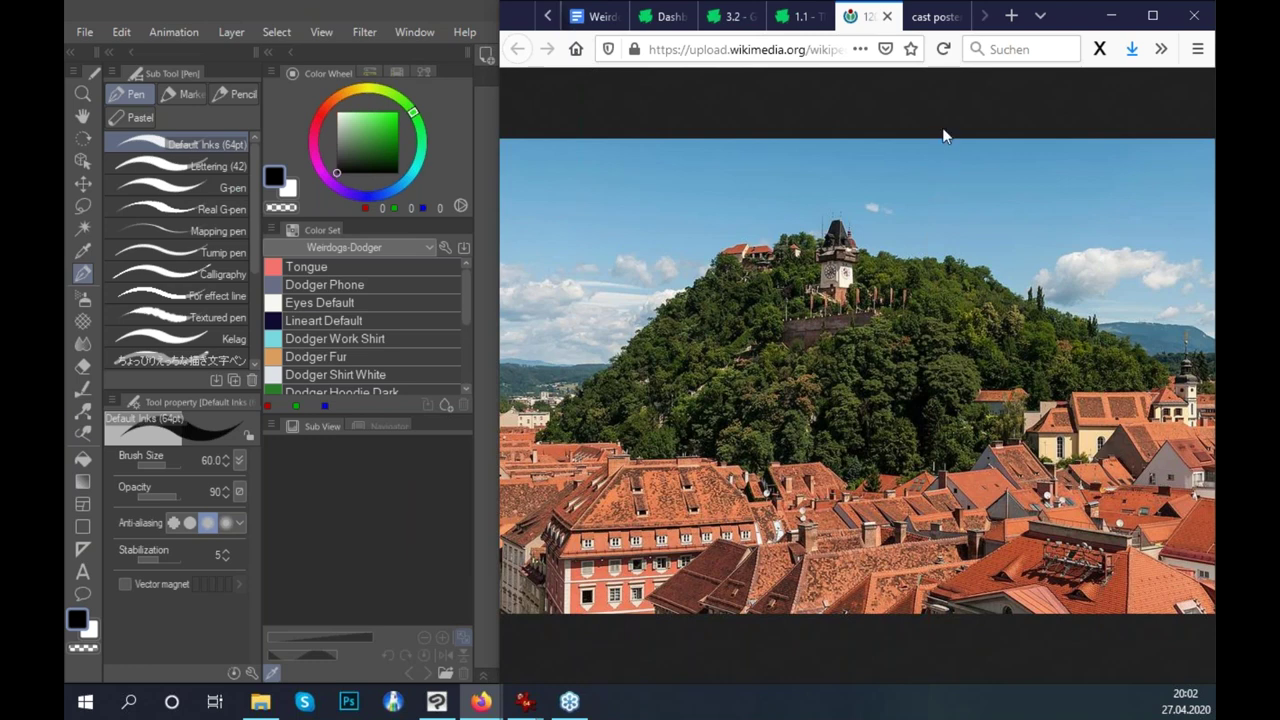
Close the Wikimedia photo to reveal the Weirdogs cast poster and bring up weirdogs-01-p01.jpg in IrfanView.
click(888, 18)
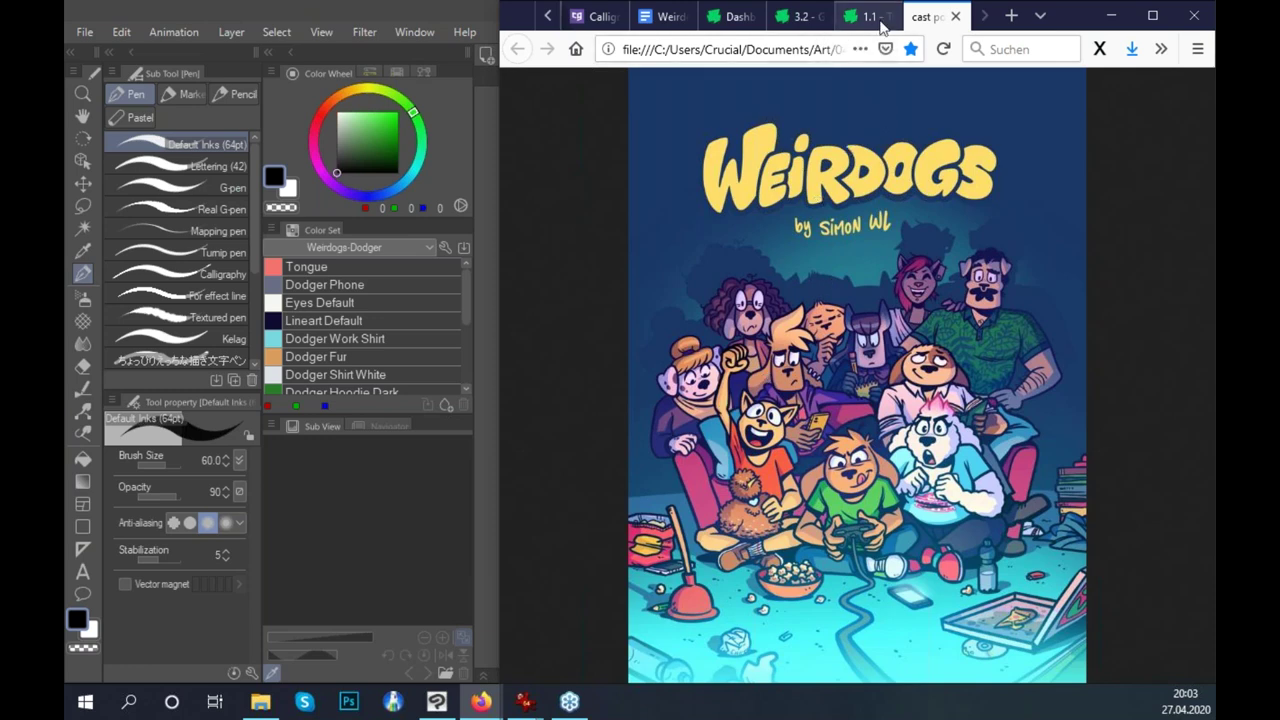
mouse_move(525, 701)
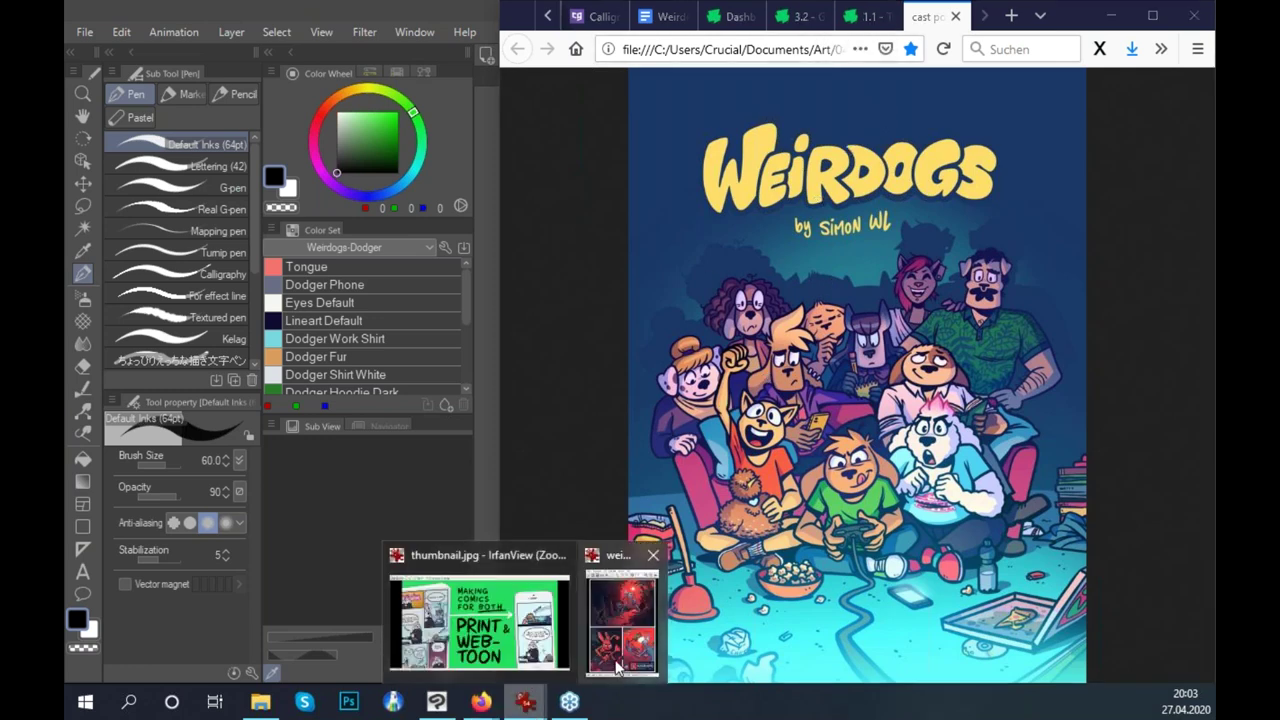
mouse_move(618, 668)
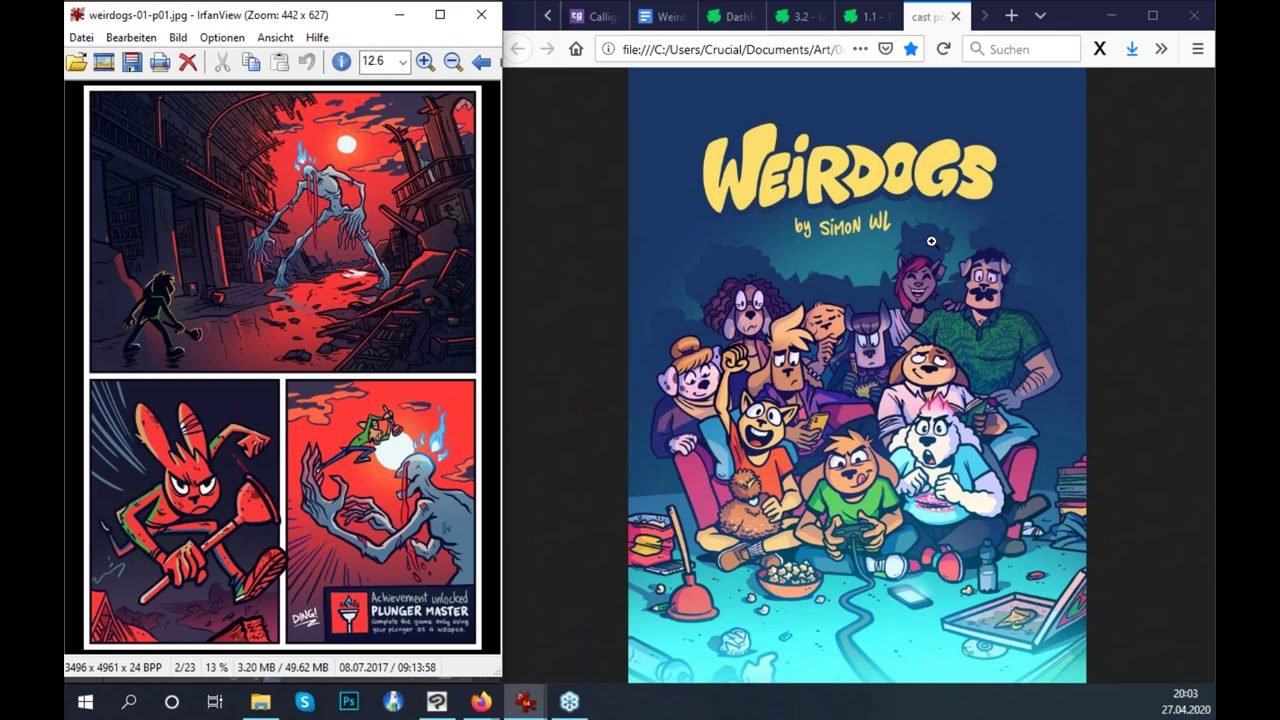
View the opening of webtoon episode 1.1 - The Best Day Ever in Firefox beside the first print page.
click(866, 15)
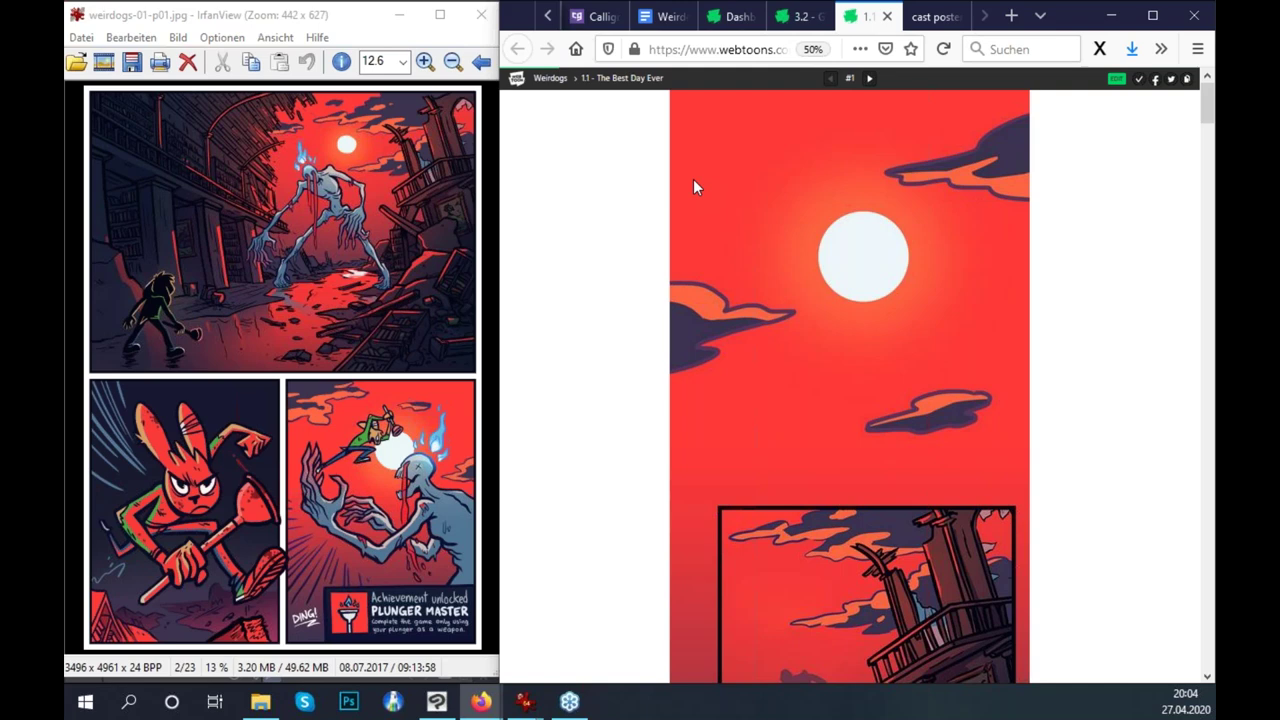
scroll(930, 283, down, 2)
scroll(949, 300, down, 2)
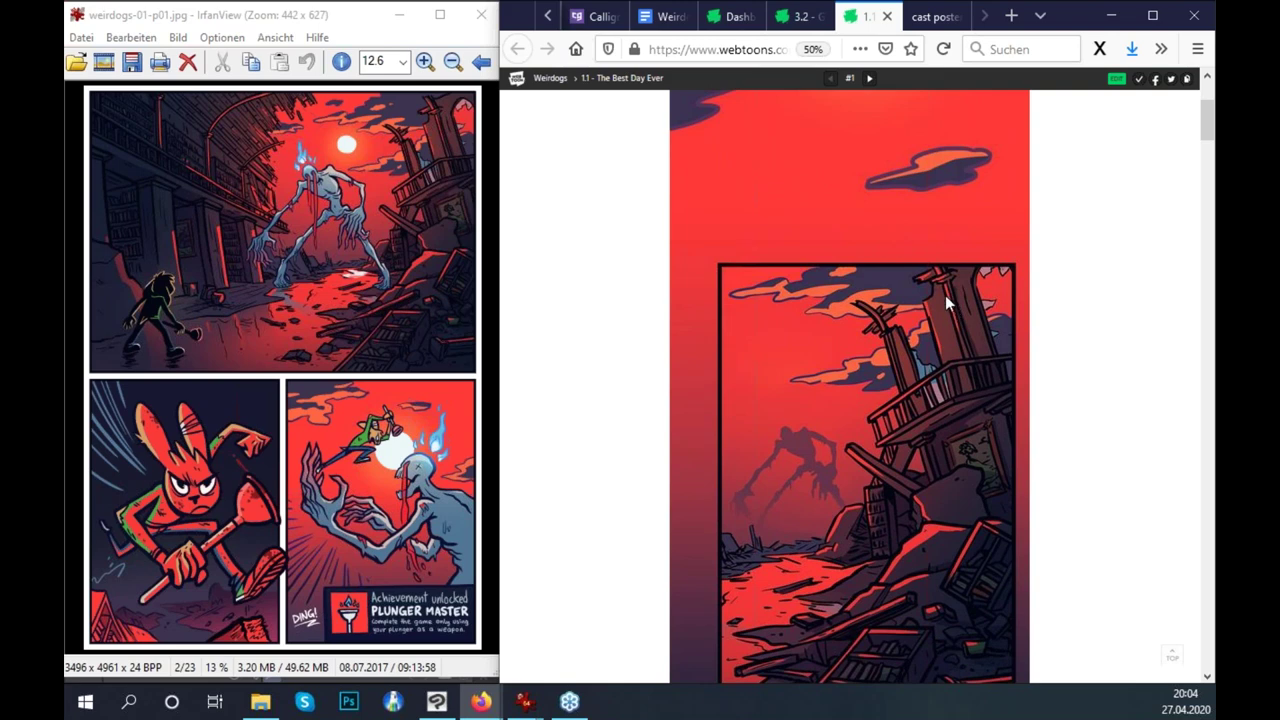
scroll(925, 317, up, 3)
scroll(828, 281, up, 2)
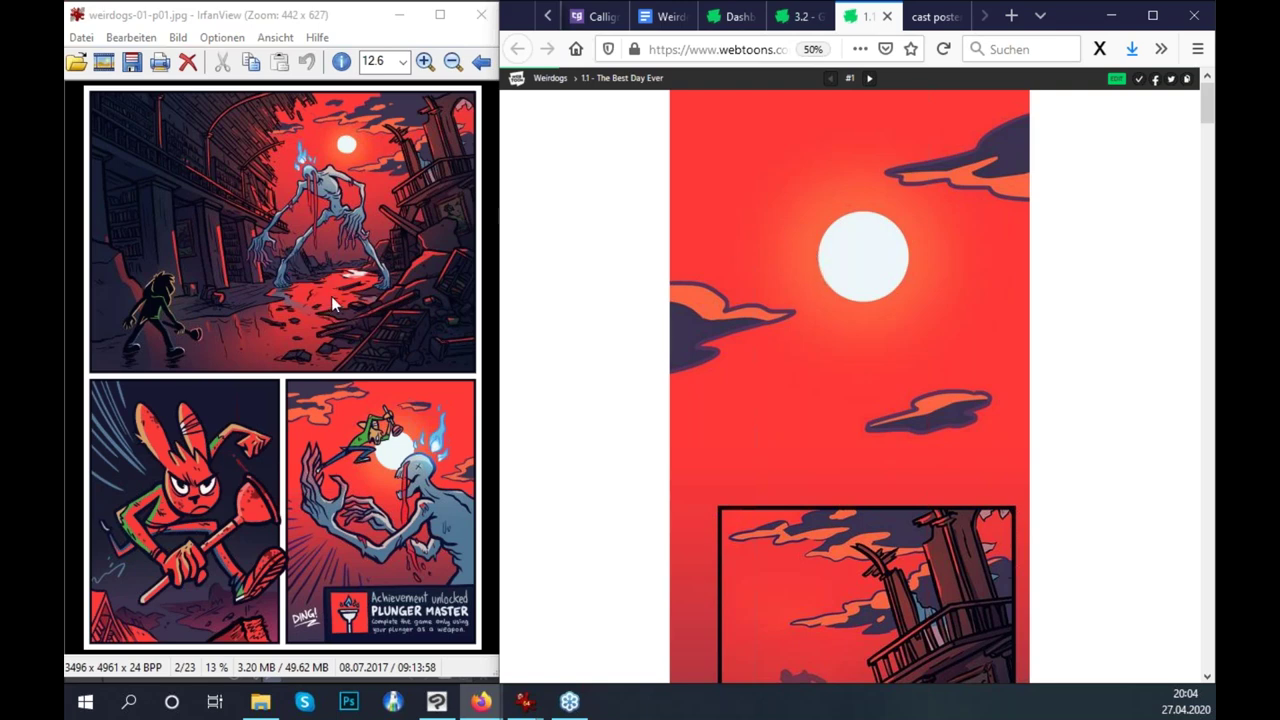
Switch to the other IrfanView window and page forward through the print comic to weirdogs-01-p05.jpg.
key(alt+Tab)
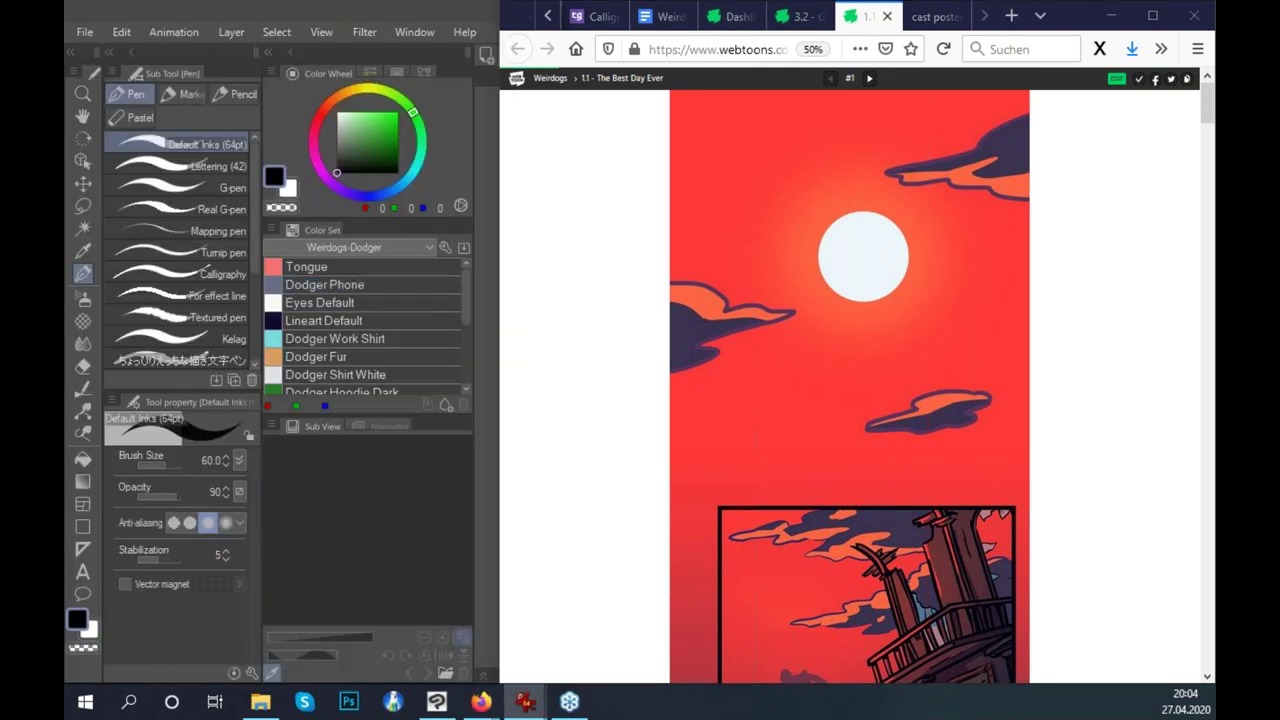
key(alt+Tab)
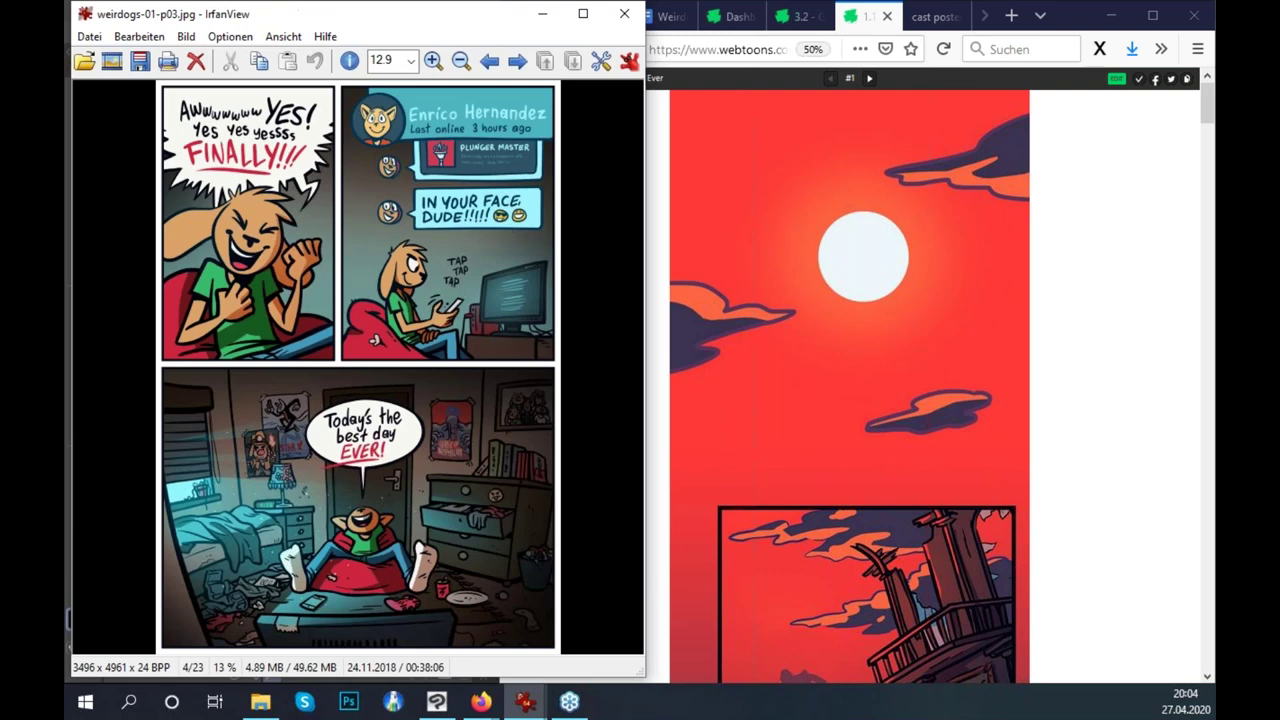
key(Right)
key(Right)
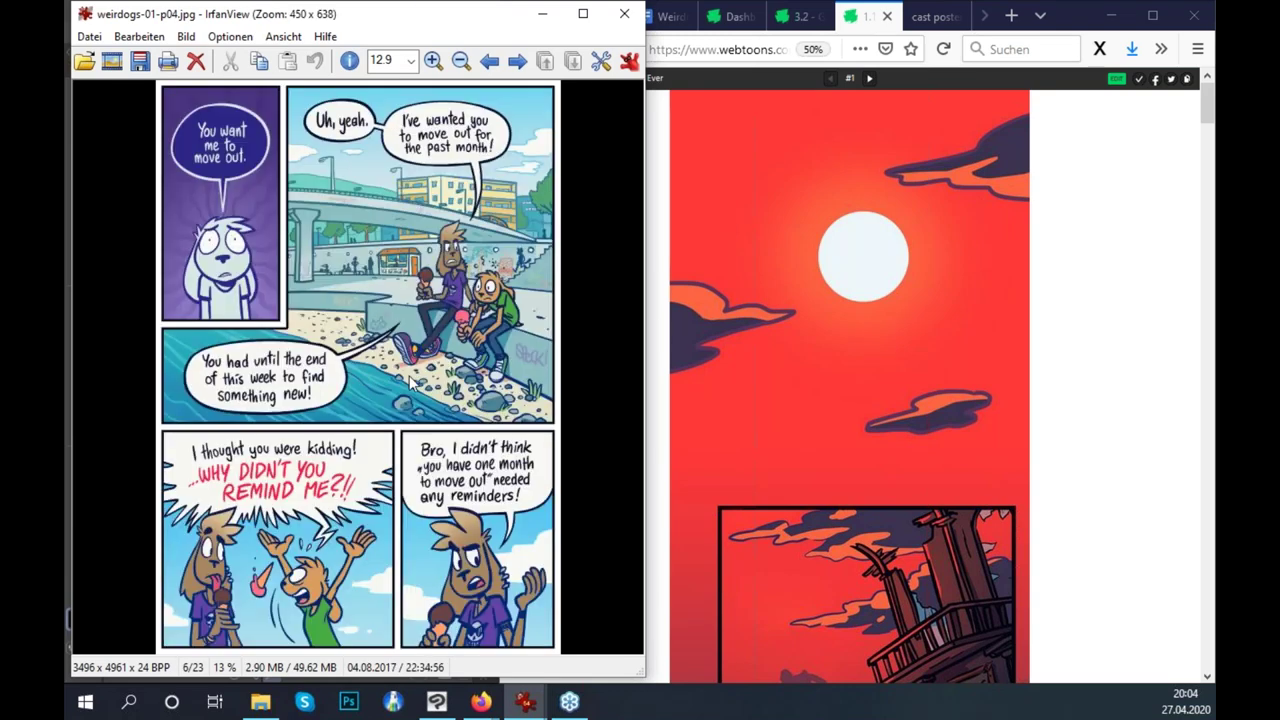
key(Right)
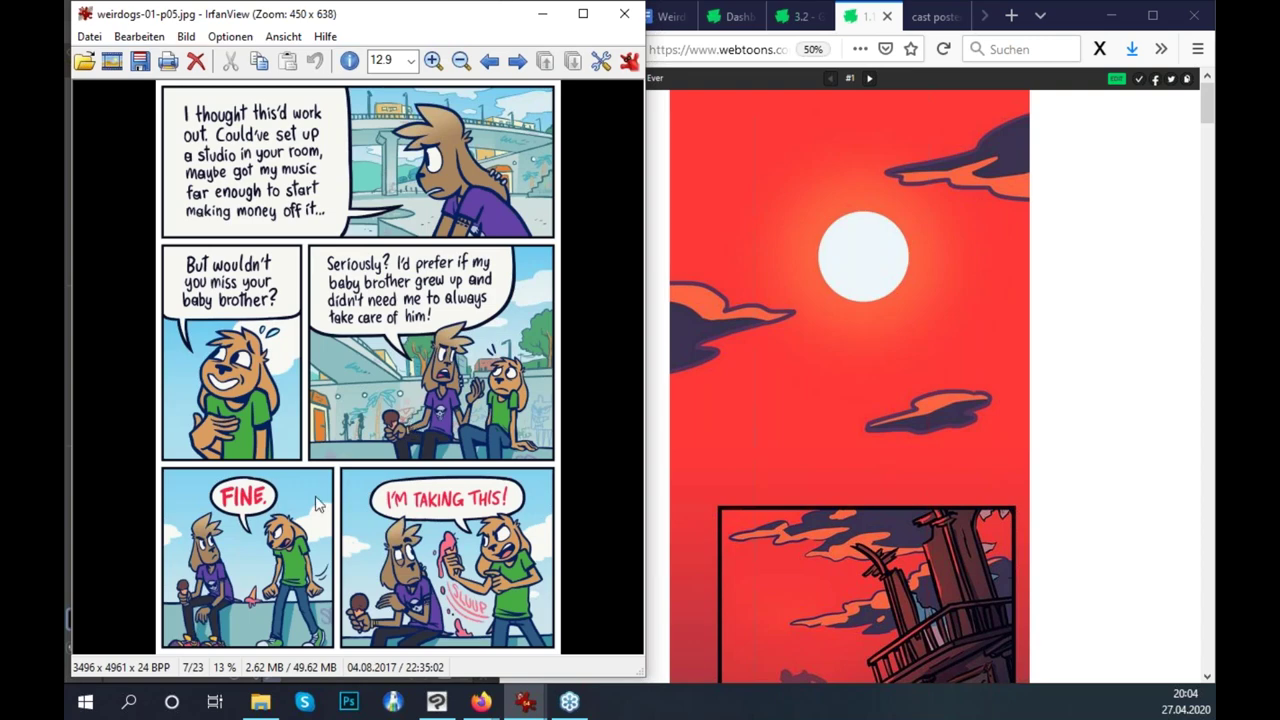
Examine the webtoon episode's panel layout from the opening ruins to the leap at the giant.
scroll(971, 466, down, 10)
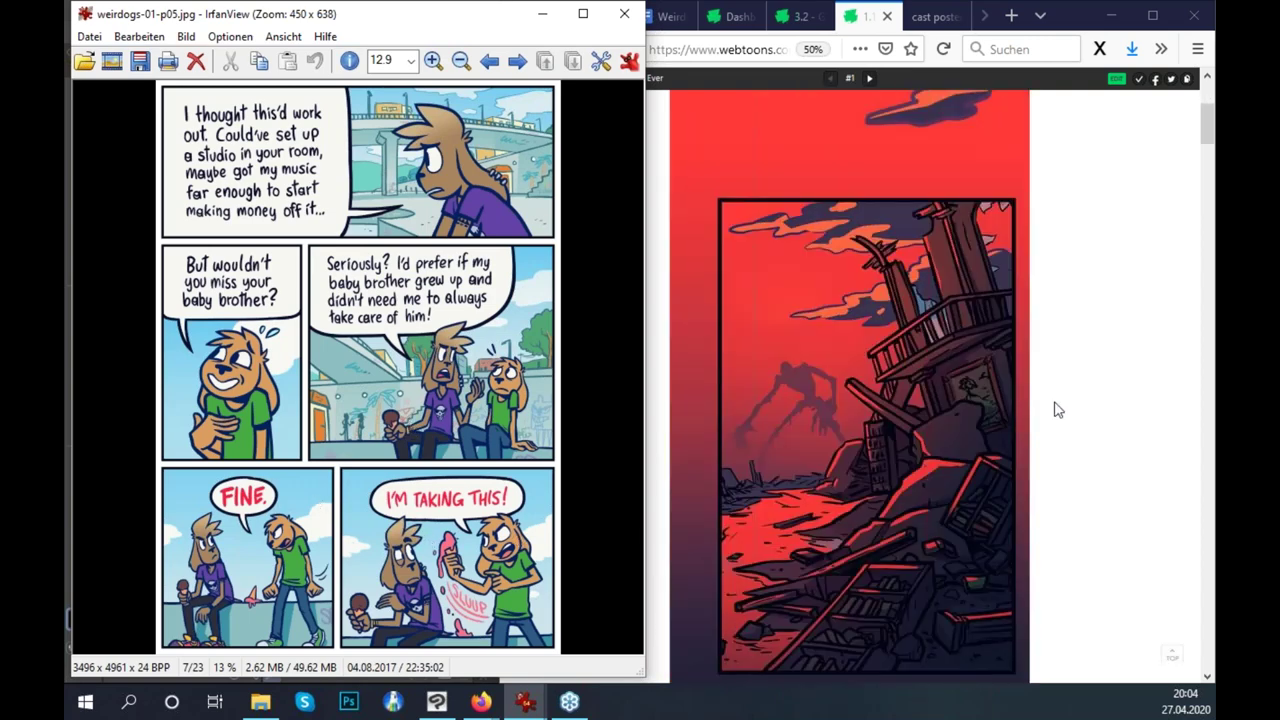
scroll(1046, 385, down, 4)
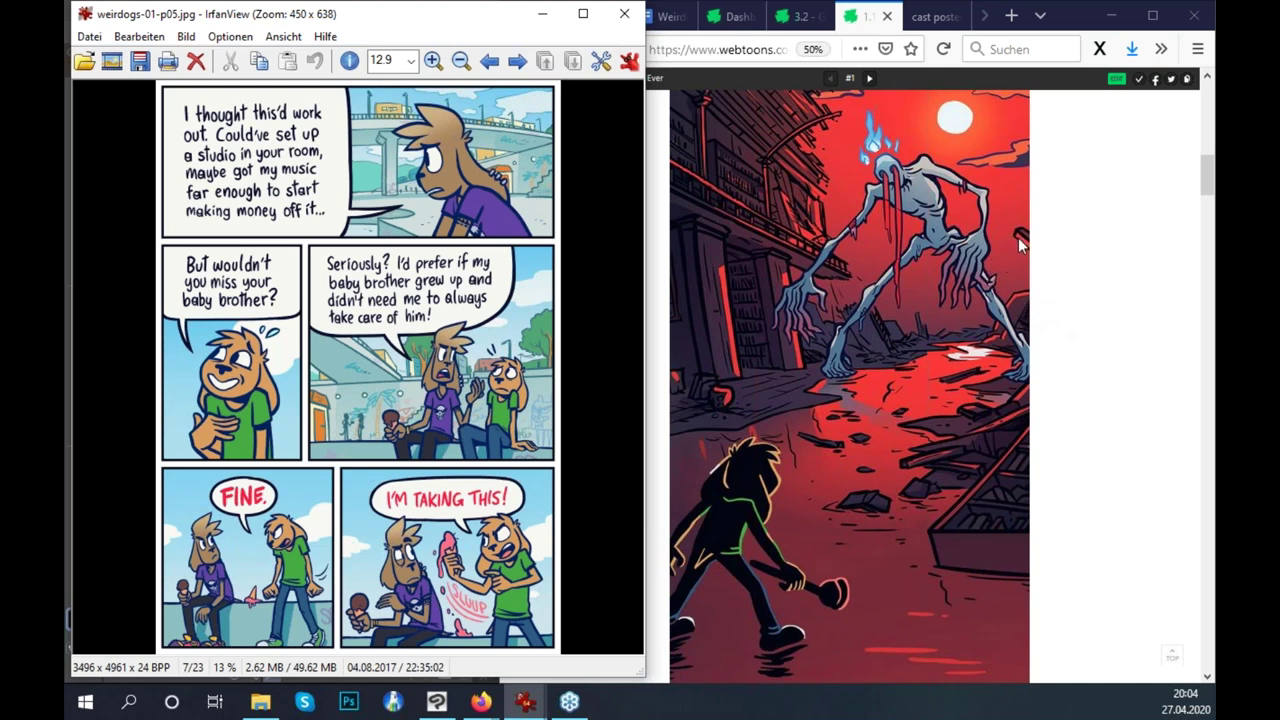
scroll(983, 277, down, 8)
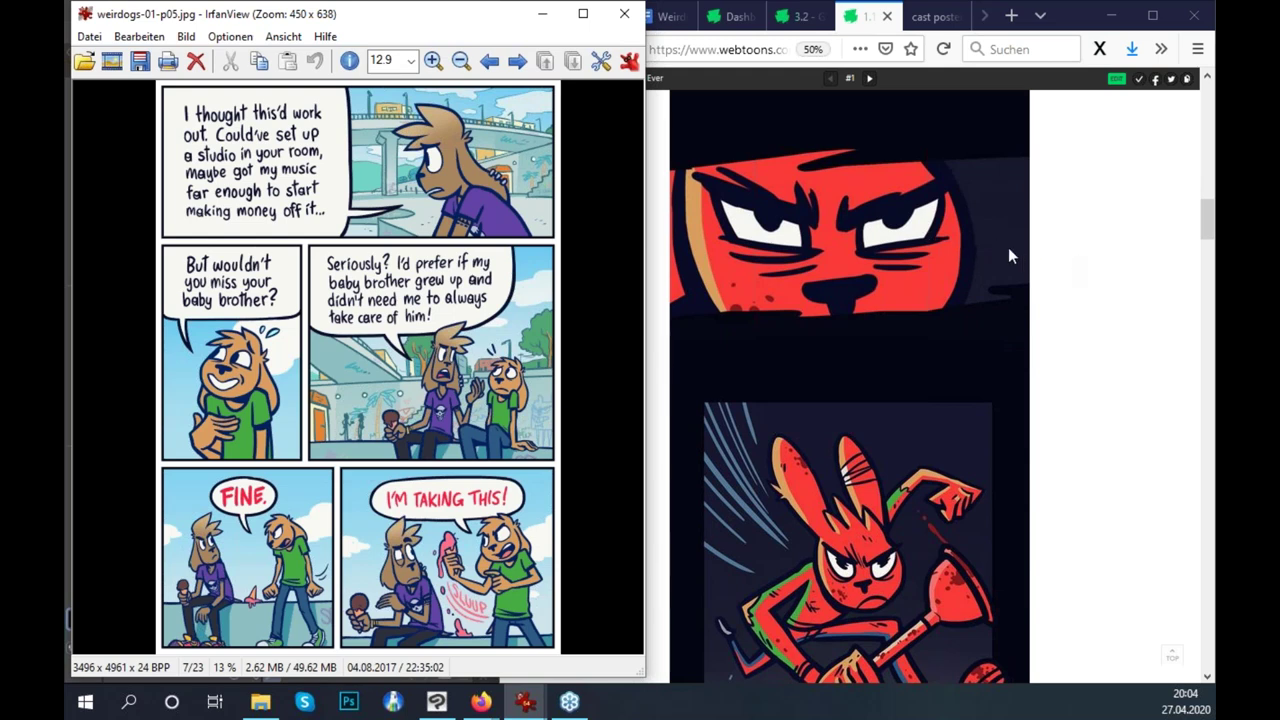
scroll(1050, 270, down, 2)
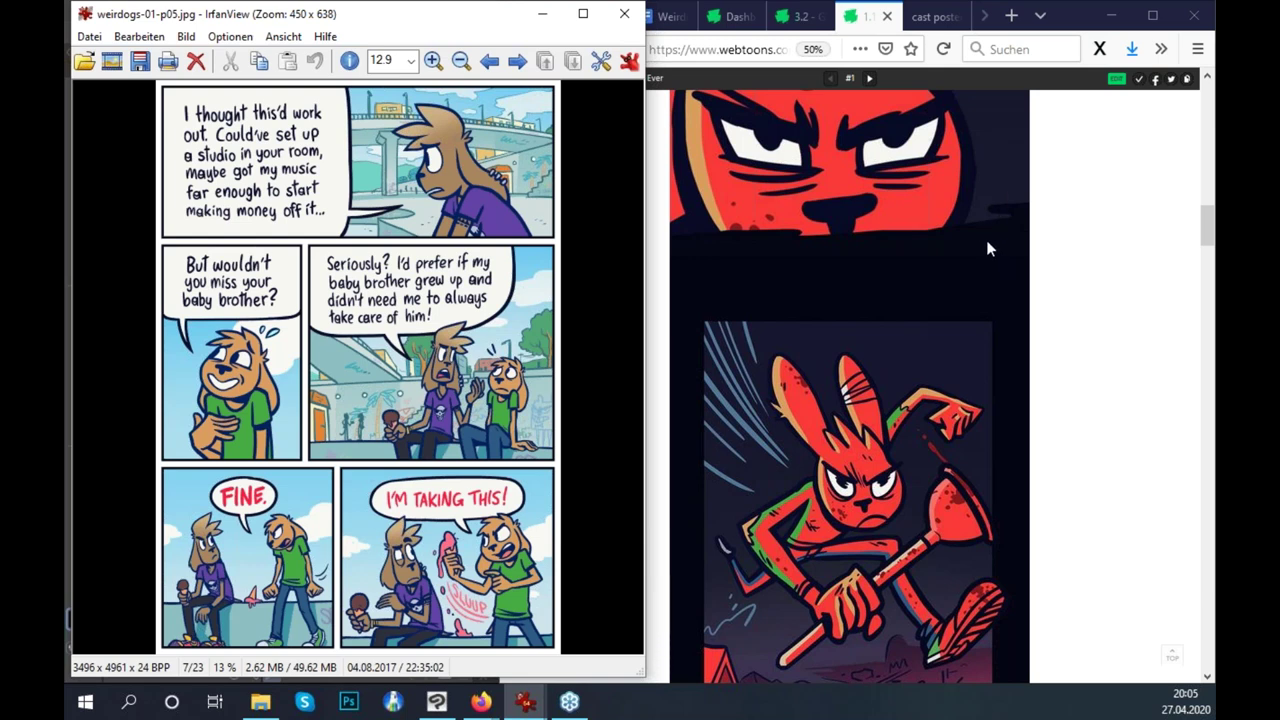
scroll(990, 244, down, 5)
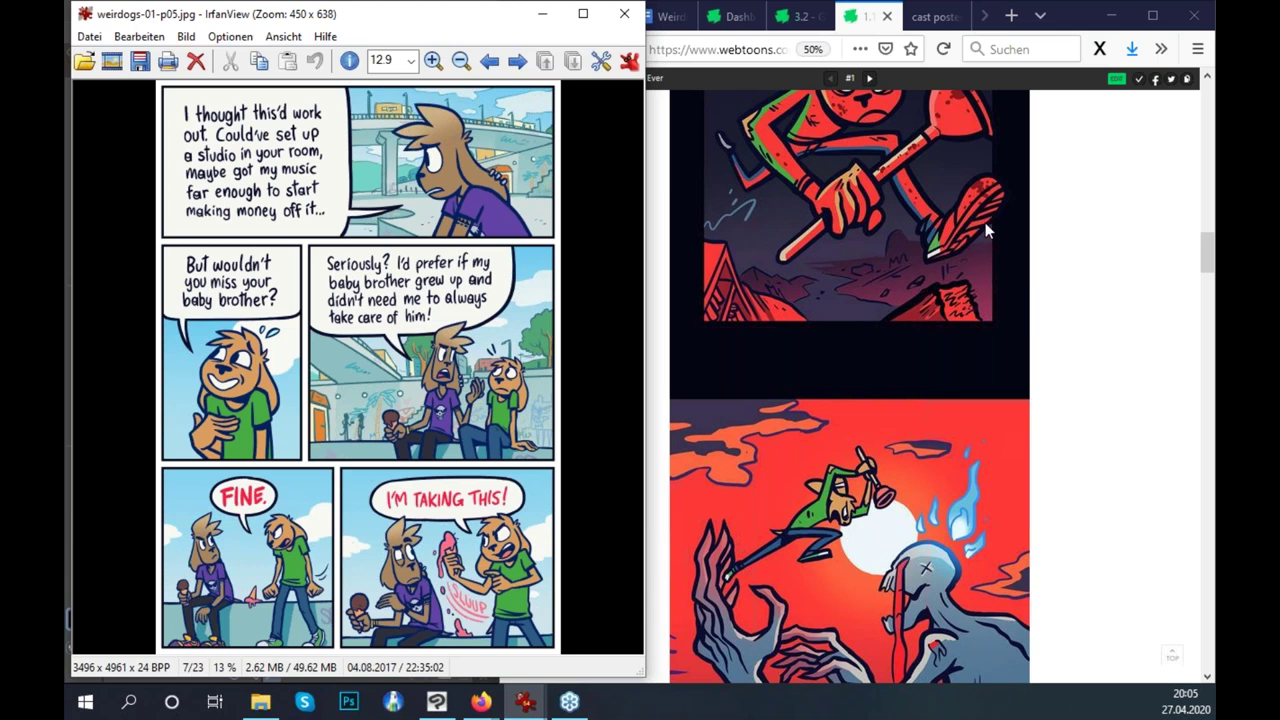
scroll(986, 228, down, 3)
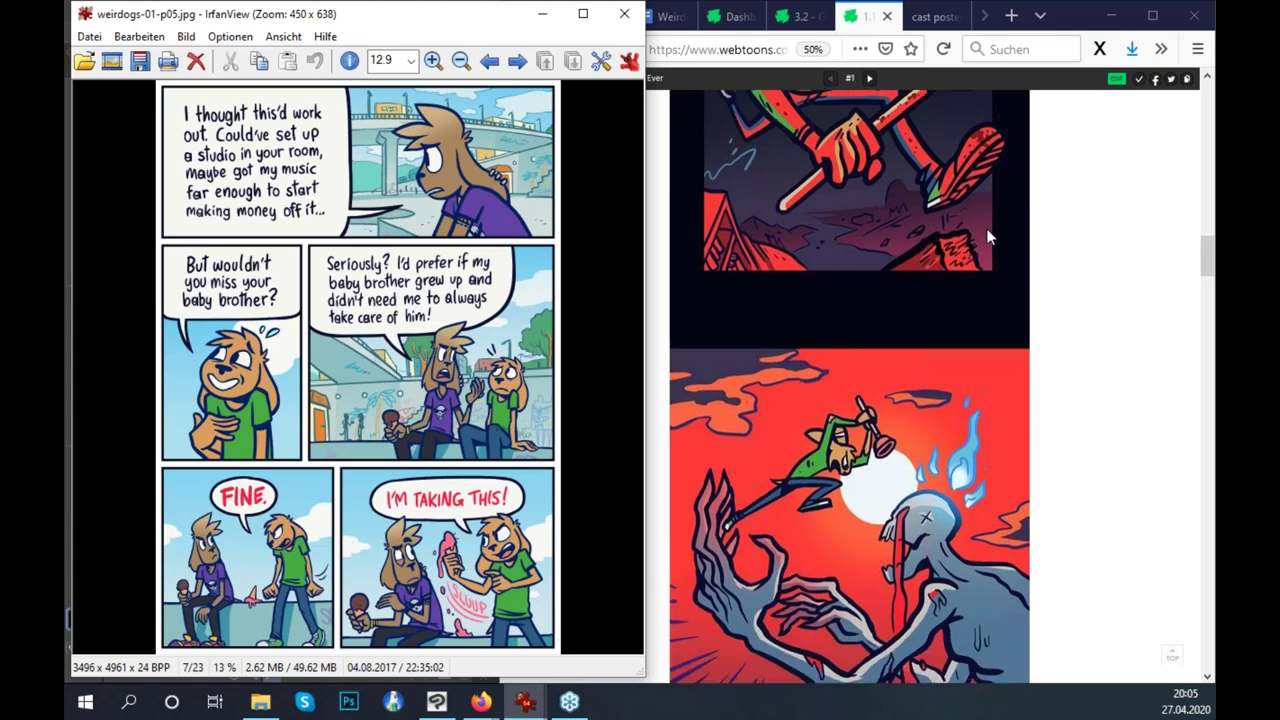
View page 1 of the Weirdogs episode list in the Webtoon dashboard and return to episode 1.1.
click(745, 20)
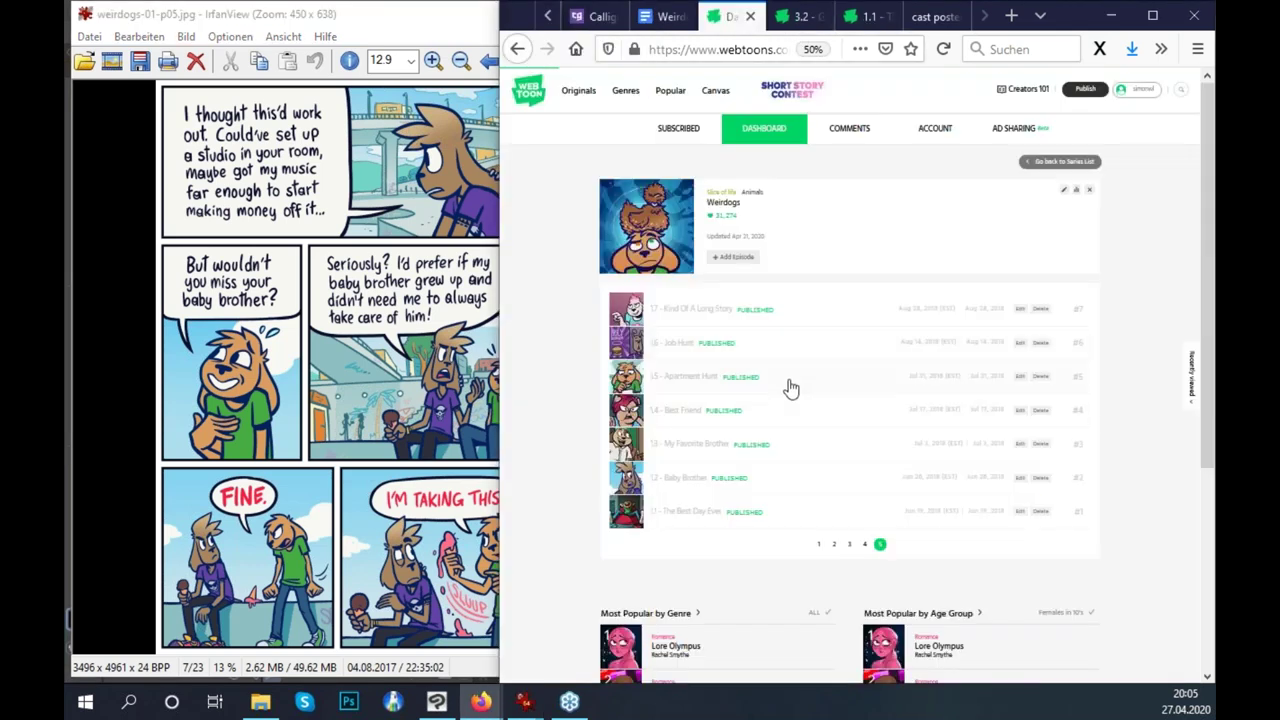
click(820, 548)
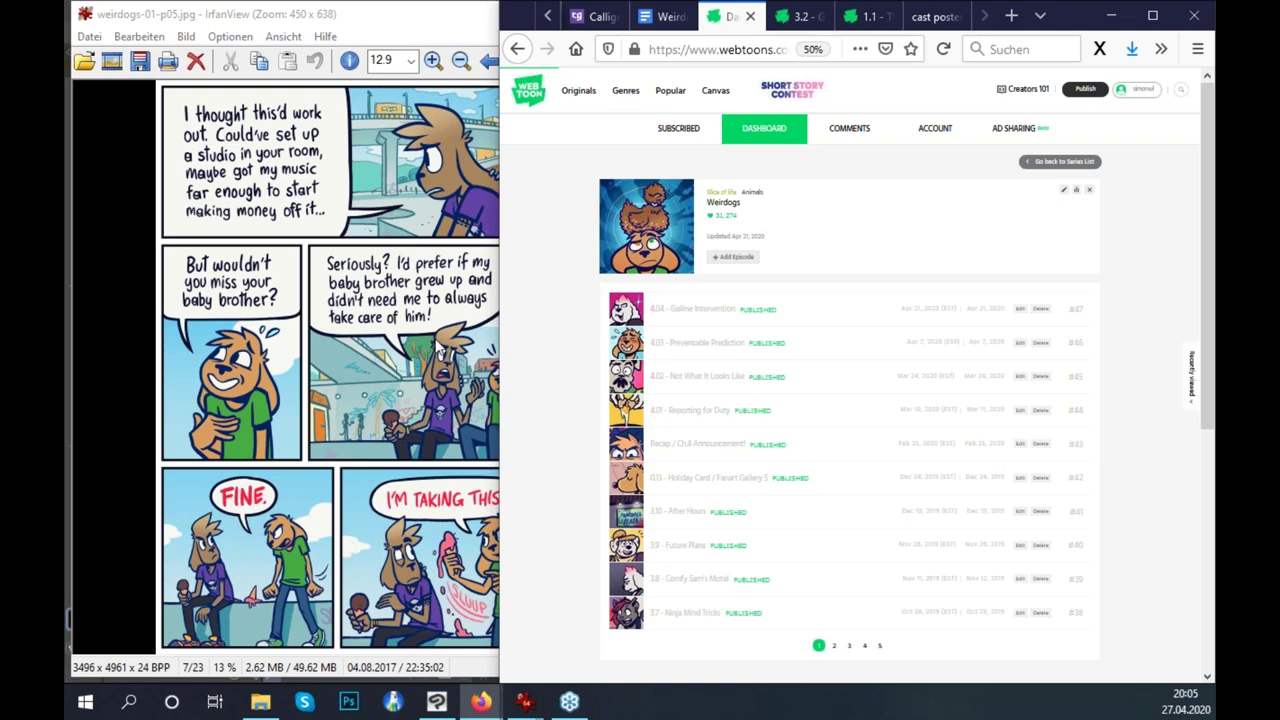
click(862, 16)
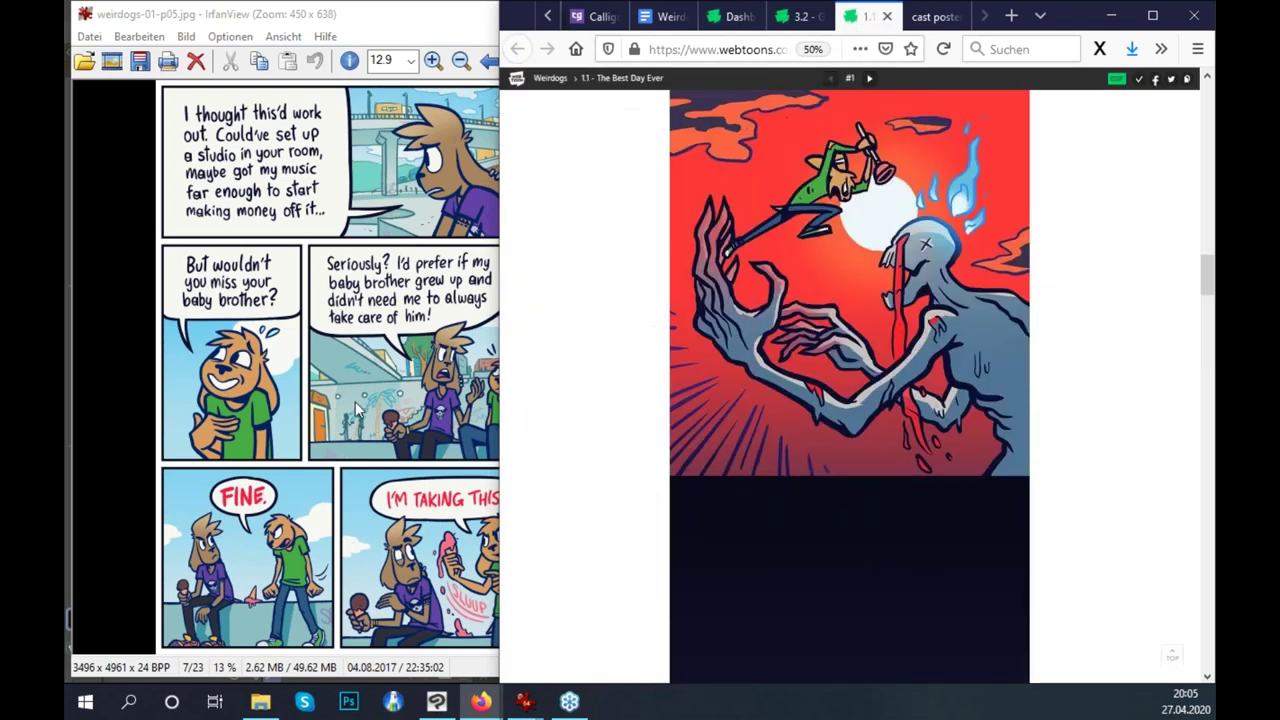
Narrow the IrfanView window showing the print page and view the webtoon down to the panel after the Plunger Master achievement.
click(446, 367)
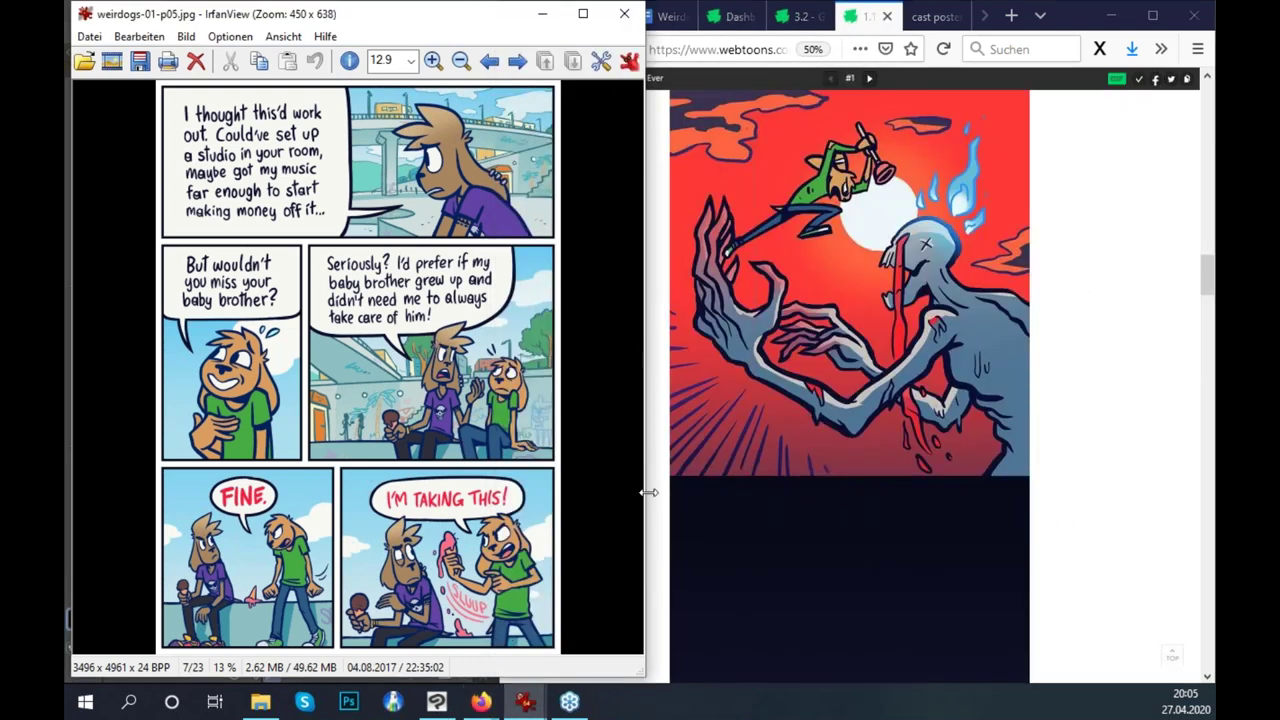
drag(645, 677, 545, 679)
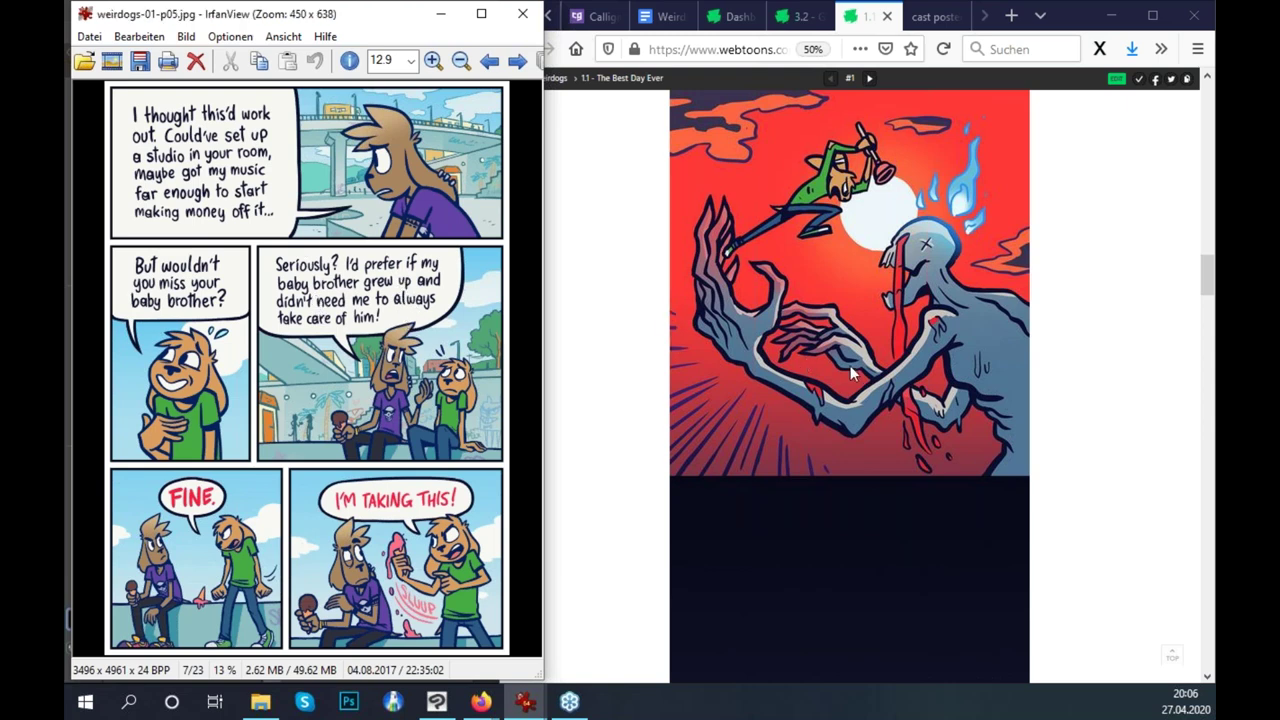
scroll(849, 369, down, 5)
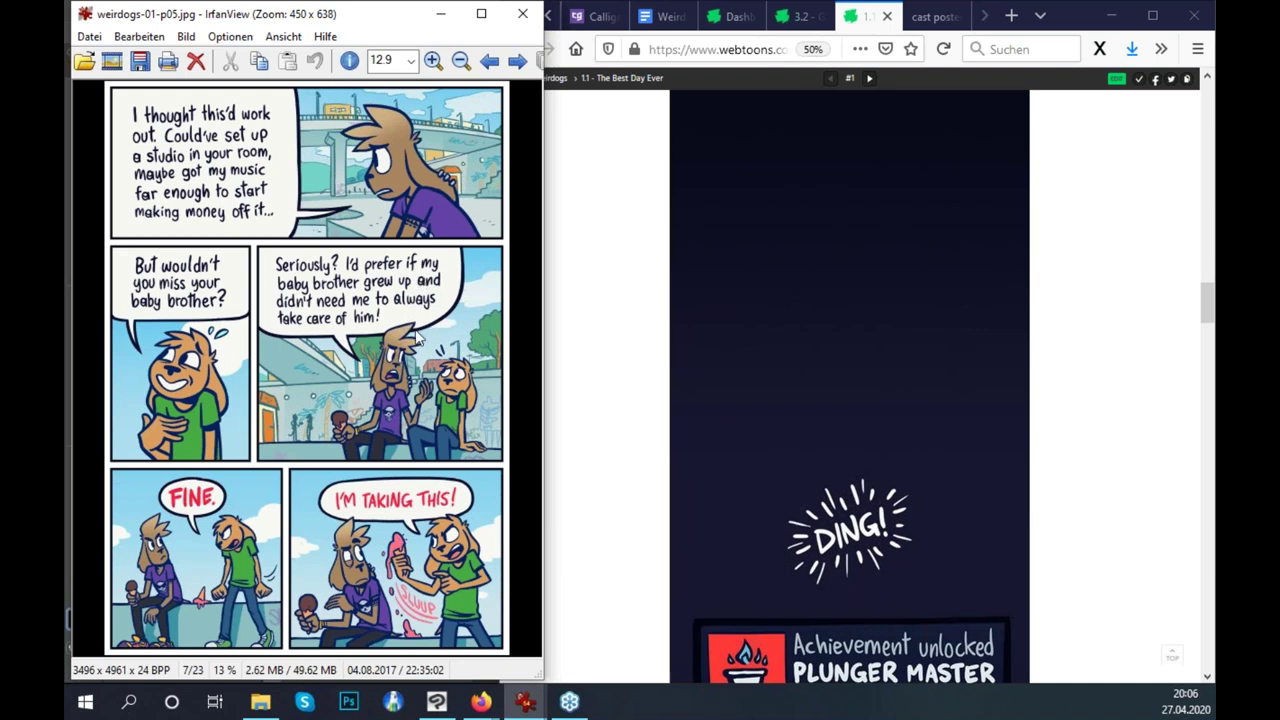
scroll(818, 408, down, 5)
scroll(822, 402, down, 1)
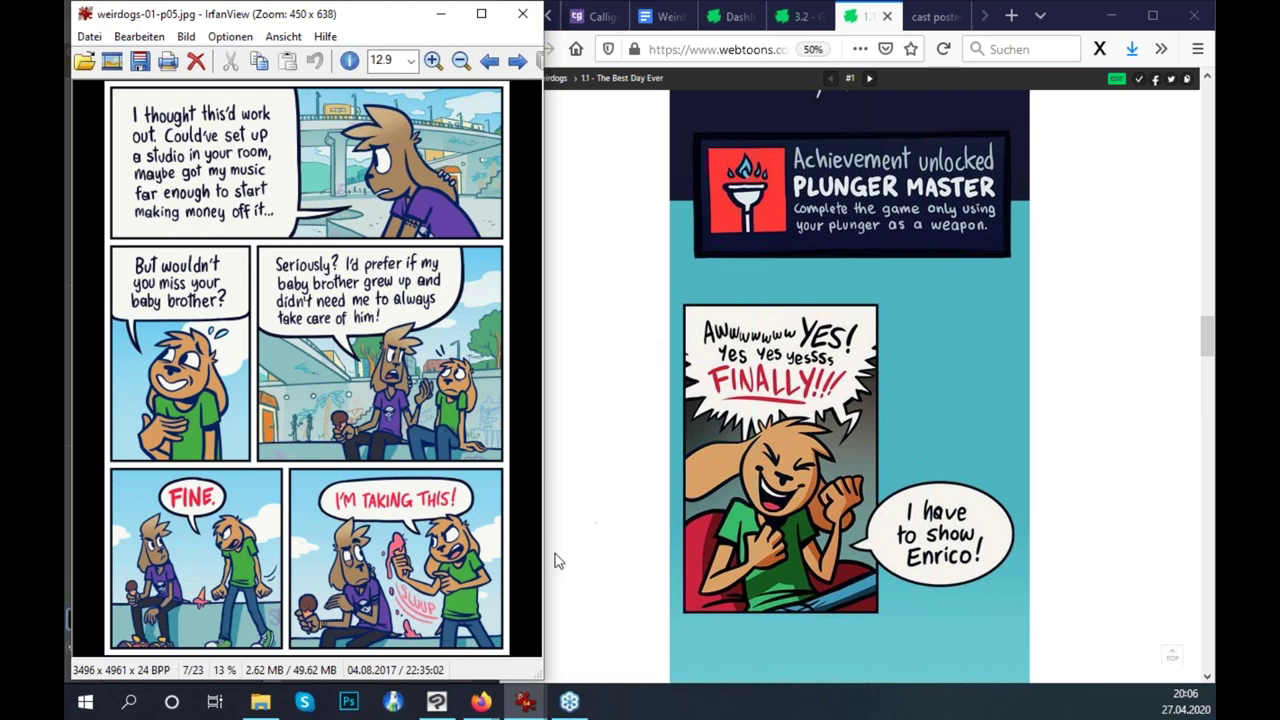
Switch to Clip Studio Paint, start a new document for comic use, and look through its page size presets.
click(436, 701)
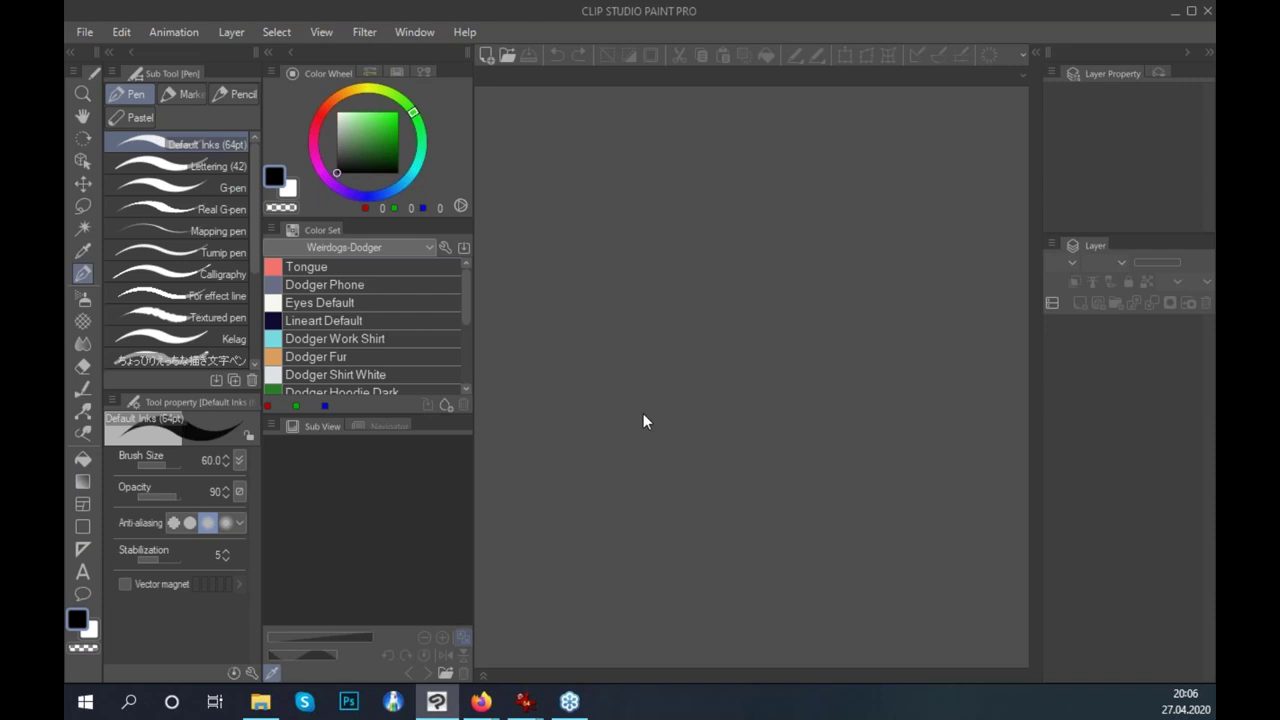
click(486, 59)
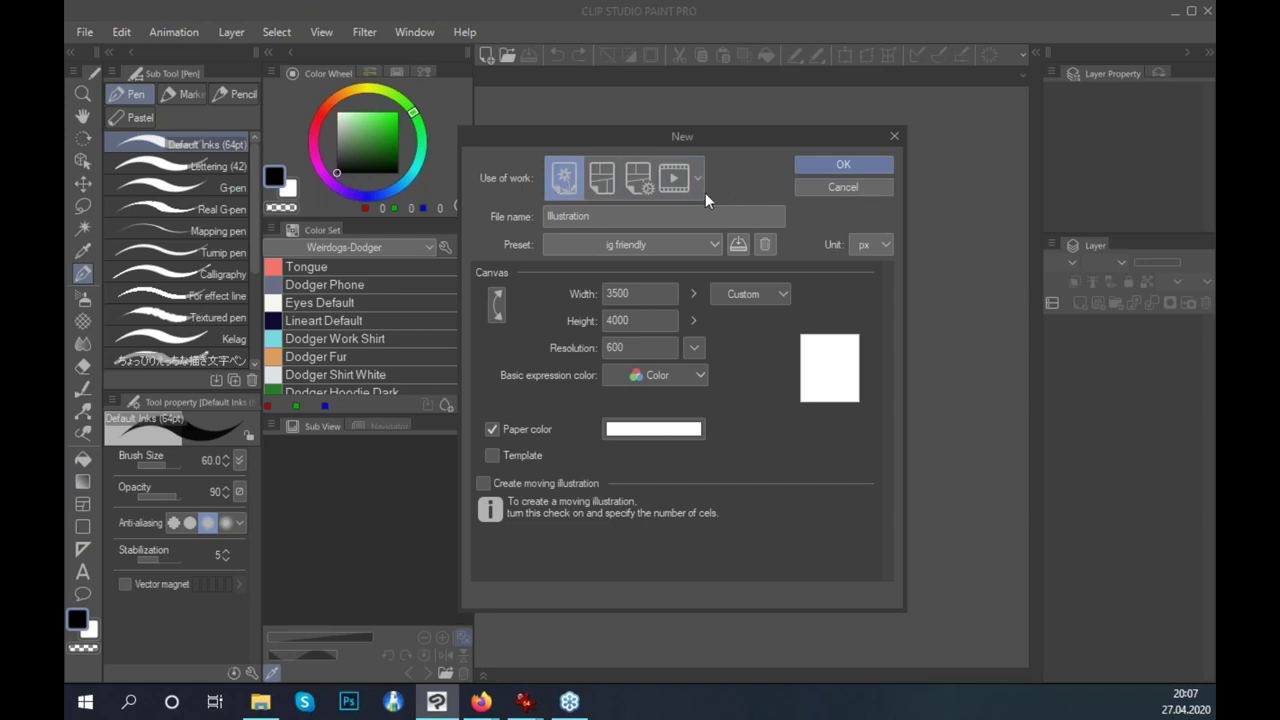
click(607, 188)
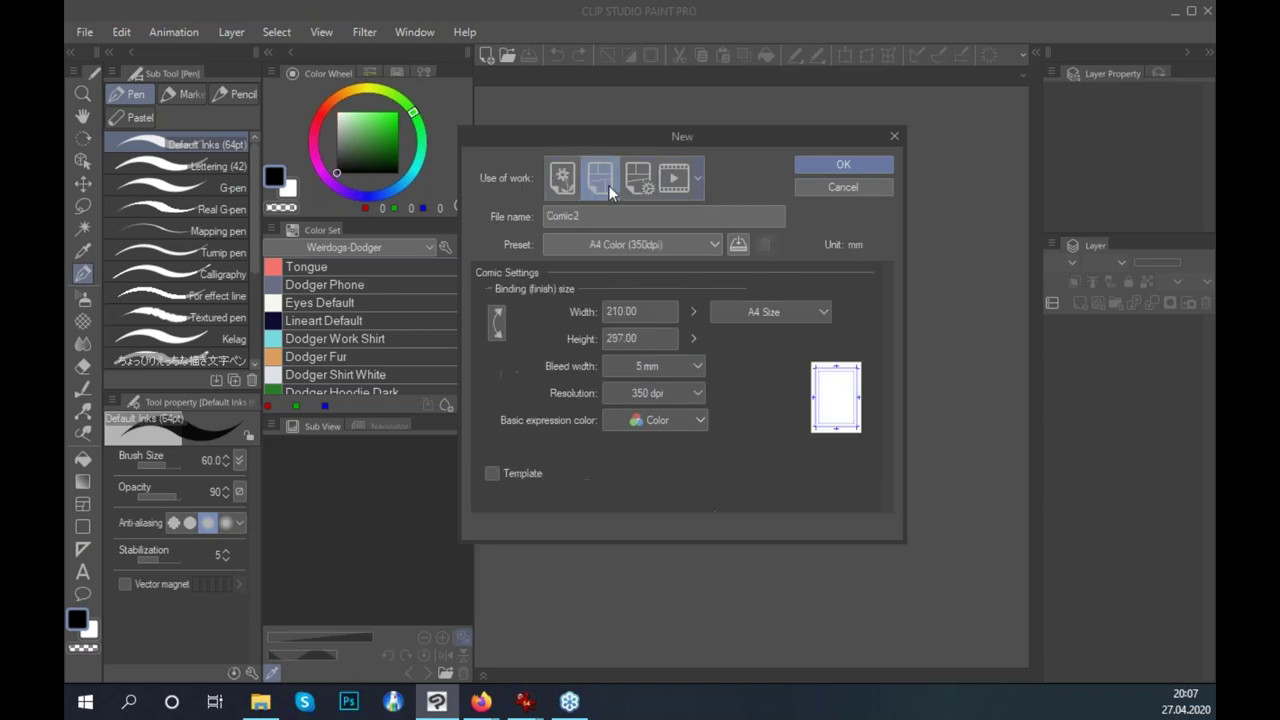
click(650, 250)
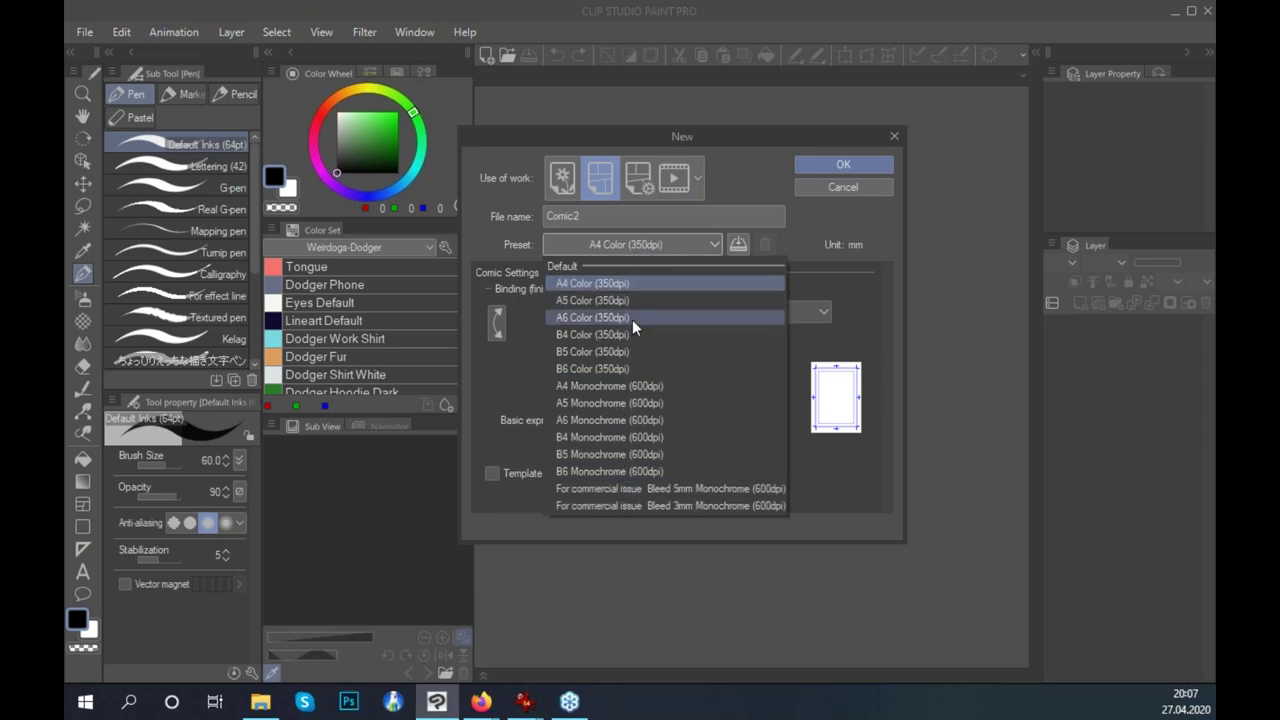
click(741, 192)
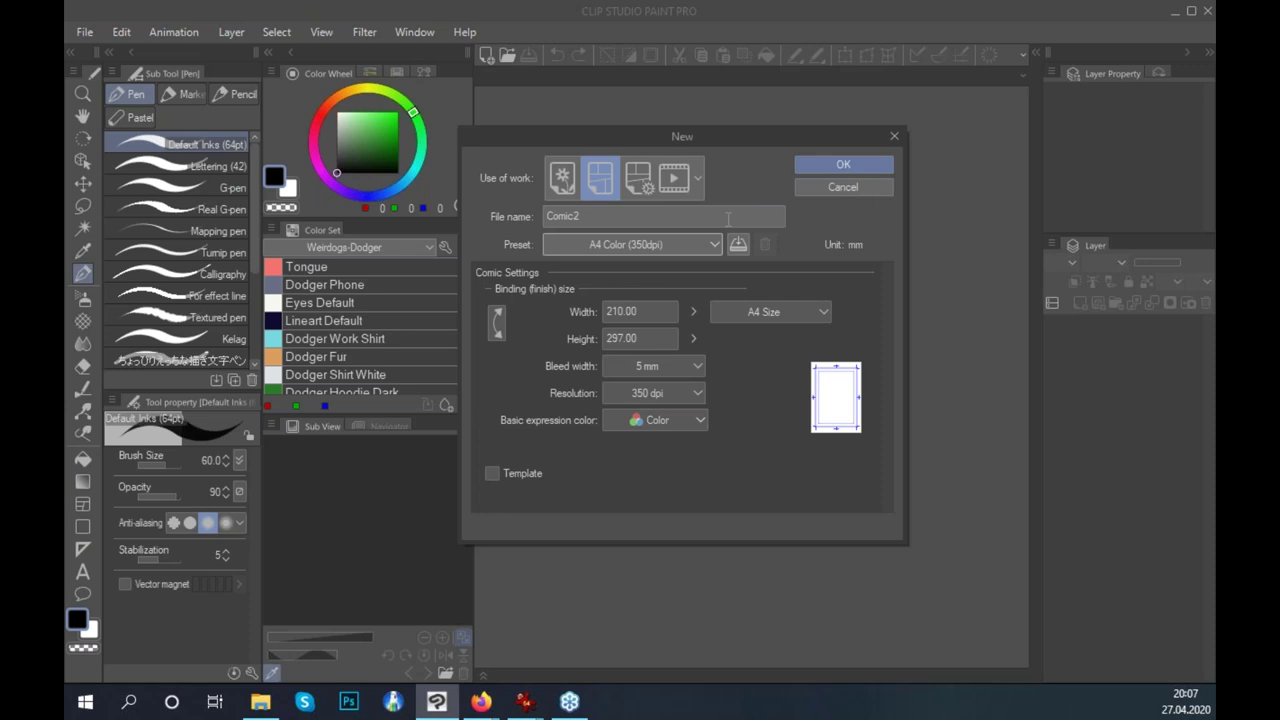
click(661, 239)
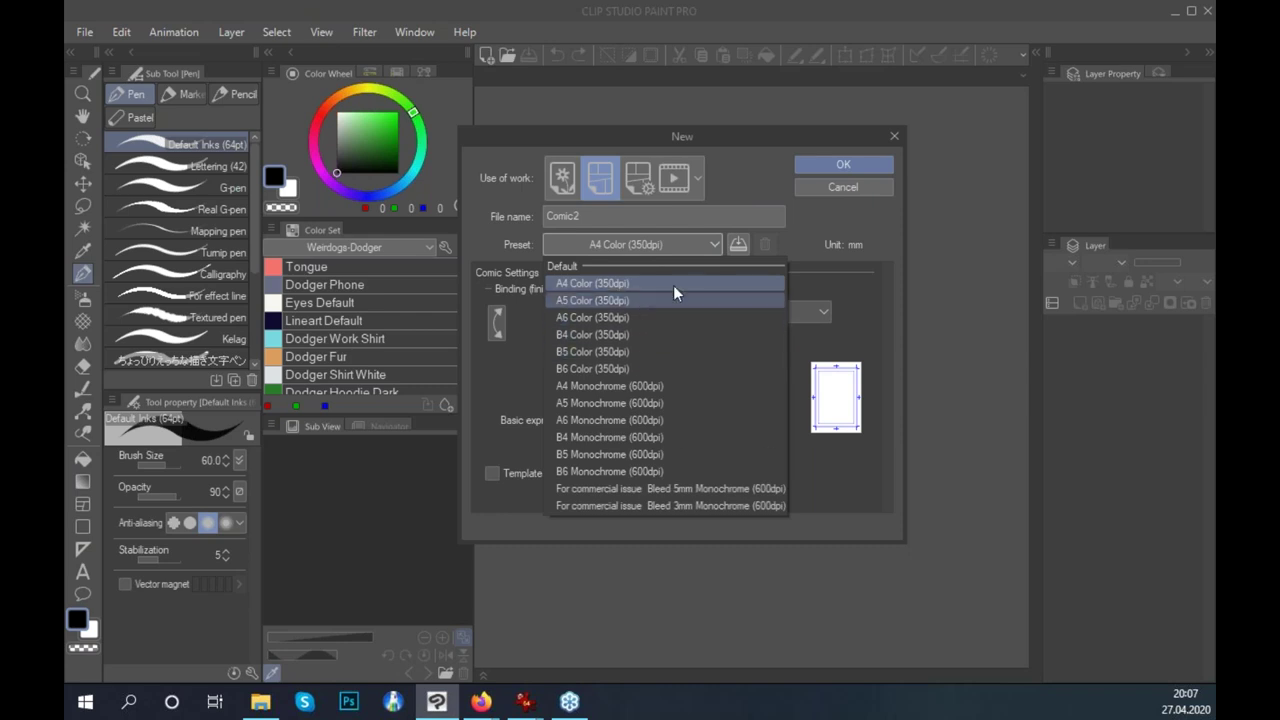
click(767, 181)
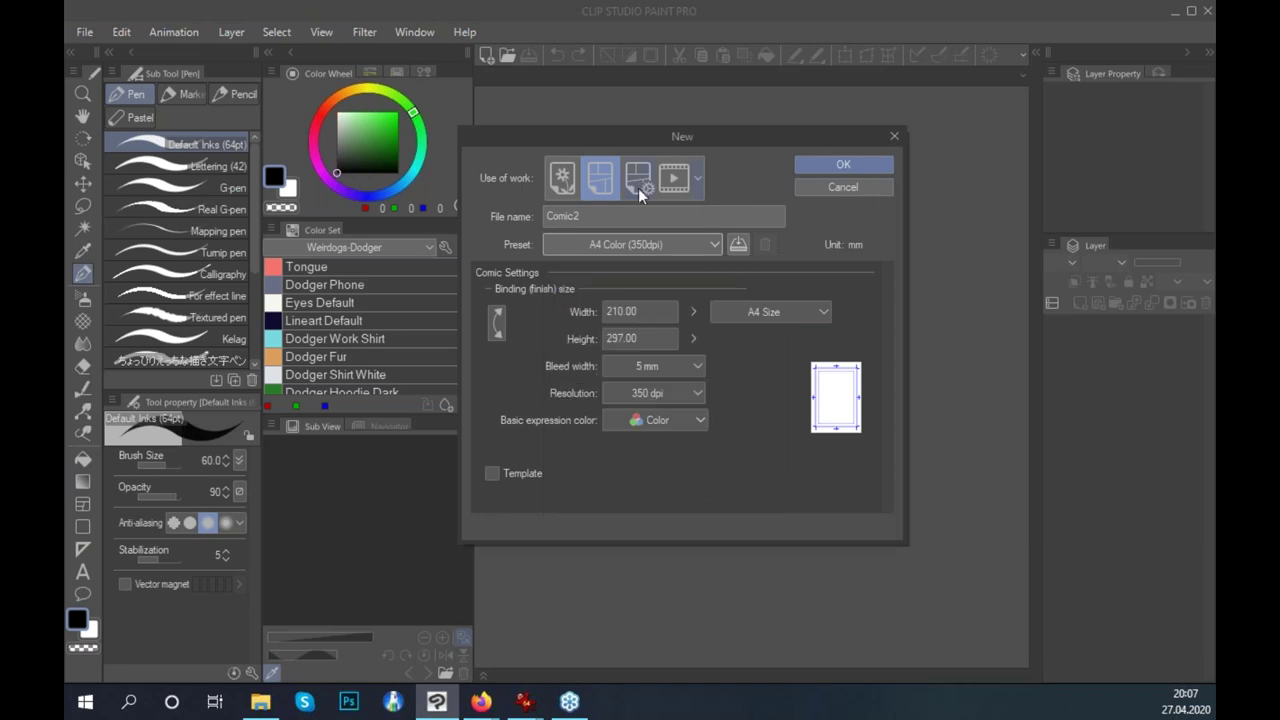
click(638, 244)
click(749, 195)
Change the new document's use to the comic type with detailed canvas, binding and border settings, and move the dialog higher.
click(637, 189)
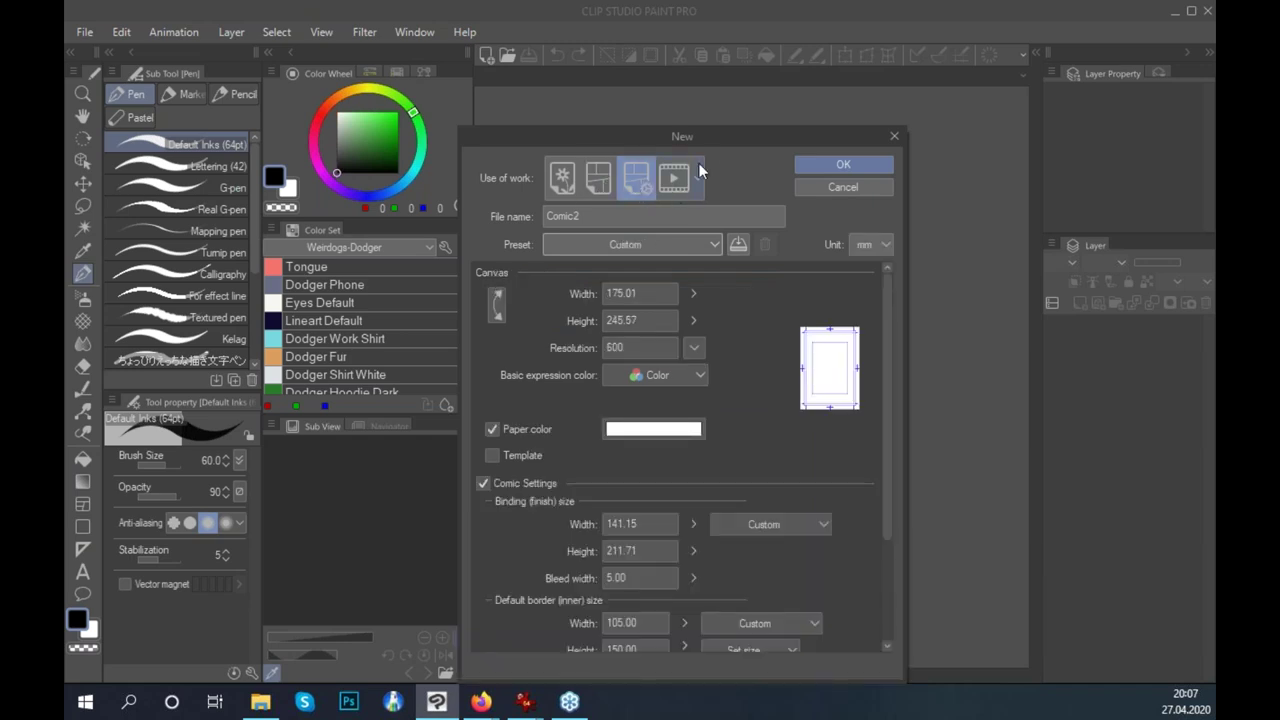
drag(707, 147, 699, 89)
Try inches as the new document's unit and switch it back to mm.
click(870, 188)
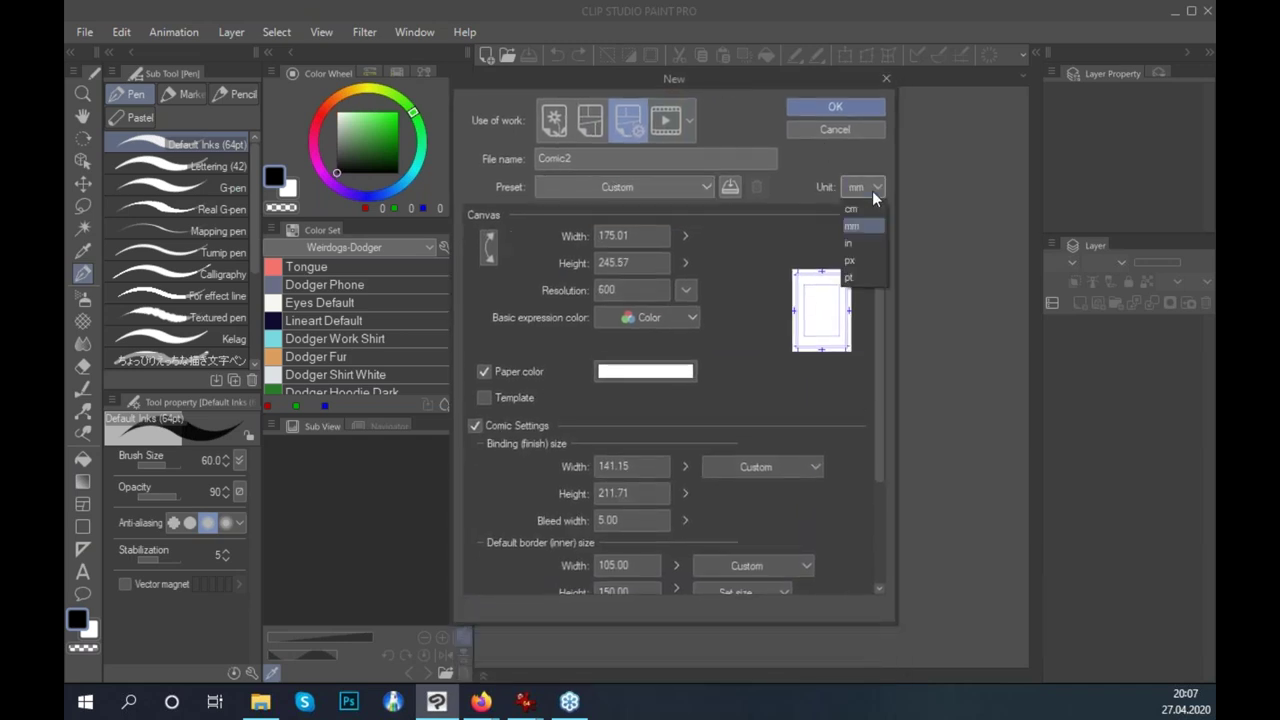
click(862, 246)
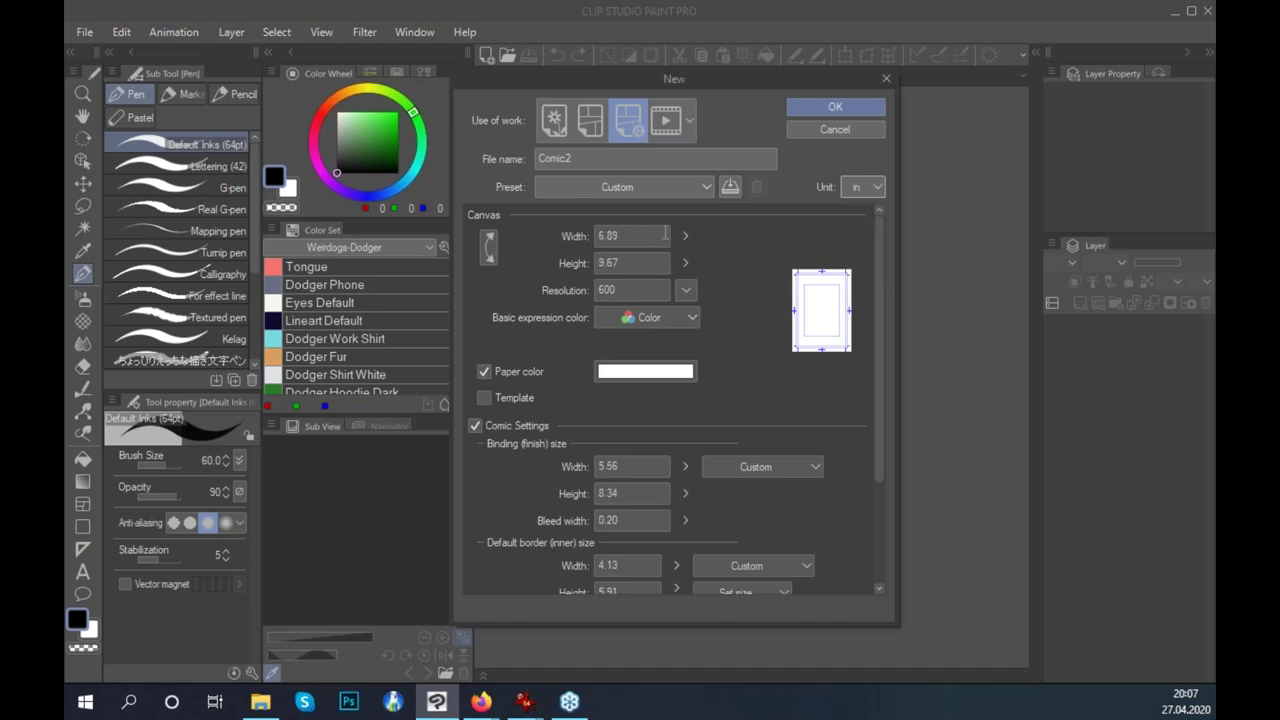
click(857, 190)
click(857, 227)
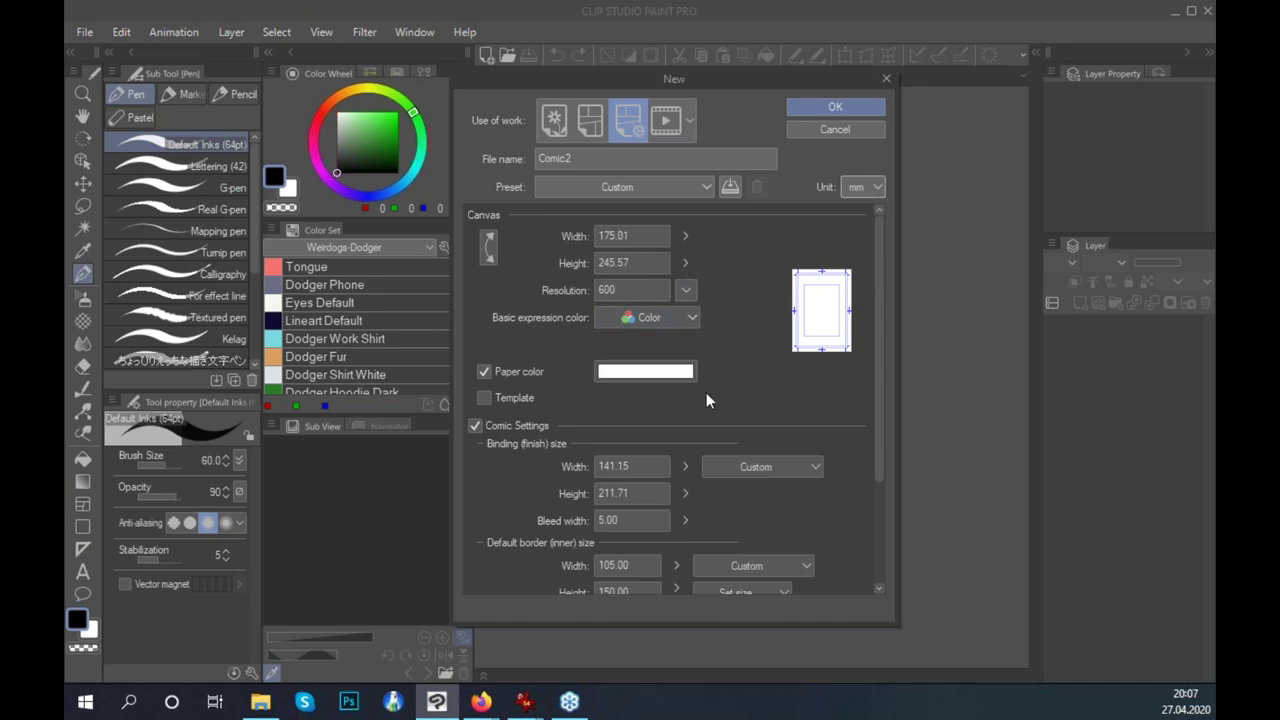
scroll(675, 457, down, 1)
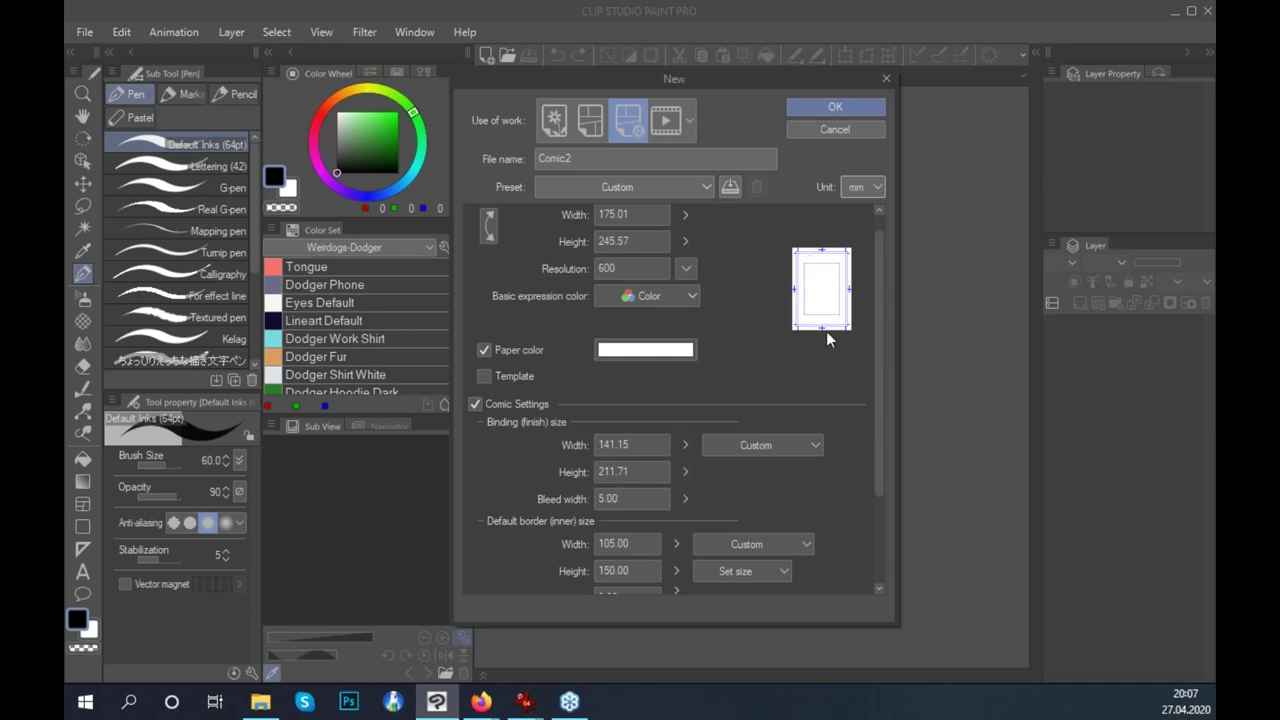
Switch the new document's use from the detailed comic type to the simple comic type and choose 350 dpi as its resolution.
scroll(645, 483, down, 3)
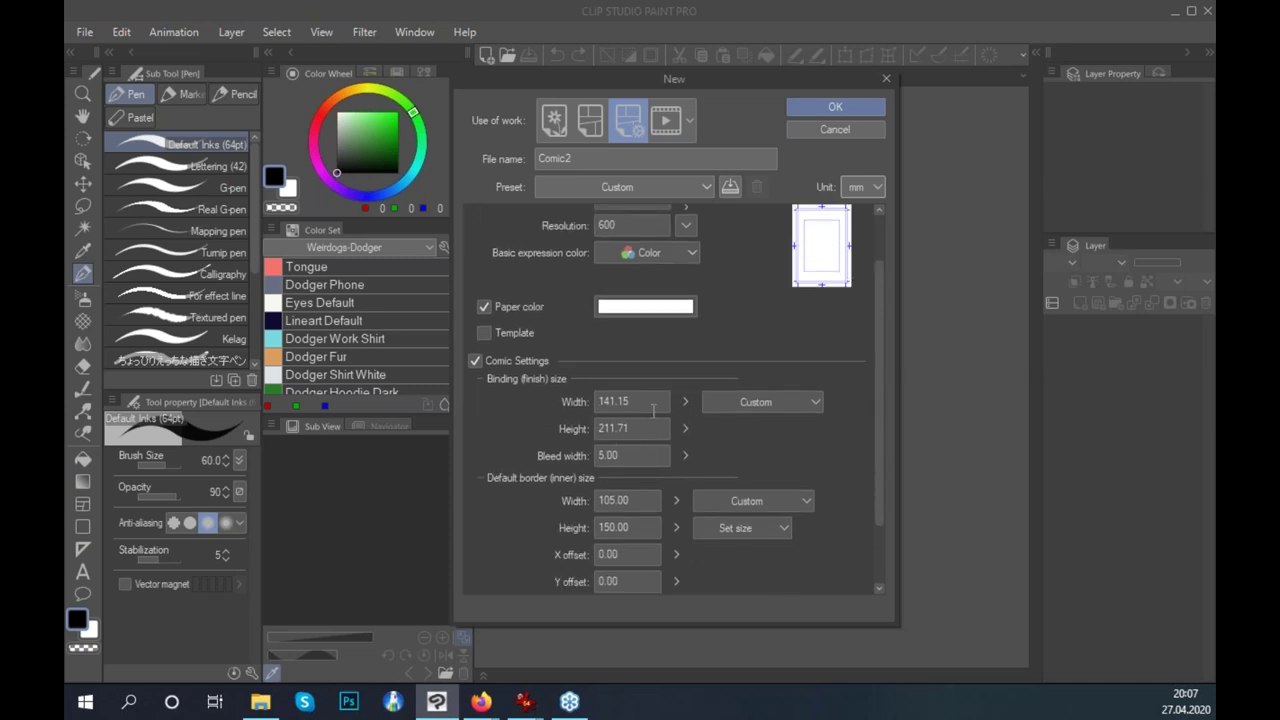
scroll(651, 411, down, 2)
scroll(641, 471, up, 4)
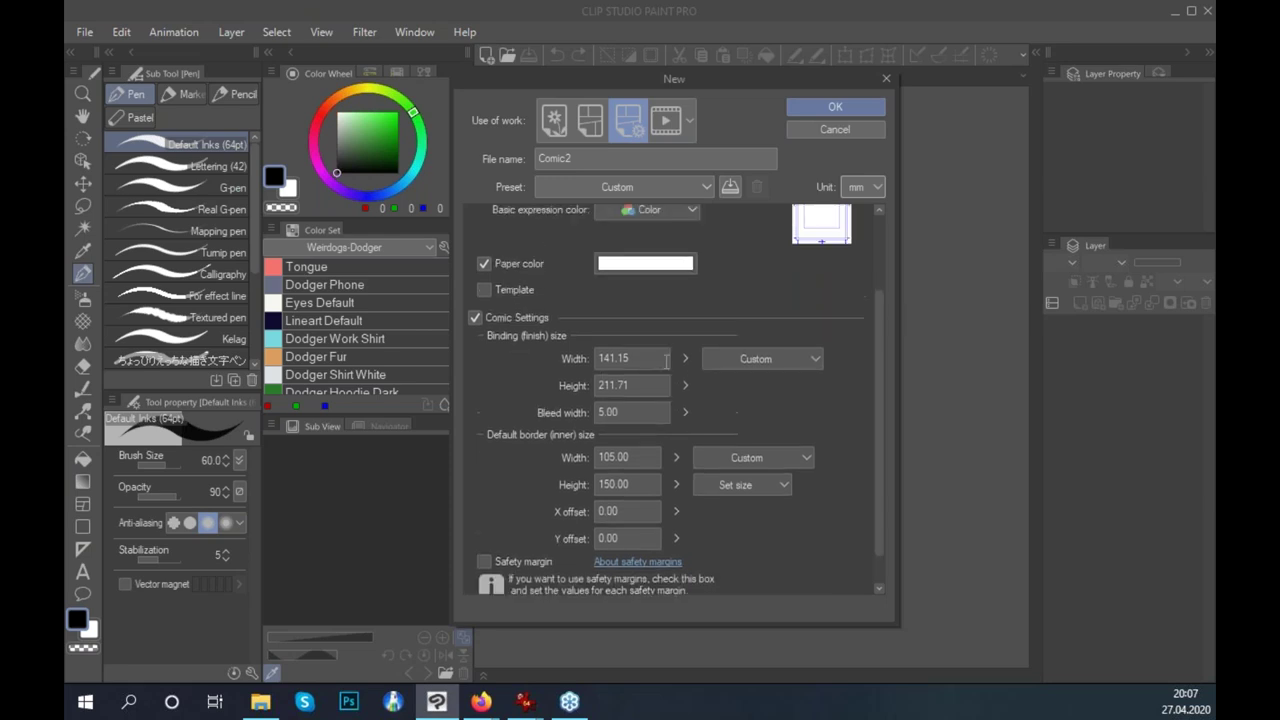
scroll(641, 471, up, 1)
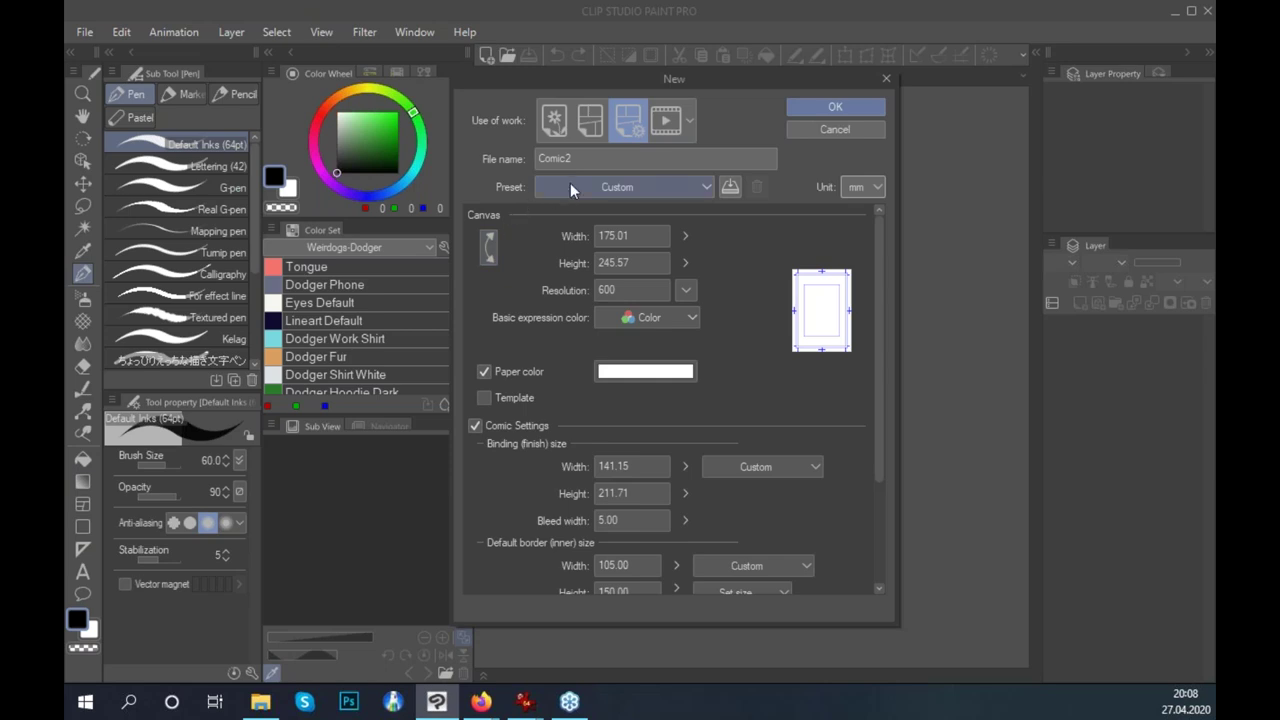
click(595, 134)
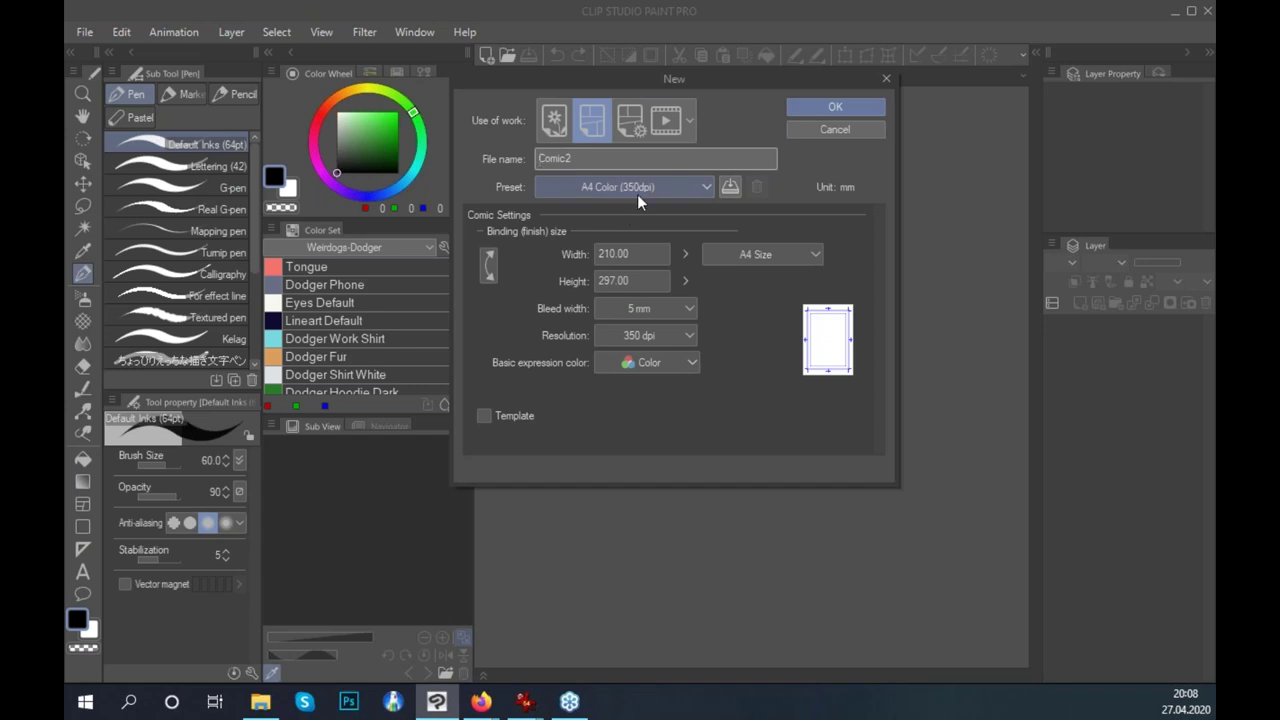
click(668, 340)
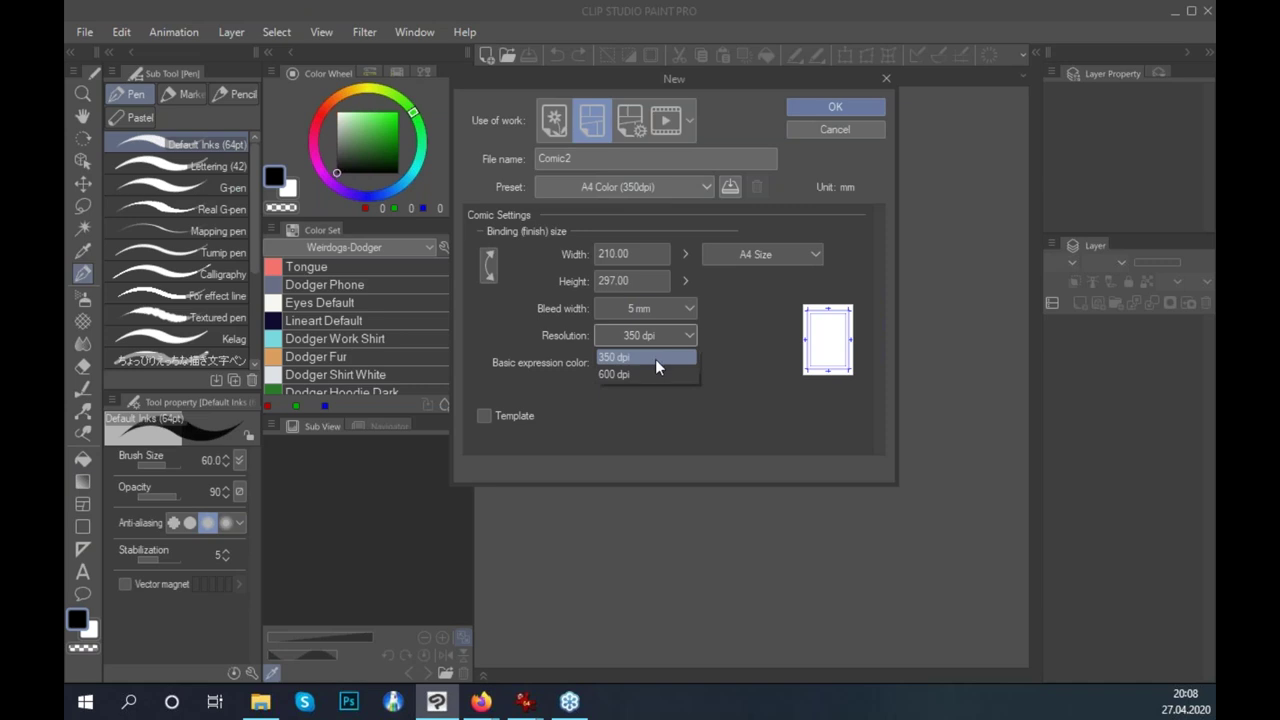
click(656, 362)
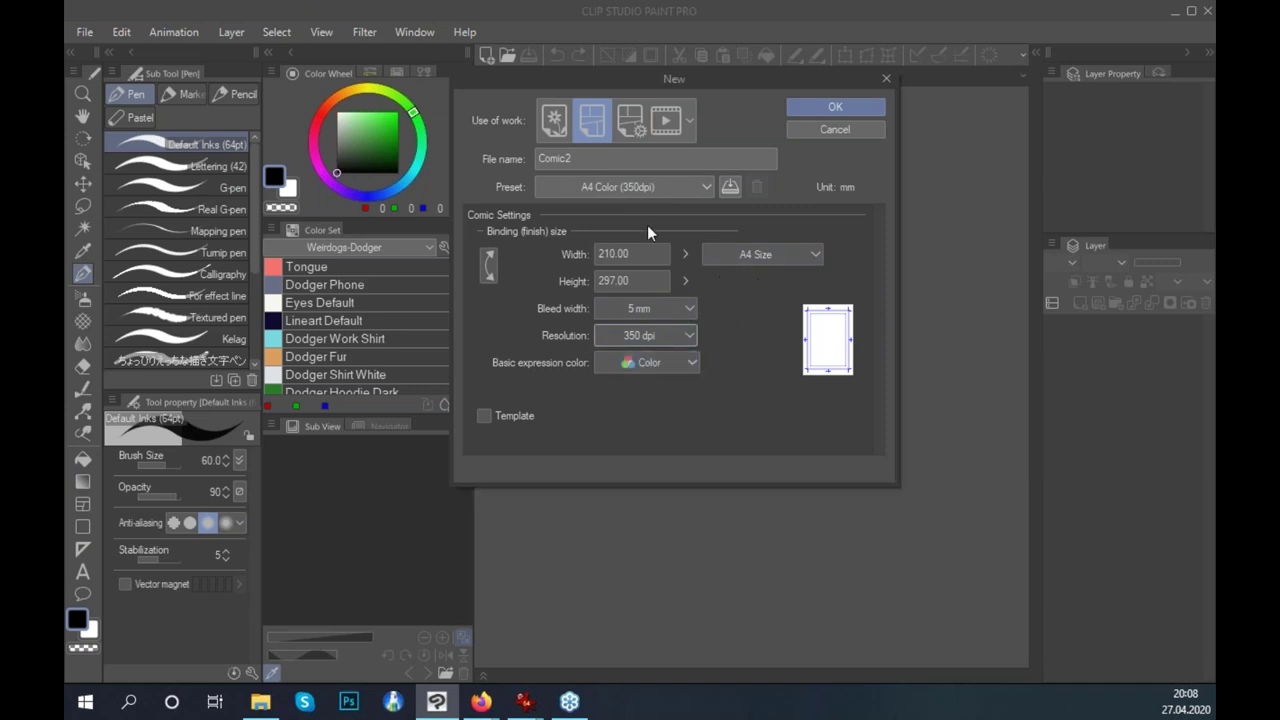
Choose the A4 Color (350dpi) preset and create the comic document.
click(638, 190)
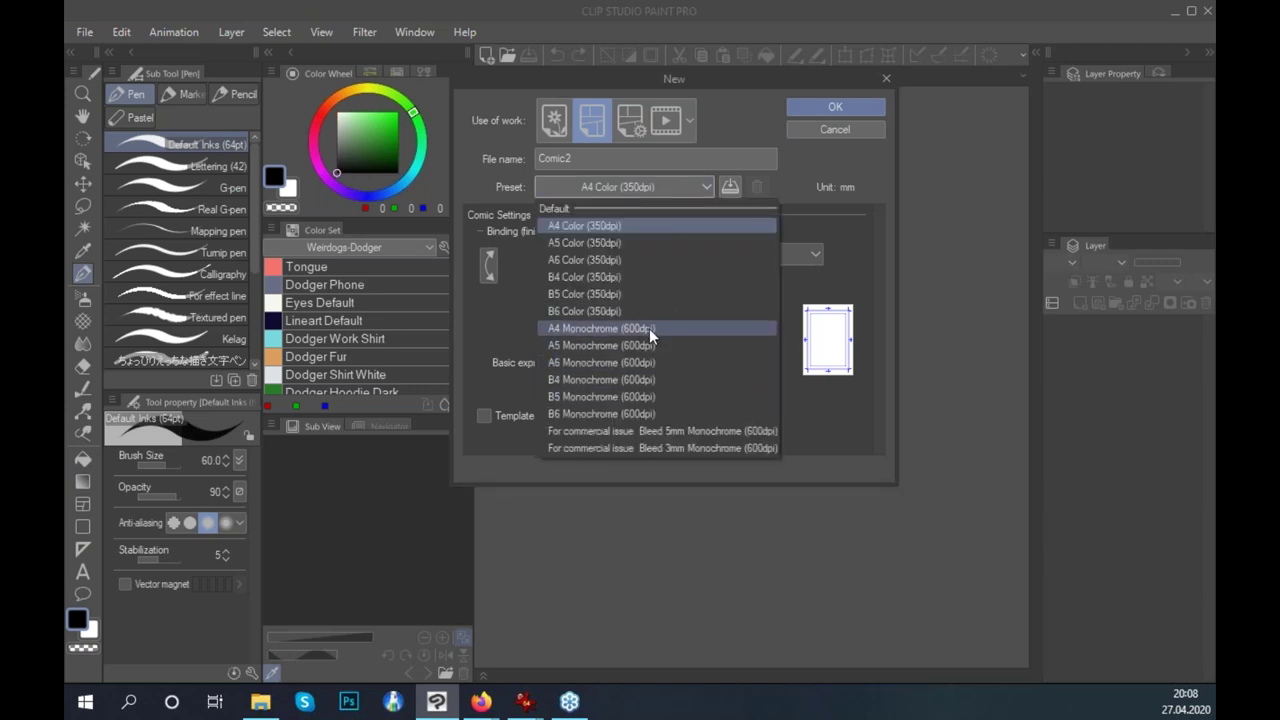
click(627, 225)
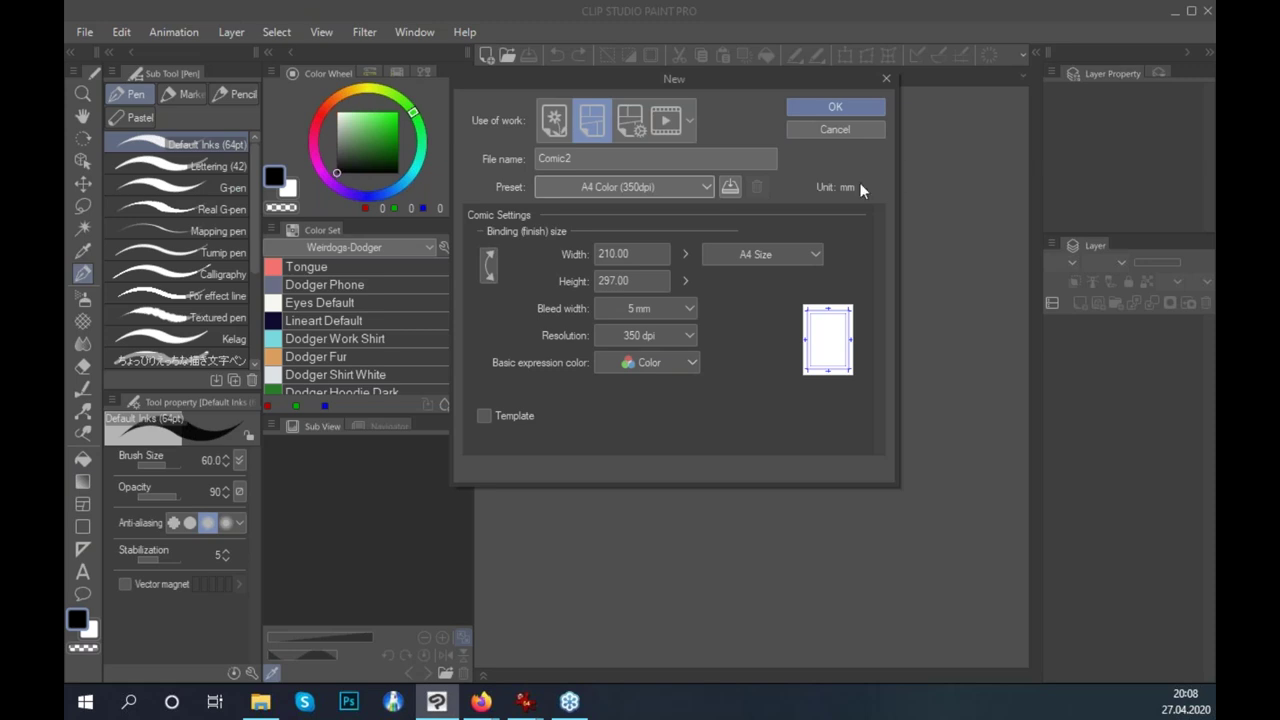
click(833, 108)
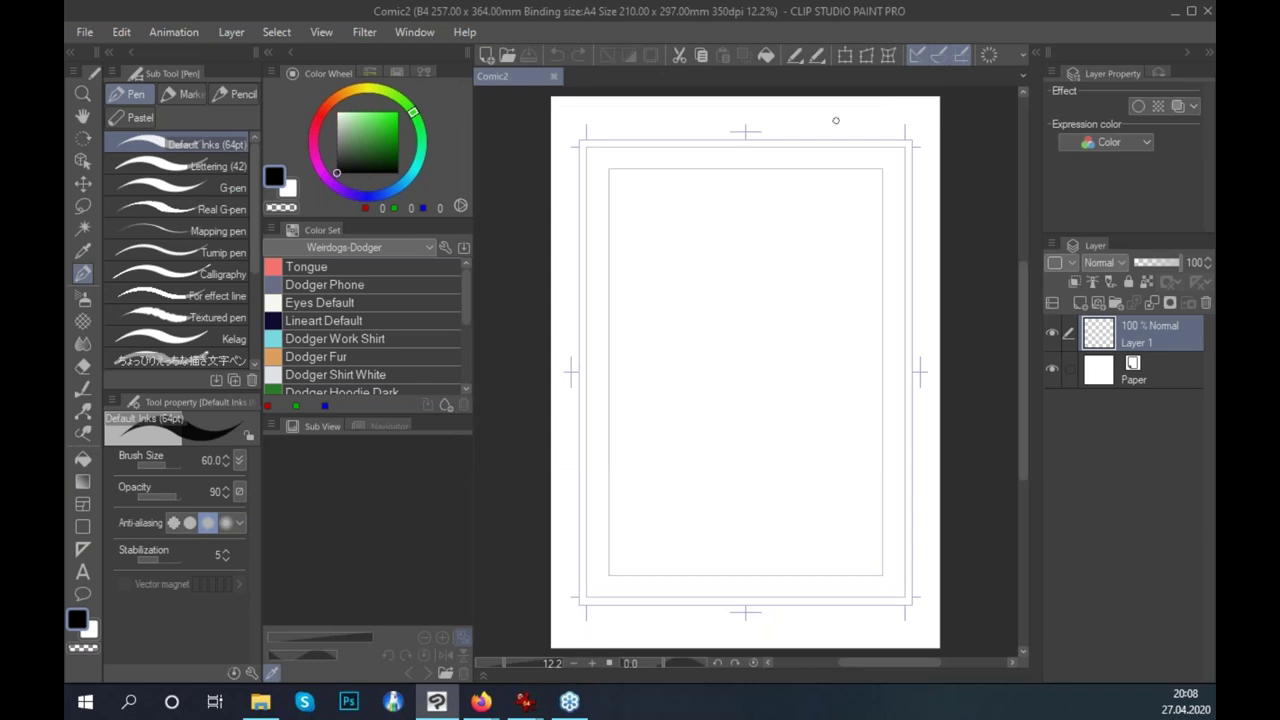
Draw a filled red rectangle covering the page's inner border area on Layer 1.
key(u)
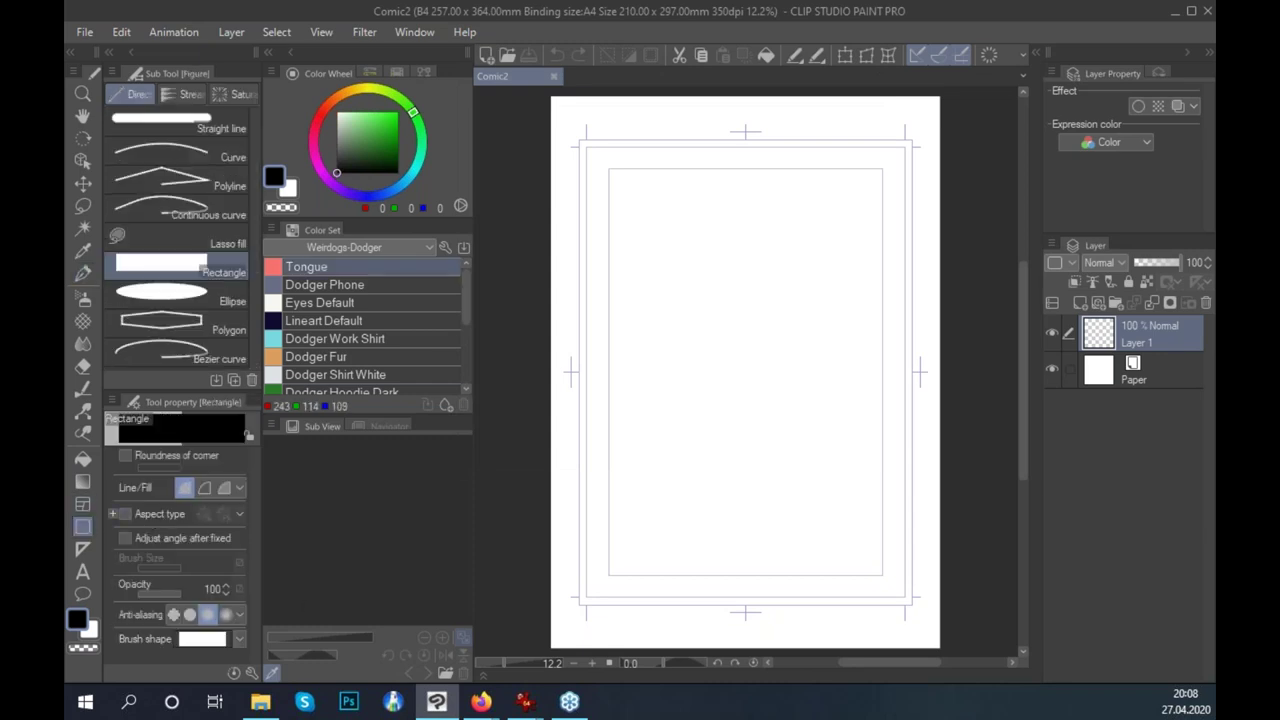
click(321, 113)
click(381, 111)
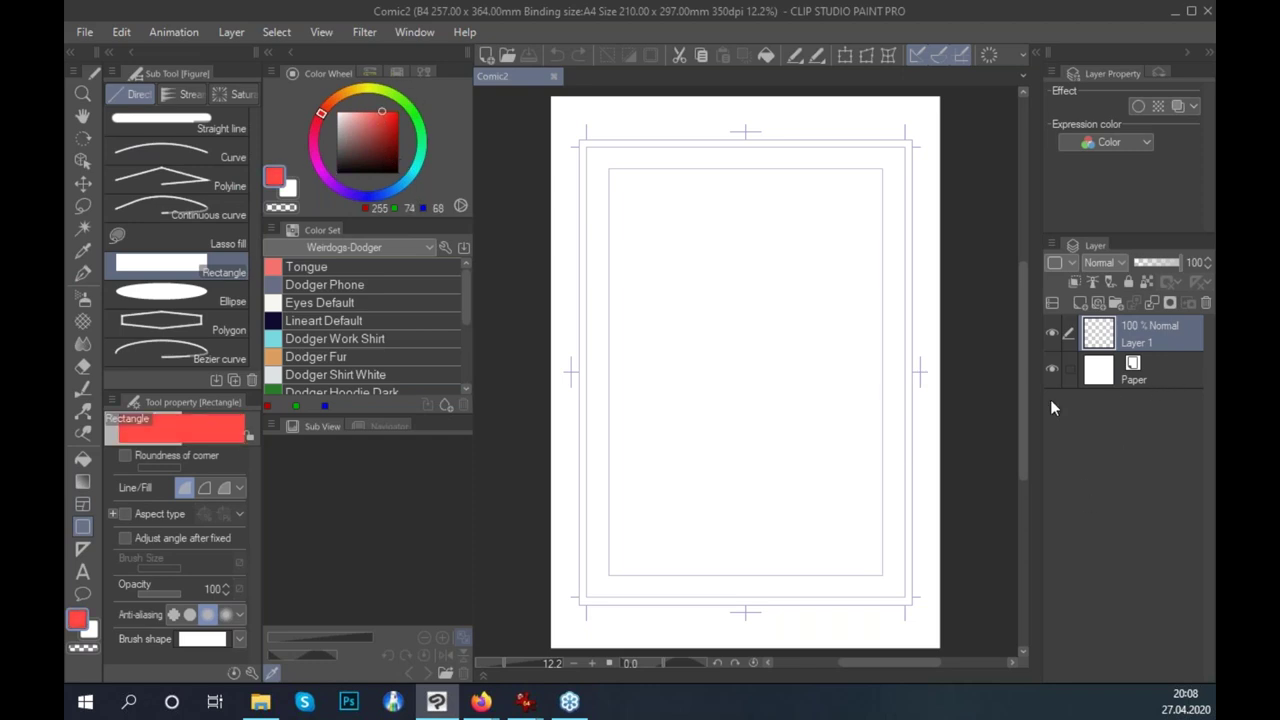
drag(609, 170, 880, 577)
Add a layer directly above Paper and draw a bright blue filled rectangle on it covering the page up to the binding size frame.
click(1148, 372)
key(ctrl+shift+n)
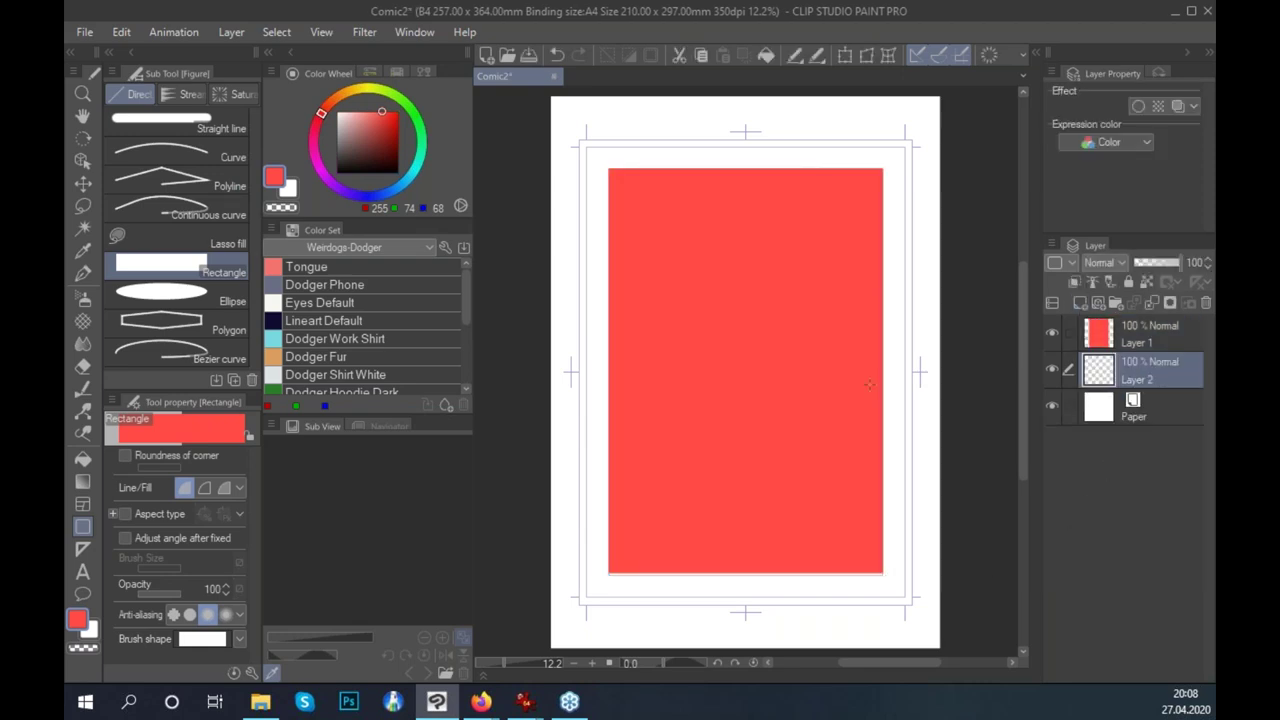
click(385, 193)
drag(585, 147, 907, 598)
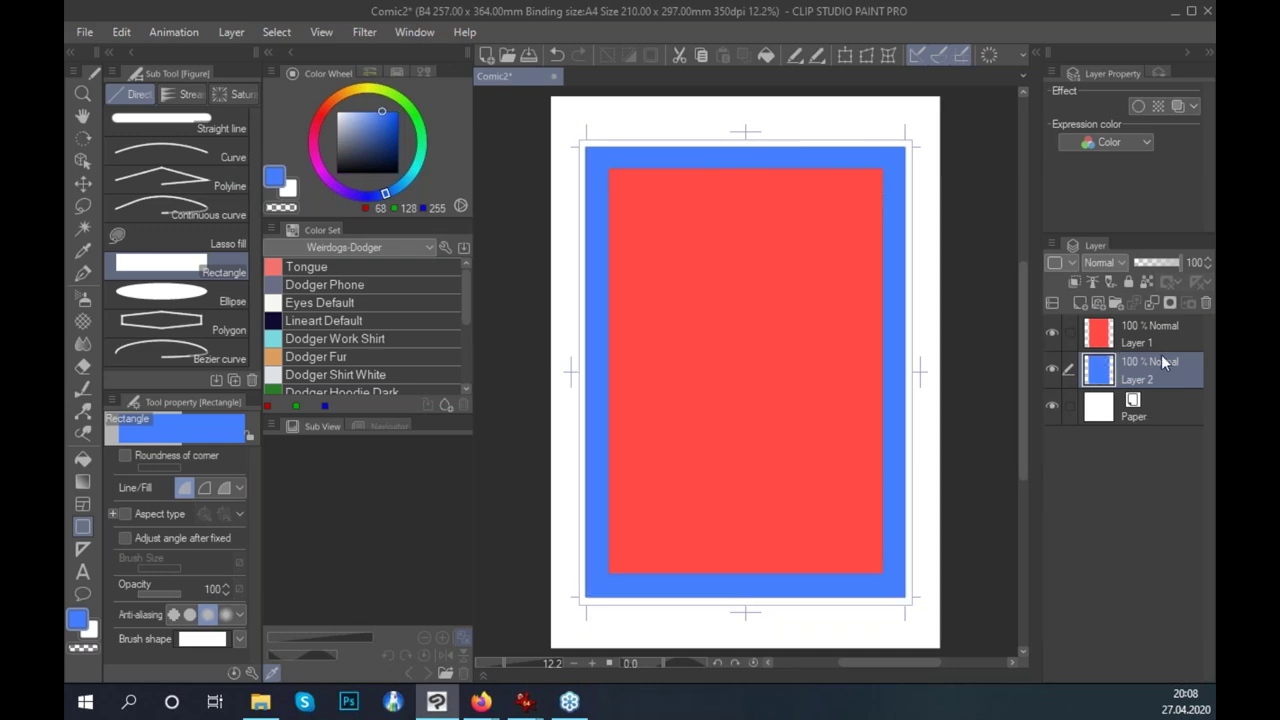
Add another layer directly above Paper and fill the area out to the bleed line with a darker blue rectangle.
click(1157, 395)
click(1081, 304)
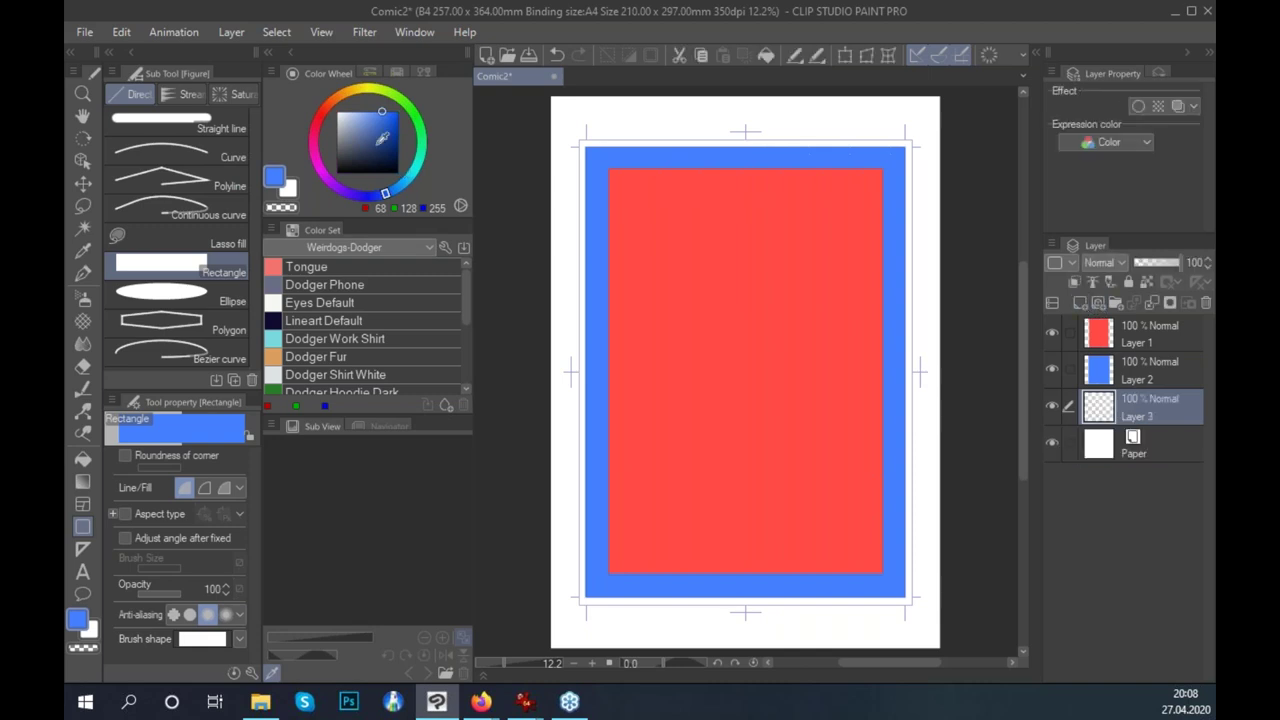
click(375, 134)
mouse_move(579, 141)
mouse_down()
mouse_move(882, 540)
mouse_move(911, 604)
mouse_up()
Add a layer above the red rectangle and sketch two top-row panels with the pen in the Lineart Default colour.
click(1148, 334)
click(1099, 302)
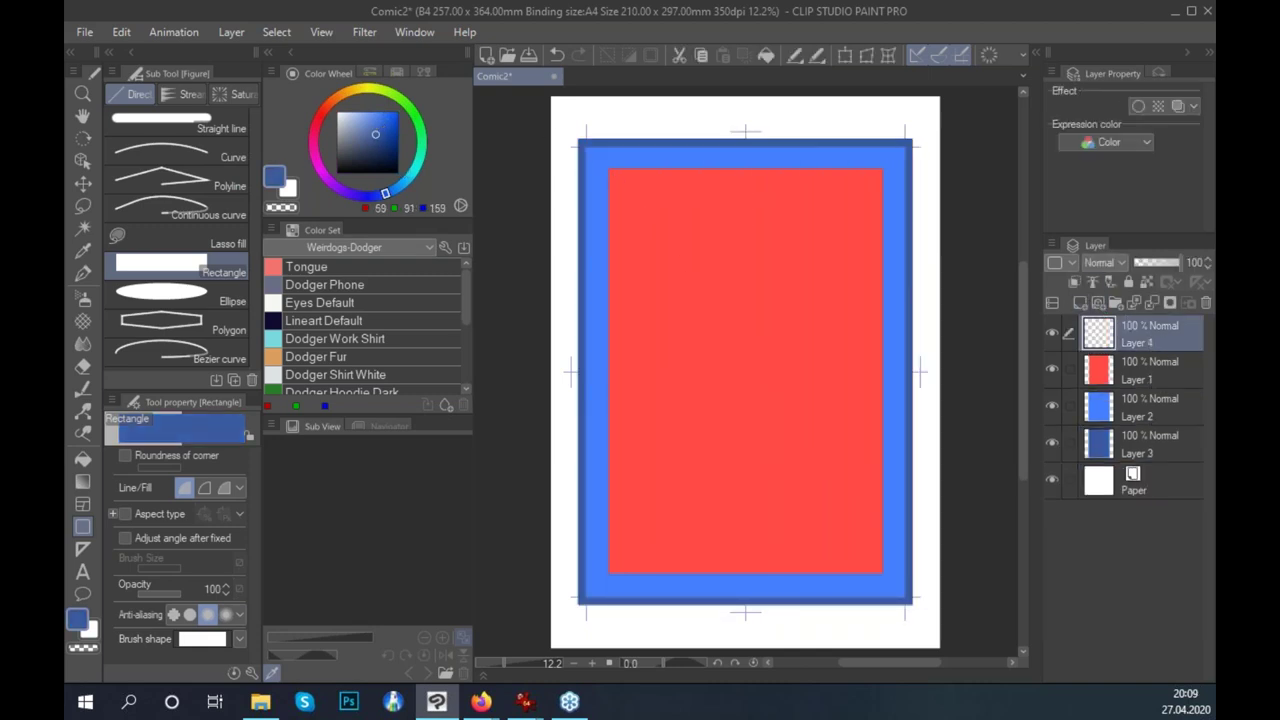
click(323, 320)
key(p)
scroll(897, 414, down, 1)
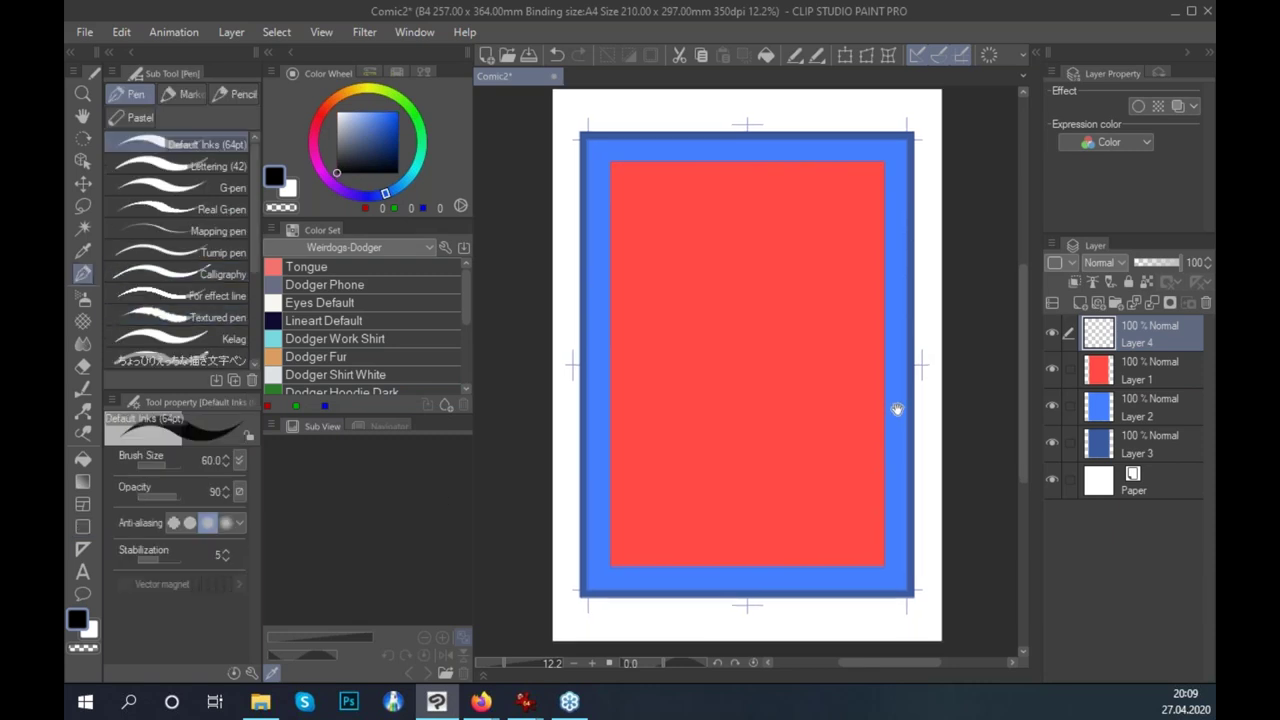
mouse_move(620, 176)
mouse_down()
mouse_move(621, 271)
mouse_move(702, 266)
mouse_move(619, 176)
mouse_move(710, 175)
mouse_up()
drag(710, 176, 708, 256)
drag(729, 176, 731, 276)
drag(733, 270, 850, 282)
mouse_move(742, 173)
mouse_down()
mouse_move(880, 182)
mouse_move(872, 266)
mouse_up()
Sketch a wide and a small panel in the middle row and a large panel at the lower left of the red area.
drag(620, 283, 788, 291)
drag(622, 288, 623, 370)
drag(624, 371, 747, 372)
mouse_move(785, 290)
mouse_down()
mouse_move(786, 376)
mouse_move(802, 365)
mouse_move(822, 377)
mouse_move(872, 301)
mouse_move(804, 294)
mouse_up()
drag(630, 400, 636, 566)
key(ctrl+z)
drag(629, 395, 626, 548)
drag(626, 548, 768, 545)
drag(638, 392, 756, 398)
drag(754, 398, 761, 548)
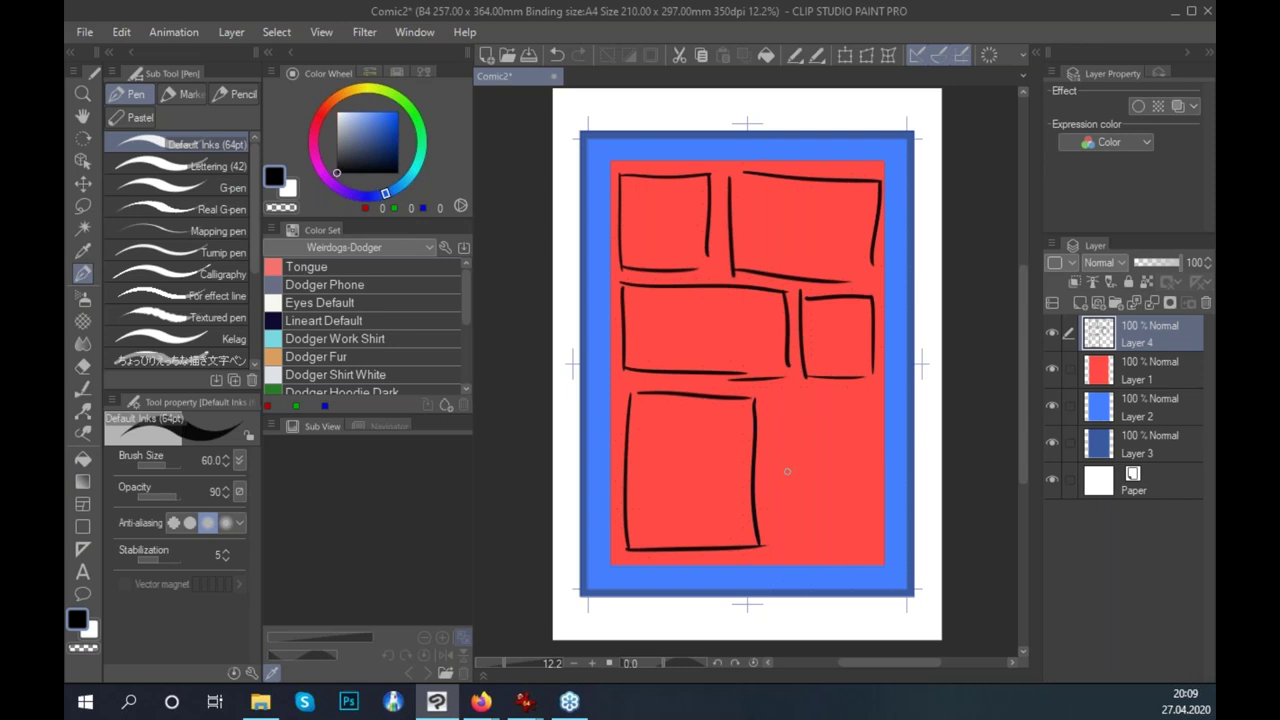
Sketch a stick figure with hands on hips beside the large lower panel, its legs running down through the blue border to the page's bleed.
mouse_move(829, 413)
mouse_down()
mouse_move(808, 441)
mouse_move(854, 428)
mouse_move(782, 498)
mouse_up()
key(ctrl+z)
key(ctrl+z)
mouse_move(826, 461)
mouse_down()
mouse_move(772, 500)
mouse_move(808, 520)
mouse_move(789, 503)
mouse_up()
drag(810, 510, 814, 527)
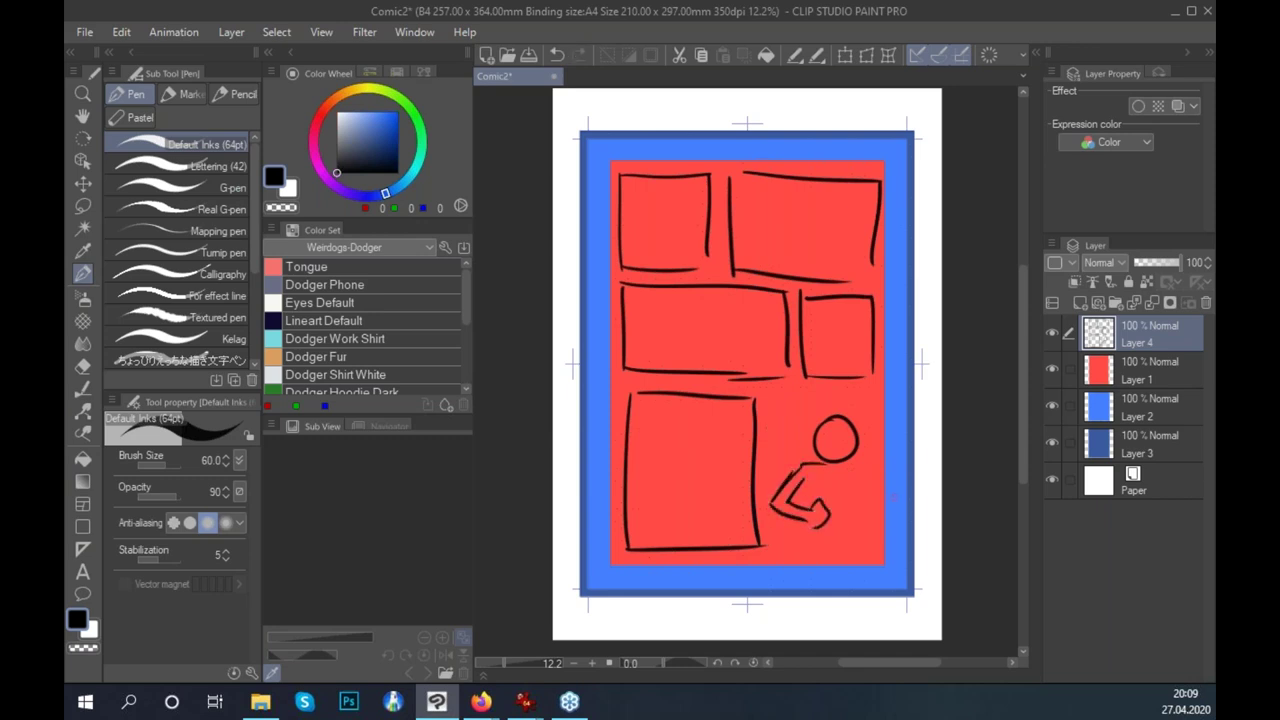
drag(804, 480, 800, 598)
mouse_move(846, 464)
mouse_down()
mouse_move(881, 480)
mouse_move(857, 530)
mouse_move(870, 501)
mouse_move(855, 510)
mouse_move(859, 590)
mouse_up()
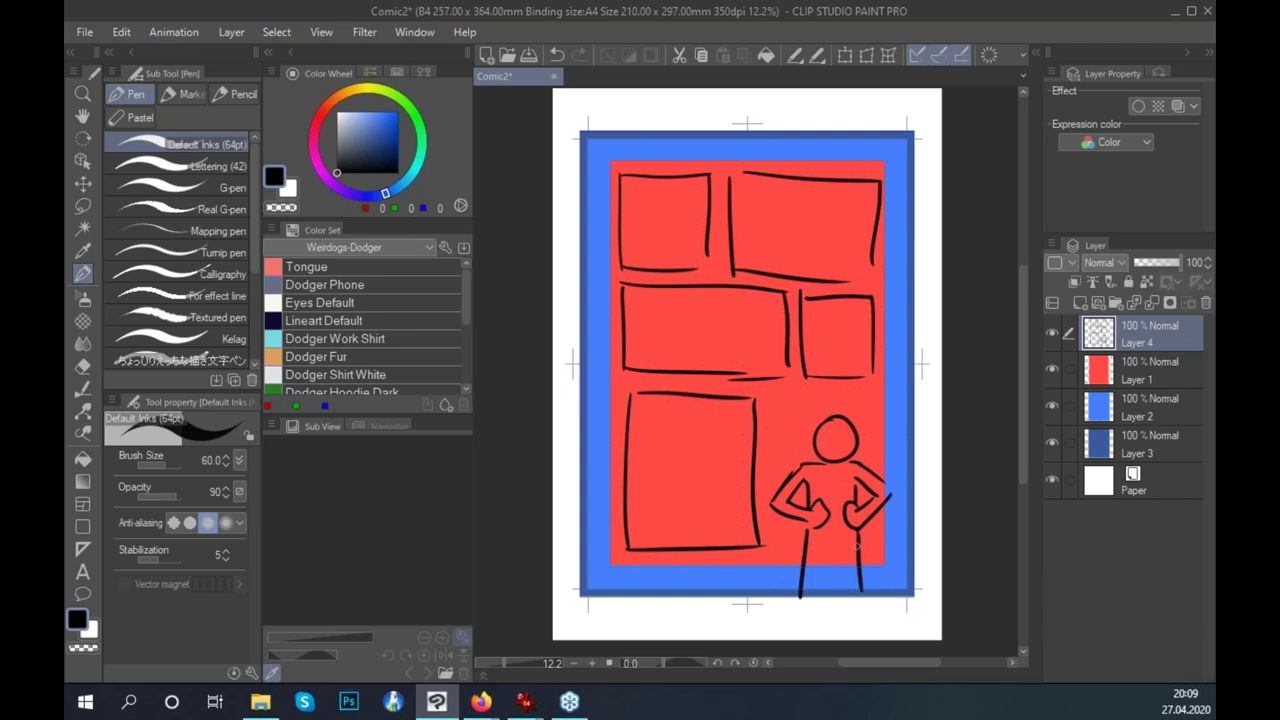
Sketch the arched inner leg line between the figure's outer leg lines, over the blue border.
scroll(890, 488, up, 3)
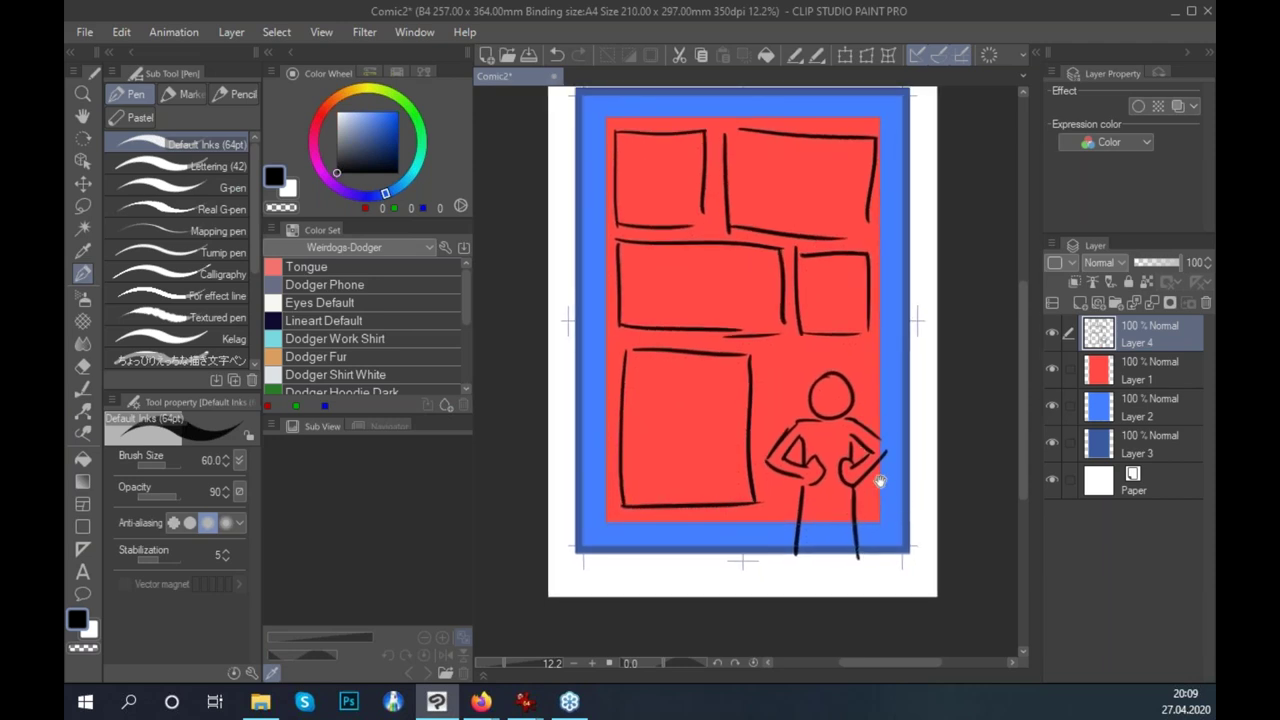
scroll(893, 491, up, 1)
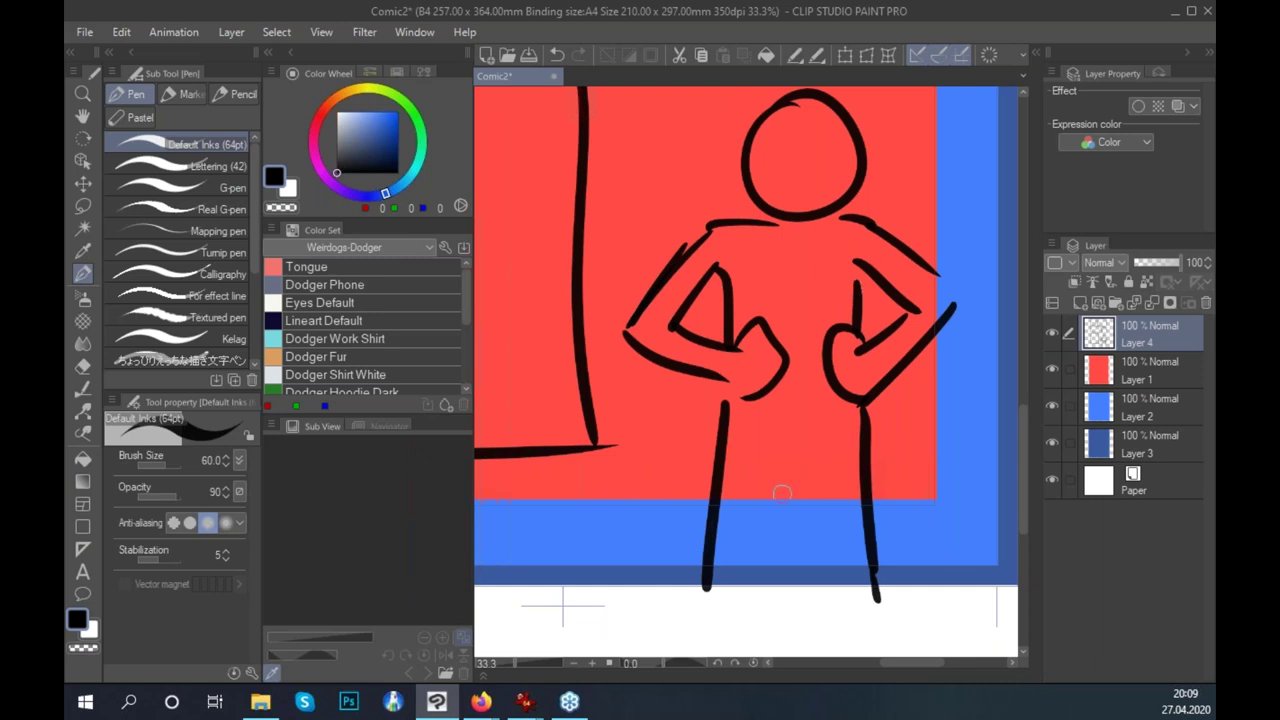
mouse_move(920, 457)
mouse_down()
mouse_move(929, 491)
mouse_move(923, 471)
mouse_up()
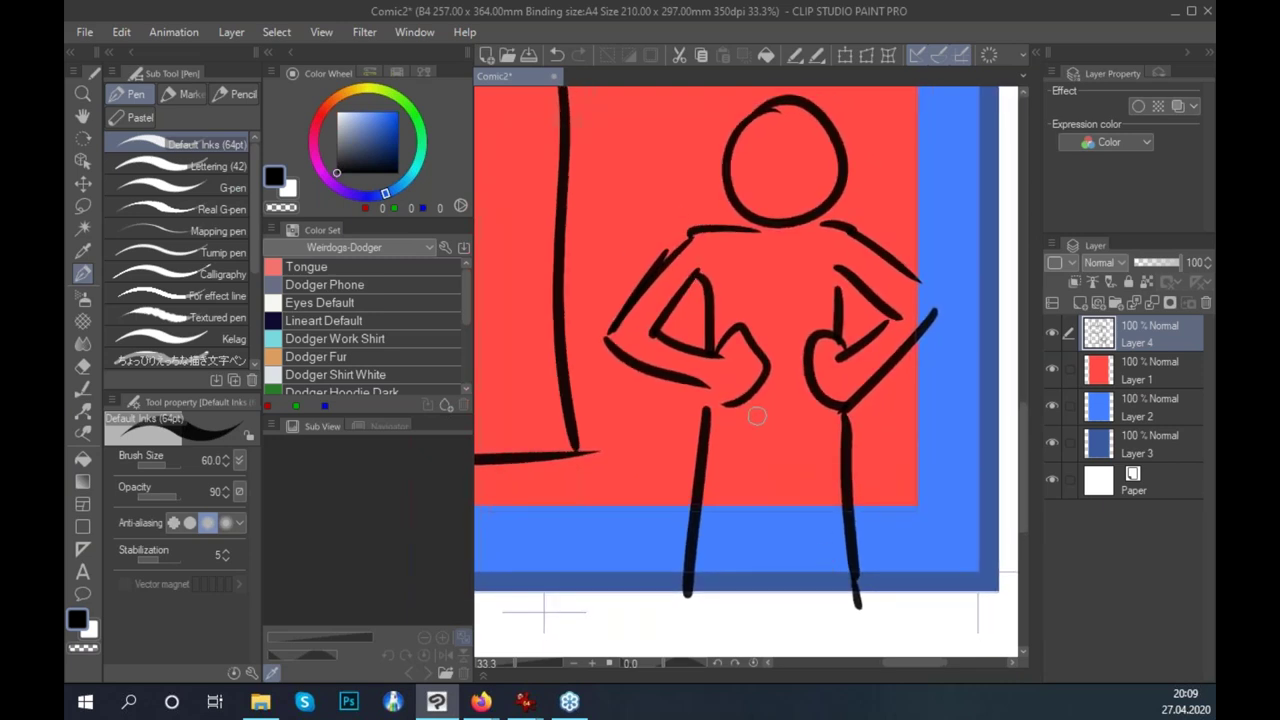
mouse_move(731, 590)
mouse_down()
mouse_move(735, 552)
mouse_move(786, 522)
mouse_move(798, 582)
mouse_up()
key(ctrl+z)
drag(938, 514, 936, 514)
scroll(910, 460, down, 1)
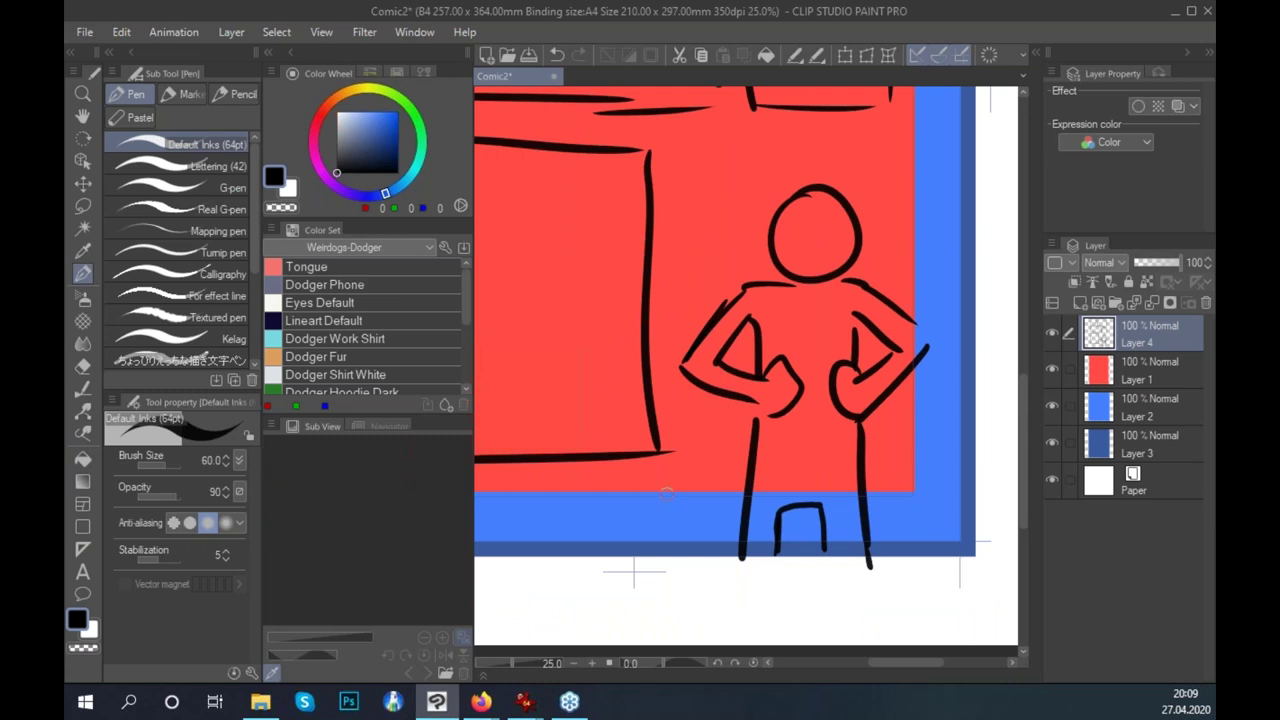
Scribble a solid black neck shape just below the figure's head.
click(988, 662)
drag(960, 663, 907, 661)
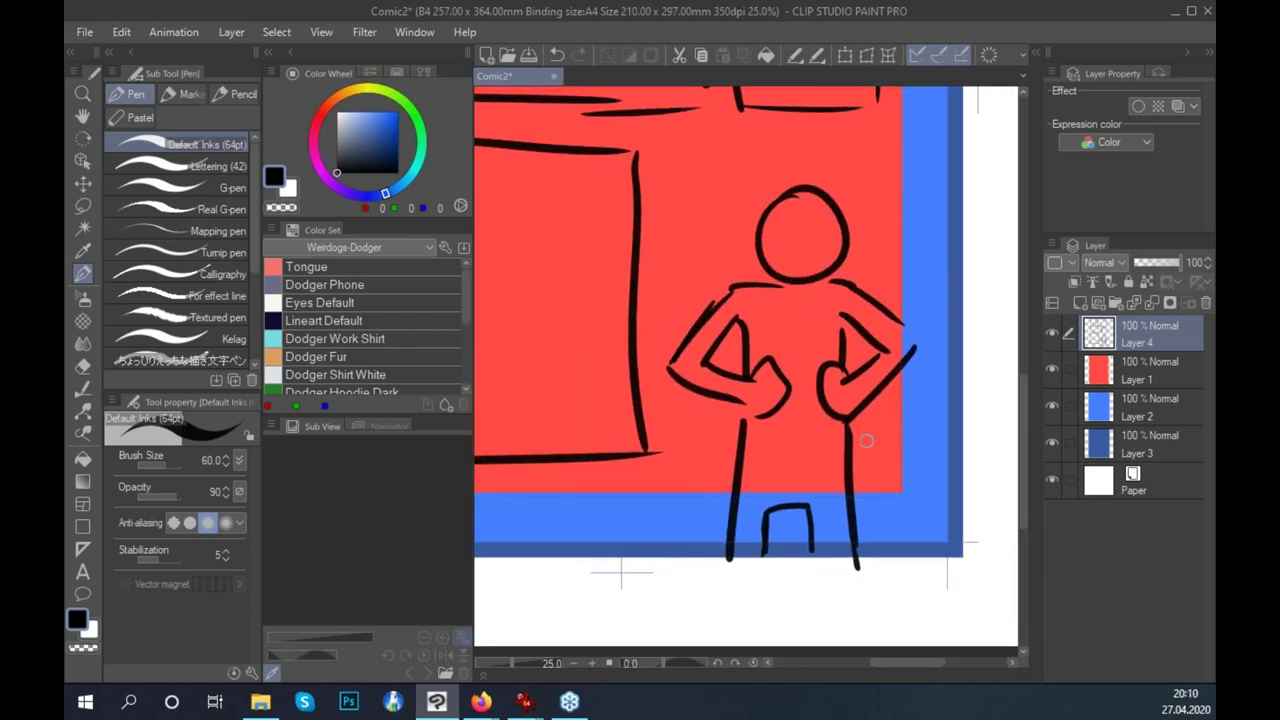
drag(881, 451, 884, 458)
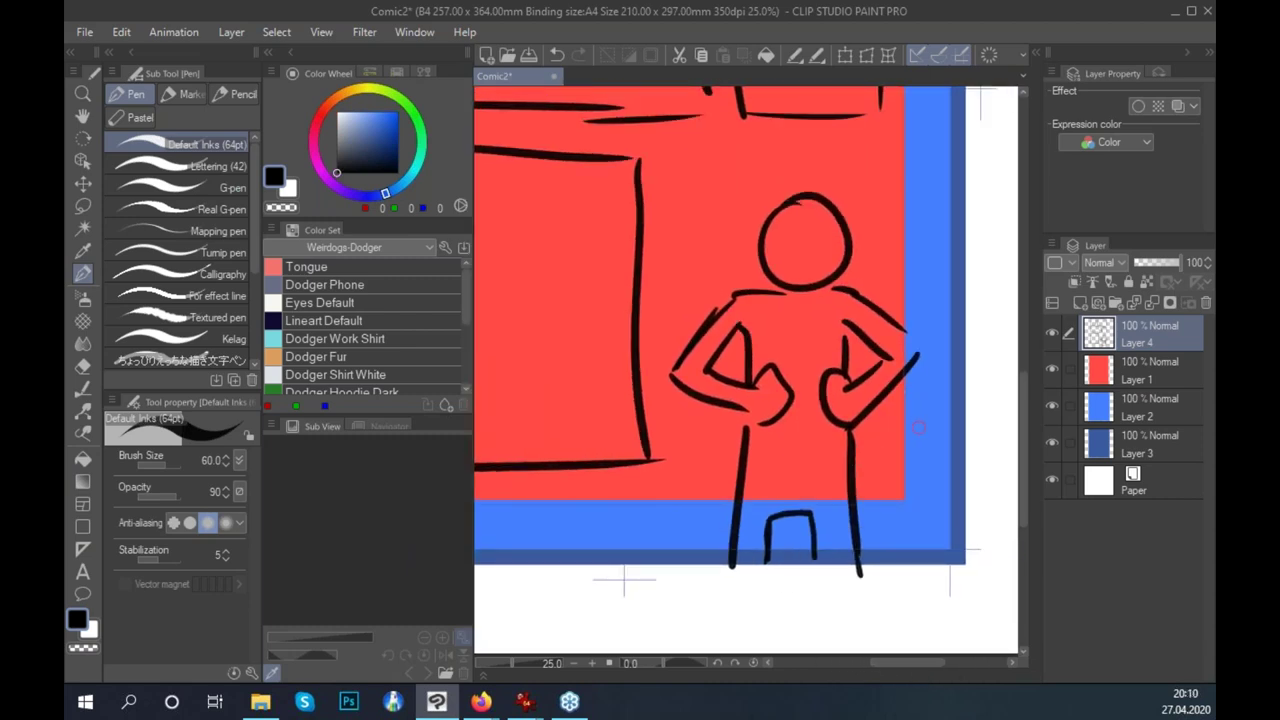
drag(776, 295, 812, 298)
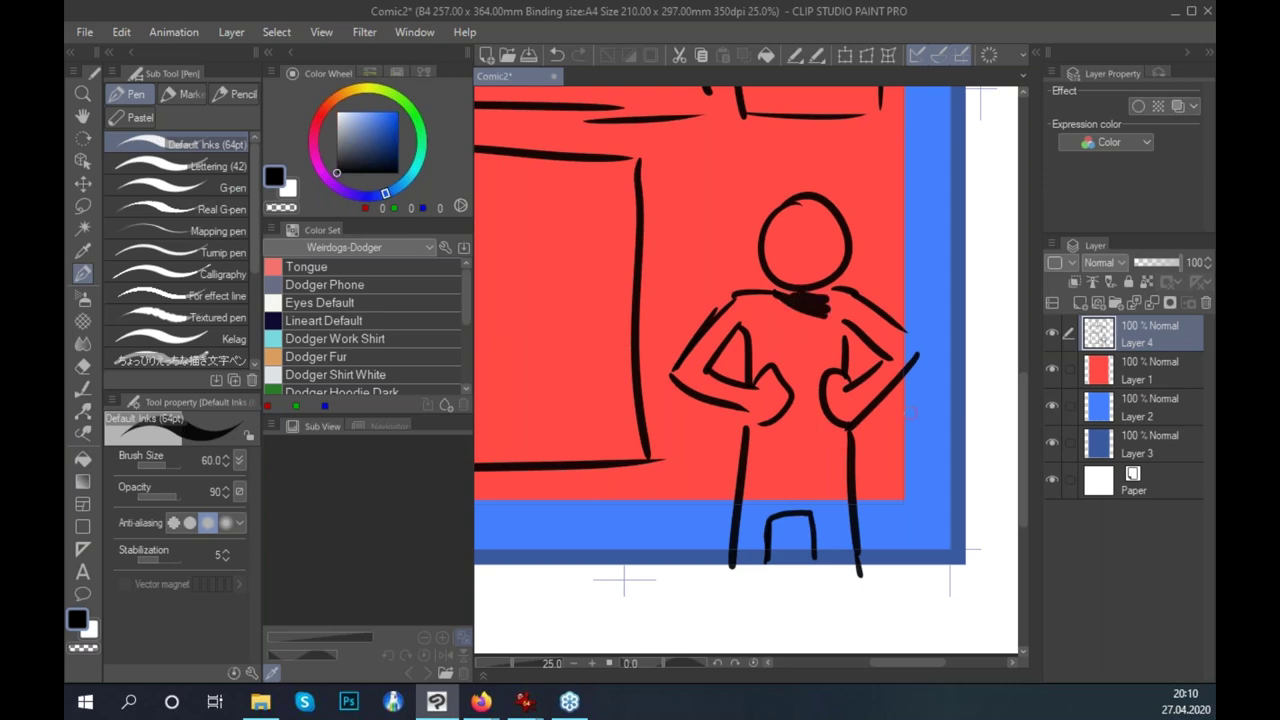
Extend the figure's inner leg lines to the outer edge of the dark blue bleed and thicken the left one.
scroll(912, 368, up, 3)
scroll(923, 423, down, 2)
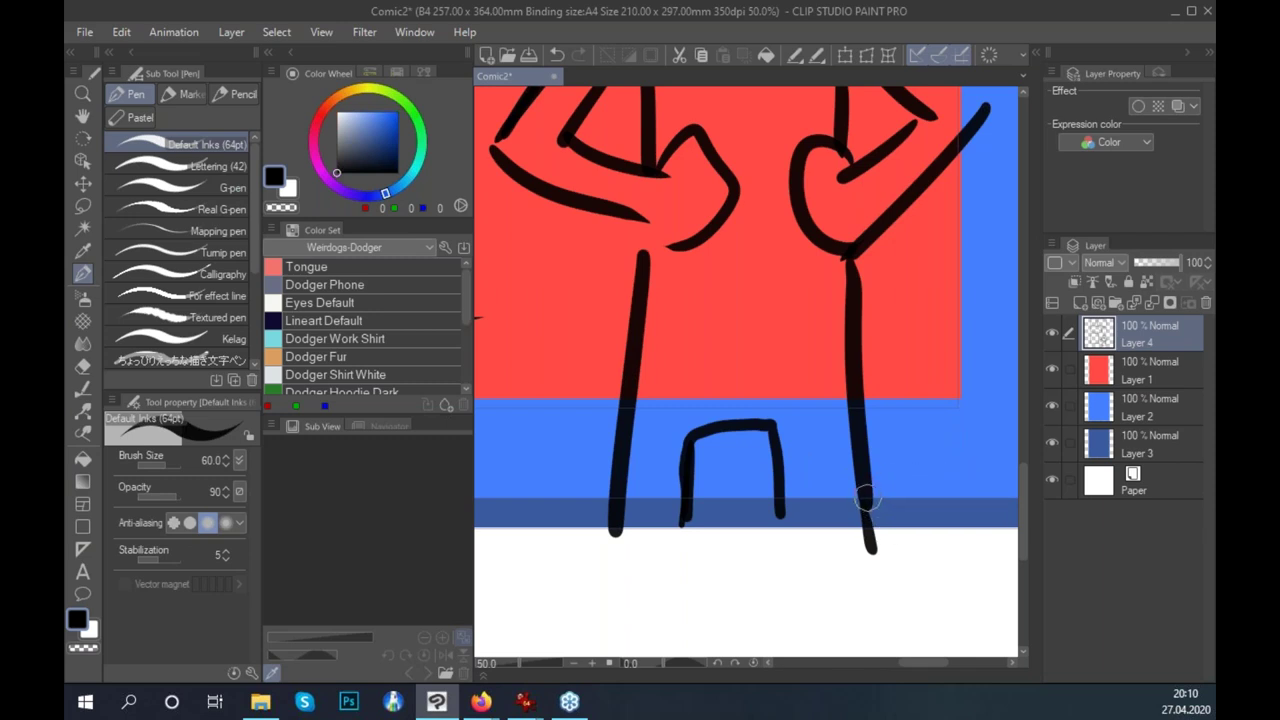
drag(778, 500, 779, 528)
scroll(908, 523, down, 2)
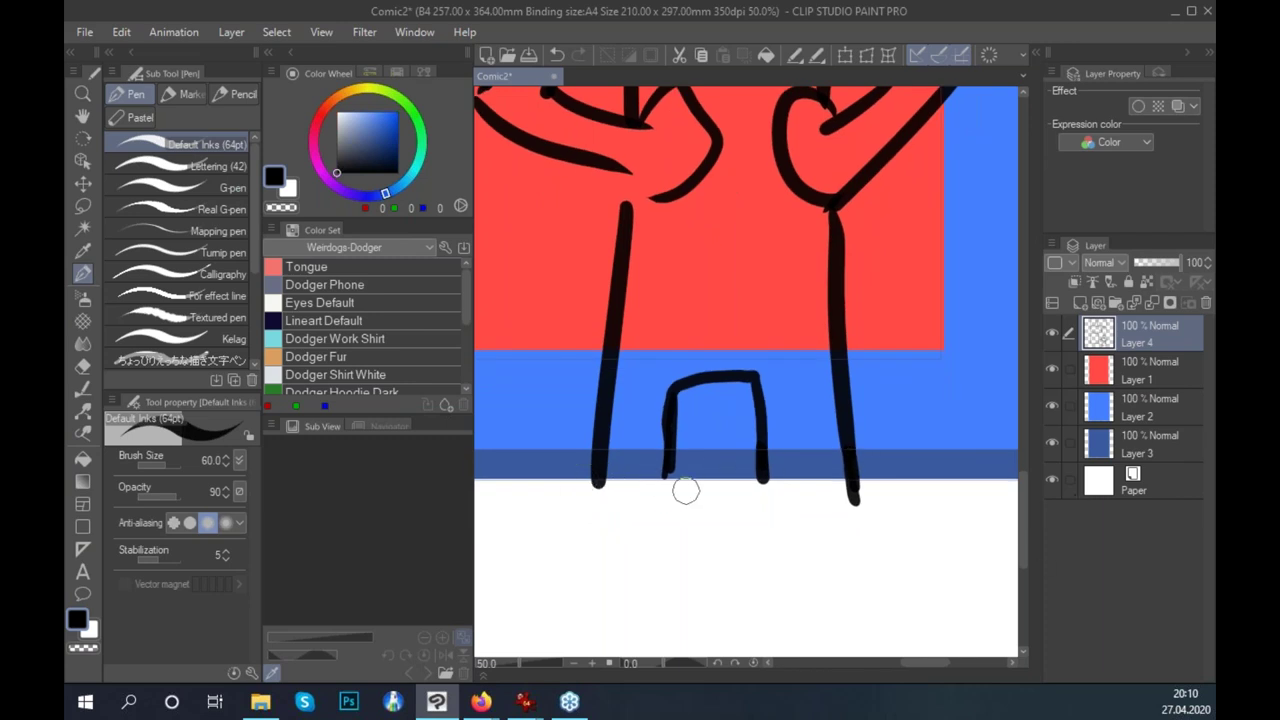
drag(671, 390, 668, 484)
drag(672, 400, 722, 378)
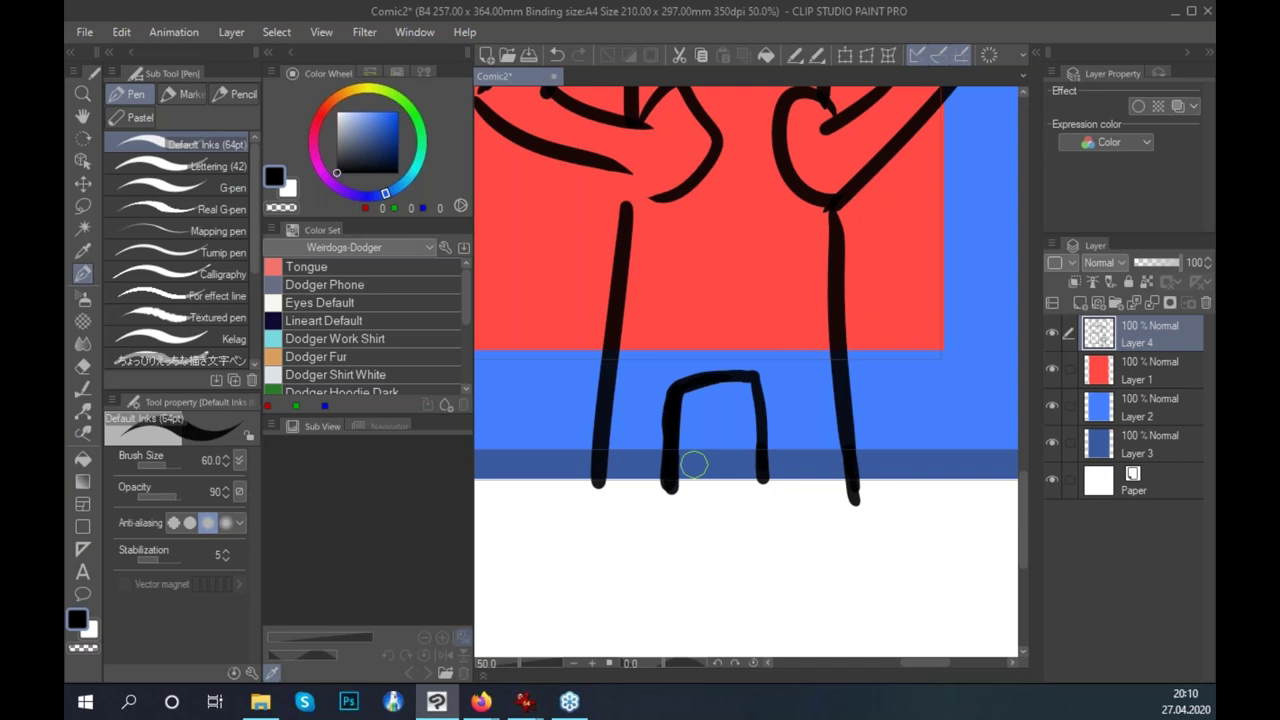
Draw a large round speech bubble left of the figure's head, overlapping the corner of the large lower panel.
scroll(894, 434, up, 2)
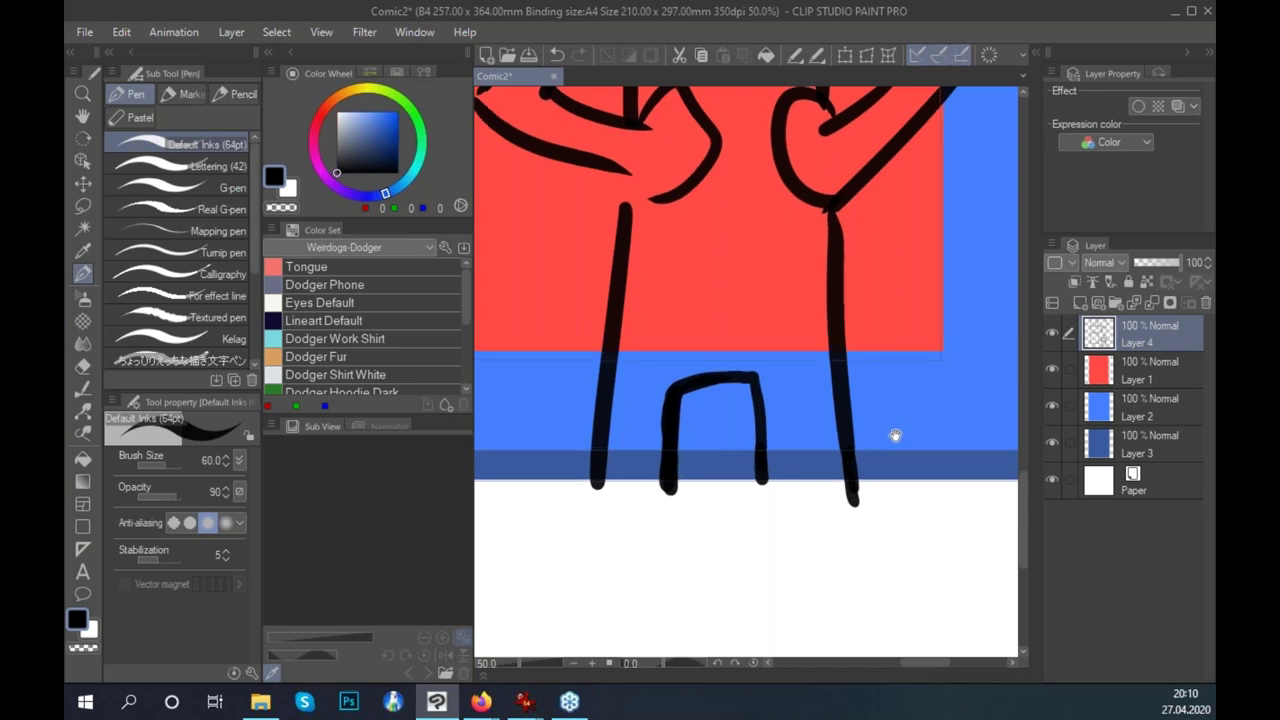
scroll(982, 452, down, 4)
scroll(982, 452, up, 2)
scroll(1002, 456, up, 1)
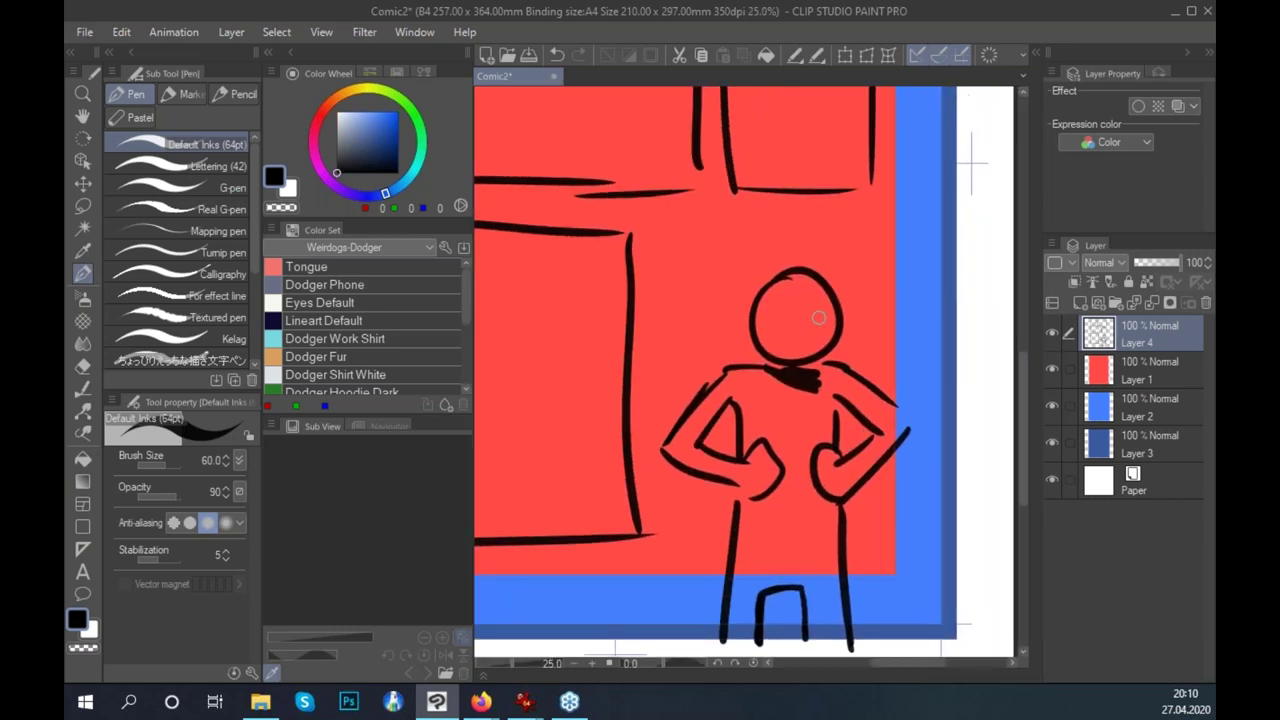
scroll(910, 357, up, 2)
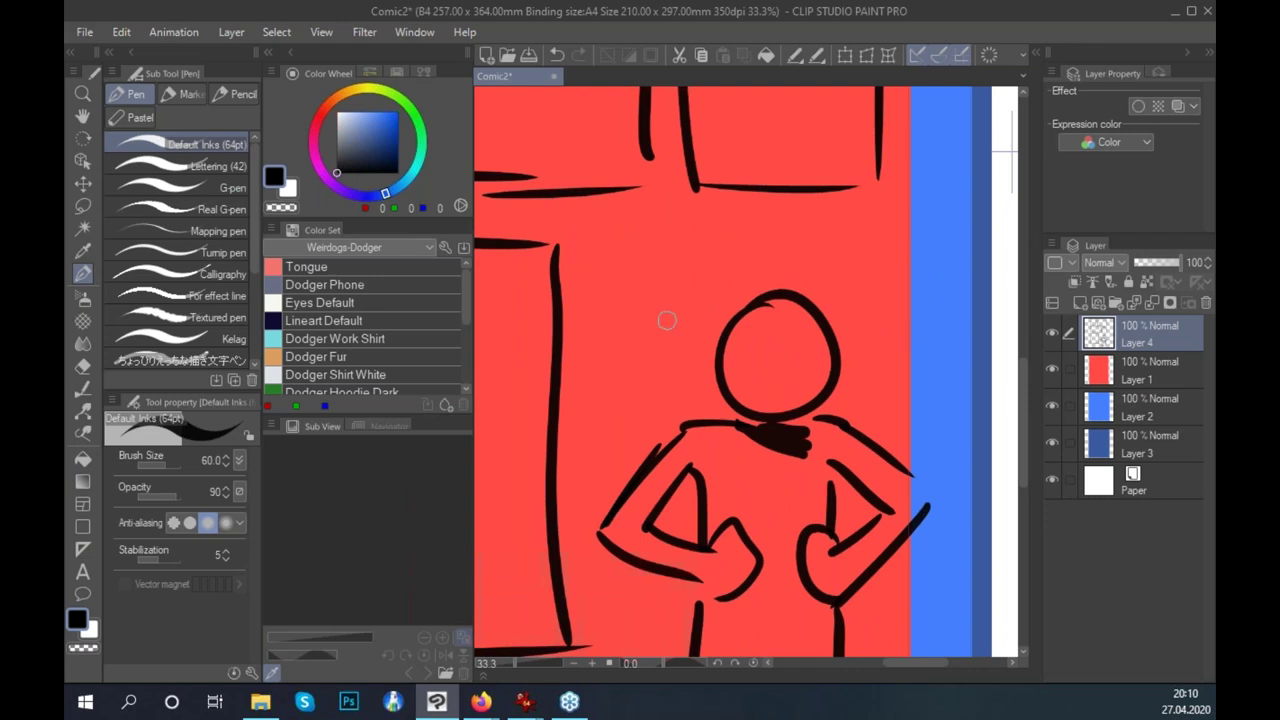
scroll(629, 320, left, 3)
mouse_move(730, 245)
mouse_down()
mouse_move(670, 226)
mouse_move(600, 388)
mouse_move(730, 245)
mouse_up()
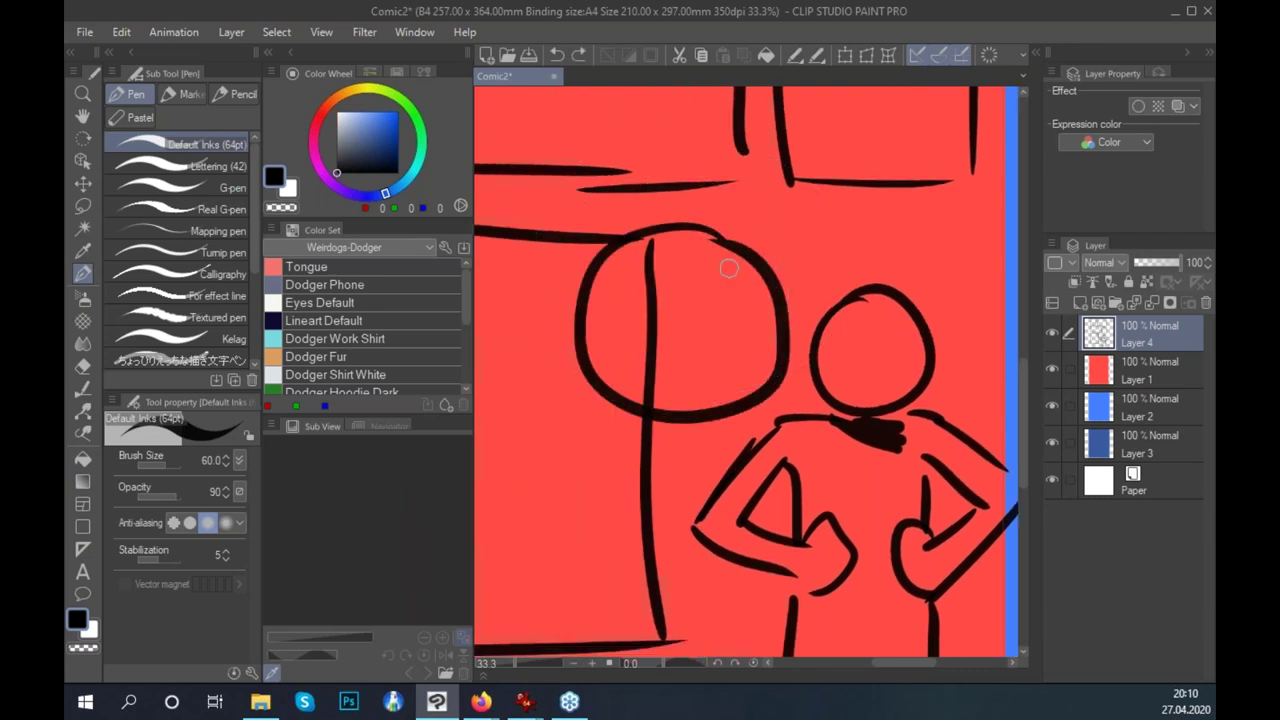
Erase the panel line inside the speech bubble and open its edge, then add a tail towards the head and scribbled text lines.
click(83, 366)
drag(651, 246, 647, 405)
drag(792, 330, 782, 362)
click(83, 272)
drag(624, 292, 712, 297)
drag(632, 326, 720, 328)
drag(636, 358, 720, 348)
Draw a second speech bubble with a tail and text lines right of the figure's head, reaching across the blue border to the bleed.
mouse_move(891, 471)
mouse_down()
mouse_move(870, 424)
mouse_move(776, 330)
mouse_up()
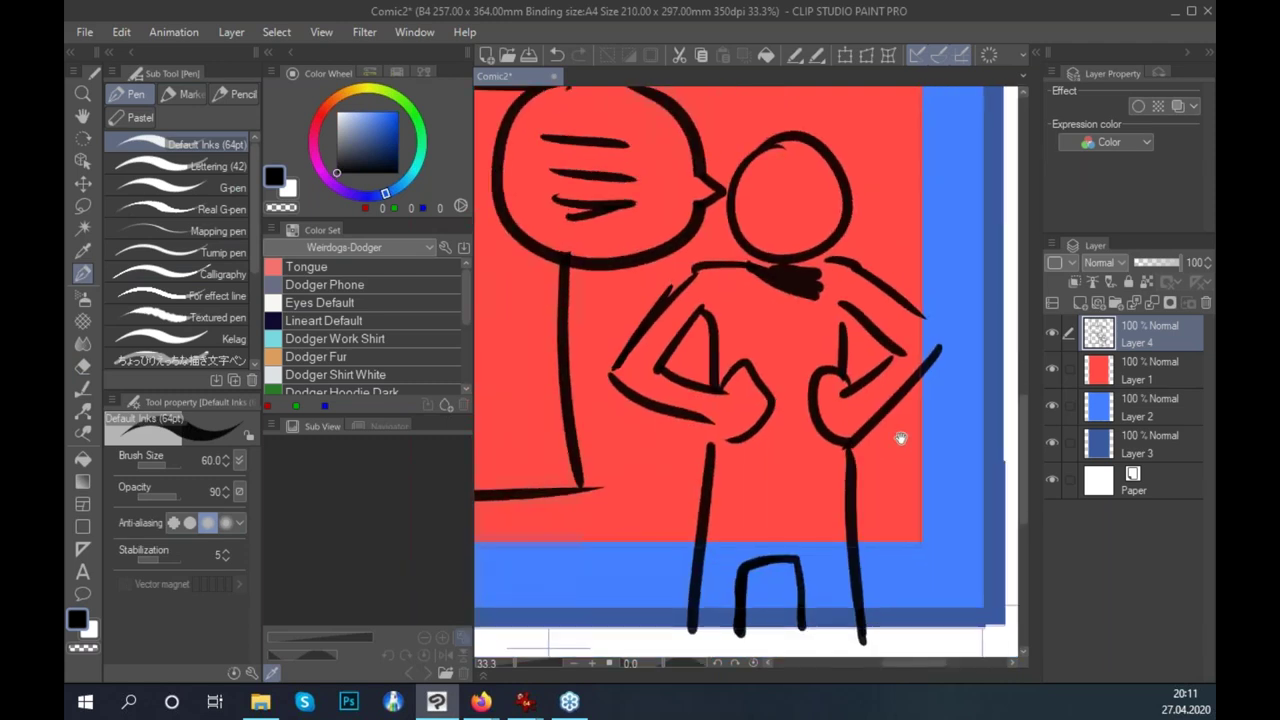
drag(900, 437, 860, 487)
mouse_move(876, 226)
mouse_down()
mouse_move(885, 266)
mouse_move(924, 302)
mouse_move(927, 348)
mouse_up()
mouse_move(948, 272)
mouse_down()
mouse_move(815, 348)
mouse_move(878, 386)
mouse_up()
key(ctrl+z)
mouse_move(832, 345)
mouse_down()
mouse_move(935, 387)
mouse_move(948, 372)
mouse_move(950, 283)
mouse_up()
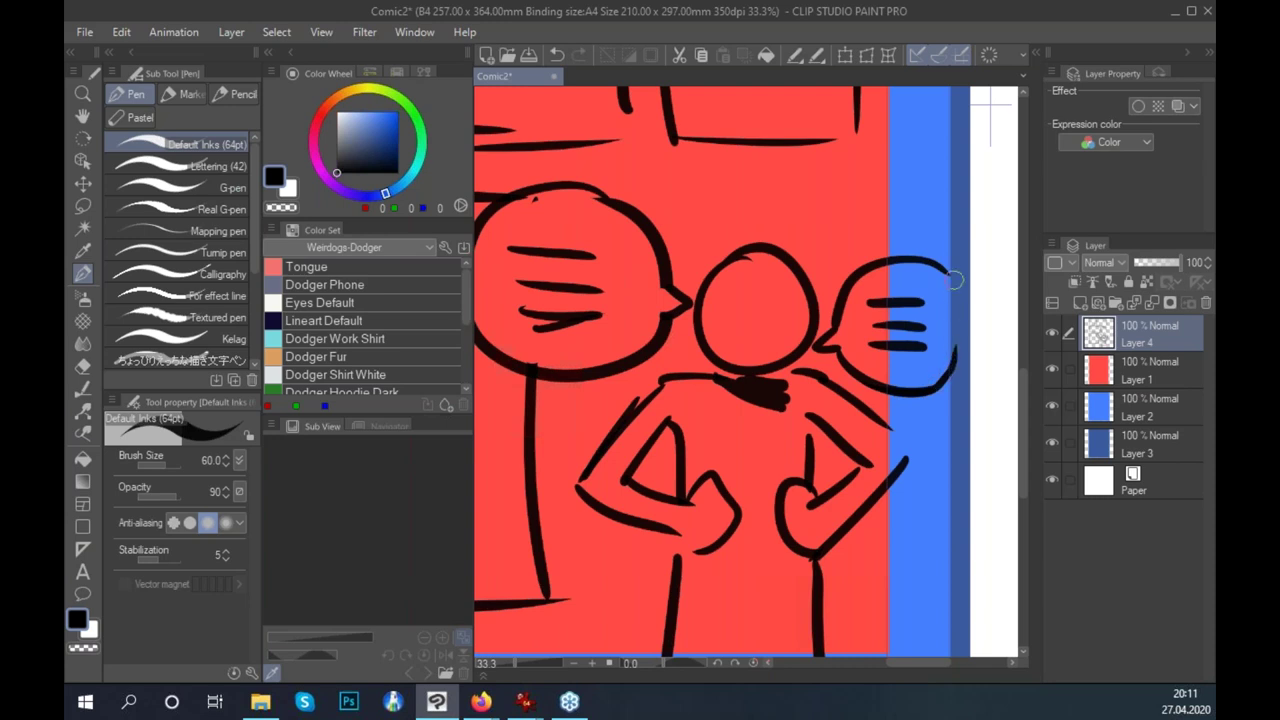
Remove the second speech bubble with its tail and text lines from the area right of the figure's head.
scroll(943, 380, down, 3)
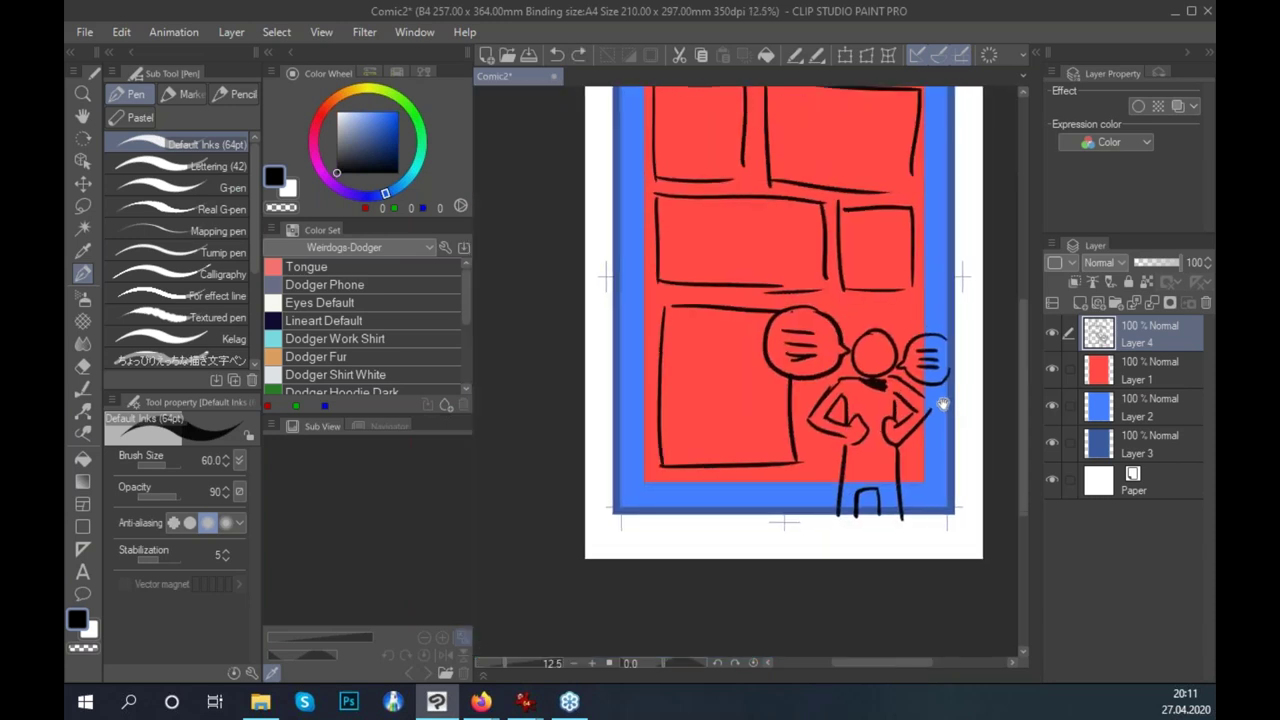
drag(943, 404, 930, 369)
drag(936, 415, 915, 513)
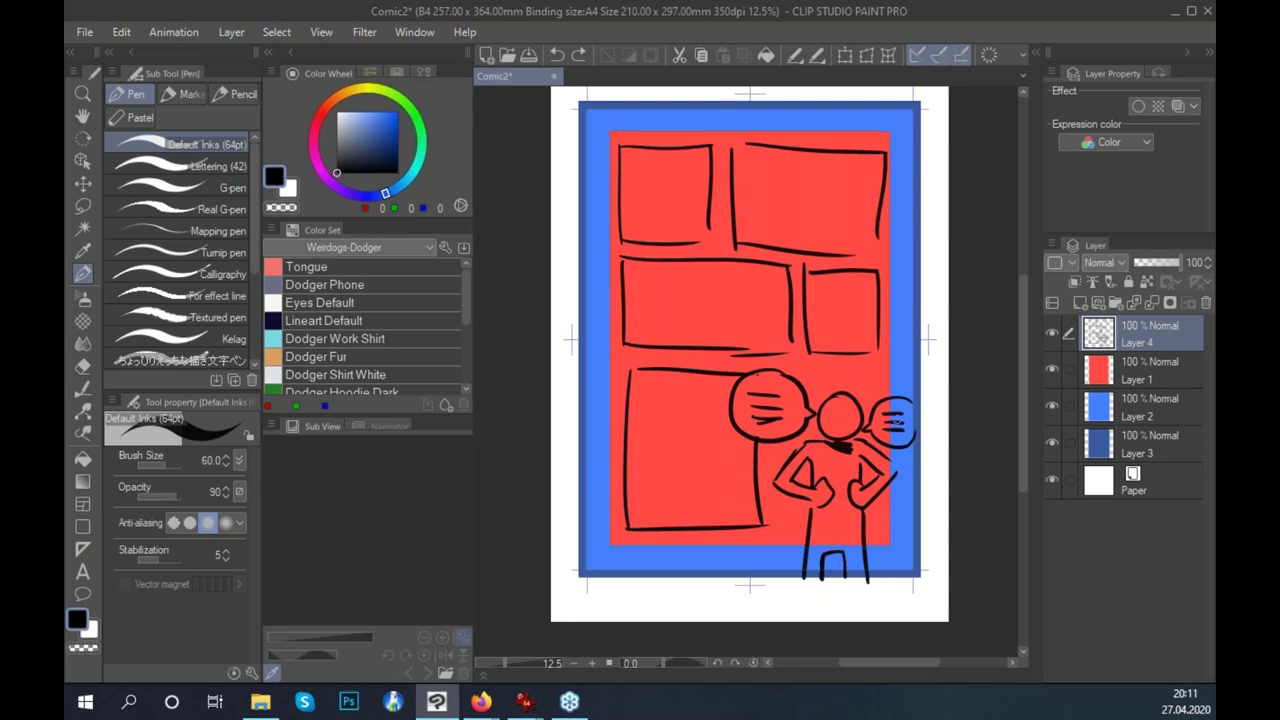
key(ctrl+z)
mouse_move(903, 428)
mouse_down()
mouse_move(886, 401)
mouse_move(874, 431)
mouse_up()
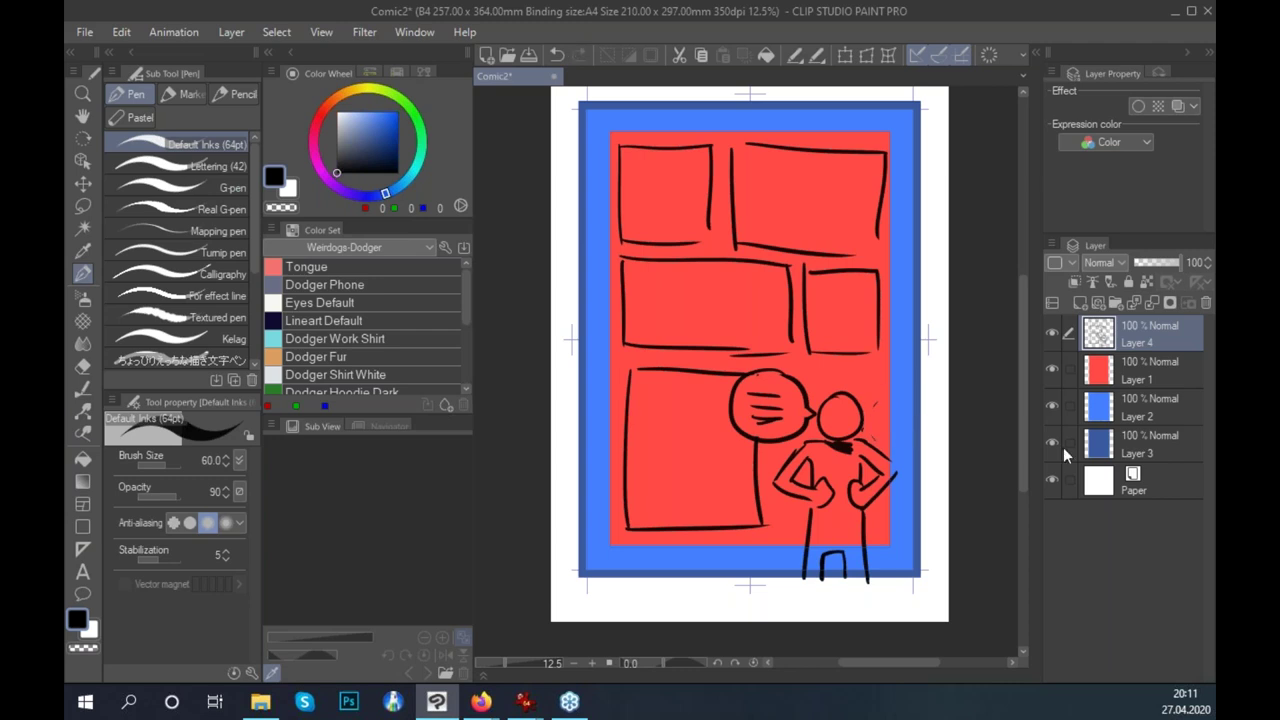
Hide the three coloured zone layers and the sketch on Layer 4 so only the paper stays visible.
drag(1054, 372, 1052, 445)
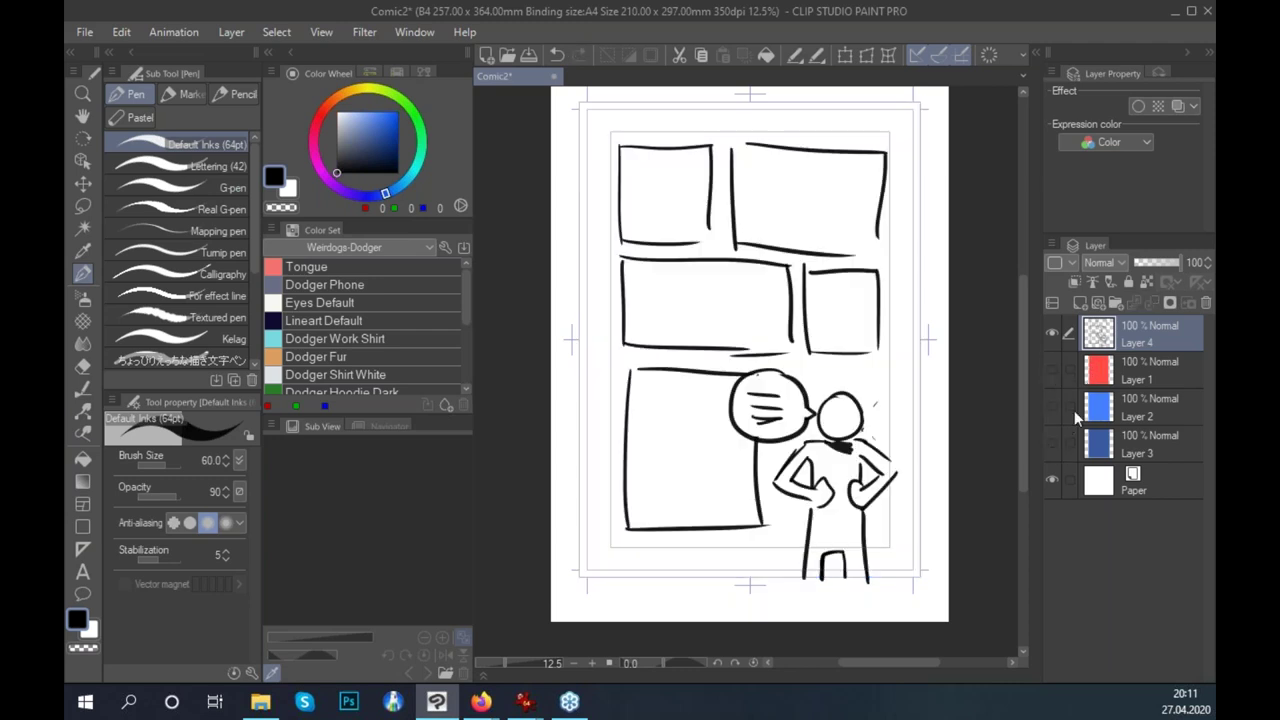
click(1054, 335)
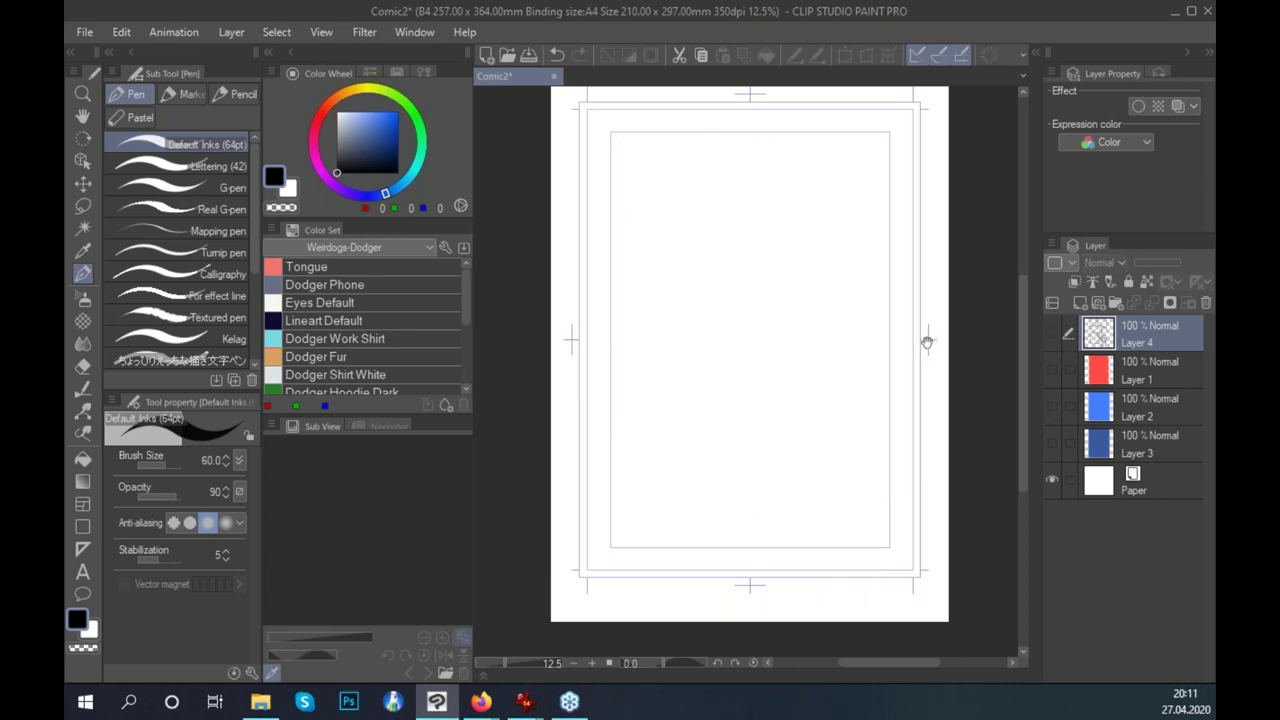
drag(923, 337, 910, 394)
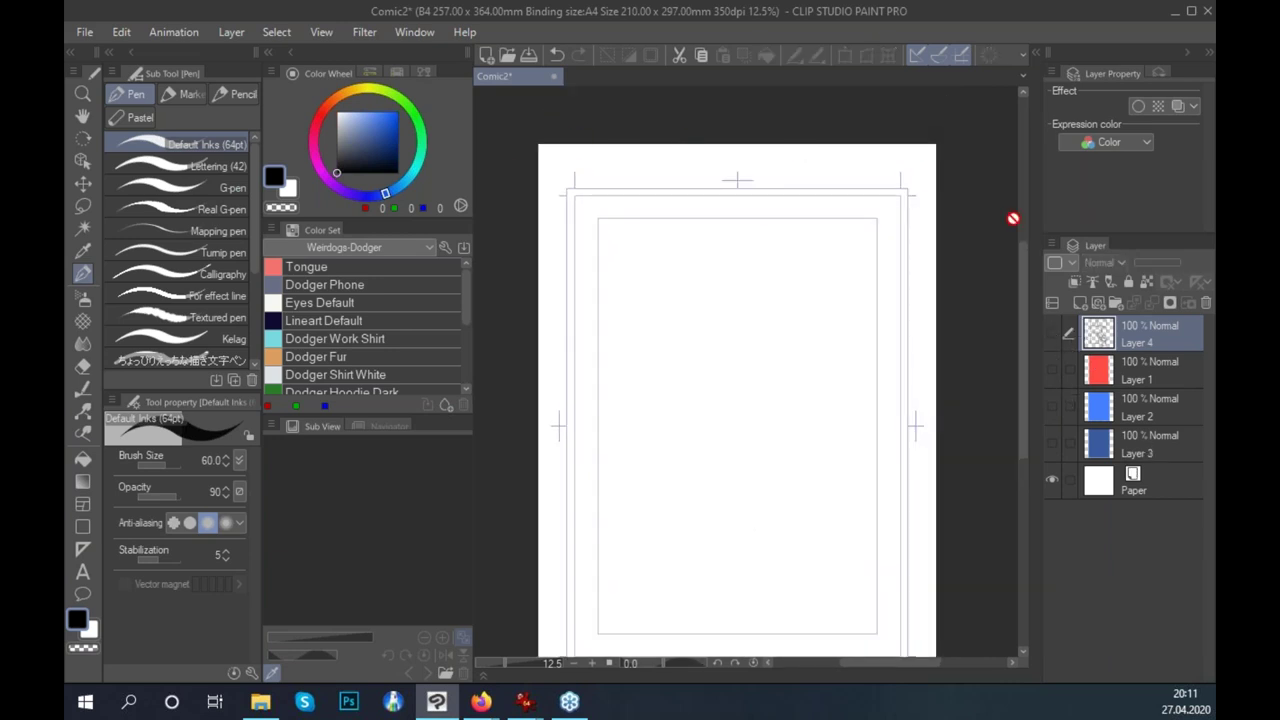
Turn the crop marks and default border off and back on.
click(321, 32)
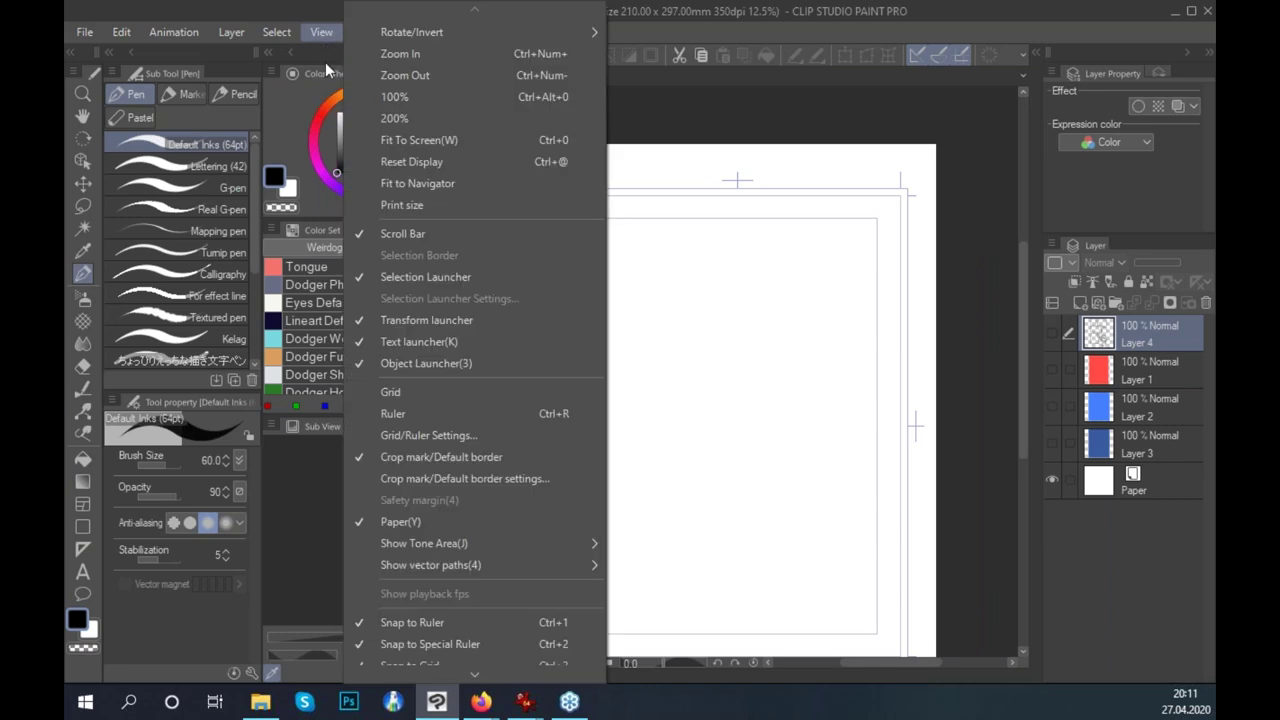
click(493, 457)
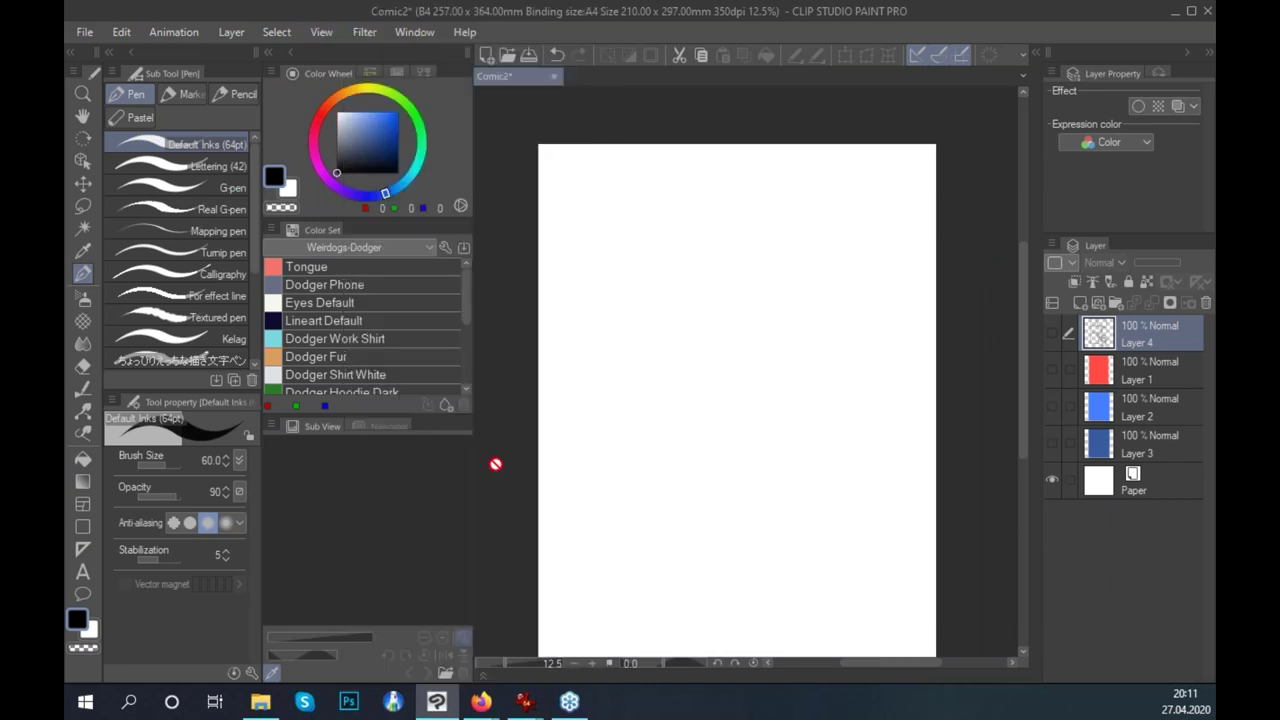
click(331, 33)
click(528, 456)
scroll(940, 413, down, 2)
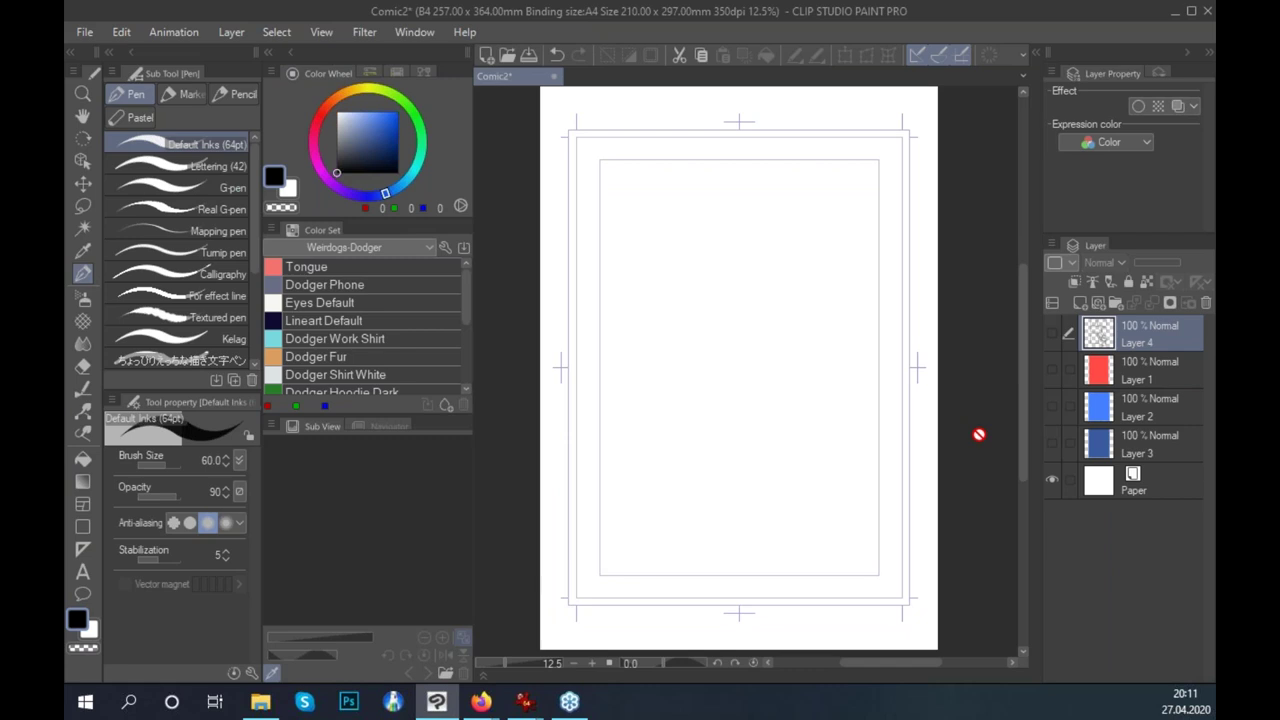
drag(950, 438, 950, 435)
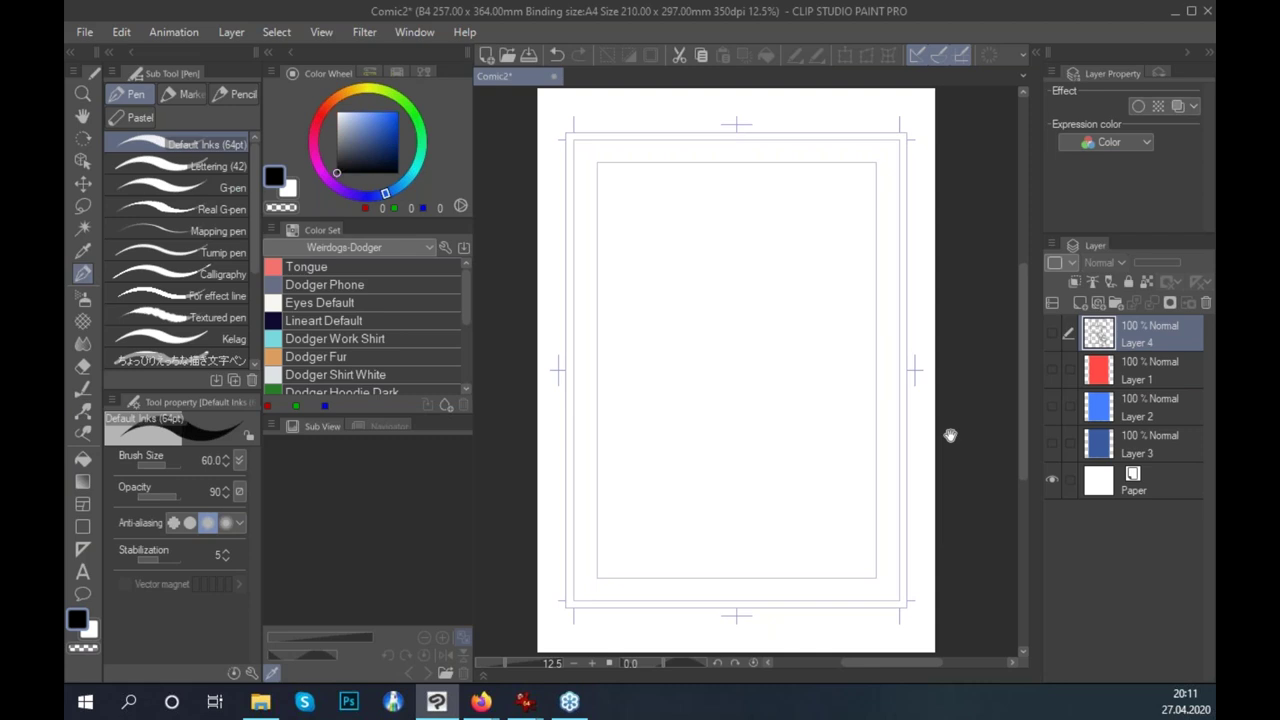
Draw three rectangle frames inside the inner border: a tall one on the left and two stacked on the right.
click(83, 504)
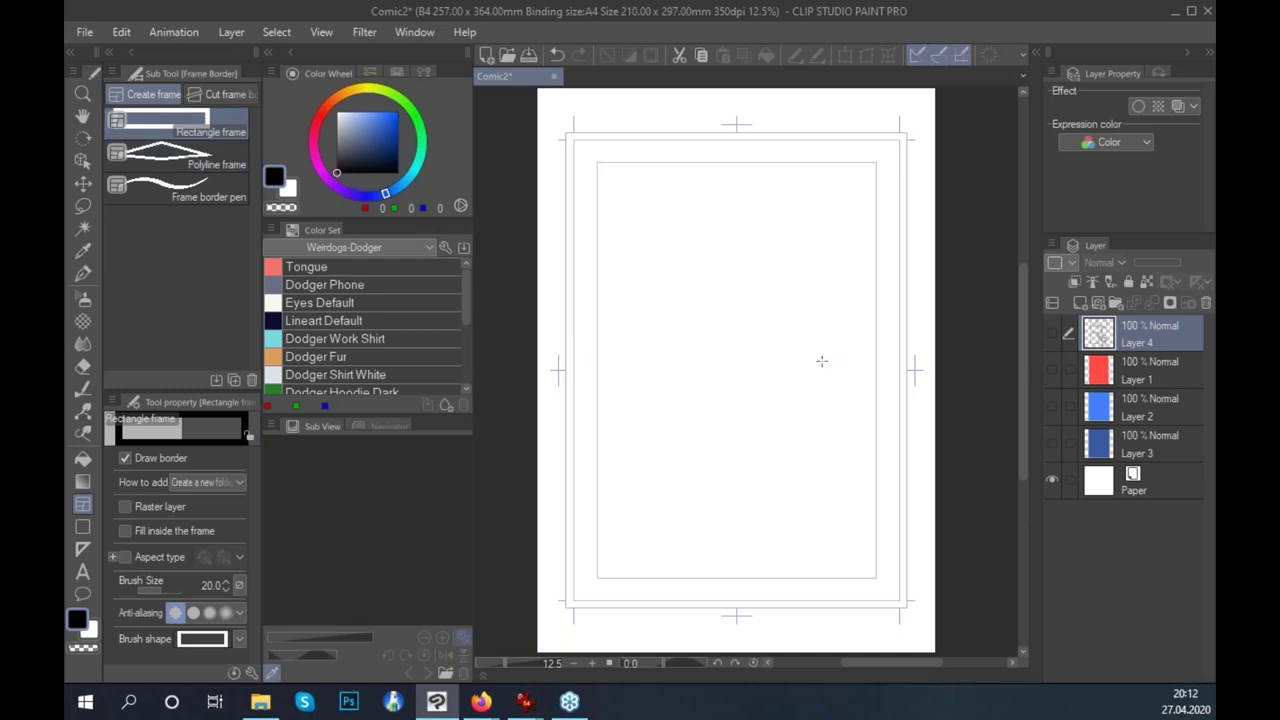
drag(597, 163, 732, 368)
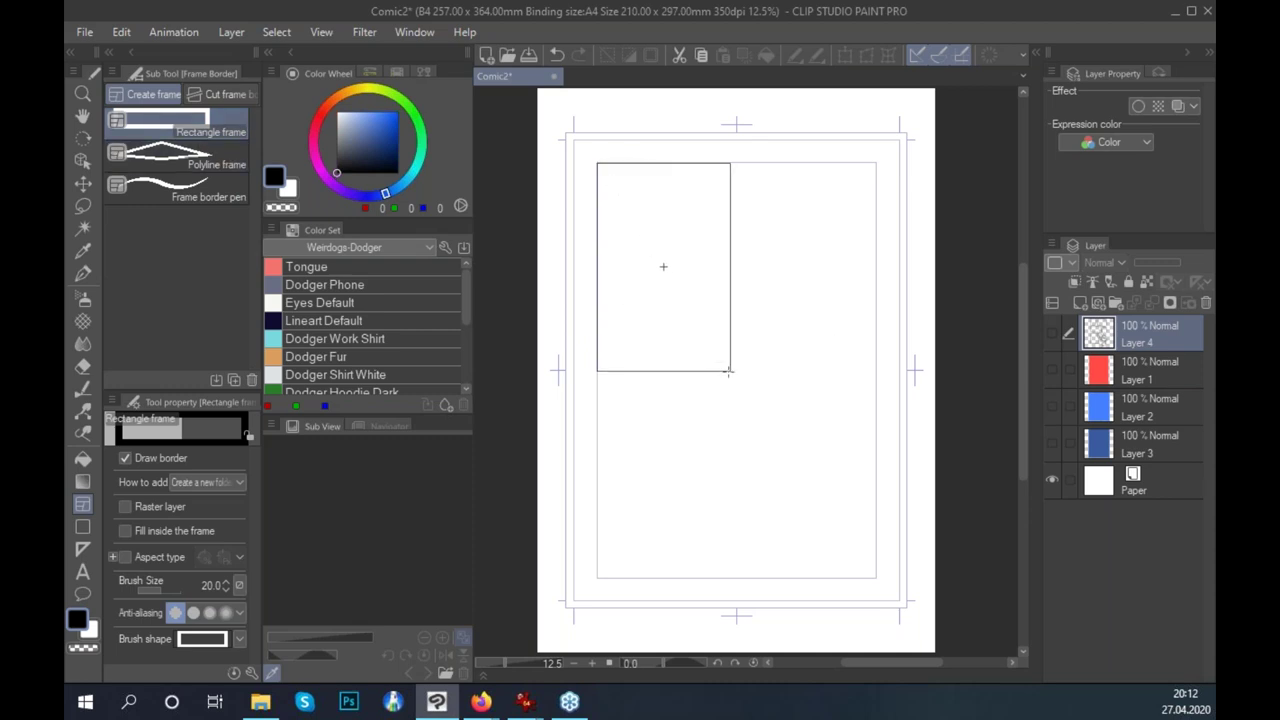
drag(747, 163, 876, 323)
drag(744, 337, 873, 417)
Reshape the lower right frame by pulling its lower left corner down and outward and realigning its upper left corner.
key(o)
drag(748, 396, 731, 445)
drag(777, 337, 746, 338)
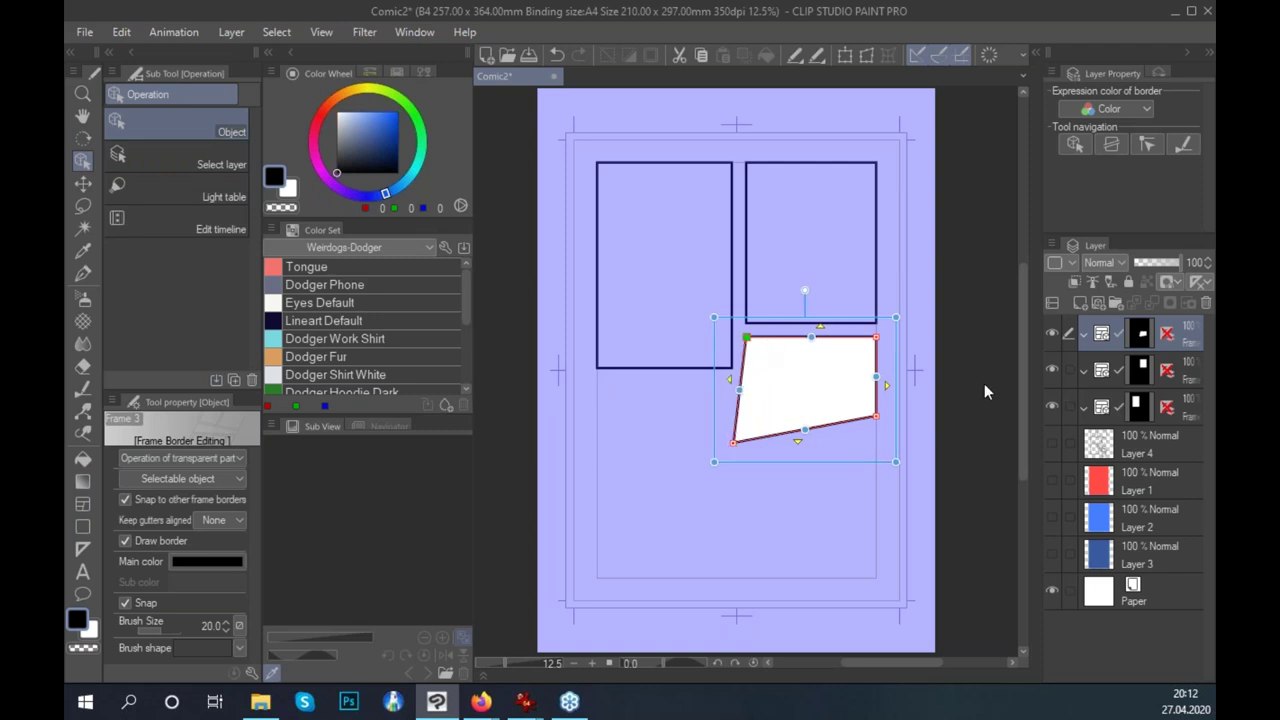
Delete all three frame folders.
scroll(974, 443, down, 1)
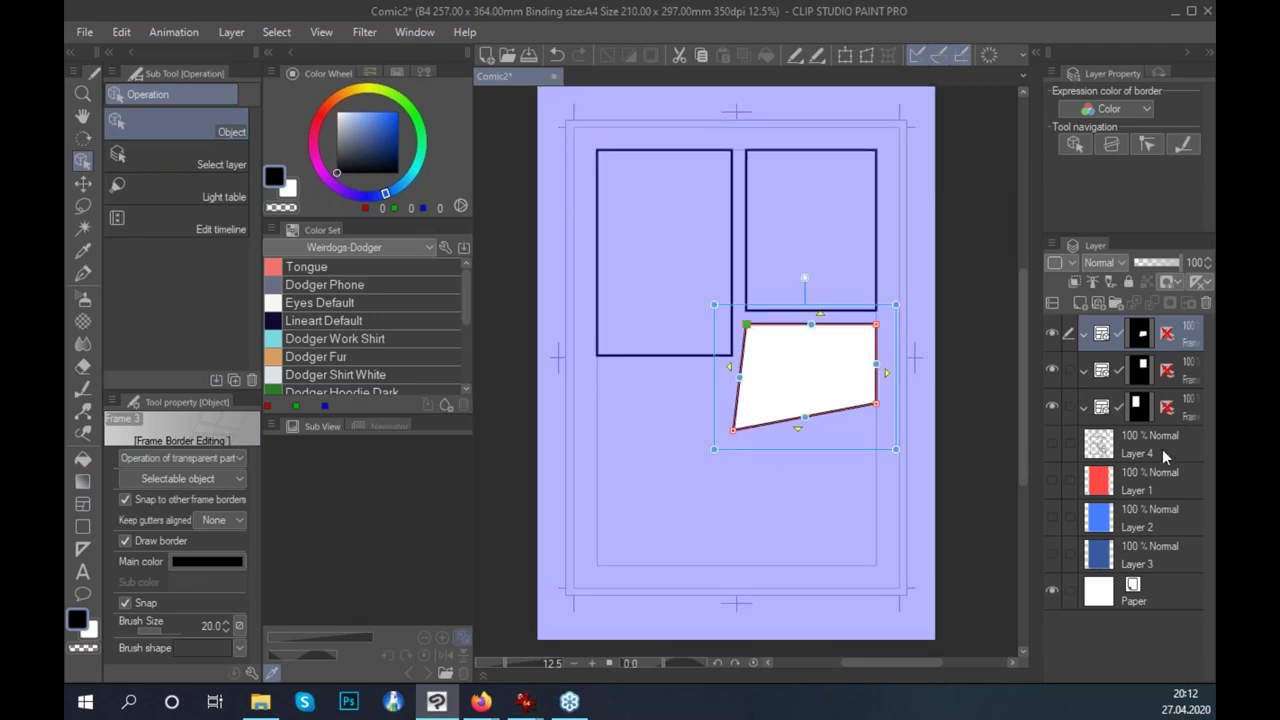
shift+click(1190, 412)
click(1204, 302)
key(Return)
Draw one rectangle frame with a border that fills the whole inner border area.
click(83, 503)
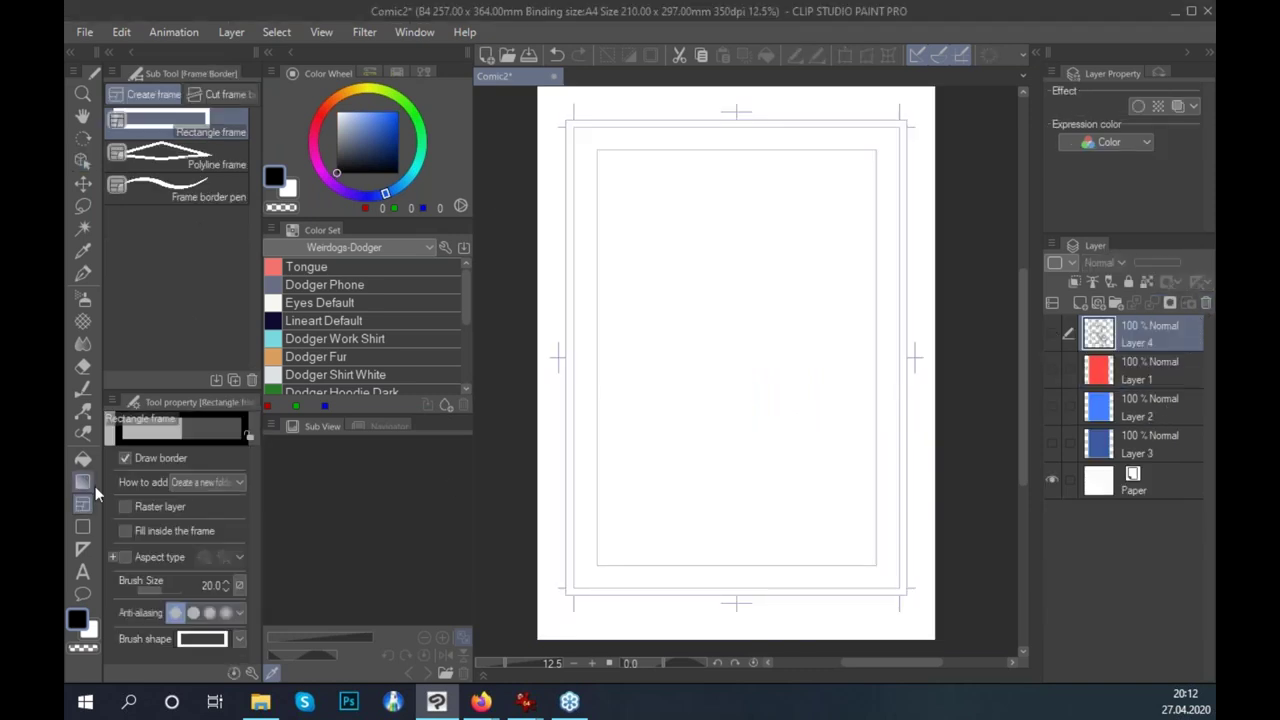
click(225, 131)
mouse_move(597, 150)
mouse_down()
mouse_move(877, 563)
mouse_move(893, 522)
mouse_up()
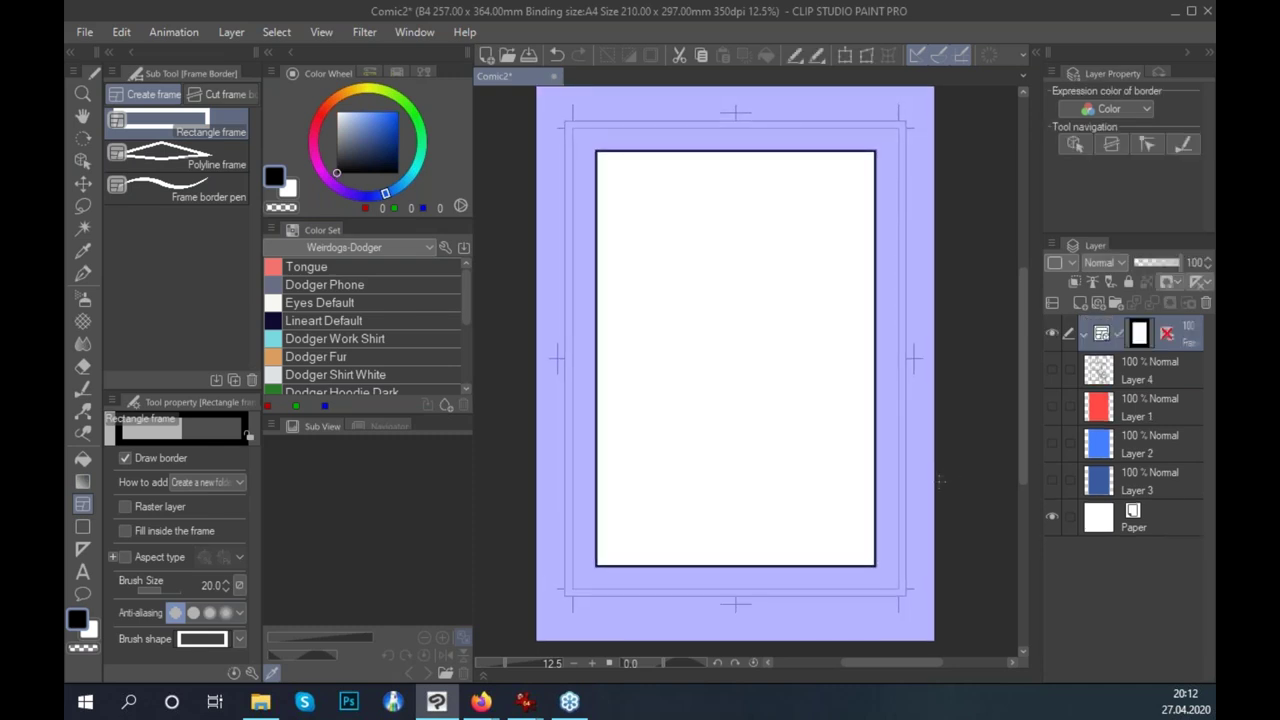
Try dividing the frame folder into two rows and splitting the upper row vertically, and undo both divisions.
click(228, 96)
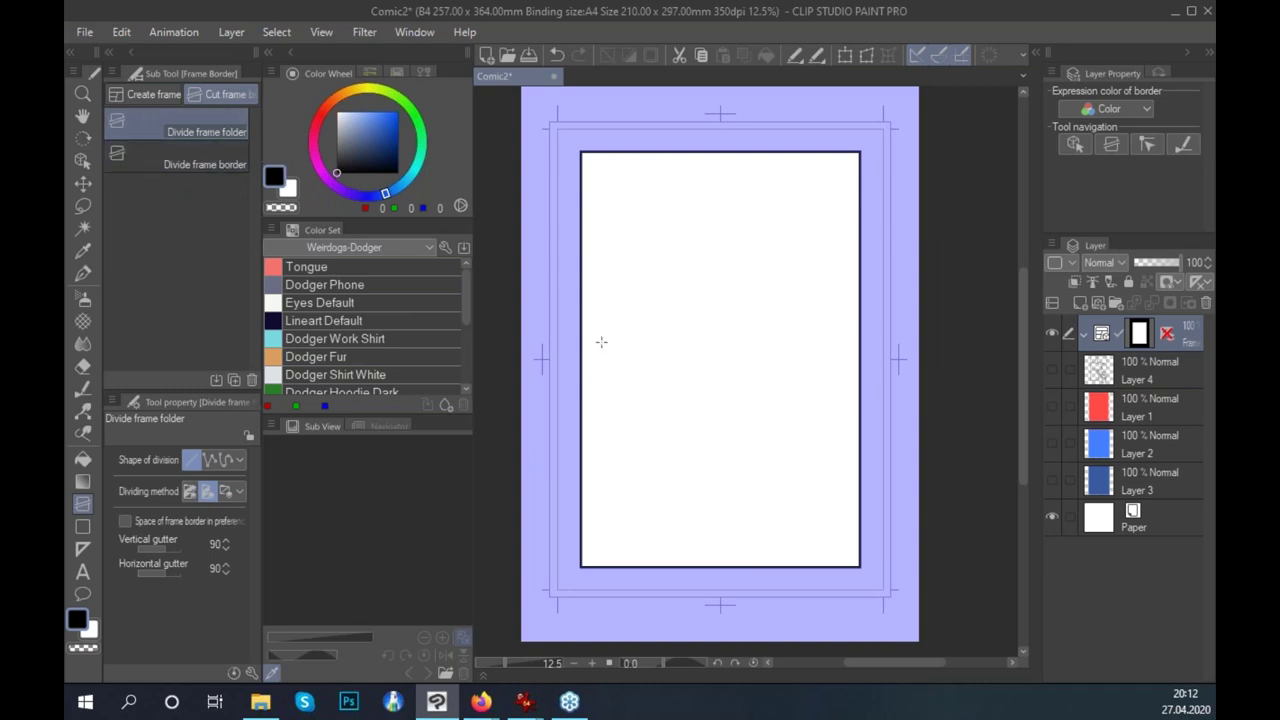
drag(556, 345, 897, 358)
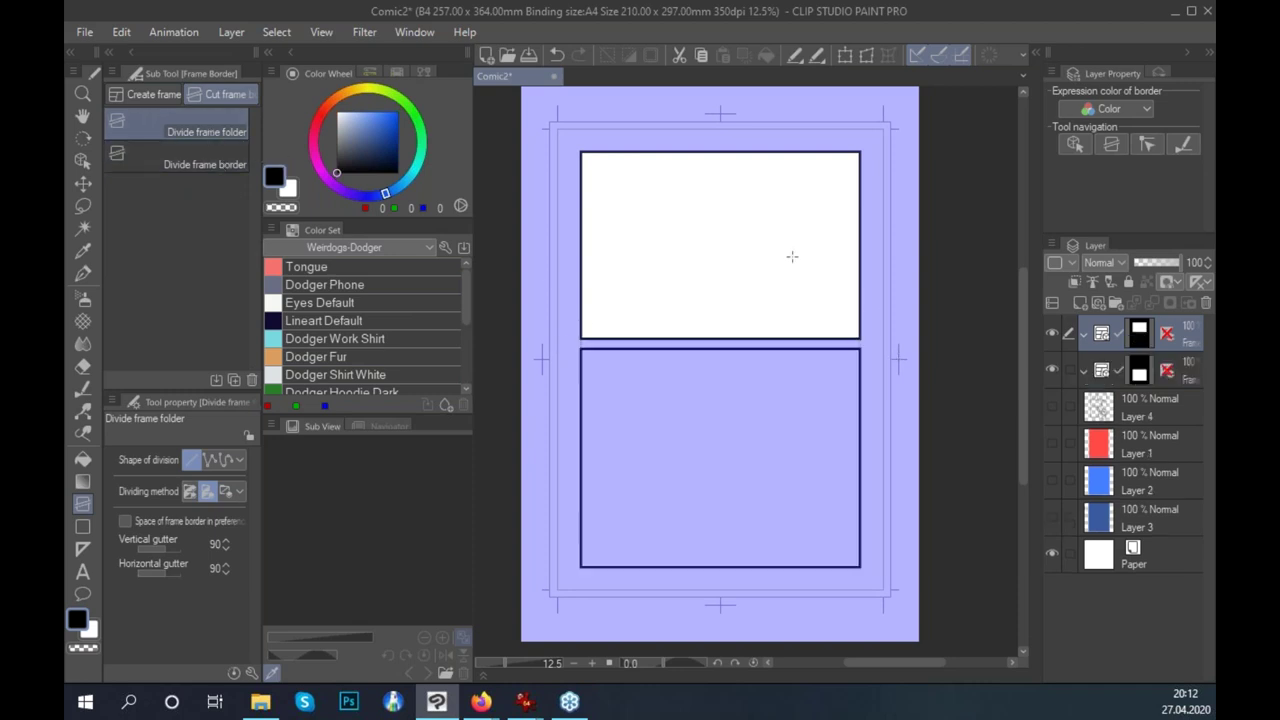
drag(661, 140, 662, 350)
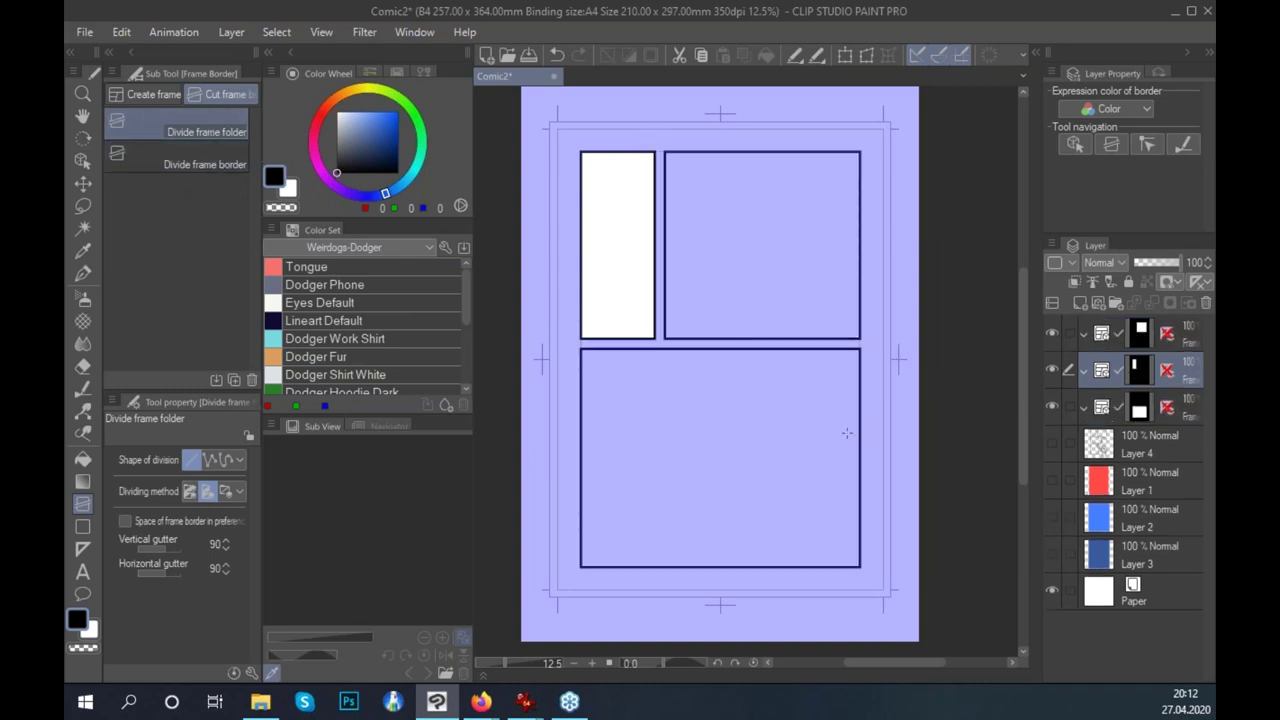
key(ctrl+z)
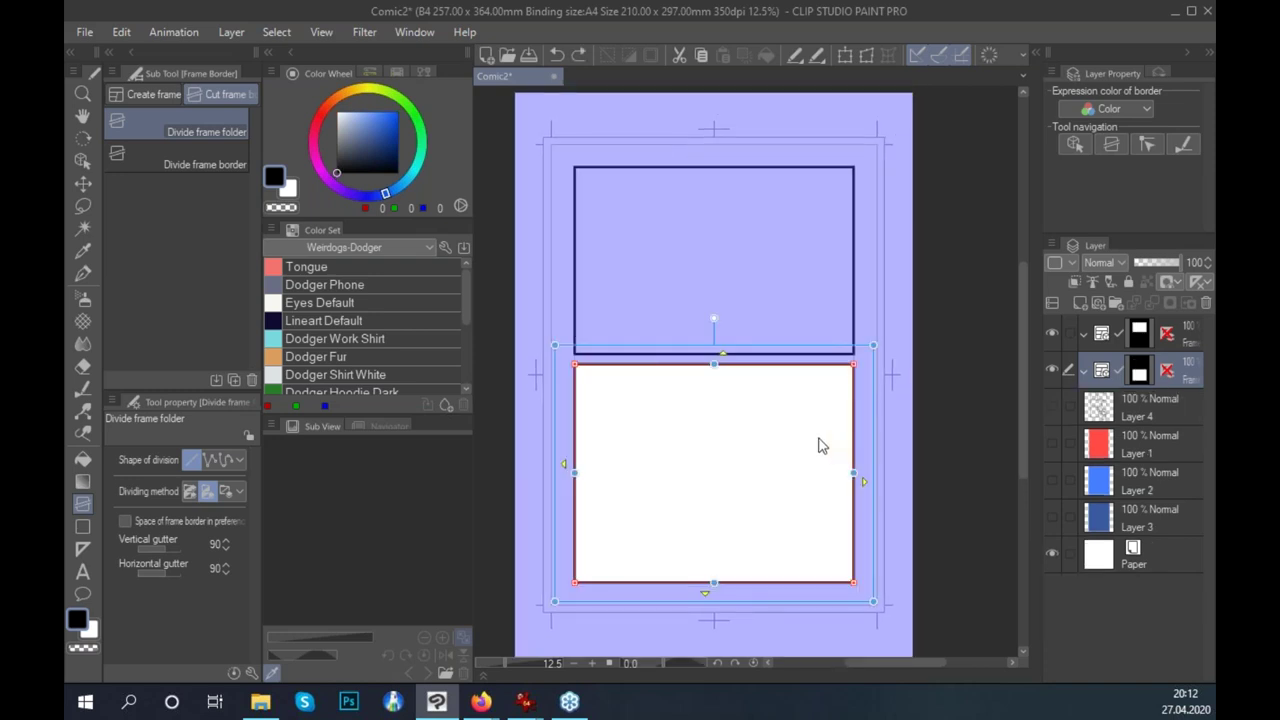
key(ctrl+z)
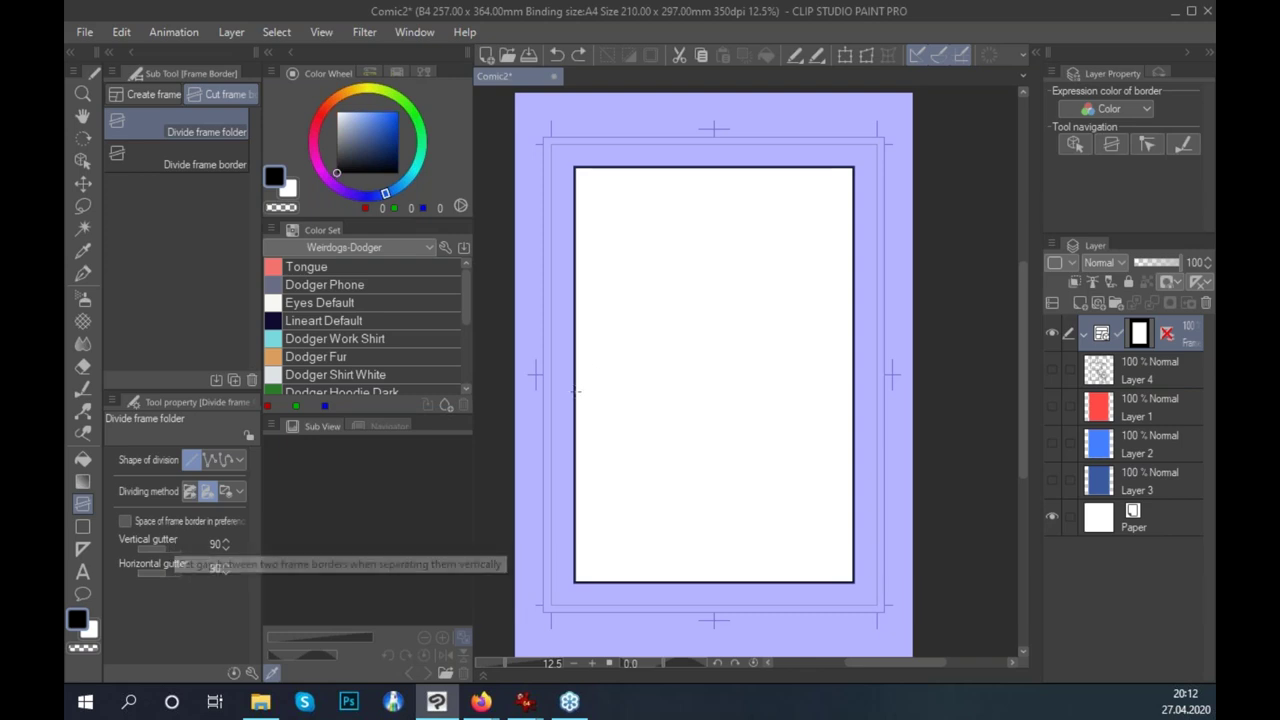
Set both the vertical and the horizontal gutter of the frame division to 200.
click(215, 544)
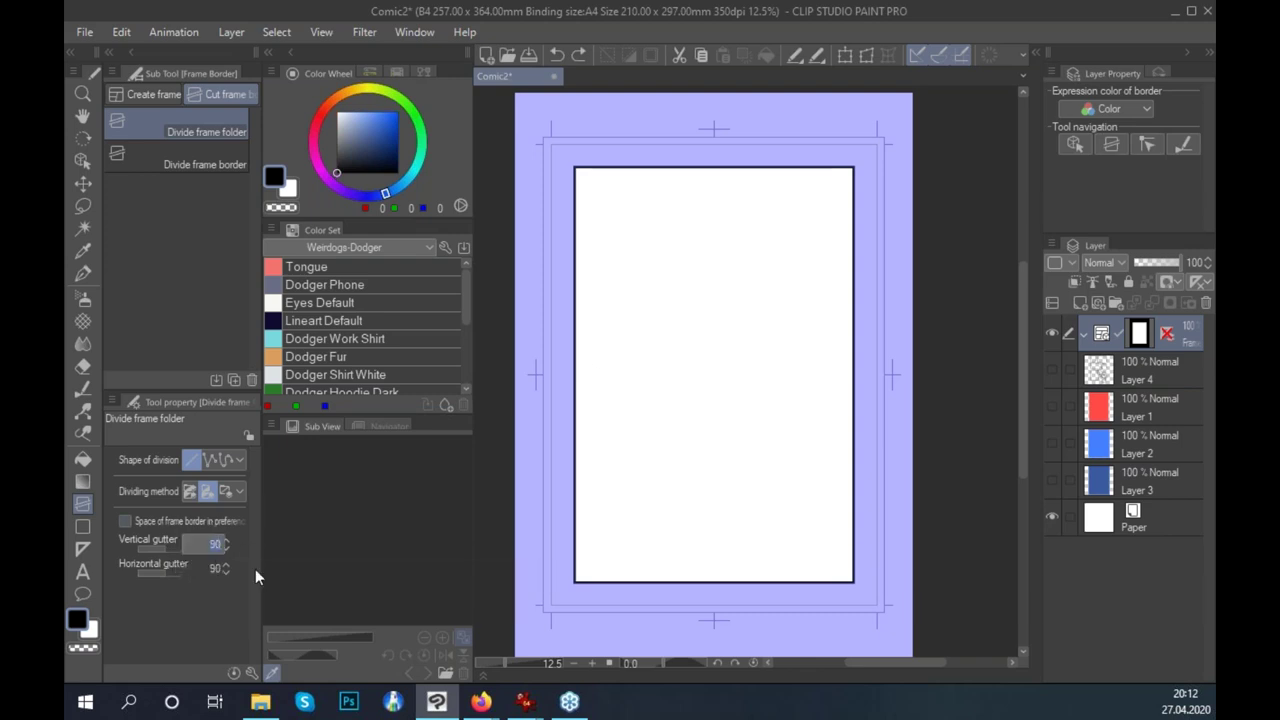
key(Return)
key(Tab)
key(Tab)
text(200)
key(Return)
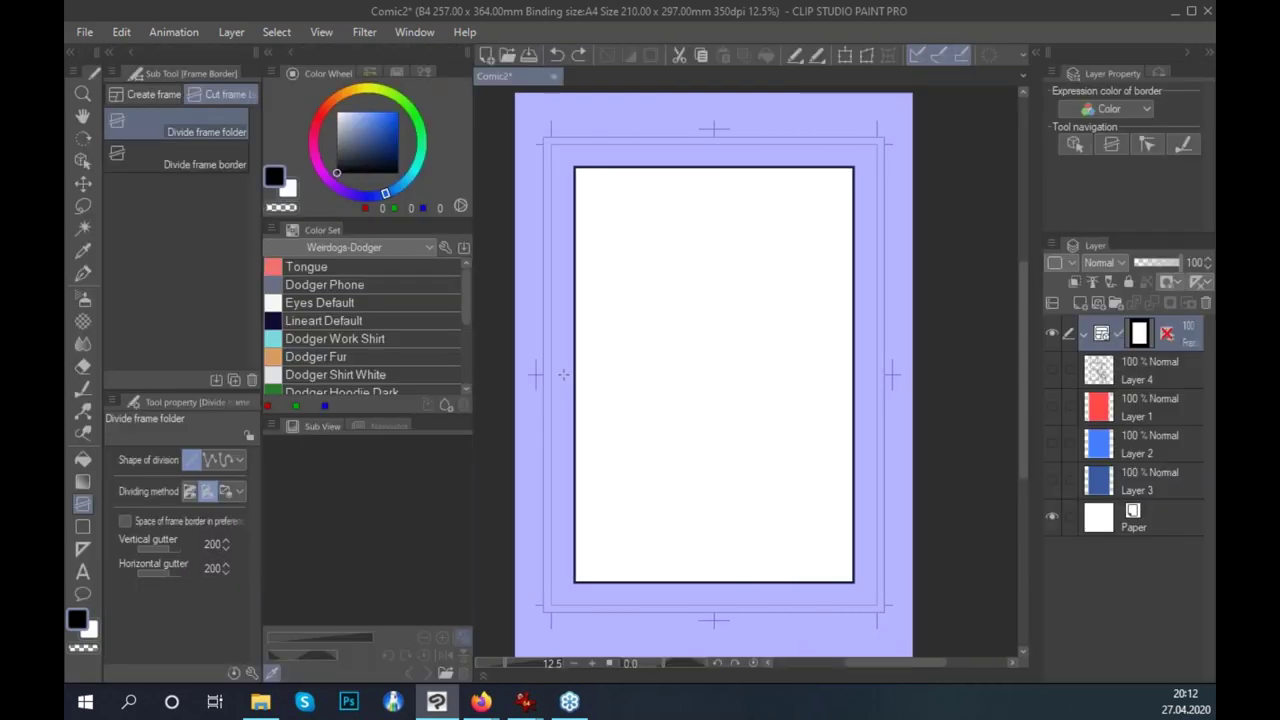
Try dividing the frame with wide gutters into two rows, splitting the upper row vertically and diagonally, and undo all the divisions.
drag(567, 392, 878, 405)
drag(745, 395, 760, 112)
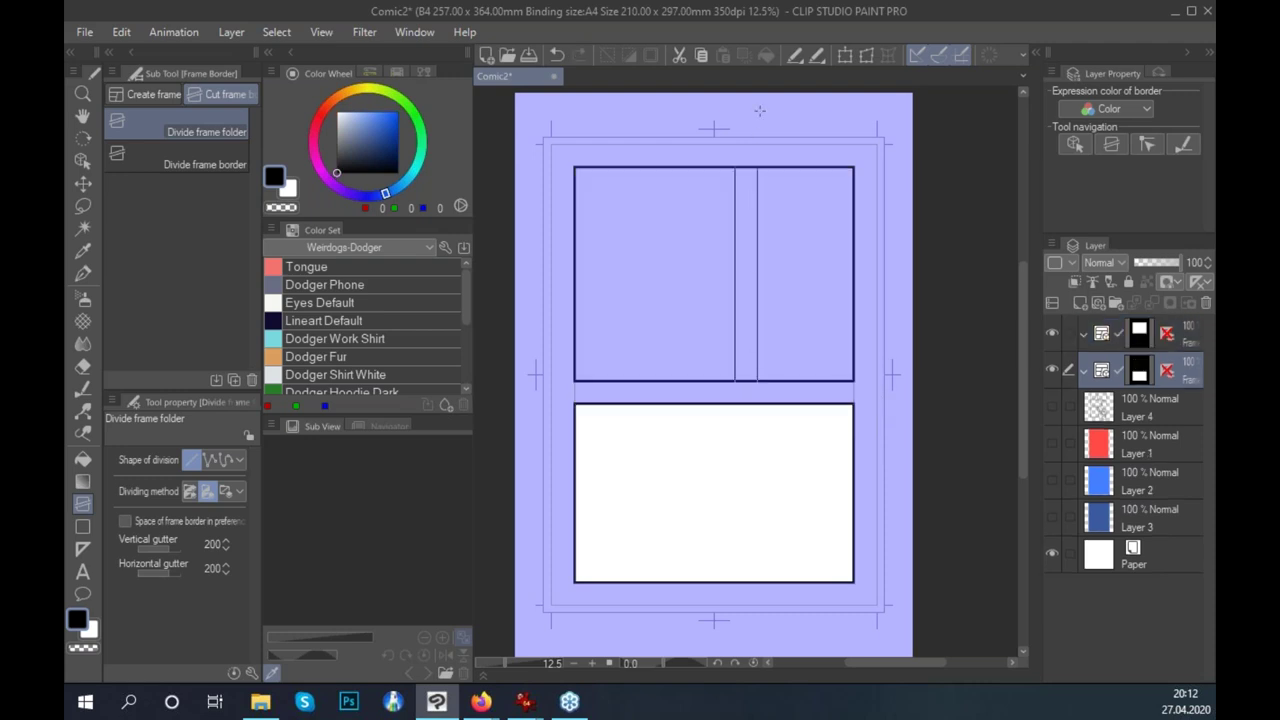
drag(586, 141, 691, 445)
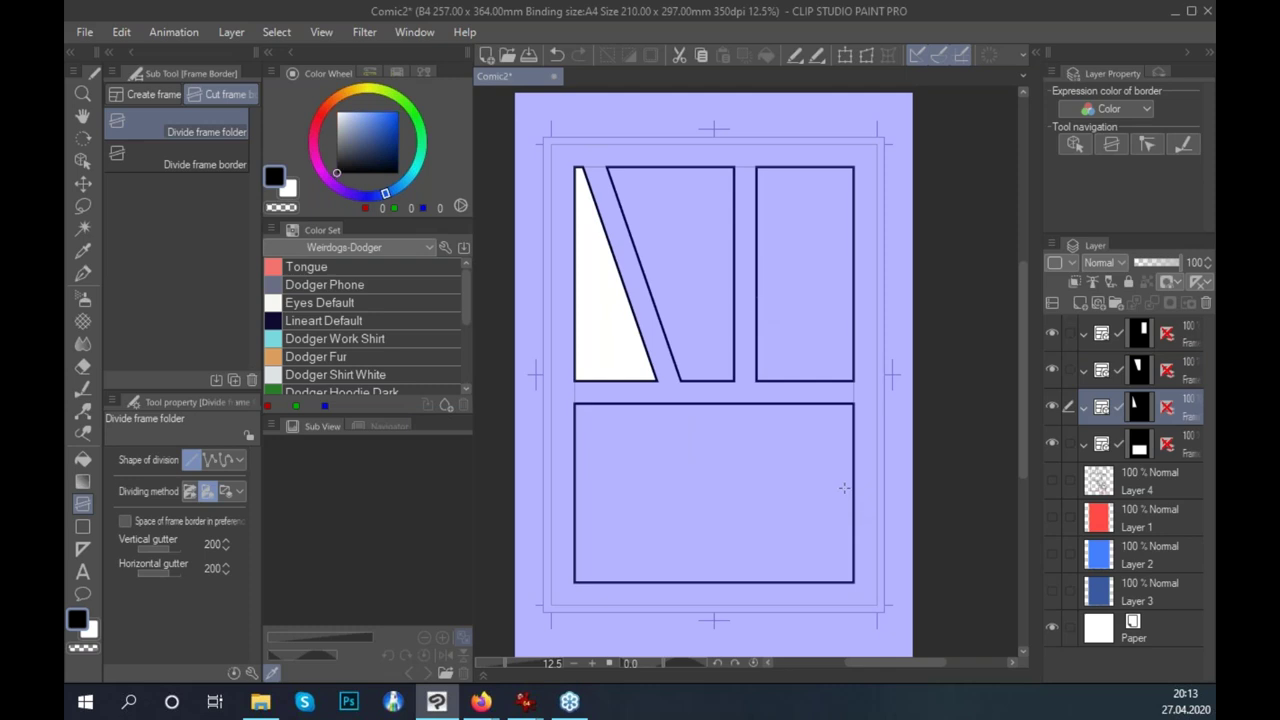
key(ctrl+z)
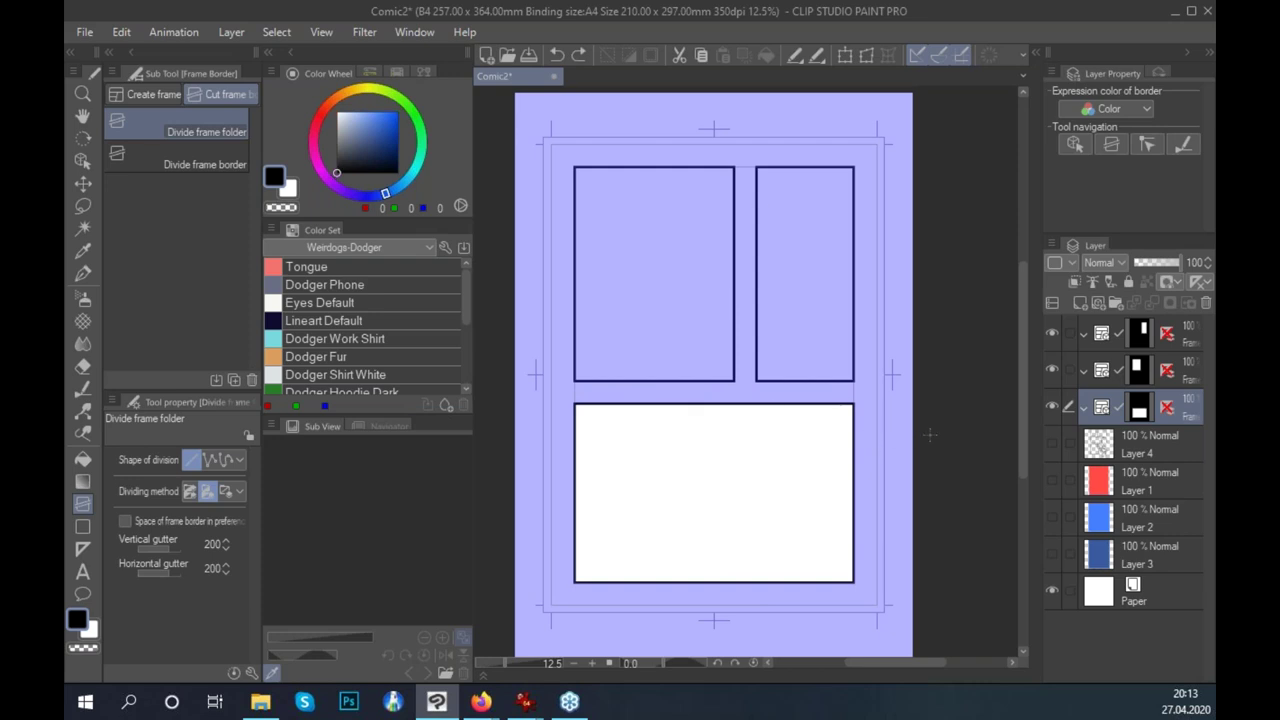
key(ctrl+z)
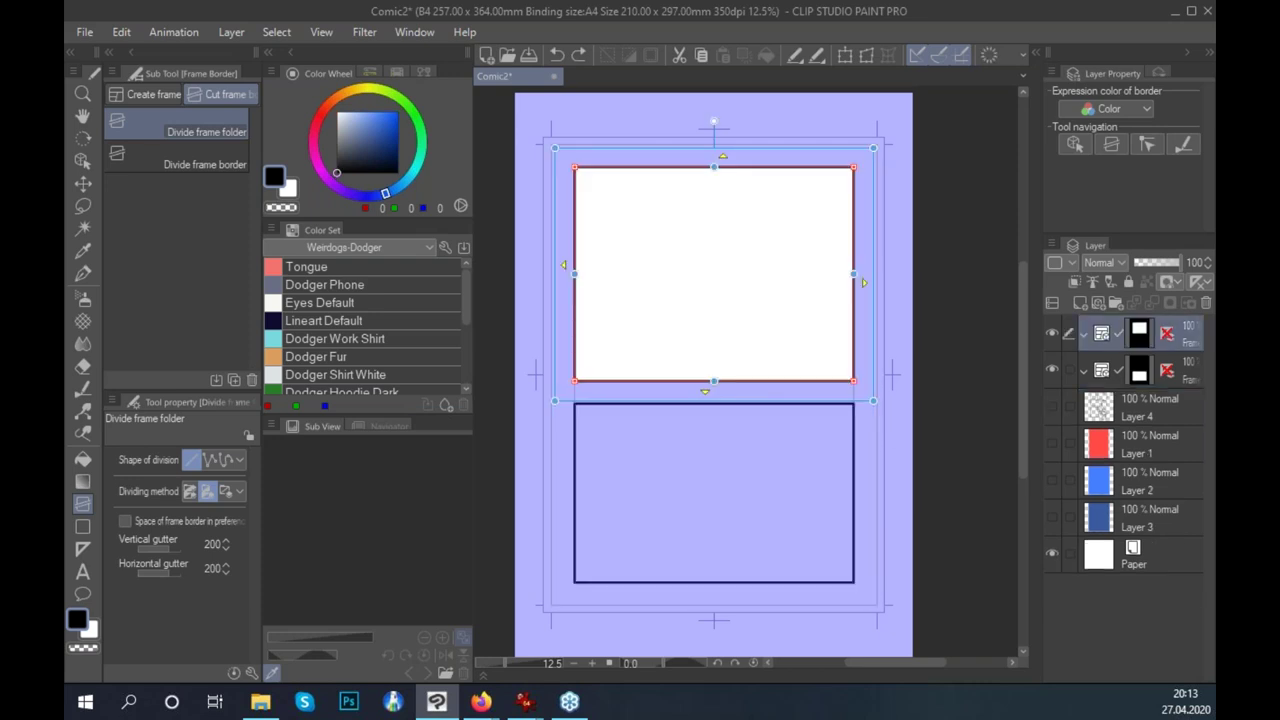
key(ctrl+z)
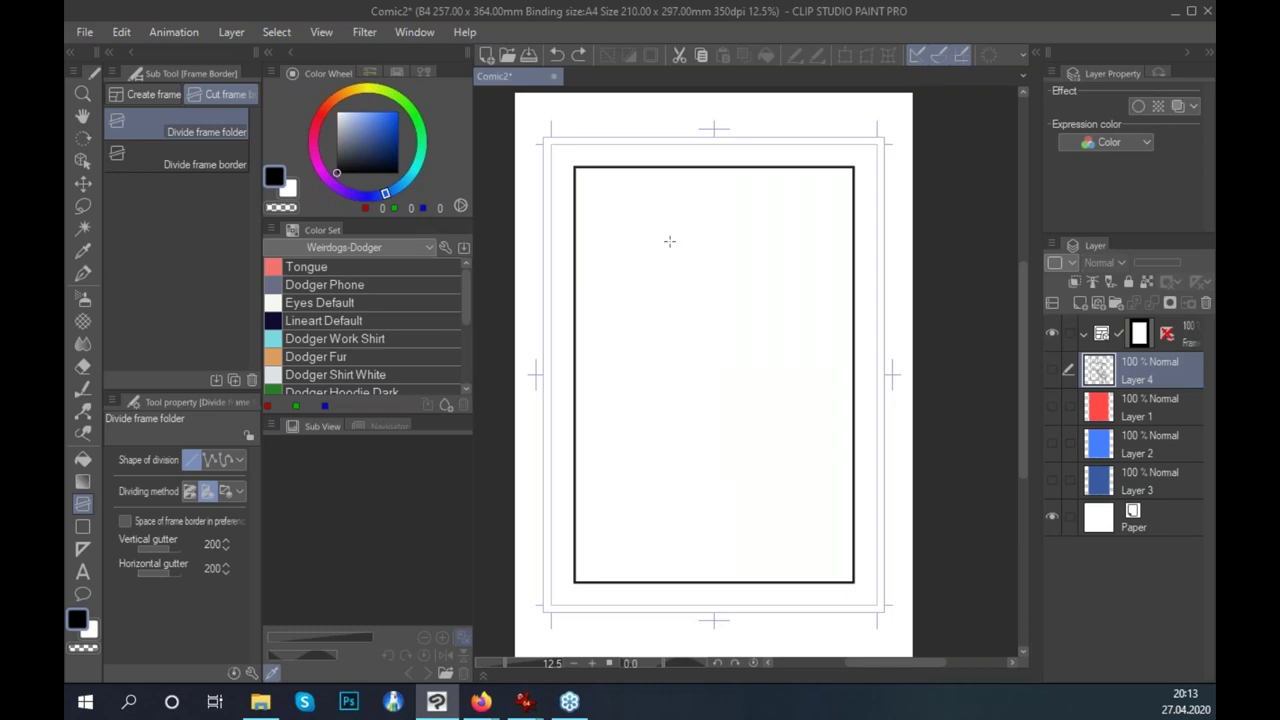
Set the vertical and horizontal gutters of the frame division back to 90.
click(214, 544)
text(90)
key(Return)
text(90)
key(Return)
Switch to Firefox and bring up the Weirdogs Book 1 v8 document in Google Docs.
click(482, 701)
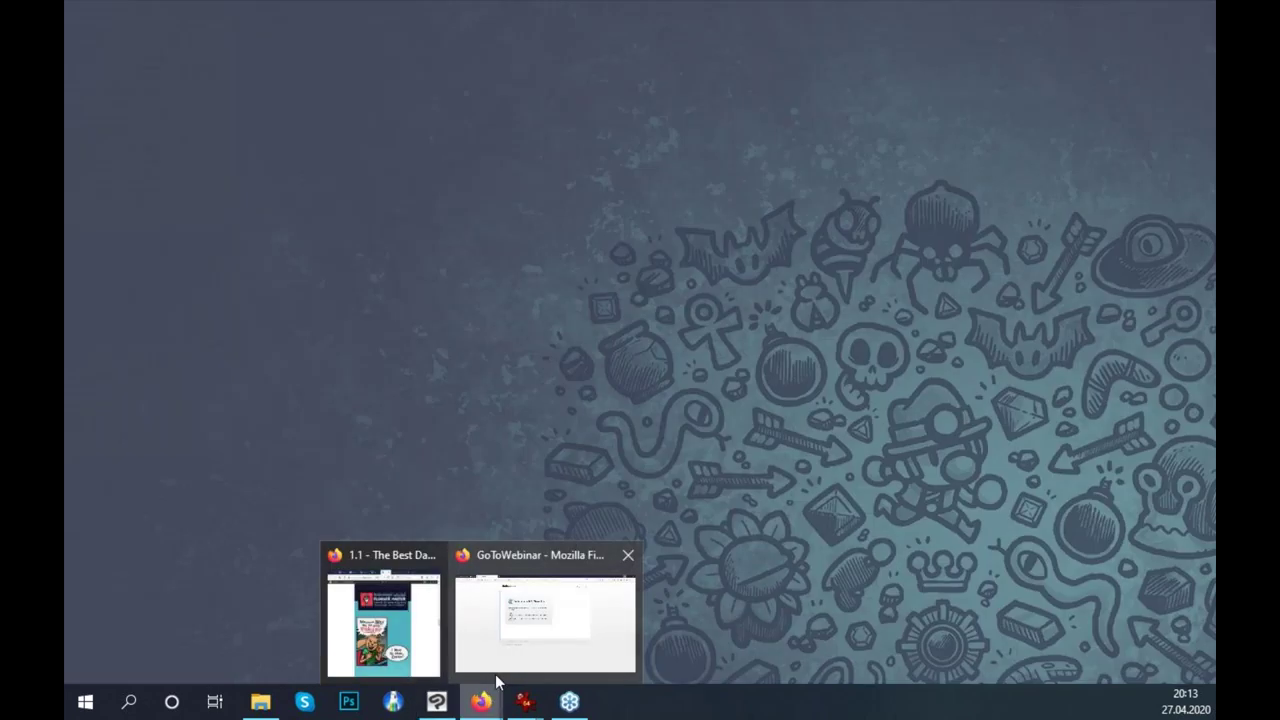
click(433, 638)
click(660, 16)
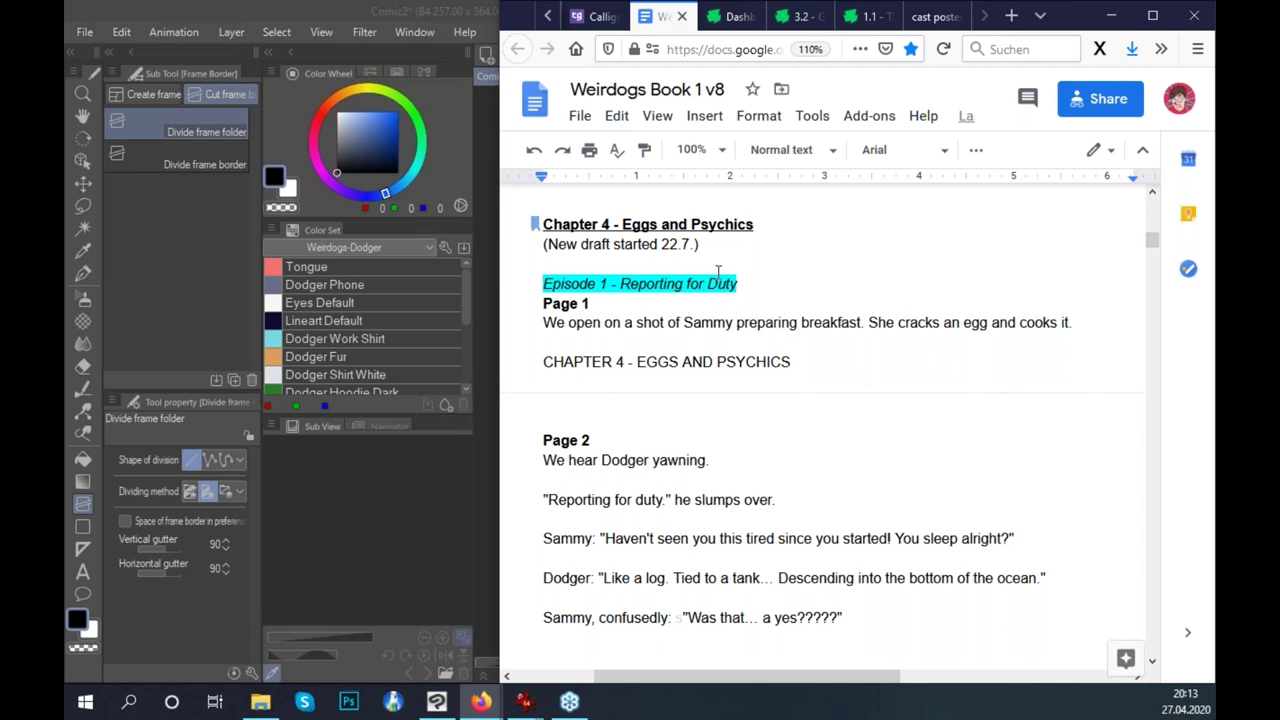
Examine the Chapter 4 script's episode headings and page breakdown from Page 1 through Page 5, and return to the chapter's start.
drag(741, 284, 515, 284)
click(543, 283)
click(515, 284)
scroll(797, 314, down, 3)
scroll(623, 283, up, 3)
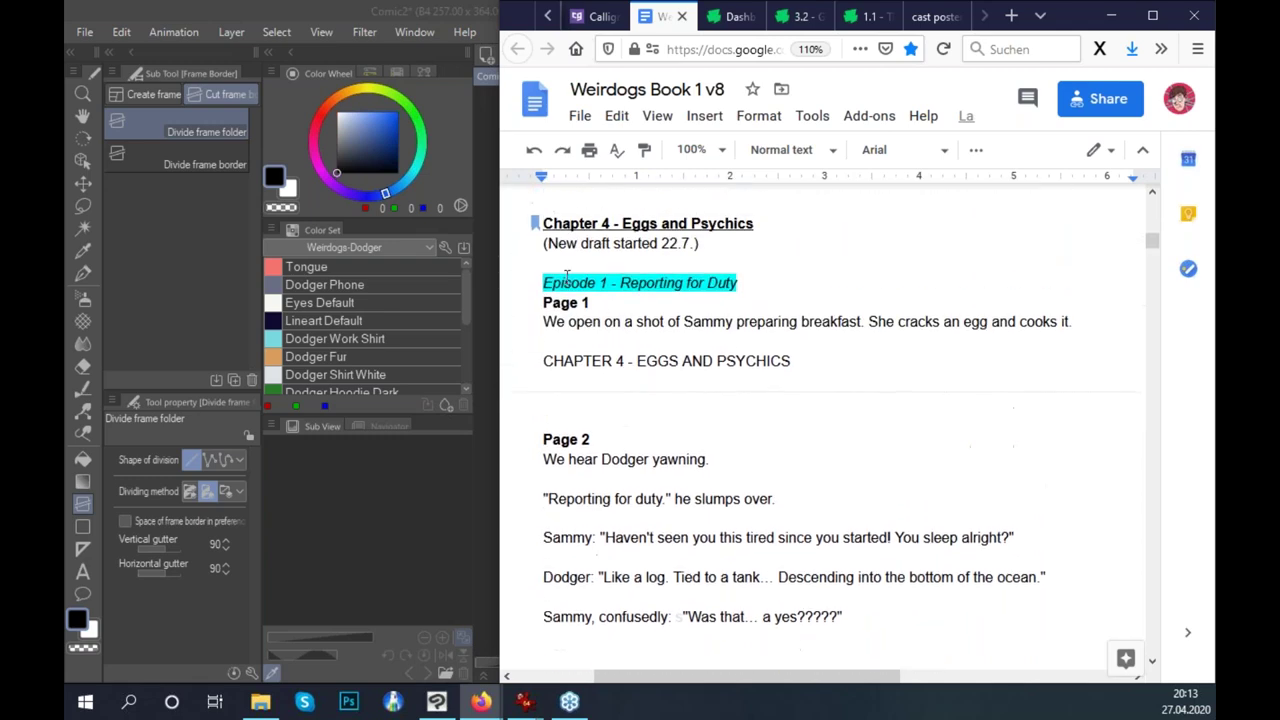
scroll(574, 397, down, 5)
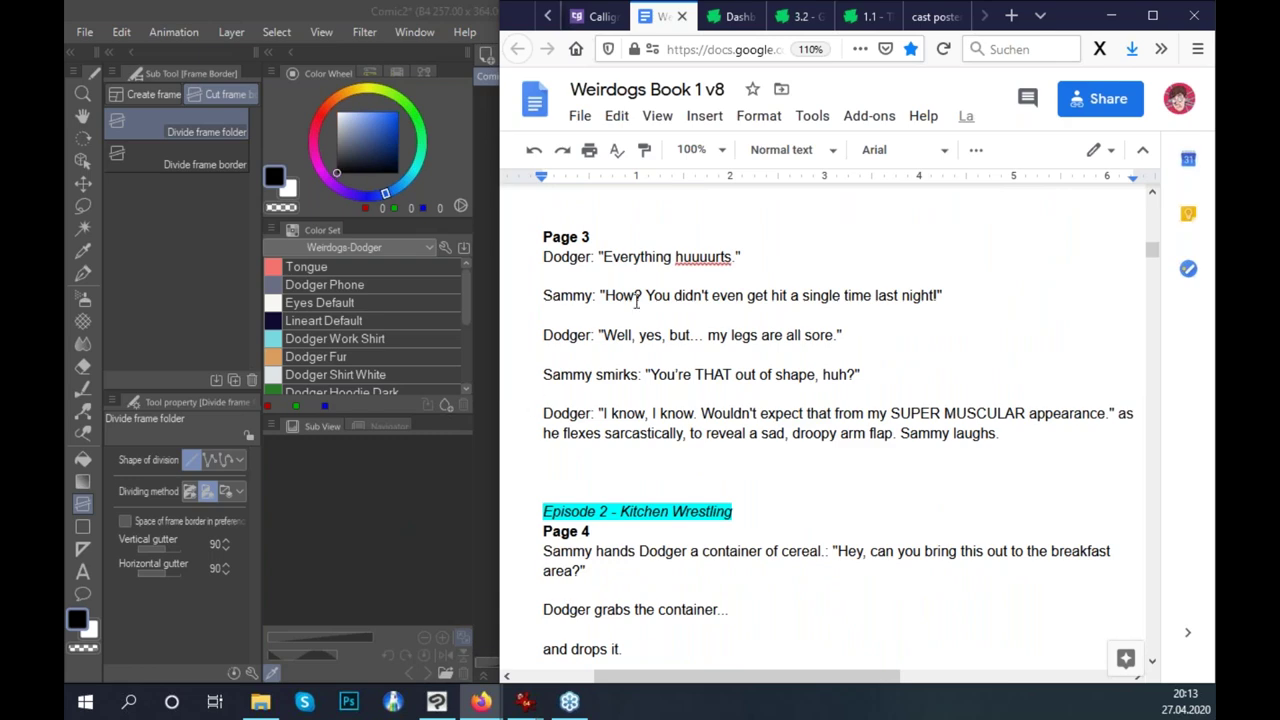
scroll(752, 356, down, 8)
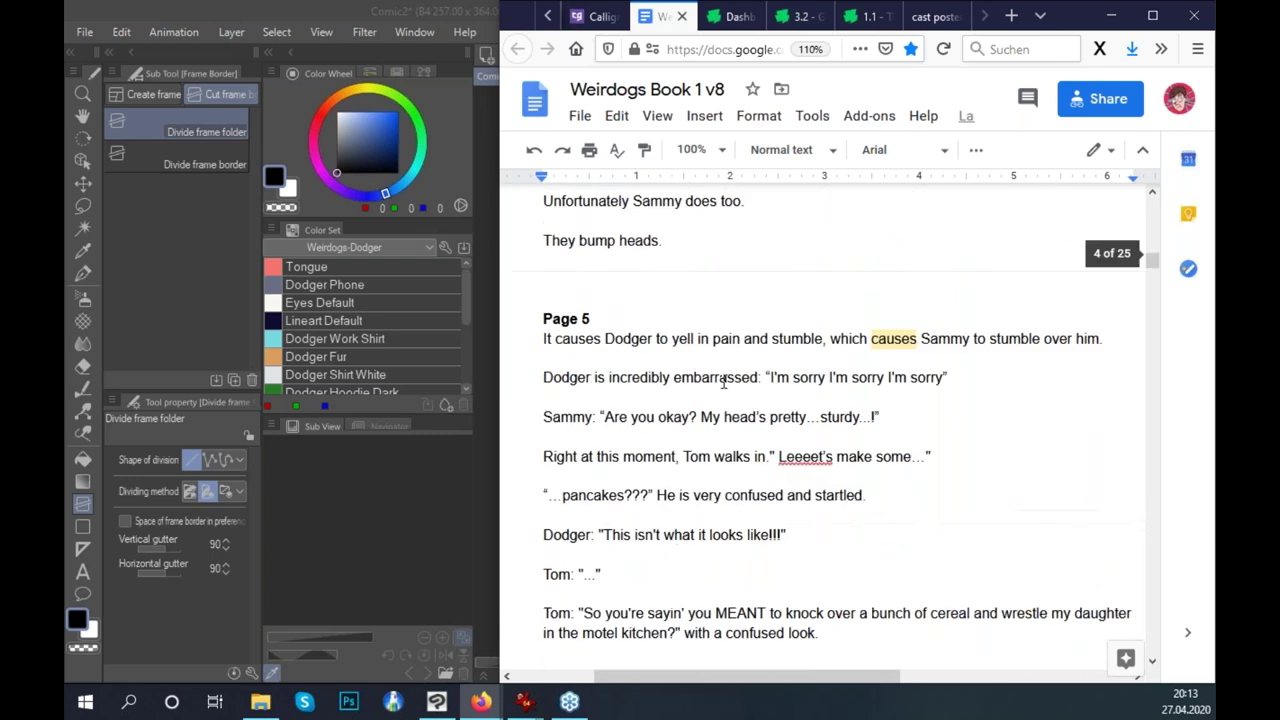
scroll(680, 427, up, 8)
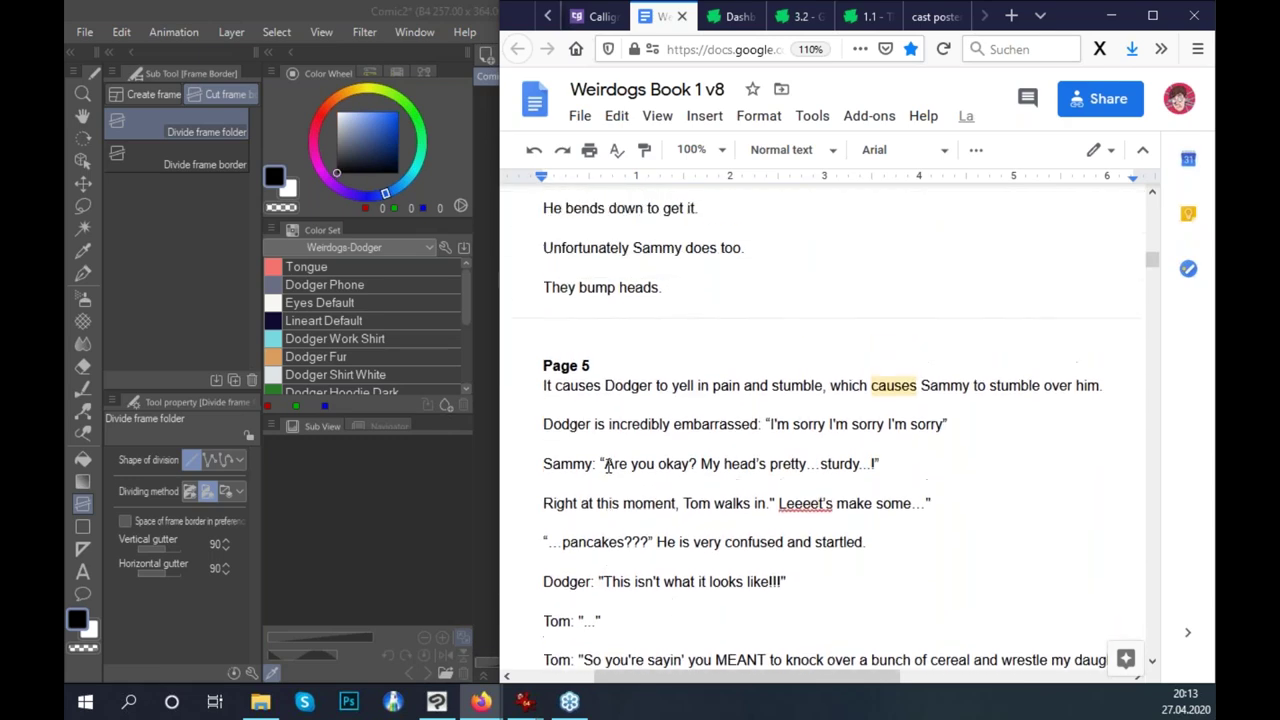
scroll(655, 427, up, 8)
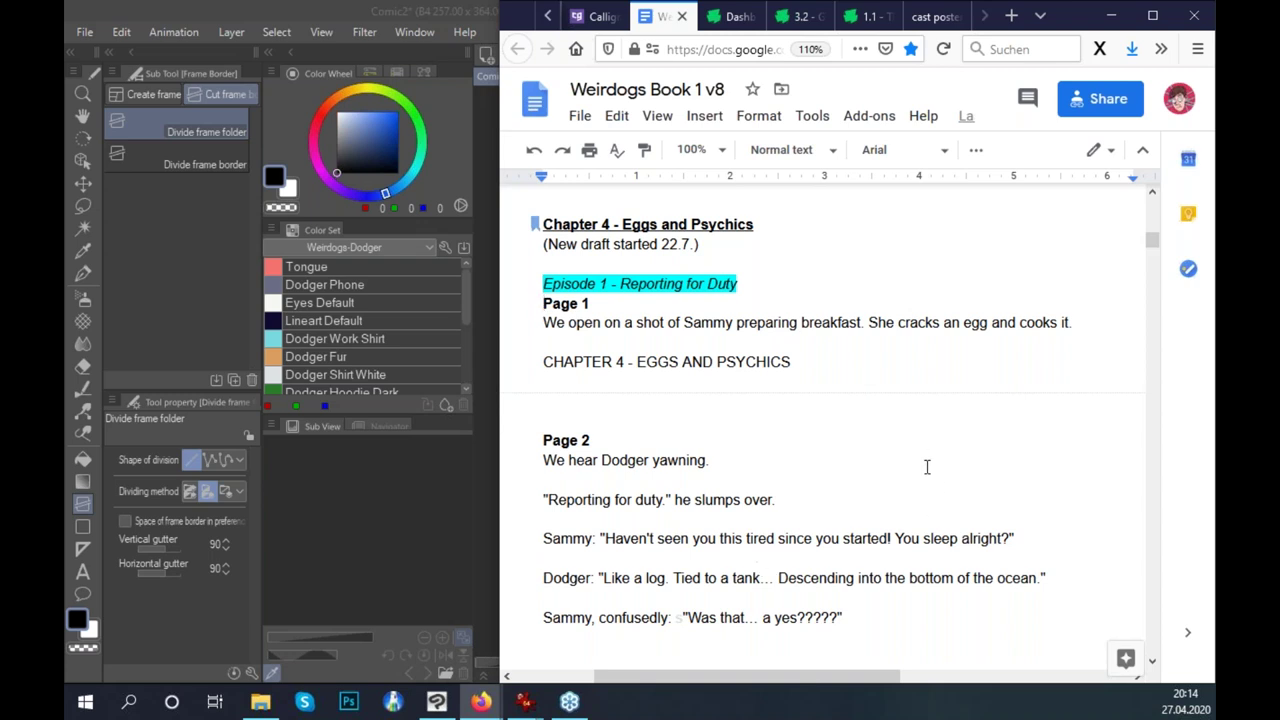
Examine the Page 1 to Page 3 text of the Chapter 4 script, focusing on the opening lines of Page 2.
scroll(901, 459, down, 3)
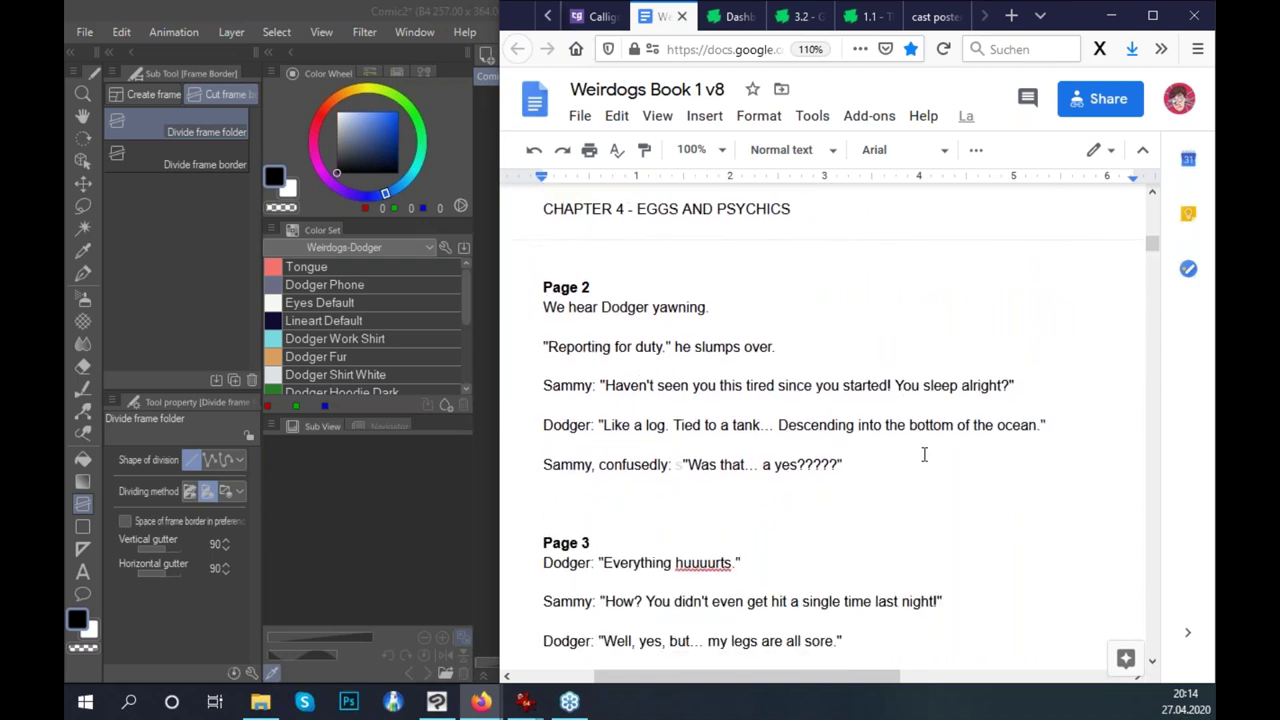
scroll(1151, 250, up, 3)
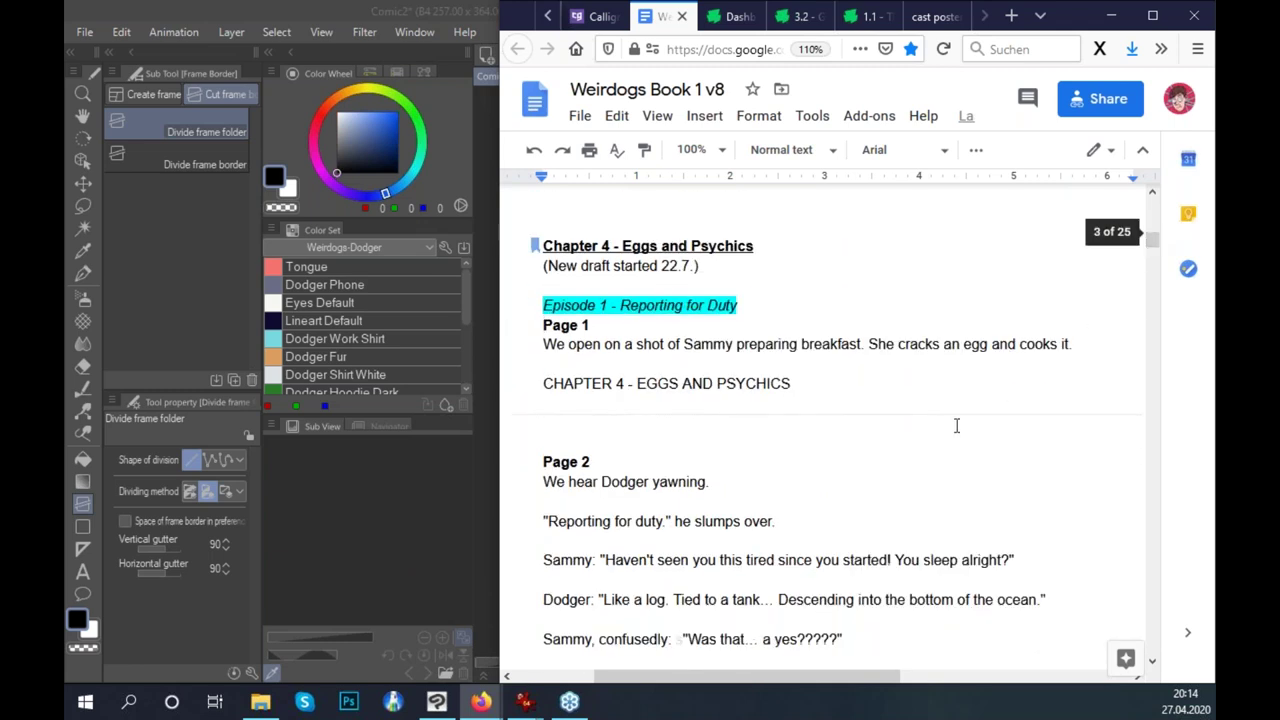
scroll(760, 380, down, 3)
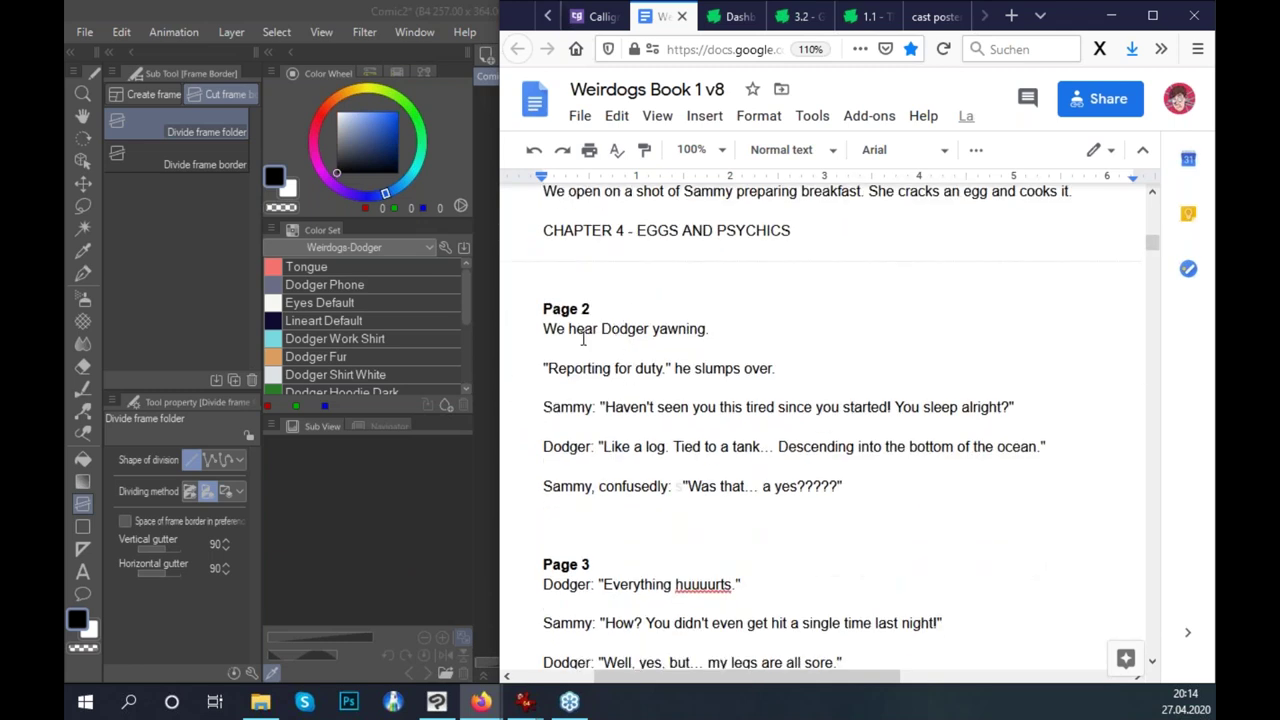
drag(543, 328, 726, 354)
click(617, 345)
click(583, 394)
scroll(666, 363, down, 3)
scroll(666, 363, up, 3)
Copy "Reporting for duty." from the script and add it as text near the frame's upper-left corner in Clip Studio Paint.
drag(666, 368, 547, 366)
key(ctrl+c)
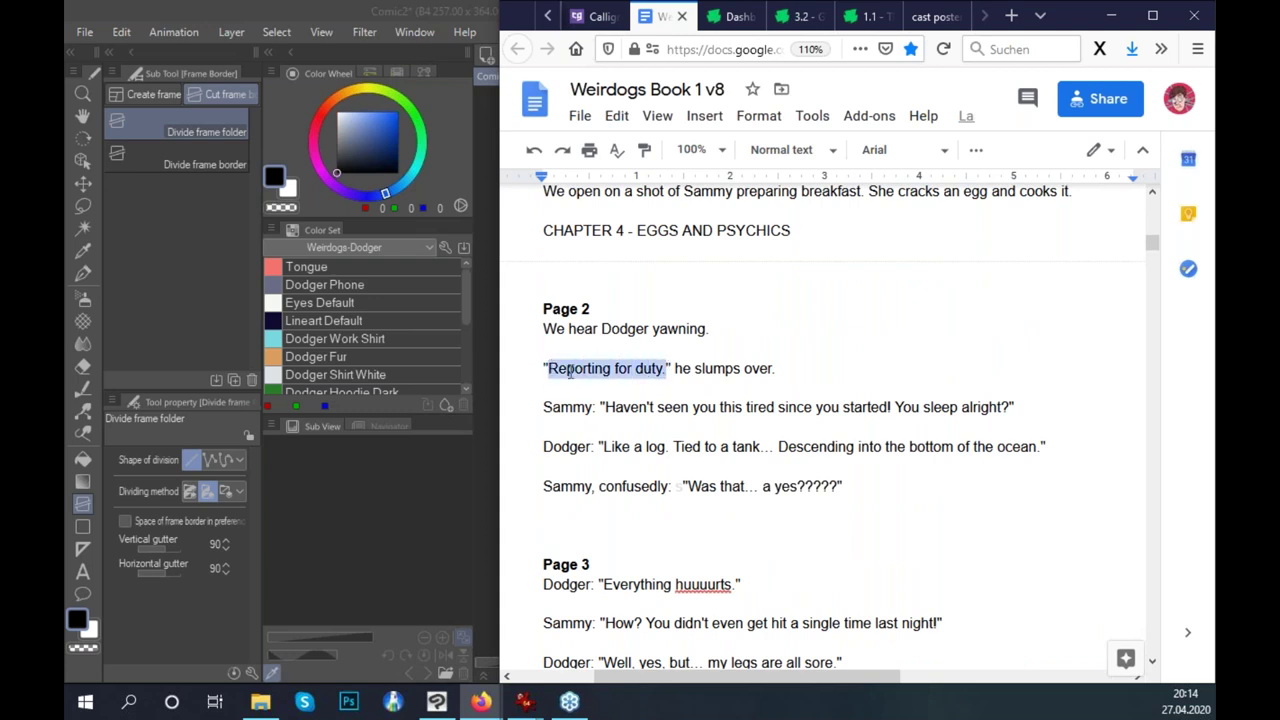
key(alt+Tab)
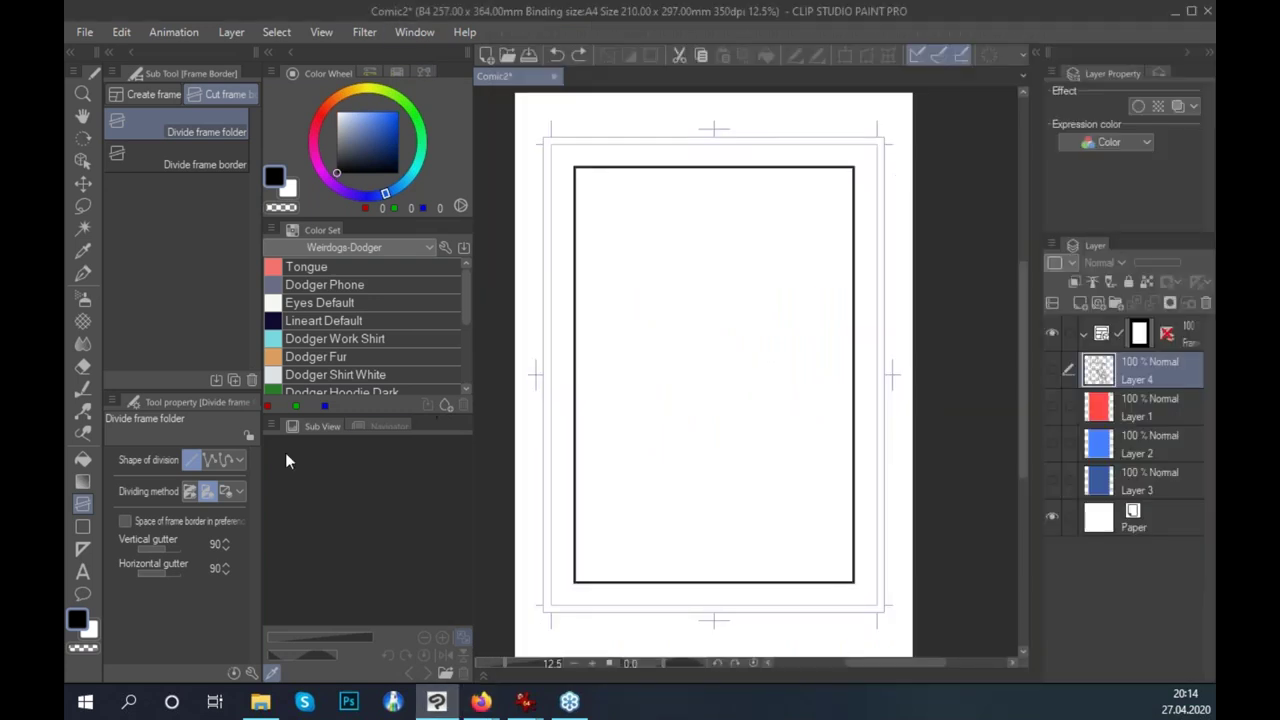
click(86, 574)
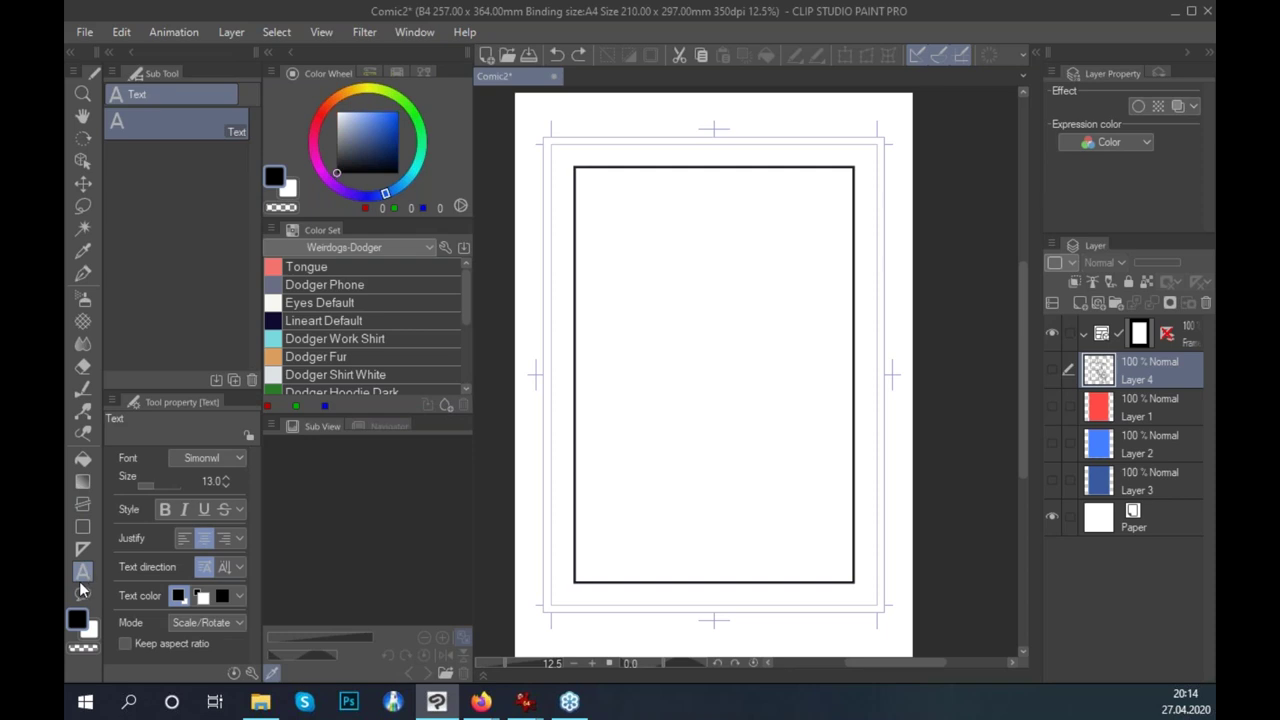
click(594, 197)
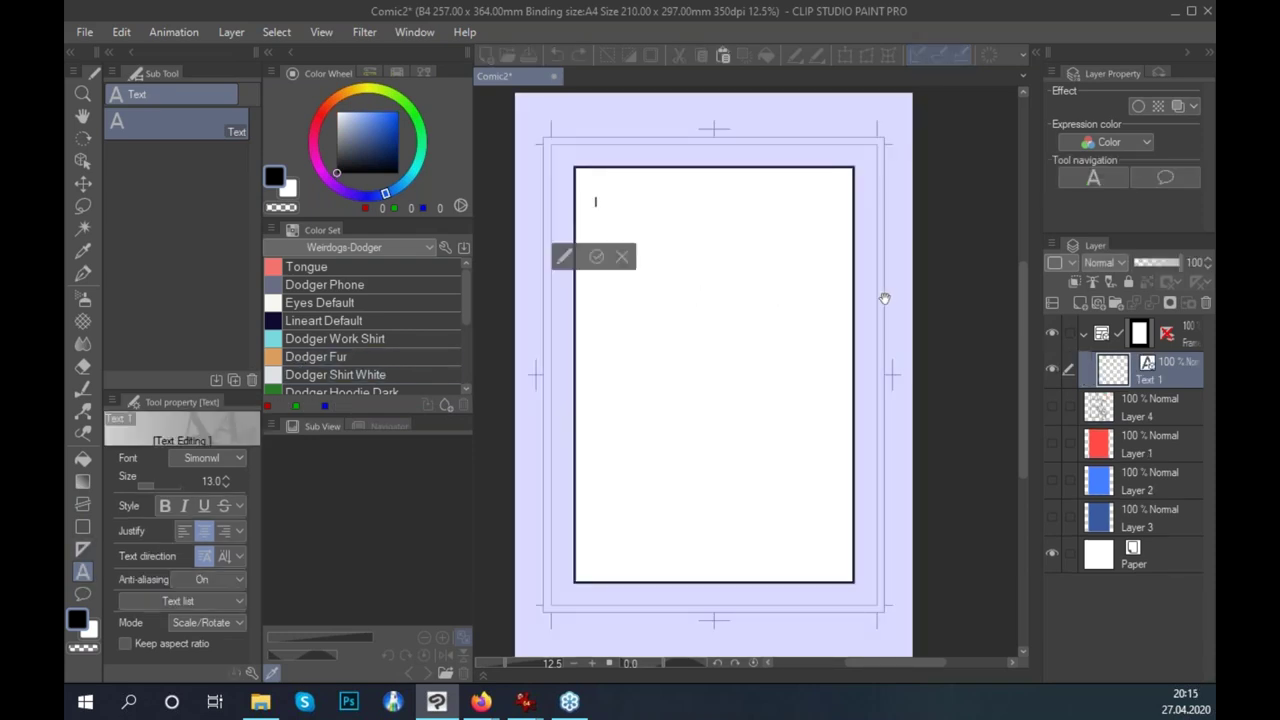
key(ctrl+v)
click(630, 258)
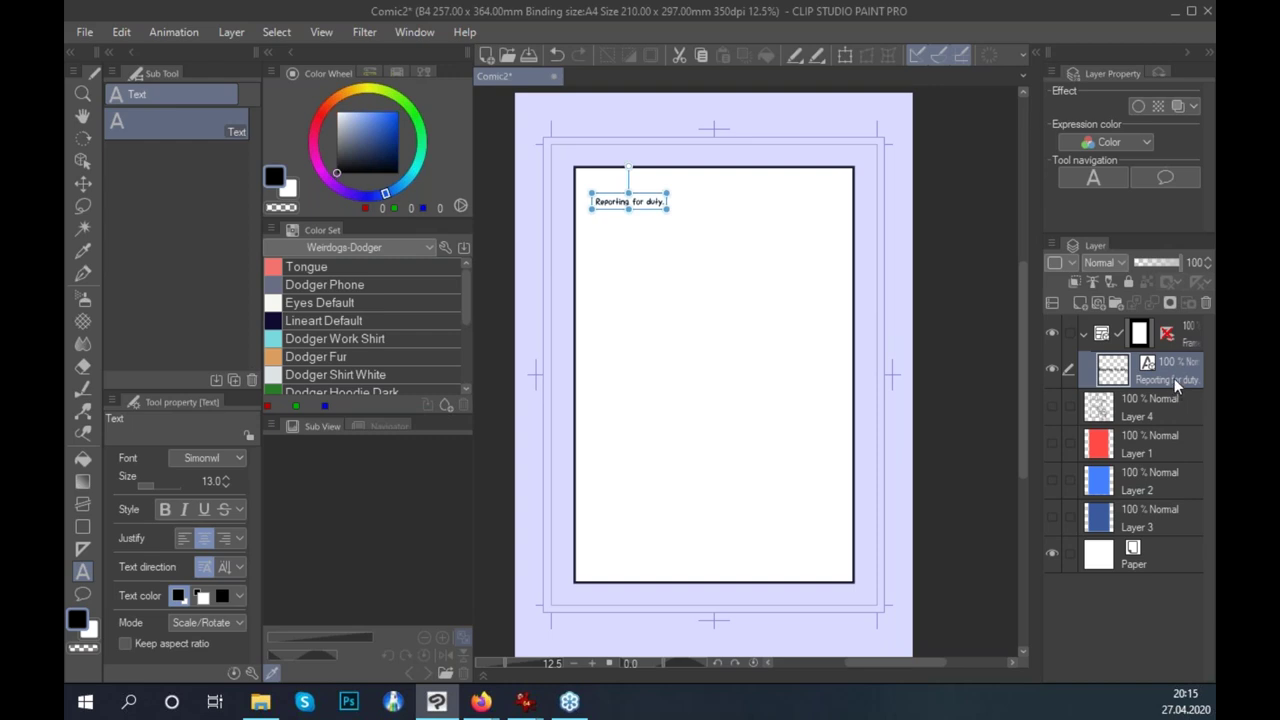
Move the text layer out of the frame folder to above it, then duplicate it and place the copy toward the frame's right side.
drag(1178, 376, 1180, 325)
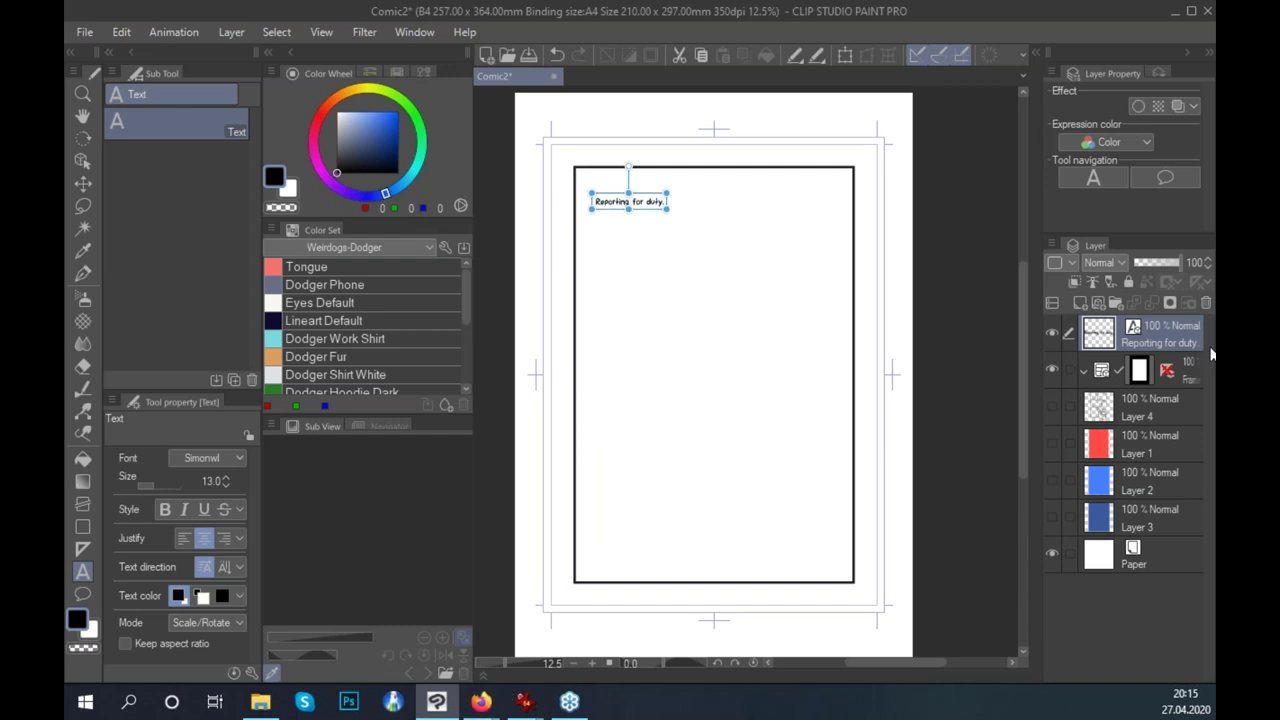
click(1079, 298)
key(k)
drag(672, 210, 771, 224)
Copy "Haven't seen you this tired since you started! You sleep alright?" from the Google Docs script and replace the duplicated text with it in Clip Studio Paint.
mouse_move(482, 700)
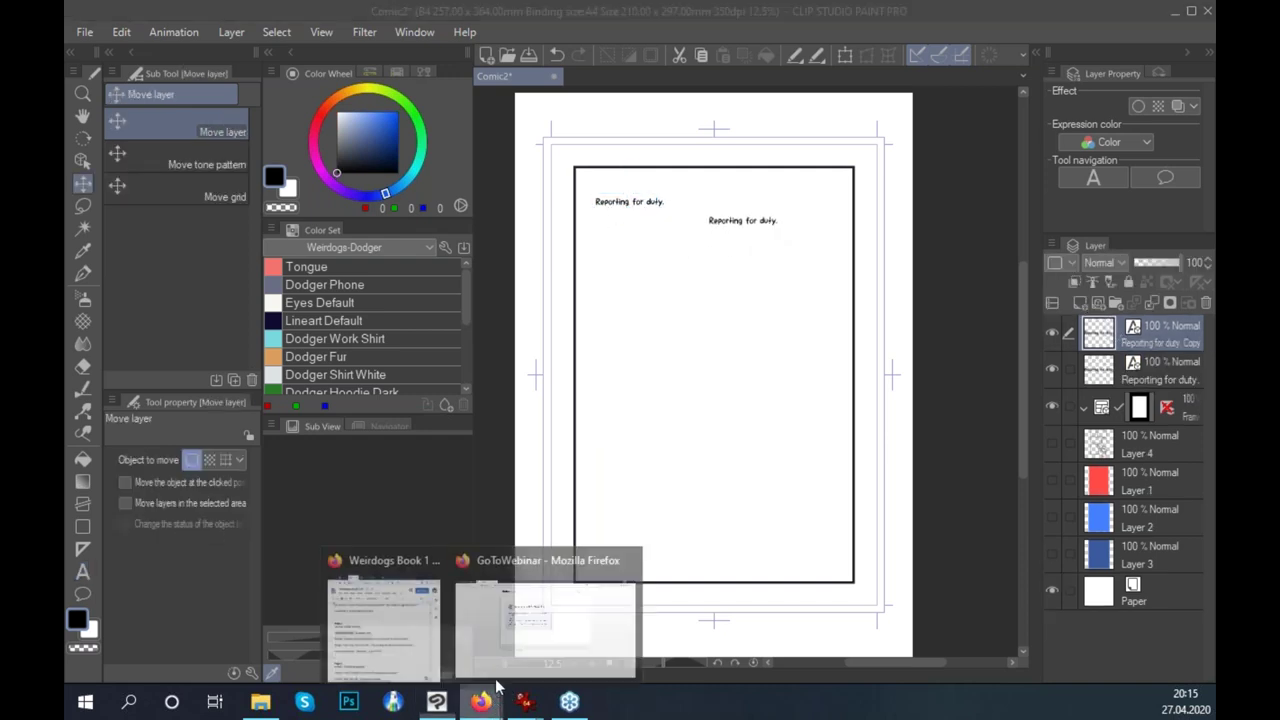
click(410, 615)
drag(605, 407, 1010, 401)
key(ctrl+c)
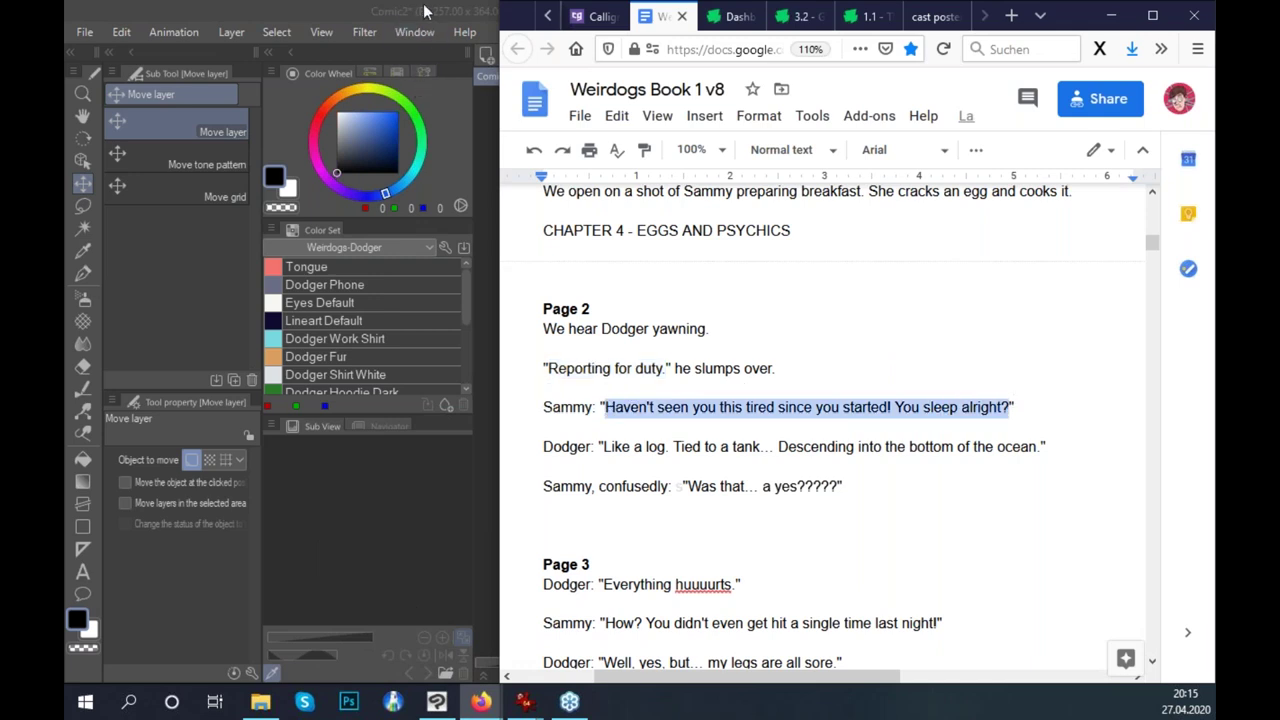
key(alt+Tab)
key(t)
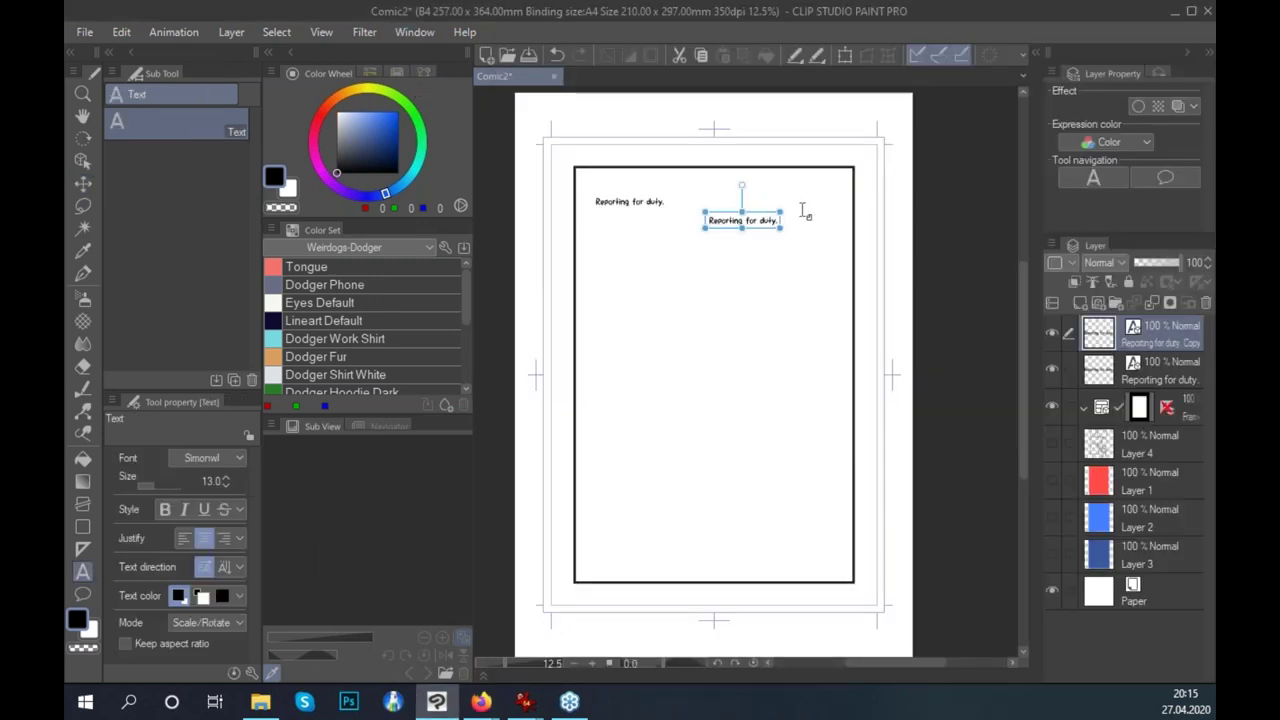
click(768, 220)
key(ctrl+a)
key(ctrl+v)
Break the second dialogue text into three lines, before "tired" and before "You sleep", and move it slightly up and to the right.
click(789, 221)
key(Return)
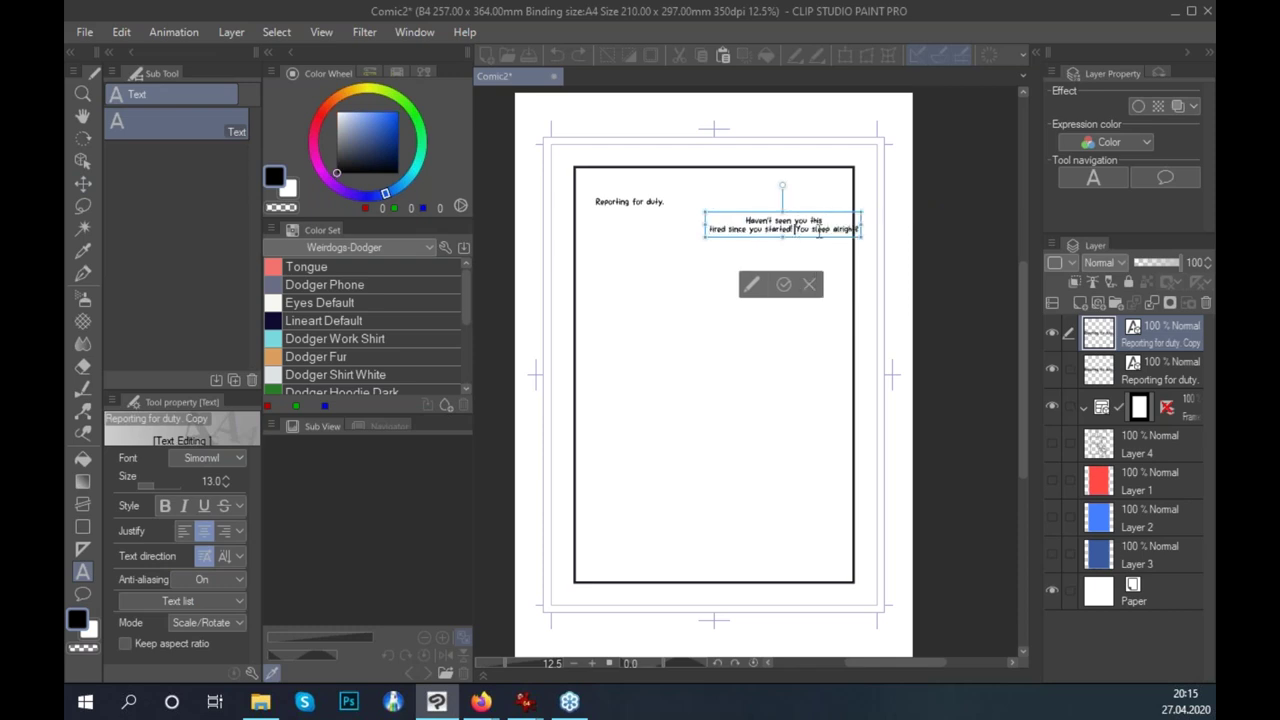
key(Return)
click(783, 284)
key(k)
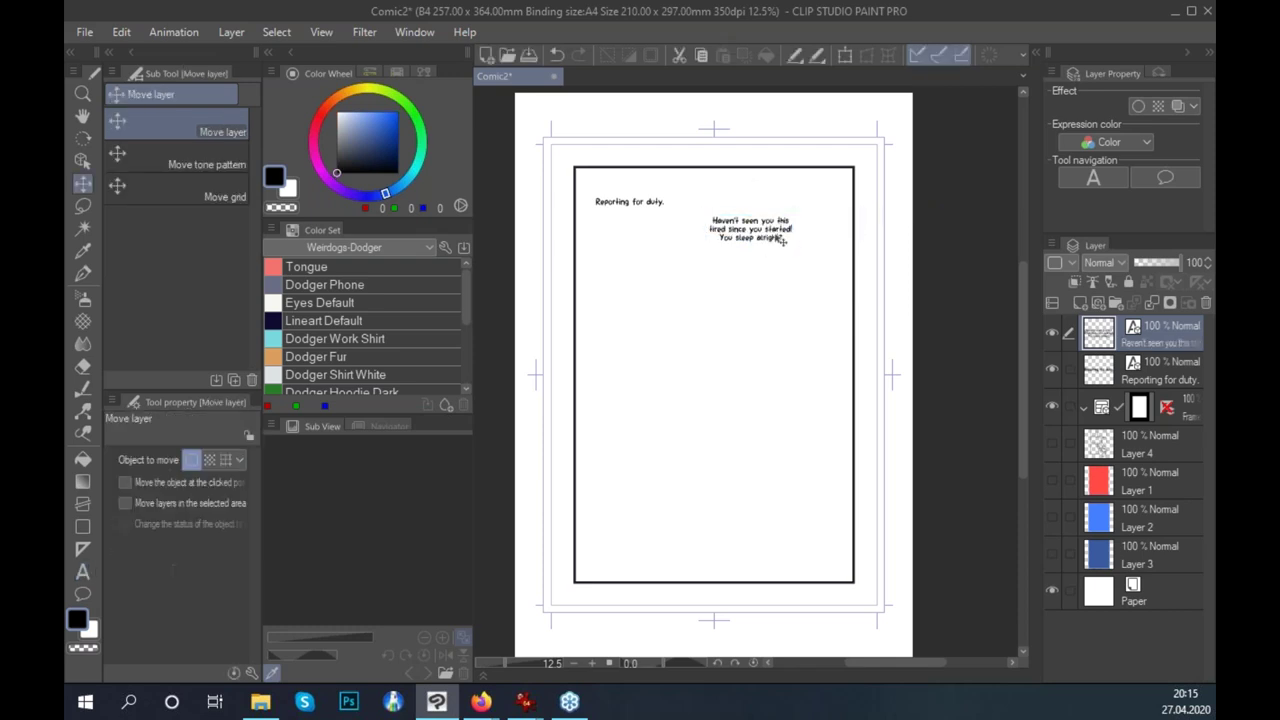
drag(783, 240, 794, 228)
Duplicate the second dialogue text lower in the frame and replace its wording with Dodger's "Like a log" line from the Google Docs script.
drag(1150, 334, 1080, 303)
drag(723, 246, 735, 328)
key(alt+Tab)
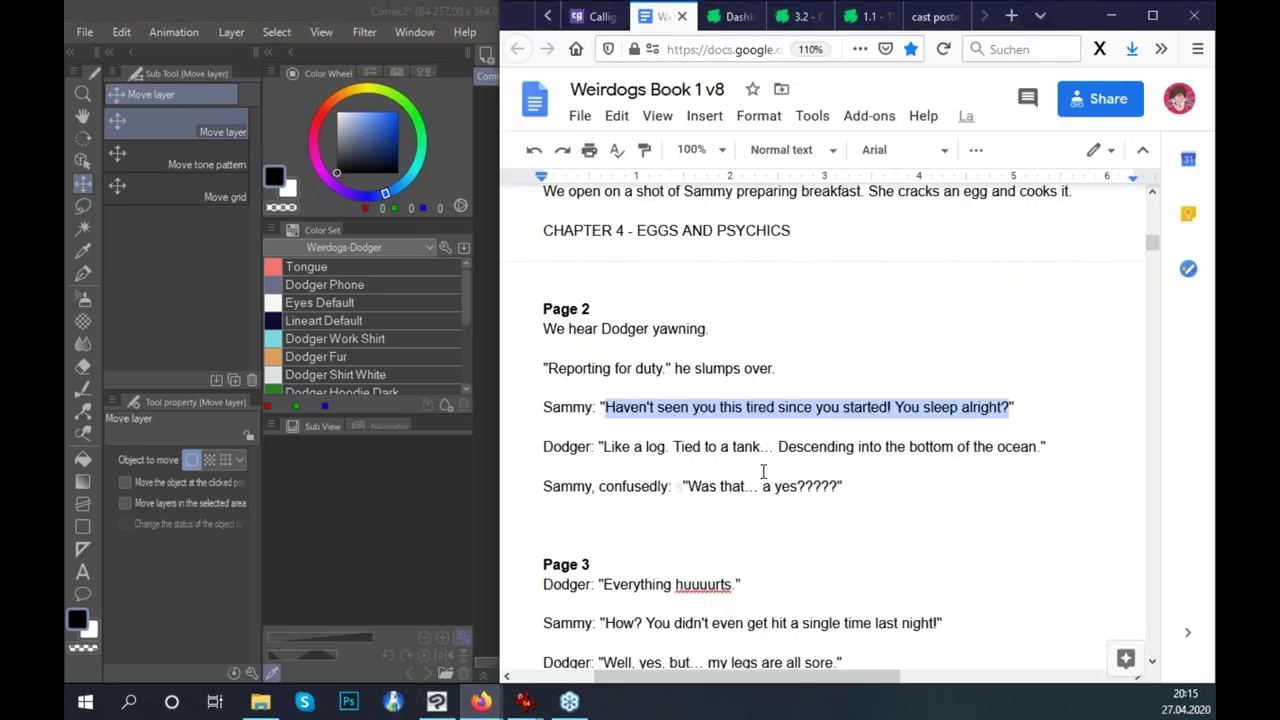
drag(604, 449, 1041, 444)
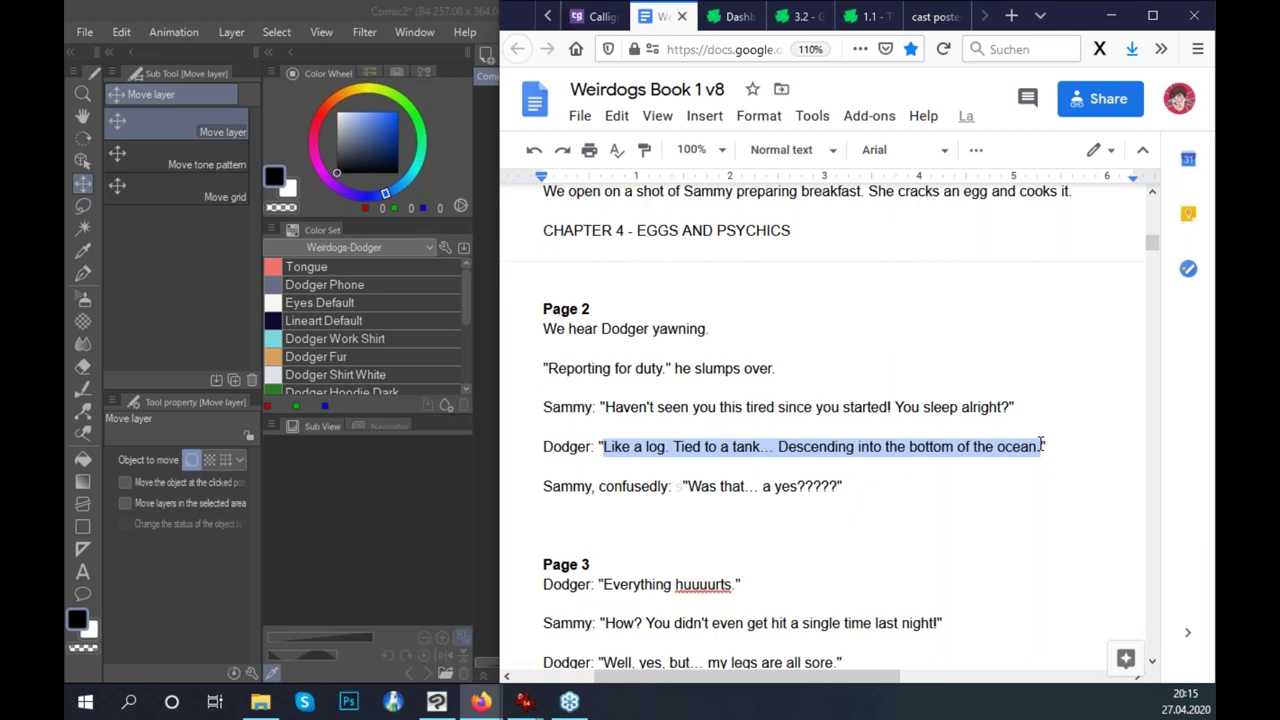
key(alt+Tab)
click(83, 571)
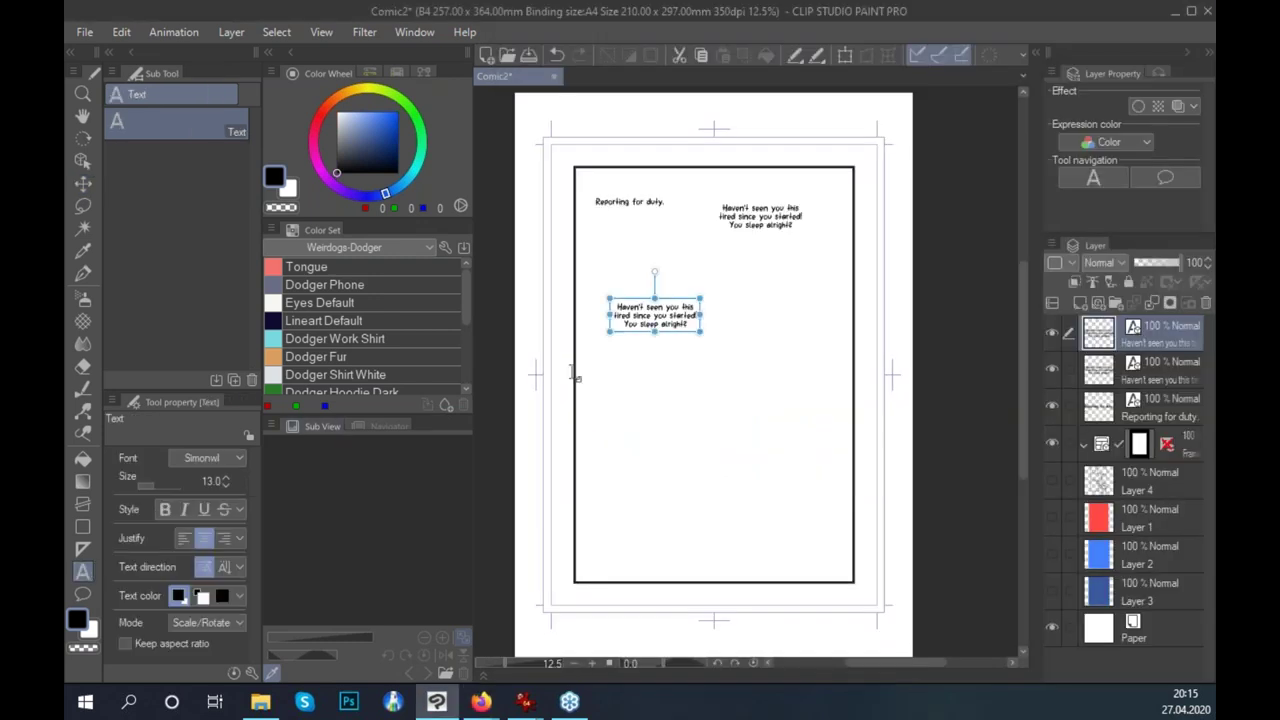
click(684, 312)
key(ctrl+a)
text(Like a log. Tied to a plank. Descending into the bottom of the ocean.)
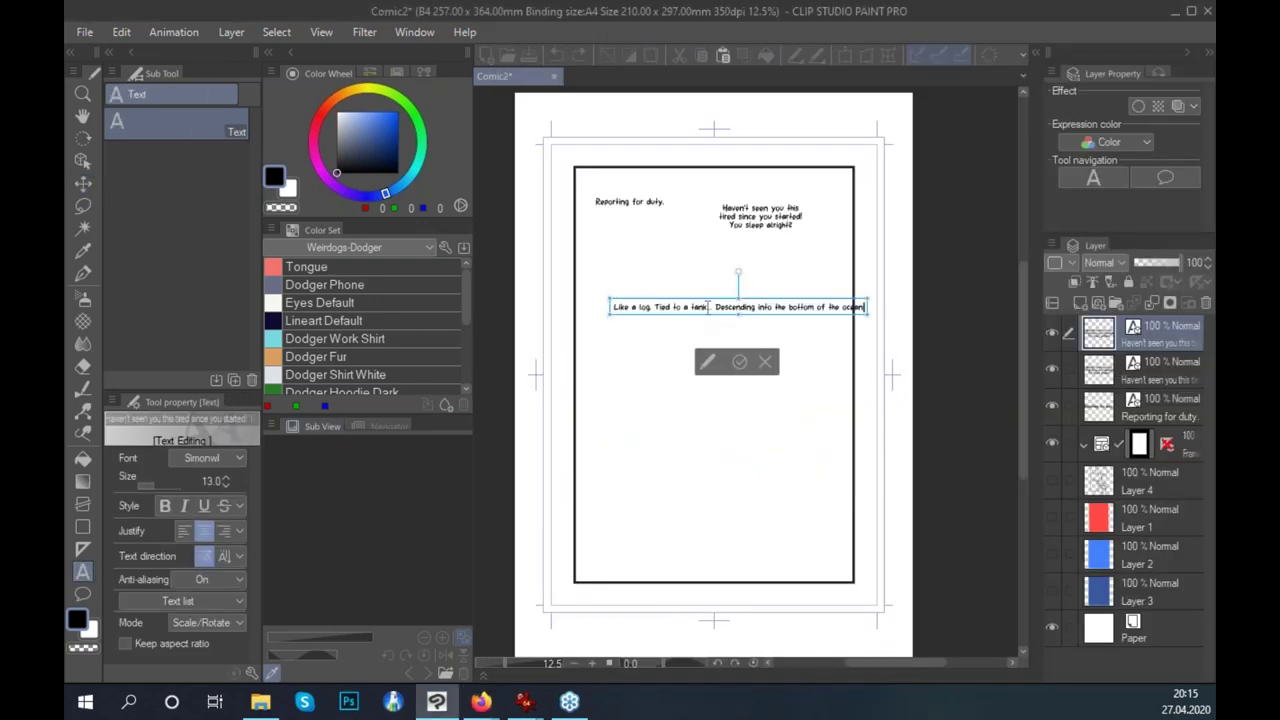
Break Dodger's text before "Descending" and before "bottom", adding a blank line after "Tied to a tank…".
key(Return)
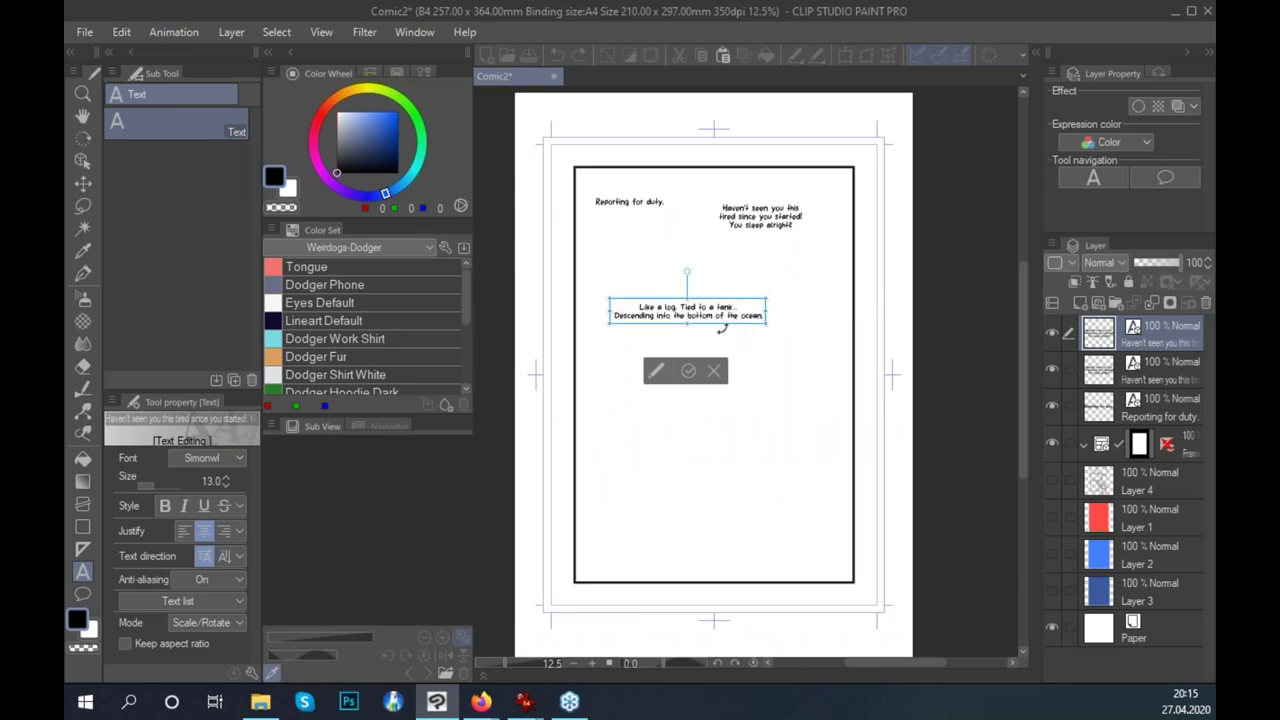
key(Return)
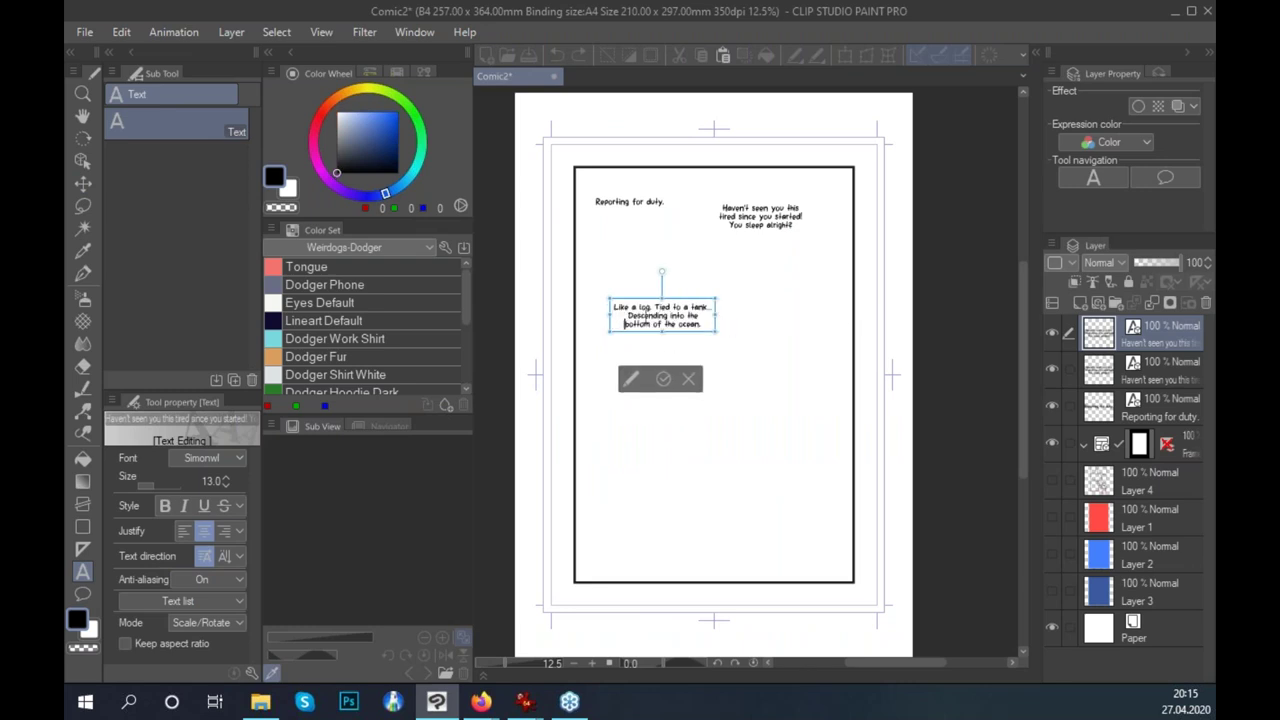
key(Return)
click(665, 379)
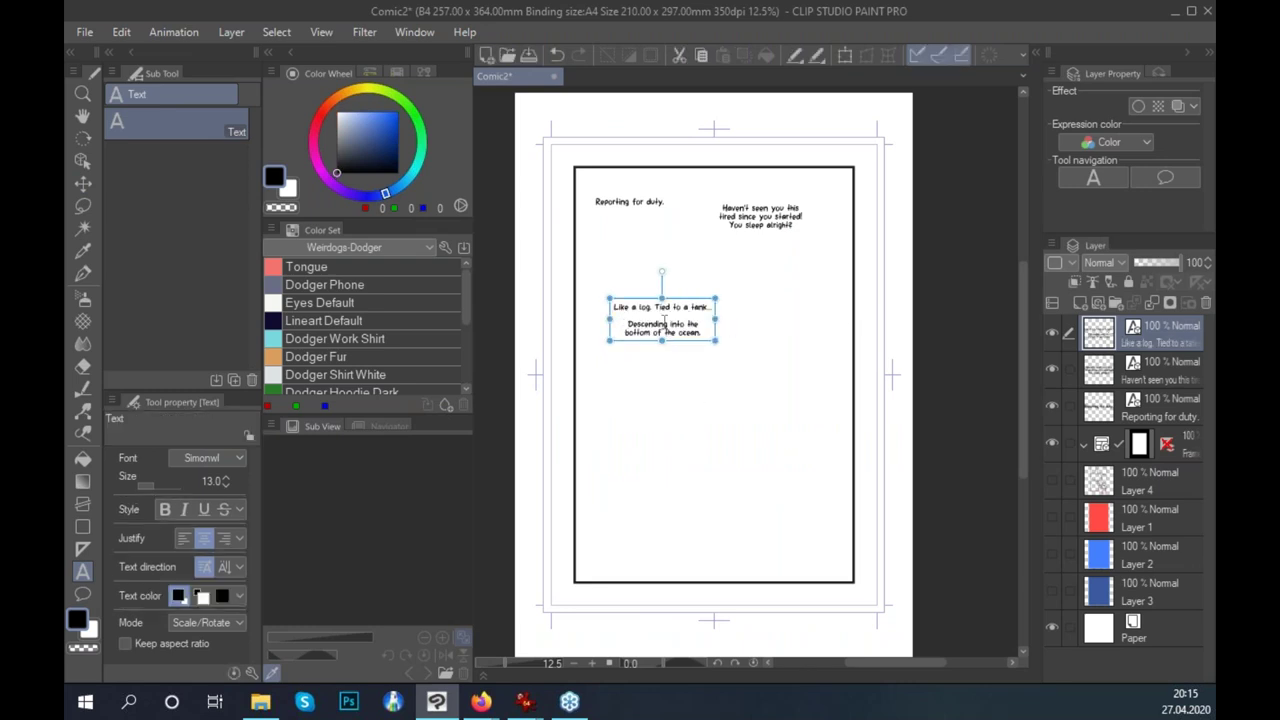
click(691, 316)
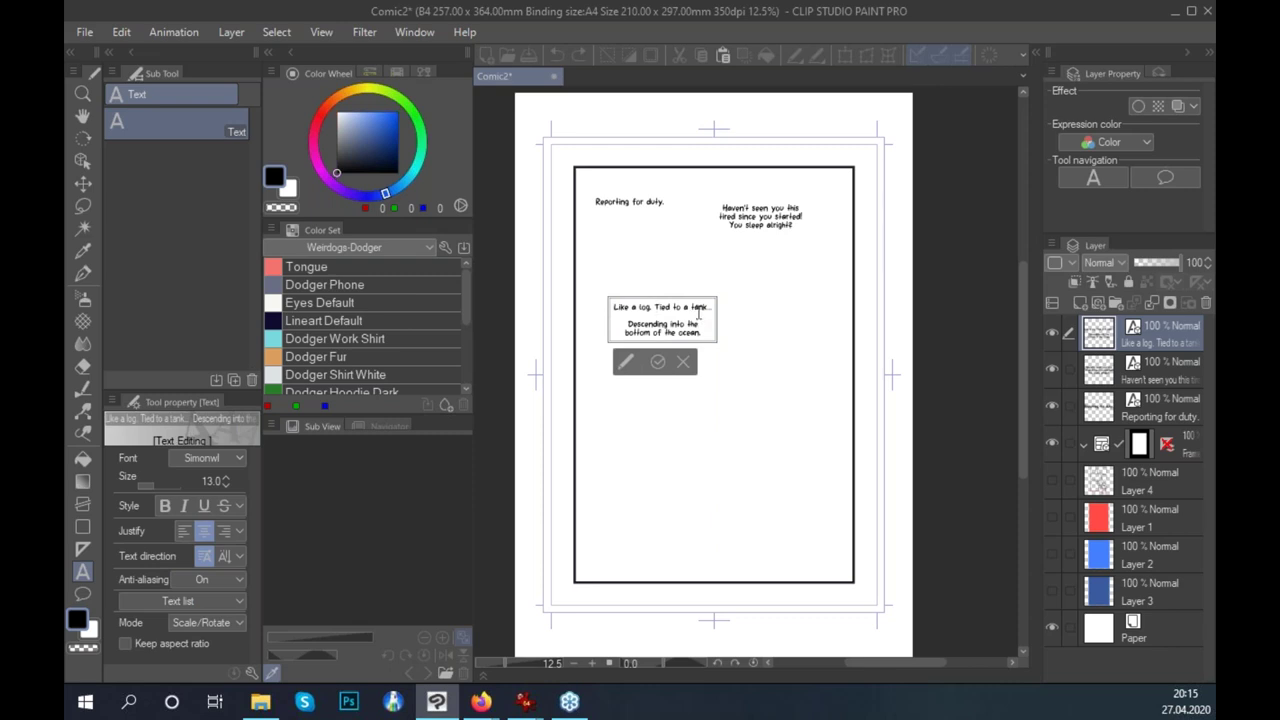
click(662, 308)
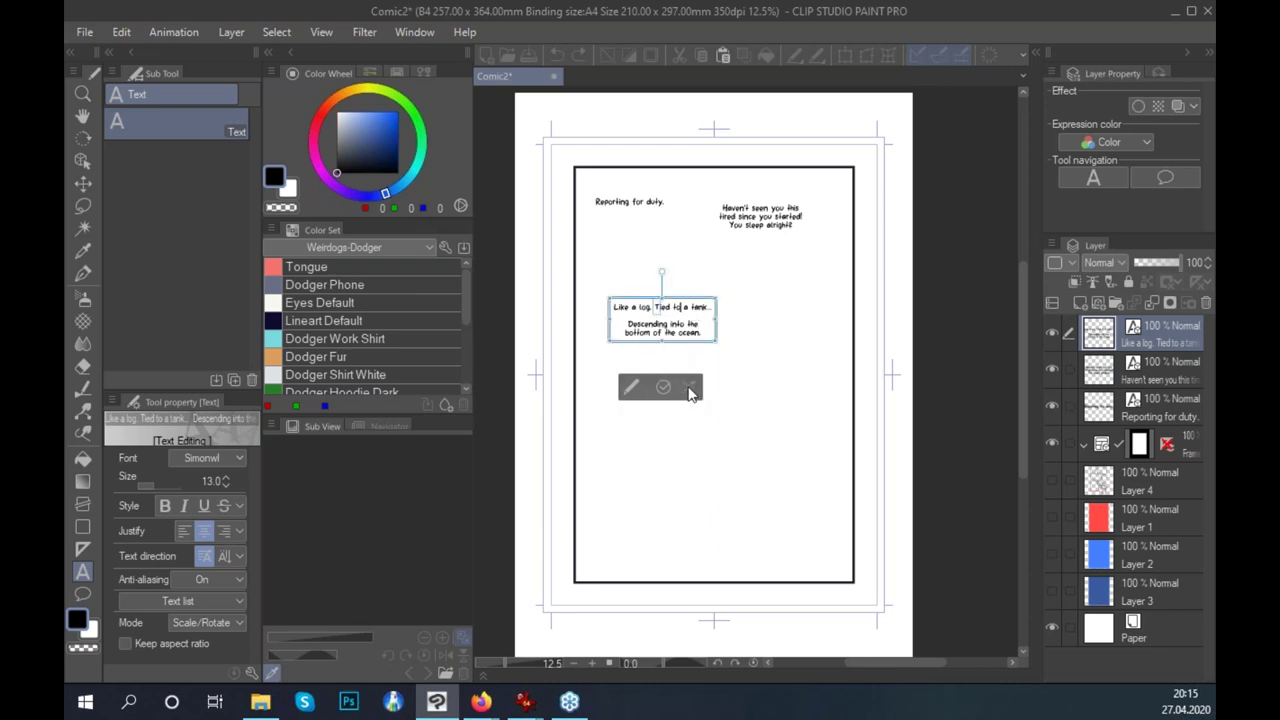
click(690, 387)
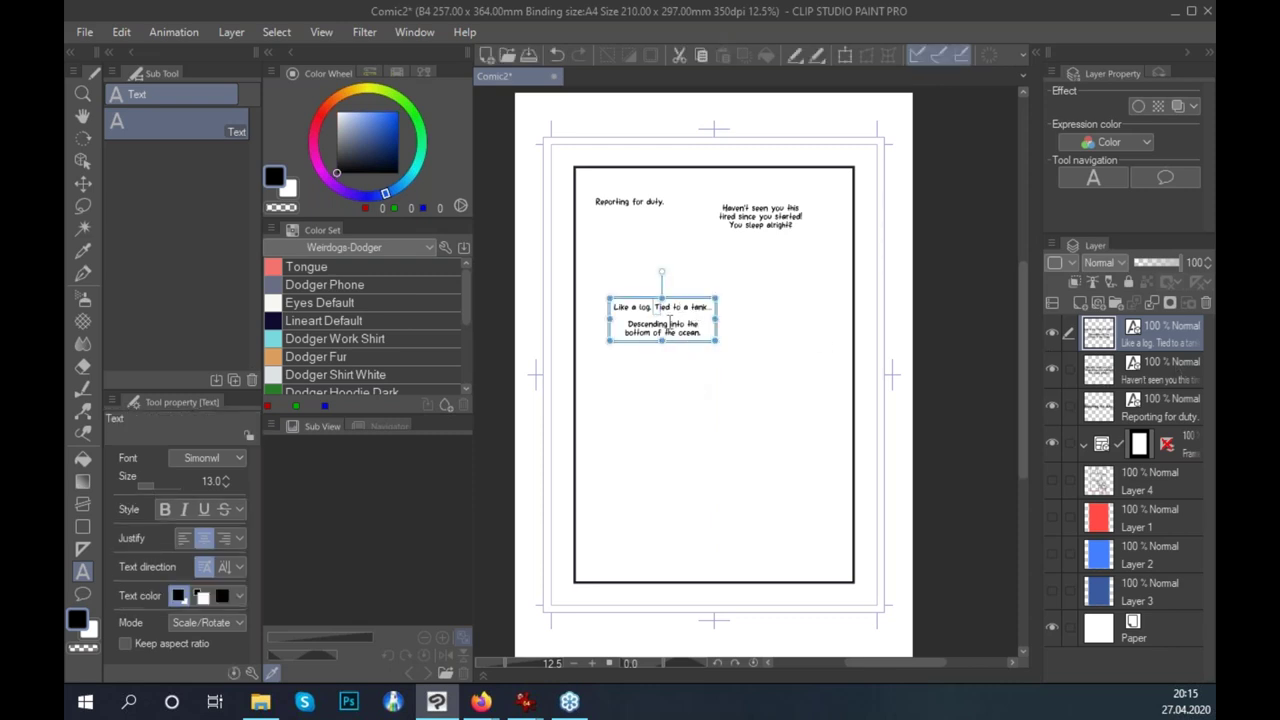
Separate "Like a log." from "Tied to a tank…" with a blank line in Dodger's text.
click(670, 316)
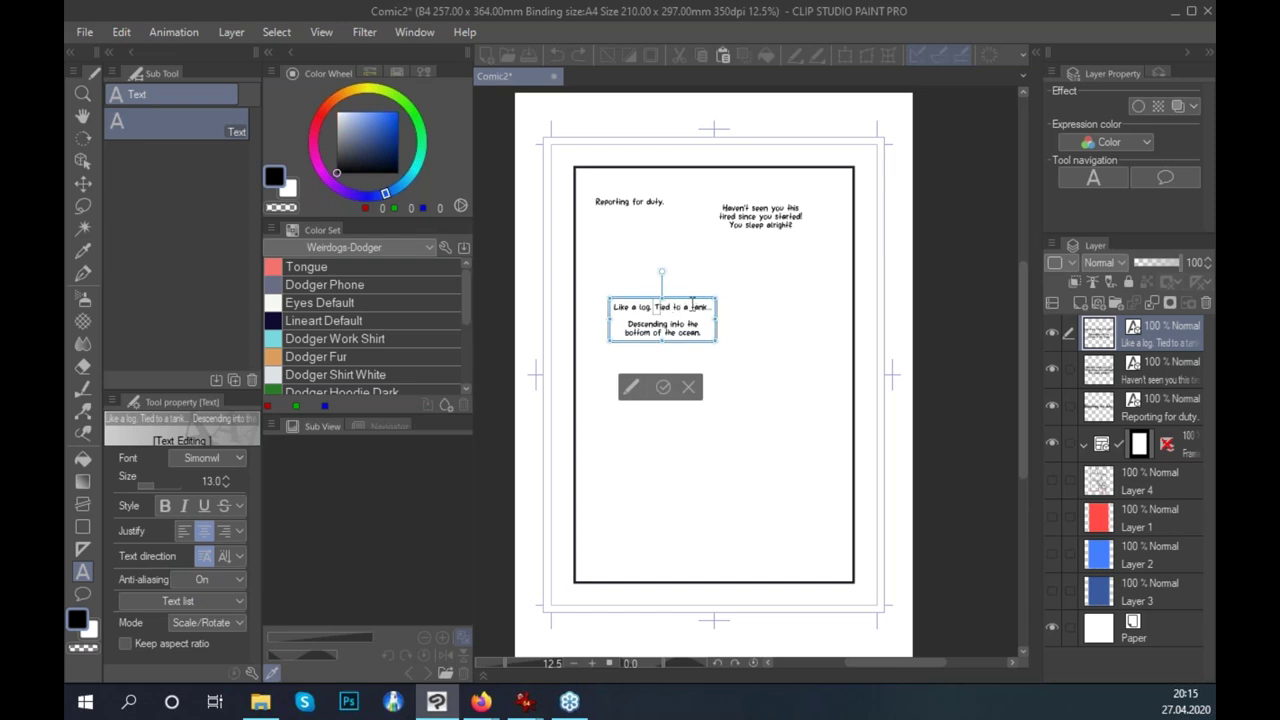
key(Return)
key(Return)
click(663, 403)
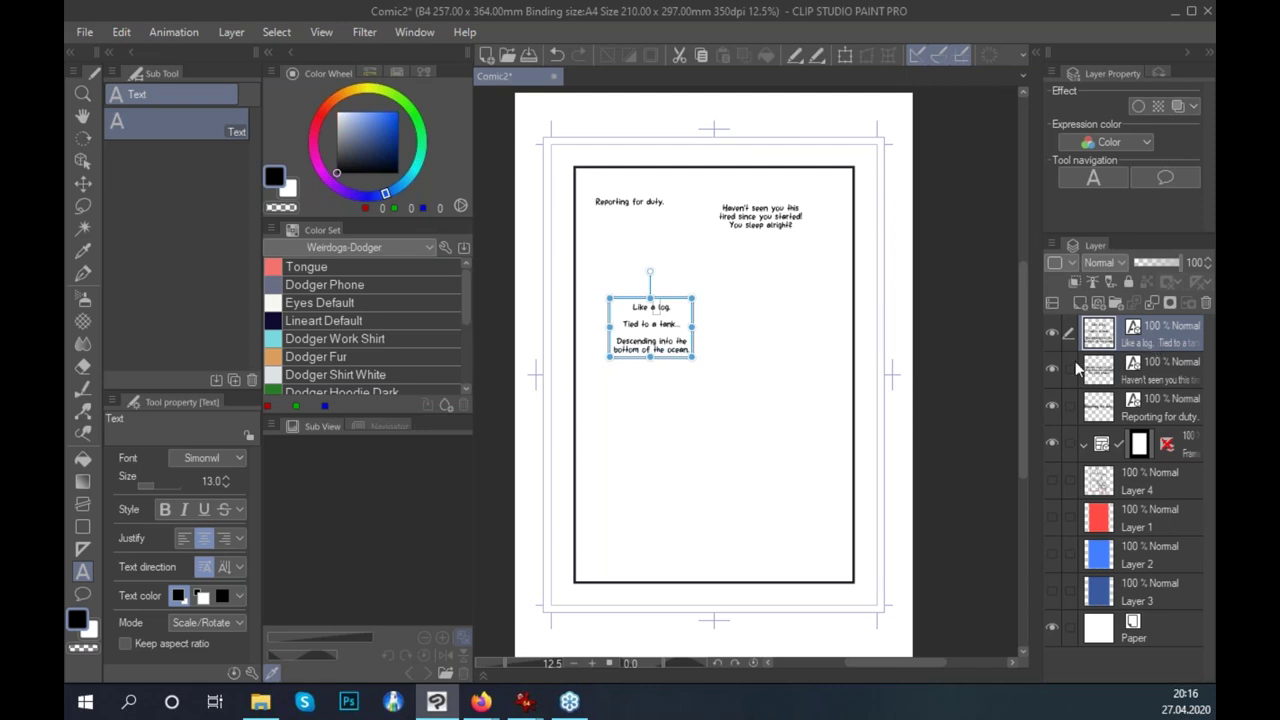
Switch to the Weirdogs script in Google Docs and copy Sammy's line "Was that… a yes?????".
click(481, 701)
click(362, 640)
click(786, 476)
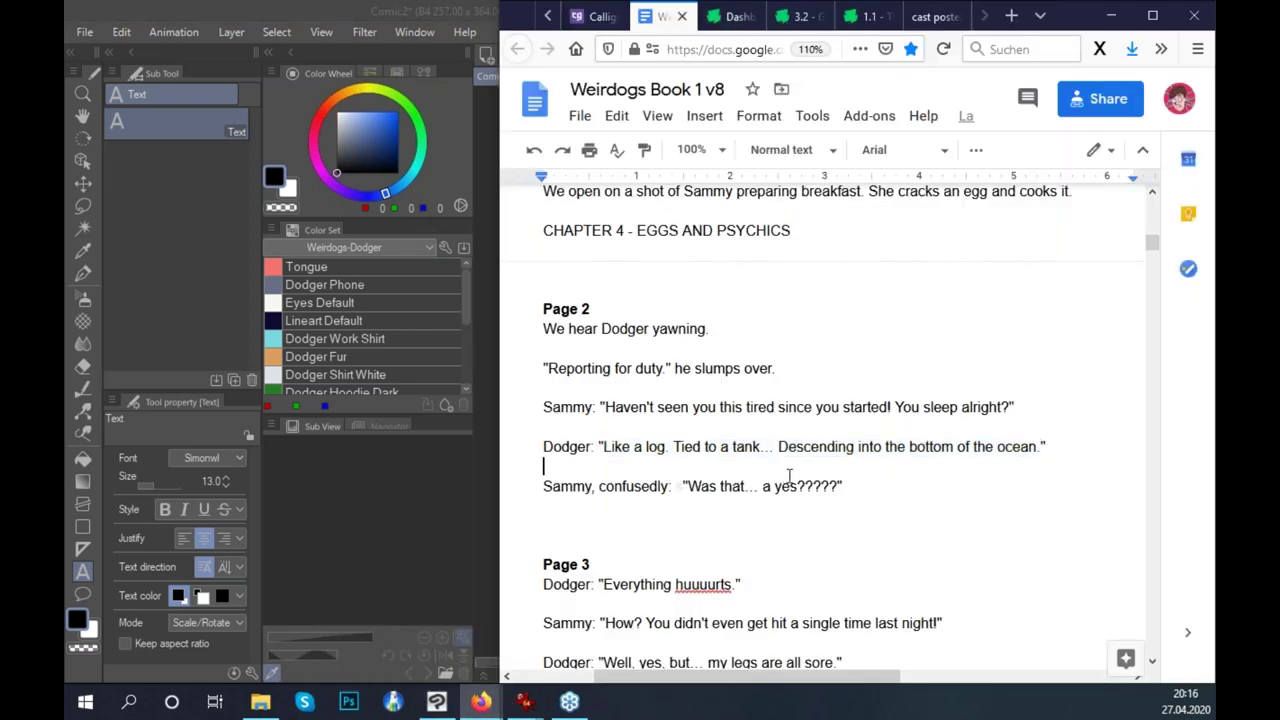
drag(838, 487, 690, 488)
key(ctrl+c)
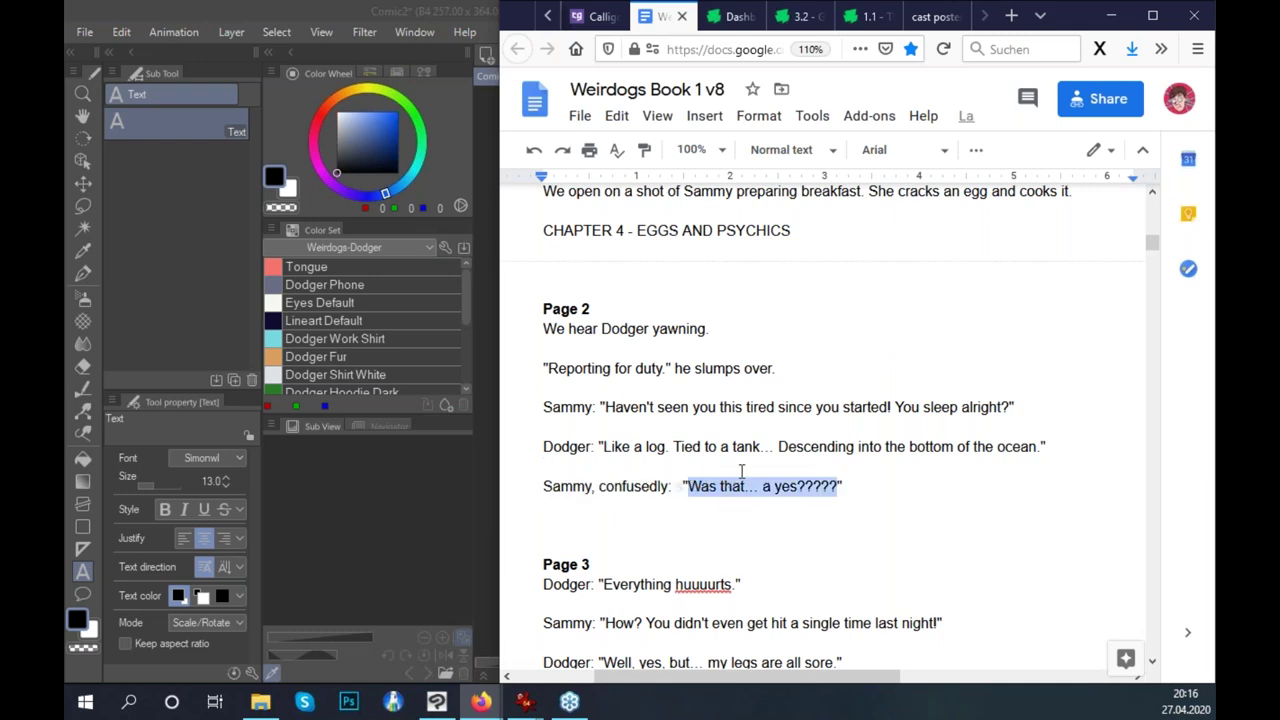
Duplicate the "Like a log" text in Clip Studio Paint and move the copy to the right of the original.
key(alt+Tab)
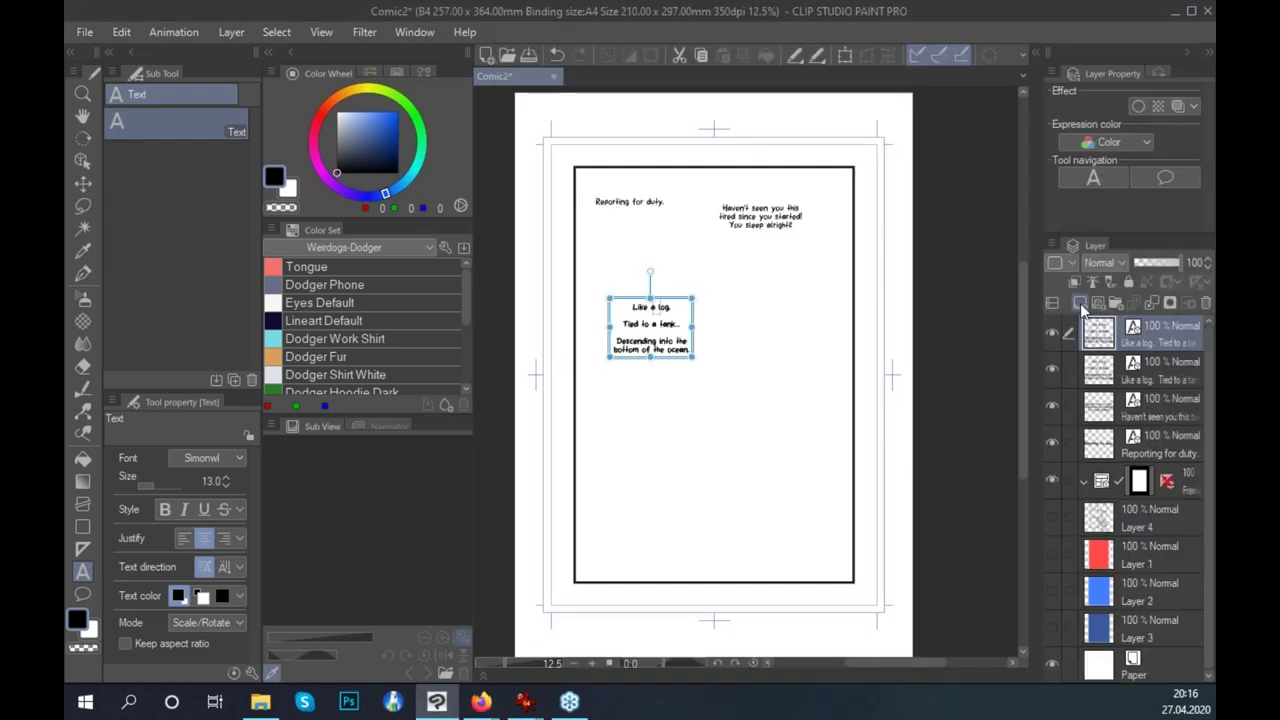
scroll(817, 337, up, 3)
key(k)
drag(653, 446, 935, 463)
drag(940, 537, 780, 514)
Replace the duplicated text with "Was that… a yes?????", broken before "a yes", and move it further down and to the right.
key(t)
click(822, 428)
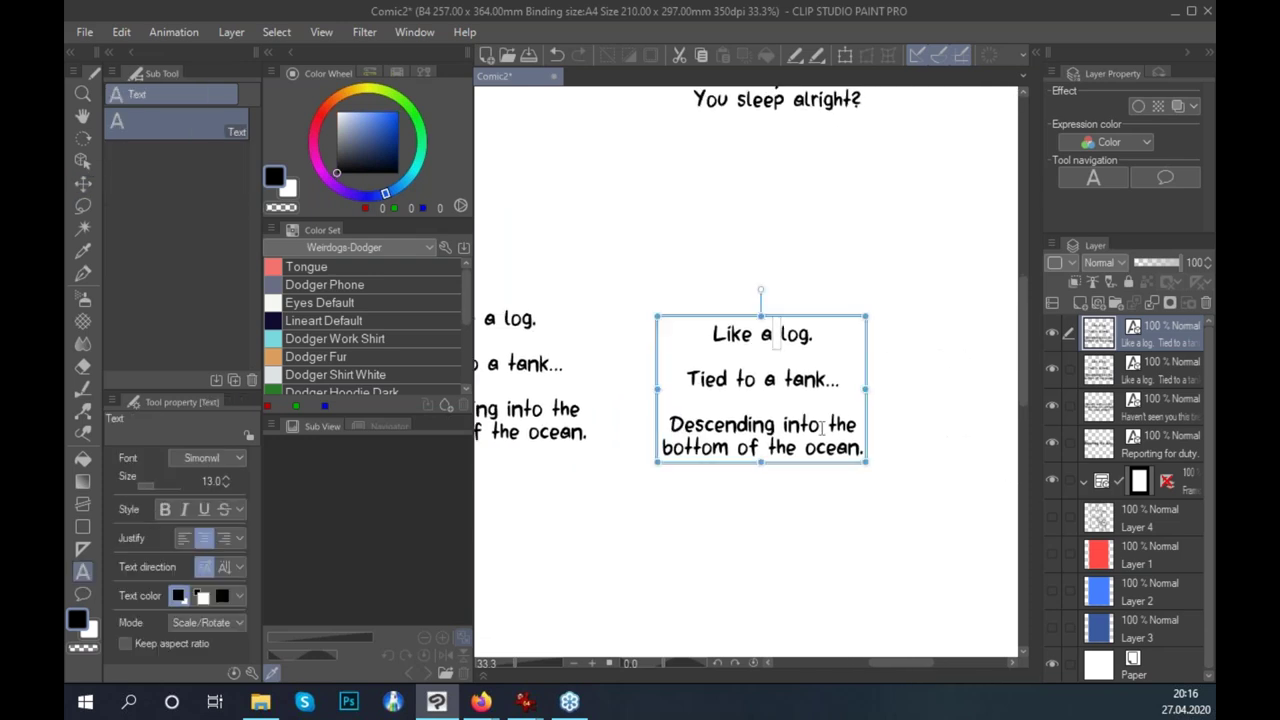
key(ctrl+a)
key(ctrl+v)
click(765, 345)
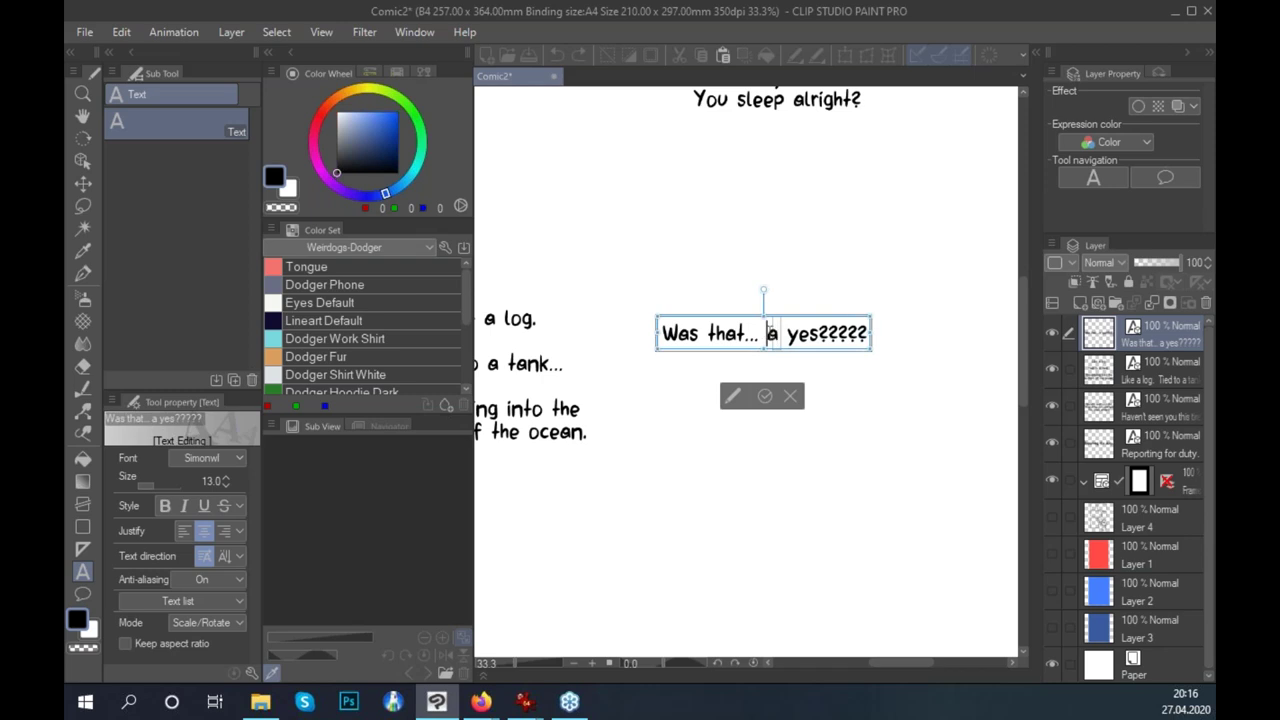
key(Return)
key(Escape)
key(v)
drag(810, 404, 852, 451)
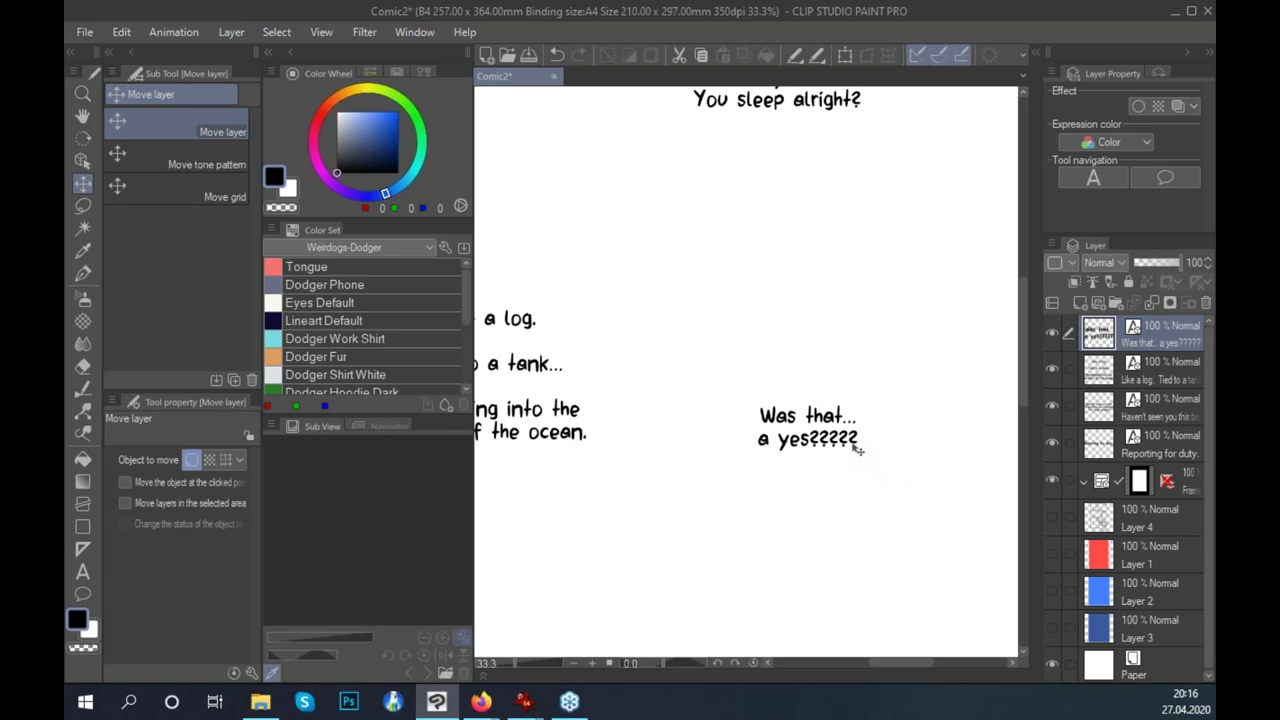
Switch to Firefox and bring up the Calligraphr handwriting font website.
click(481, 701)
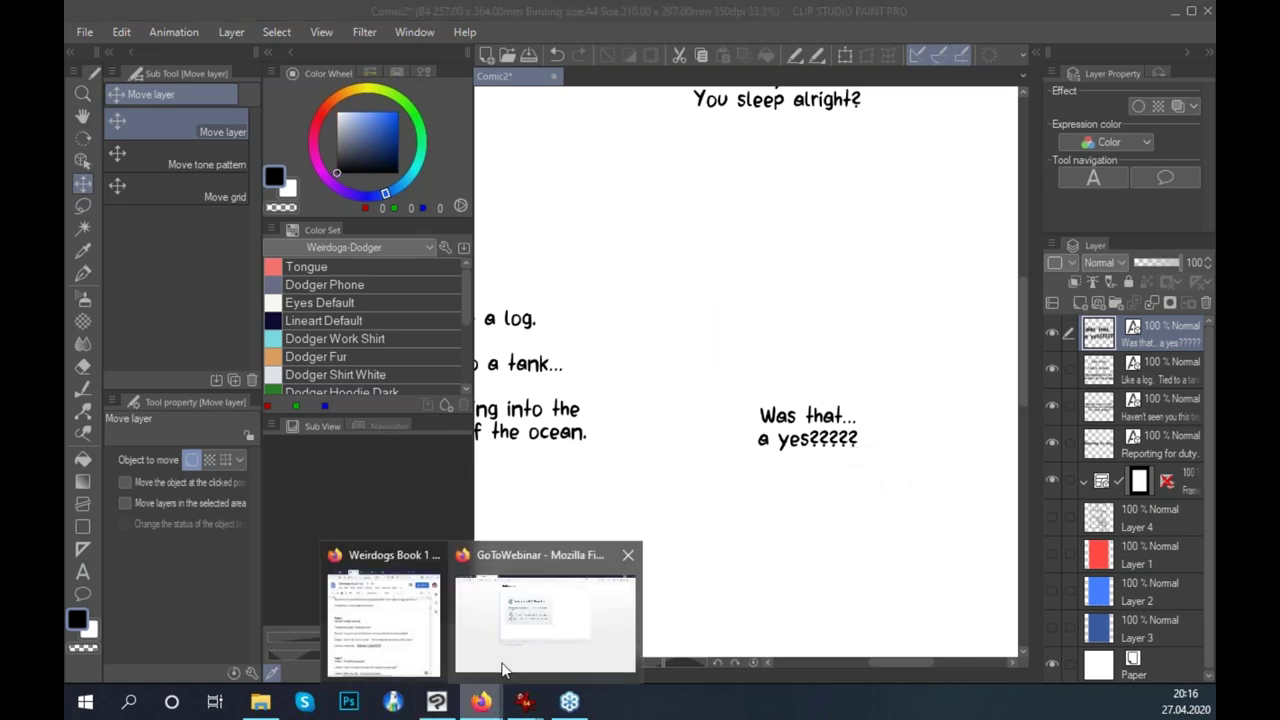
click(383, 620)
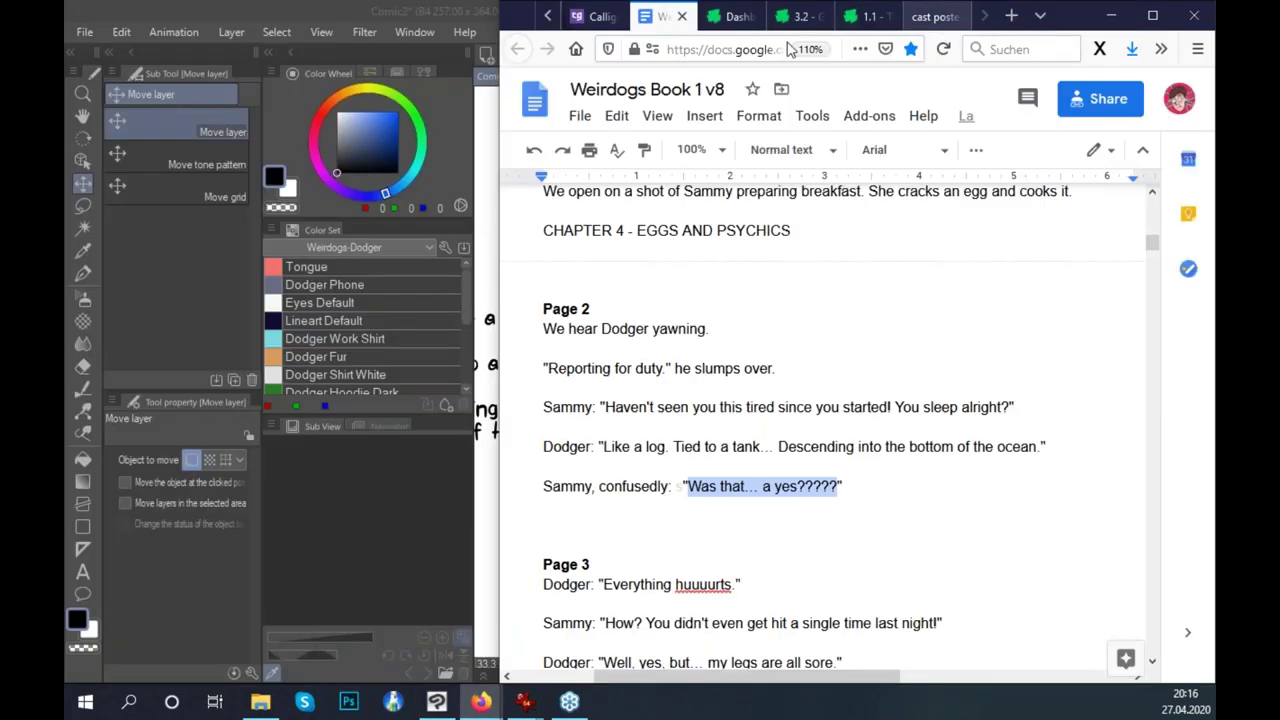
click(598, 16)
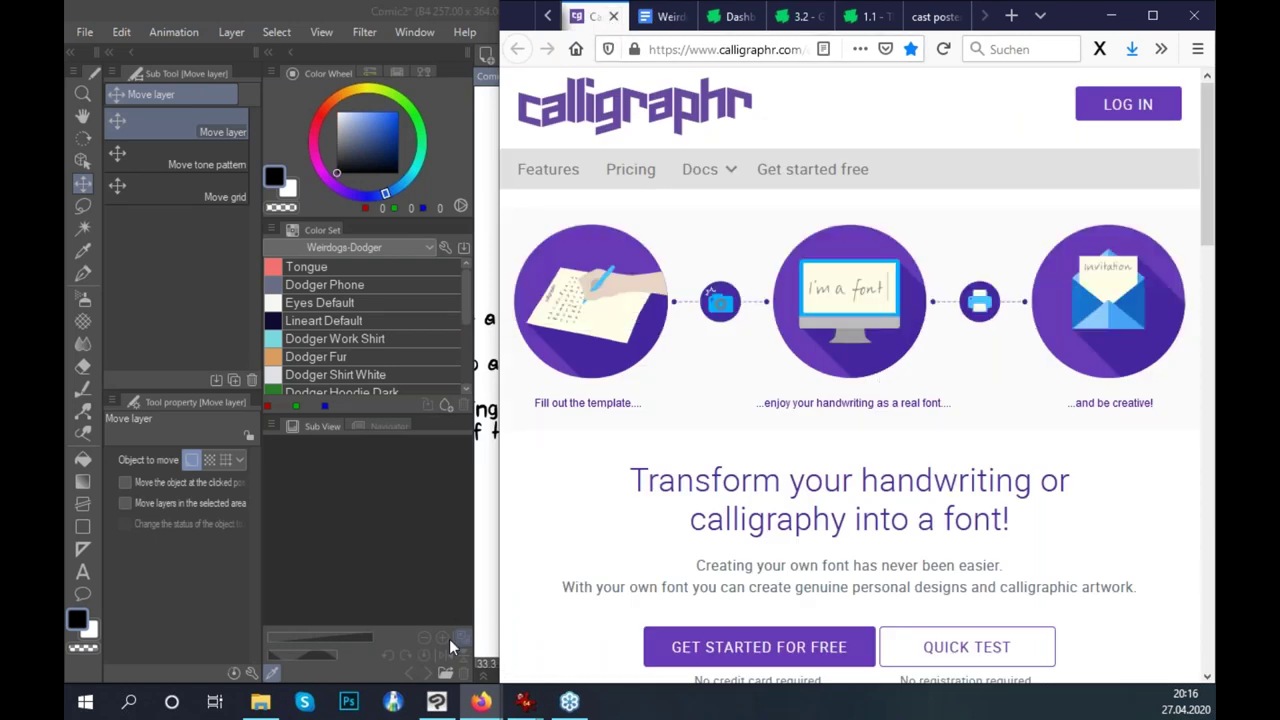
Look through the Calligraphr handwriting template images in IrfanView at full window size.
click(260, 701)
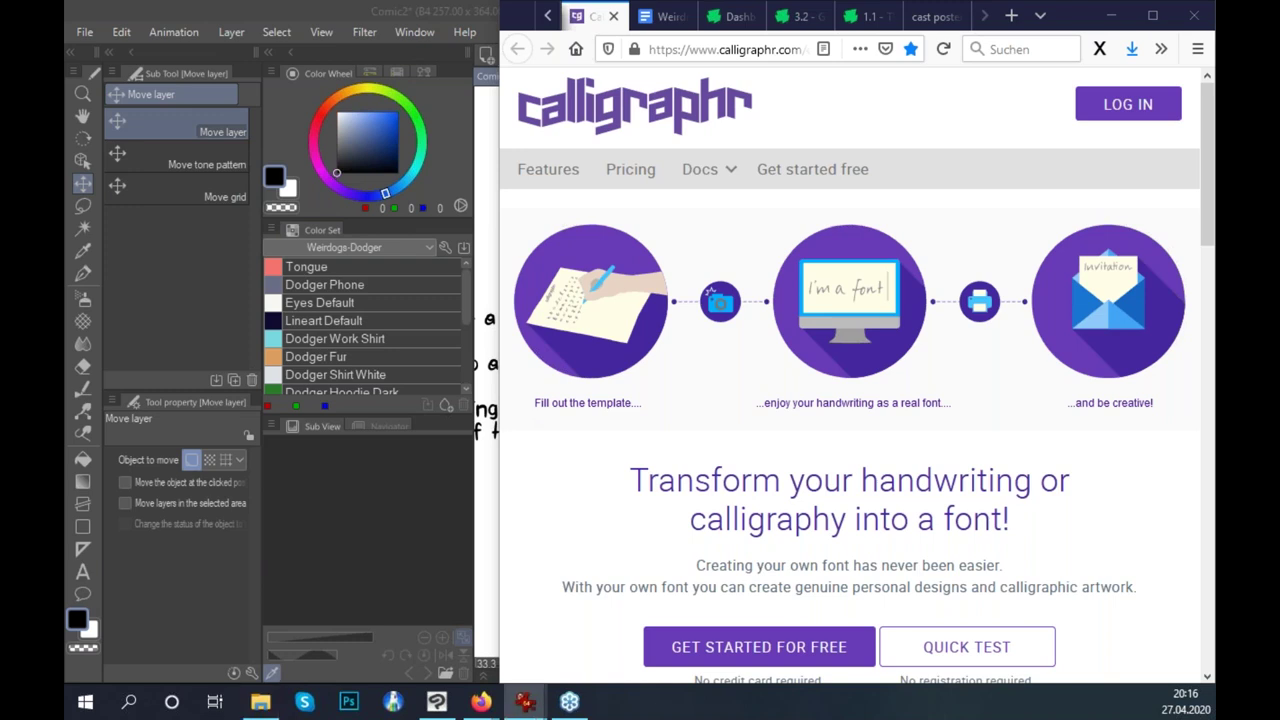
click(525, 701)
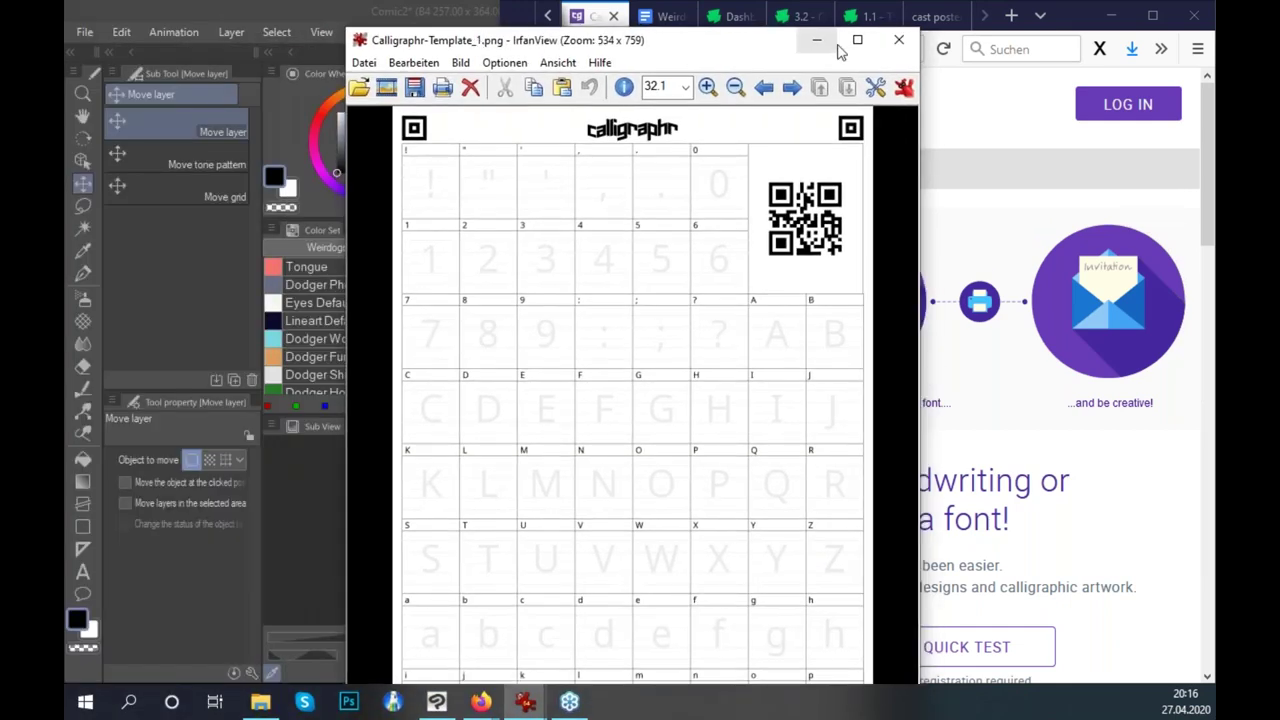
click(868, 43)
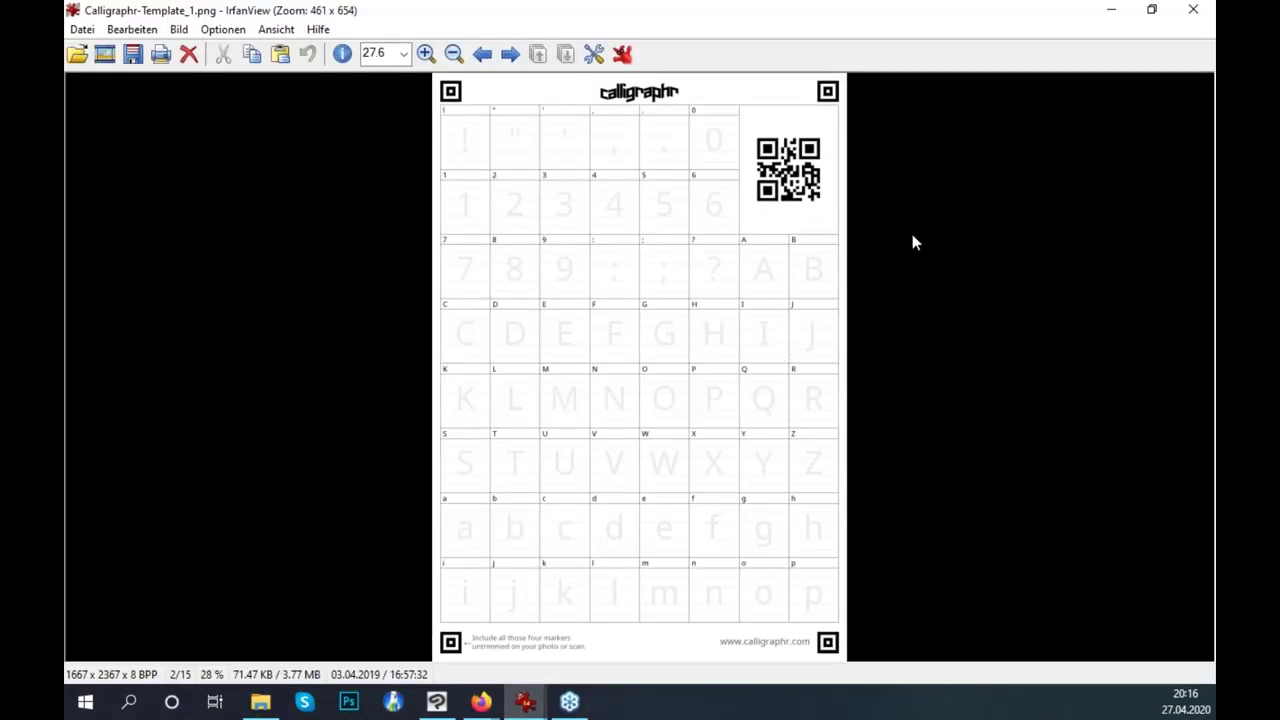
key(Right)
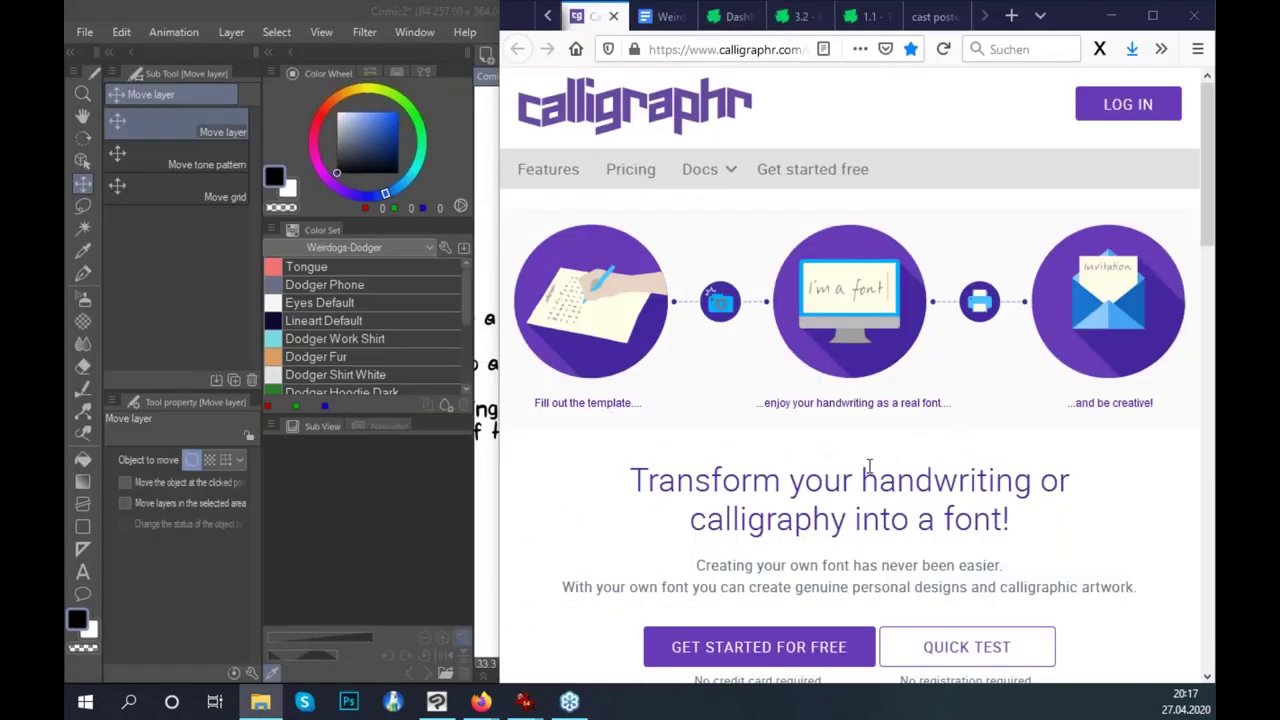
Switch back to Clip Studio Paint, duplicate the three-part "Like a log." text and place the copy above "Was that… a yes?????".
click(448, 20)
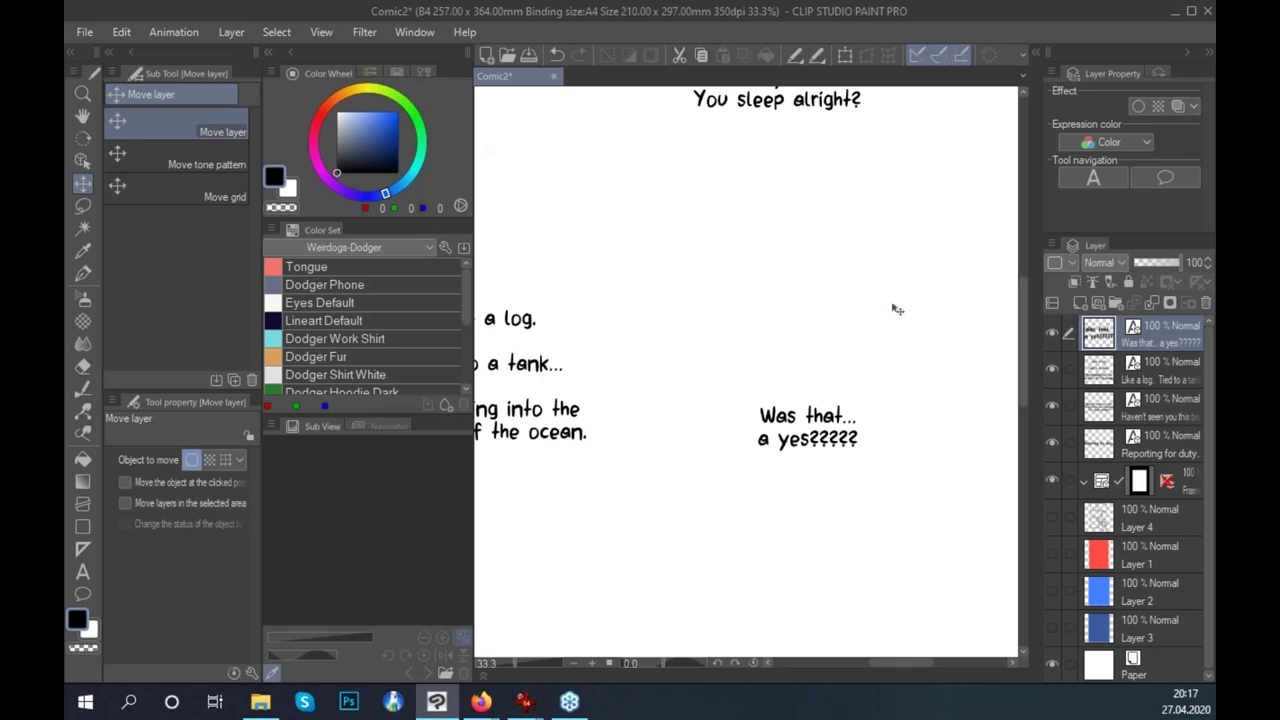
scroll(868, 236, down, 1)
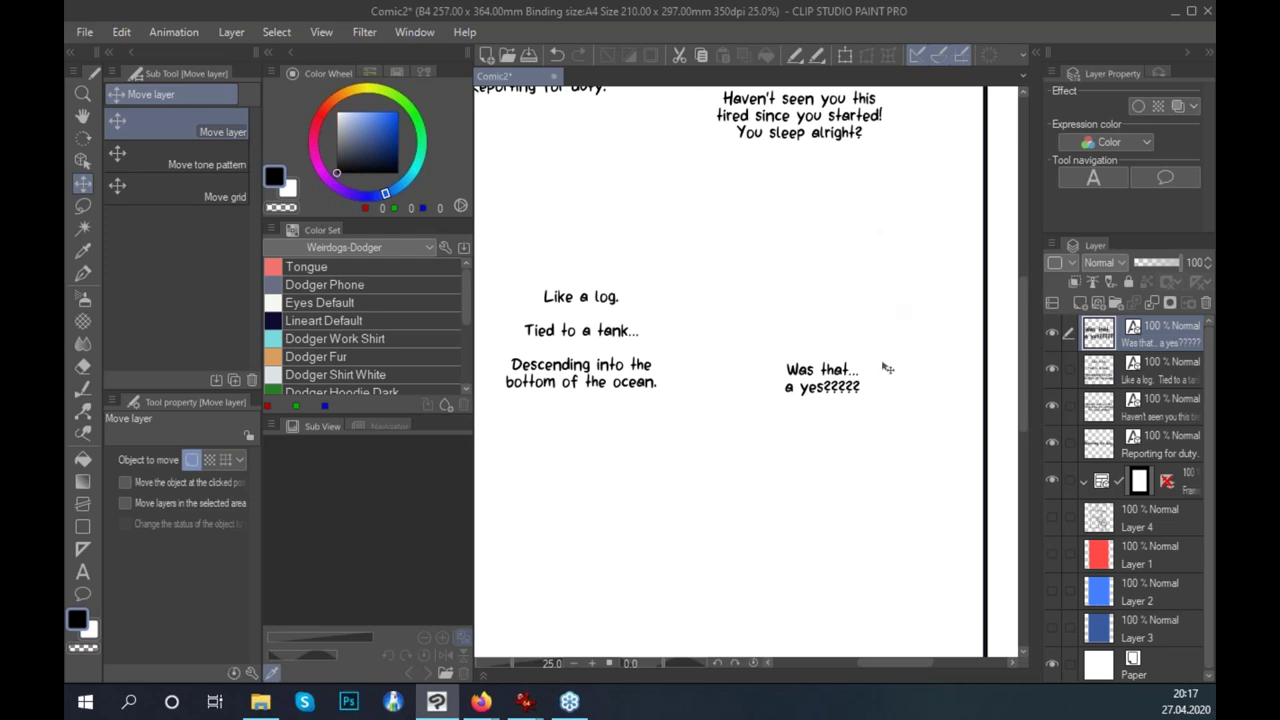
click(84, 571)
scroll(777, 477, left, 3)
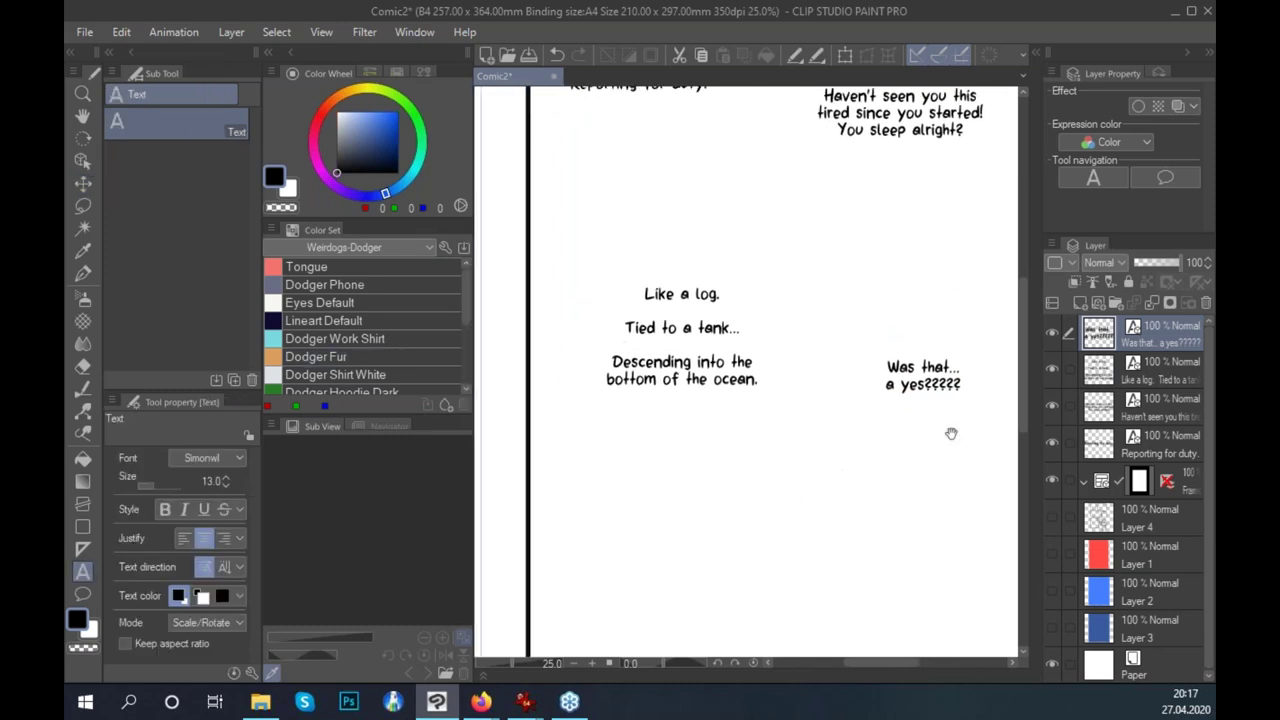
click(1162, 375)
mouse_move(857, 500)
mouse_down()
mouse_move(780, 520)
mouse_move(848, 517)
mouse_up()
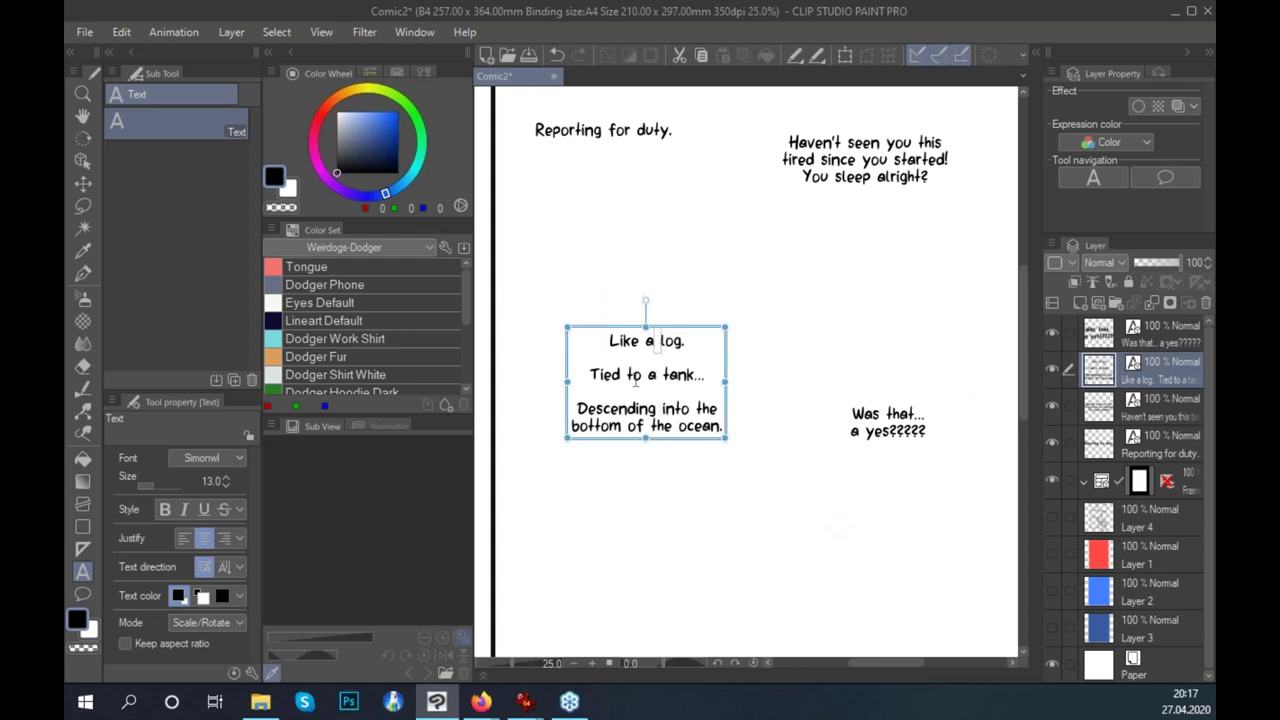
drag(1152, 382, 1081, 302)
key(k)
drag(660, 375, 884, 306)
drag(764, 411, 736, 403)
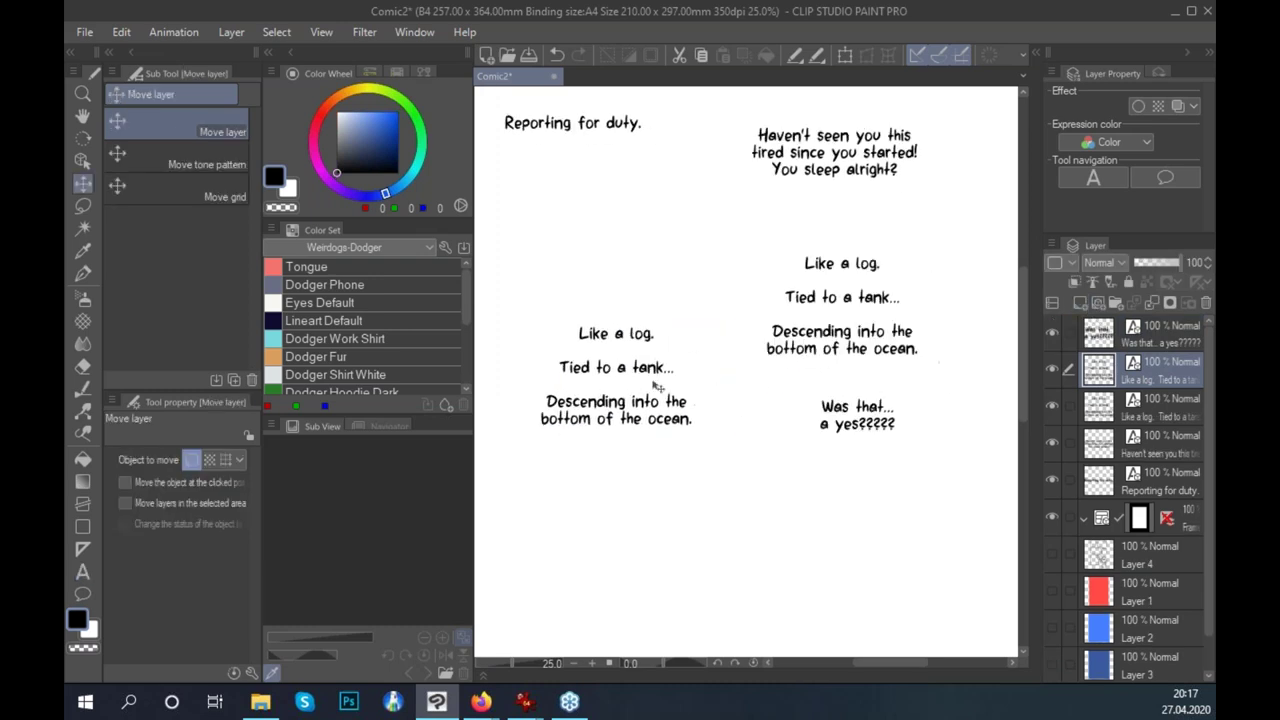
Remove the blank lines from the copied text so it forms one four-line block, and move it slightly down.
click(84, 573)
click(886, 280)
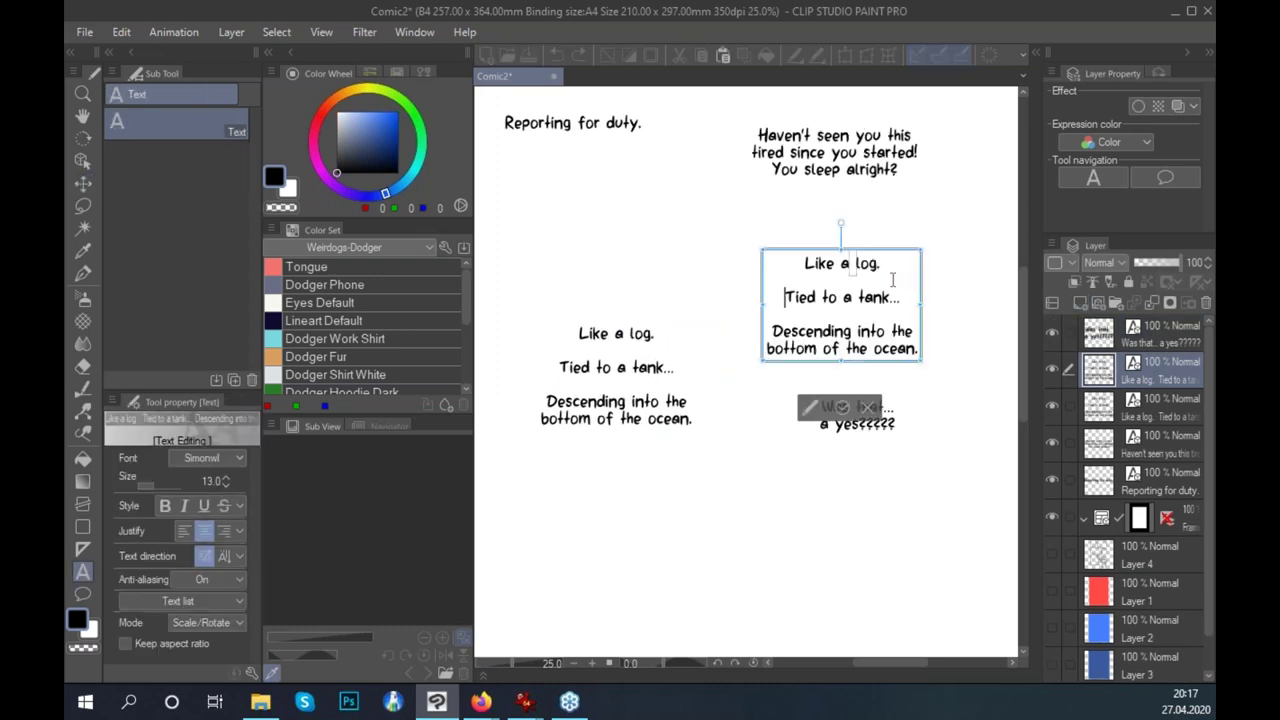
key(Delete)
key(BackSpace)
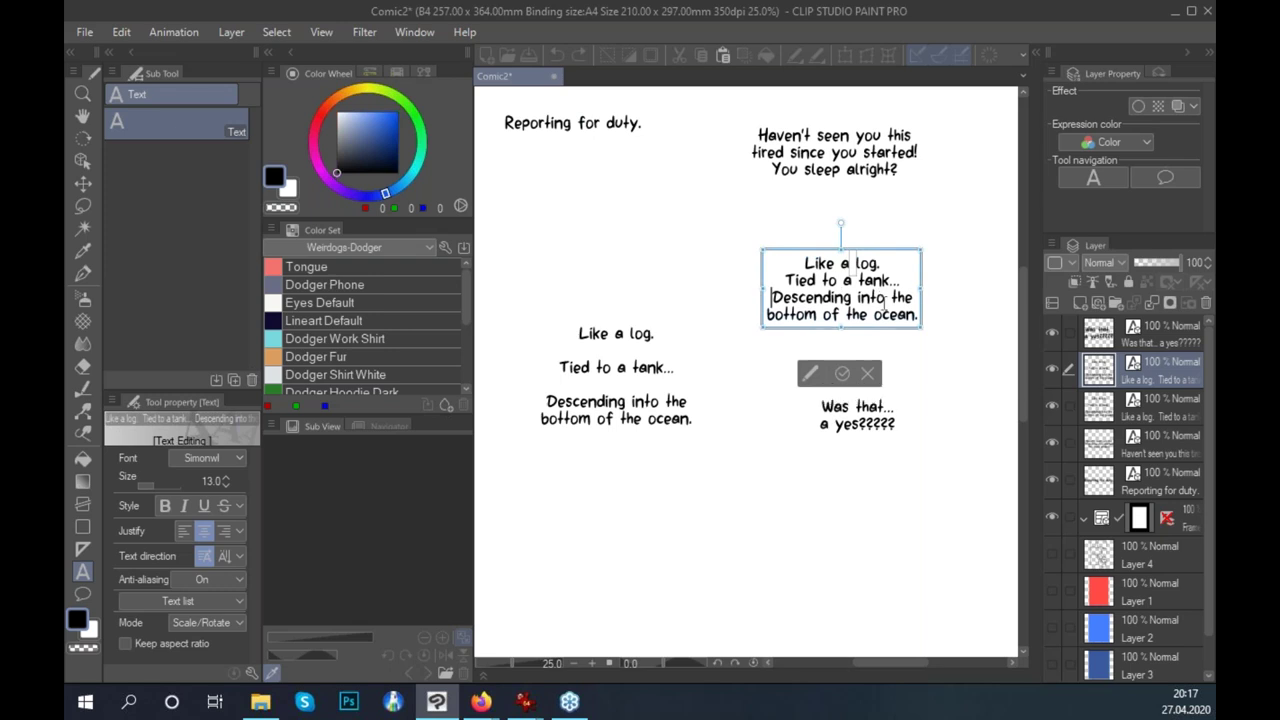
click(840, 376)
key(k)
drag(877, 320, 884, 350)
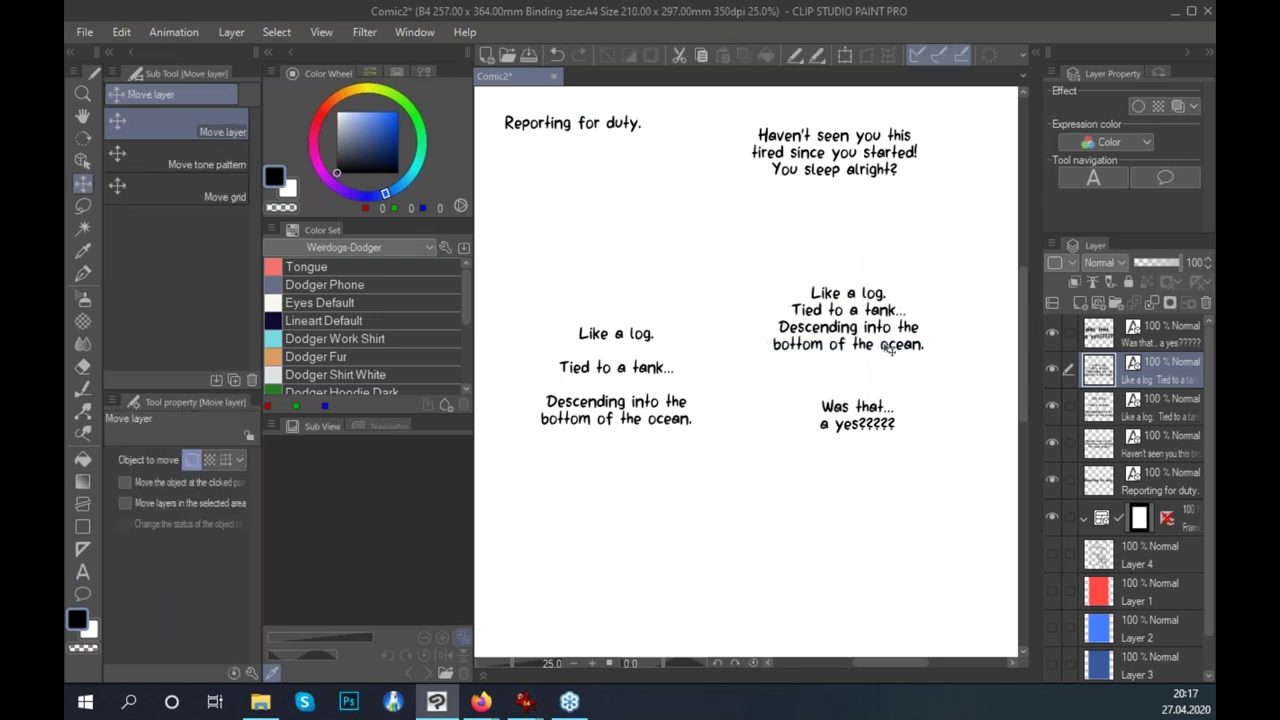
Take "Like a log." and its blank lines out of the original text and paste that line as a separate text above it.
click(1172, 418)
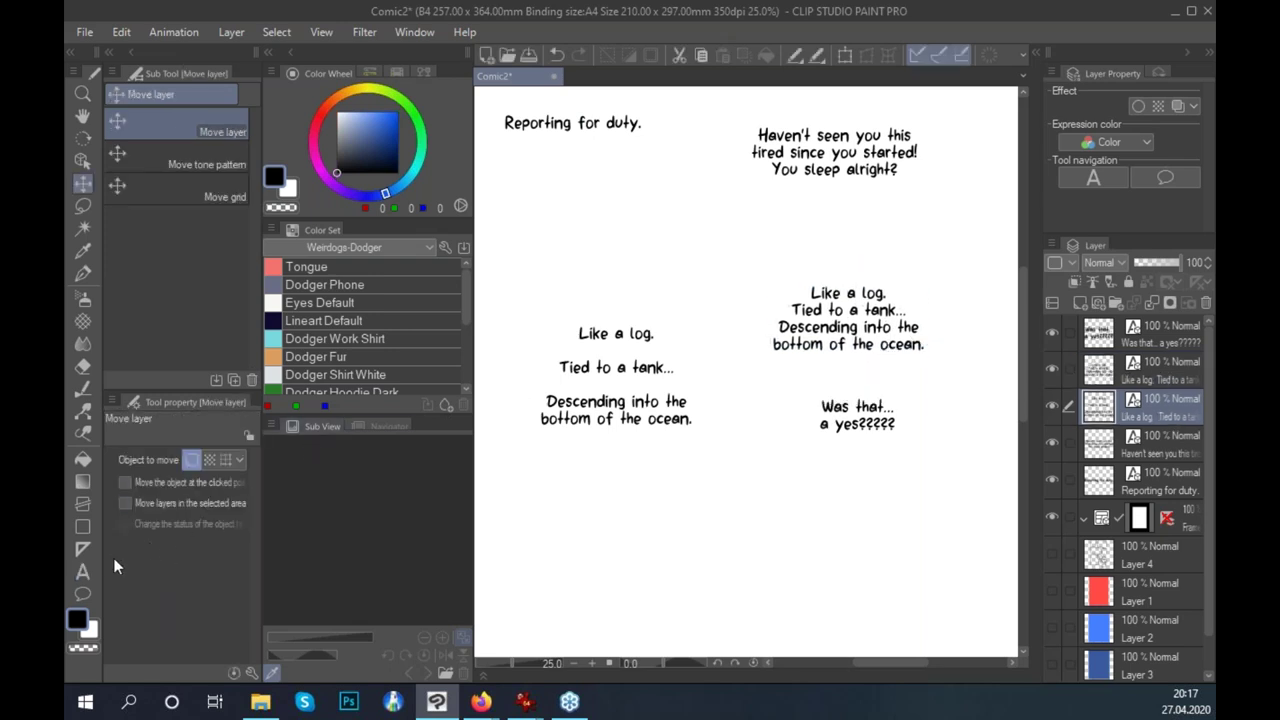
click(83, 572)
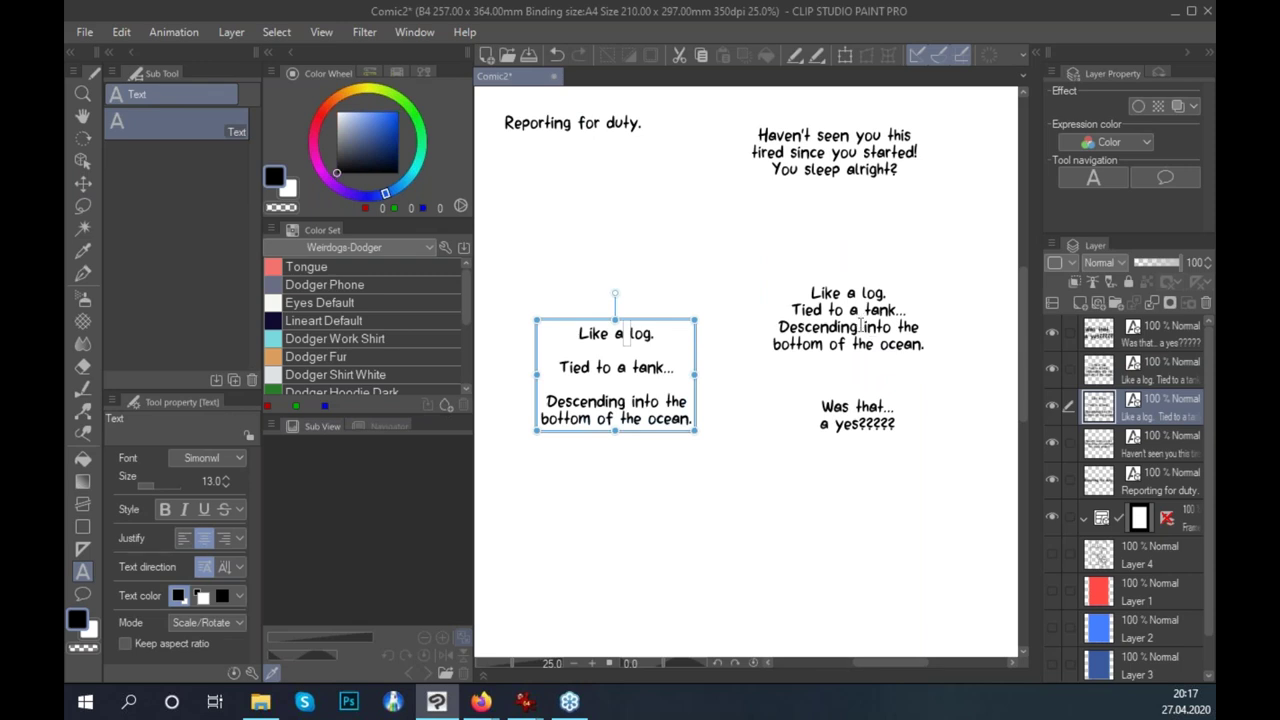
drag(664, 334, 546, 342)
key(ctrl+c)
click(630, 344)
key(BackSpace)
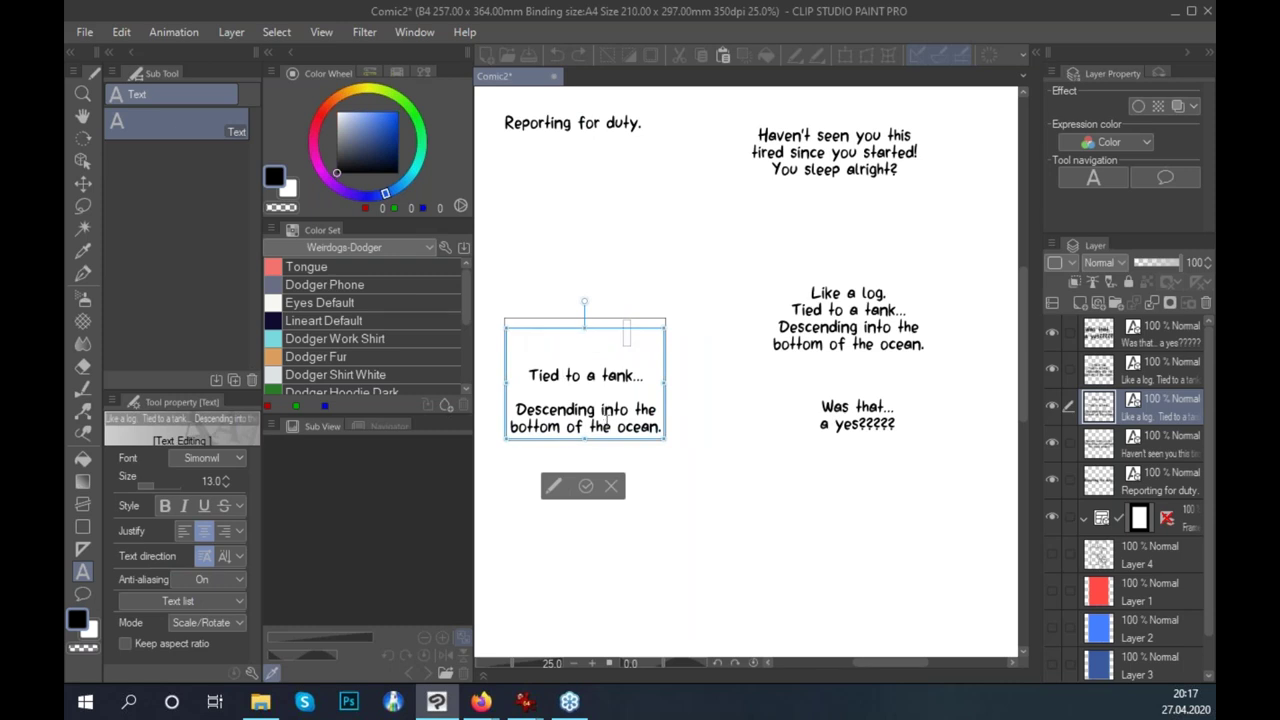
key(Delete)
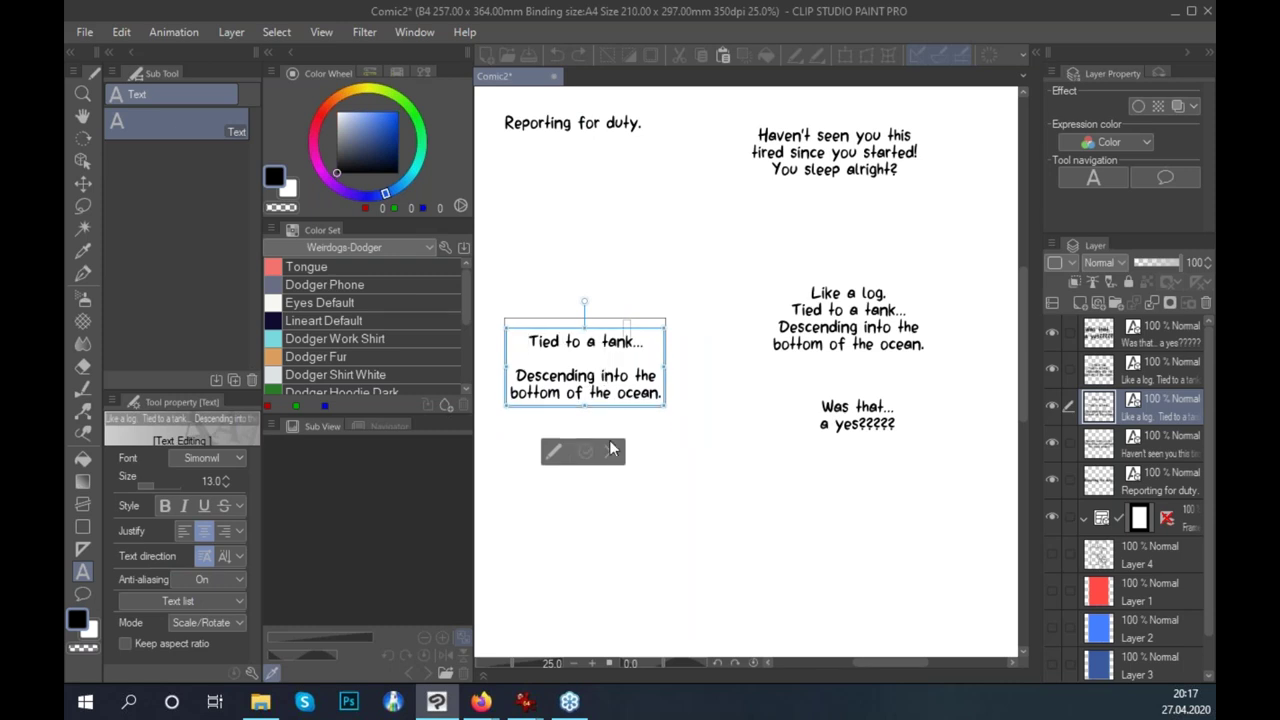
click(588, 457)
click(575, 251)
key(ctrl+v)
click(610, 318)
Cut "Tied to a tank…" out of the original text and remove the blank lines before "Descending".
click(641, 338)
click(521, 333)
key(ctrl+x)
key(Delete)
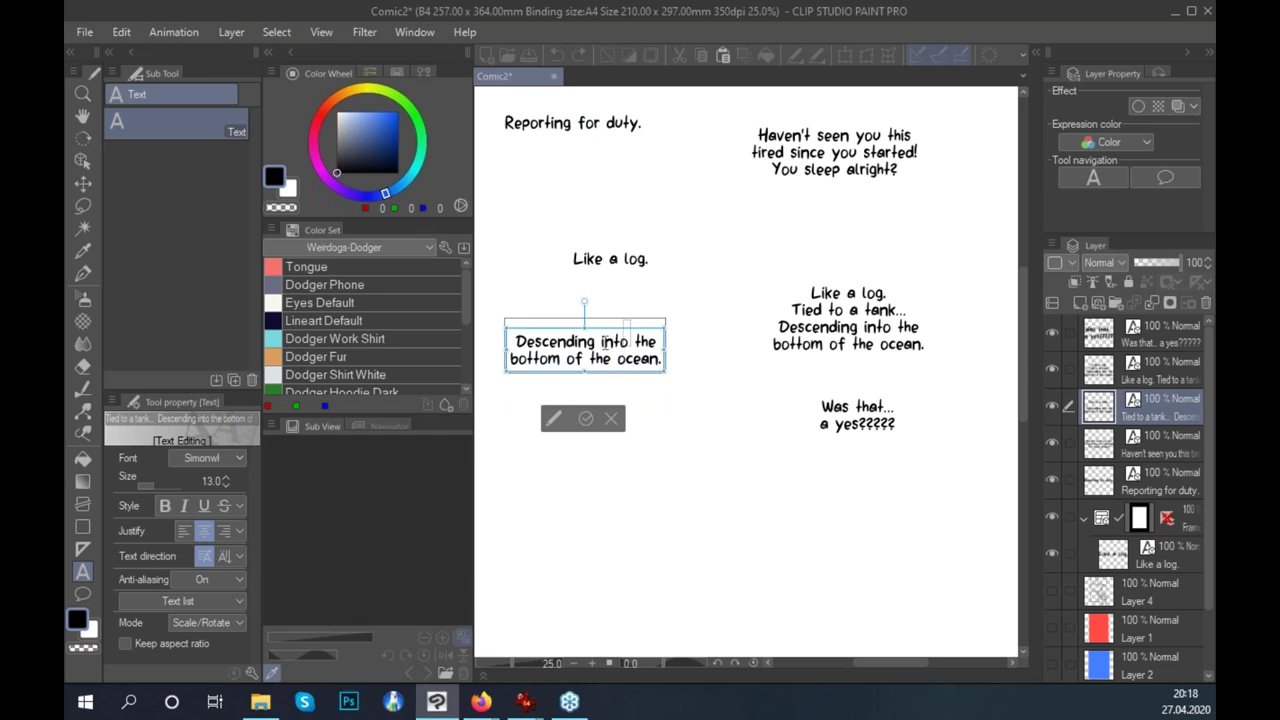
Rebreak the remaining text as "Descending / into the bottom / of the ocean." and move it to the right.
click(604, 342)
key(BackSpace)
key(Return)
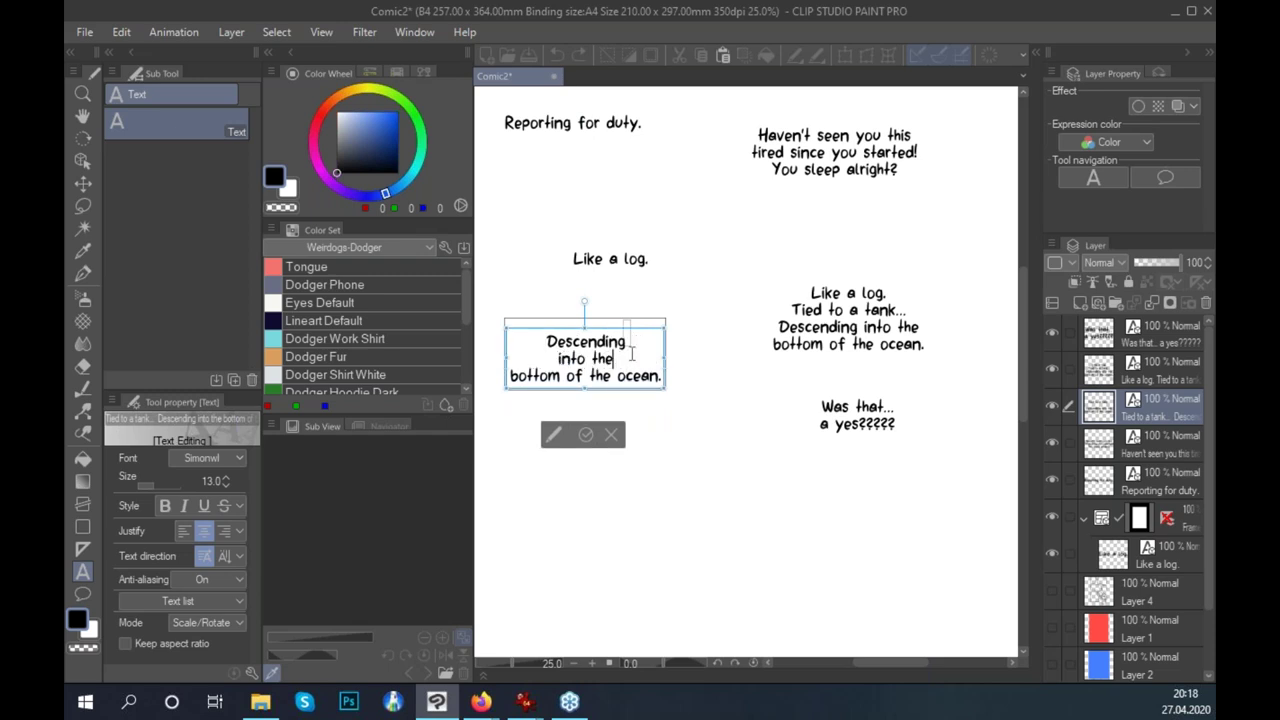
key(Delete)
click(627, 358)
key(Return)
click(572, 436)
key(k)
drag(596, 370, 703, 378)
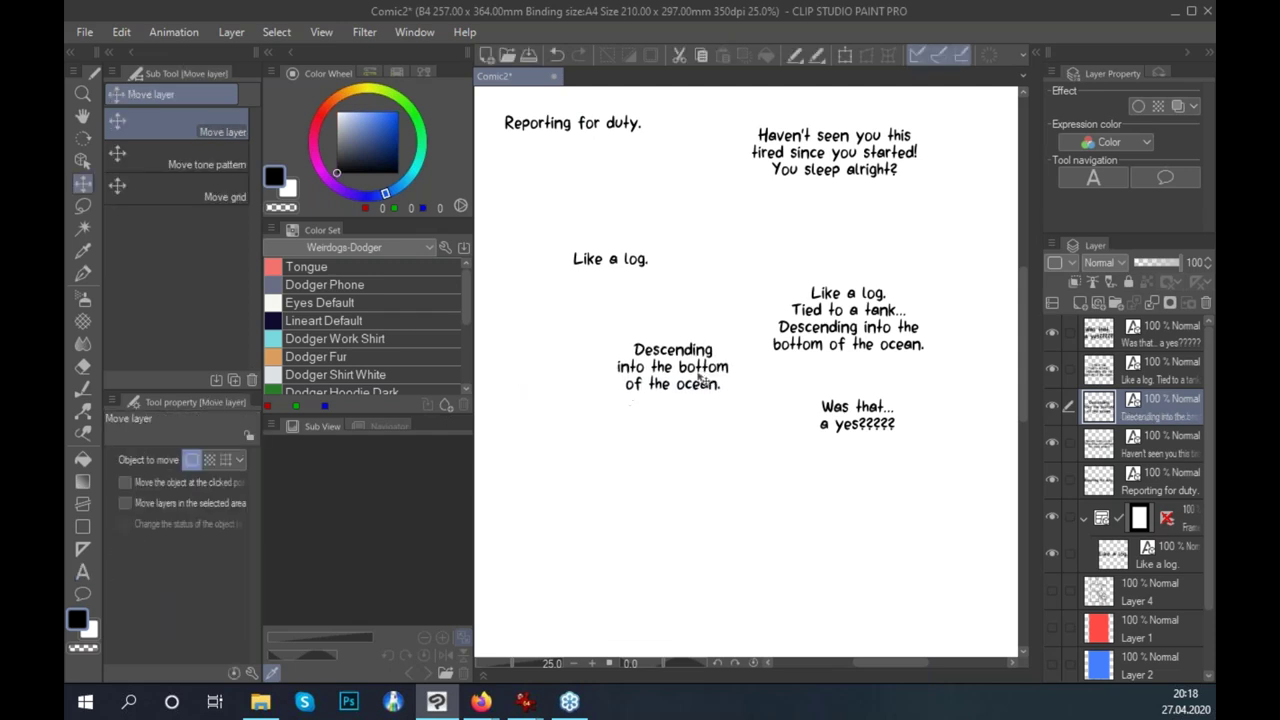
Paste "Tied to a tank…" as a separate text broken before "a tank…", and place it just under "Like a log.".
click(82, 571)
click(591, 304)
key(ctrl+v)
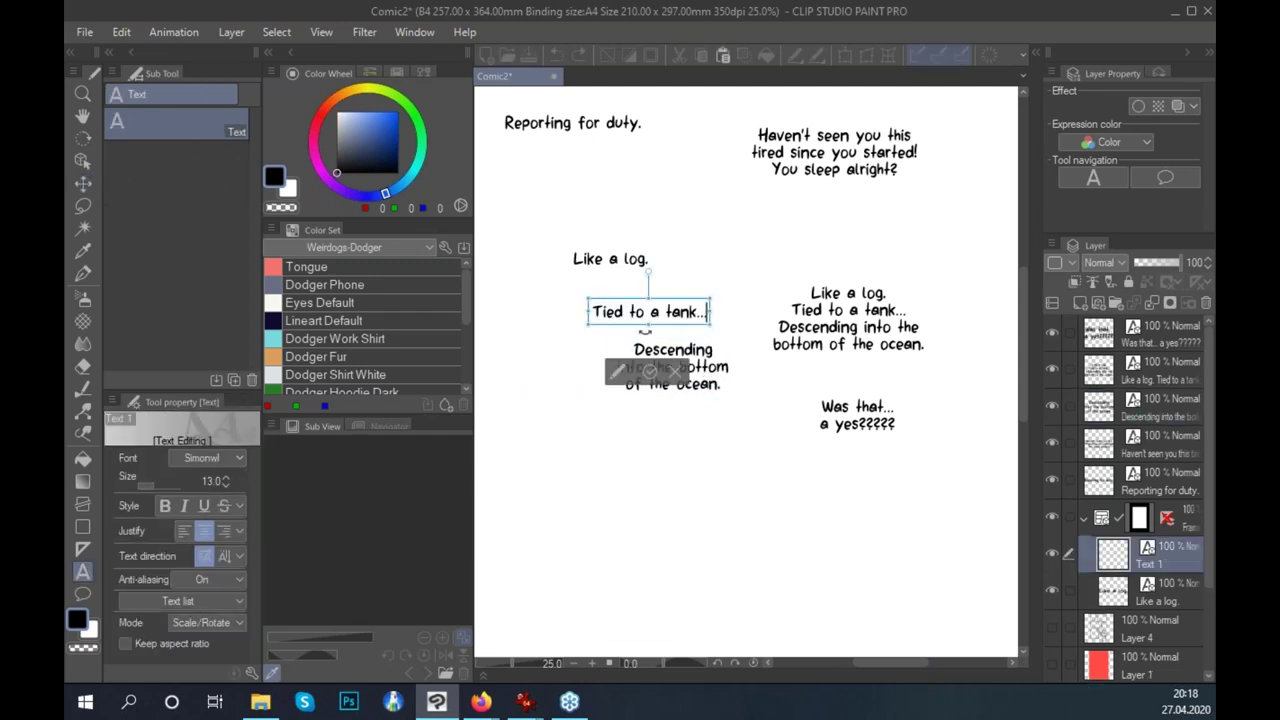
key(Return)
key(k)
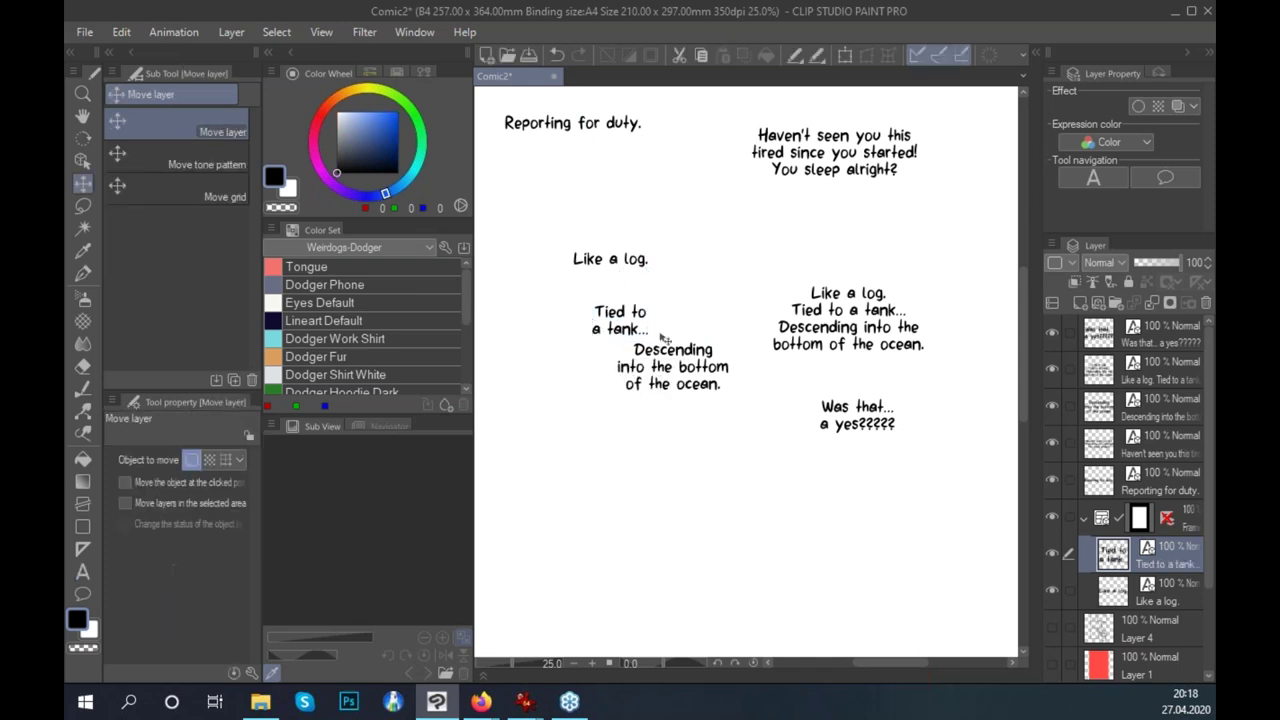
drag(660, 314, 660, 316)
Move the "Tied to a tank…" and "Like a log." layers below the "Descending" layer, and shift all three texts down and left together.
ctrl+click(1166, 599)
drag(1166, 599, 1170, 437)
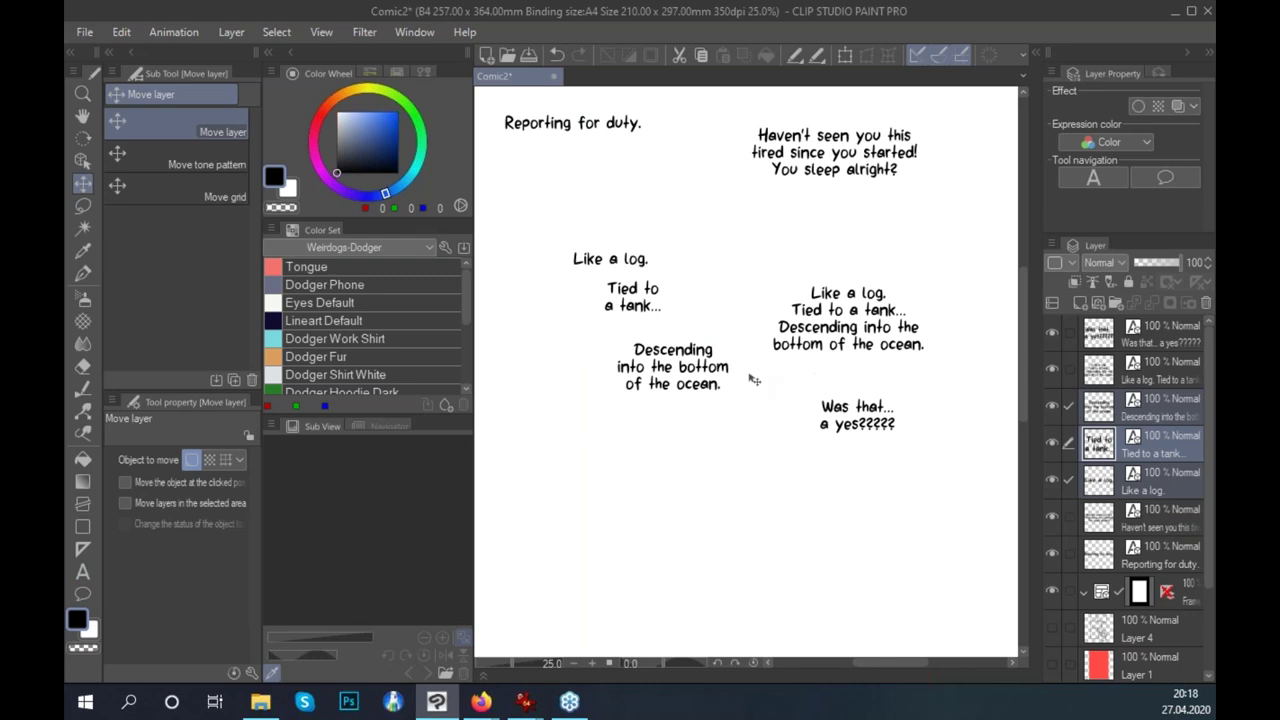
drag(726, 388, 687, 450)
Move the four-line "Like a log." text block slightly to the left.
click(1177, 411)
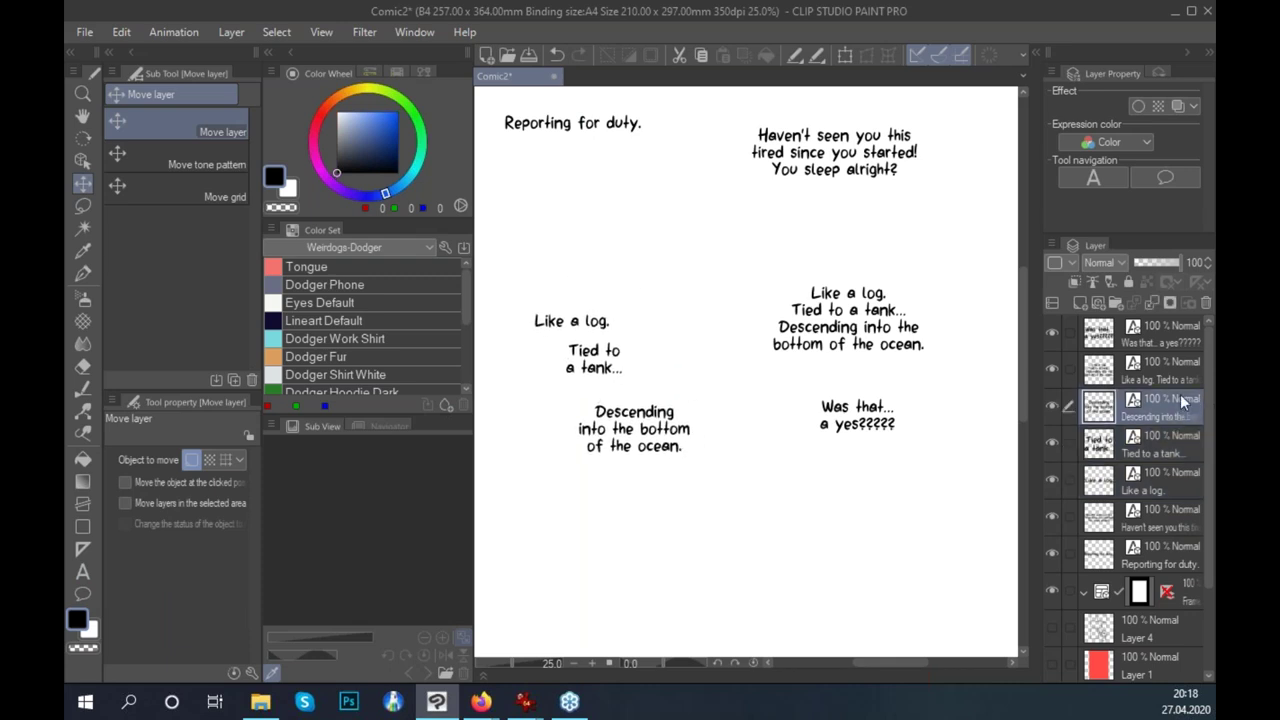
click(1161, 370)
drag(935, 371, 893, 373)
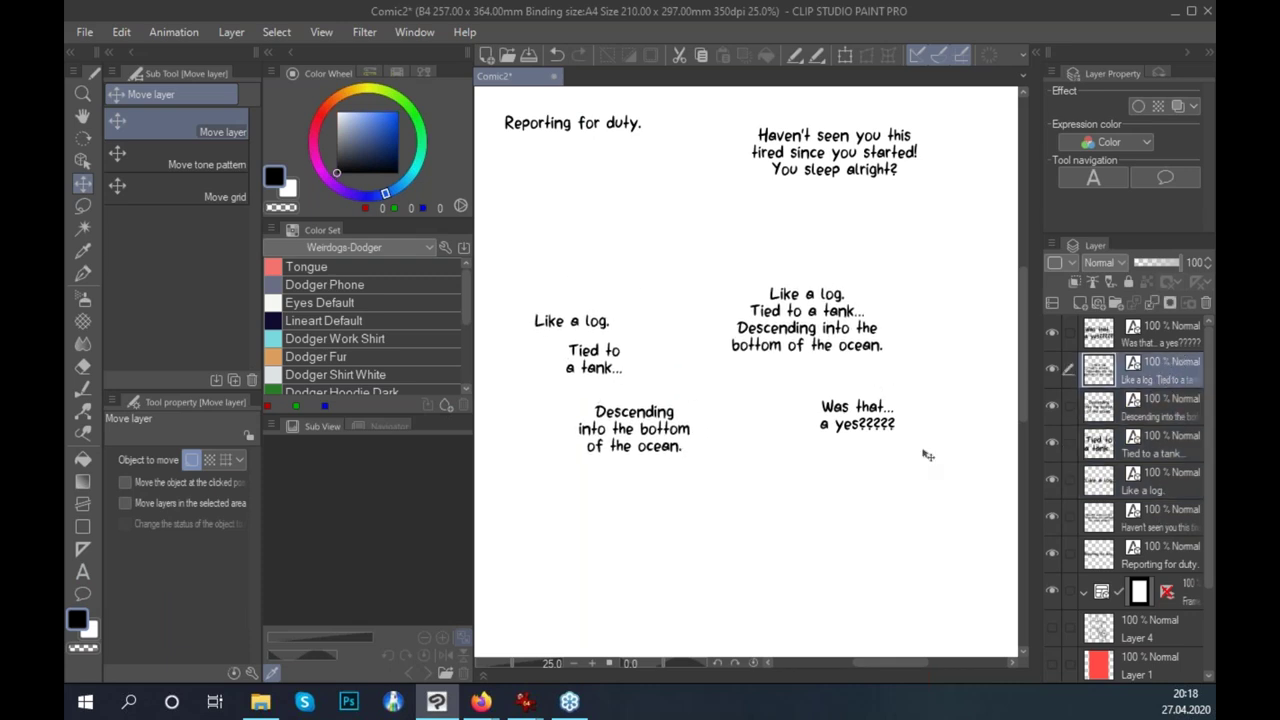
Hide the "Was that…" text and, on a new layer, ink linked balloons around the three split texts and one tailed balloon around the four-line block.
click(1056, 332)
click(1082, 303)
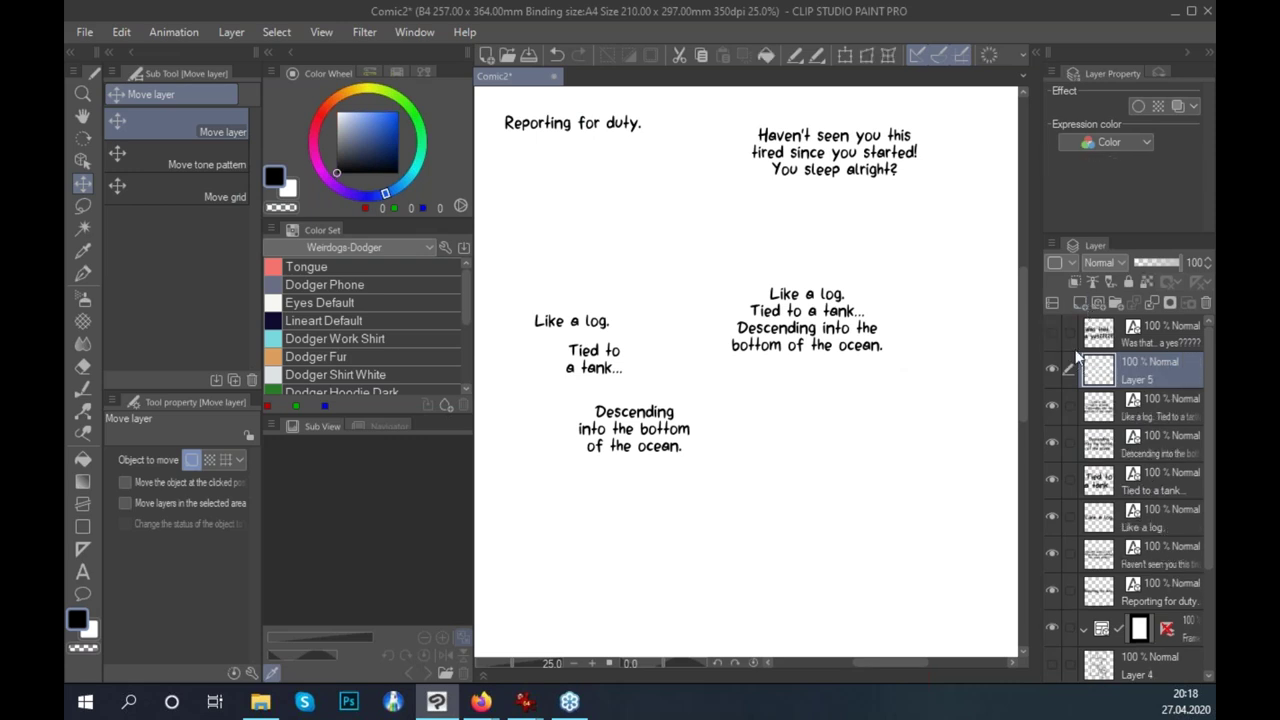
click(87, 277)
mouse_move(603, 390)
mouse_down()
mouse_move(555, 434)
mouse_move(690, 468)
mouse_move(655, 390)
mouse_up()
mouse_move(568, 340)
mouse_down()
mouse_move(615, 369)
mouse_move(597, 382)
mouse_move(621, 386)
mouse_move(628, 318)
mouse_move(567, 308)
mouse_move(583, 337)
mouse_up()
drag(649, 478, 670, 480)
mouse_move(840, 268)
mouse_down()
mouse_move(881, 357)
mouse_move(848, 268)
mouse_up()
mouse_move(842, 375)
mouse_down()
mouse_move(843, 410)
mouse_move(856, 366)
mouse_up()
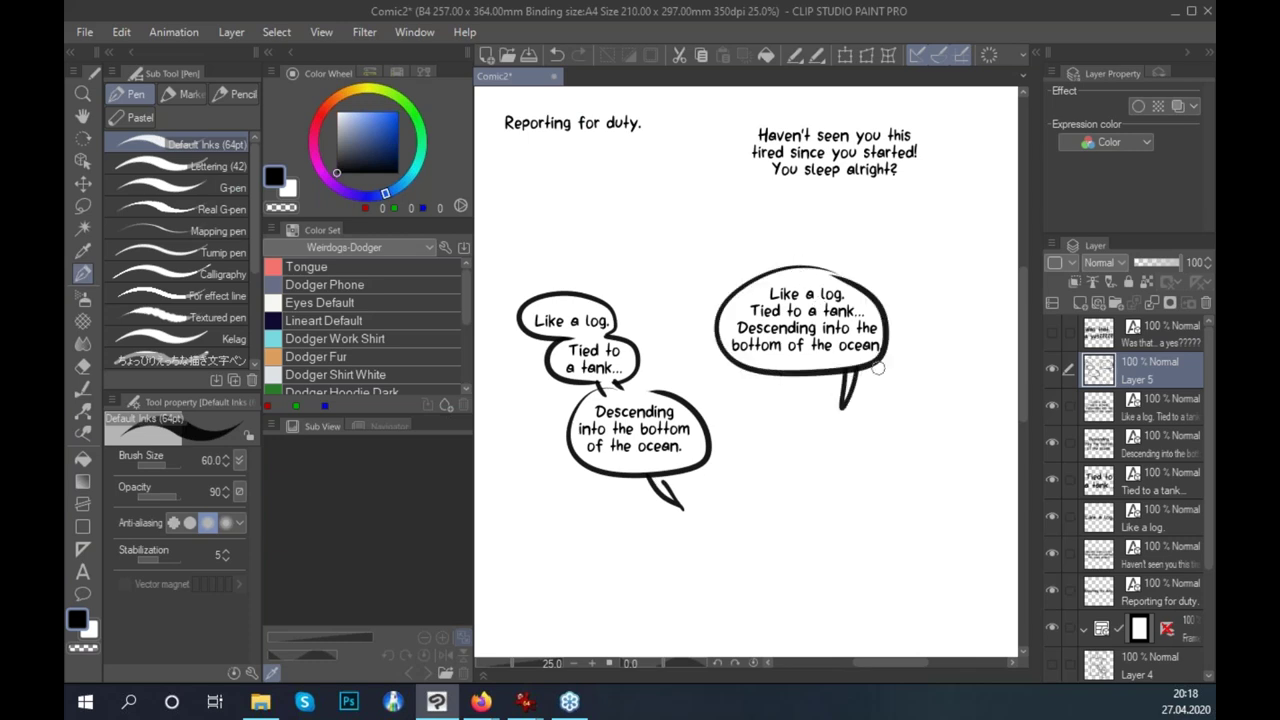
Lasso the single balloon around the four-line text block, delete it and clear the selection.
scroll(877, 368, up, 1)
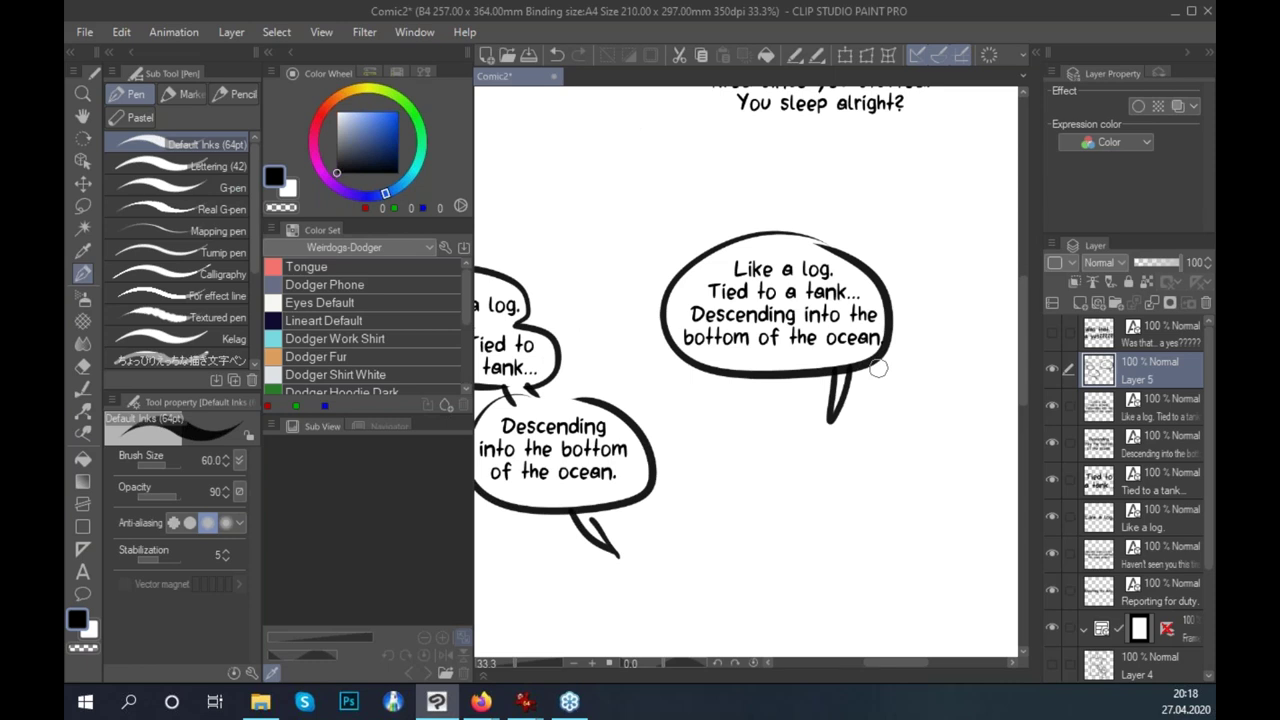
drag(771, 463, 876, 449)
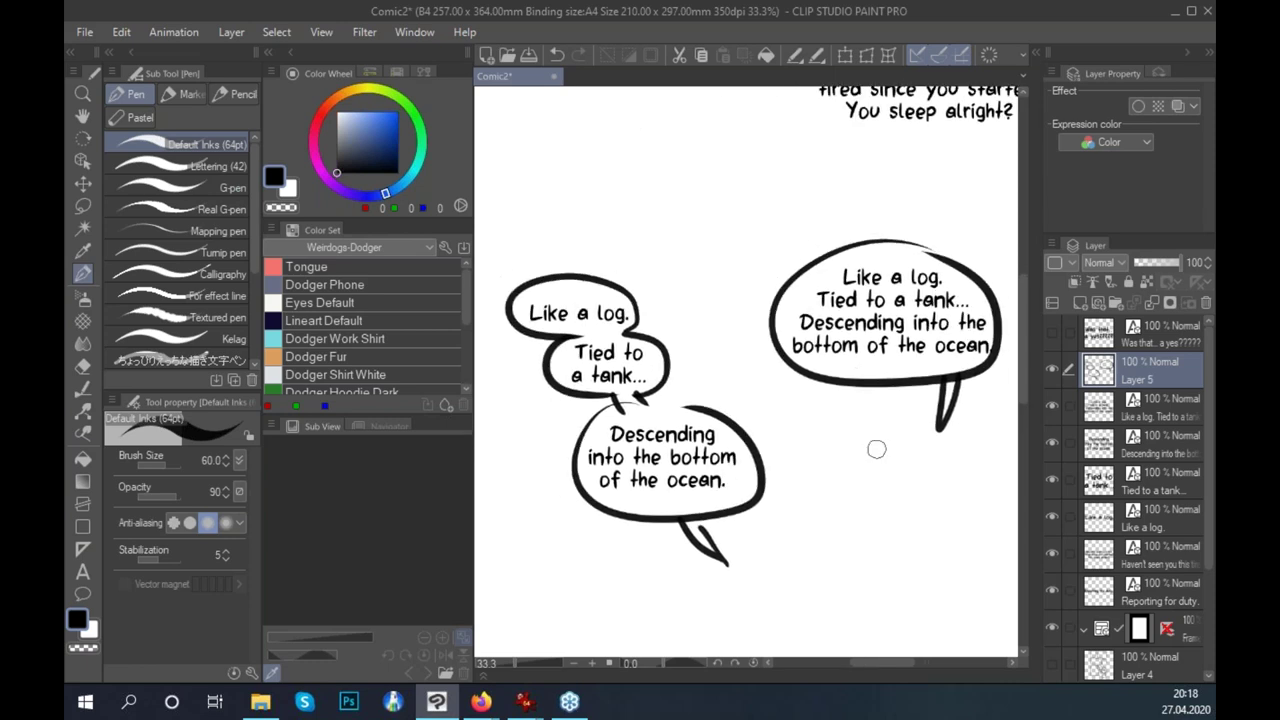
scroll(991, 469, down, 1)
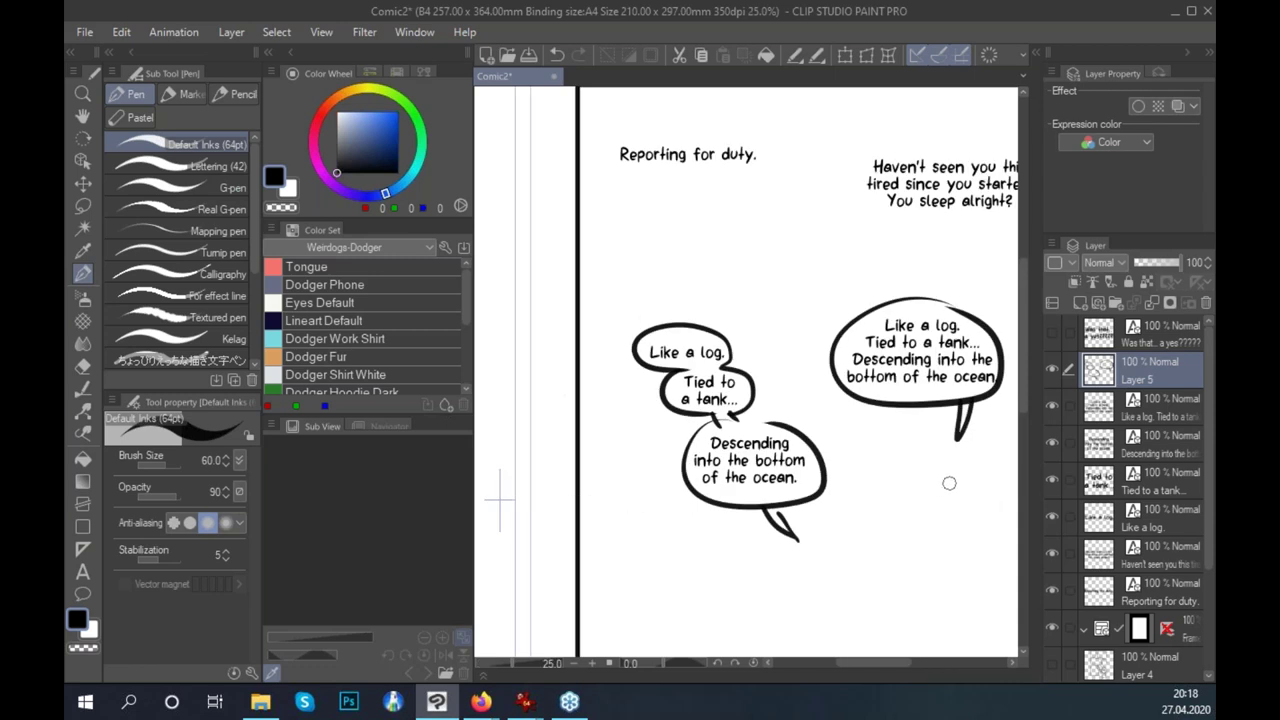
drag(928, 497, 849, 475)
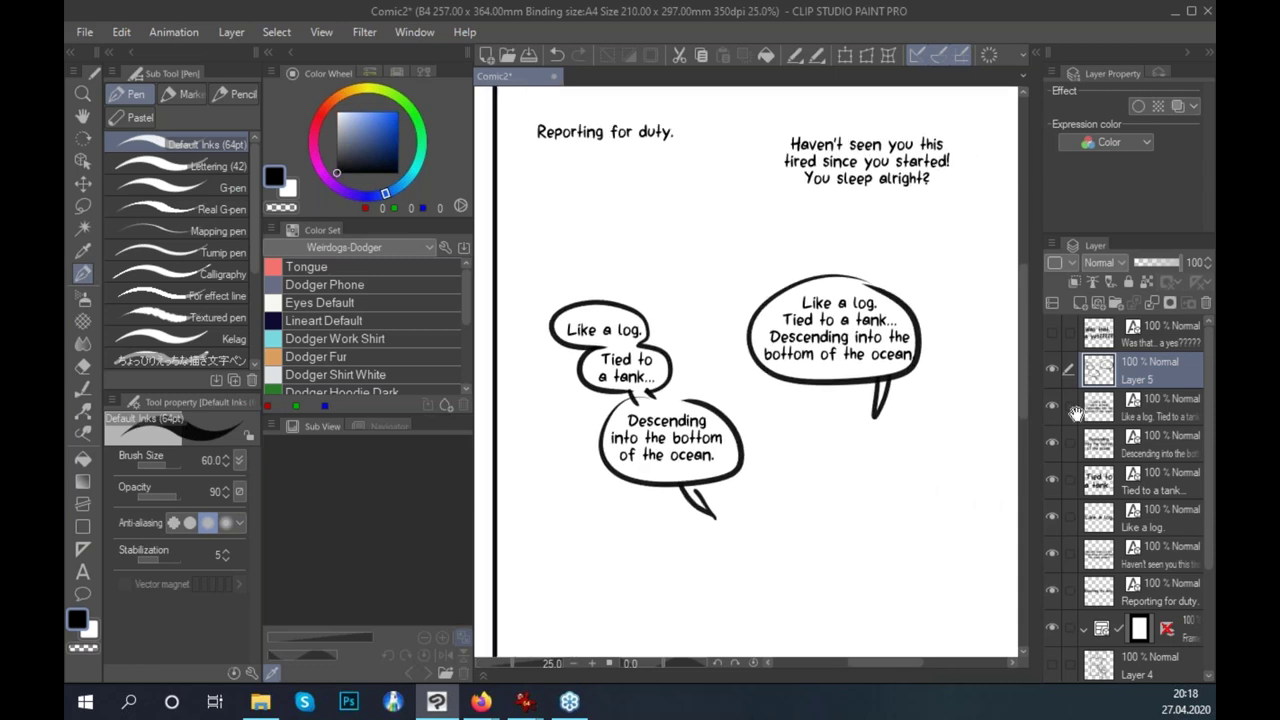
key(m)
mouse_move(911, 423)
mouse_down()
mouse_move(866, 466)
mouse_move(905, 430)
mouse_up()
key(Delete)
key(ctrl+d)
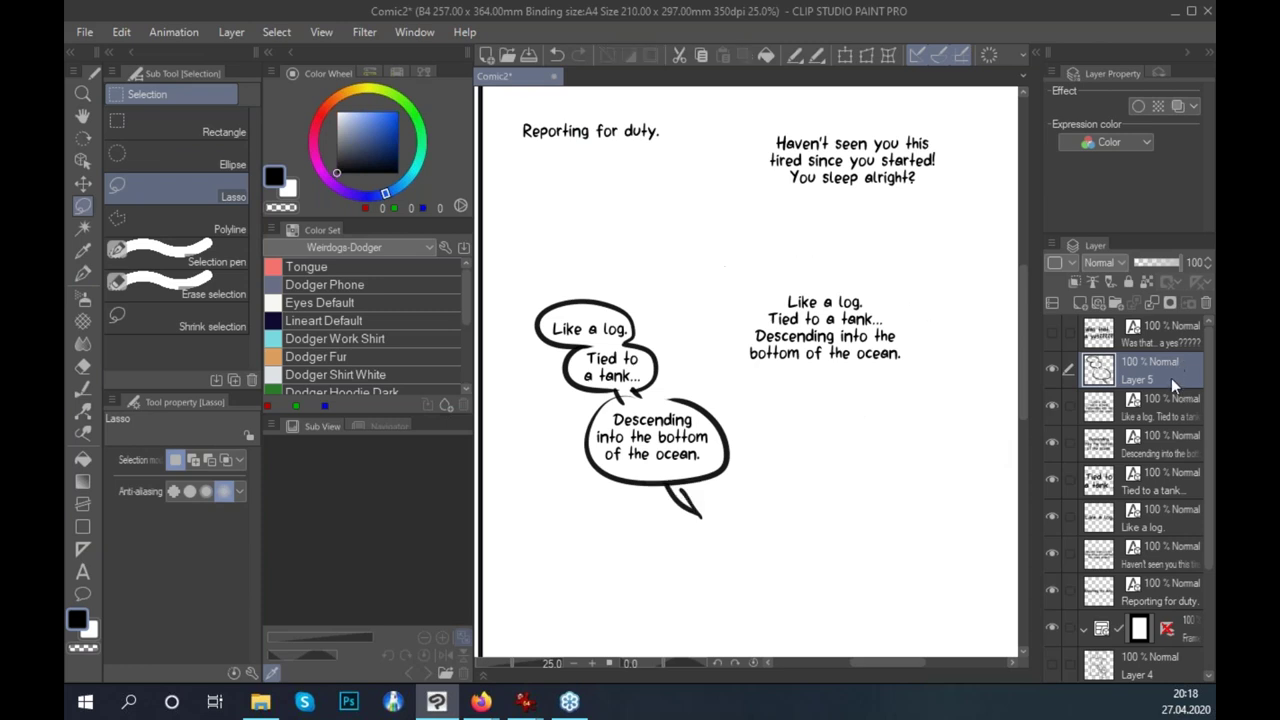
Add a new raster layer inside the frame folder.
key(ctrl+0)
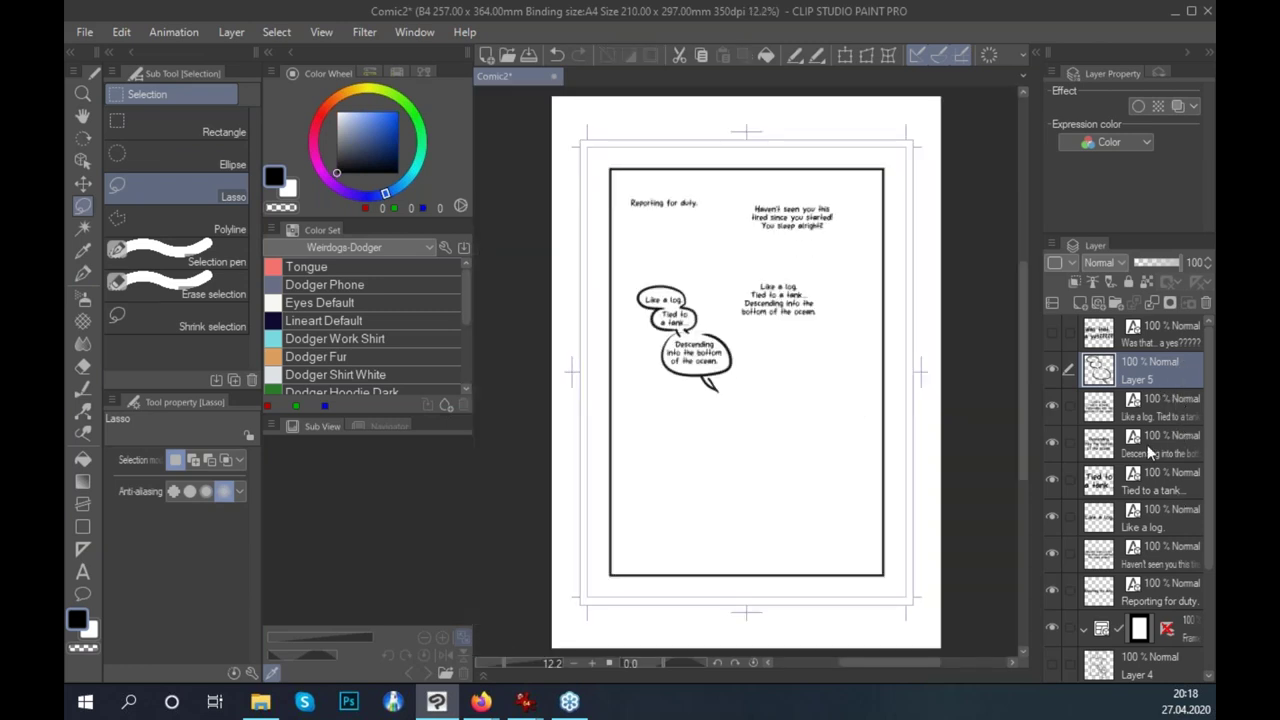
scroll(1190, 630, down, 2)
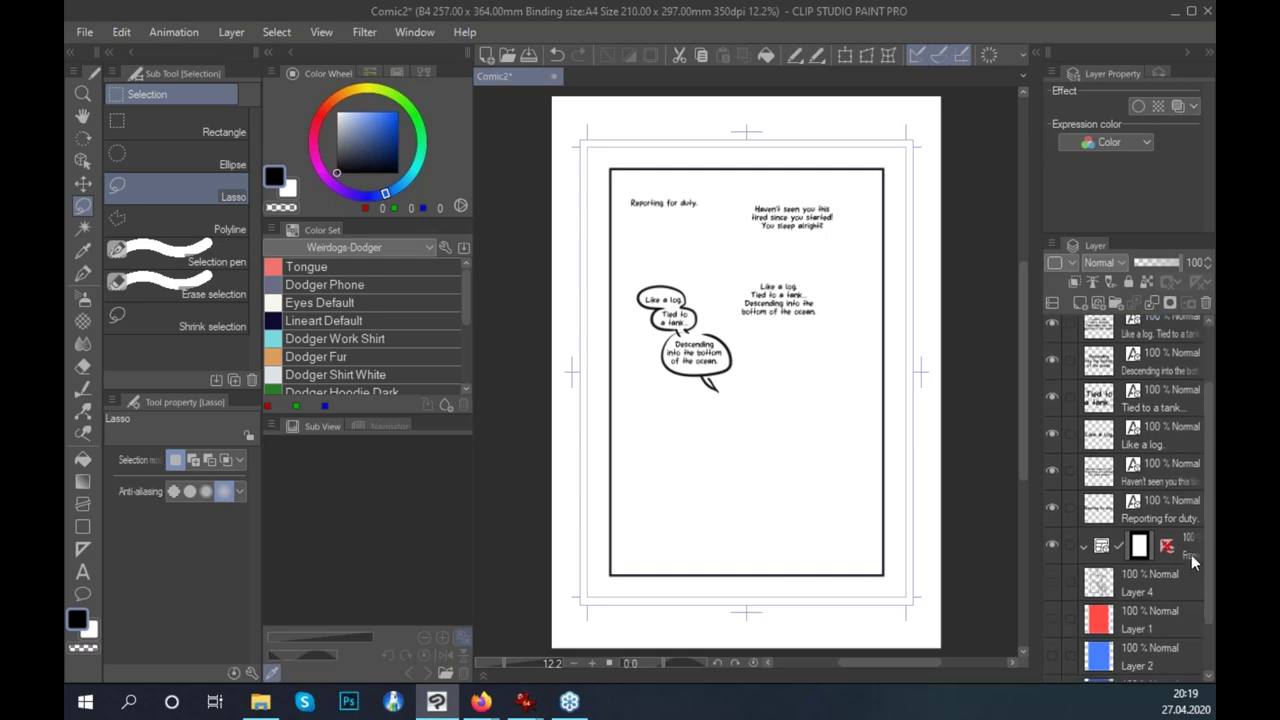
click(1191, 556)
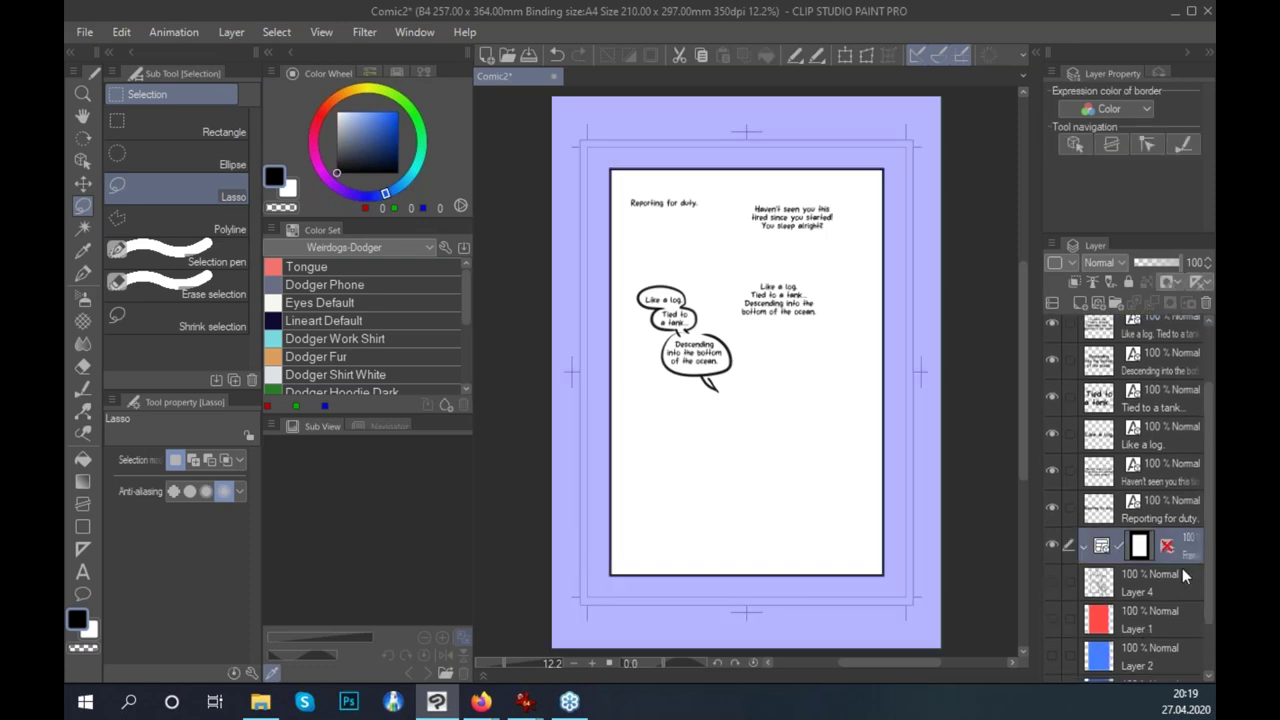
click(1080, 303)
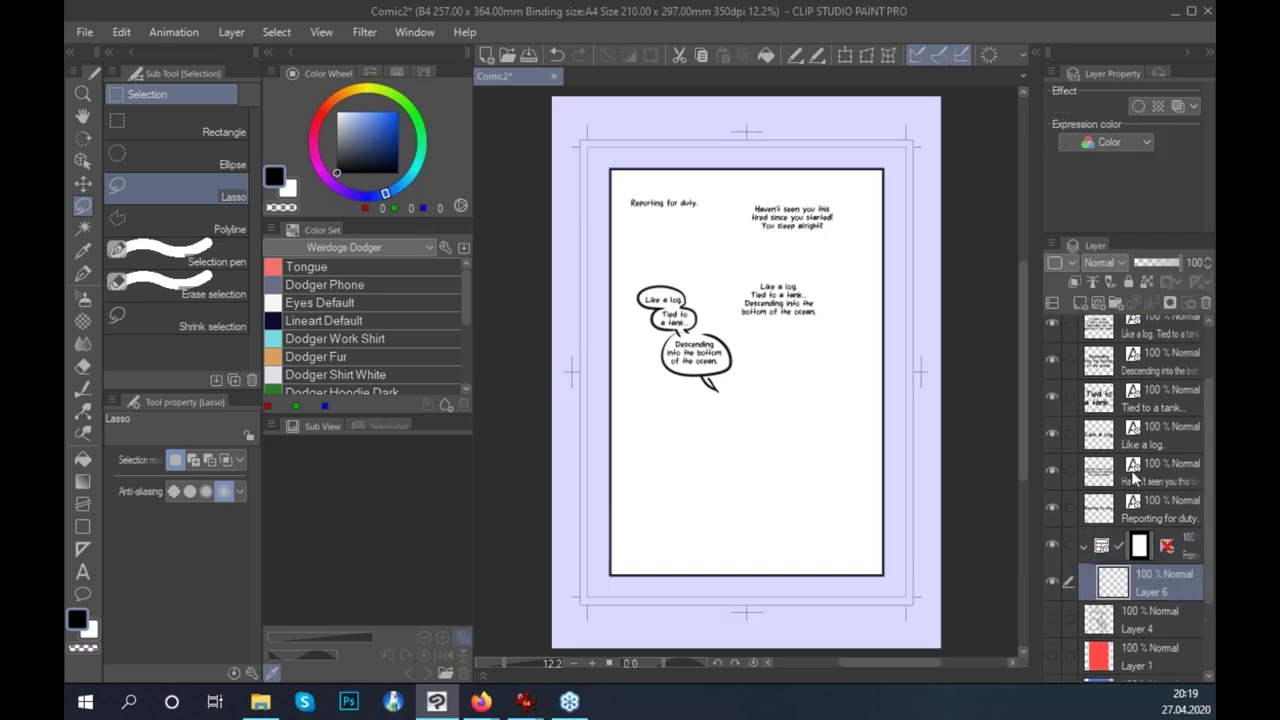
Choose a bright orange and, with the pen, sketch the first panel's border around the "Reporting for duty." text.
click(329, 103)
click(381, 111)
key(p)
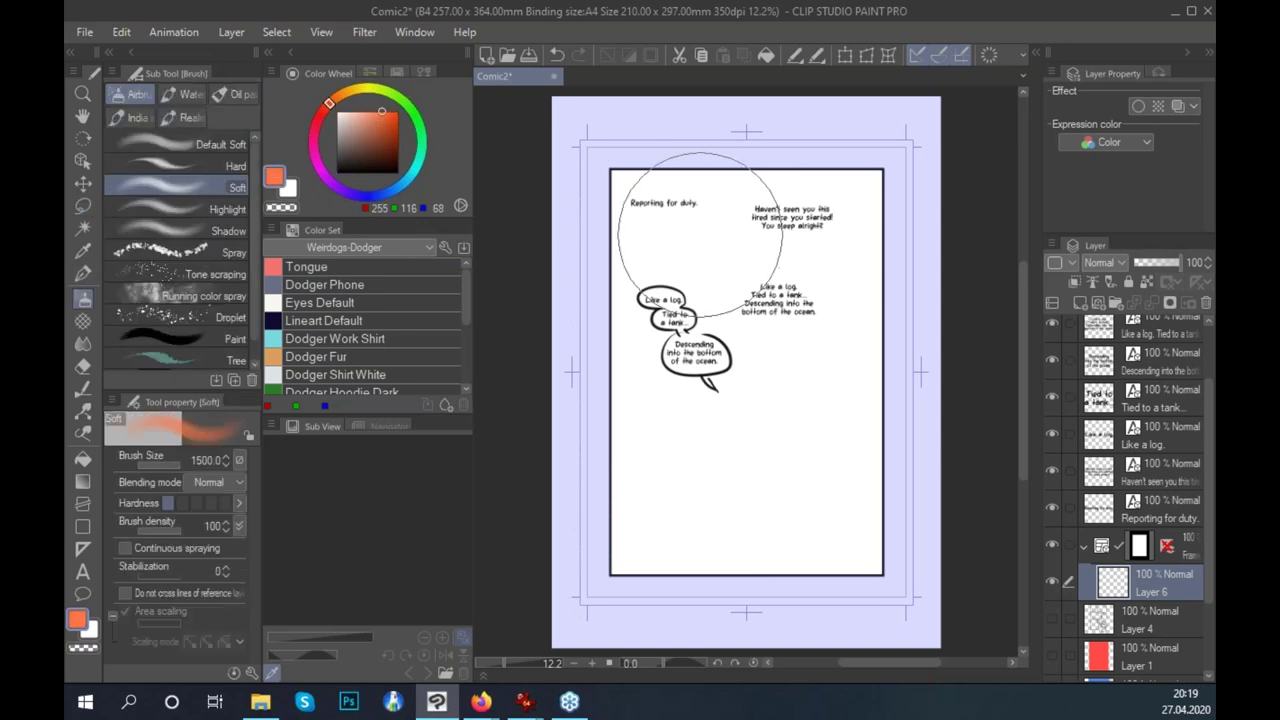
key(p)
mouse_move(617, 177)
mouse_down()
mouse_move(617, 242)
mouse_move(749, 248)
mouse_move(740, 188)
mouse_up()
key(ctrl+z)
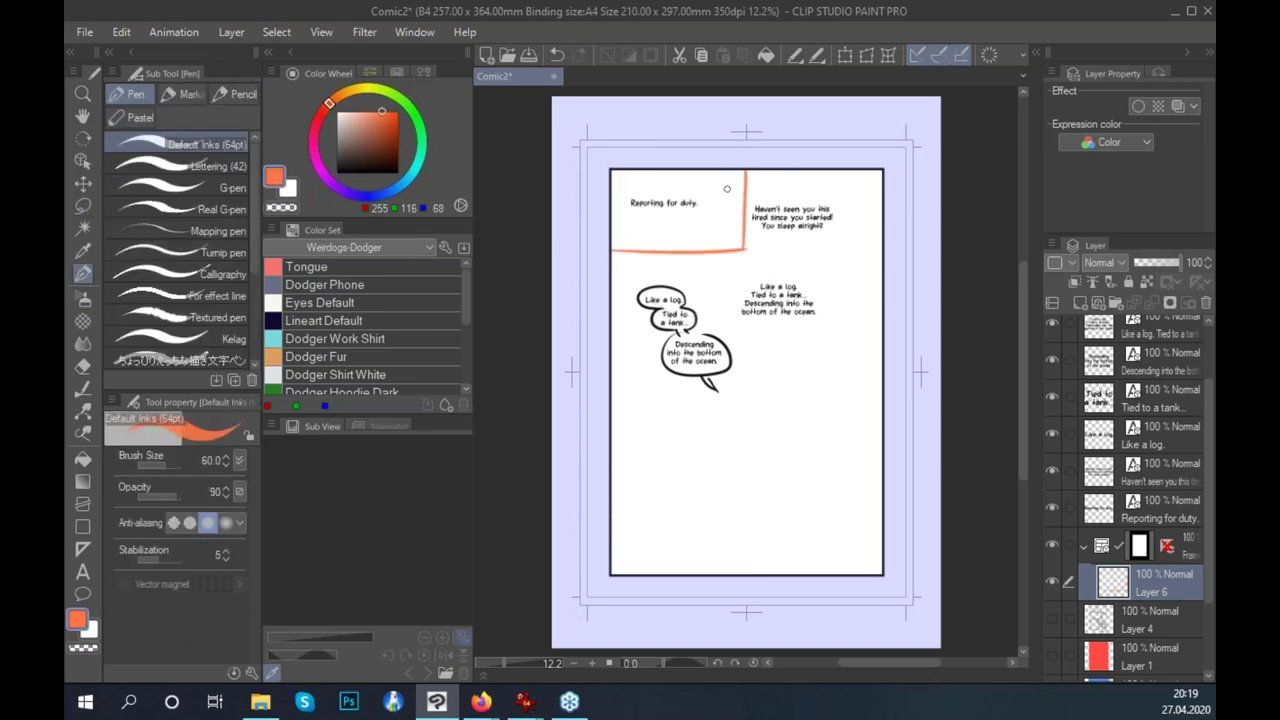
Sketch a round-headed stick figure and a curved shape in the first panel, and outline a taller second panel beside it.
drag(645, 190, 658, 229)
drag(645, 186, 660, 230)
drag(698, 186, 726, 218)
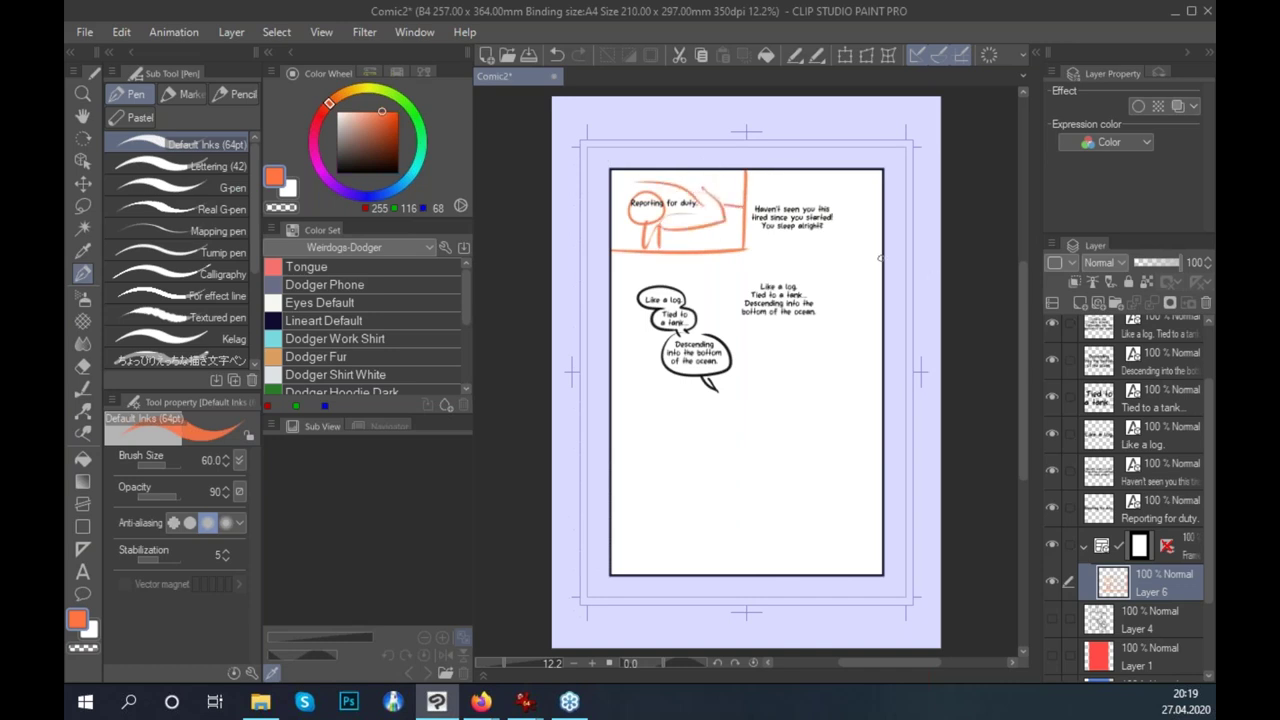
key(ctrl+z)
mouse_move(765, 172)
mouse_down()
mouse_move(764, 323)
mouse_move(837, 332)
mouse_move(878, 251)
mouse_up()
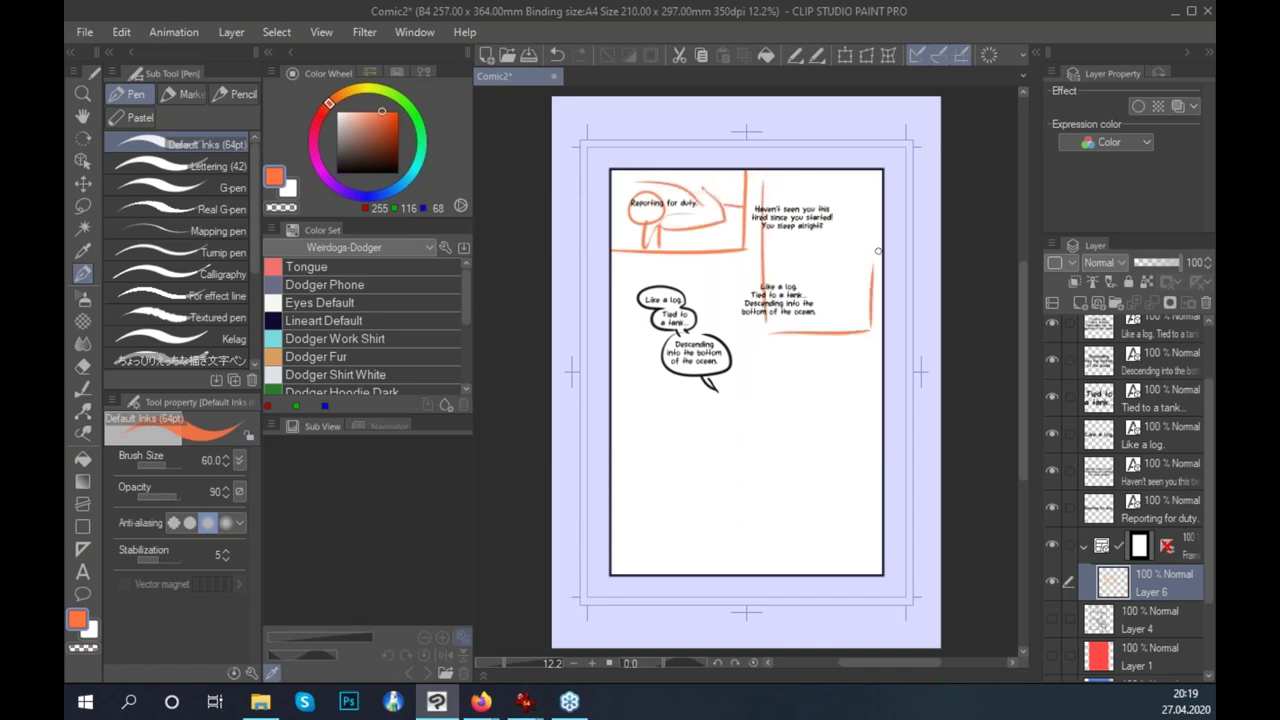
Select all dialogue text layers together with the balloon layer and move them down toward the lower half of the page.
scroll(1190, 495, up, 1)
click(1161, 561)
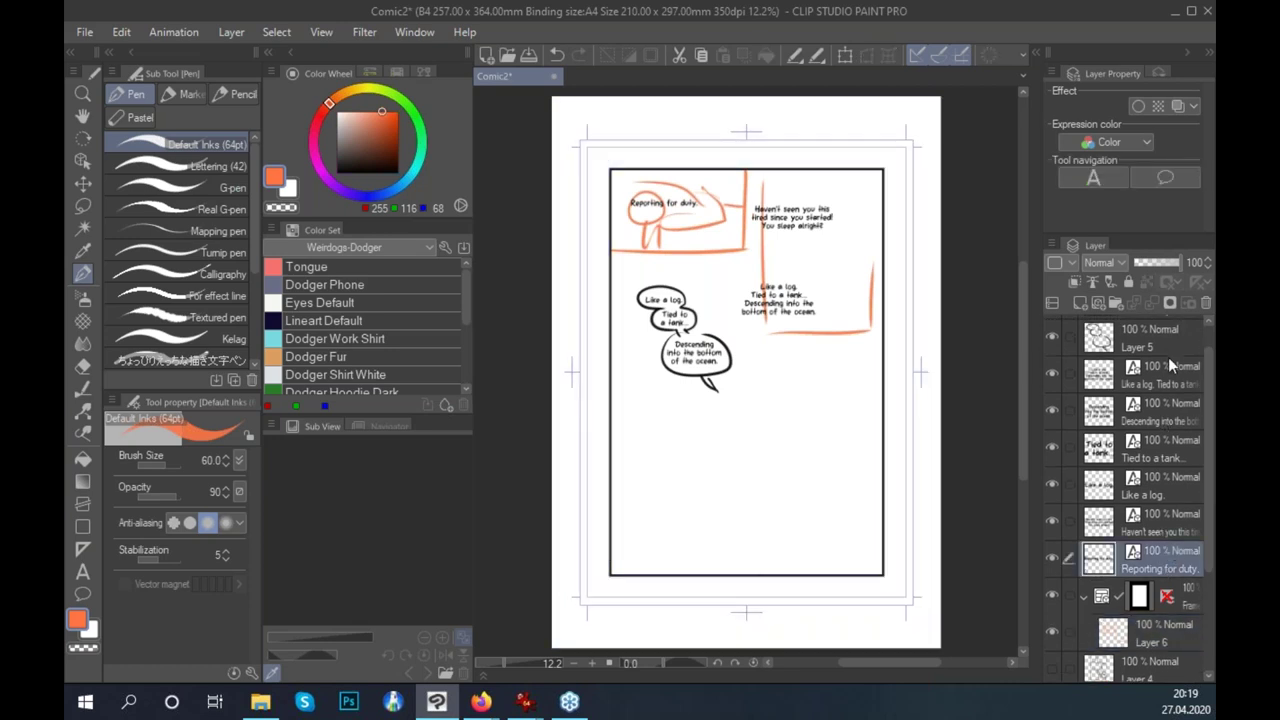
click(1175, 525)
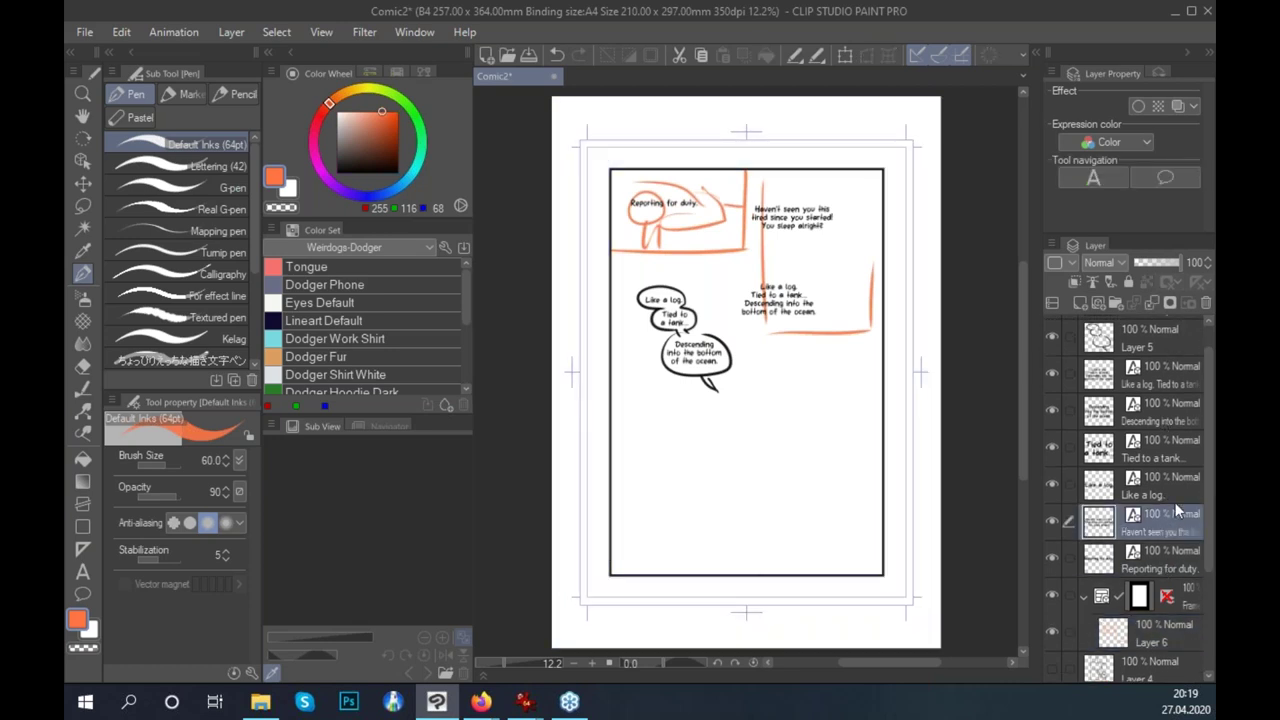
click(1171, 560)
shift+click(1150, 340)
key(k)
drag(825, 284, 839, 435)
Move the "Reporting for duty." text to the top of the second panel and wrap it onto two lines.
click(1172, 558)
drag(680, 355, 820, 202)
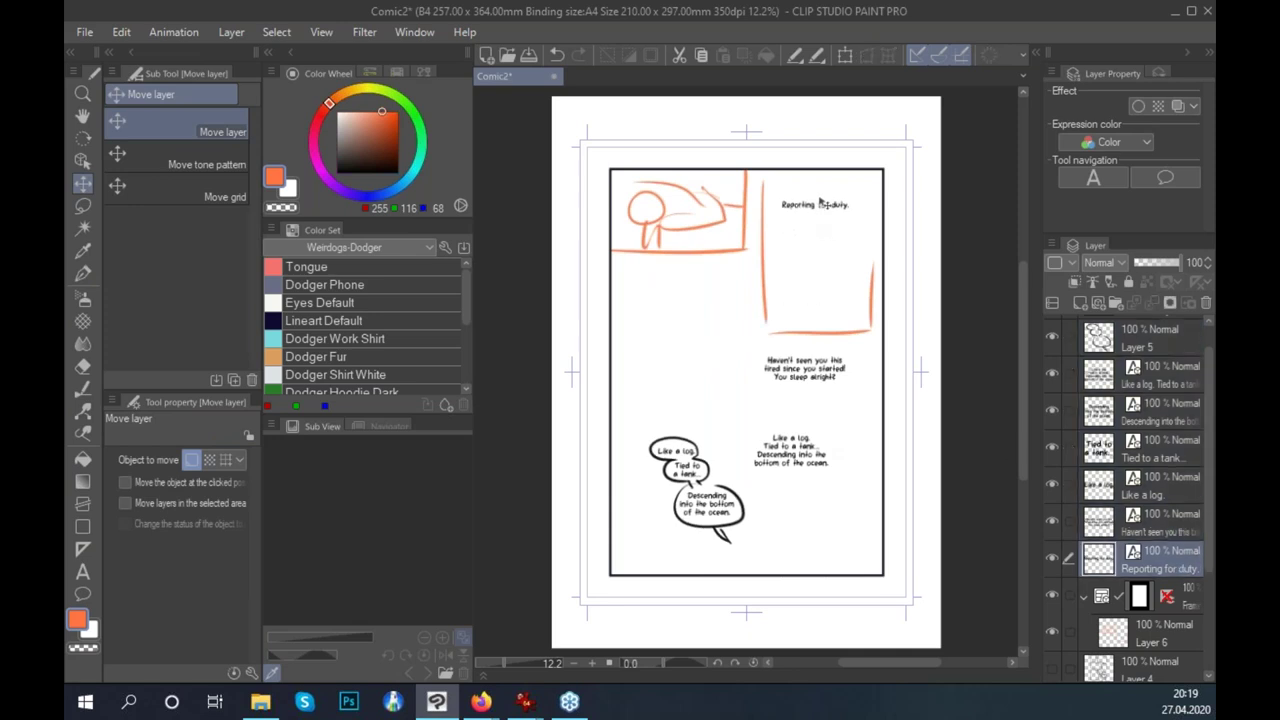
click(84, 571)
drag(852, 206, 826, 206)
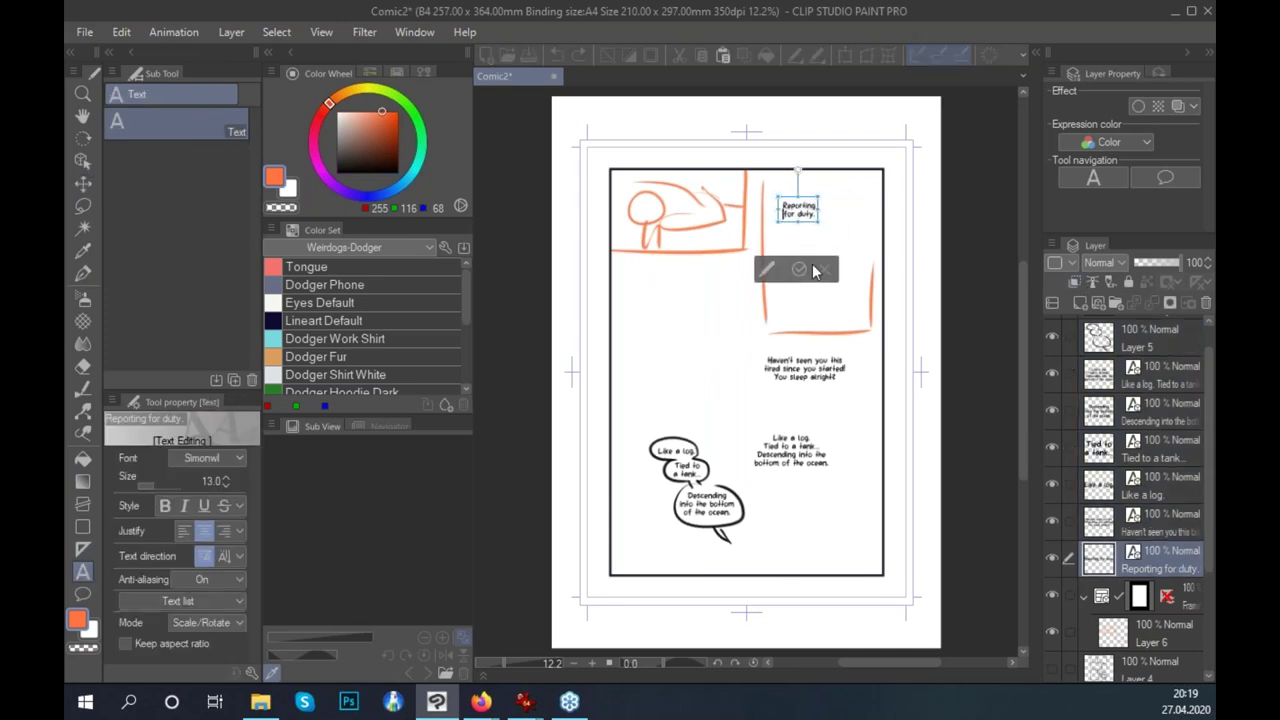
key(k)
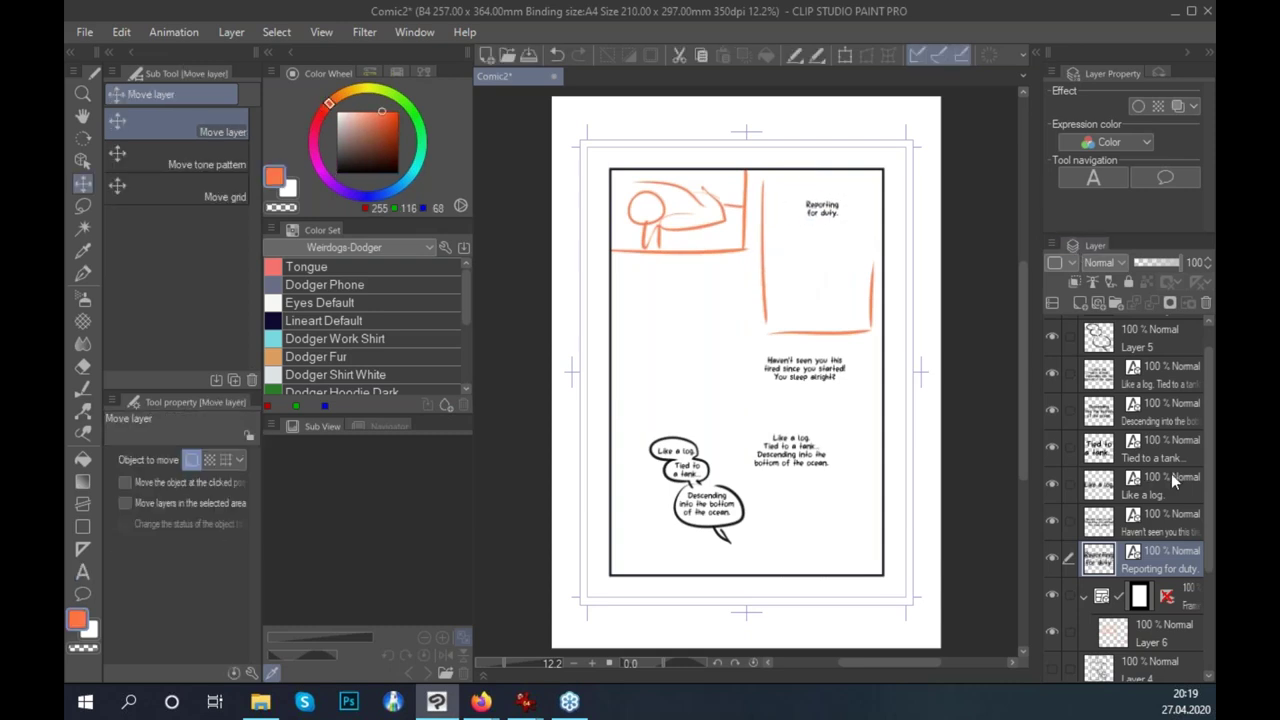
Move the "Haven't seen you this tired" text to the area below the first panel.
click(1180, 515)
drag(841, 381, 730, 312)
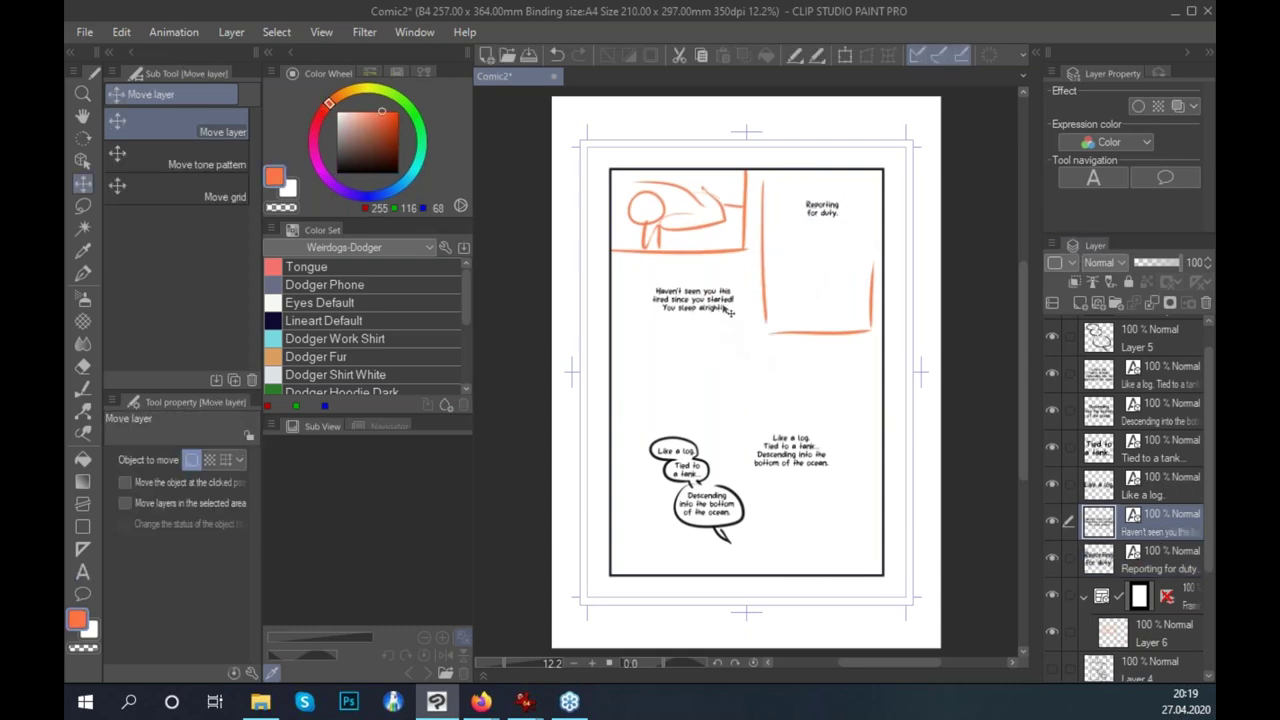
On the sketch layer, draw a horizontal divider across the page and rough in placeholder figures and shapes for the second and third panels.
scroll(1185, 530, down, 2)
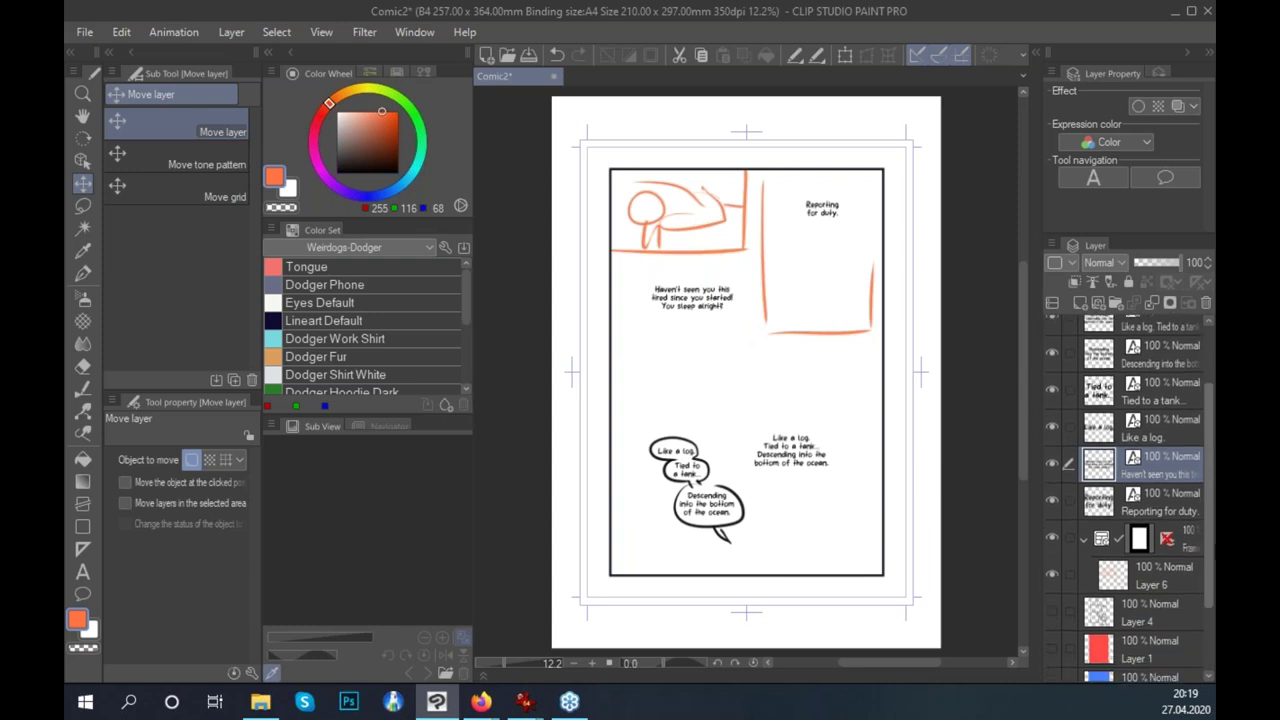
click(1169, 550)
click(83, 272)
drag(605, 407, 888, 410)
key(ctrl+z)
drag(605, 410, 886, 419)
drag(808, 372, 864, 379)
drag(784, 293, 788, 300)
key(ctrl+z)
drag(766, 232, 767, 312)
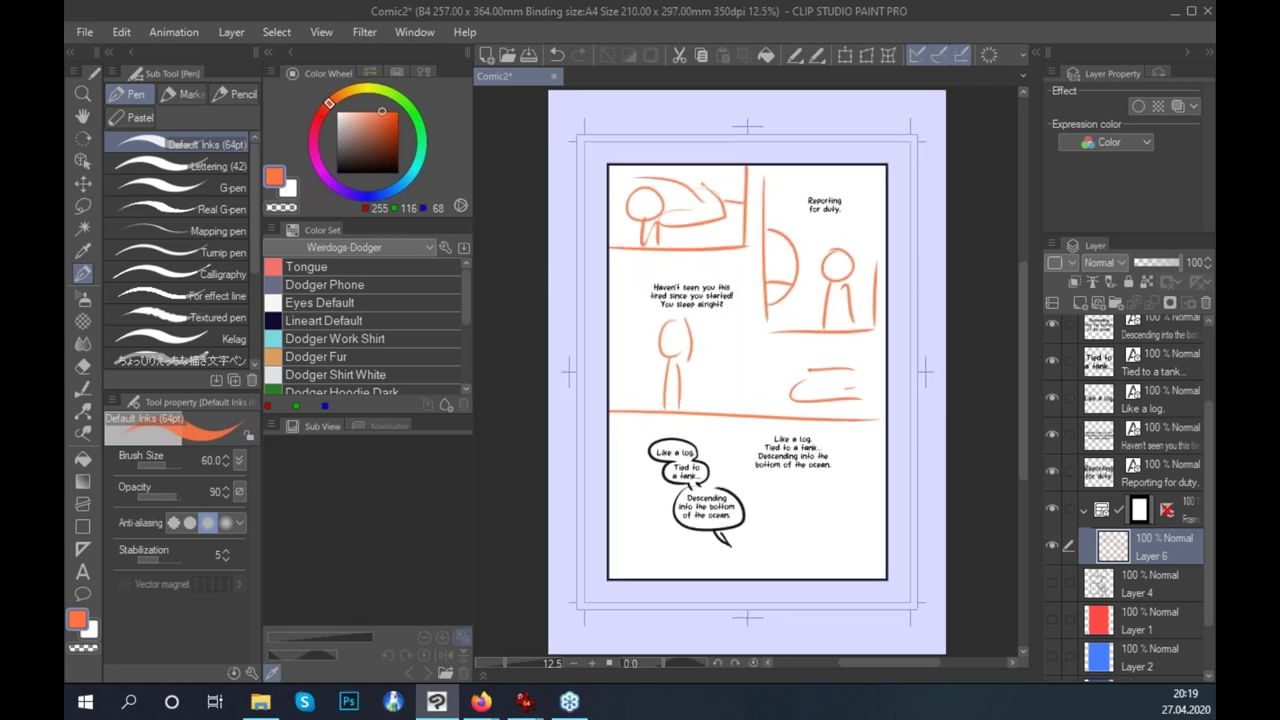
Draw a vertical line splitting the lowest row of the page into two panels.
scroll(940, 414, up, 3)
drag(929, 414, 712, 186)
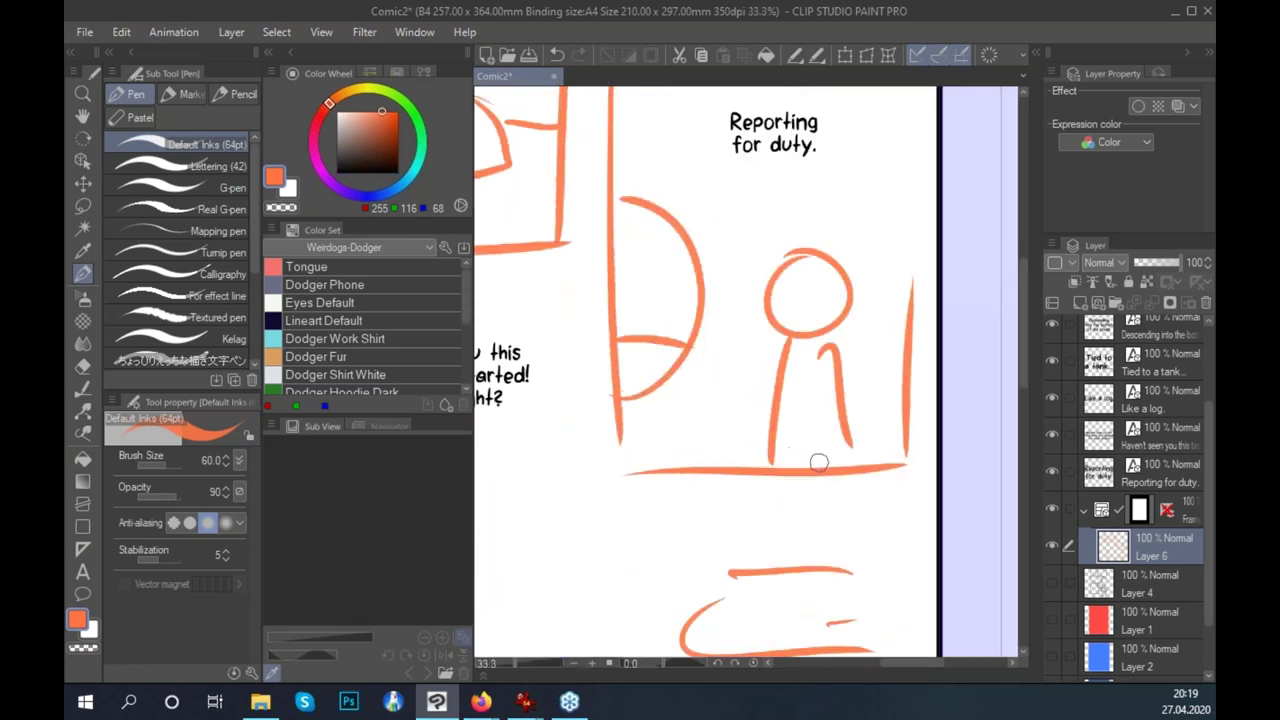
scroll(857, 476, down, 1)
scroll(840, 512, down, 2)
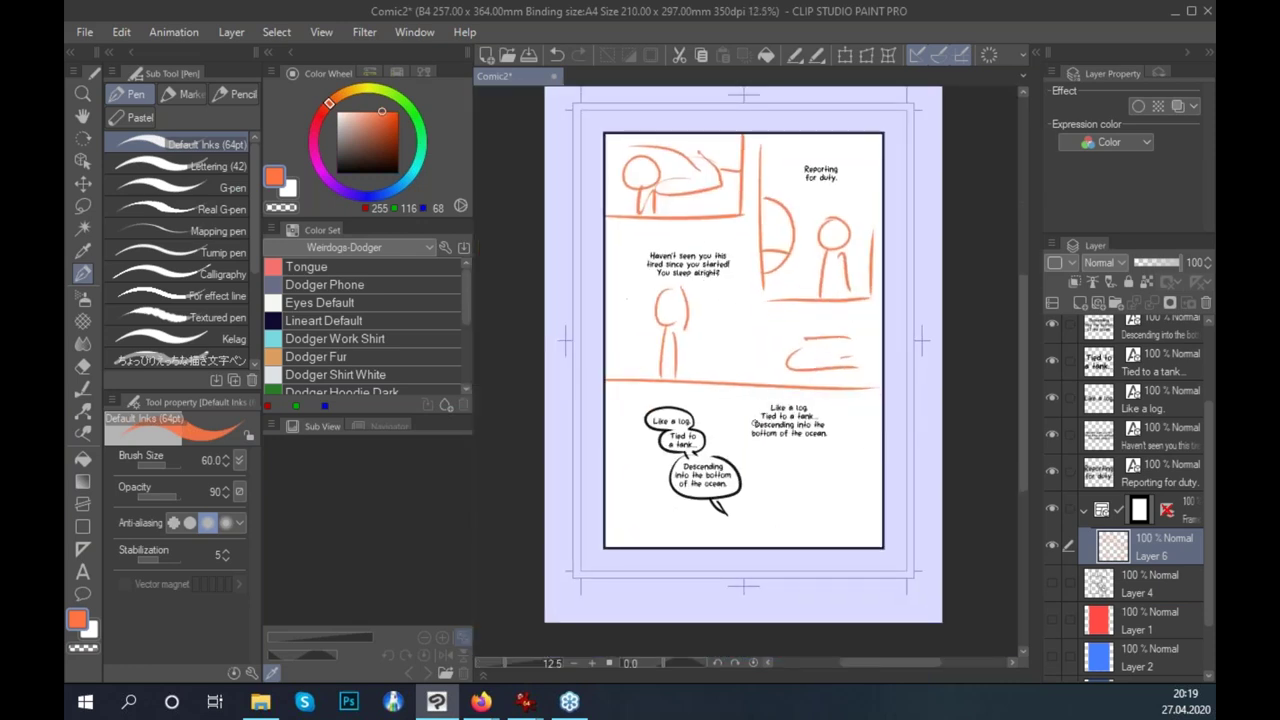
key(ctrl+z)
drag(748, 392, 750, 531)
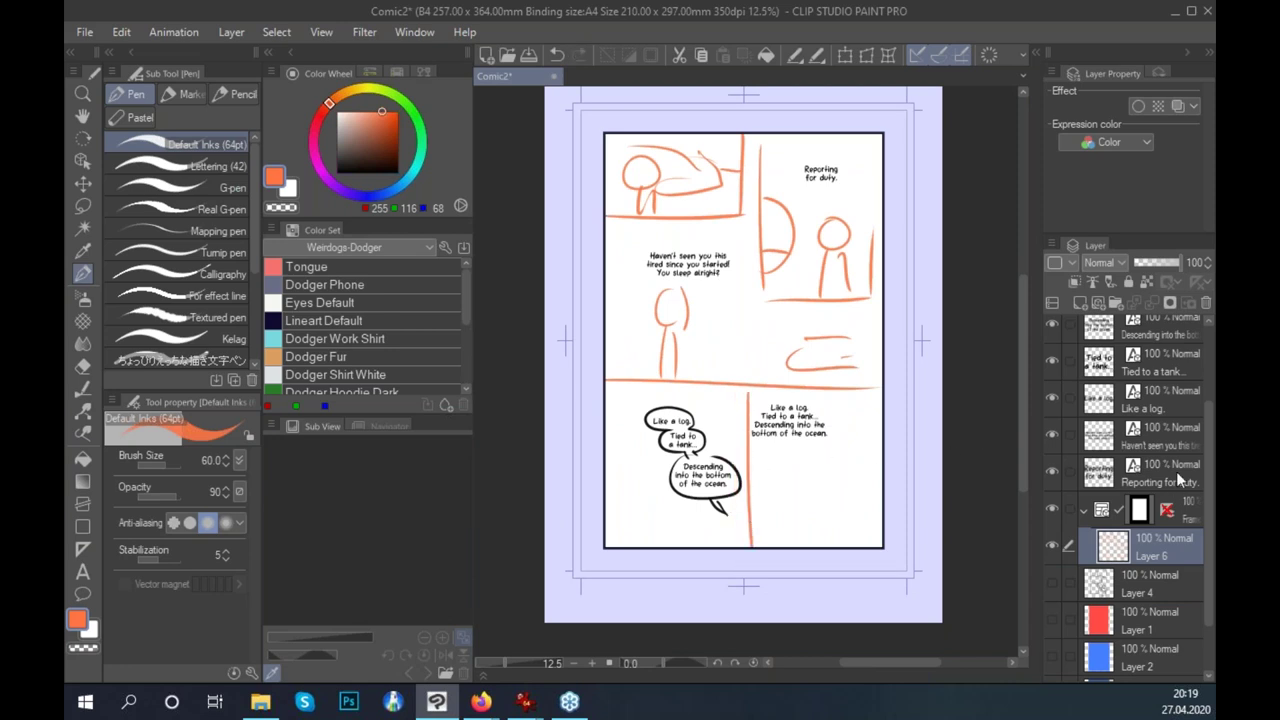
Move the four-line "Like a log." text block clear of the divider, into the last panel.
scroll(1185, 450, up, 3)
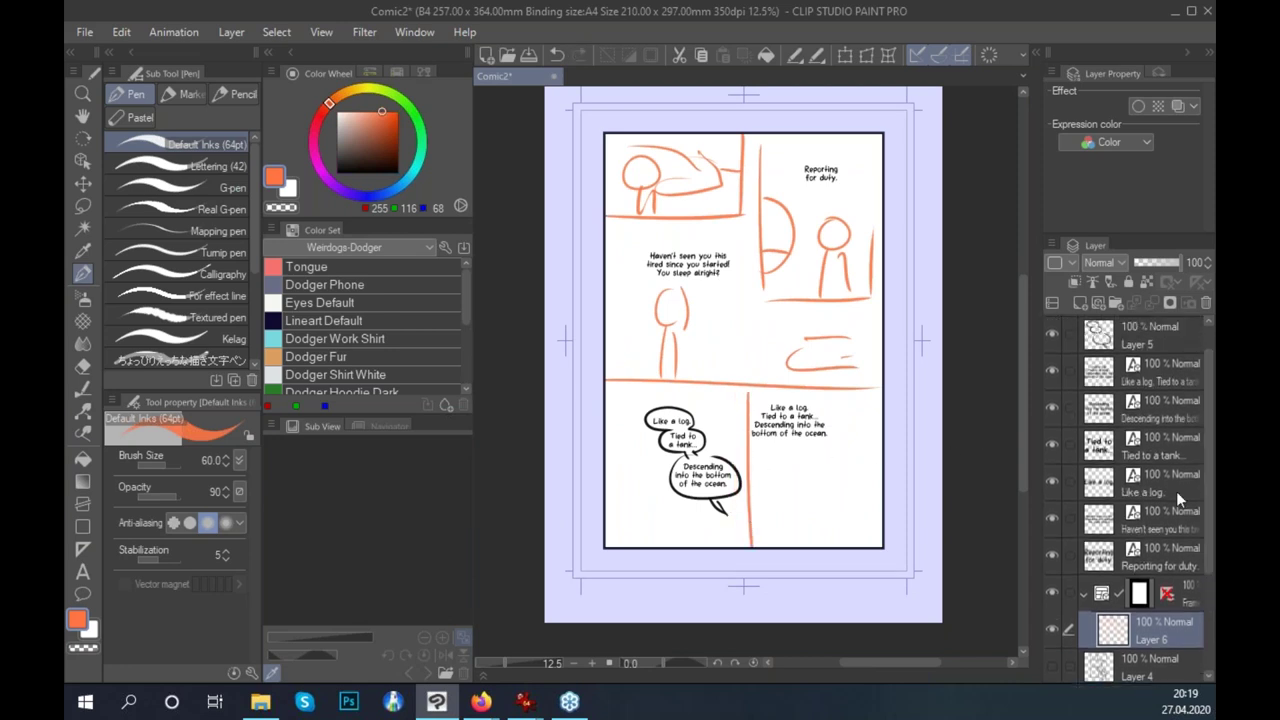
click(1176, 491)
click(1180, 380)
key(k)
drag(840, 408, 874, 418)
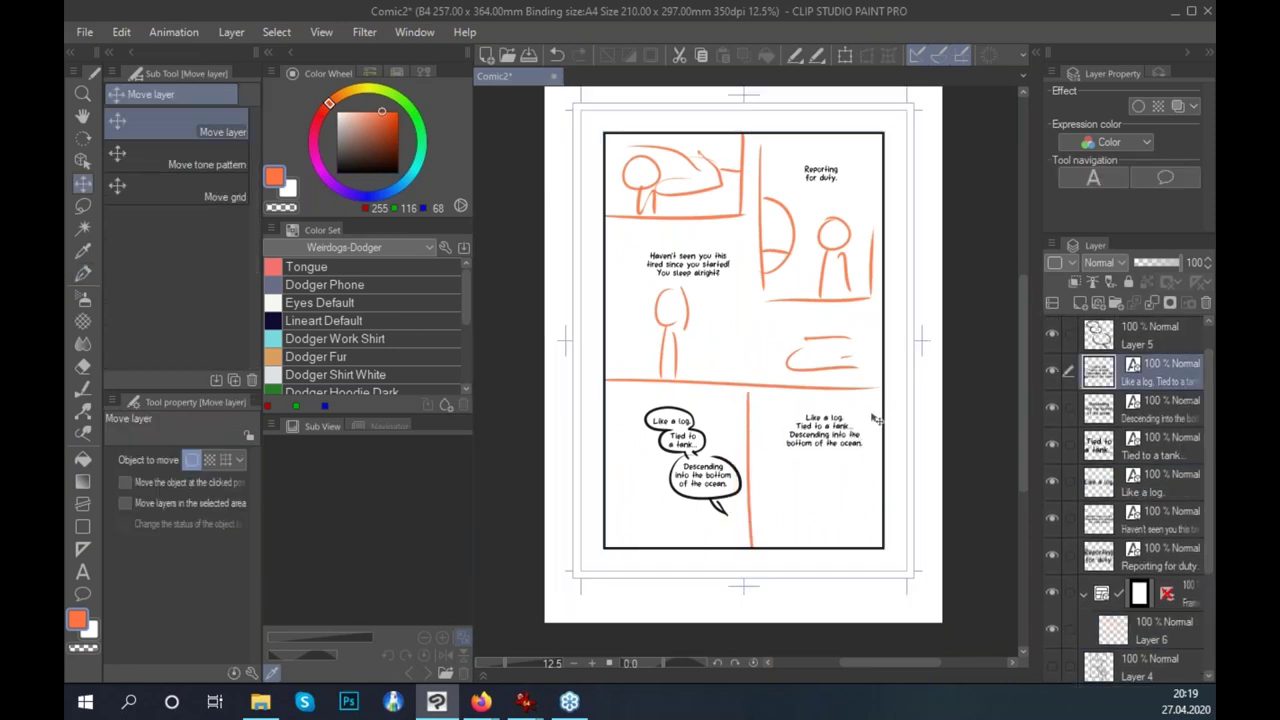
Move the three split texts and their linked balloons together up into the corner of their panel.
click(1168, 424)
shift+click(1160, 484)
ctrl+click(1150, 335)
drag(786, 470, 758, 452)
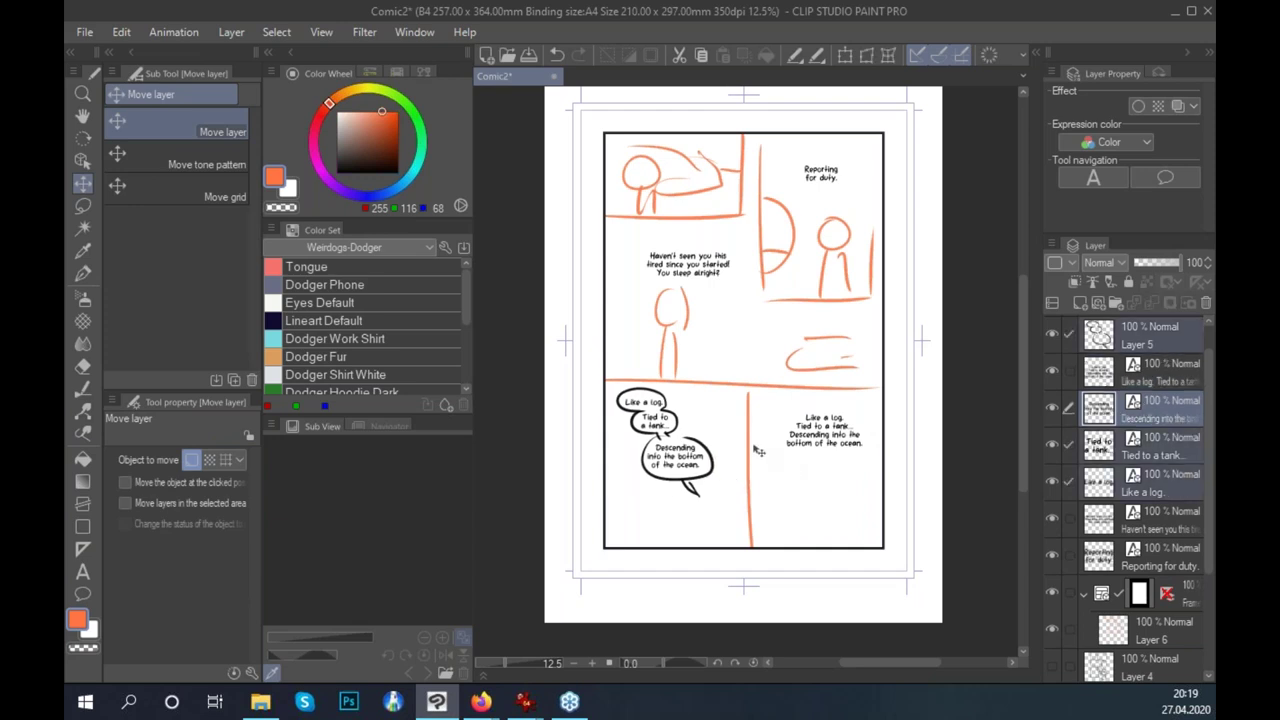
Set the opacity of the orange sketch layer, Layer 6, to 40%.
click(1150, 630)
scroll(923, 466, up, 3)
drag(825, 519, 765, 500)
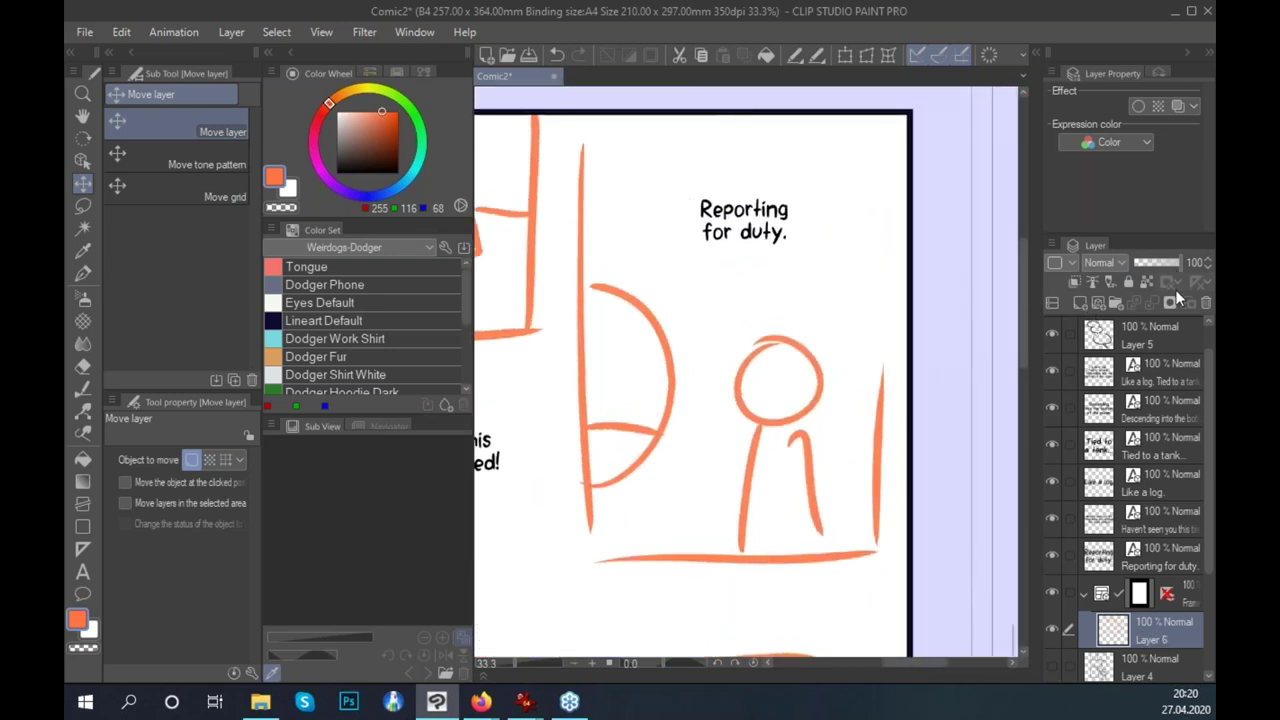
drag(1171, 264, 1152, 268)
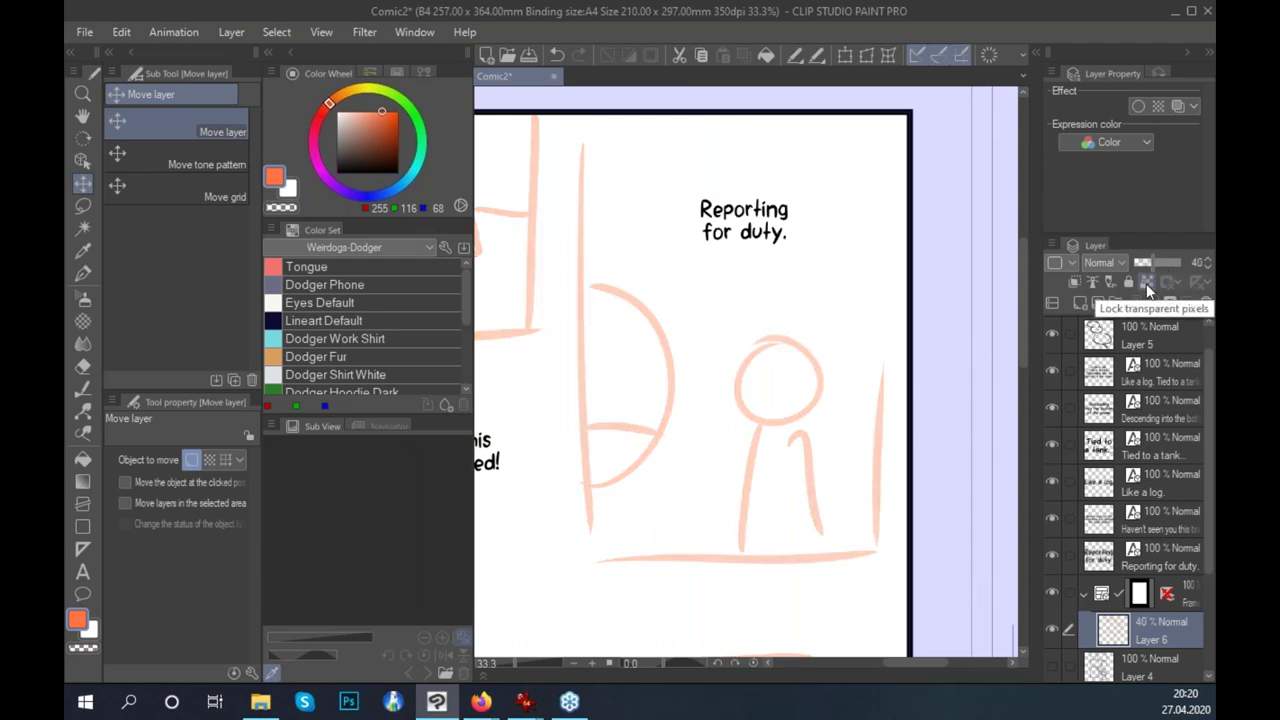
Clear the second panel's placeholder head and sketch the character's head with hair and a tired, worried face.
key(p)
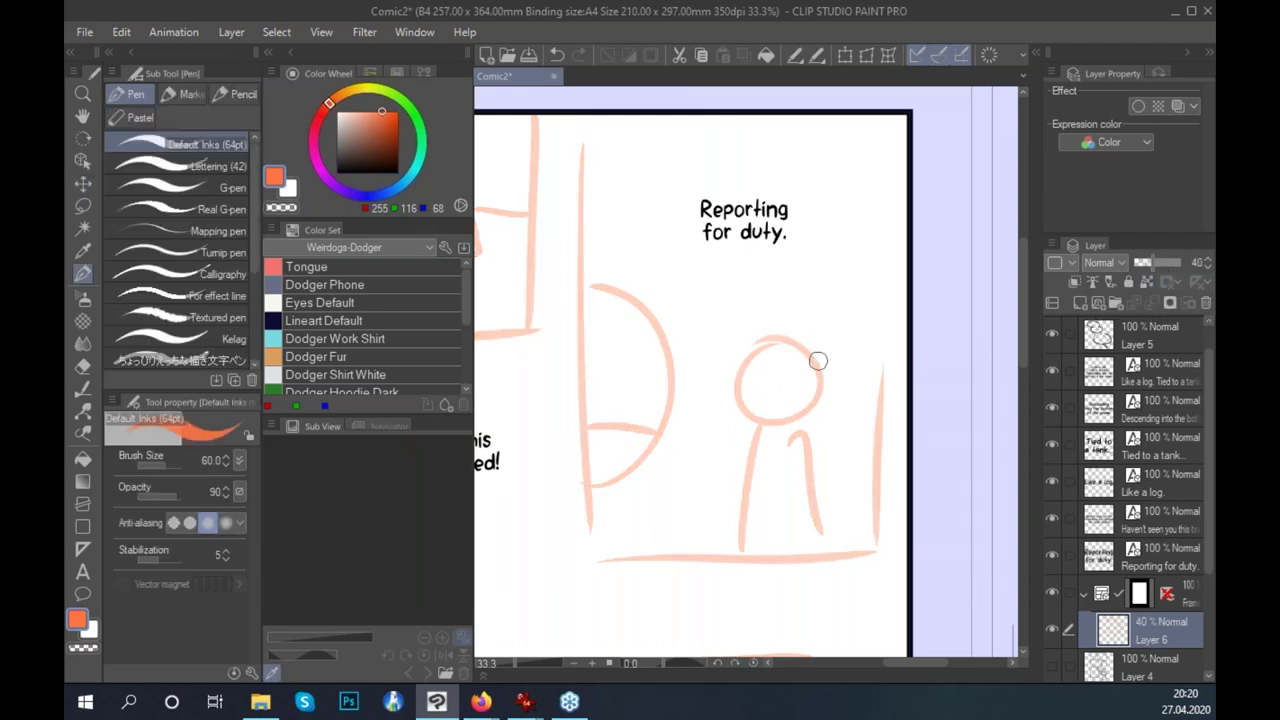
key(m)
mouse_move(819, 423)
mouse_down()
mouse_move(723, 349)
mouse_move(760, 335)
mouse_up()
key(ctrl+d)
key(p)
mouse_move(762, 387)
mouse_down()
mouse_move(760, 354)
mouse_move(815, 360)
mouse_move(773, 422)
mouse_move(801, 412)
mouse_move(774, 351)
mouse_move(791, 476)
mouse_move(848, 364)
mouse_up()
key(ctrl+z)
mouse_move(760, 346)
mouse_down()
mouse_move(824, 395)
mouse_move(812, 360)
mouse_up()
mouse_move(773, 401)
mouse_down()
mouse_move(760, 408)
mouse_move(808, 400)
mouse_up()
mouse_move(751, 371)
mouse_down()
mouse_move(793, 353)
mouse_move(814, 365)
mouse_move(760, 368)
mouse_move(763, 381)
mouse_move(802, 375)
mouse_move(791, 363)
mouse_move(818, 380)
mouse_up()
key(ctrl+z)
mouse_move(778, 338)
mouse_down()
mouse_move(820, 342)
mouse_move(808, 324)
mouse_move(827, 337)
mouse_move(812, 418)
mouse_up()
Sketch the character's long droopy ears, T-shirt and arms down to the panel's lower edge.
drag(822, 348, 852, 424)
drag(836, 372, 846, 436)
drag(752, 360, 700, 432)
drag(732, 380, 712, 442)
mouse_move(809, 437)
mouse_down()
mouse_move(783, 441)
mouse_move(792, 428)
mouse_move(726, 497)
mouse_move(717, 491)
mouse_move(737, 506)
mouse_move(748, 552)
mouse_up()
mouse_move(838, 430)
mouse_down()
mouse_move(852, 492)
mouse_move(807, 477)
mouse_move(820, 562)
mouse_up()
drag(838, 504, 848, 556)
drag(729, 498, 730, 562)
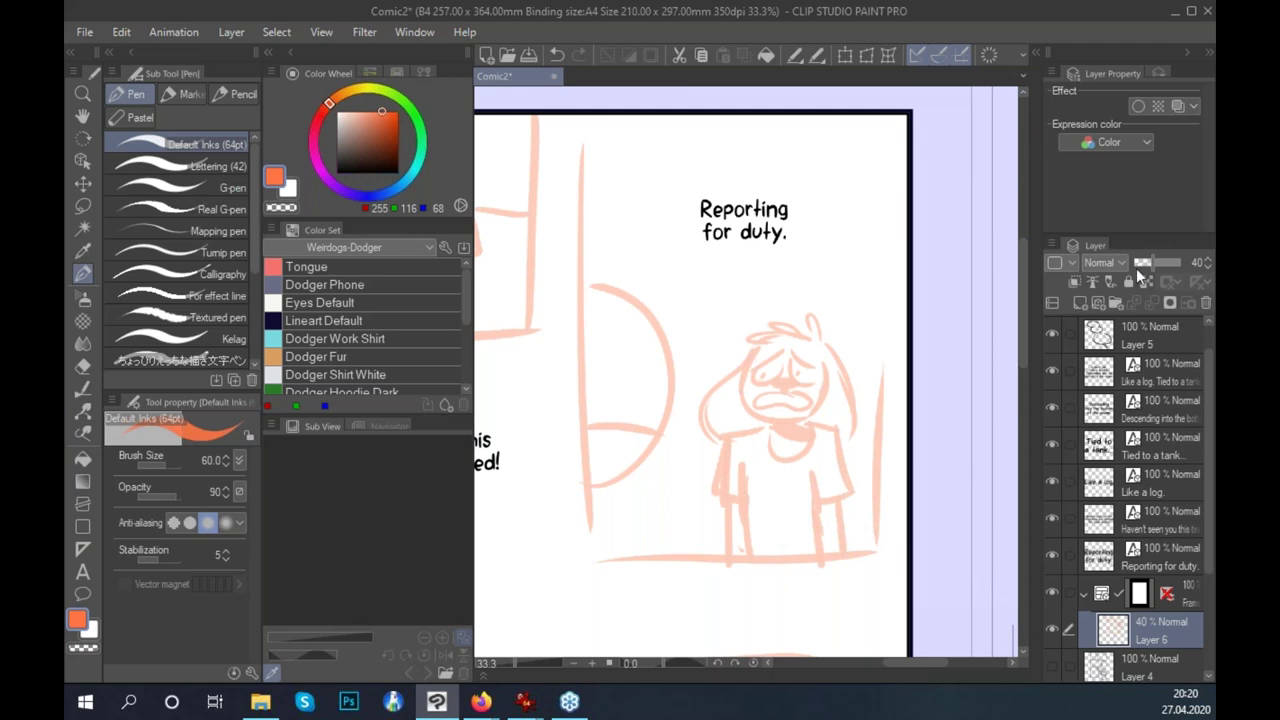
Add a vector layer above the sketch, set the sketch layer's opacity to 38%, and make the vector layer active.
click(1139, 264)
click(1114, 301)
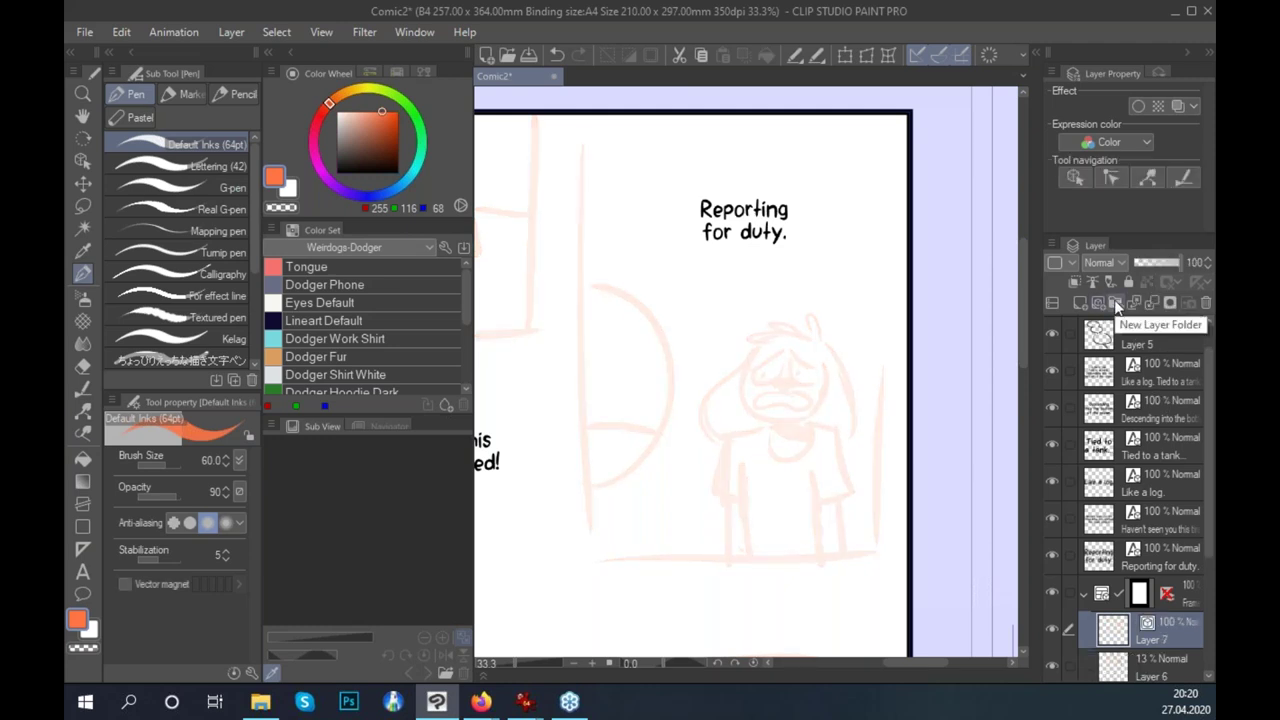
click(1146, 668)
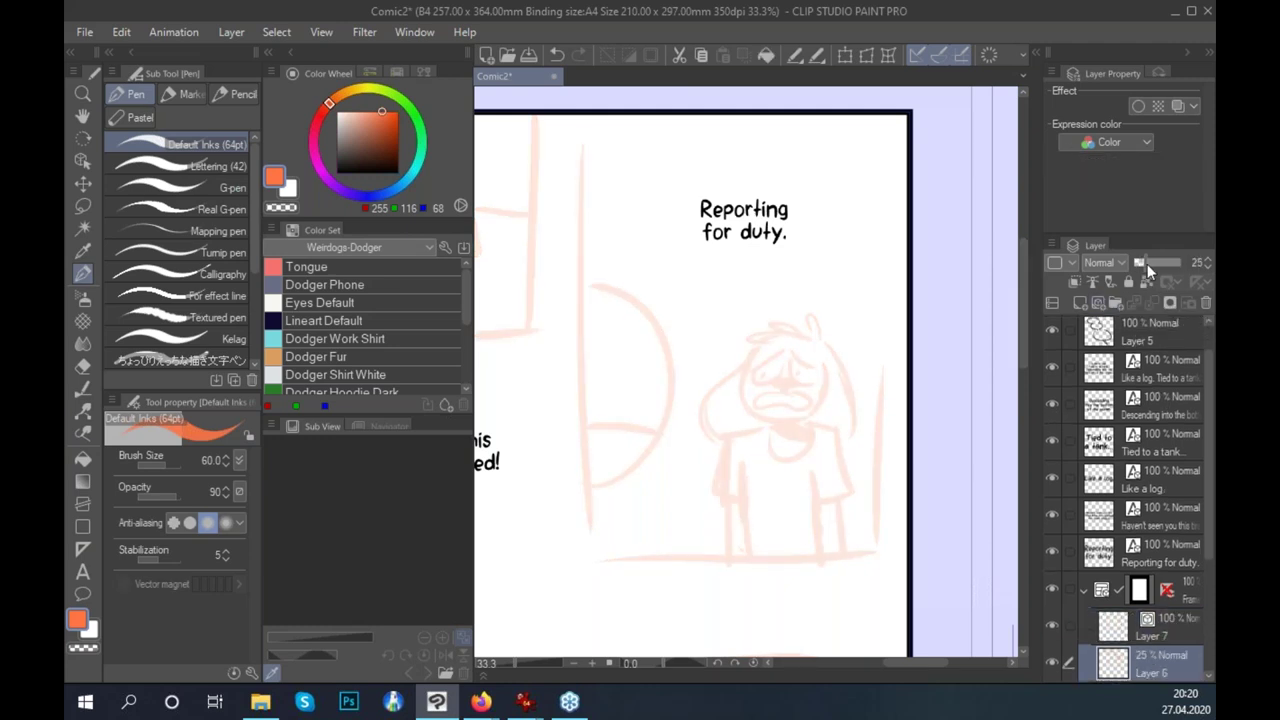
click(1148, 263)
click(1185, 628)
Choose the Lineart Default colour and set the Default Inks pen's brush size to 40.
drag(849, 457, 843, 414)
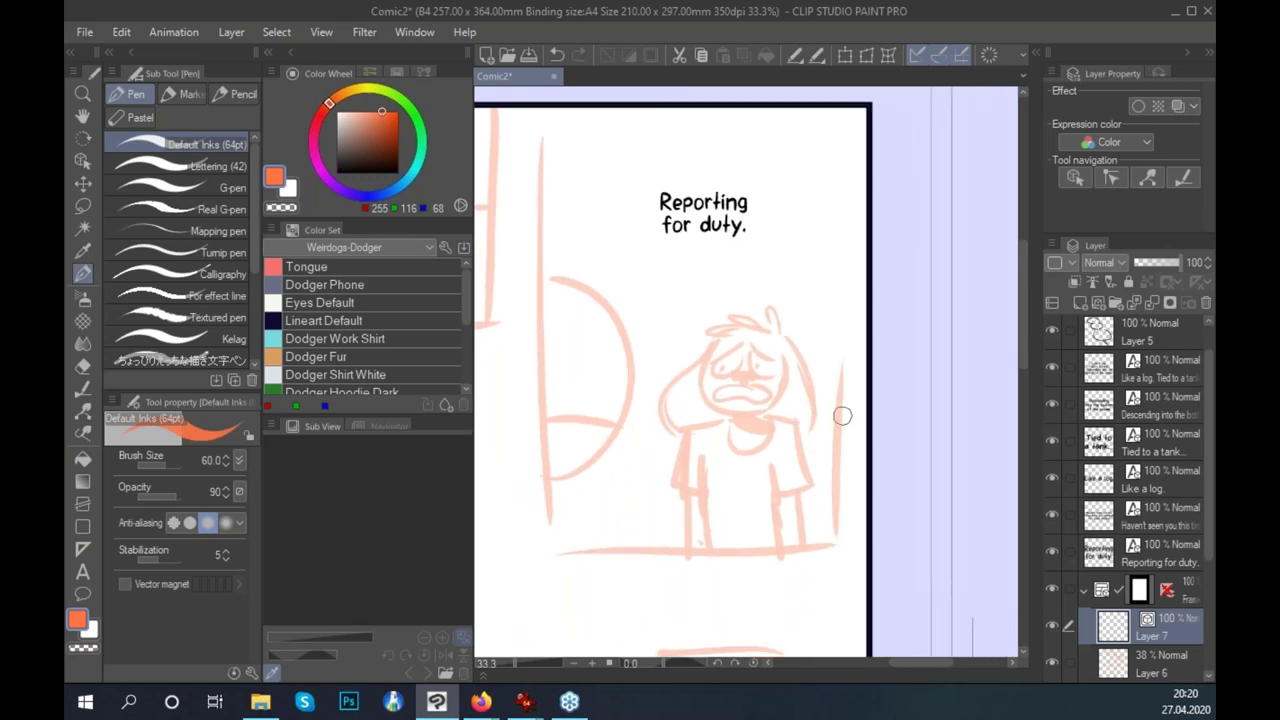
click(323, 320)
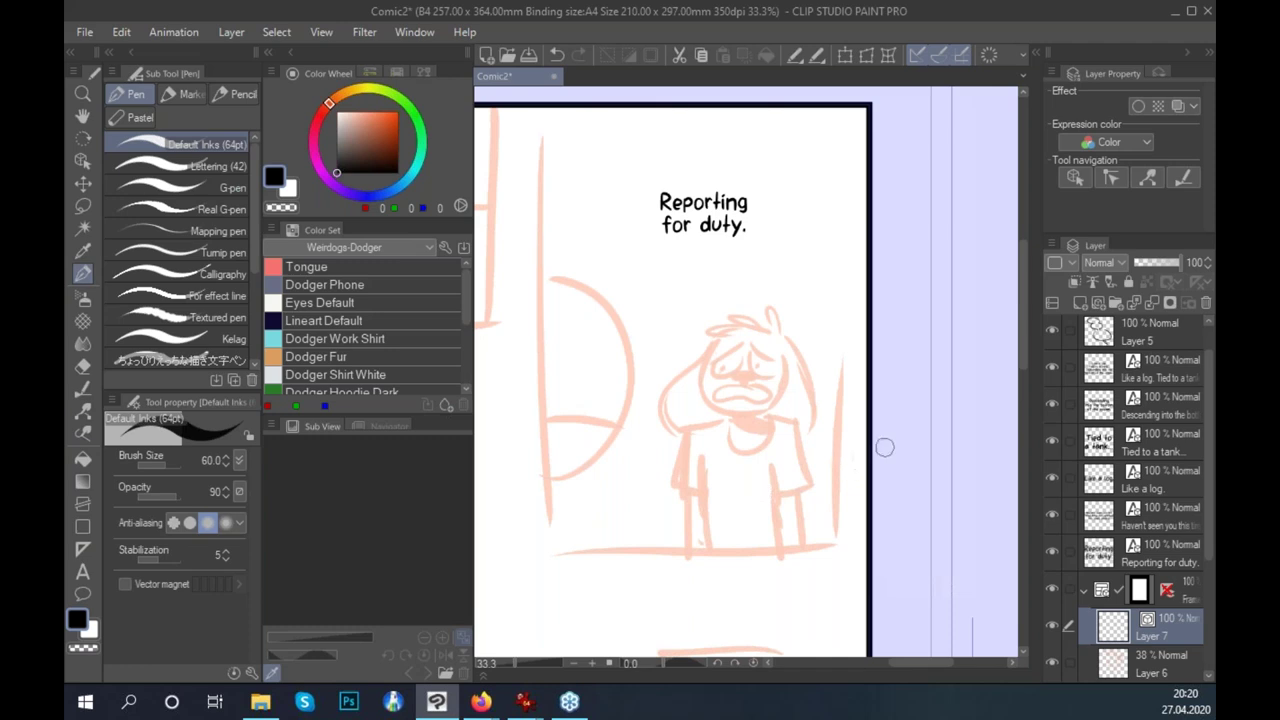
scroll(1150, 555, down, 2)
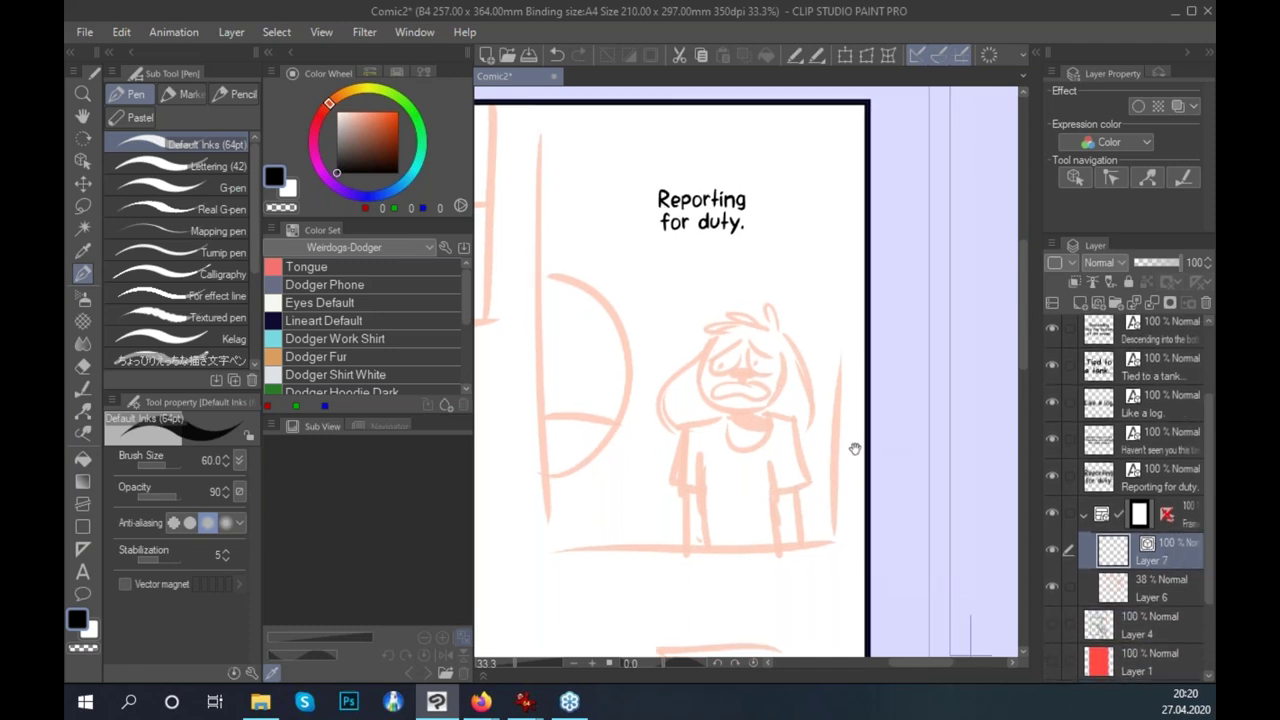
scroll(850, 460, up, 1)
drag(855, 458, 912, 455)
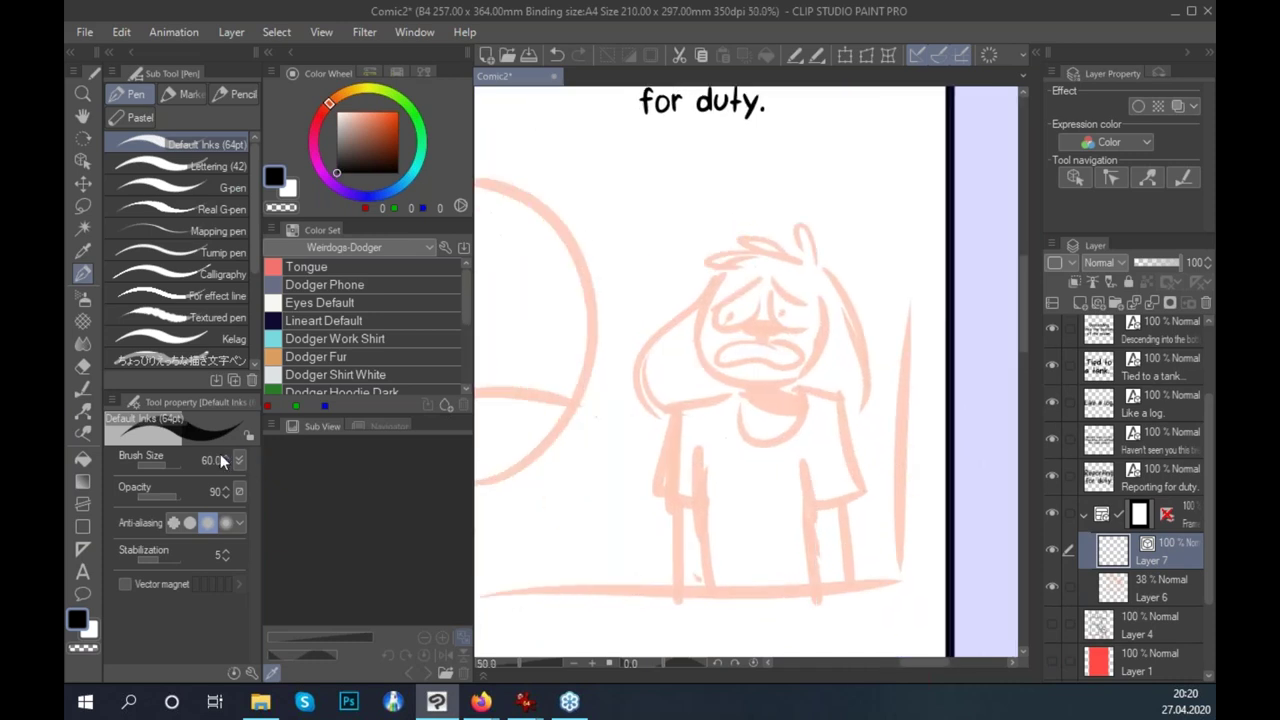
scroll(212, 460, down, 2)
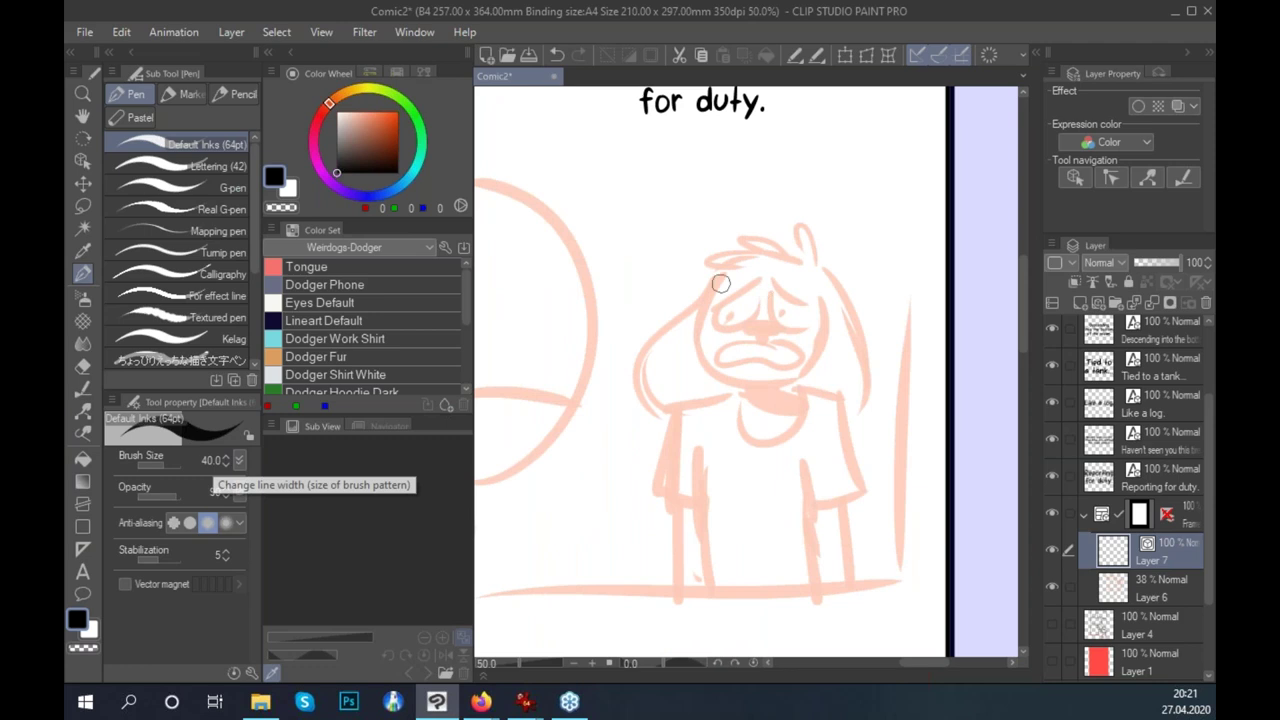
Ink the character's face outline as one open U-shaped stroke from temple to temple, undoing and redrawing until it fits.
drag(722, 278, 746, 388)
key(ctrl+z)
drag(721, 277, 752, 385)
key(ctrl+z)
drag(716, 296, 700, 366)
key(ctrl+z)
drag(706, 305, 820, 292)
key(ctrl+z)
mouse_move(733, 272)
mouse_down()
mouse_move(748, 388)
mouse_move(792, 268)
mouse_move(818, 285)
mouse_up()
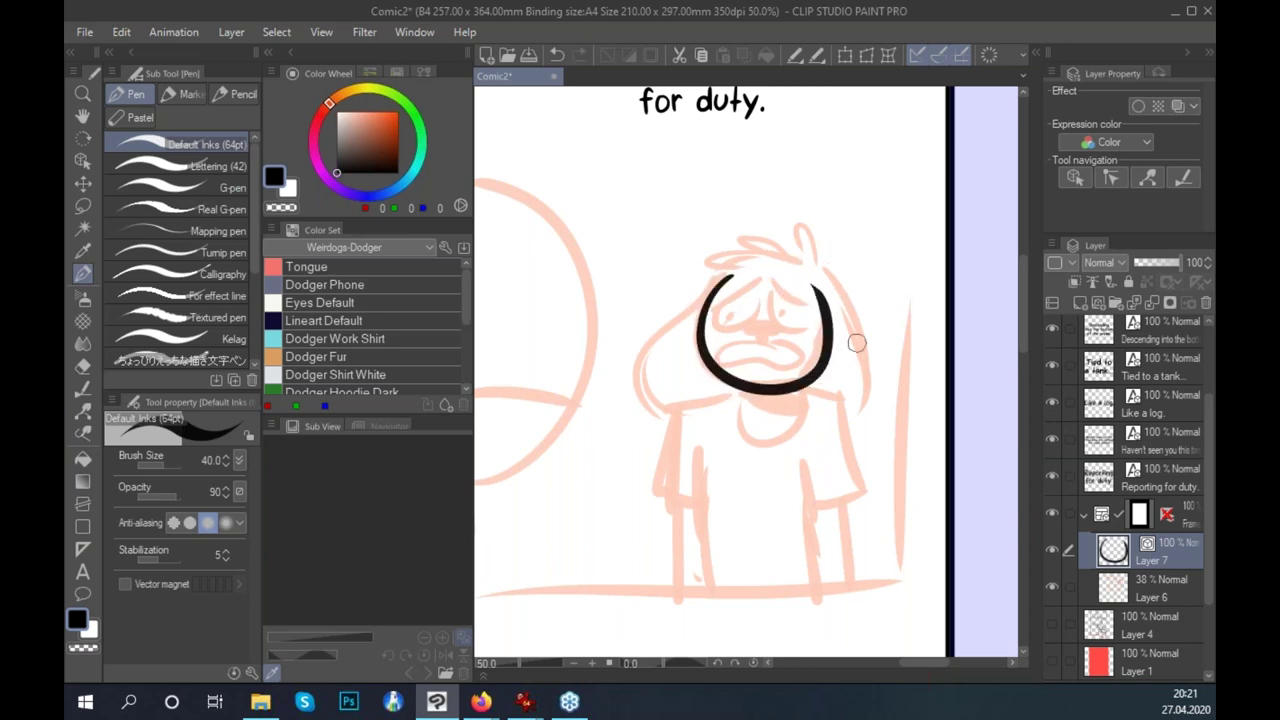
Ink the character's solid black nose in the middle of the face.
scroll(1024, 337, up, 2)
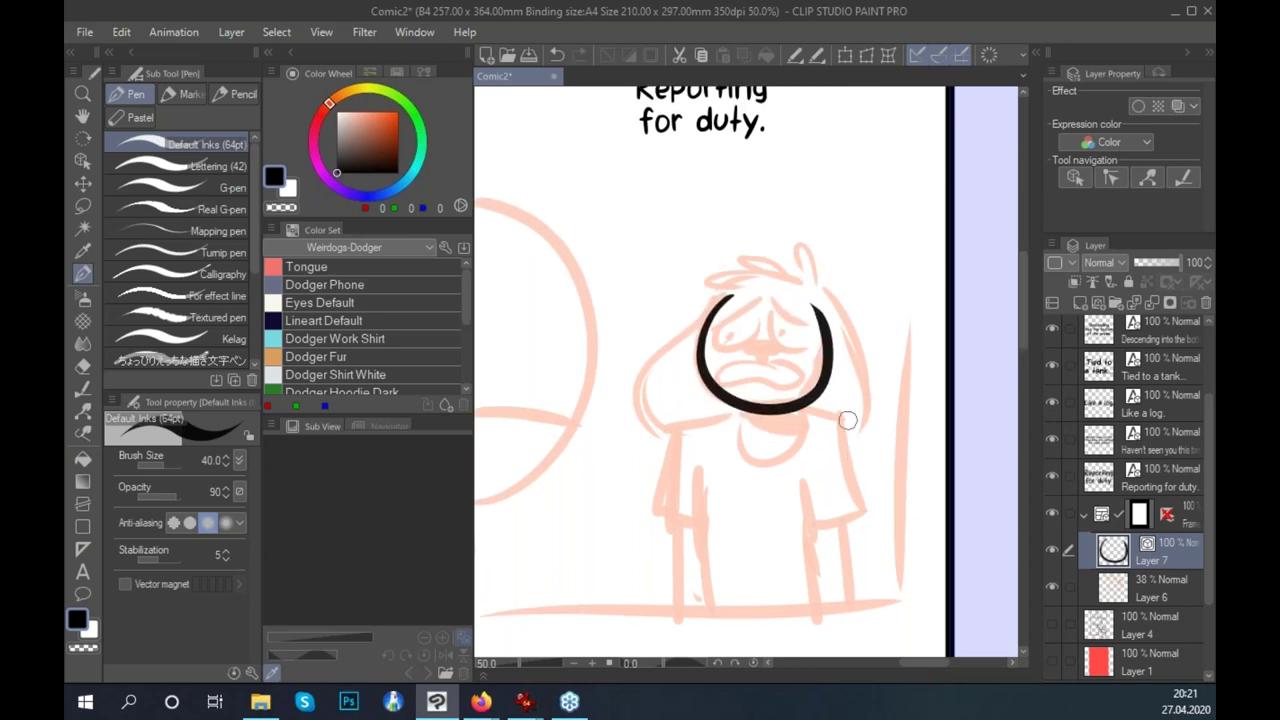
drag(751, 342, 752, 341)
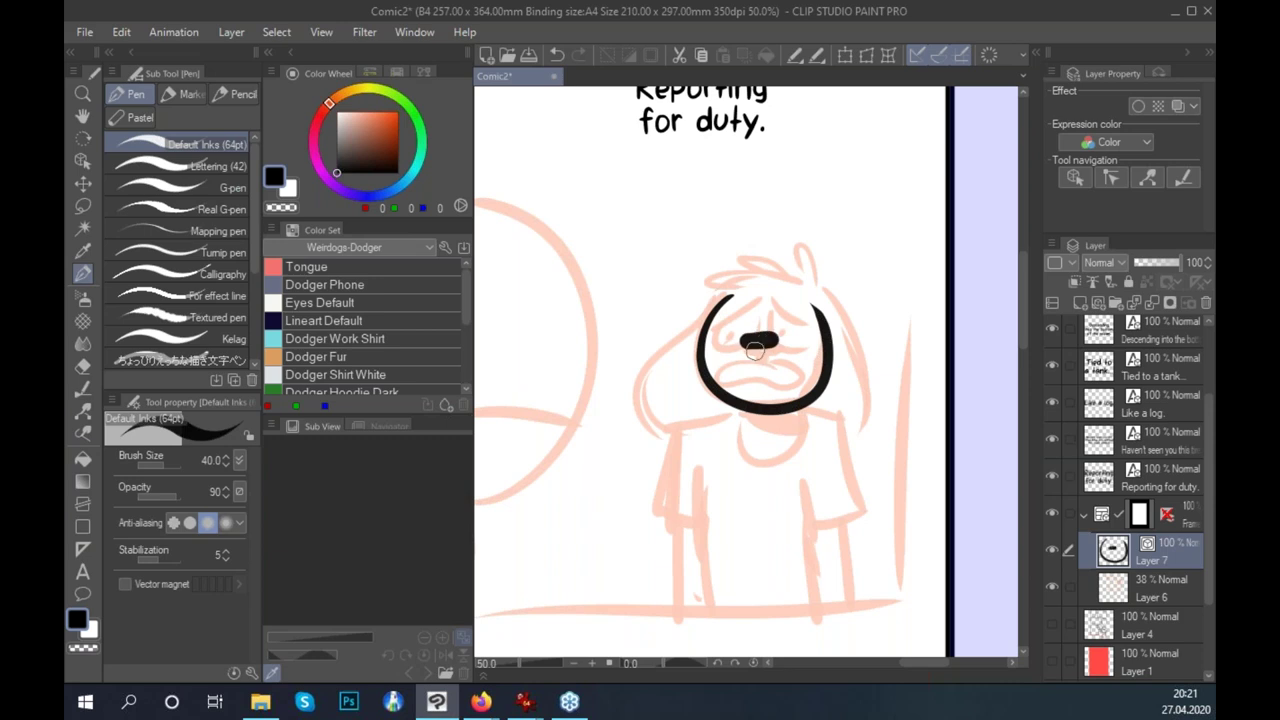
key(ctrl+z)
Lasso the inked face outline around the nose and widen its right side with a mesh transformation, then clear the selection.
key(m)
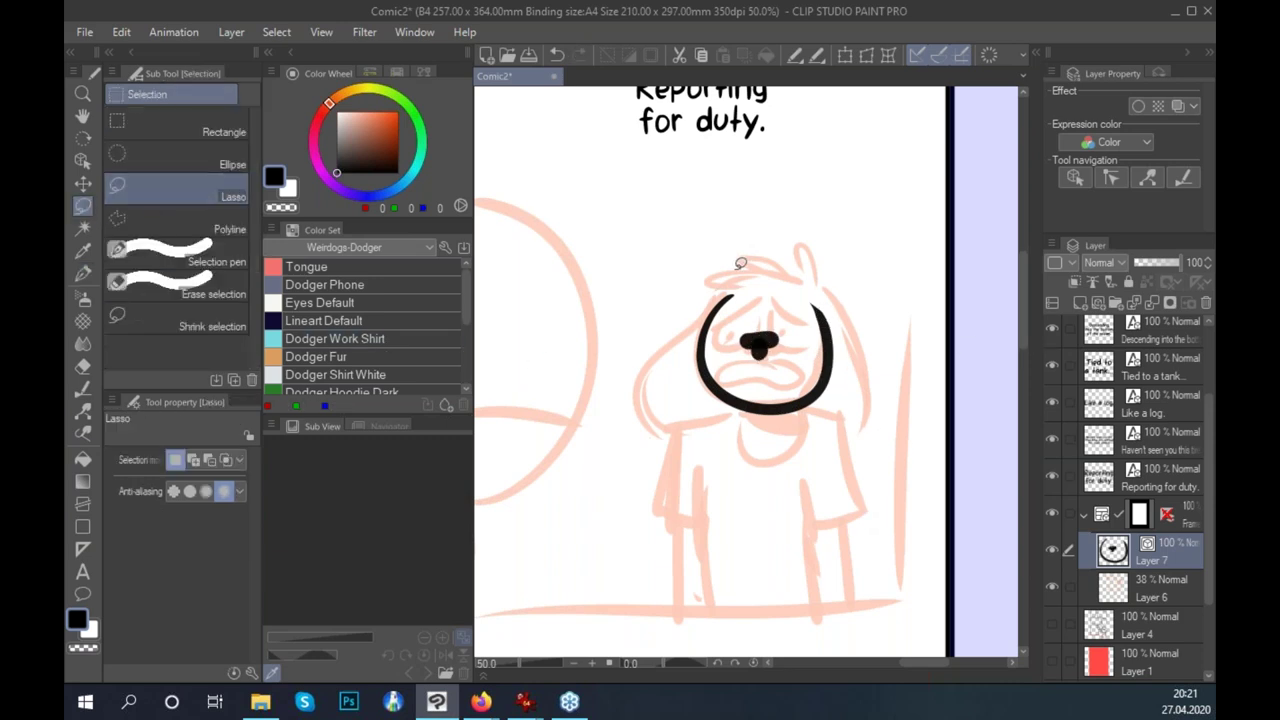
mouse_move(772, 455)
mouse_down()
mouse_move(847, 383)
mouse_move(846, 286)
mouse_up()
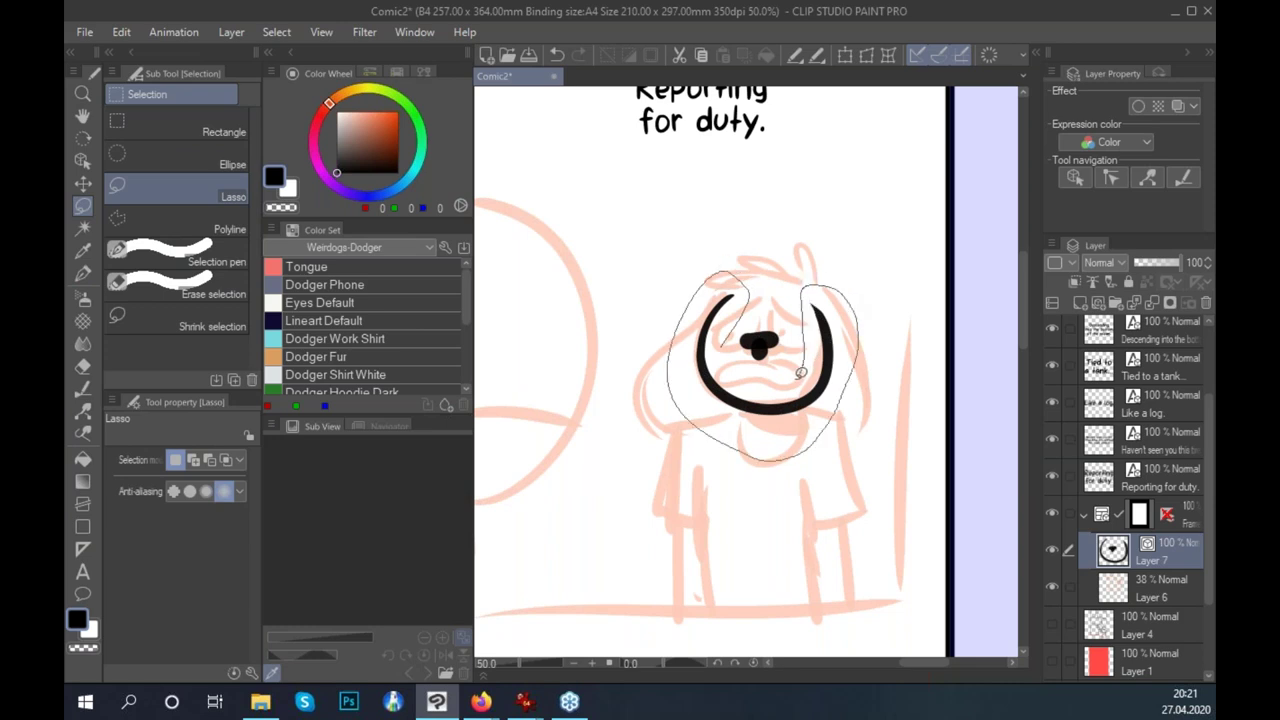
drag(729, 352, 731, 354)
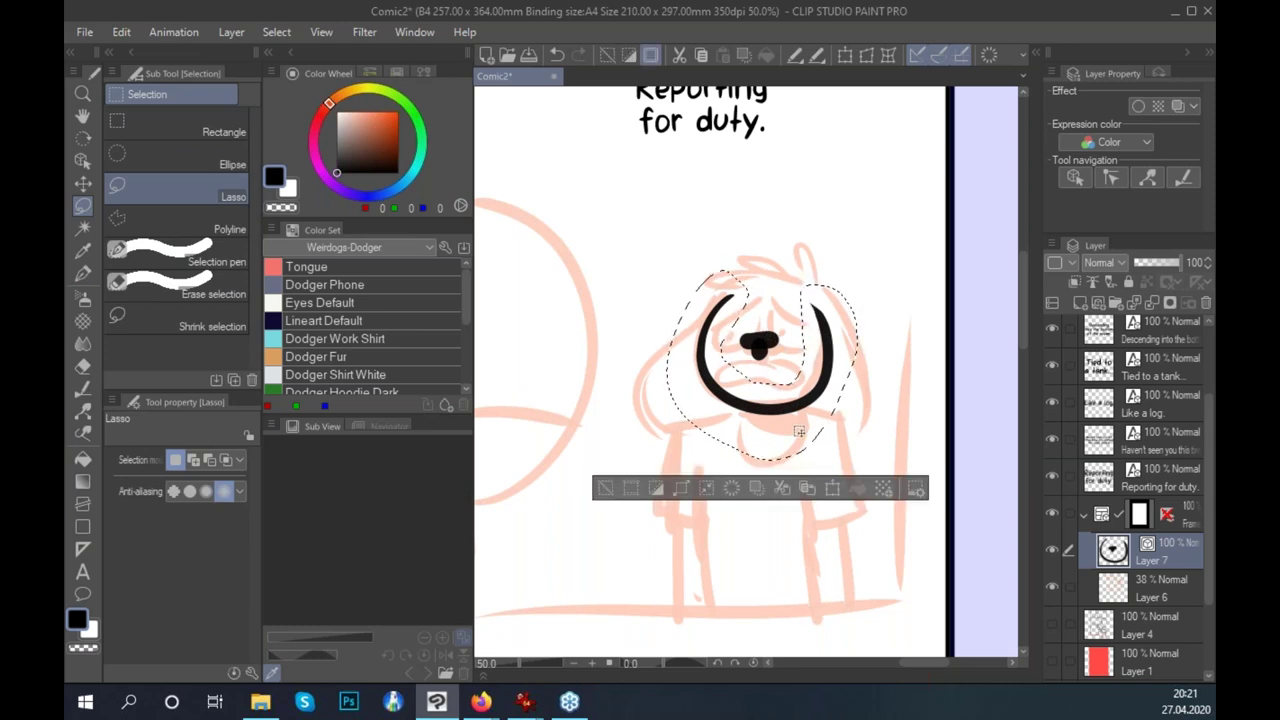
click(888, 56)
drag(858, 270, 847, 252)
drag(794, 334, 810, 331)
drag(794, 397, 801, 396)
drag(794, 461, 658, 474)
click(780, 500)
key(ctrl+d)
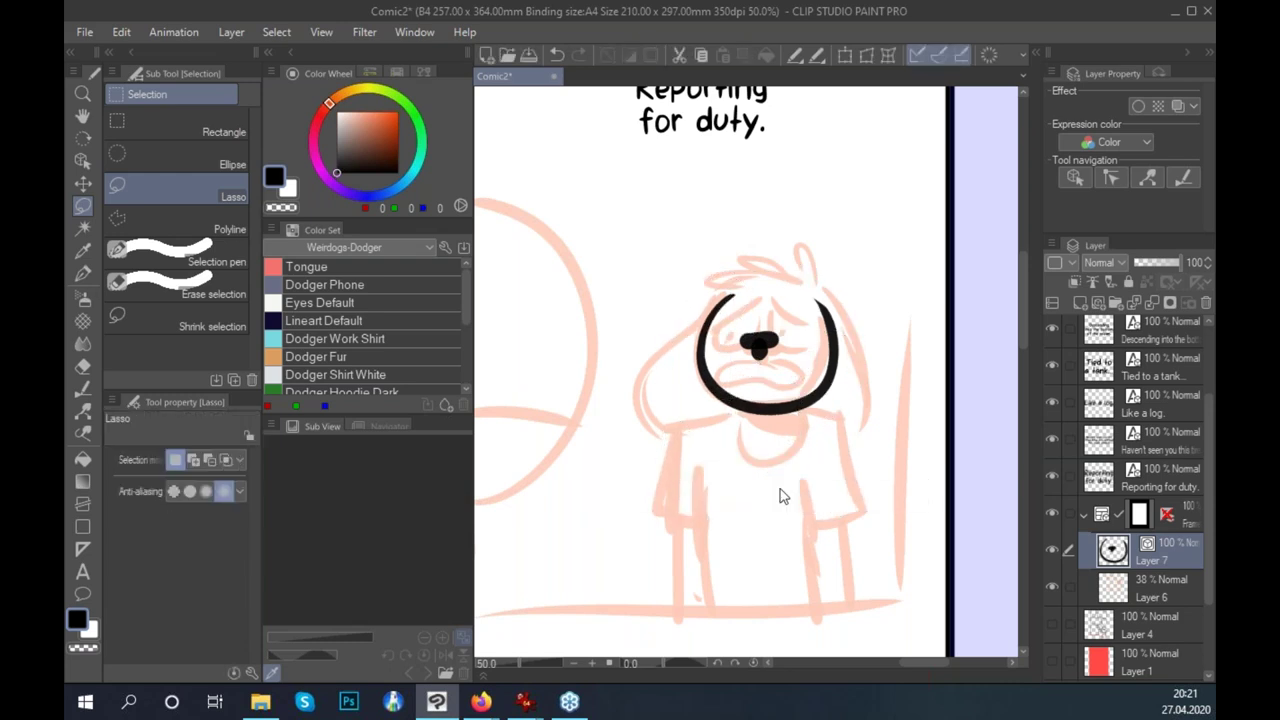
Hide the inked vector layer and set the sketch layer's opacity to 100%.
click(1051, 549)
click(1160, 588)
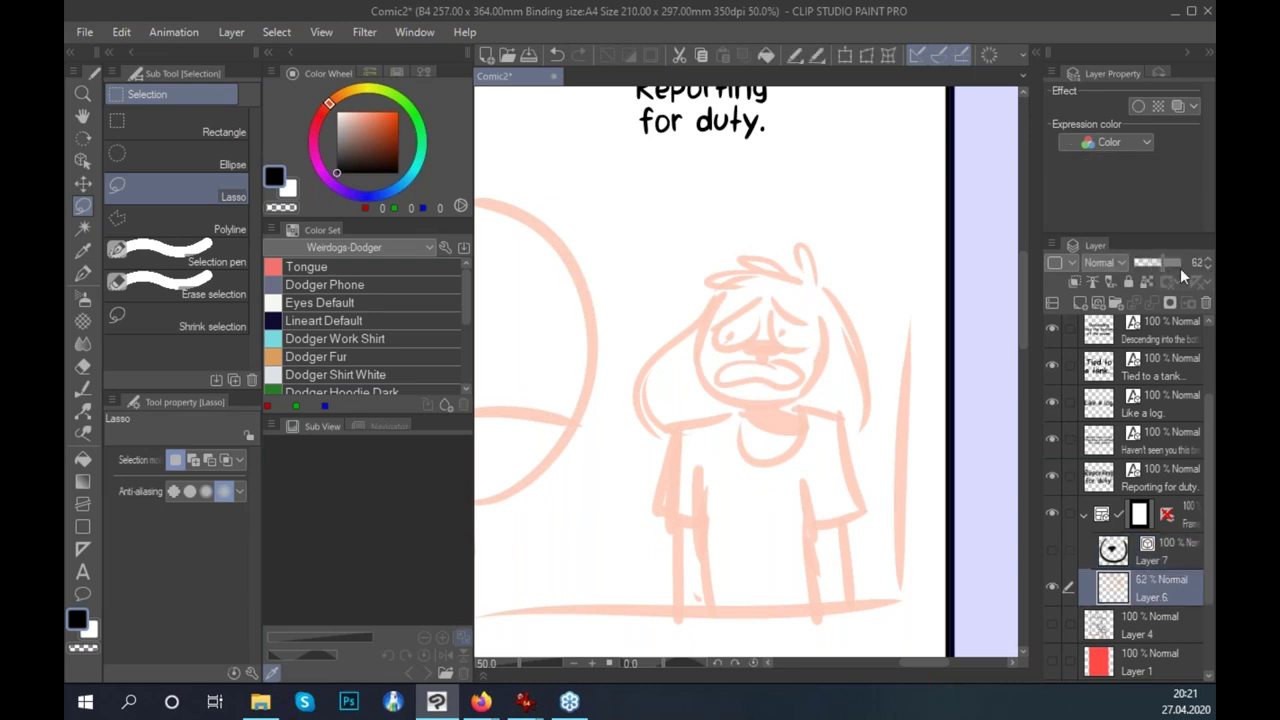
drag(1180, 268, 1196, 265)
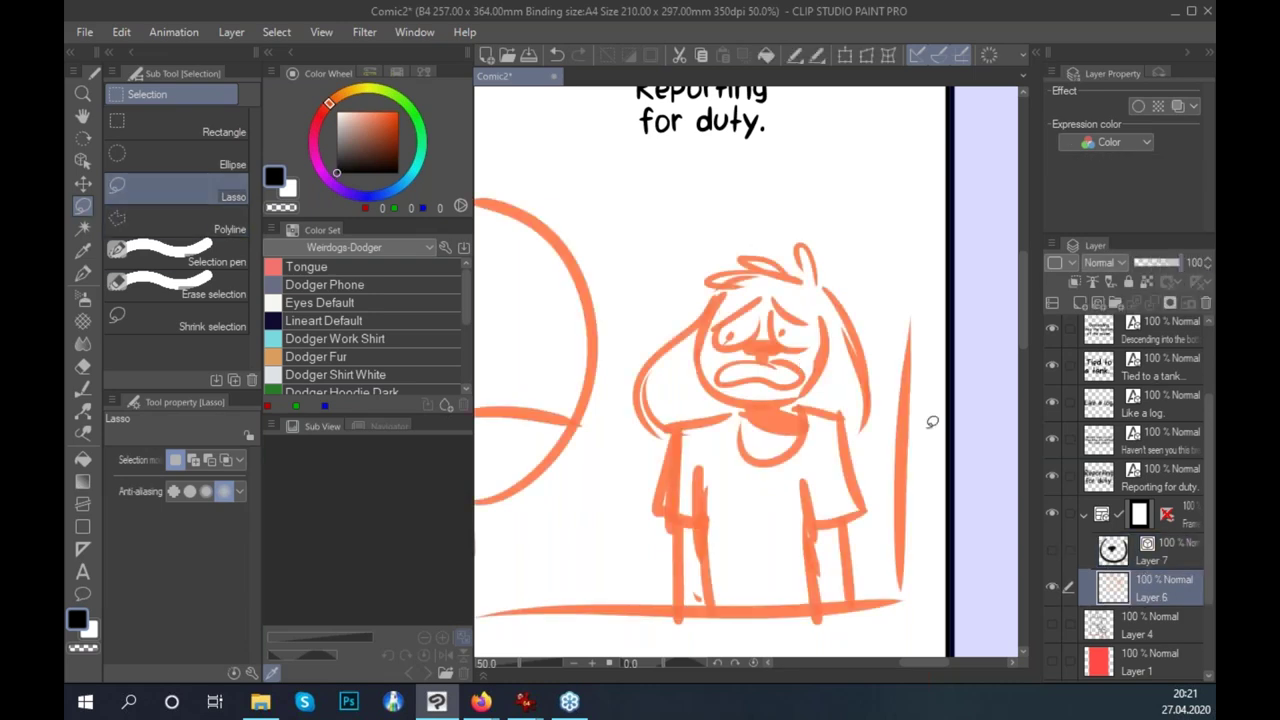
Lasso the character's sketched head and scale it up proportionally to 161%.
mouse_move(772, 417)
mouse_down()
mouse_move(887, 427)
mouse_move(805, 217)
mouse_move(628, 373)
mouse_move(650, 448)
mouse_up()
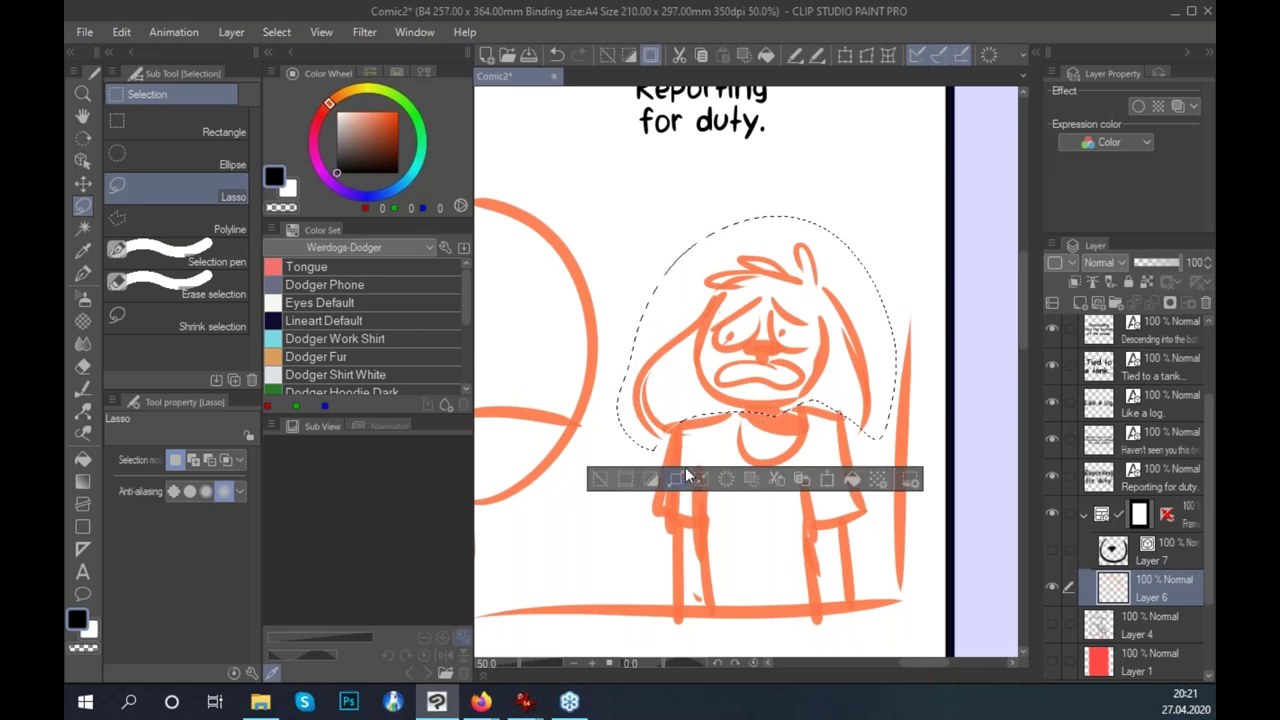
key(ctrl+t)
scroll(913, 255, down, 1)
scroll(913, 255, down, 1)
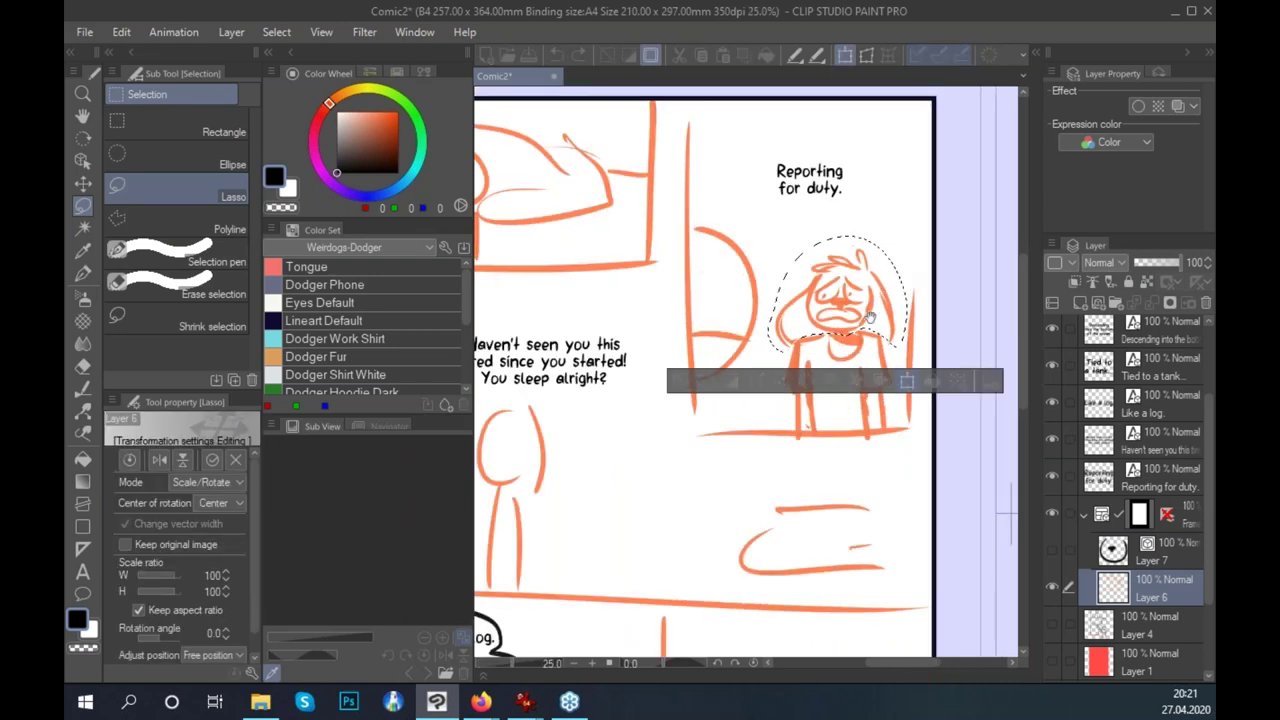
drag(908, 263, 898, 211)
scroll(898, 211, up, 1)
scroll(898, 211, up, 2)
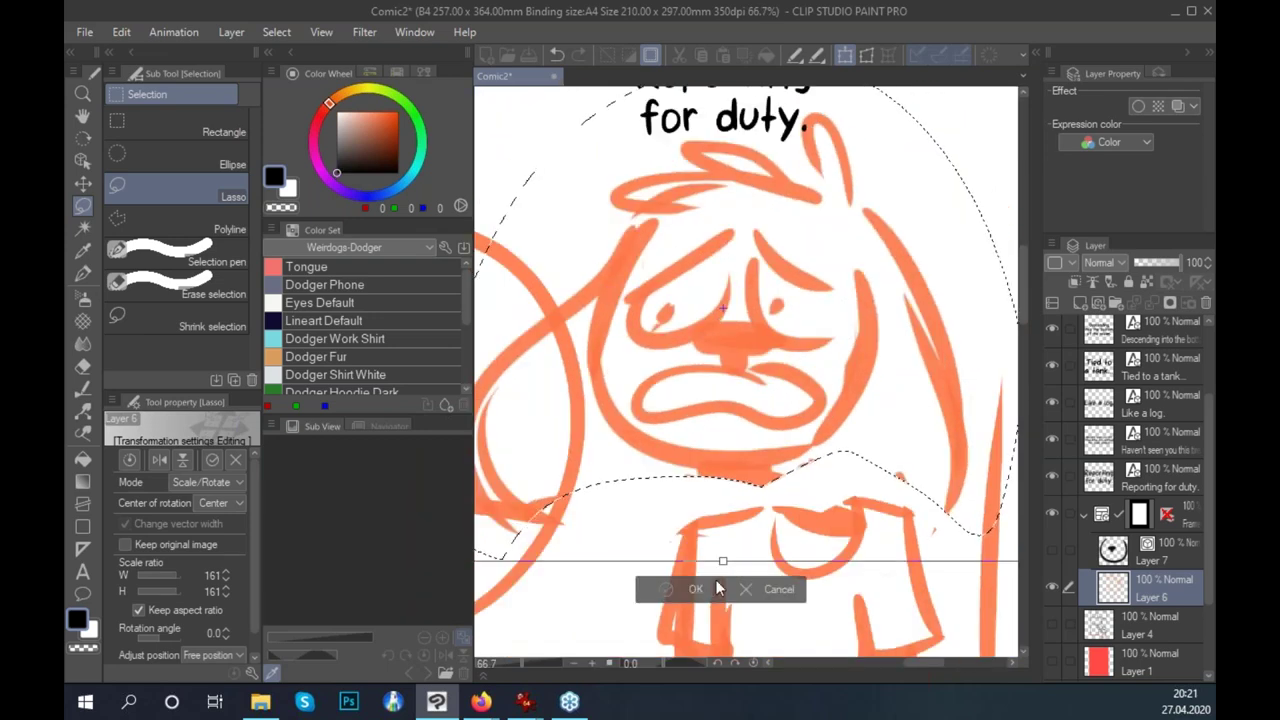
click(717, 588)
scroll(914, 403, up, 3)
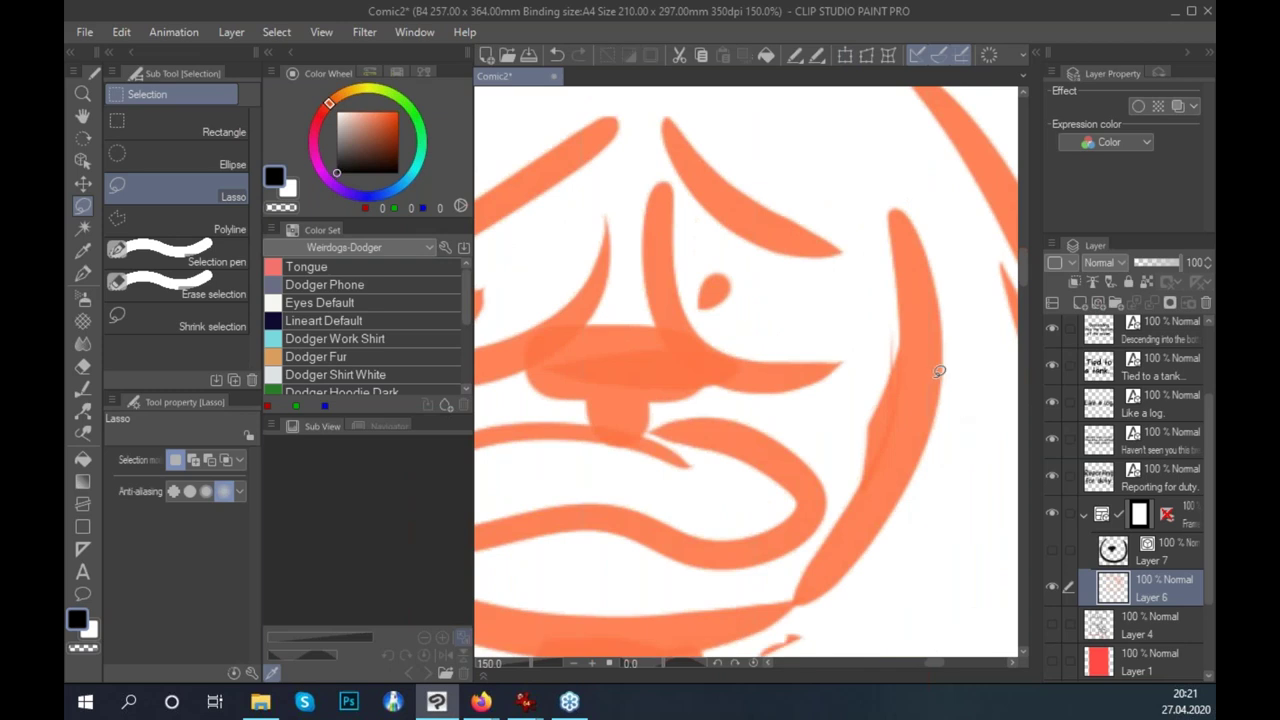
scroll(950, 372, up, 1)
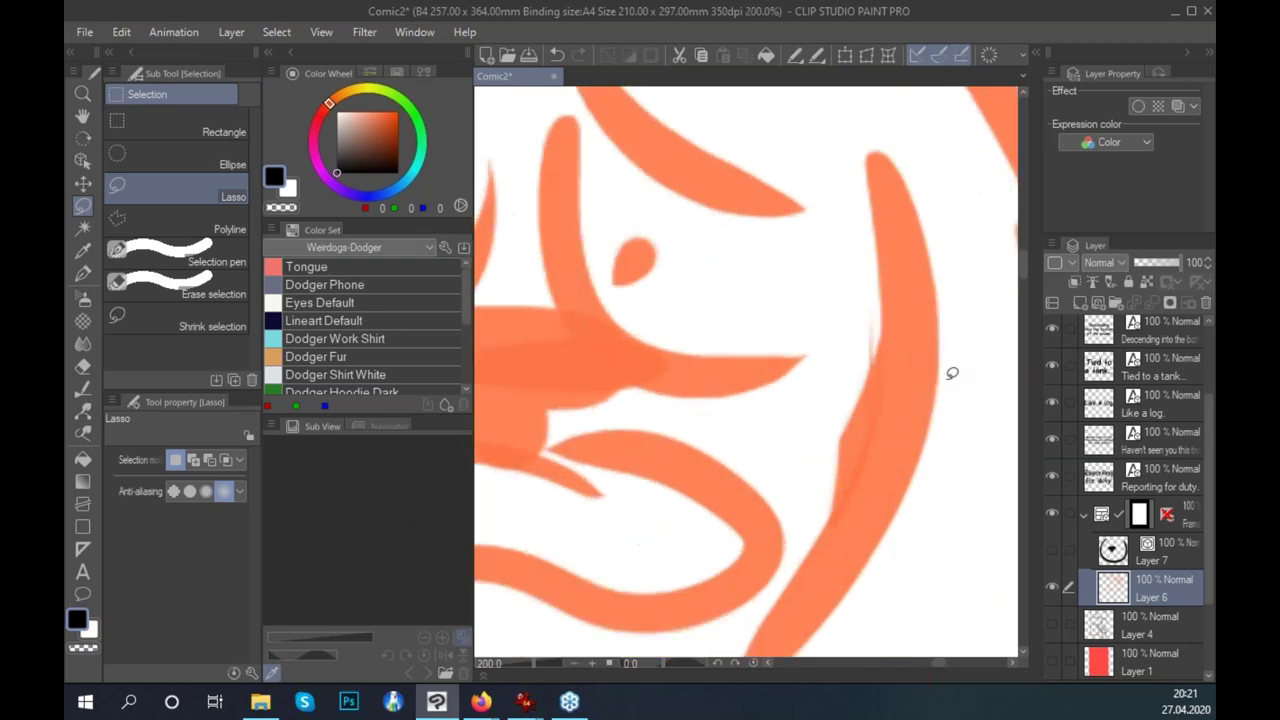
Show and activate the vector layer, and delete the inked face outline and nose.
click(1051, 551)
click(1172, 556)
drag(852, 511, 774, 449)
click(83, 272)
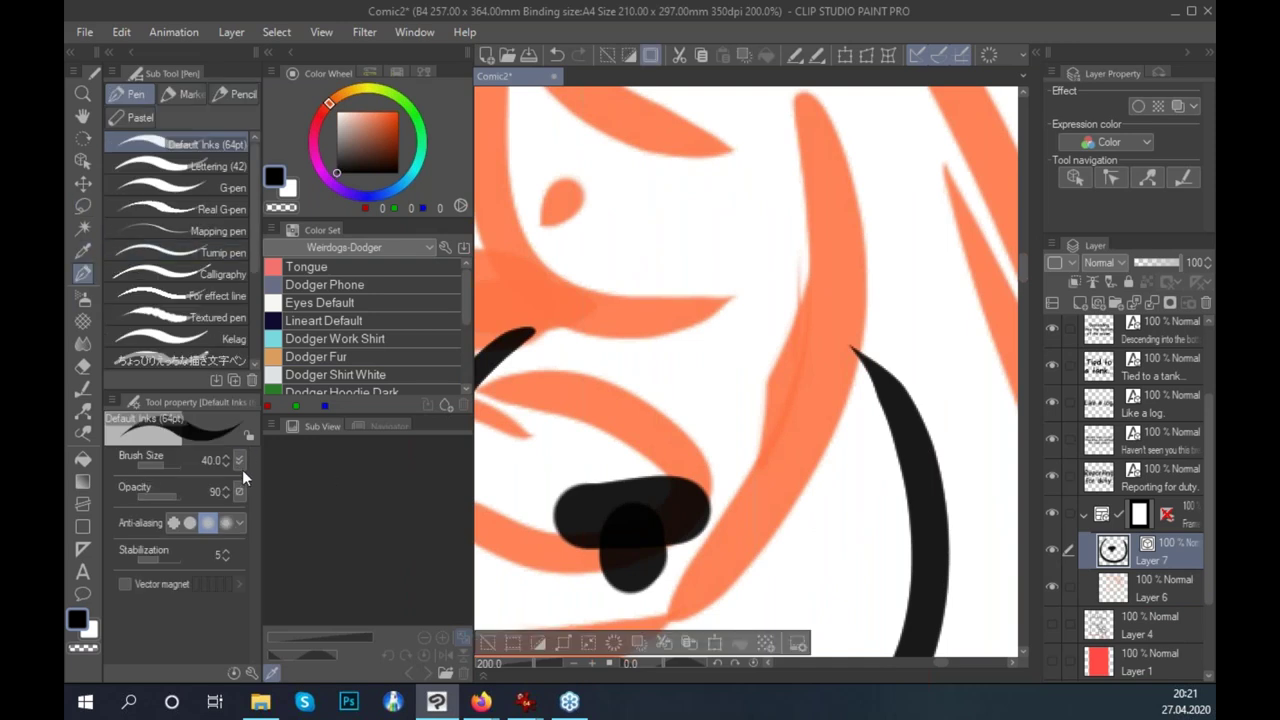
key(Delete)
Set the Default Inks pen's opacity to 100 and ink the character's right-hand eye as a round outline with a solid pupil.
drag(180, 492, 214, 492)
scroll(850, 435, down, 1)
scroll(874, 422, down, 1)
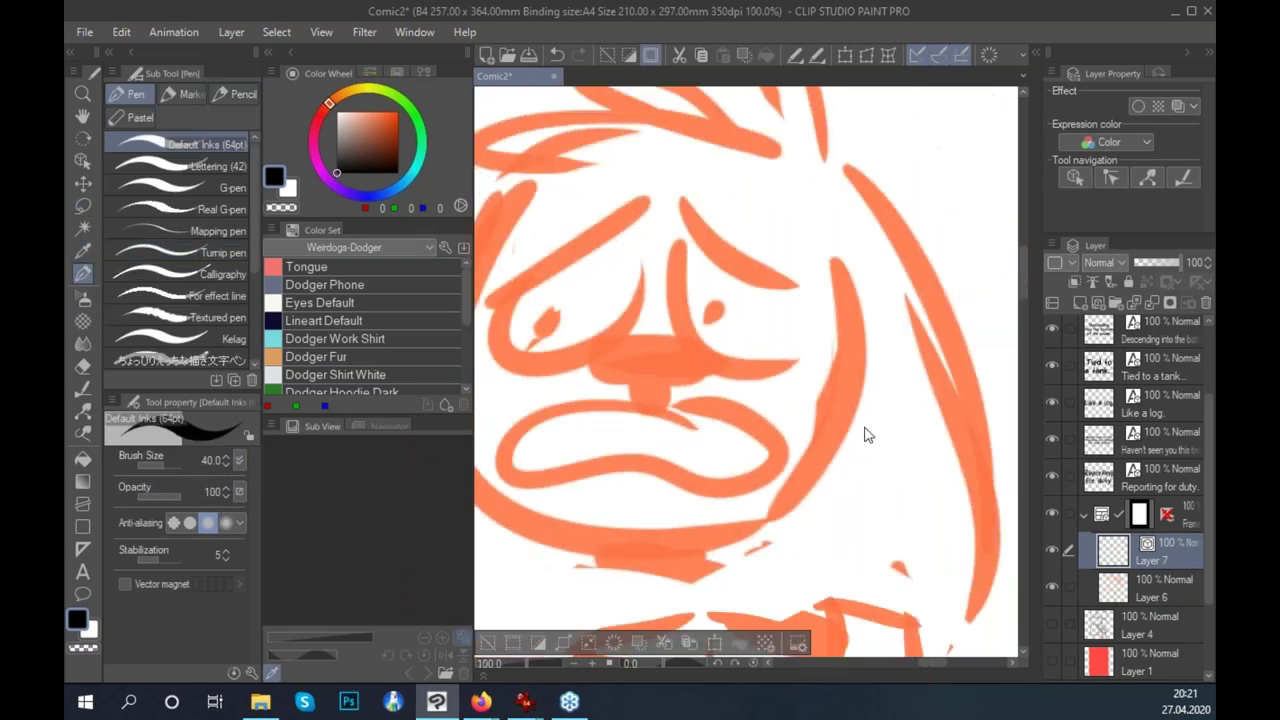
mouse_move(863, 477)
mouse_down()
mouse_move(837, 380)
mouse_move(808, 406)
mouse_move(848, 354)
mouse_move(858, 386)
mouse_move(924, 393)
mouse_move(930, 455)
mouse_move(906, 529)
mouse_move(643, 347)
mouse_up()
key(ctrl+z)
scroll(930, 455, up, 1)
key(ctrl+t)
drag(730, 300, 834, 514)
click(650, 543)
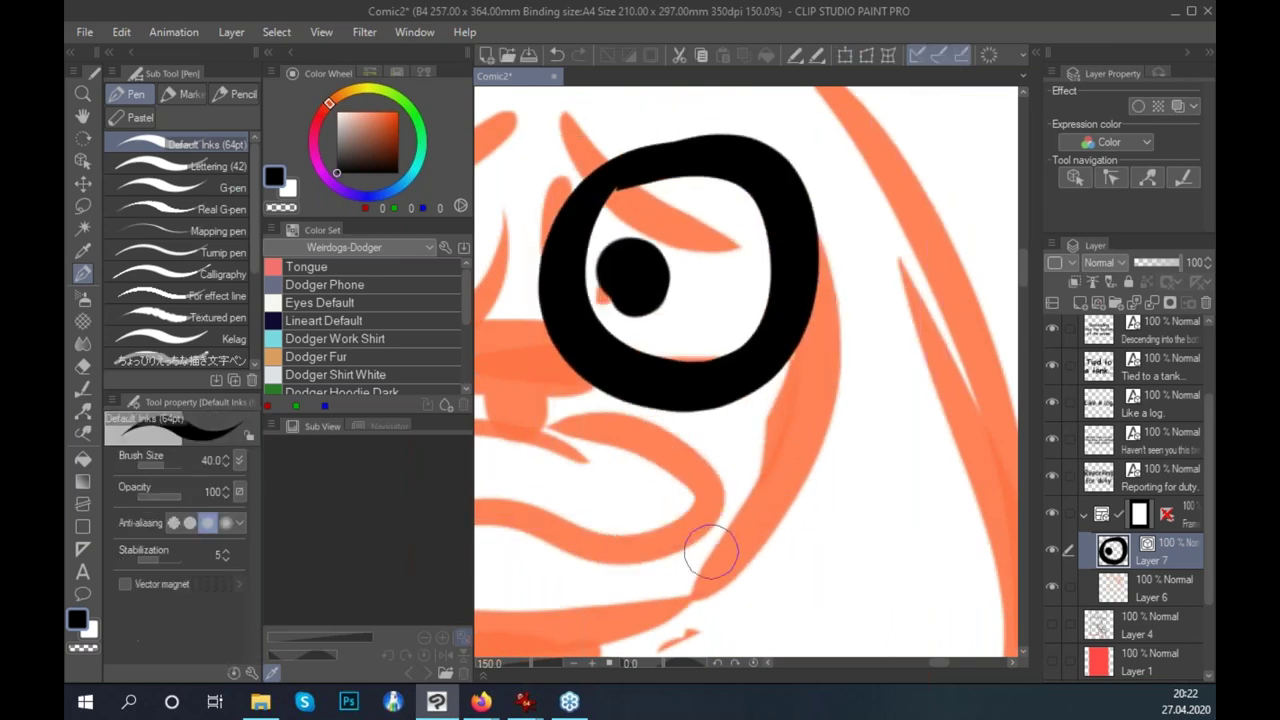
Lower the sketch layer's opacity to 29% and make the vector layer active again.
scroll(711, 551, down, 1)
click(1170, 595)
click(1149, 263)
scroll(961, 479, down, 2)
drag(913, 525, 903, 489)
click(1160, 552)
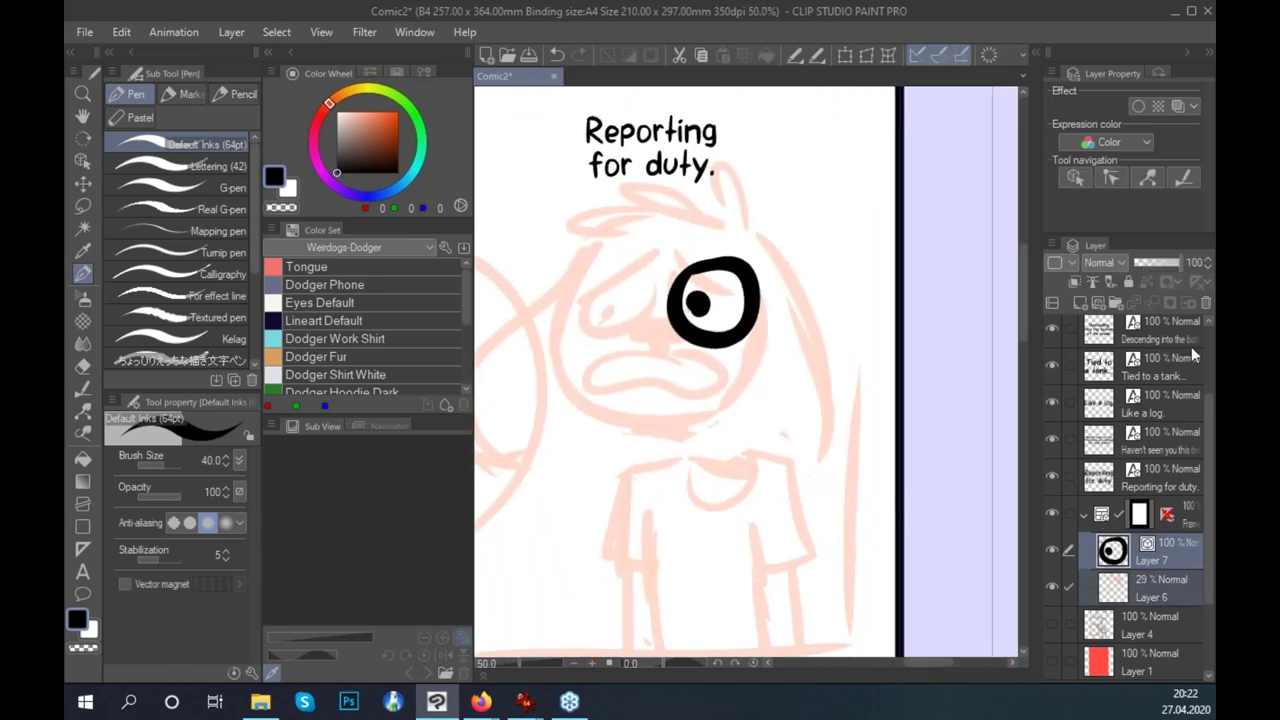
click(1193, 304)
Open the file sample page.clip from the webinar folder.
click(507, 55)
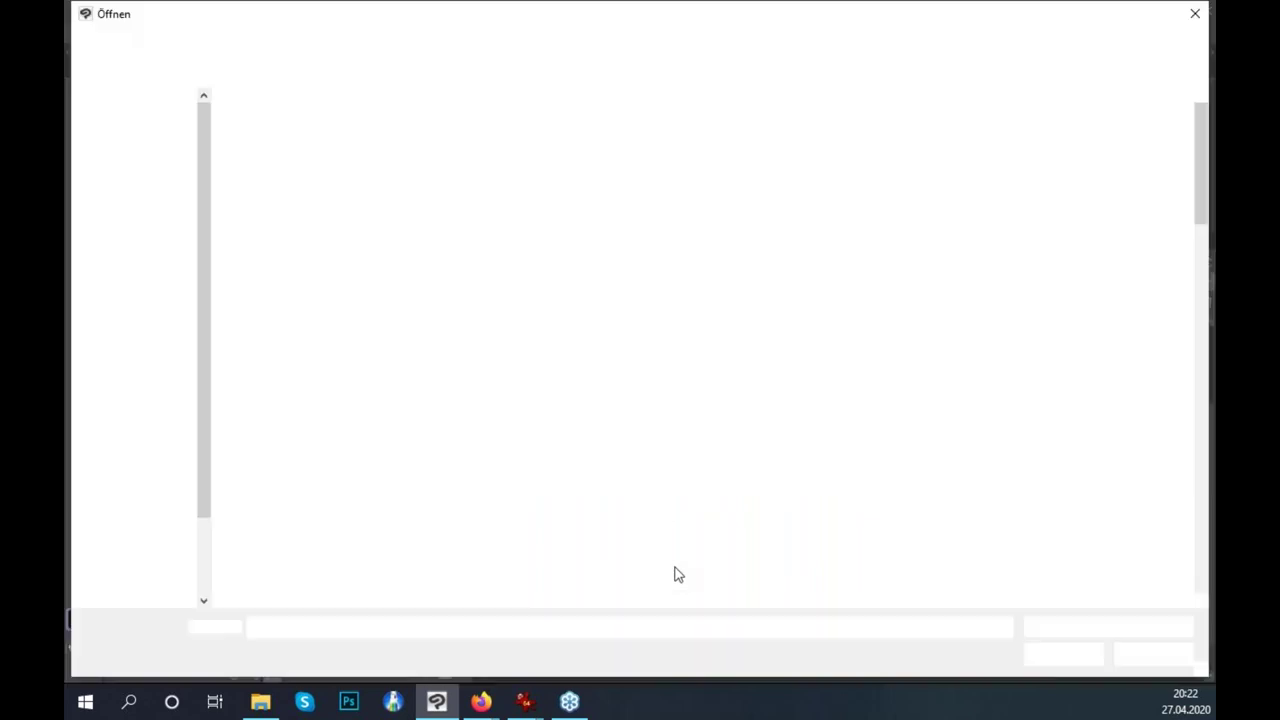
click(137, 371)
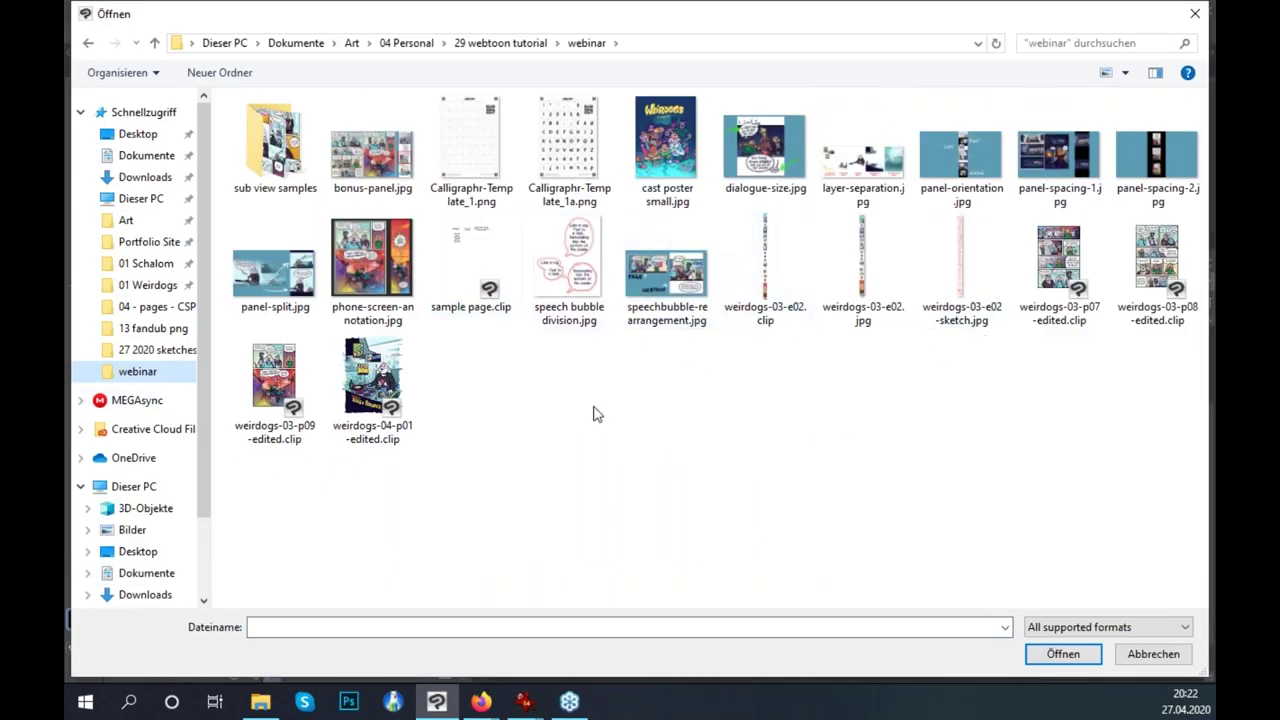
double_click(472, 262)
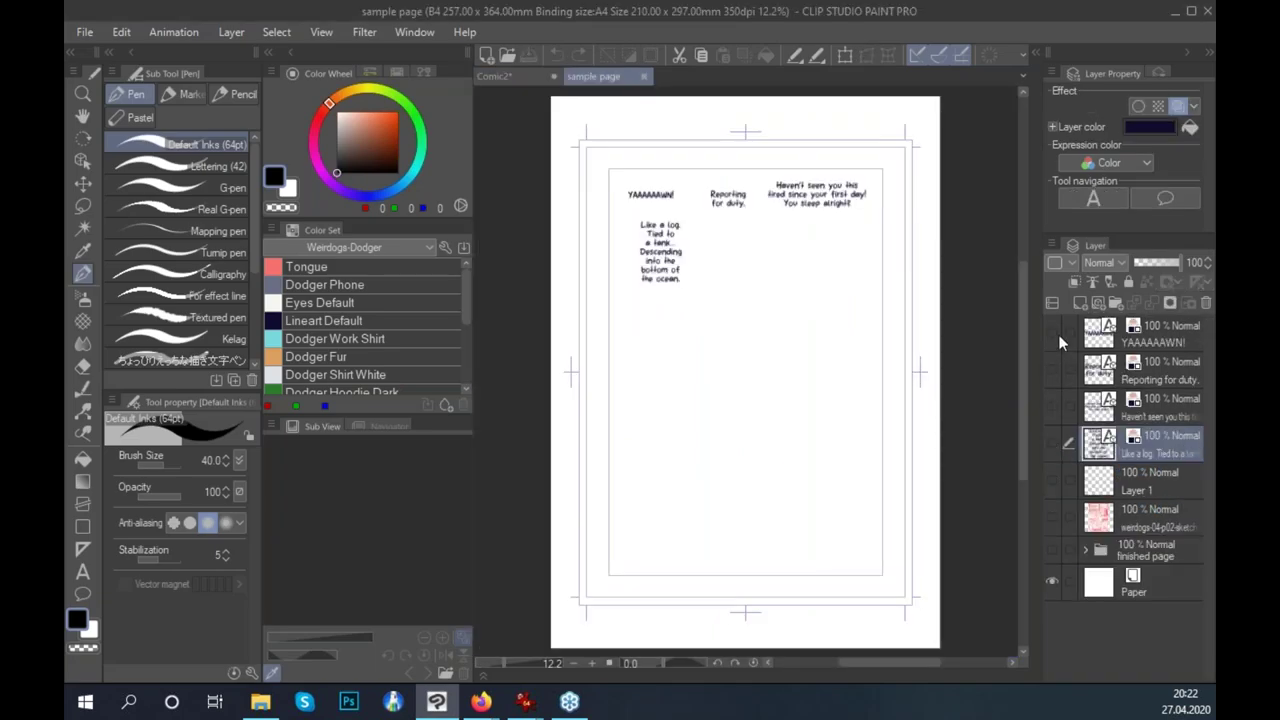
Show the weirdogs-04-p02 sketch layer at 37% opacity and add a vector layer above it.
click(1052, 517)
click(1140, 517)
drag(1162, 264, 1150, 265)
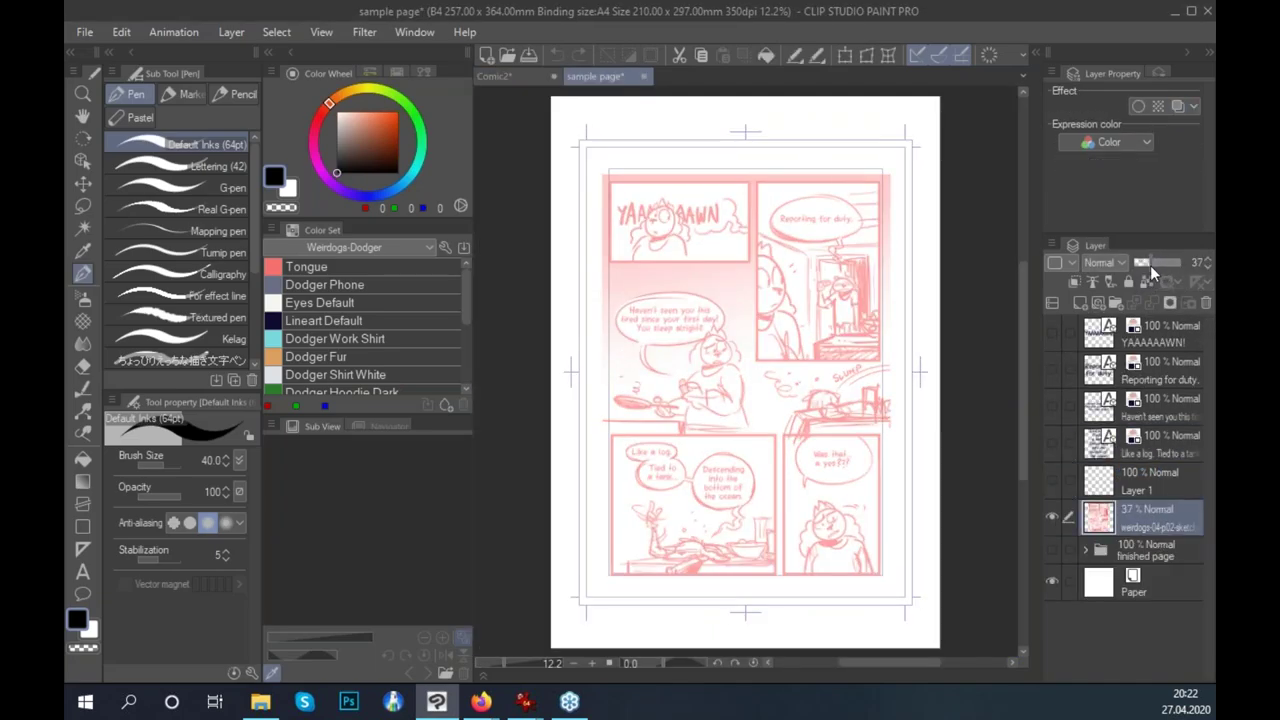
click(1098, 303)
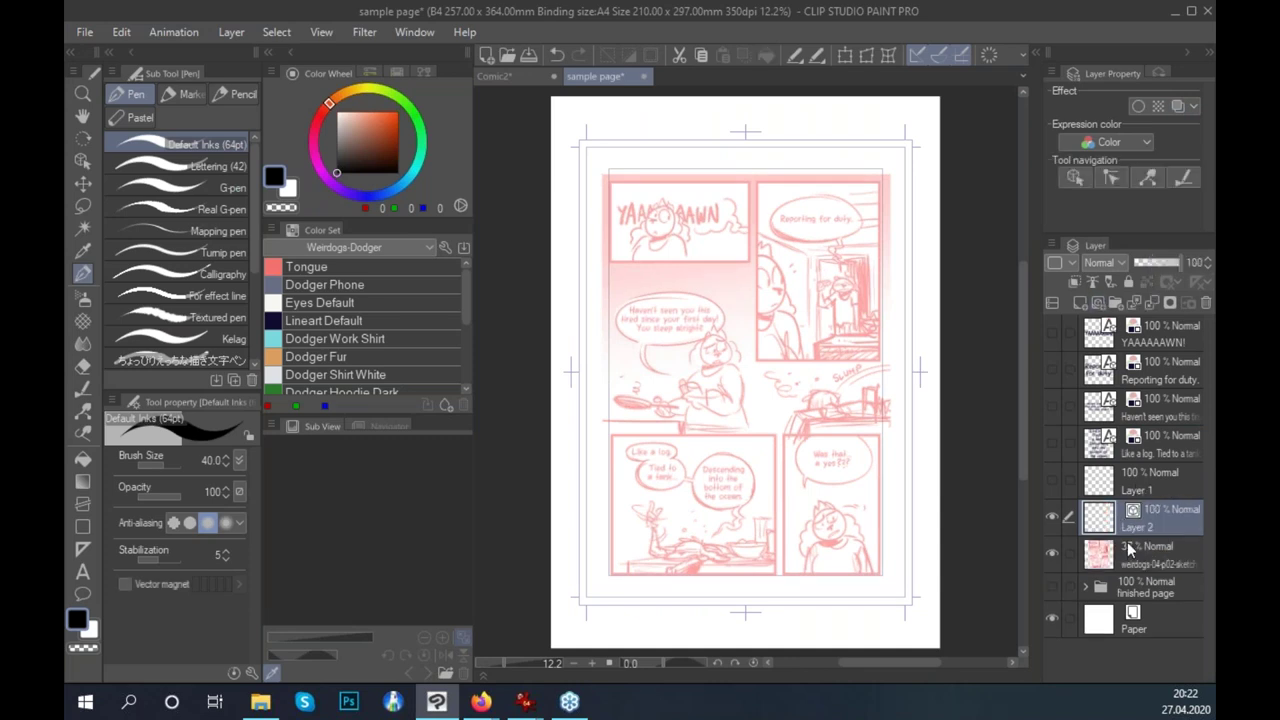
Ink the solid black nose of the character in the last panel, below the "Was that... a yes???" balloon.
scroll(818, 490, up, 5)
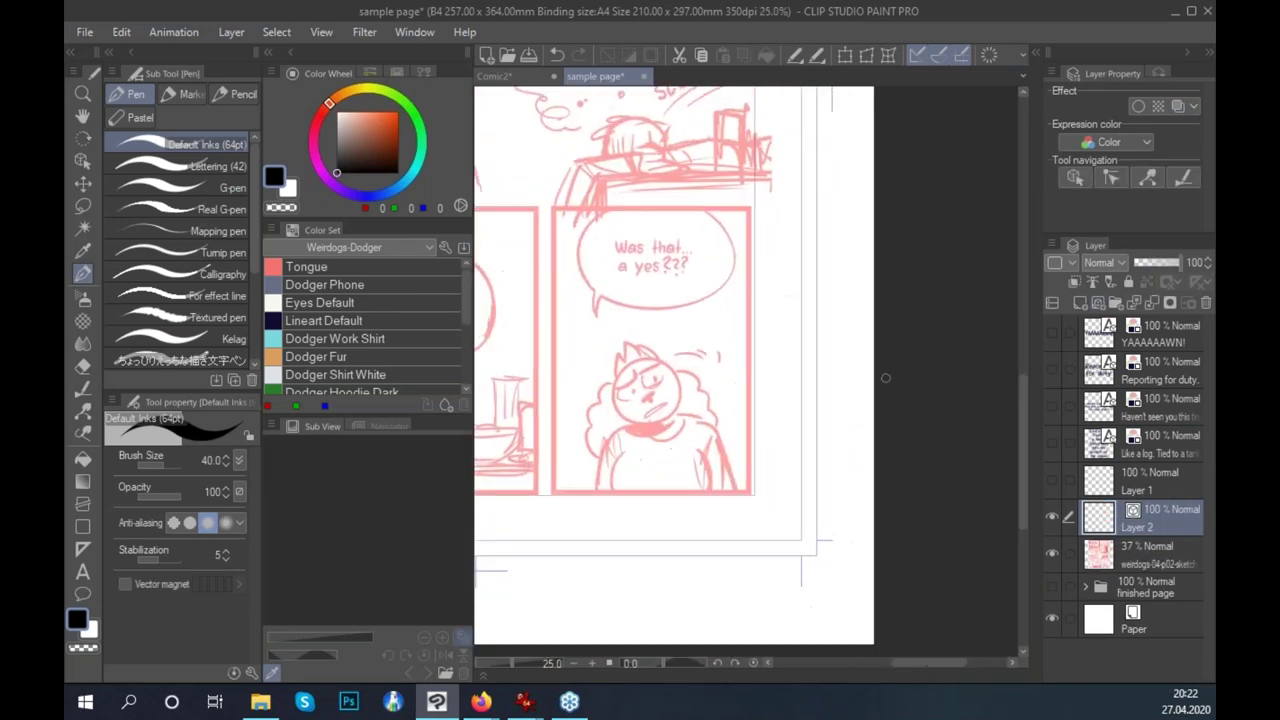
scroll(818, 490, up, 2)
scroll(600, 428, down, 1)
drag(886, 508, 806, 589)
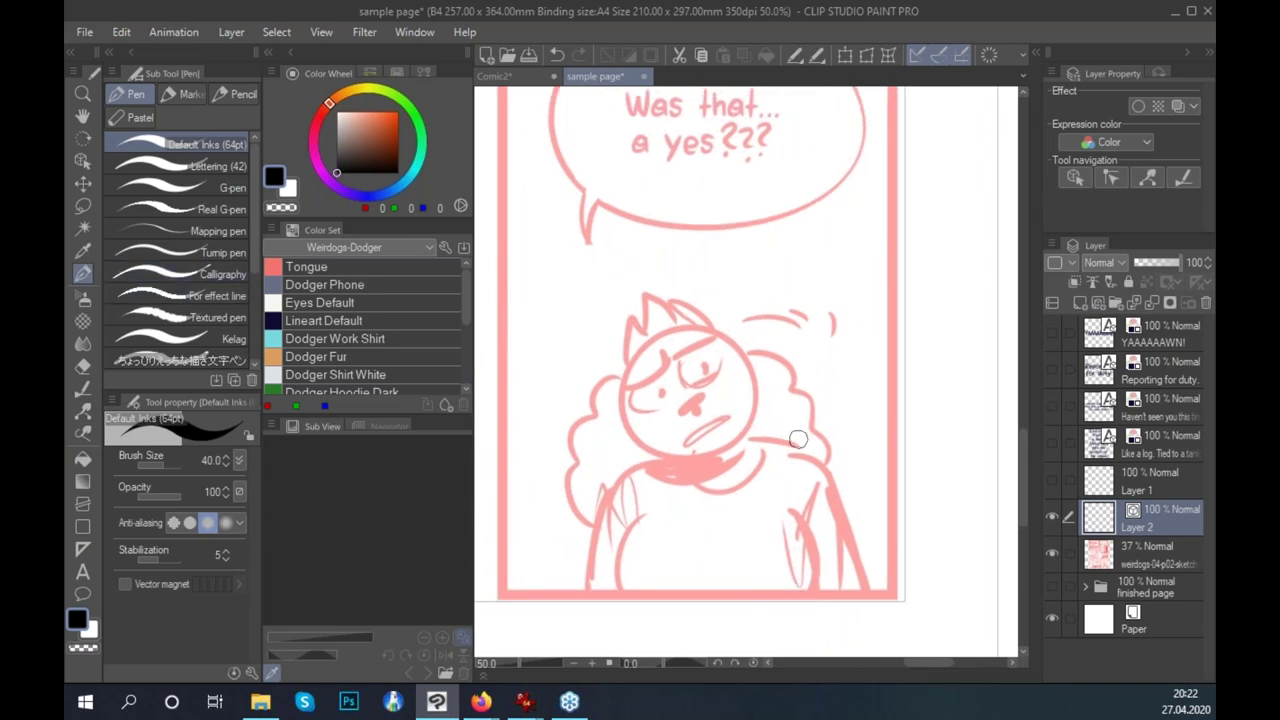
scroll(802, 438, up, 1)
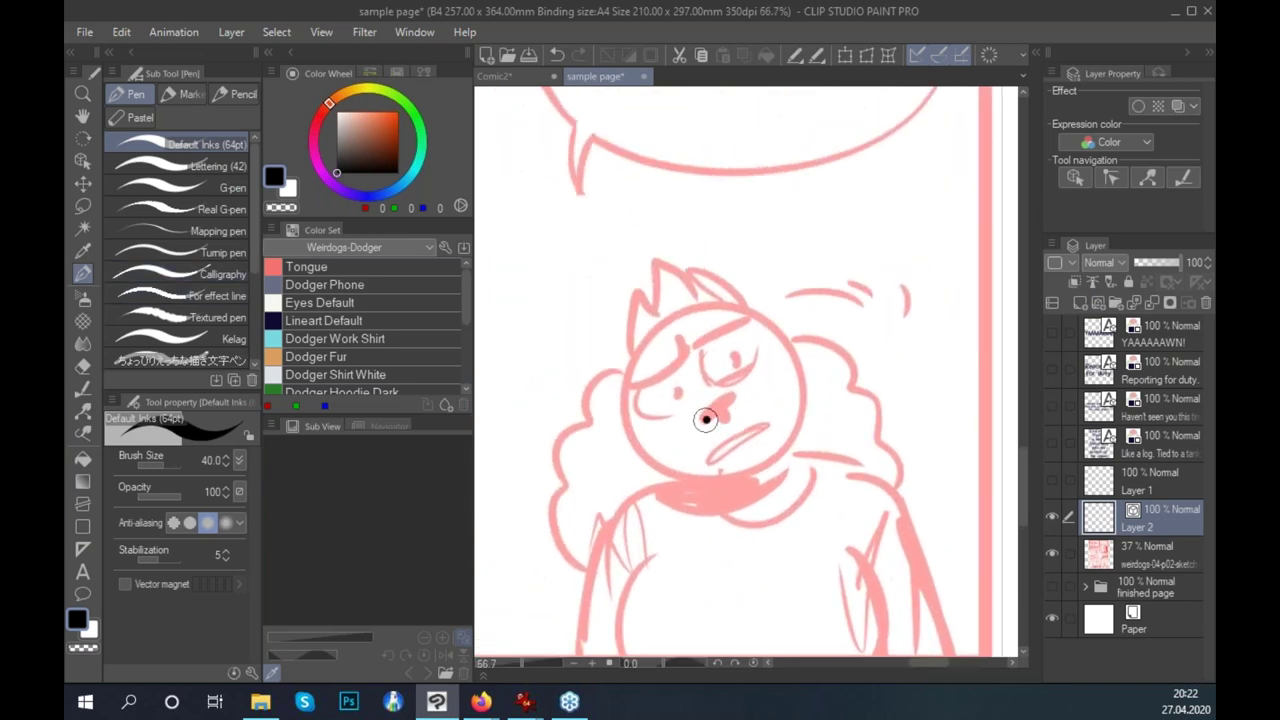
mouse_move(706, 418)
mouse_down()
mouse_move(740, 397)
mouse_move(735, 418)
mouse_move(748, 395)
mouse_up()
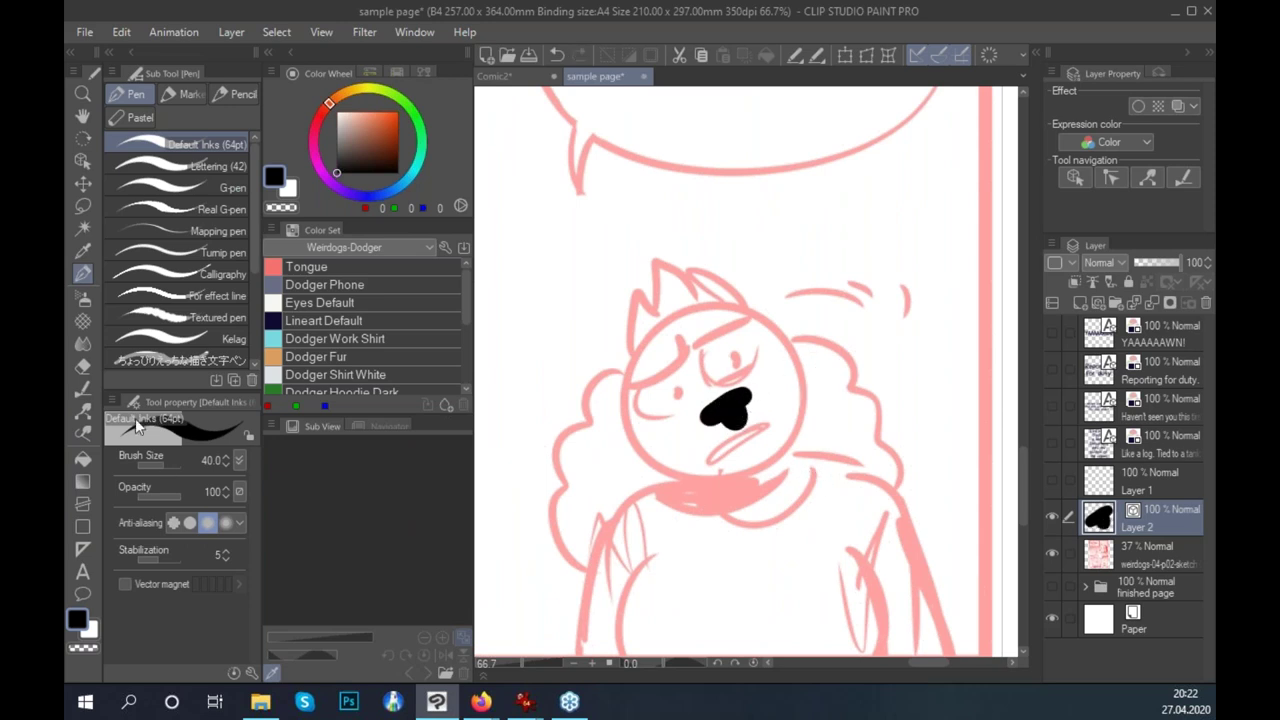
Ink the character's left-hand brow and the eye beneath it with a solid pupil.
drag(630, 386, 681, 340)
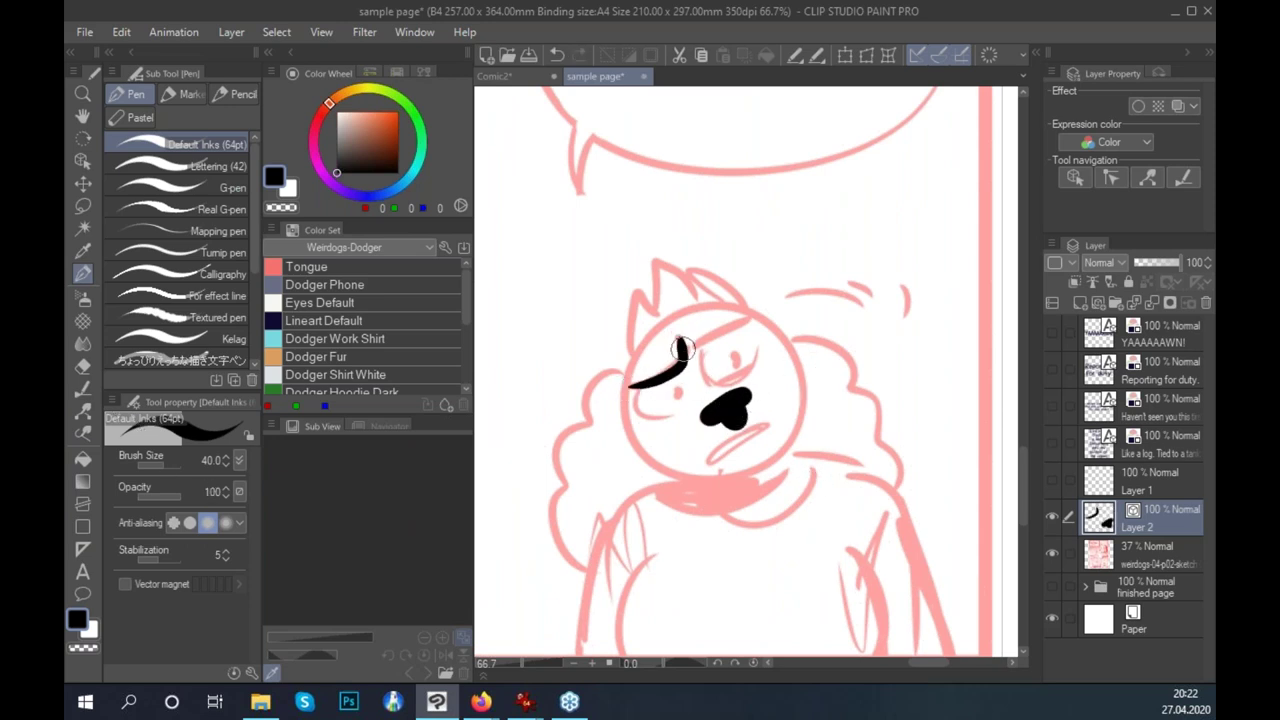
drag(635, 390, 688, 400)
key(ctrl+z)
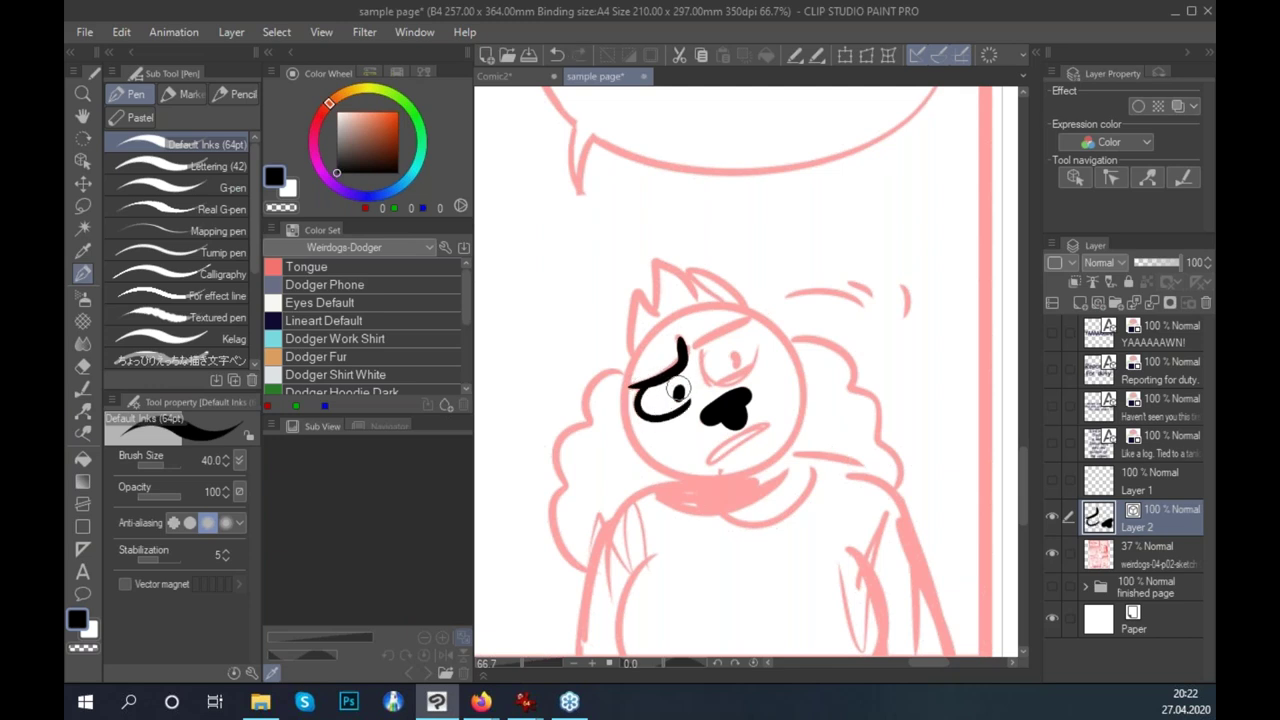
Ink the slanted open mouth below the nose, undoing and redrawing the outline until it fits.
key(ctrl+z)
drag(712, 466, 768, 434)
key(ctrl+z)
drag(712, 466, 768, 434)
key(ctrl+z)
key(ctrl+z)
mouse_move(712, 468)
mouse_down()
mouse_move(778, 440)
mouse_move(712, 470)
mouse_up()
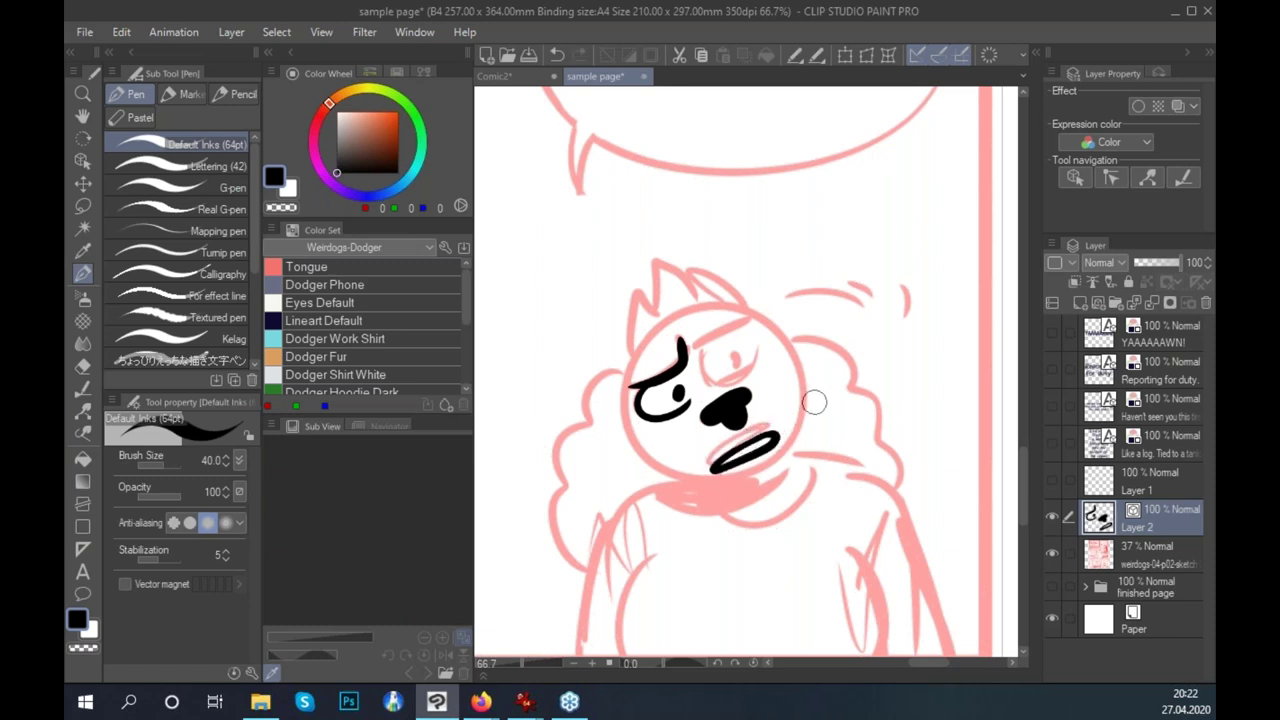
Reshape the inked mouth and left-hand eye lines with the Pinch vector line tool.
click(83, 410)
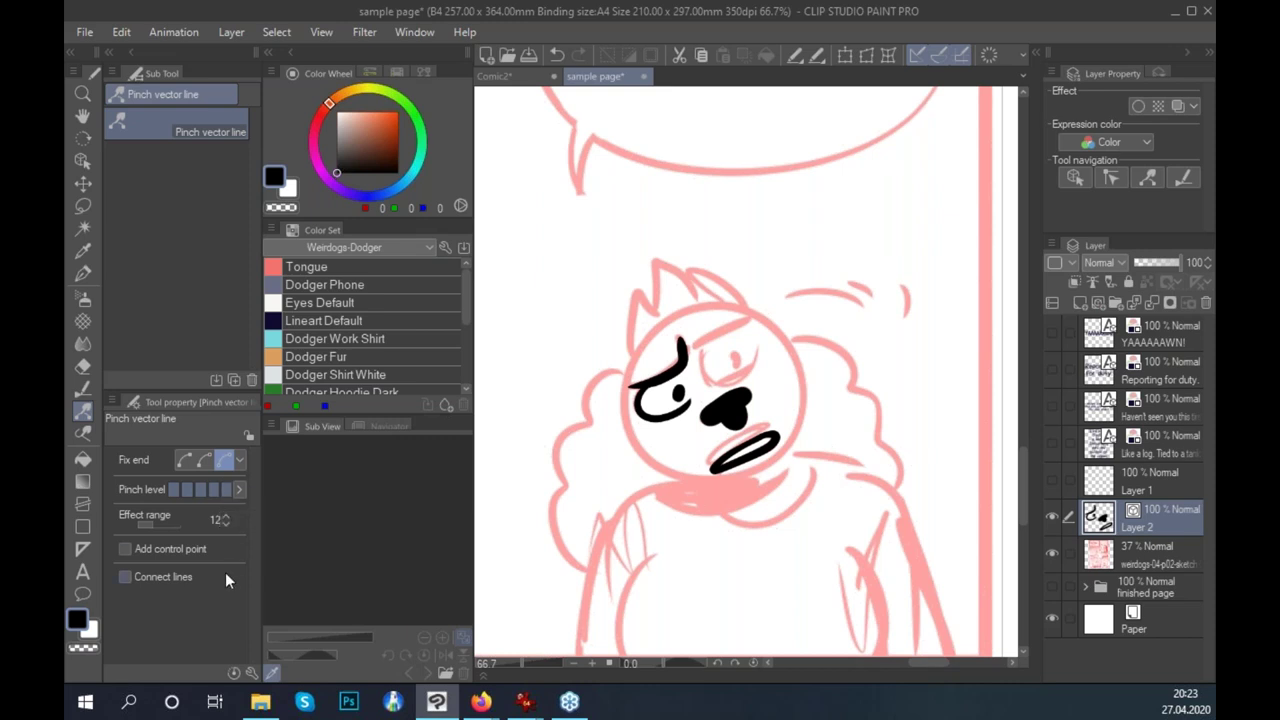
mouse_move(780, 428)
mouse_down()
mouse_move(775, 455)
mouse_move(785, 438)
mouse_up()
drag(689, 405, 691, 388)
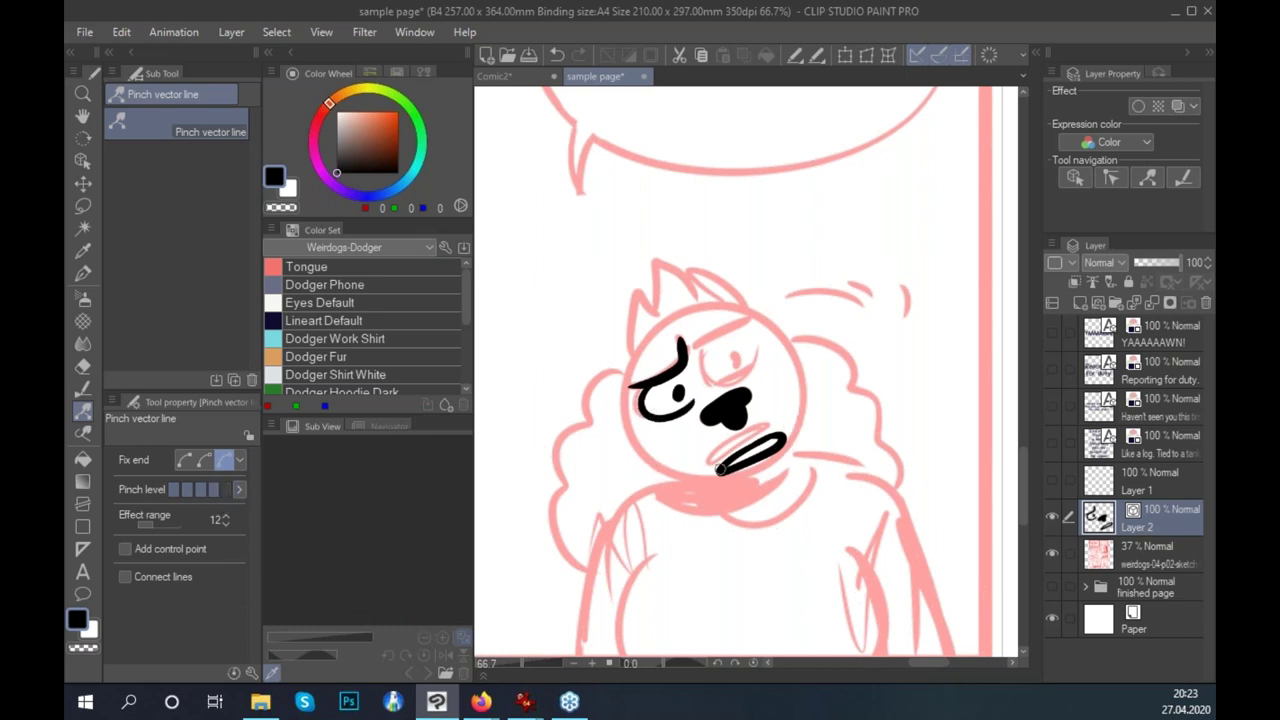
mouse_move(688, 403)
mouse_down()
mouse_move(685, 414)
mouse_move(689, 395)
mouse_move(688, 410)
mouse_move(705, 410)
mouse_up()
Ink the right-hand brow and eye with its pupil using the Default Inks pen, undoing and redrawing strokes as needed.
key(p)
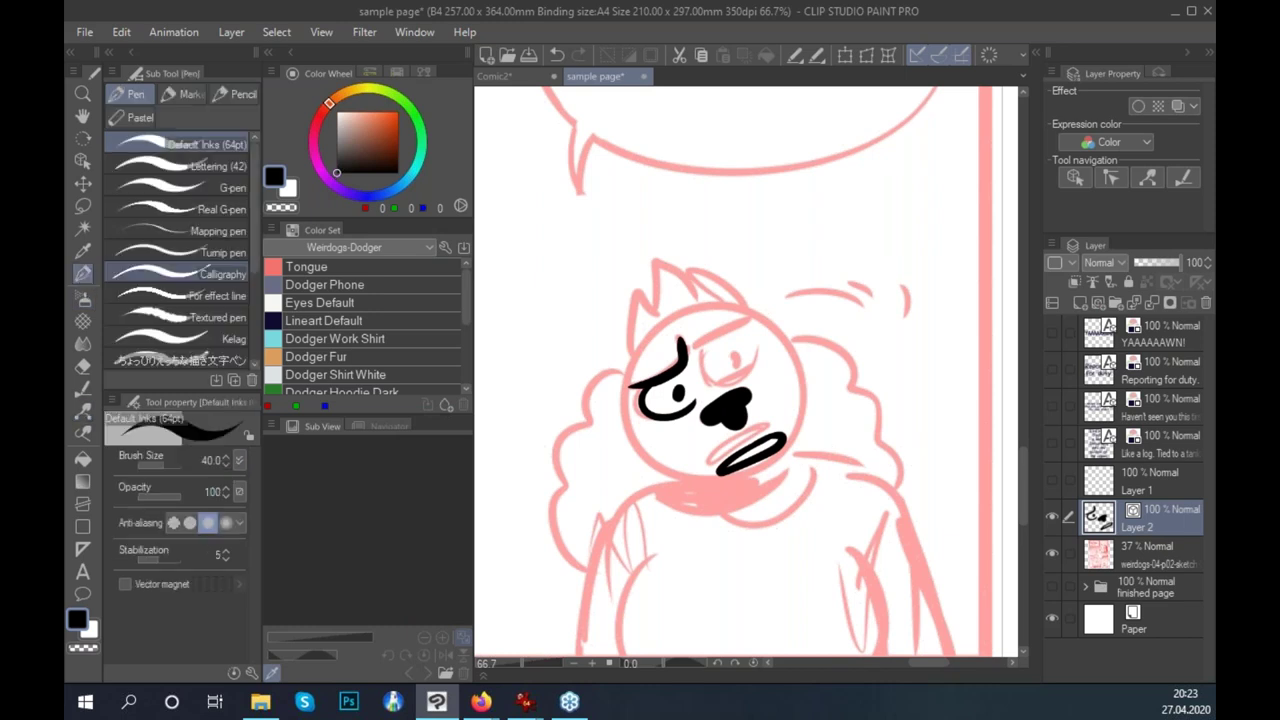
drag(697, 347, 763, 318)
key(ctrl+z)
key(ctrl+z)
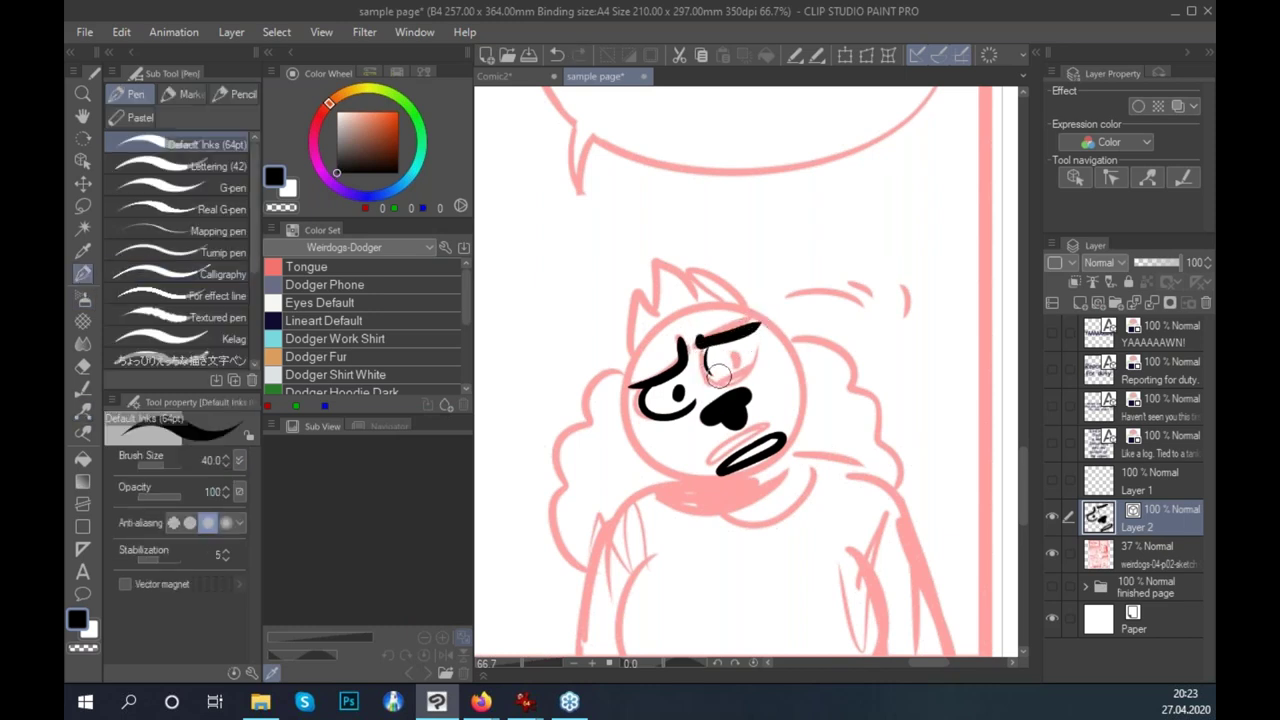
key(ctrl+z)
mouse_move(698, 346)
mouse_down()
mouse_move(745, 384)
mouse_move(712, 323)
mouse_move(732, 313)
mouse_move(742, 370)
mouse_up()
key(ctrl+z)
key(ctrl+z)
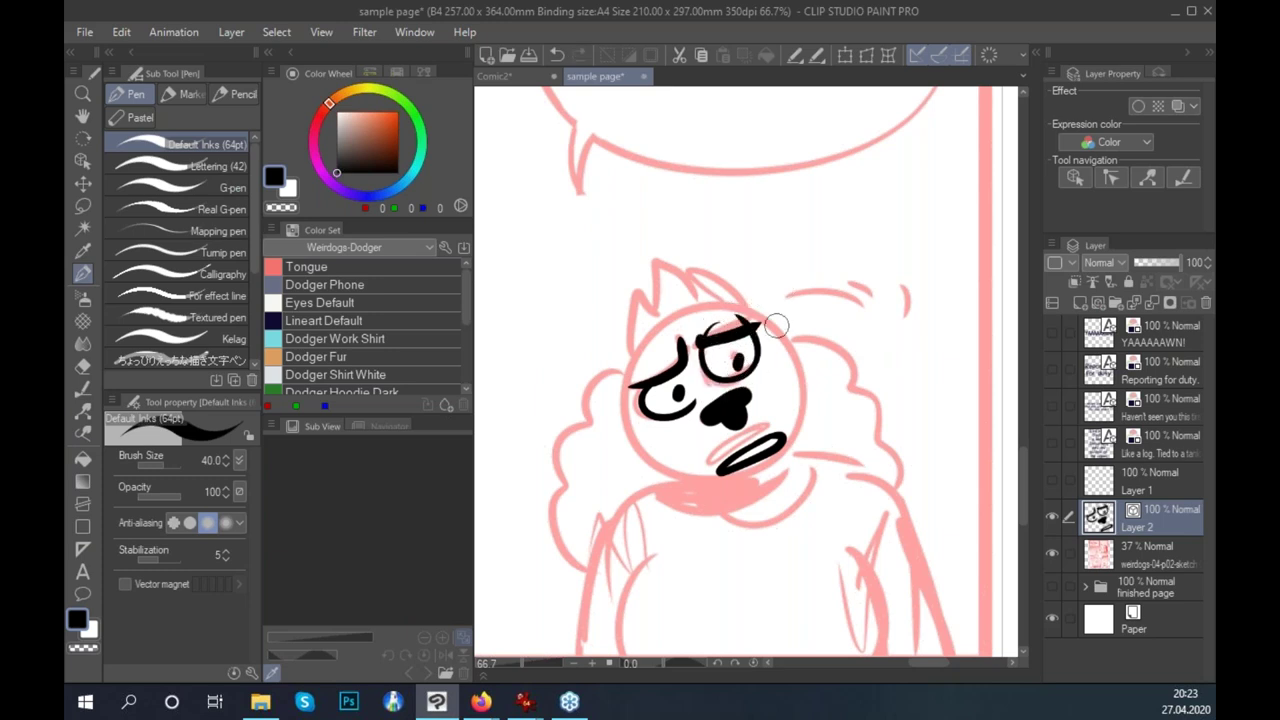
Ink the wavy, fluffy outline around the character's face and the small pointed hair tuft above the left brow.
mouse_move(648, 352)
mouse_down()
mouse_move(620, 412)
mouse_move(649, 465)
mouse_move(694, 487)
mouse_move(752, 482)
mouse_move(800, 438)
mouse_move(798, 380)
mouse_move(760, 318)
mouse_up()
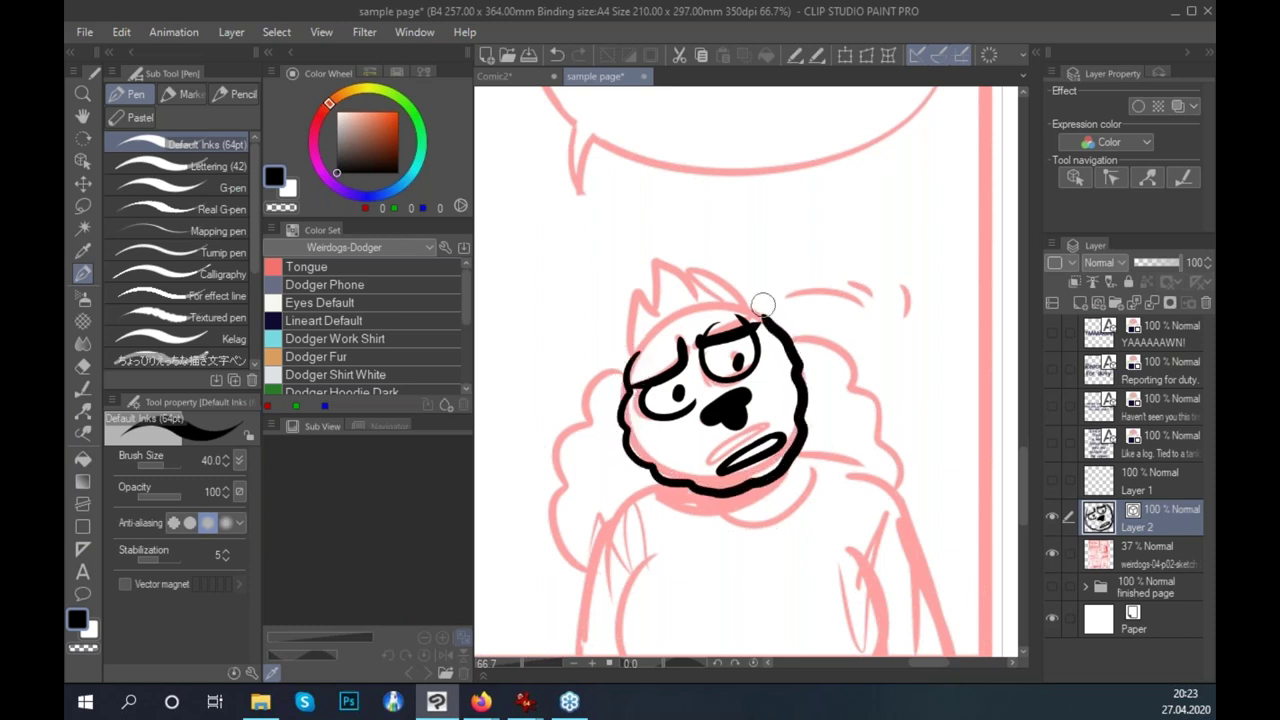
key(ctrl+z)
mouse_move(638, 272)
mouse_down()
mouse_move(645, 358)
mouse_move(640, 274)
mouse_move(656, 312)
mouse_up()
mouse_move(658, 318)
mouse_down()
mouse_move(688, 266)
mouse_move(671, 243)
mouse_move(718, 288)
mouse_up()
key(ctrl+z)
key(ctrl+z)
Ink the remaining pointed hair tufts across the top of the head down to the face outline, redrawing strokes until they fit.
mouse_move(676, 238)
mouse_down()
mouse_move(714, 306)
mouse_move(755, 240)
mouse_up()
key(ctrl+z)
drag(714, 306, 755, 240)
drag(755, 240, 785, 340)
key(ctrl+z)
key(ctrl+z)
mouse_move(720, 285)
mouse_down()
mouse_move(752, 248)
mouse_move(778, 318)
mouse_up()
key(ctrl+z)
drag(752, 246, 780, 318)
key(ctrl+z)
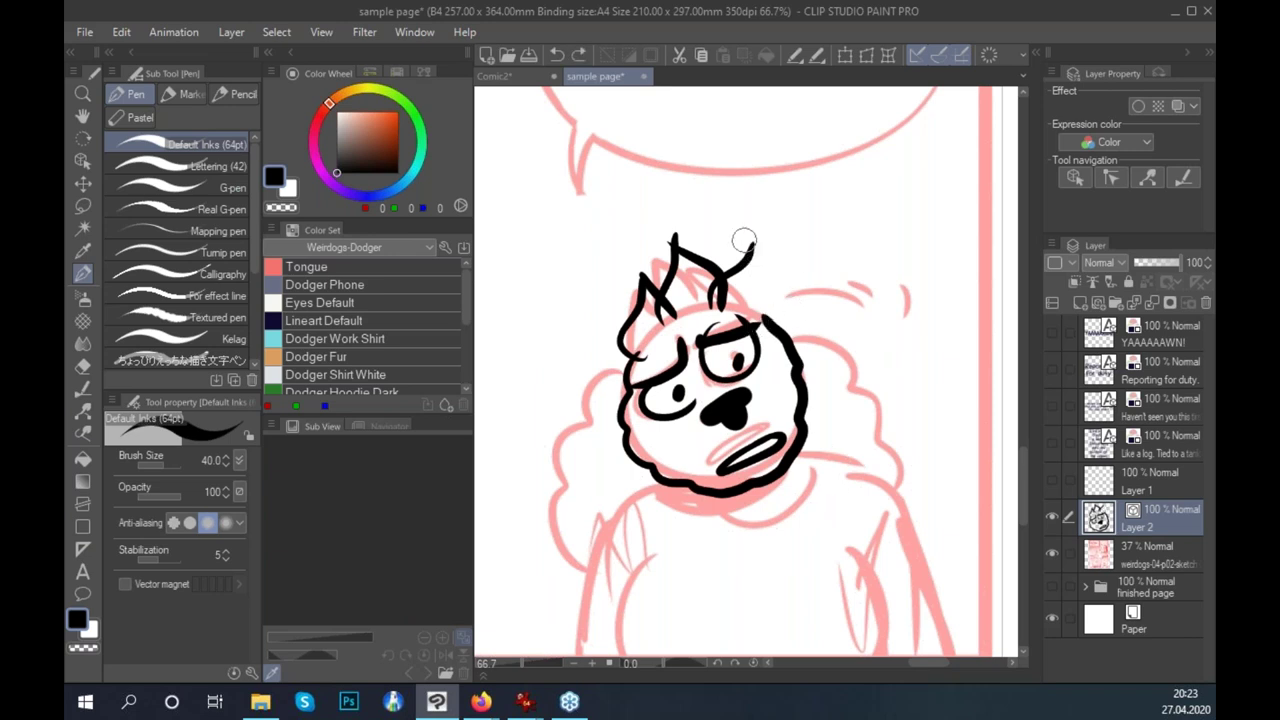
drag(742, 244, 778, 325)
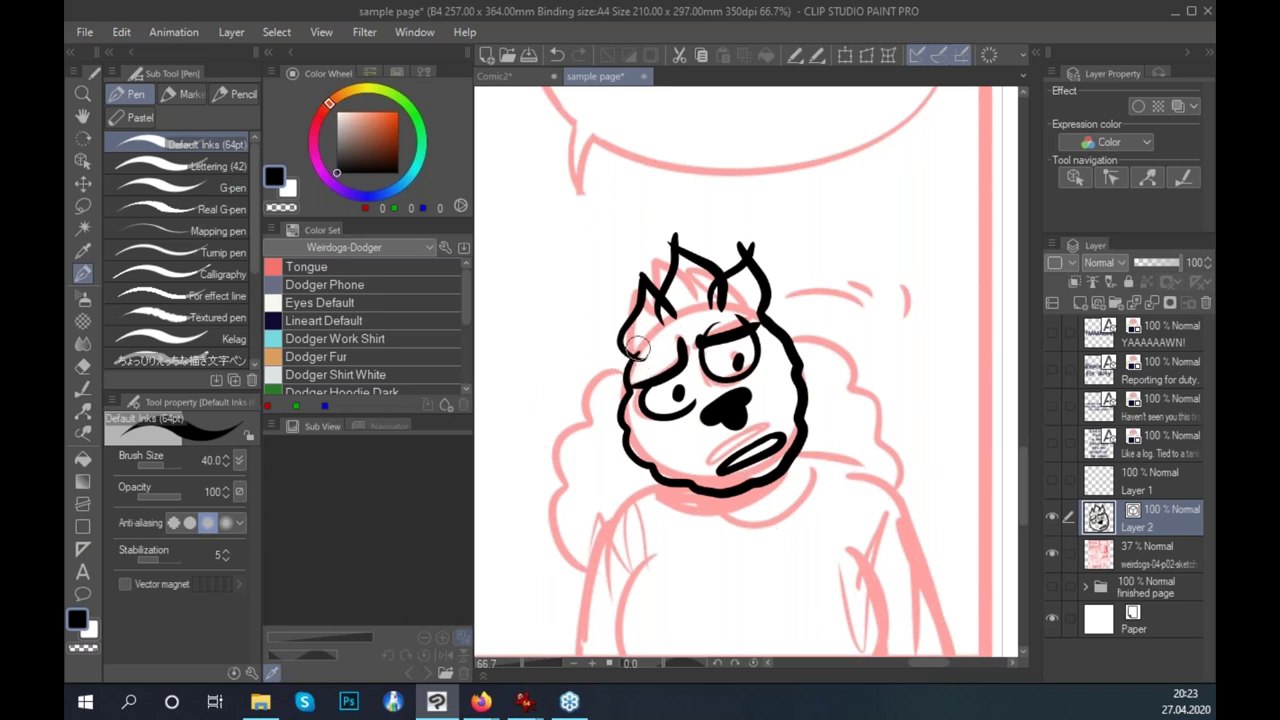
Ink the fluffy left-hand ear outline and the shirt's double curved neckline, redoing the inner neckline stroke.
mouse_move(634, 352)
mouse_down()
mouse_move(571, 418)
mouse_move(559, 467)
mouse_move(570, 522)
mouse_move(636, 540)
mouse_up()
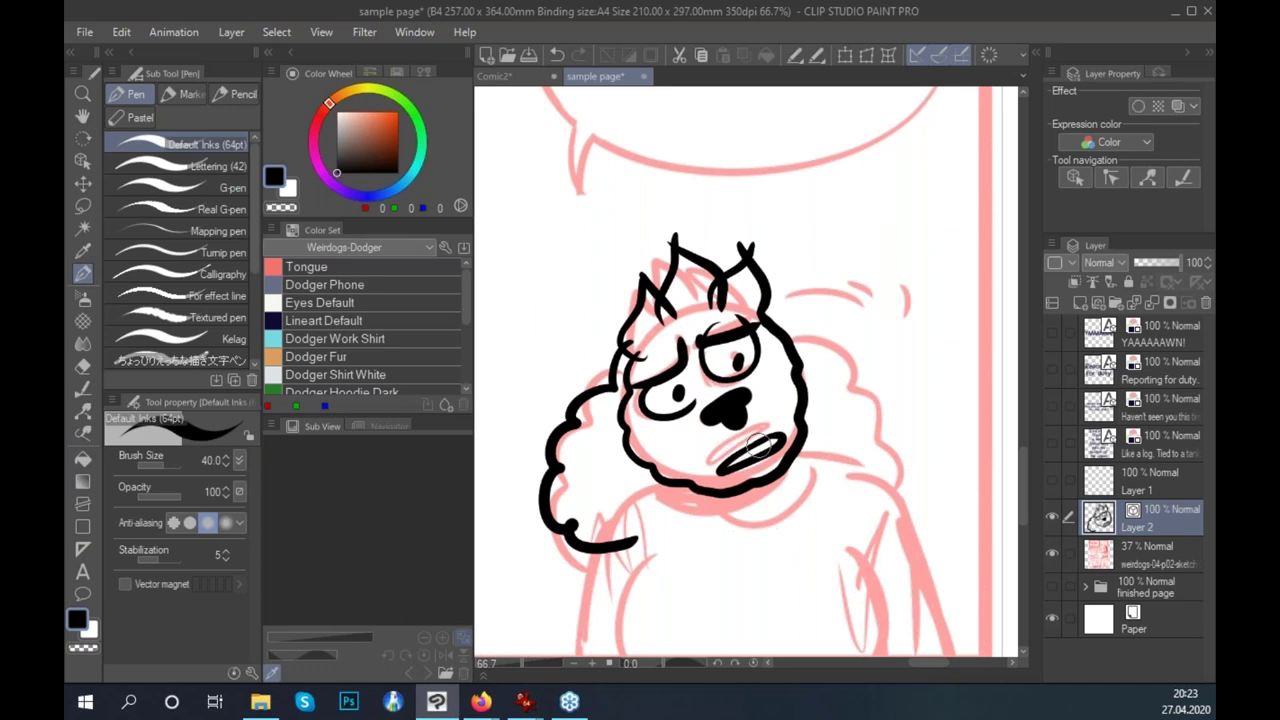
drag(688, 486, 805, 468)
drag(702, 492, 788, 468)
key(ctrl+z)
drag(704, 494, 800, 452)
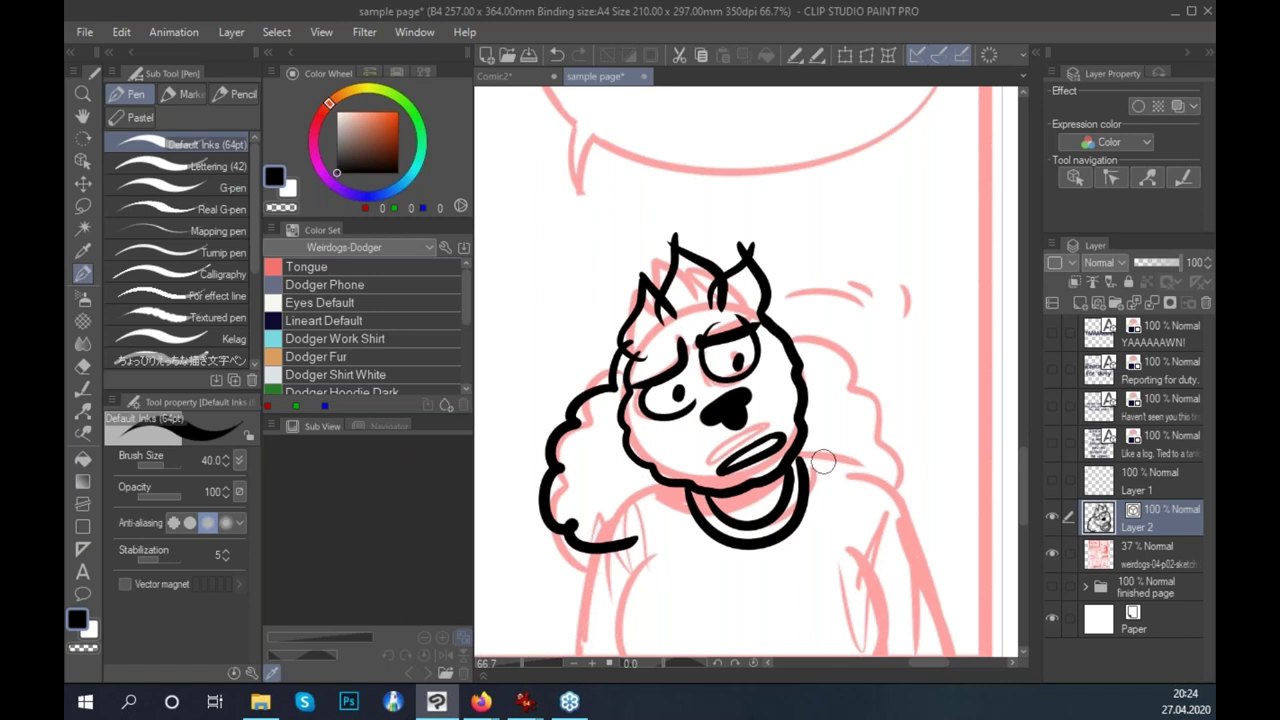
Trim the overlapping line ends around the hair tufts and brow using the Hard vector eraser at brush size 14.1.
click(87, 367)
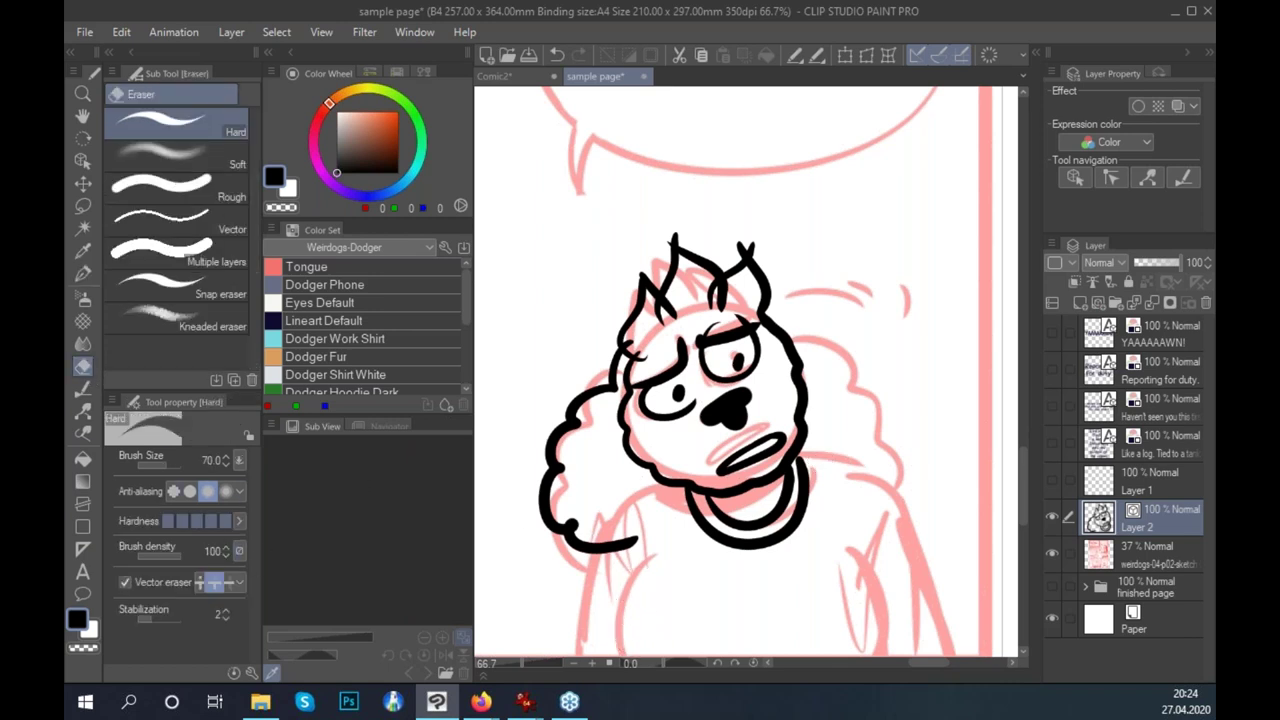
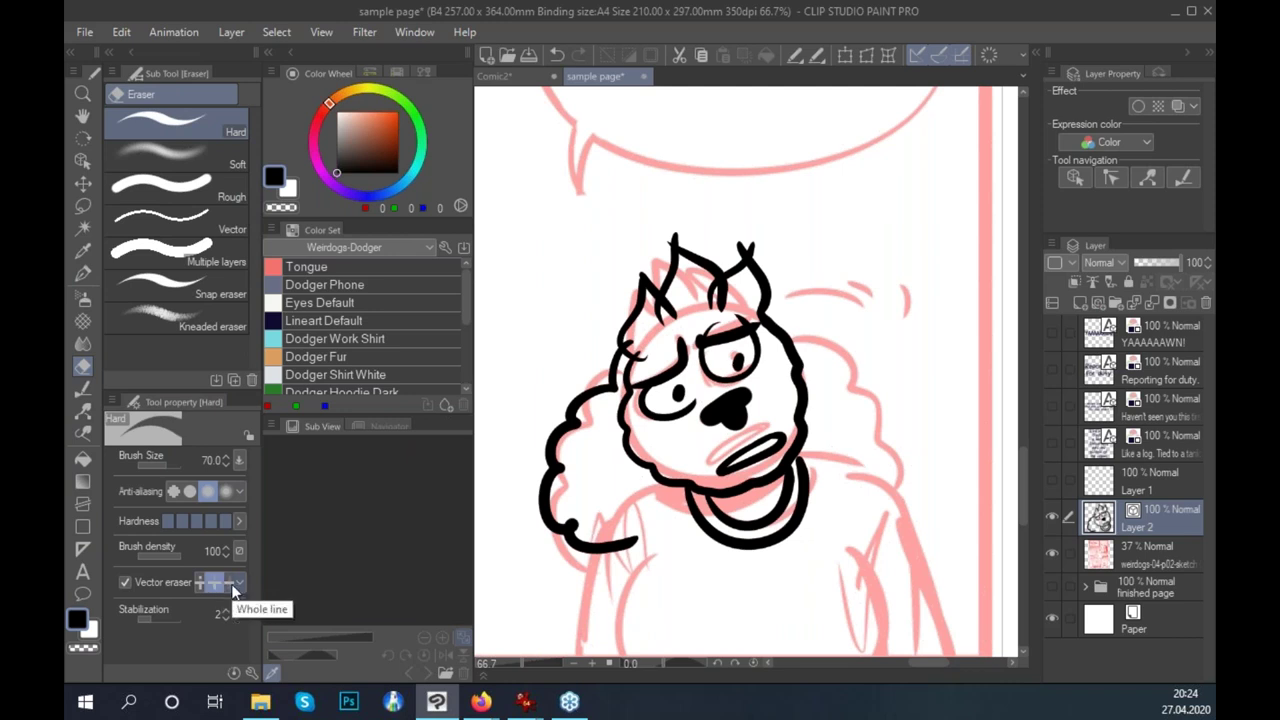
click(679, 362)
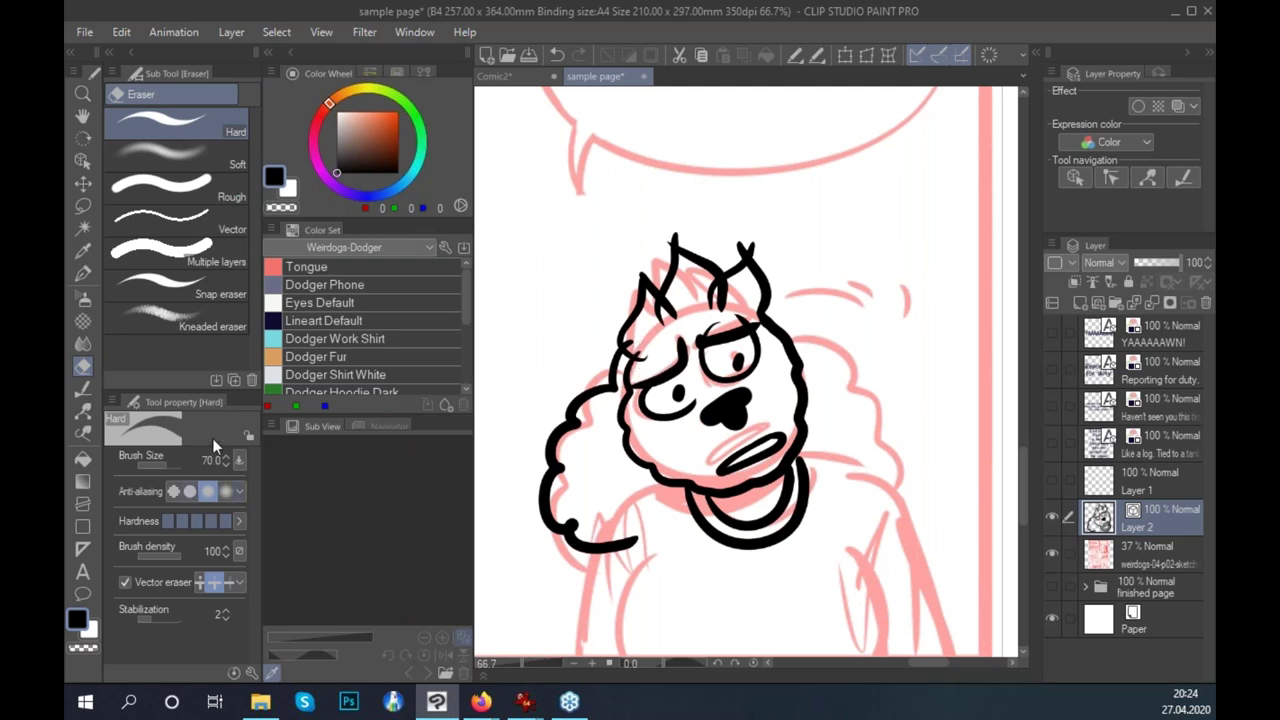
drag(166, 462, 159, 461)
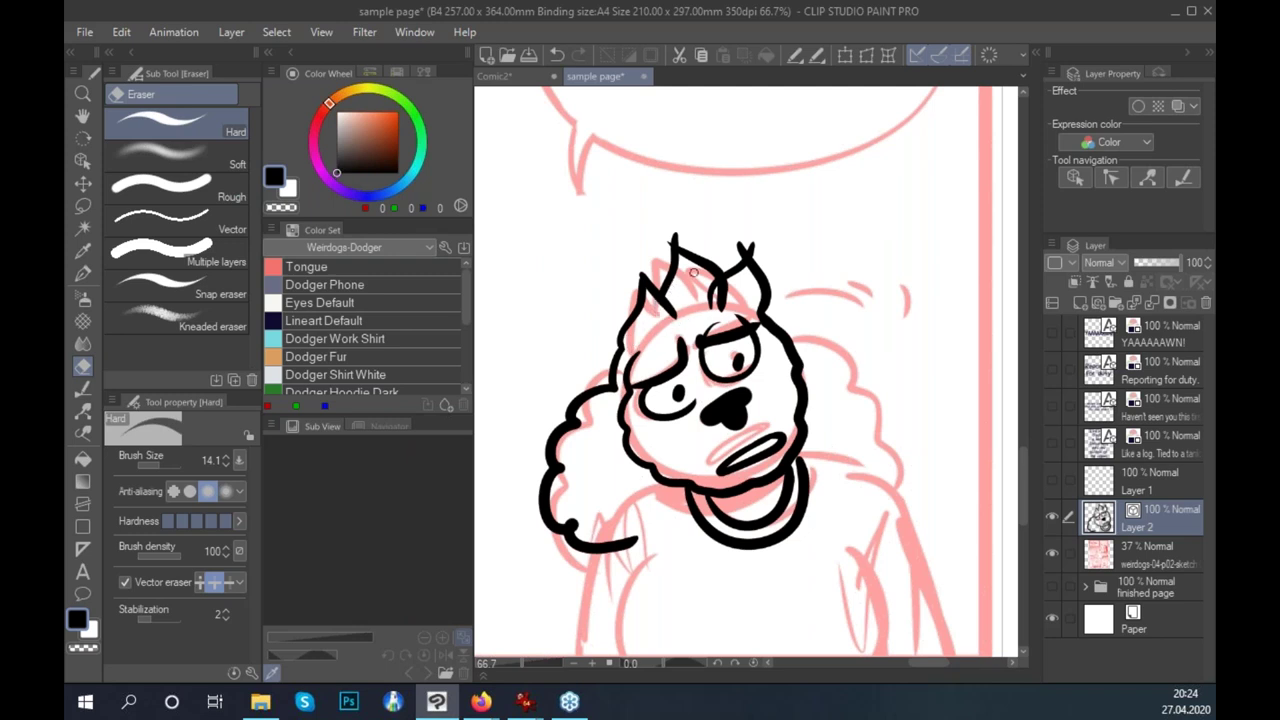
click(669, 232)
drag(725, 286, 725, 298)
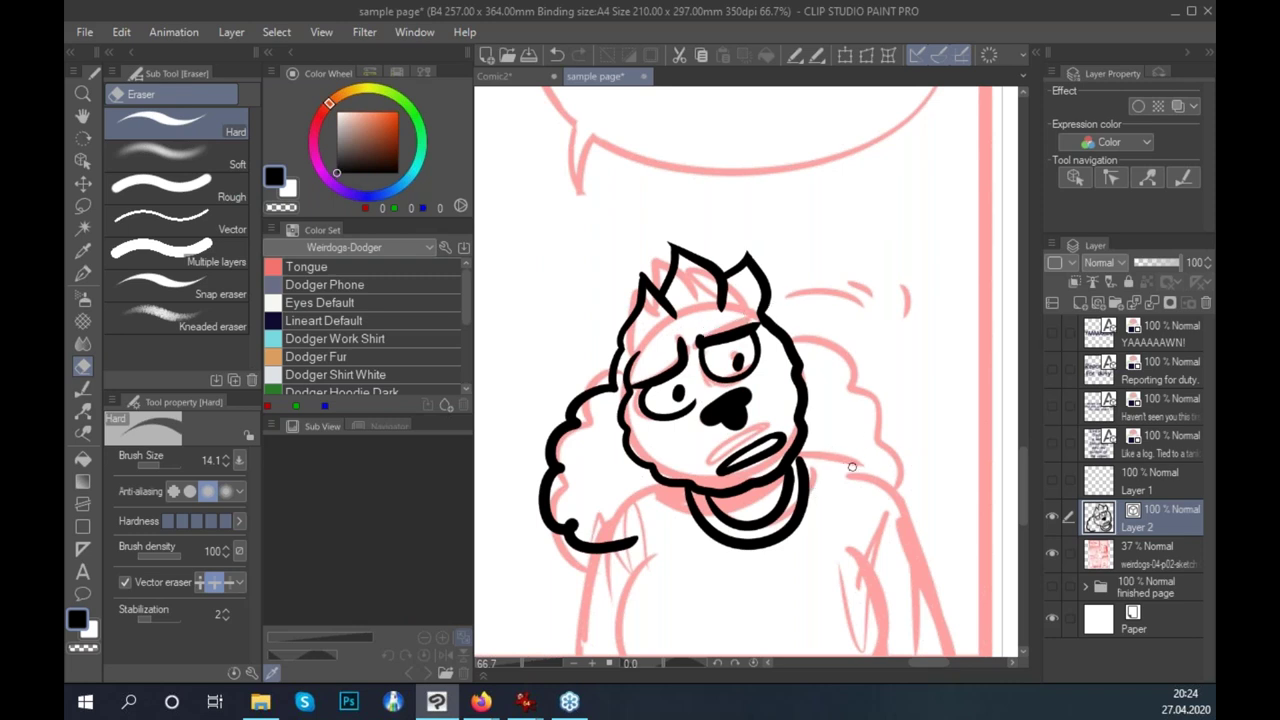
Reshape the right-hand hair tuft with the Pinch vector line tool and return to the Default Inks pen.
key(y)
drag(764, 284, 736, 251)
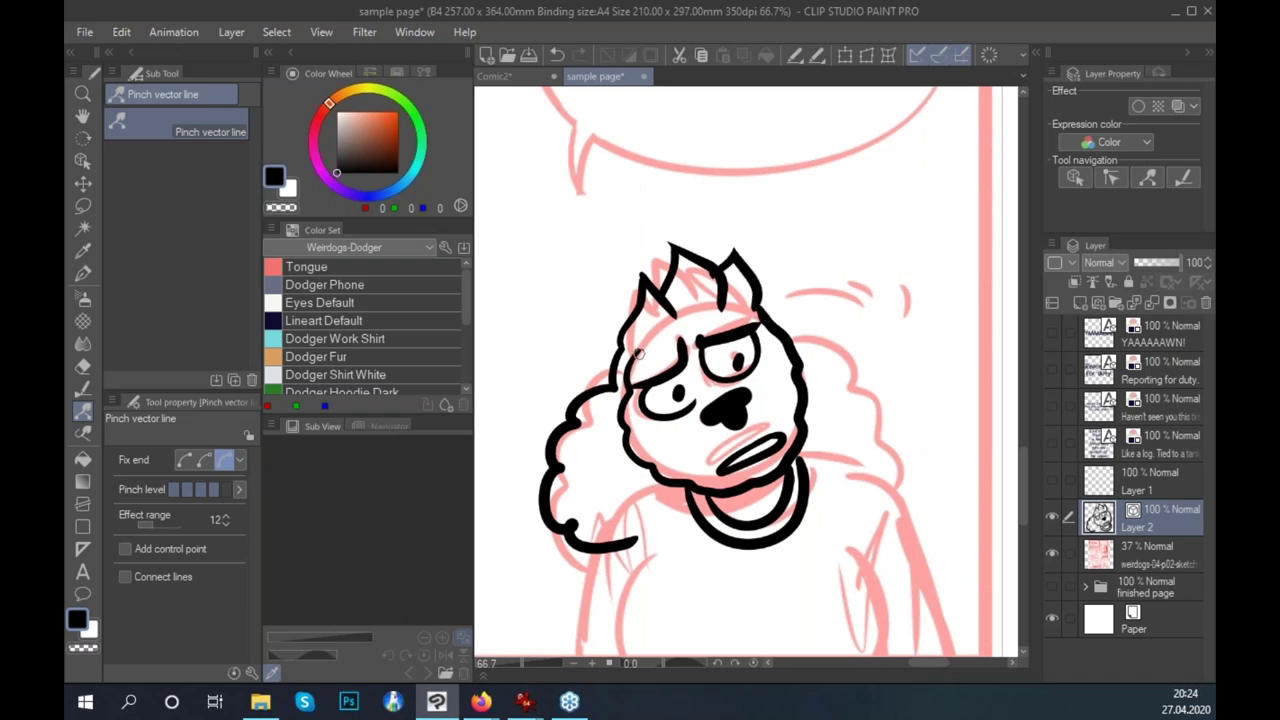
click(88, 276)
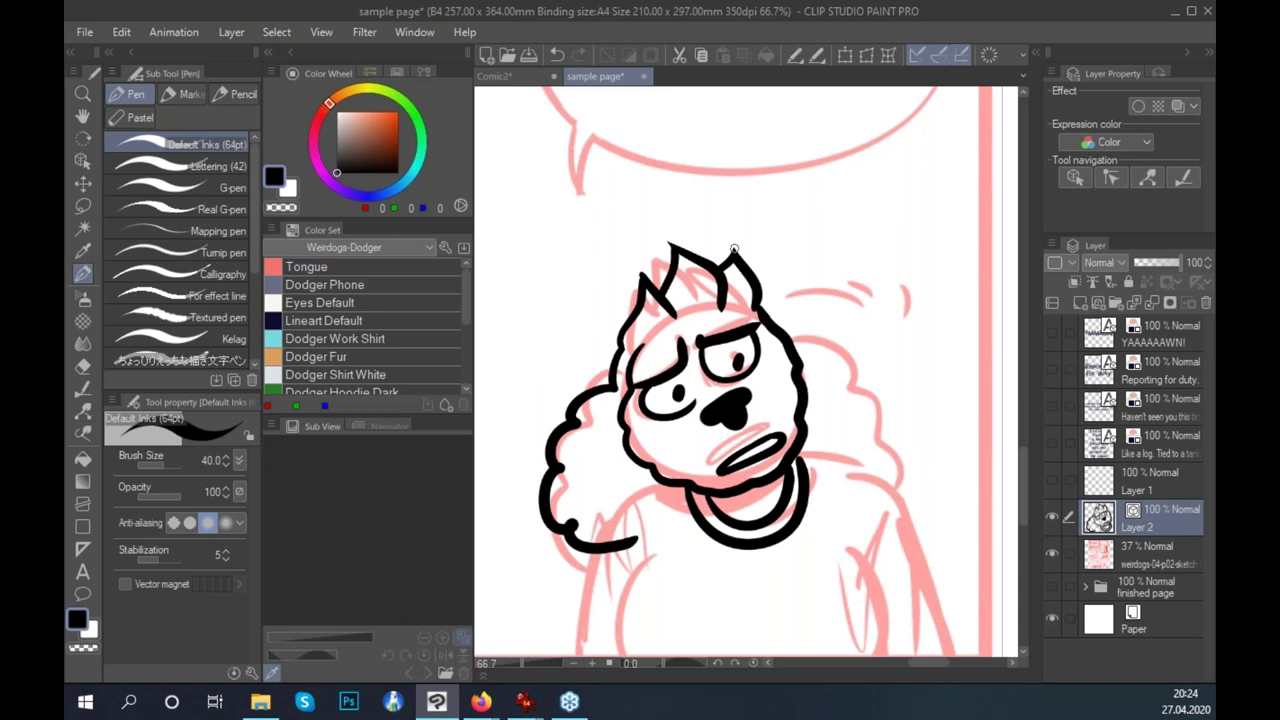
drag(829, 403, 819, 351)
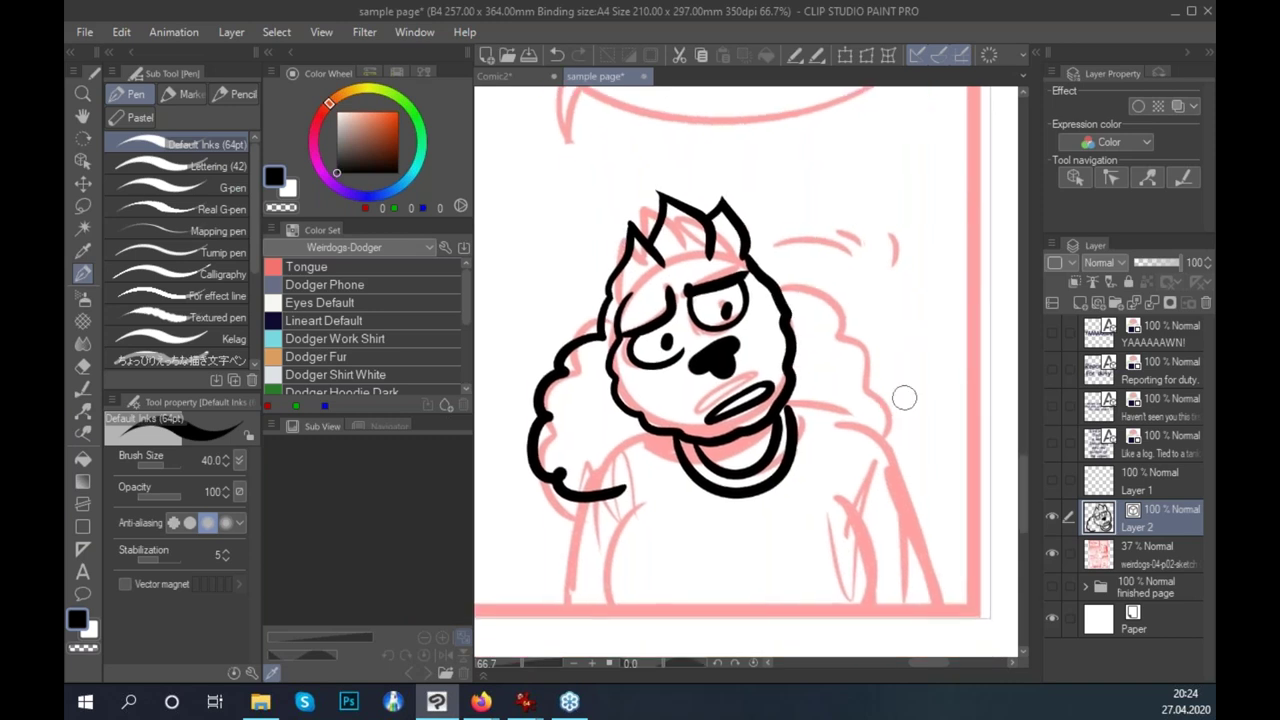
Lower the sketch layer's opacity to 21% and pinch the right-hand face outline on Layer 2 outward.
click(1143, 547)
drag(1150, 265, 1147, 264)
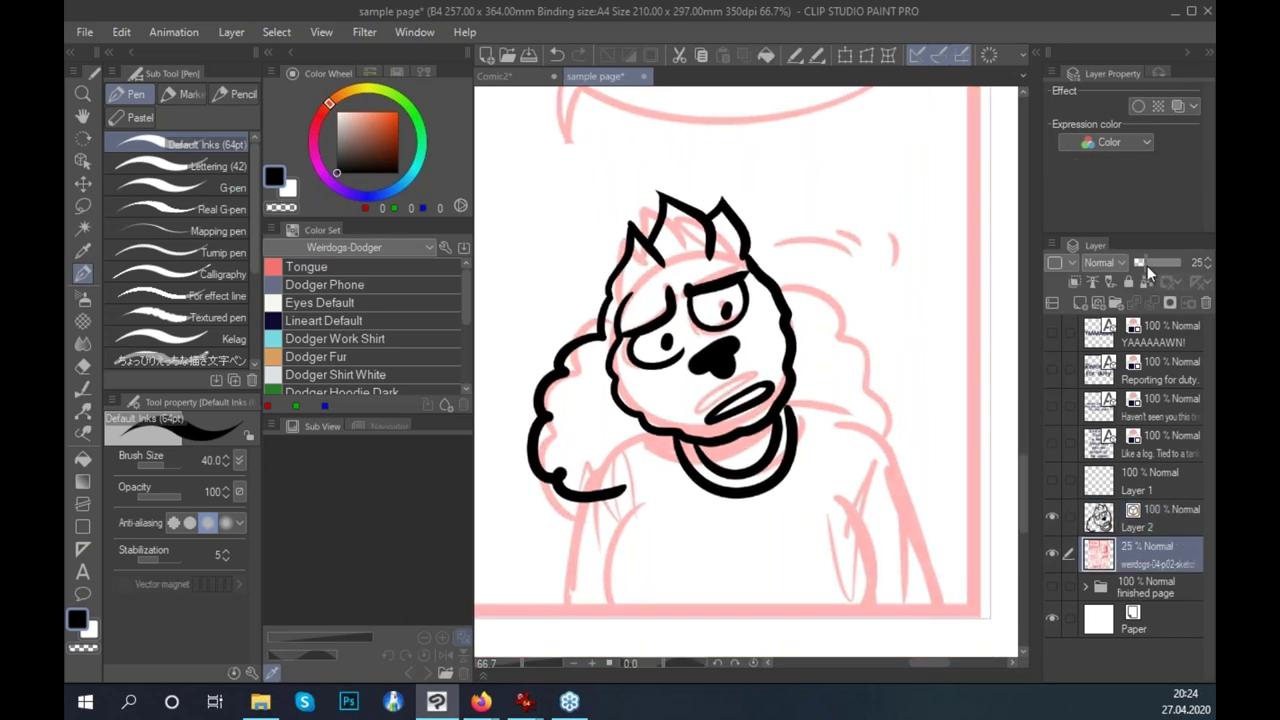
click(1162, 513)
click(83, 412)
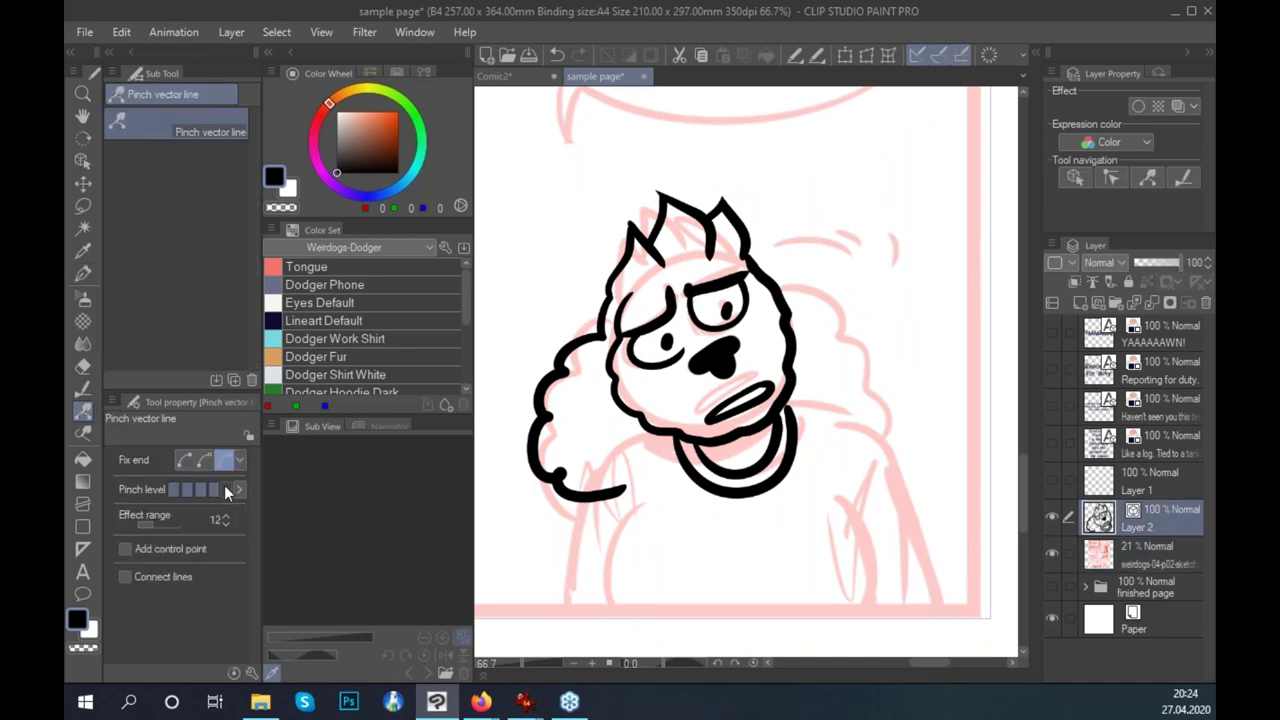
drag(778, 337, 806, 309)
Ink the neck shadow, both shoulders, the outer sleeve lines and the left inner arm line, undoing and redrawing strokes as needed.
key(p)
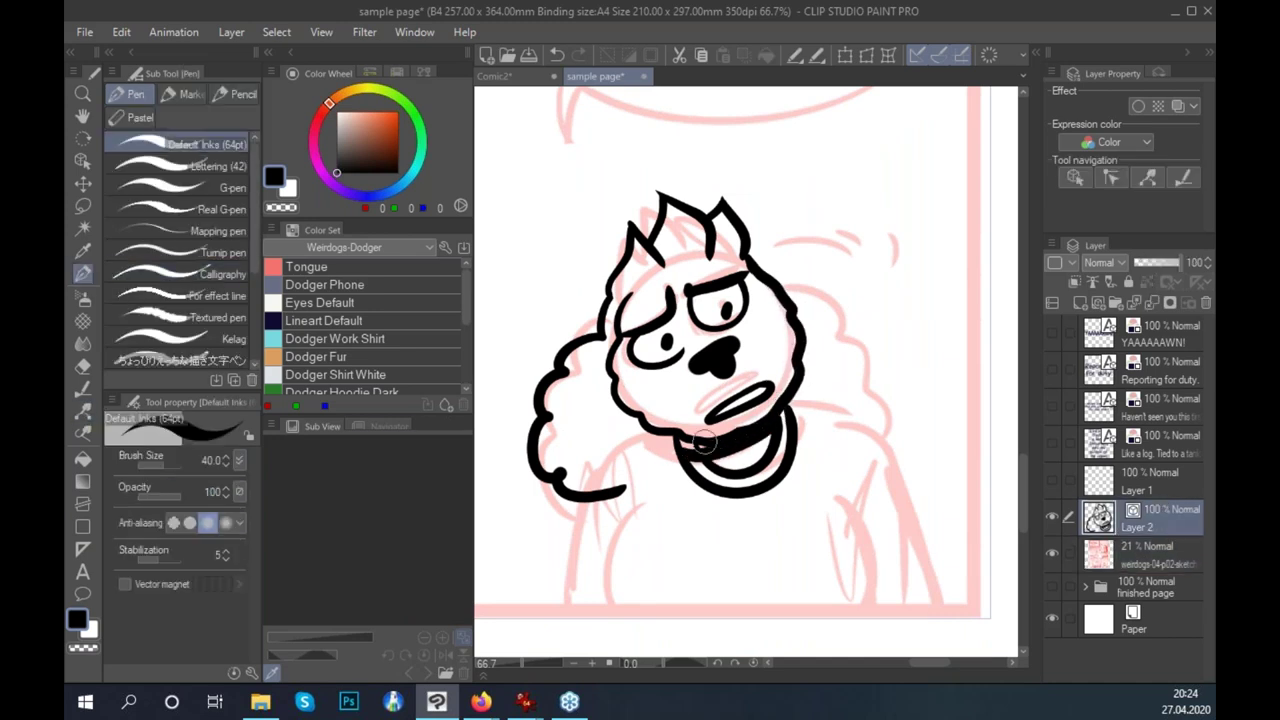
mouse_move(672, 425)
mouse_down()
mouse_move(589, 470)
mouse_move(563, 634)
mouse_up()
mouse_move(652, 497)
mouse_down()
mouse_move(617, 604)
mouse_move(636, 628)
mouse_up()
key(ctrl+z)
mouse_move(784, 410)
mouse_down()
mouse_move(878, 434)
mouse_move(914, 460)
mouse_move(951, 610)
mouse_up()
key(ctrl+z)
key(ctrl+z)
drag(886, 446, 962, 636)
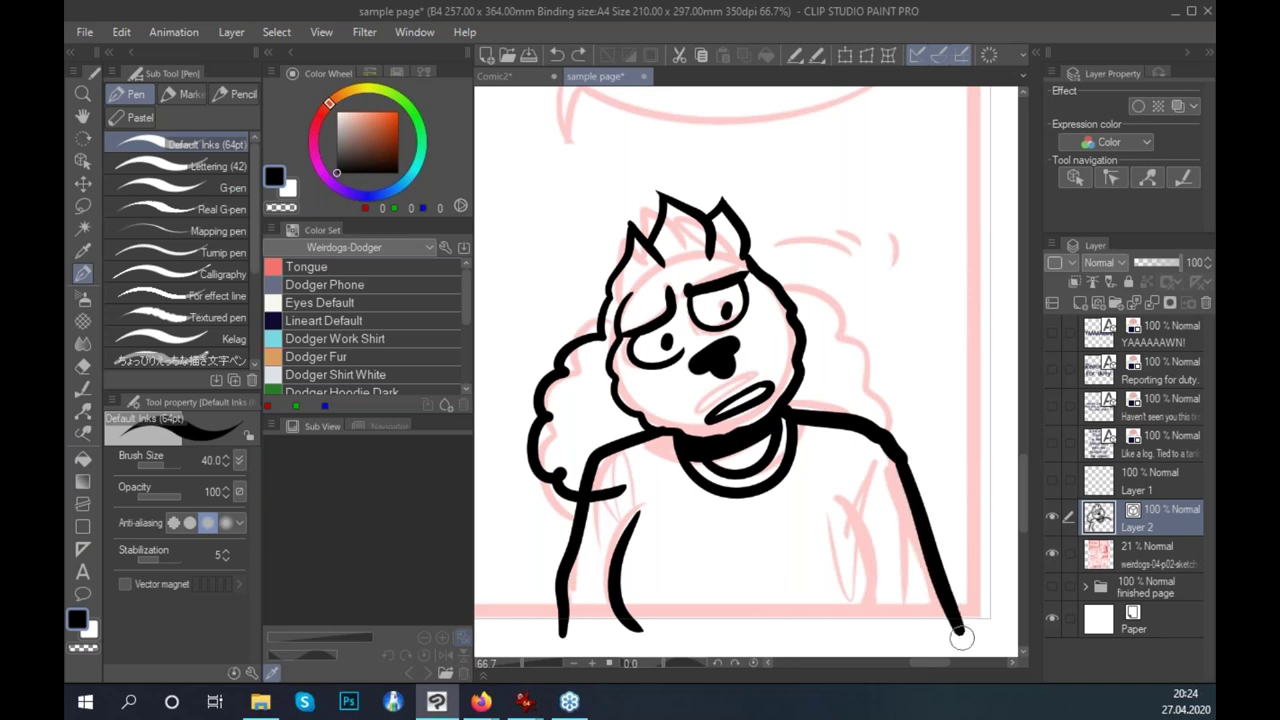
Complete the body with the right inner arm line and straight bottom edge, and ink the fluffy right-hand ear.
drag(838, 496, 876, 640)
drag(943, 545, 972, 456)
drag(543, 519, 1018, 517)
mouse_move(788, 182)
mouse_down()
mouse_move(902, 270)
mouse_move(930, 345)
mouse_up()
Erase the excess line ends where the left-hand ear overlaps the shoulder and below the body's bottom edge.
drag(624, 398, 652, 404)
mouse_move(563, 543)
mouse_down()
mouse_move(588, 528)
mouse_move(668, 536)
mouse_up()
drag(900, 535, 994, 530)
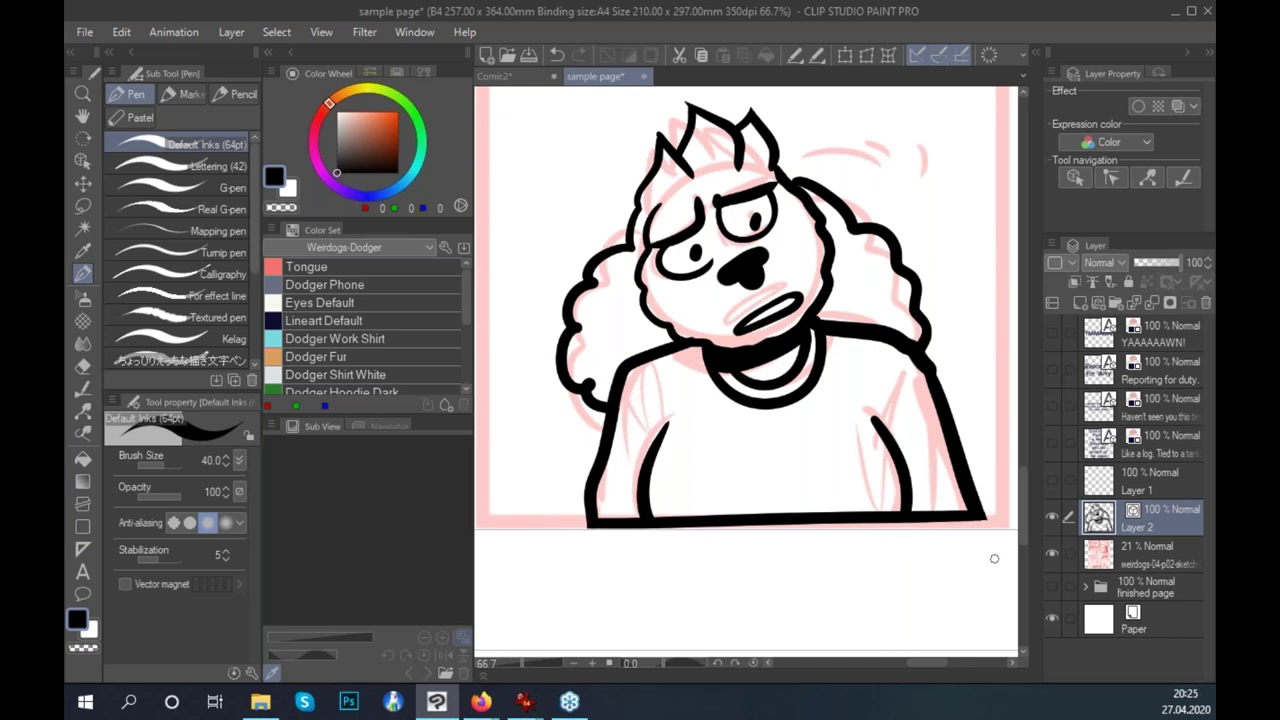
drag(841, 410, 815, 446)
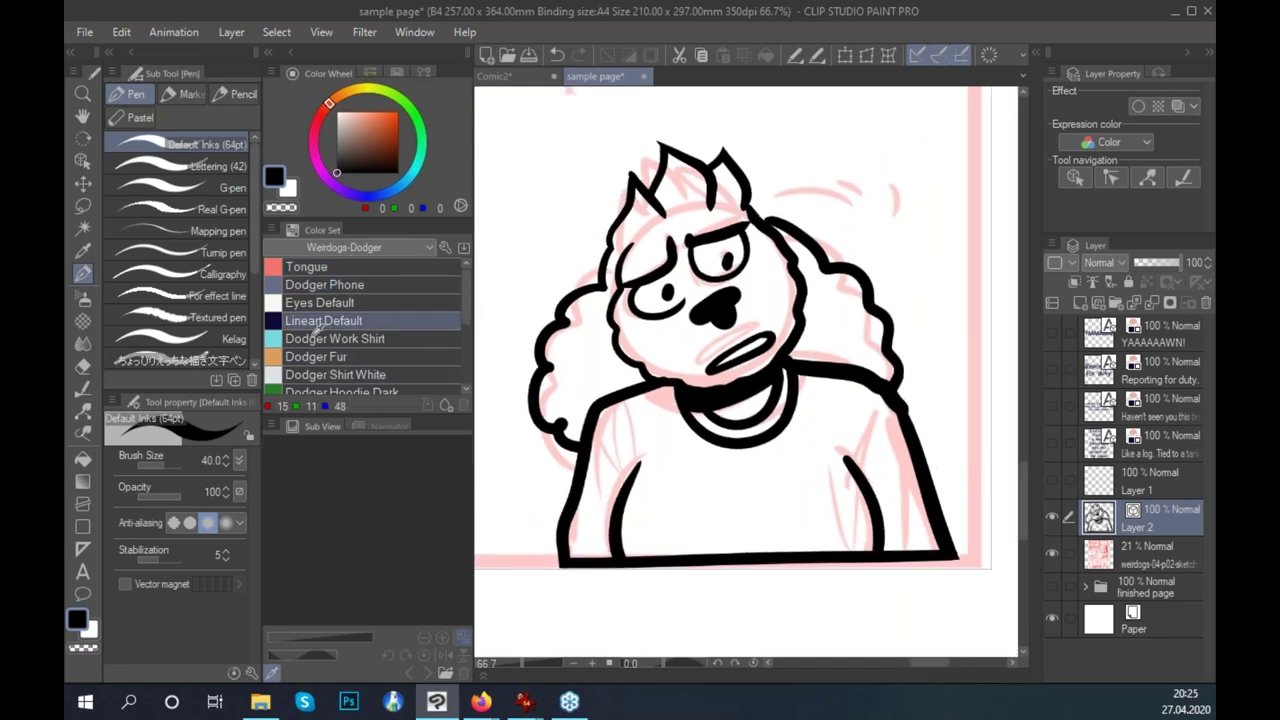
With the color set list enlarged, hide the sketch layer and add a new raster layer directly above it.
drag(434, 414, 436, 538)
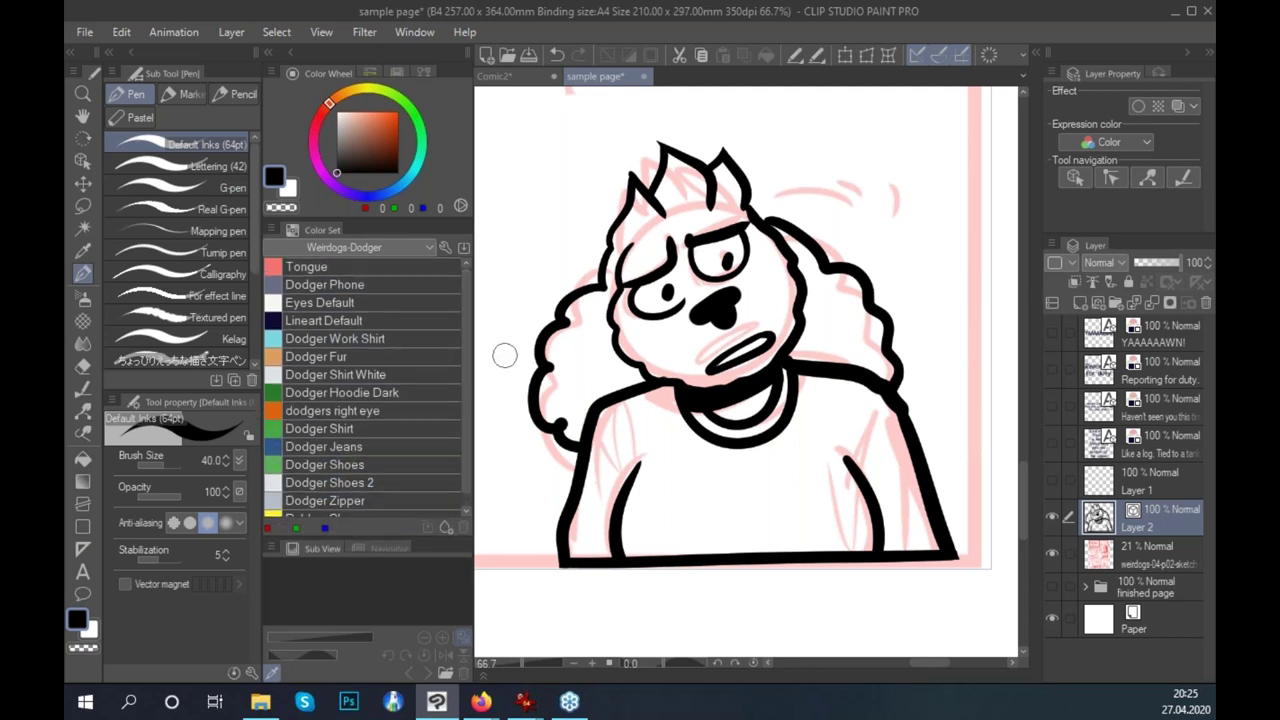
click(1056, 556)
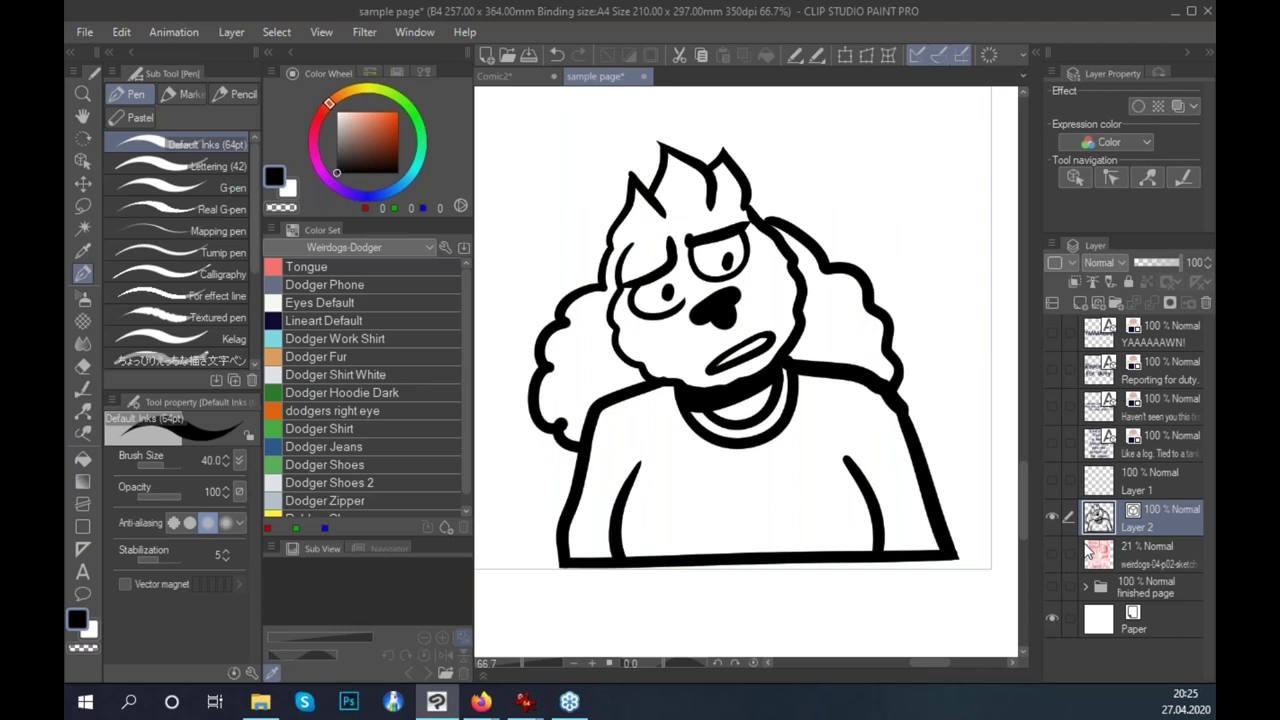
click(1147, 556)
click(1083, 304)
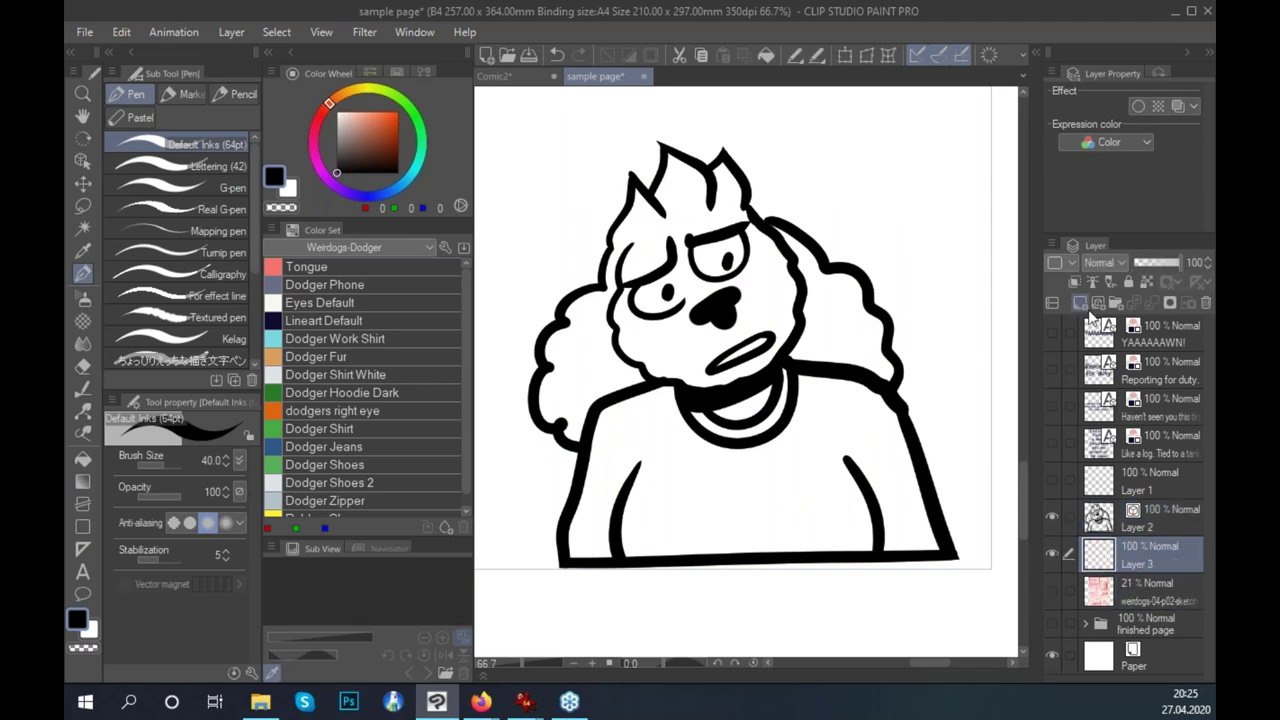
Load the Weirdogs-Sammy color set and choose Sammy Fur as the drawing color for the Fill tool.
click(389, 248)
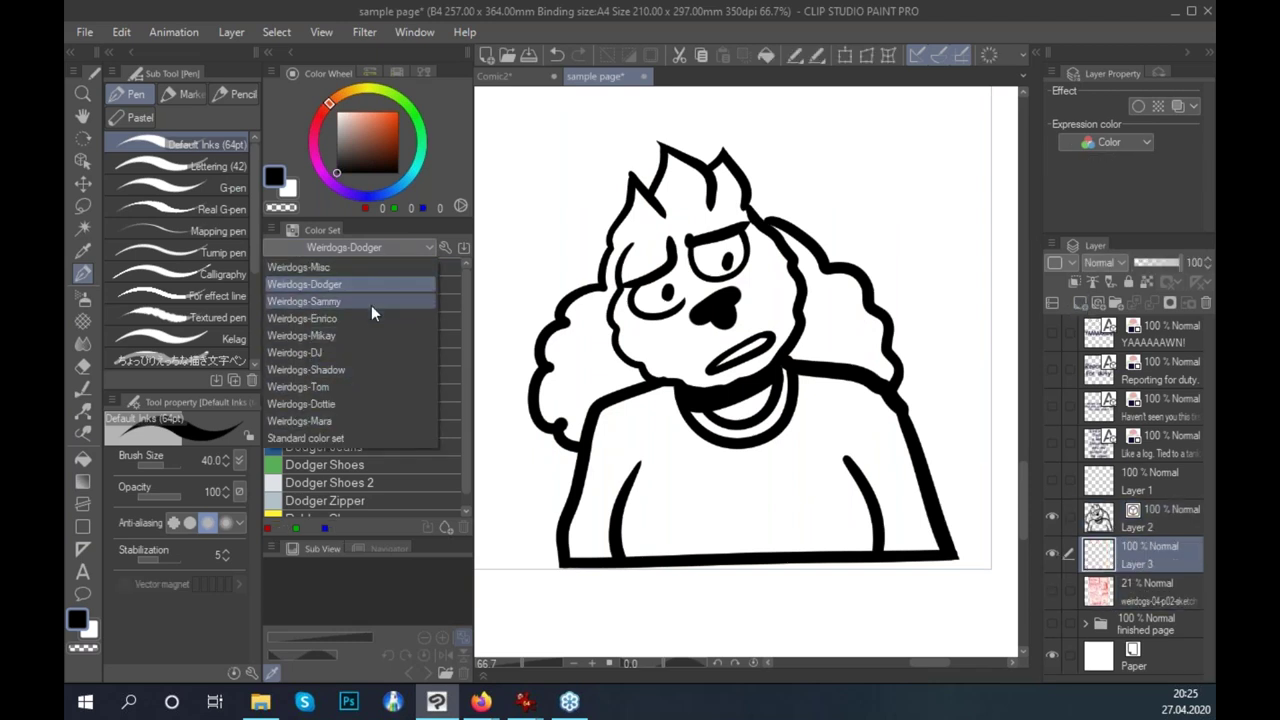
click(362, 302)
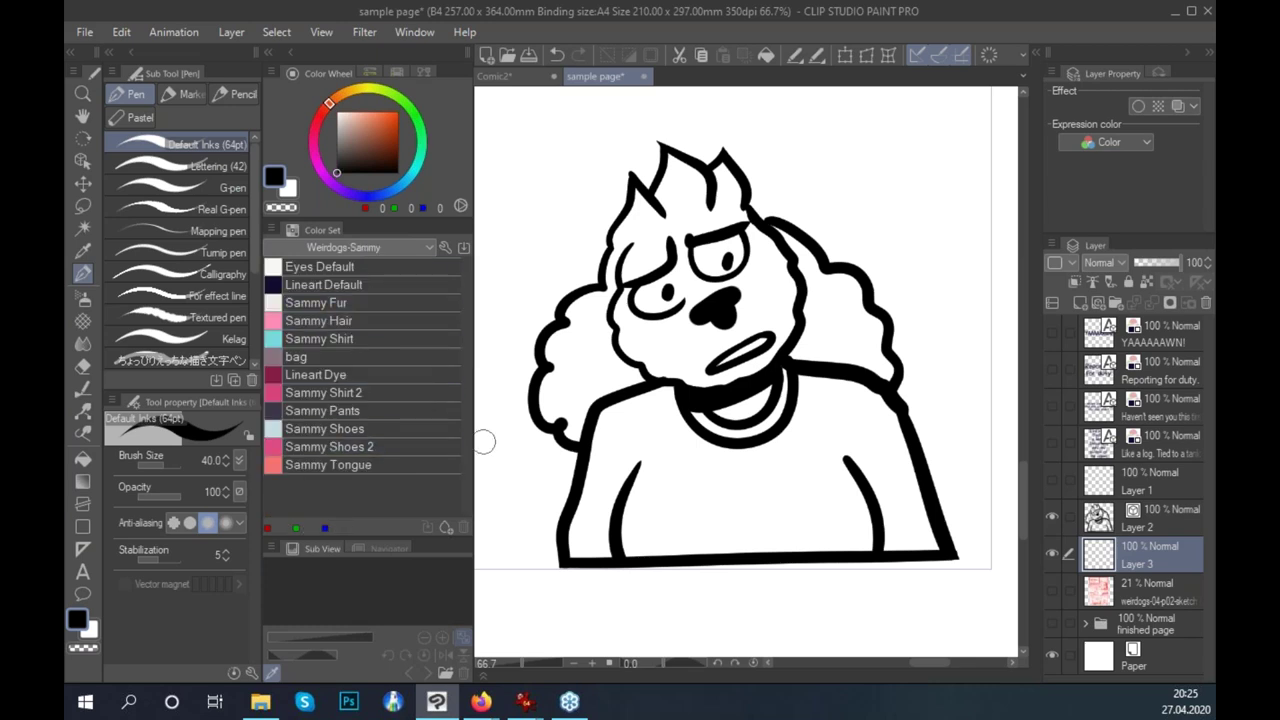
click(440, 302)
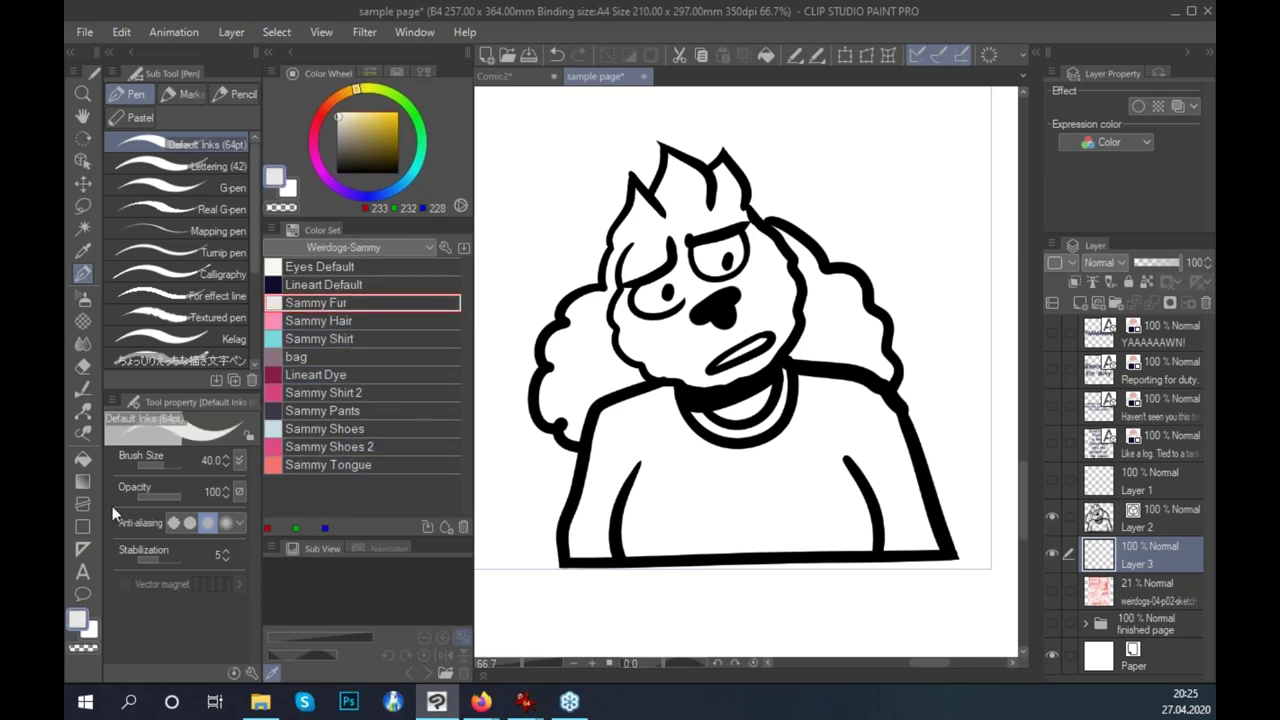
click(83, 459)
Add a raster layer just above the sketch and draw a filled Sammy Pants rectangle behind the character and panel.
click(1158, 598)
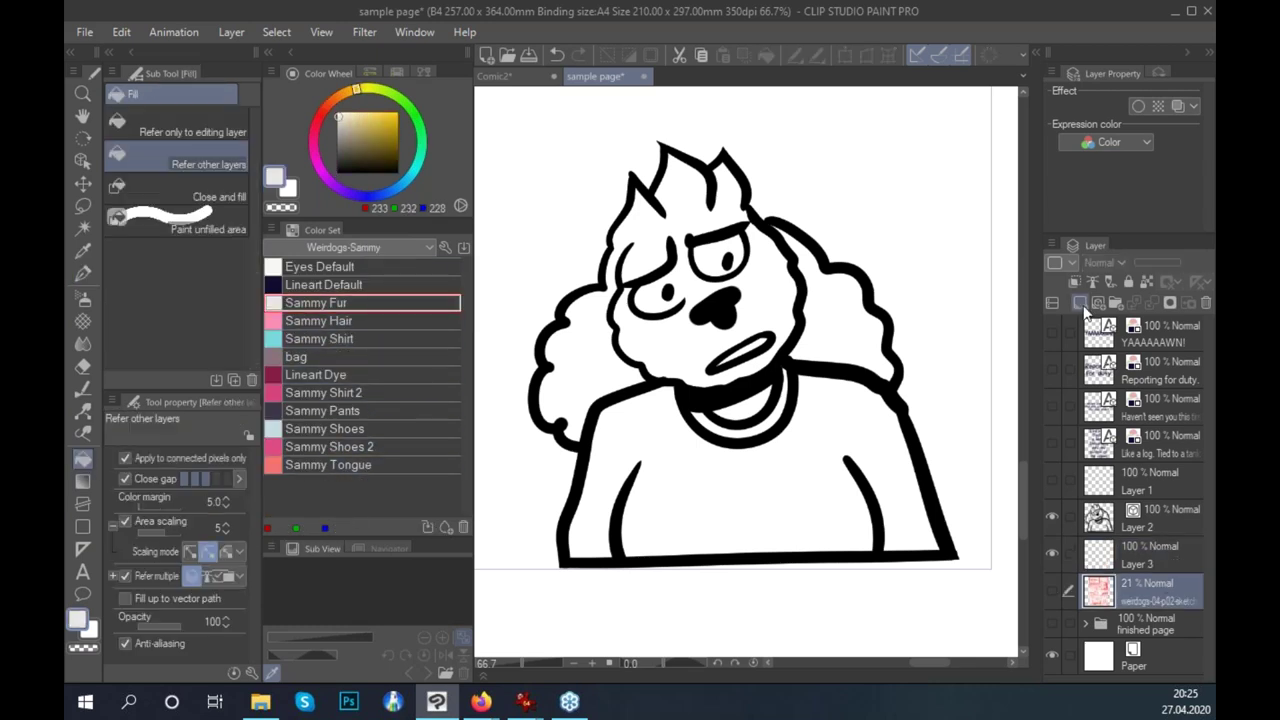
click(1080, 302)
key(ctrl+minus)
click(322, 410)
key(ctrl+minus)
key(u)
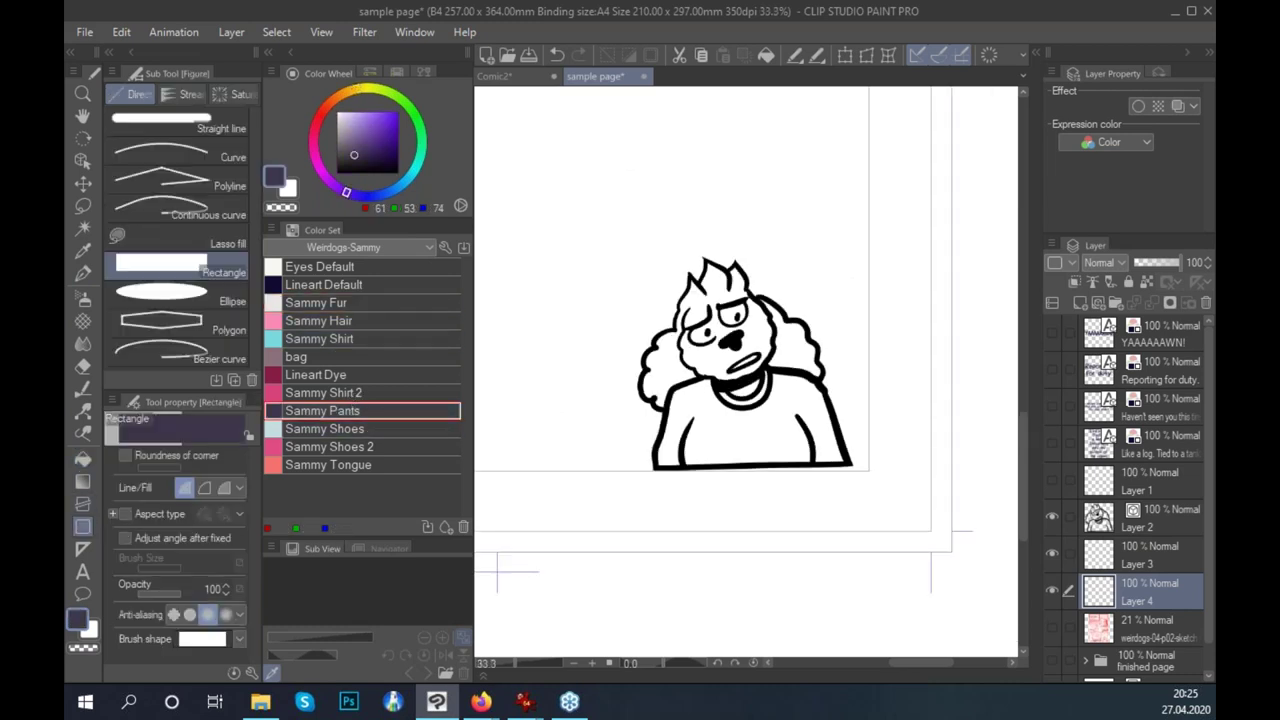
mouse_move(925, 204)
mouse_down()
mouse_move(551, 523)
mouse_move(555, 578)
mouse_up()
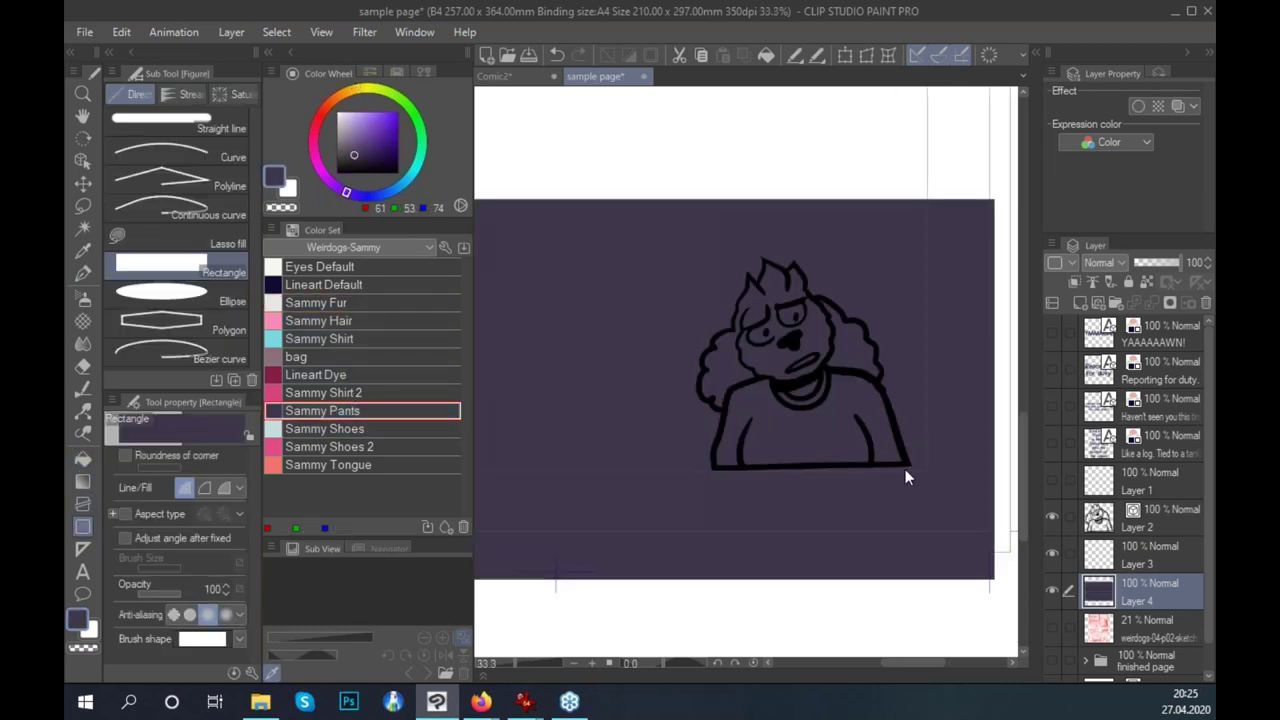
Select Layer 3 for filling with Refer other layers in Sammy Fur, and hide the dark rectangle layer.
key(ctrl+0)
scroll(861, 521, up, 4)
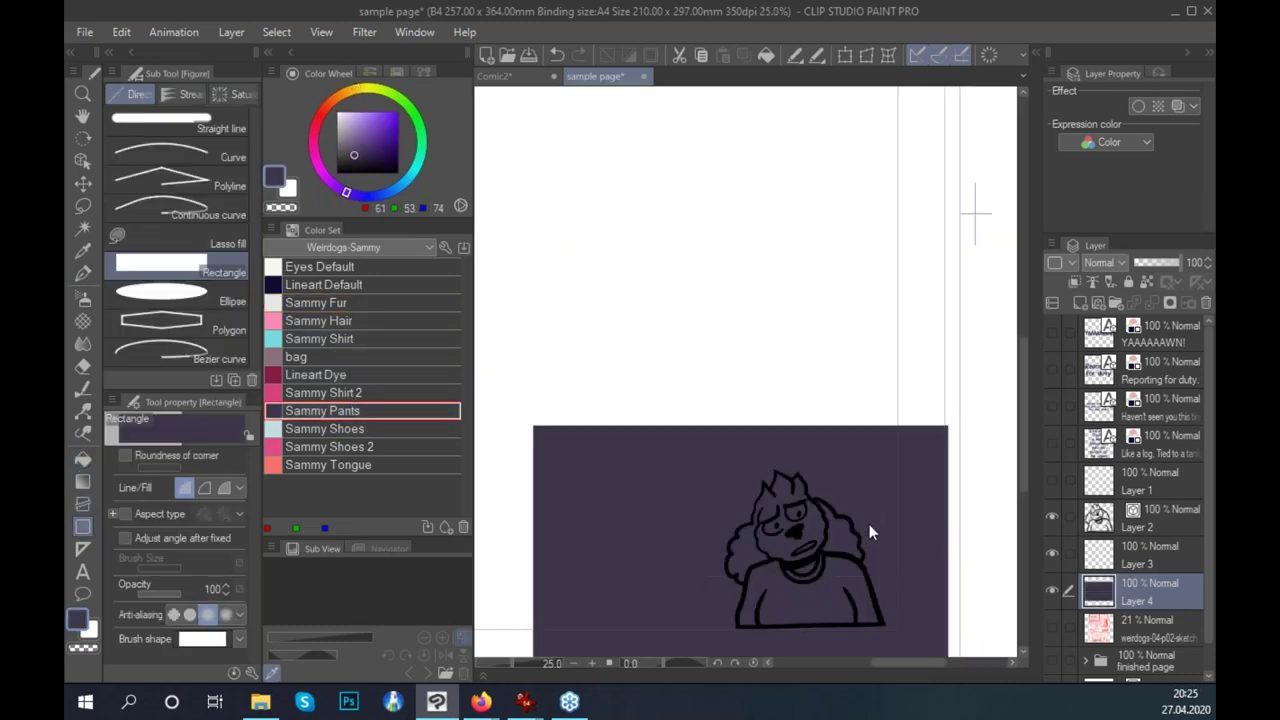
scroll(790, 479, up, 1)
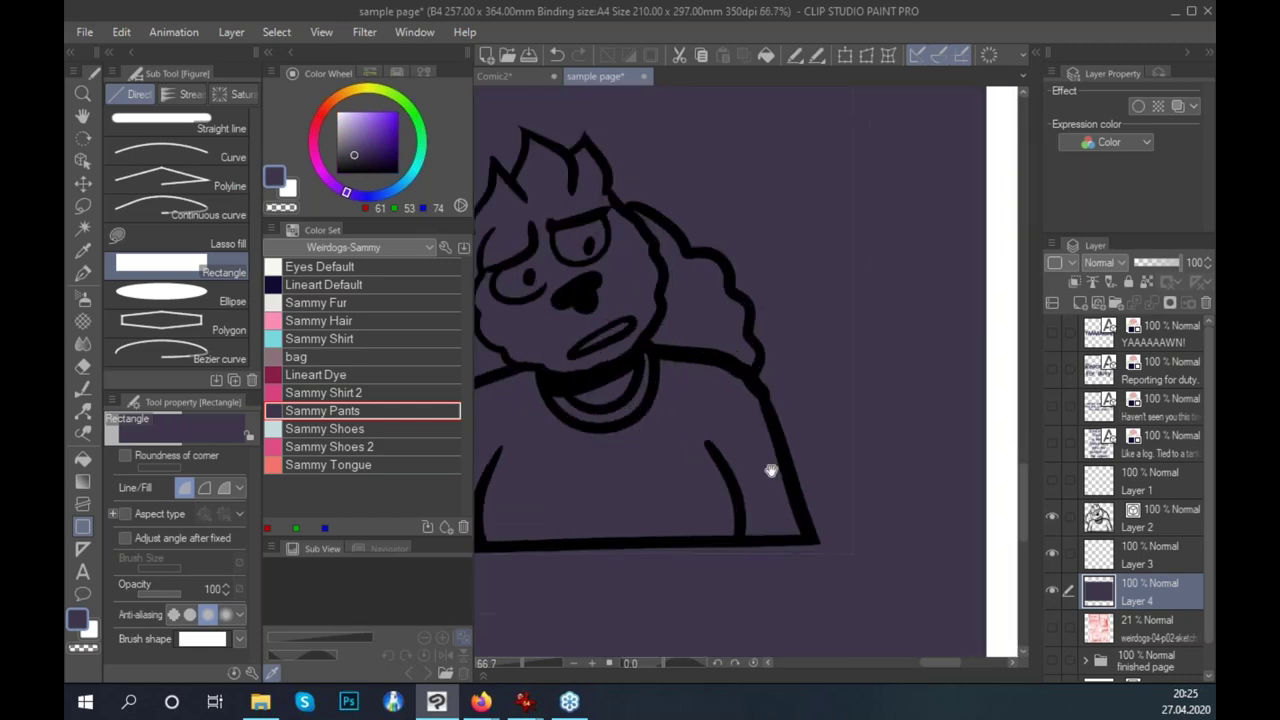
click(1150, 552)
click(84, 459)
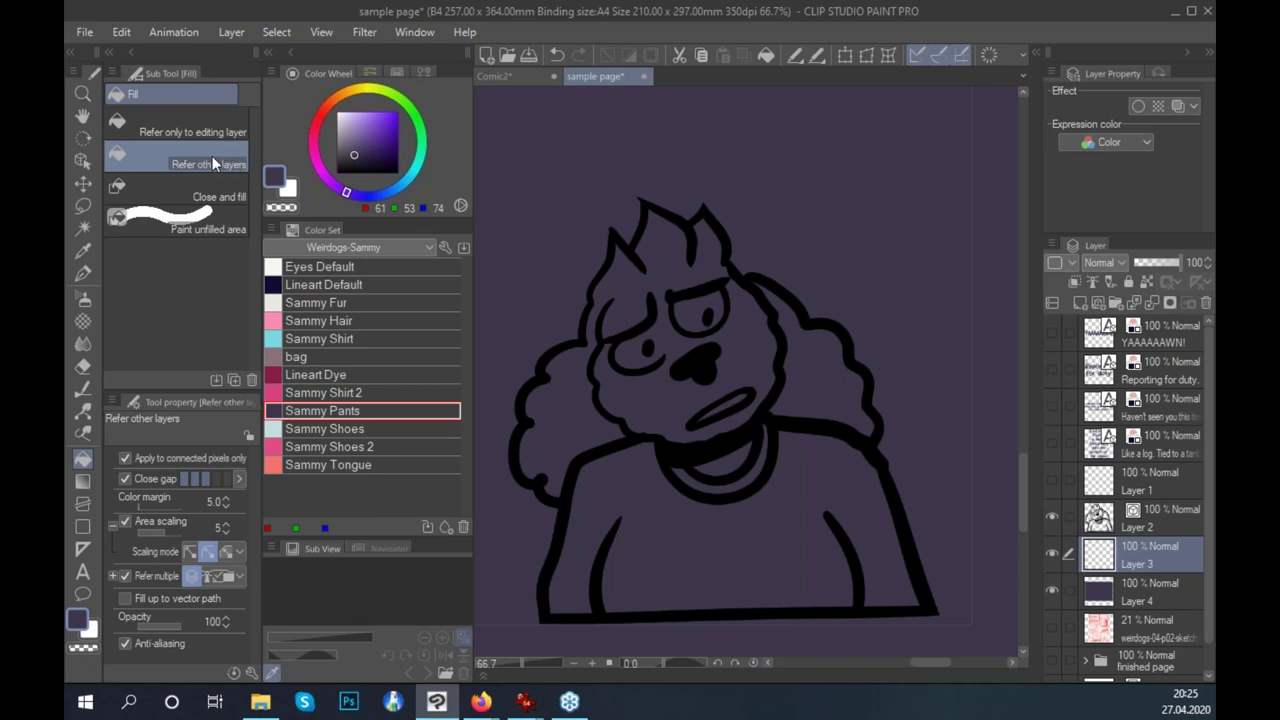
drag(758, 477, 788, 441)
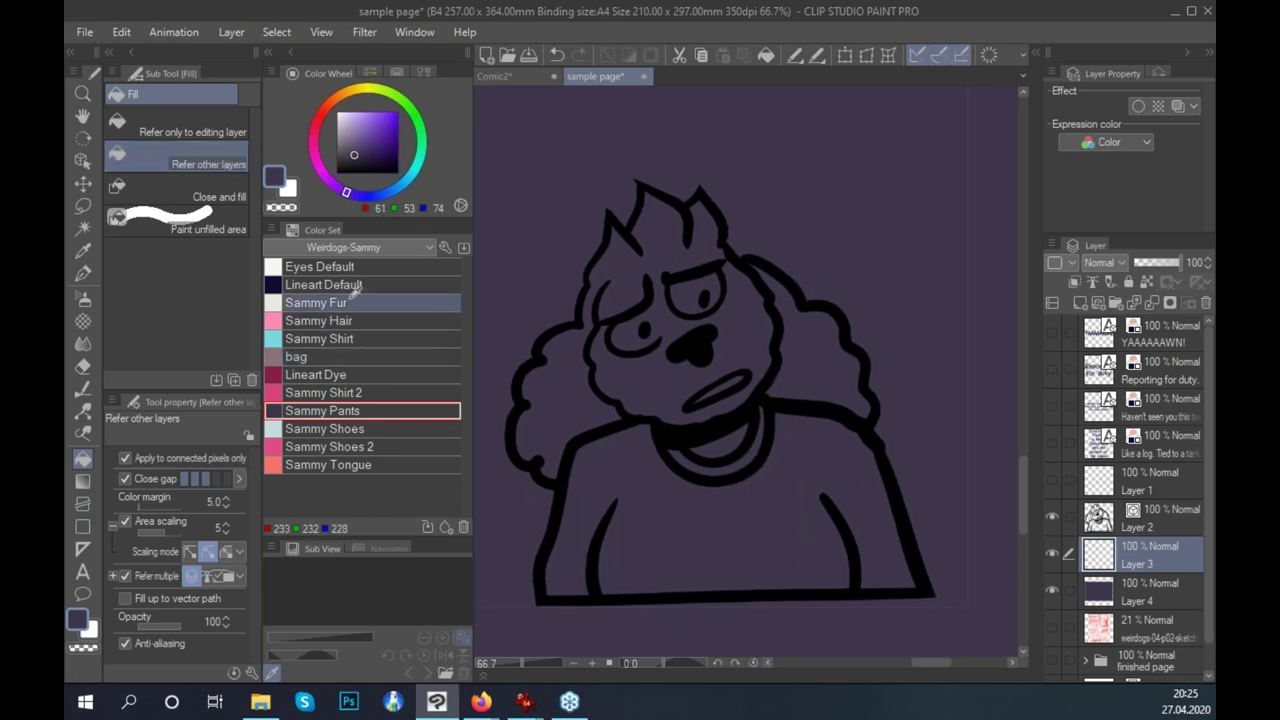
click(320, 302)
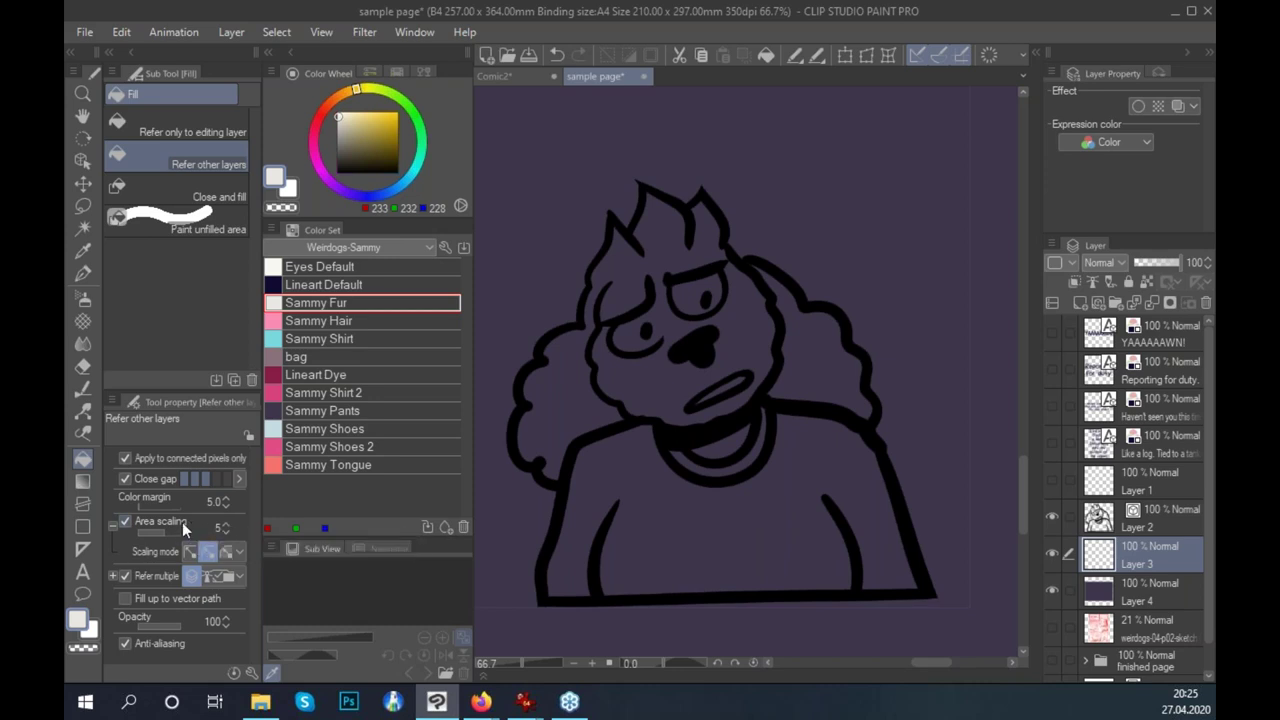
click(1050, 590)
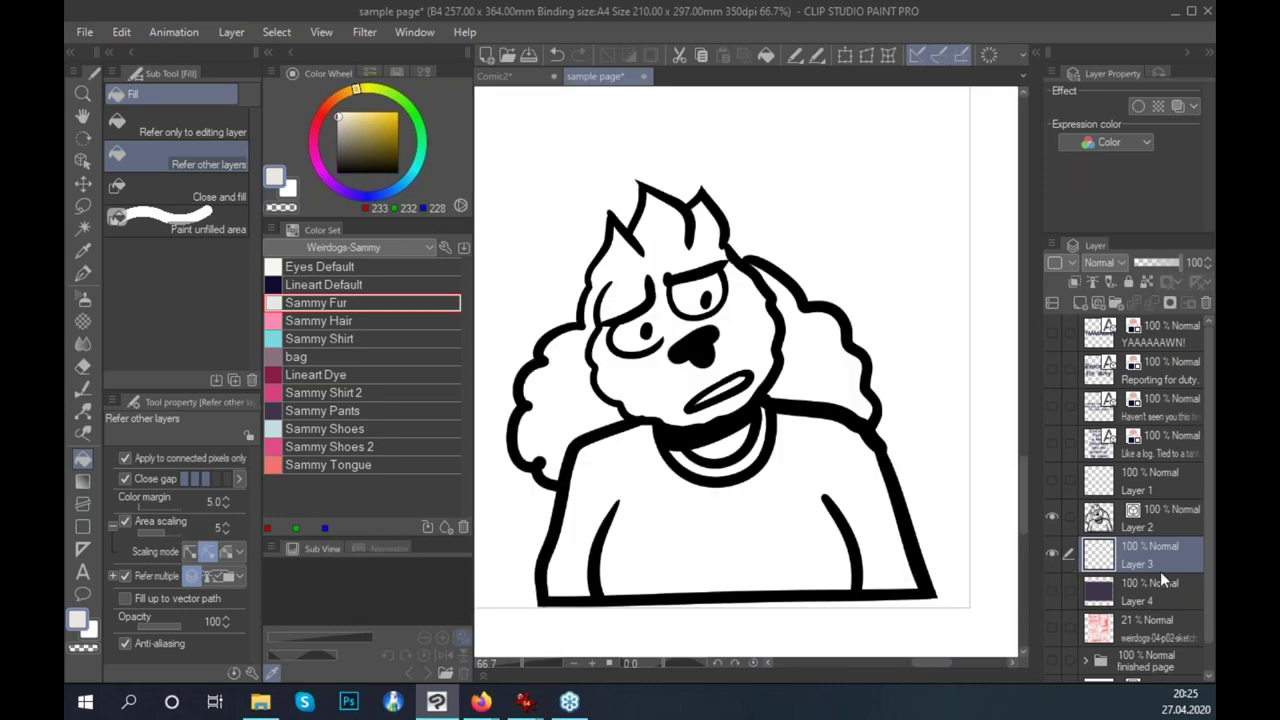
Fill the head and both ears with Sammy Hair, undoing the first fill and repeating it with Area scaling turned off.
click(330, 320)
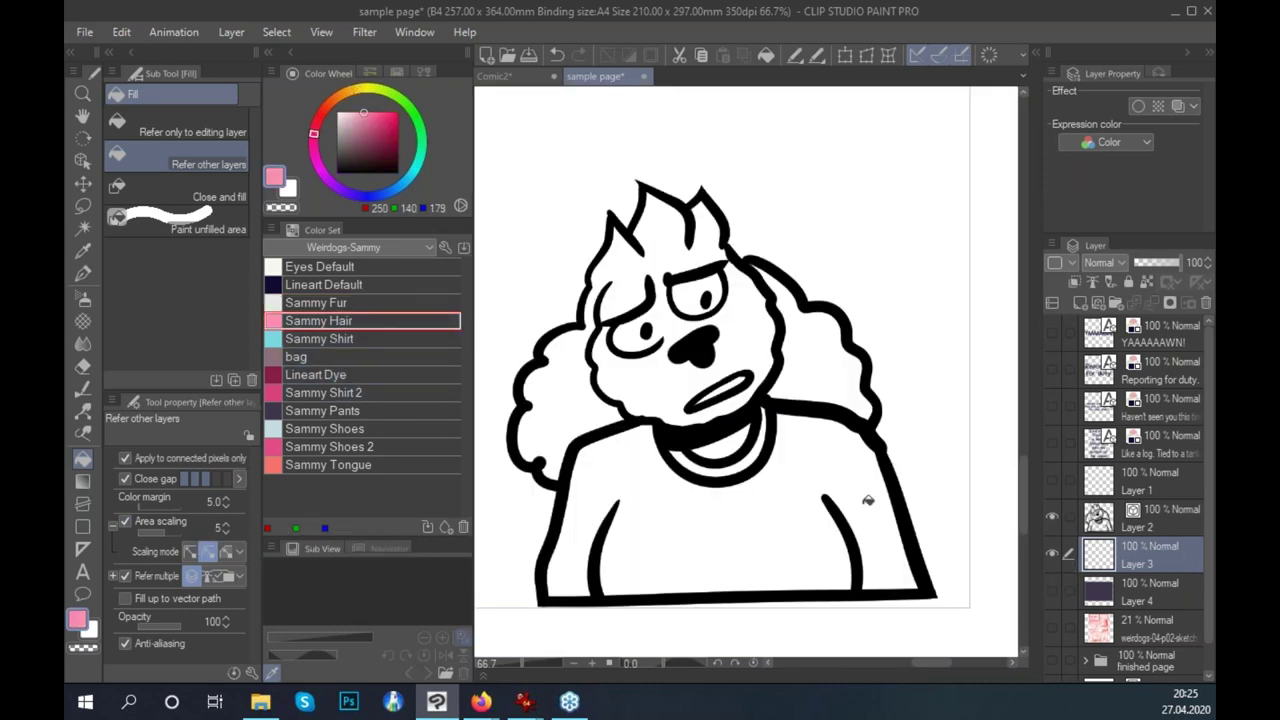
click(758, 338)
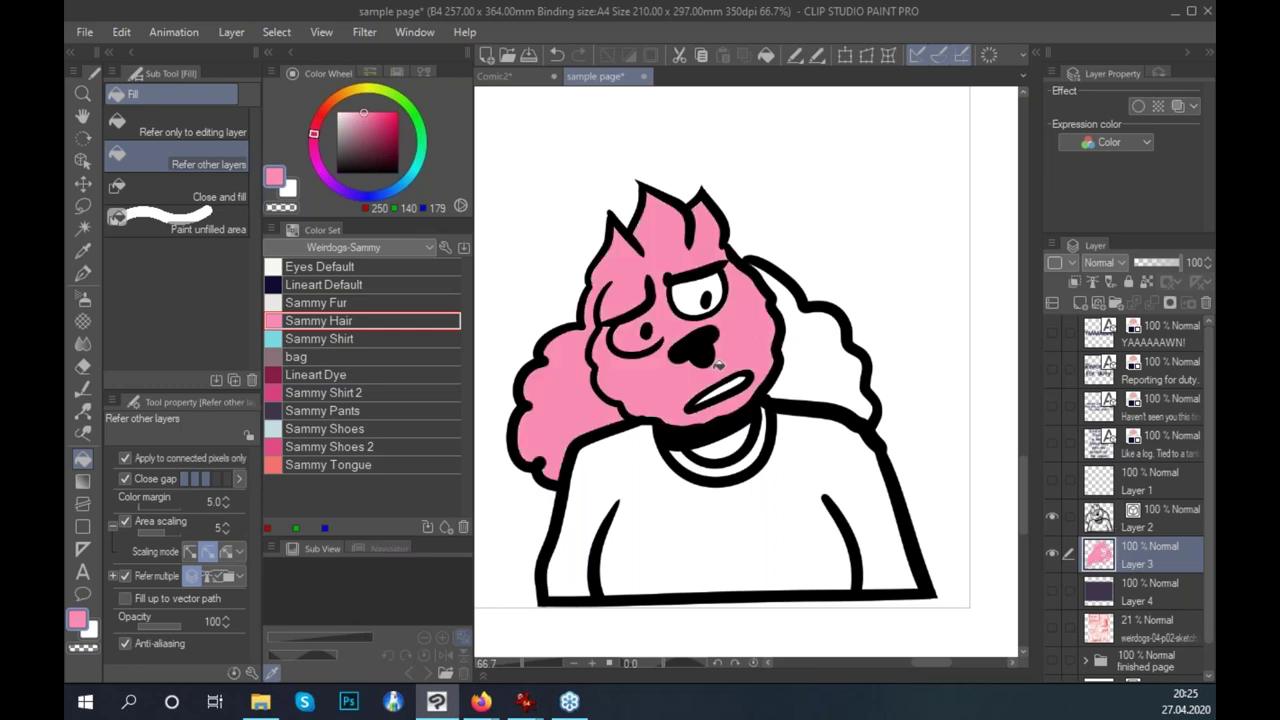
key(ctrl+z)
click(160, 521)
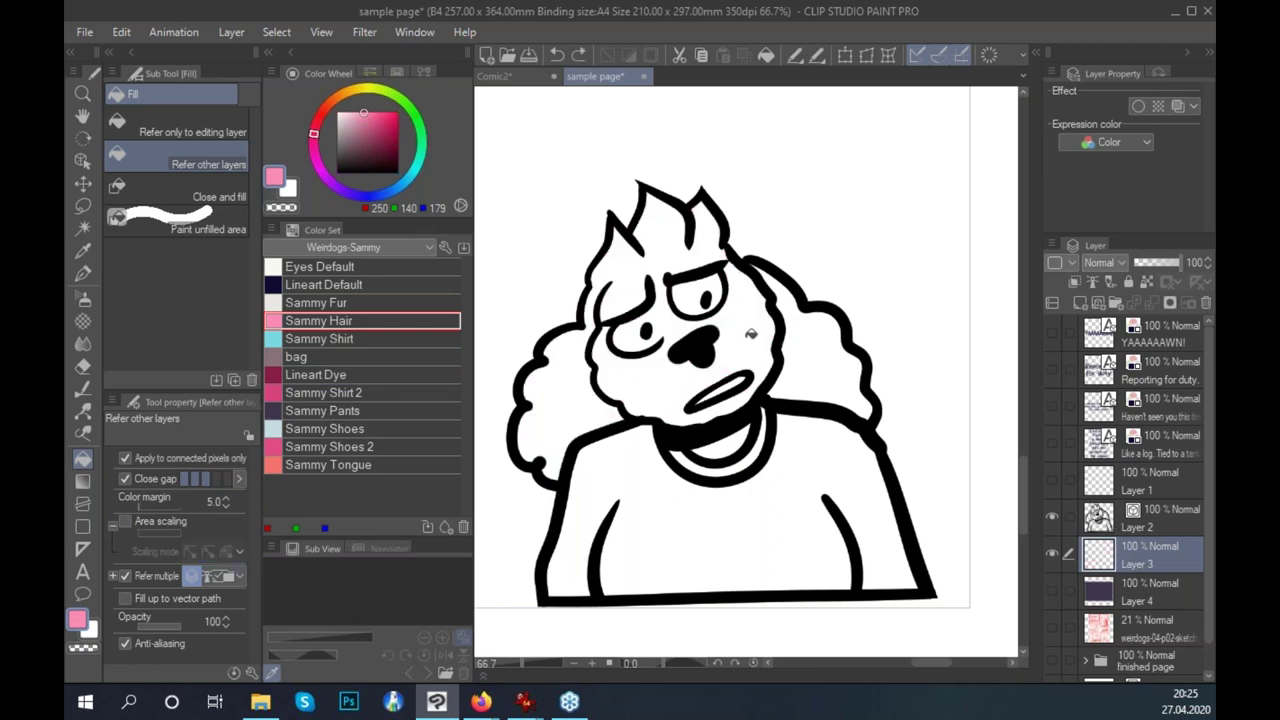
click(756, 338)
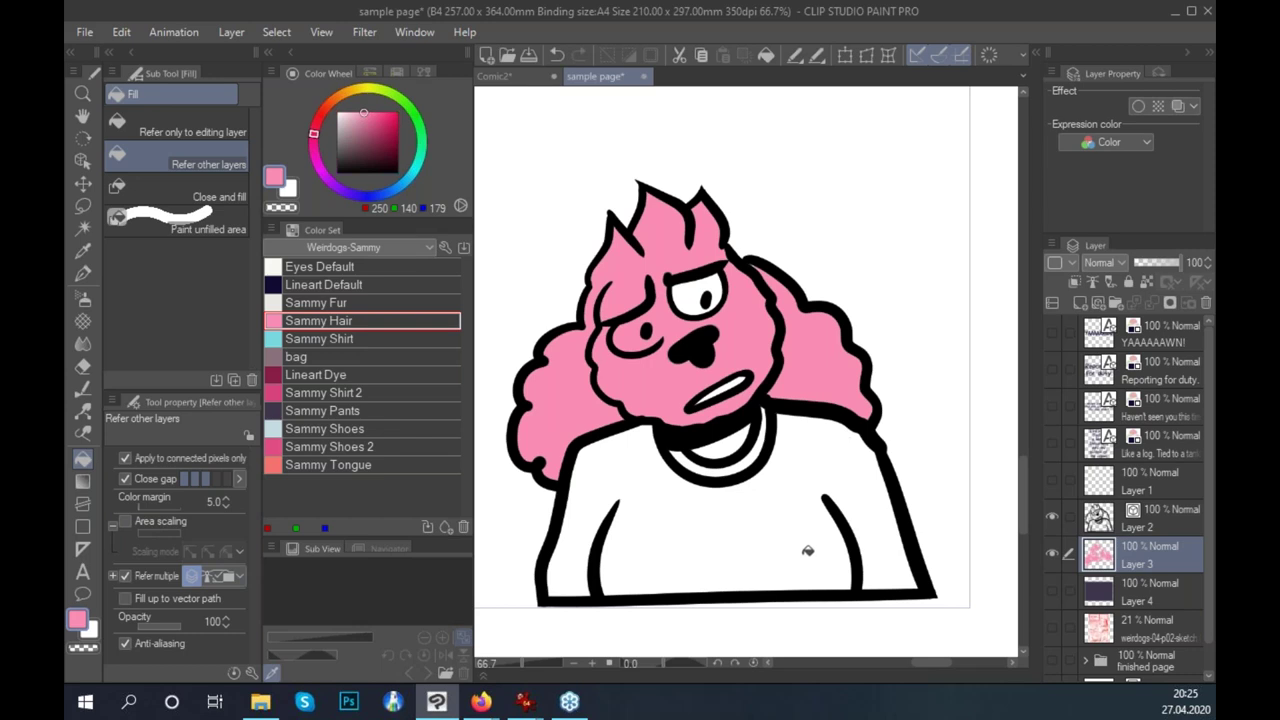
Fill the head and both ears with Sammy Pants and inspect the fill edges along the lineart.
click(322, 410)
click(755, 332)
click(821, 347)
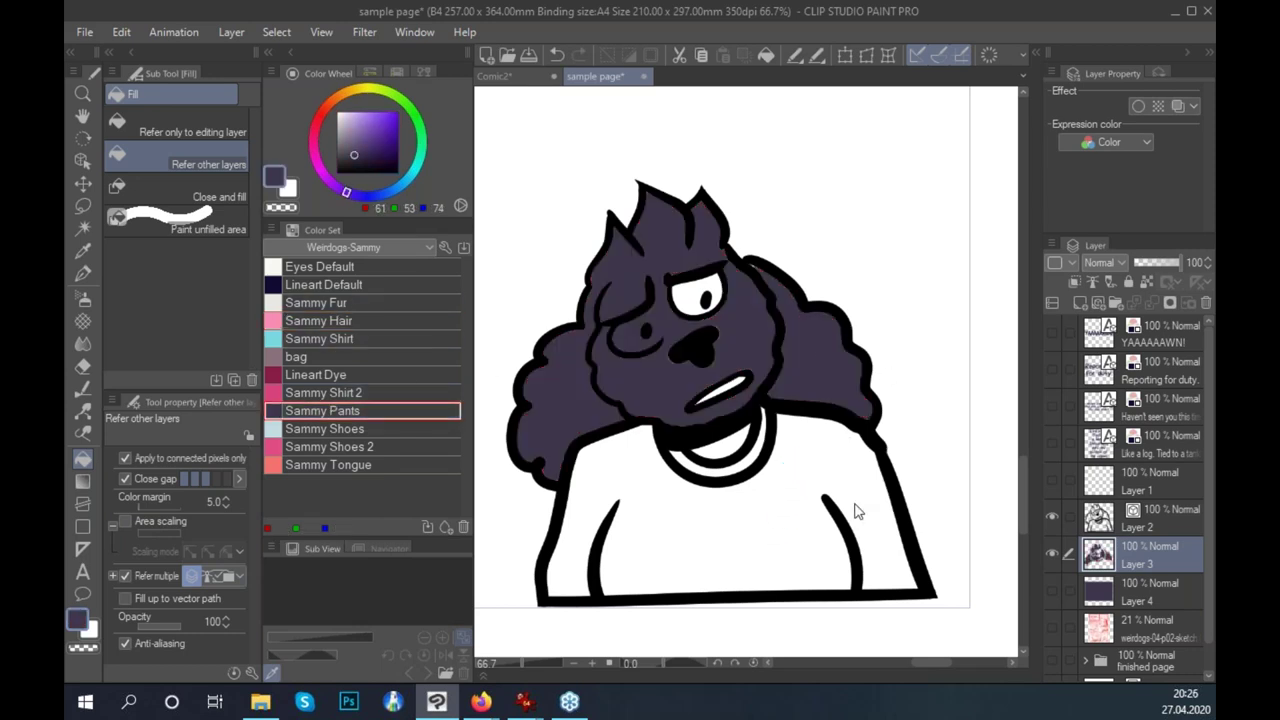
scroll(855, 512, up, 3)
scroll(729, 380, up, 2)
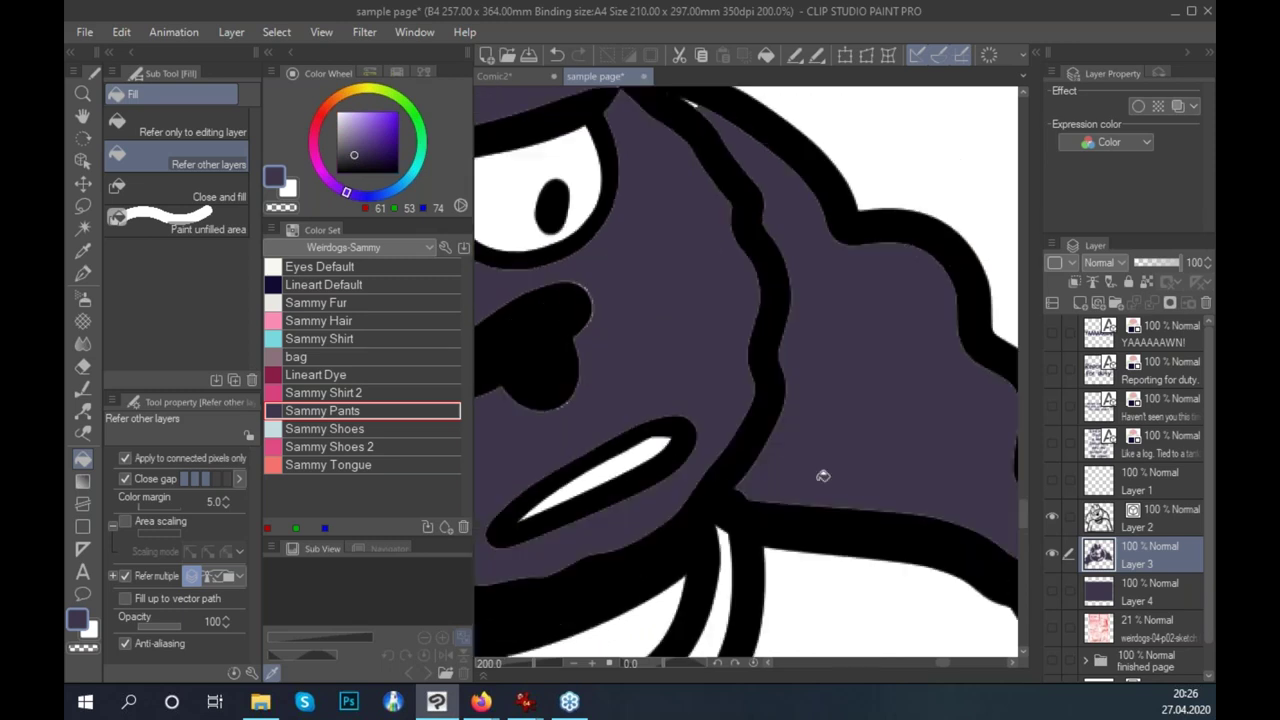
scroll(822, 476, up, 2)
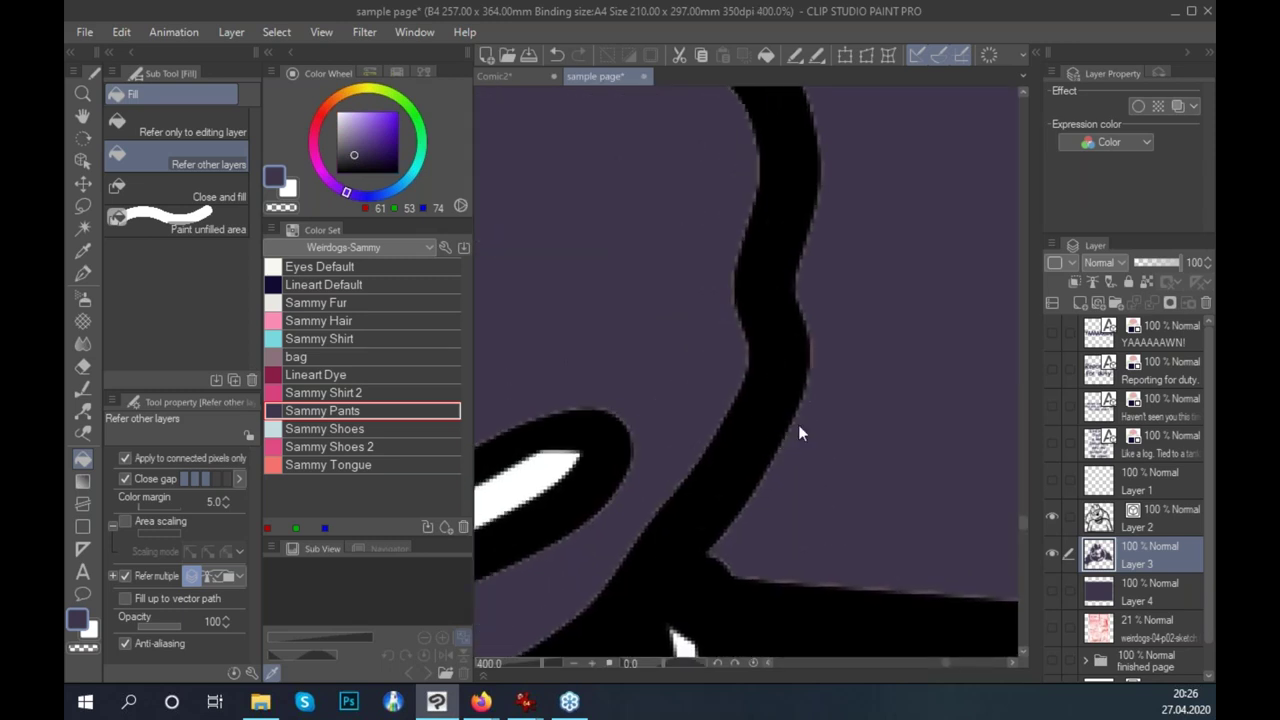
scroll(792, 444, up, 1)
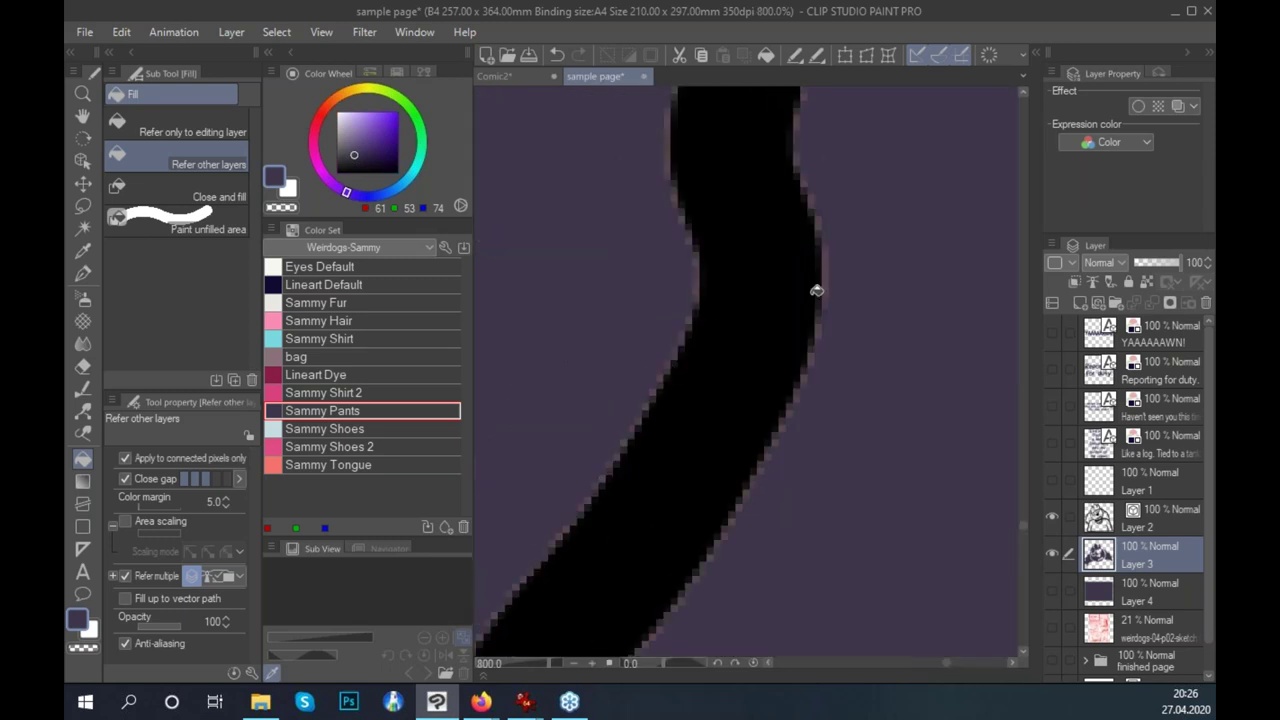
scroll(791, 465, down, 5)
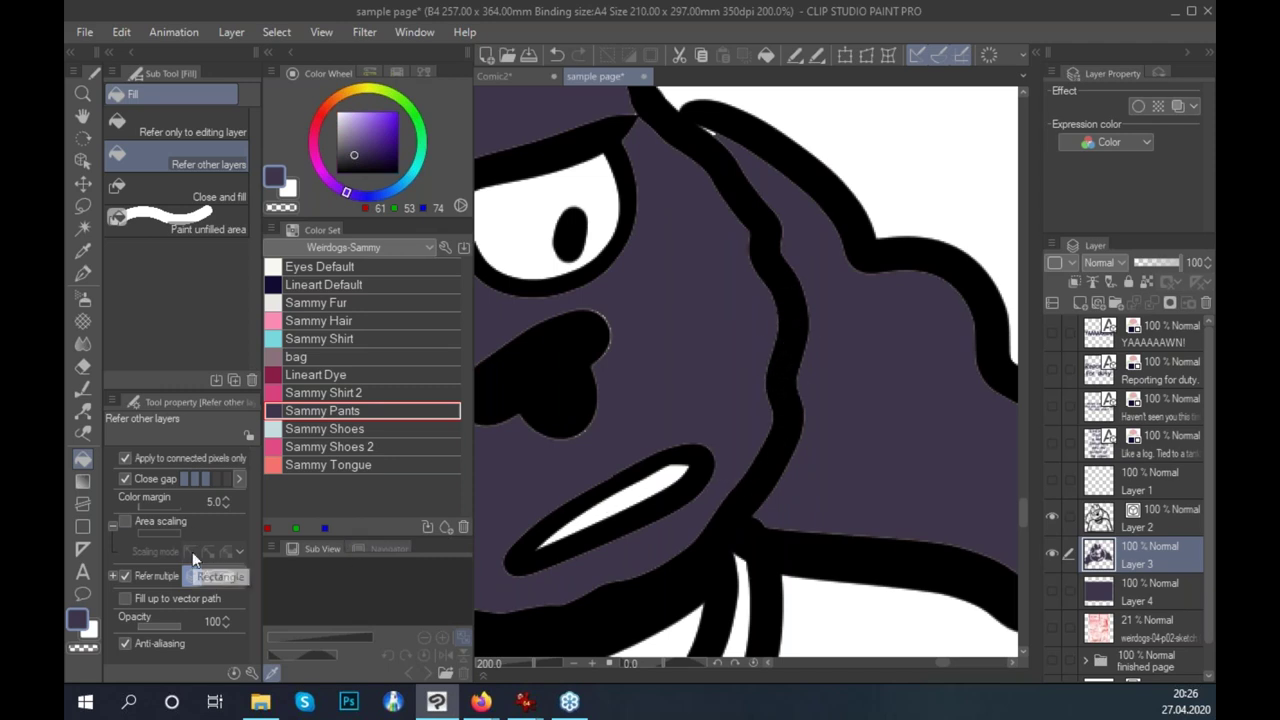
Turn on Area scaling at 5 for the Fill tool and refill the head and ears with Sammy Pants.
click(152, 518)
scroll(898, 482, down, 1)
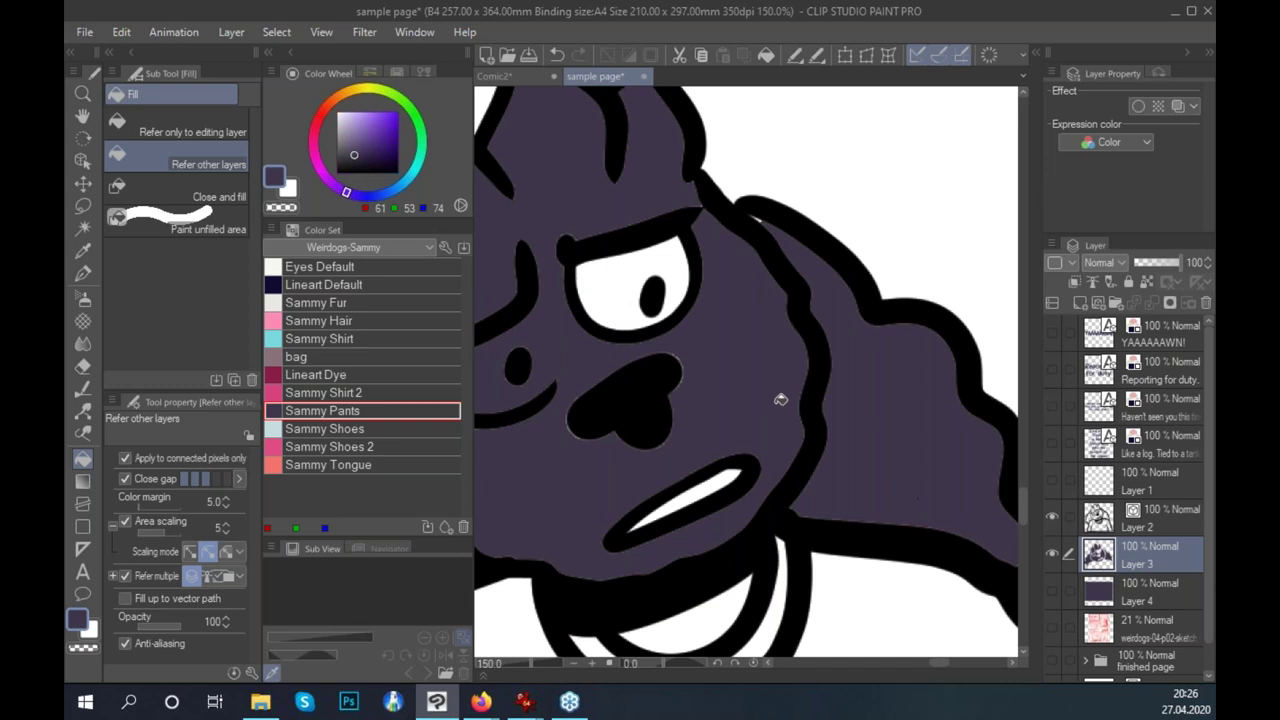
scroll(824, 420, up, 1)
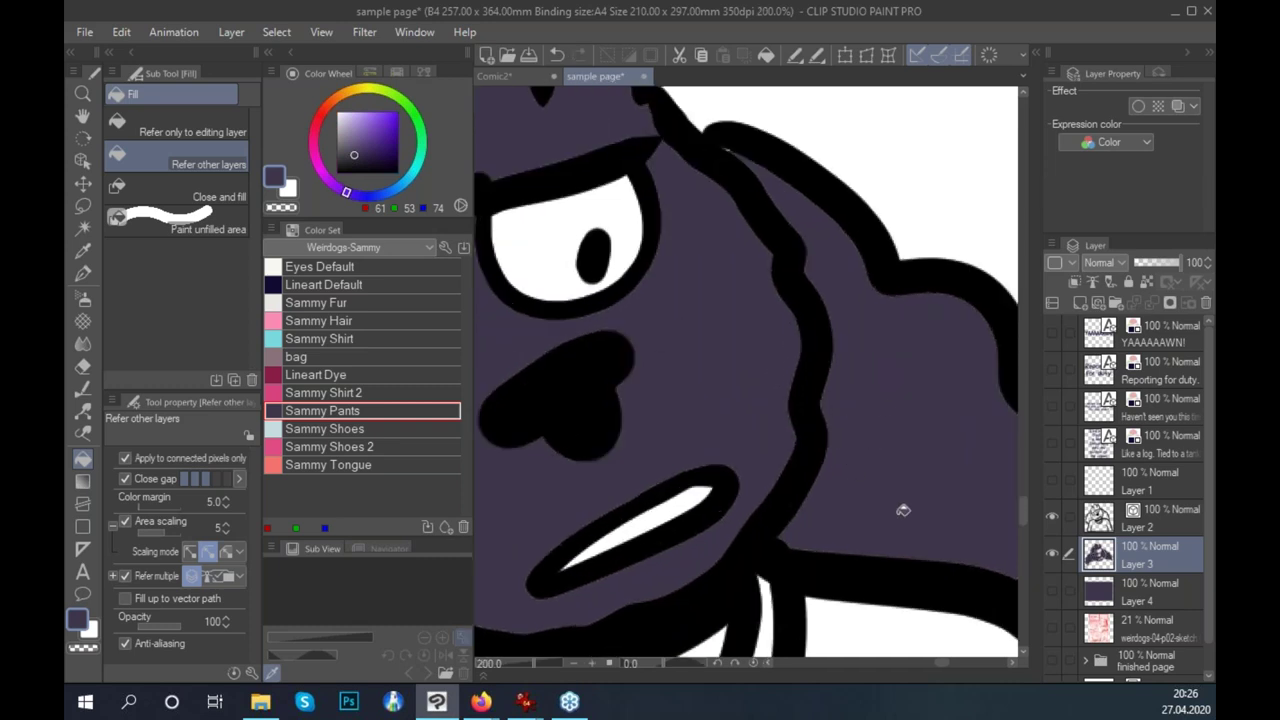
scroll(834, 351, down, 1)
Paint over the remaining white eye with the Default Inks pen in Sammy Pants and fill the neck in the same color.
key(p)
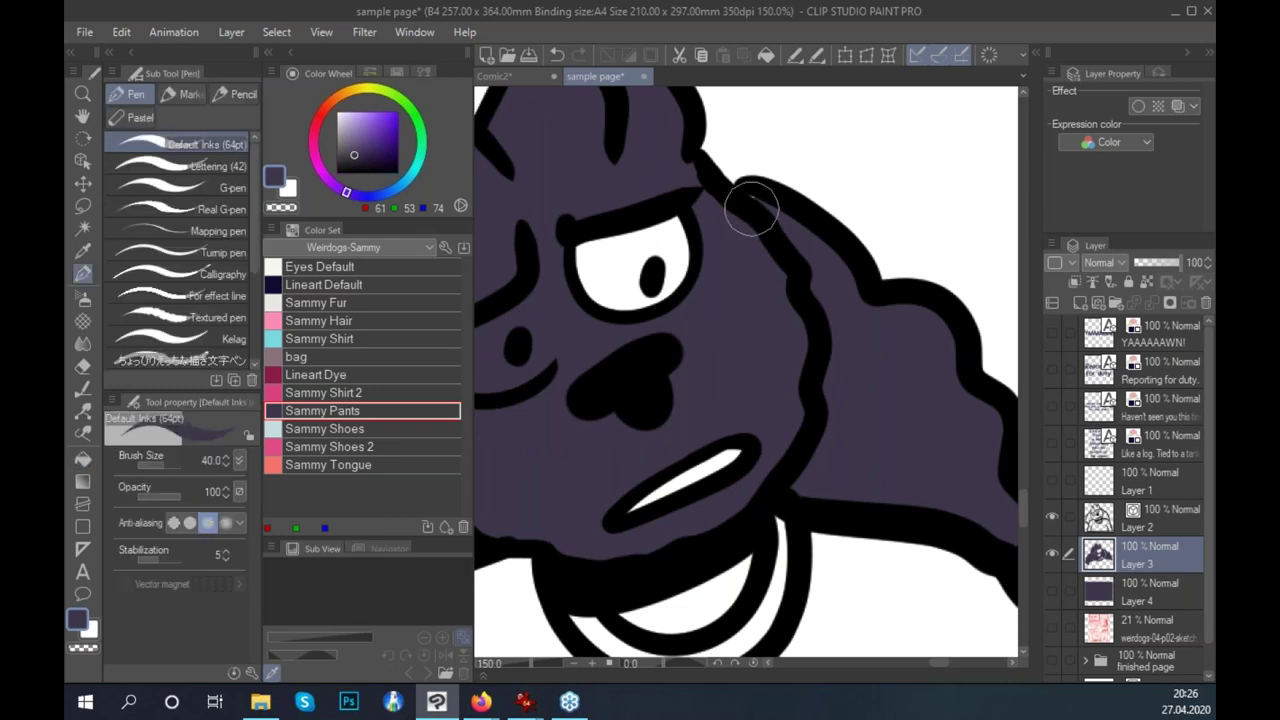
mouse_move(706, 271)
mouse_down()
mouse_move(605, 249)
mouse_move(665, 233)
mouse_move(602, 262)
mouse_up()
scroll(851, 457, down, 4)
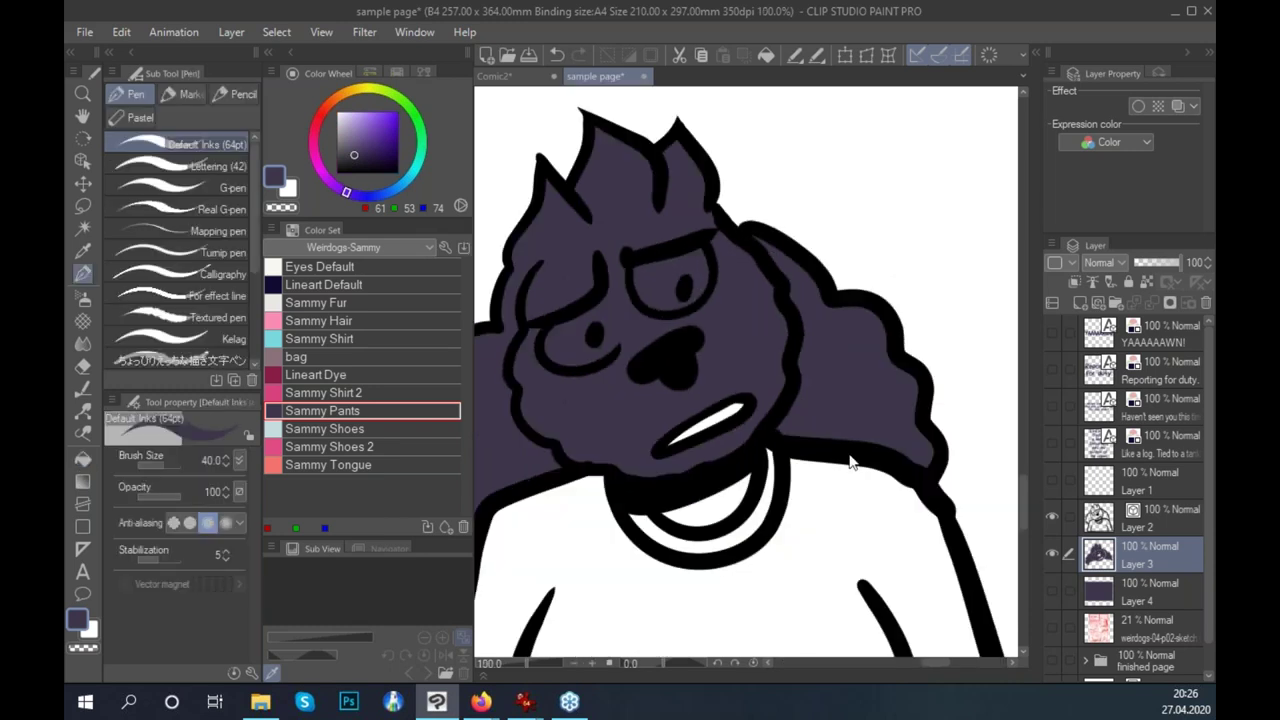
key(g)
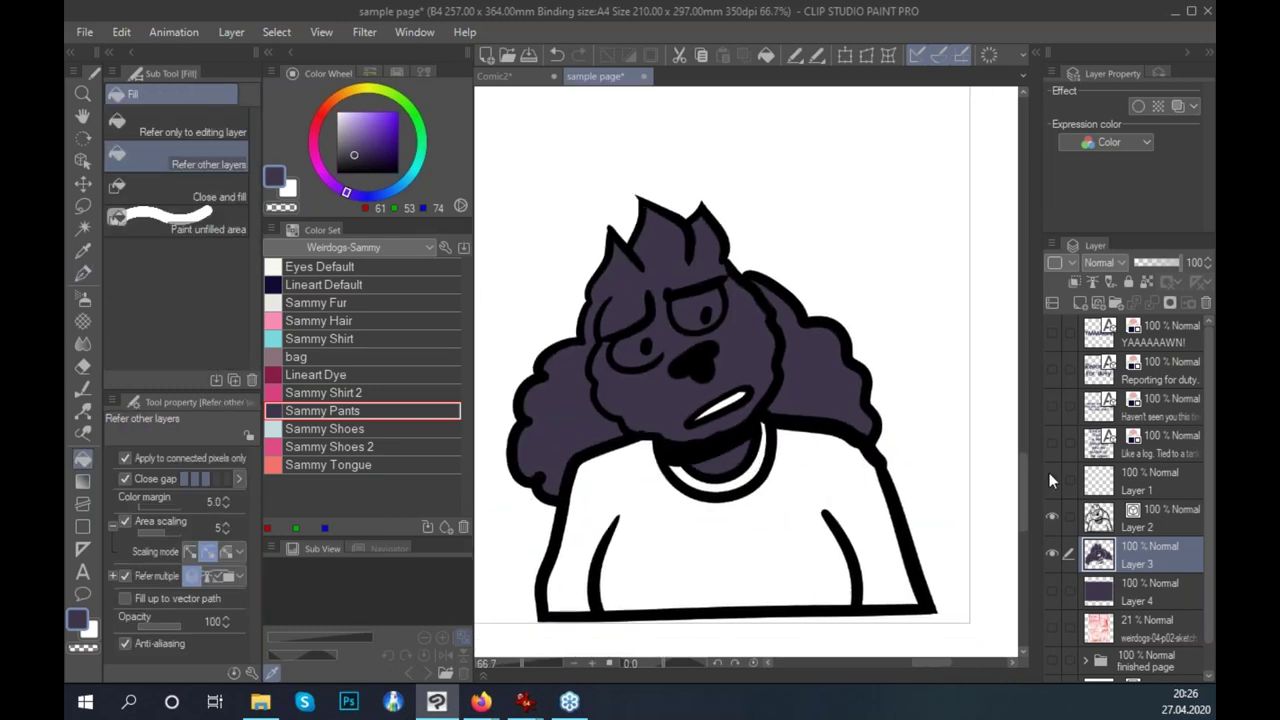
Lower the opacity of the lineart on Layer 2 to 63% and make Layer 3 active for painting.
key(ctrl+plus)
click(1150, 518)
key(ctrl+plus)
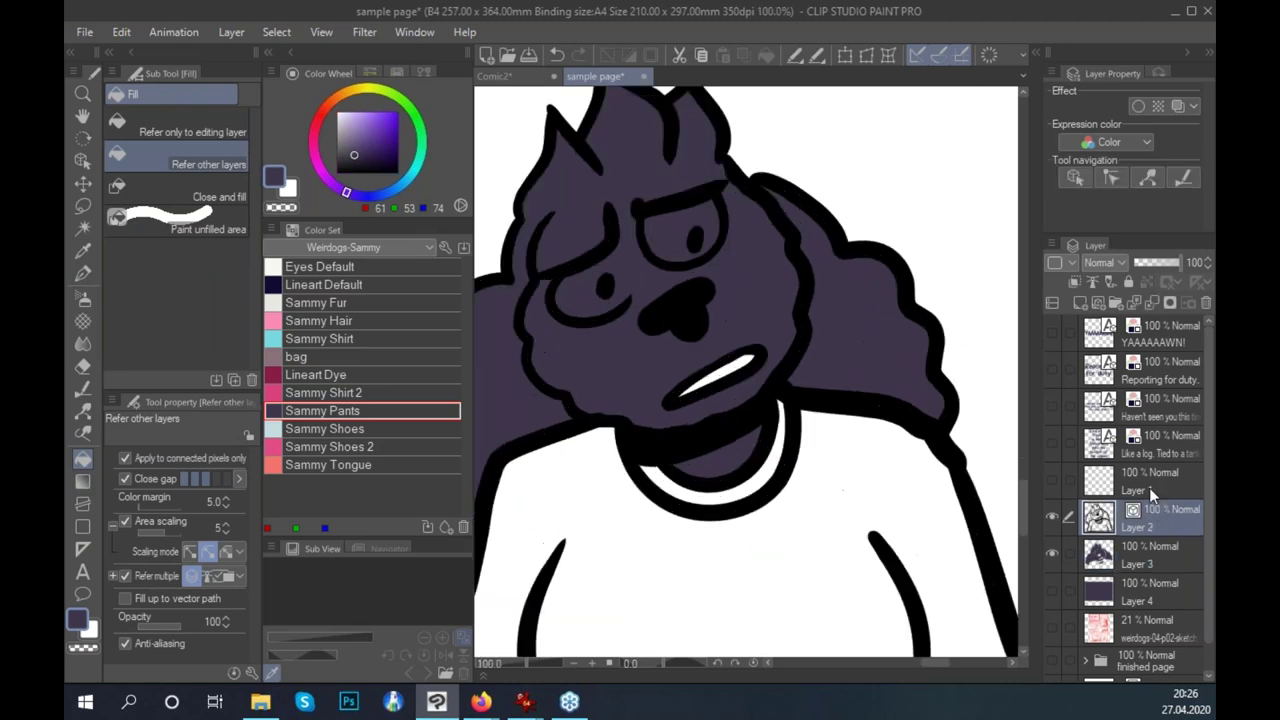
key(ctrl+plus)
drag(1175, 266, 1165, 273)
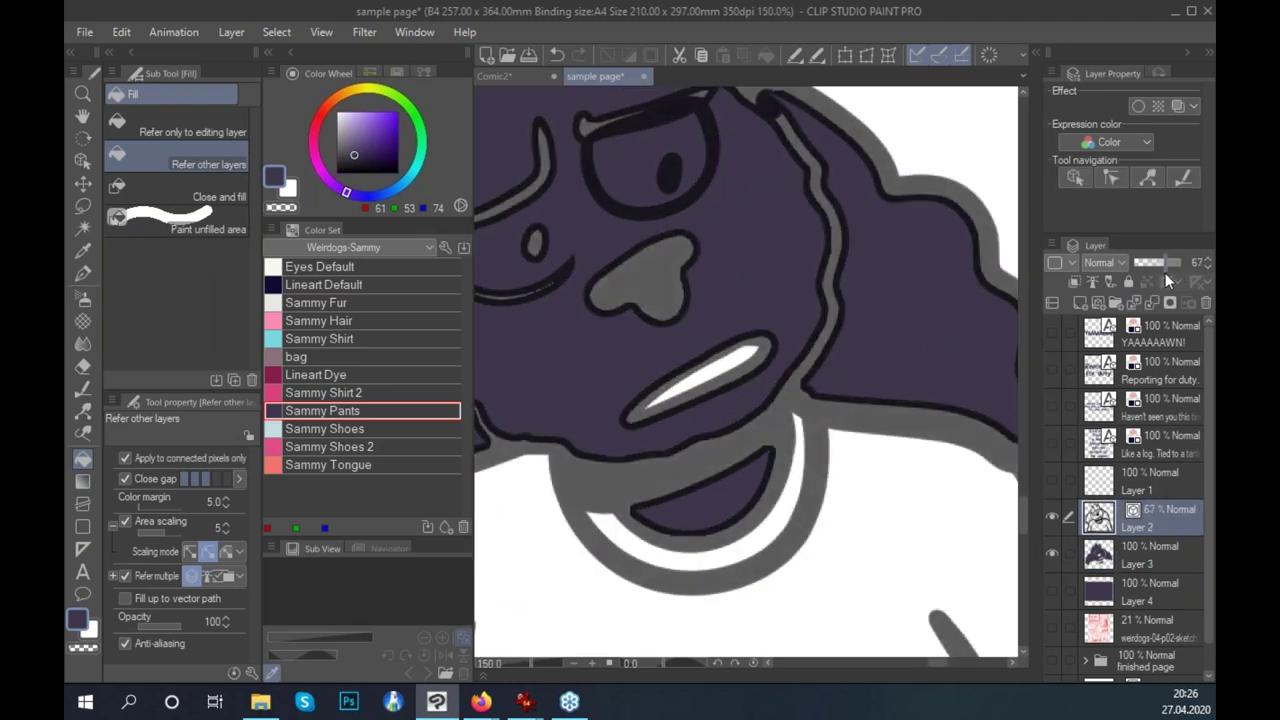
click(1168, 566)
Paint Sammy Pants beneath the cheek lineart with the Default Inks pen, and restore Layer 2 to 100% opacity.
key(p)
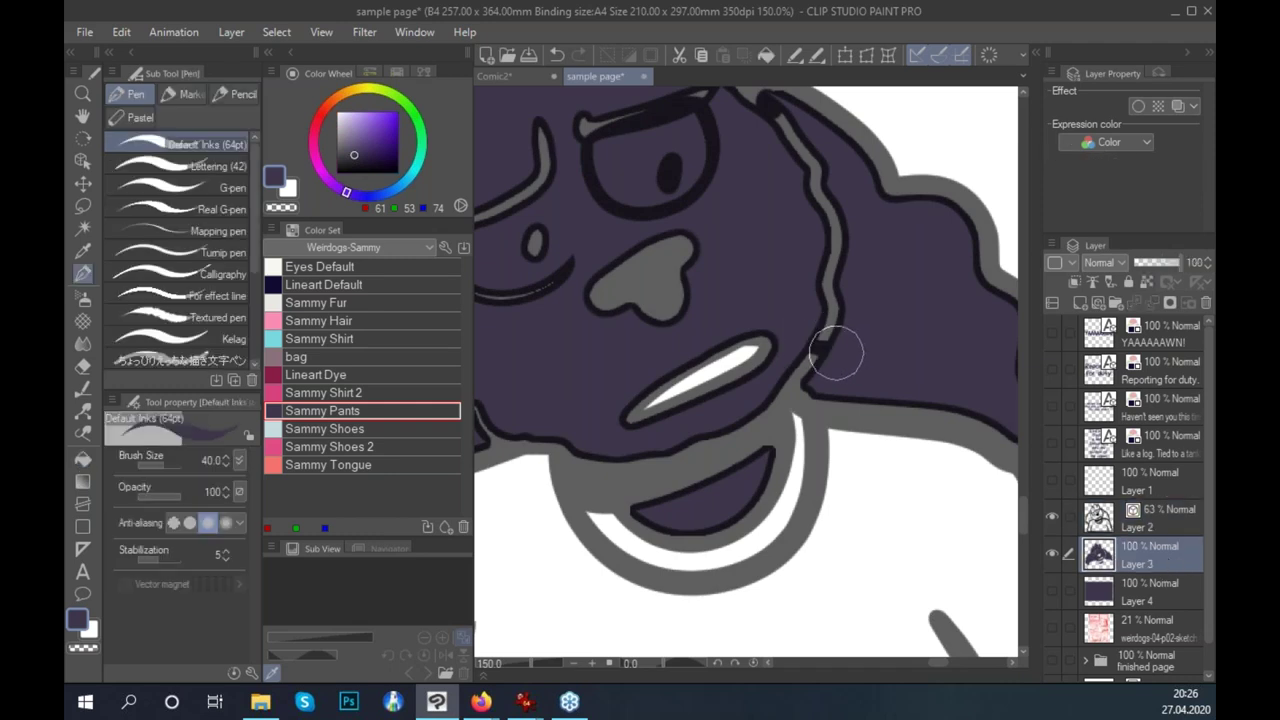
mouse_move(808, 326)
mouse_down()
mouse_move(846, 277)
mouse_move(800, 177)
mouse_move(846, 283)
mouse_move(783, 380)
mouse_move(798, 398)
mouse_up()
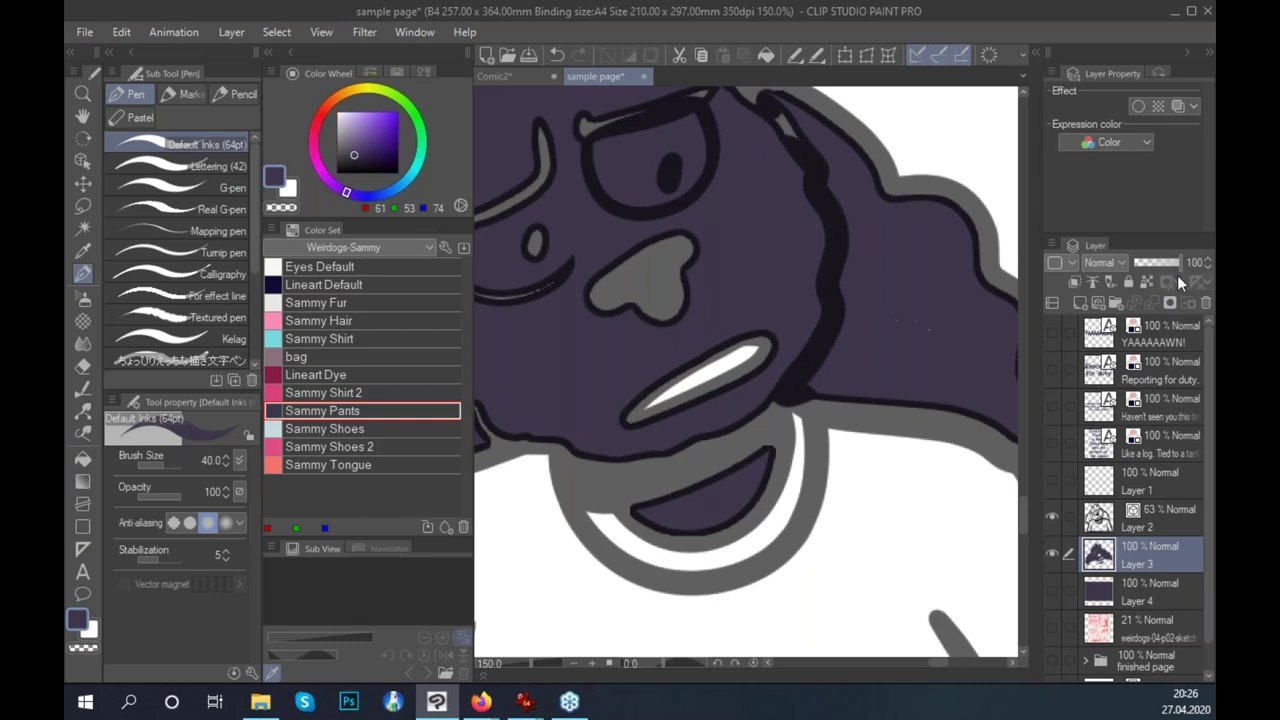
drag(1161, 268, 1182, 317)
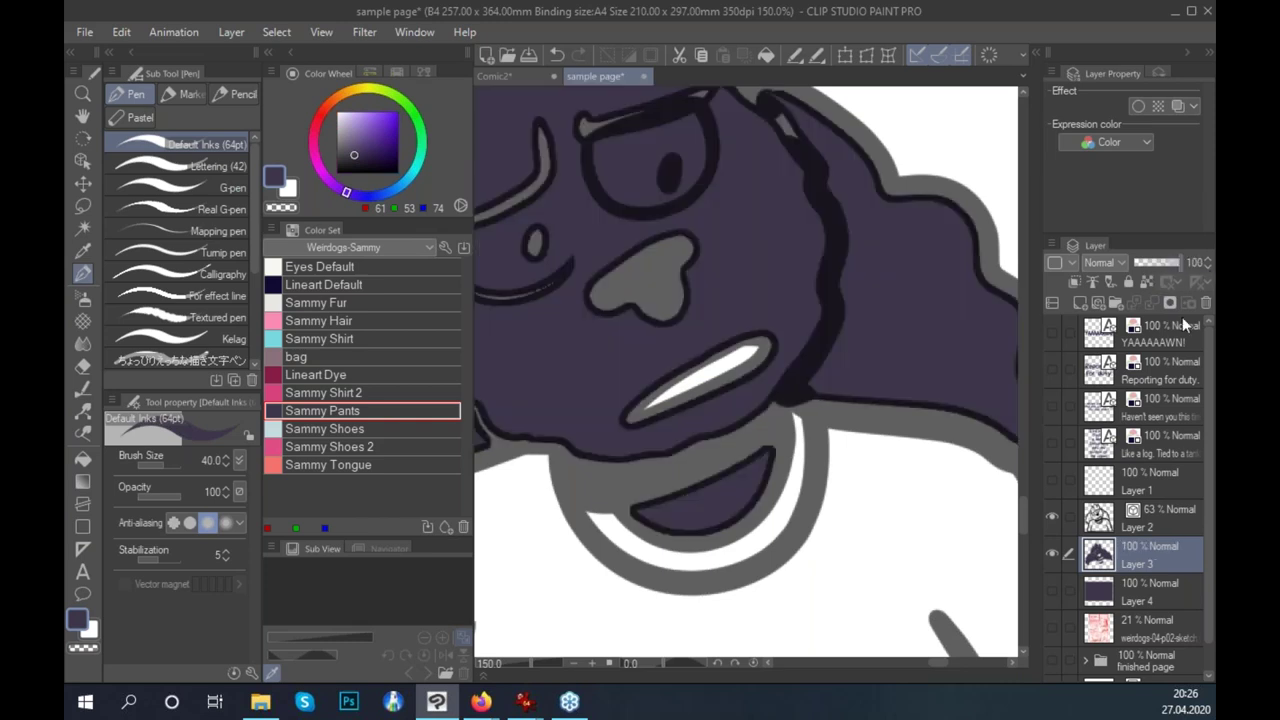
click(1155, 509)
drag(1150, 265, 1169, 267)
scroll(911, 434, down, 4)
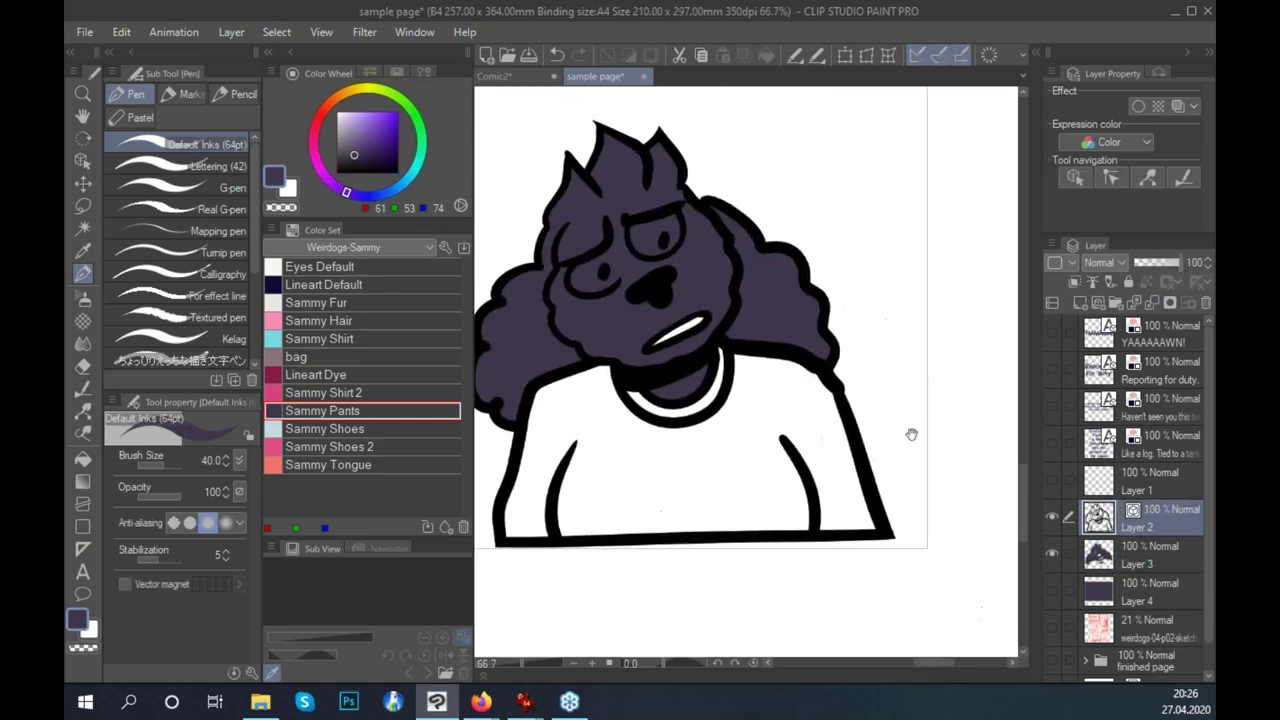
Fill the shirt body, sleeves and collar on Layer 3 with Sammy Shirt 2.
click(1161, 563)
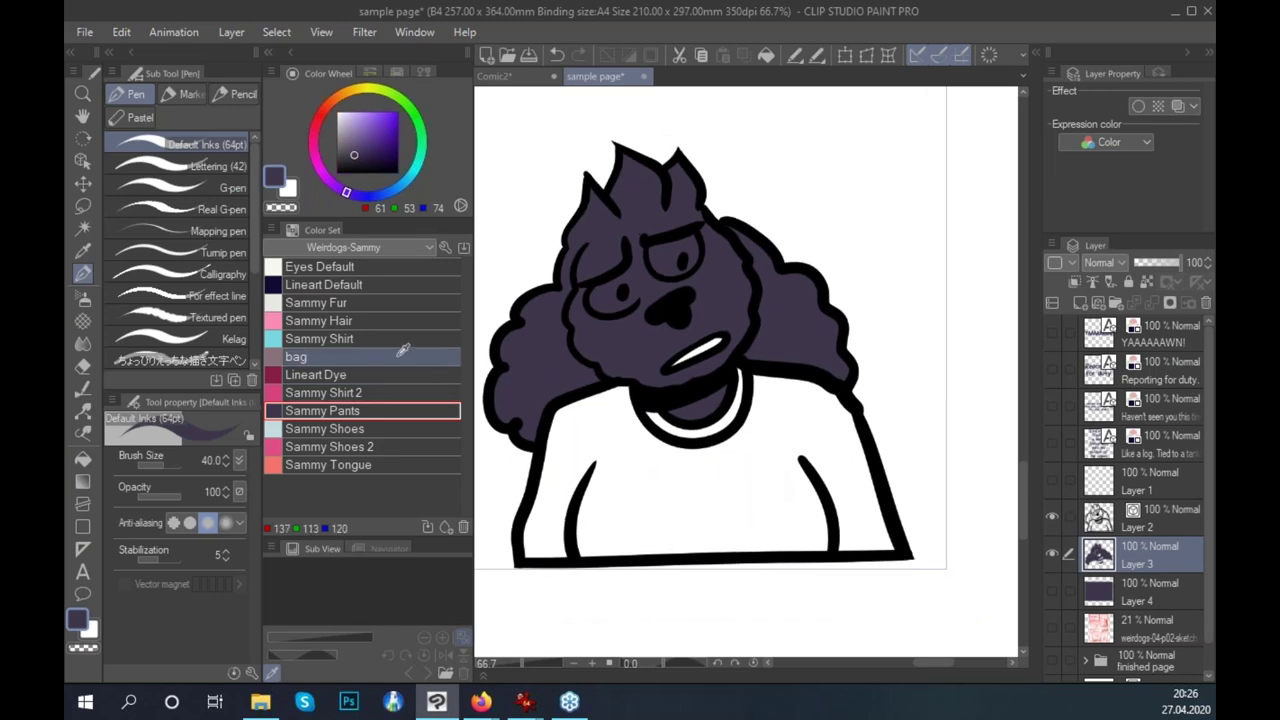
click(323, 392)
key(g)
click(746, 485)
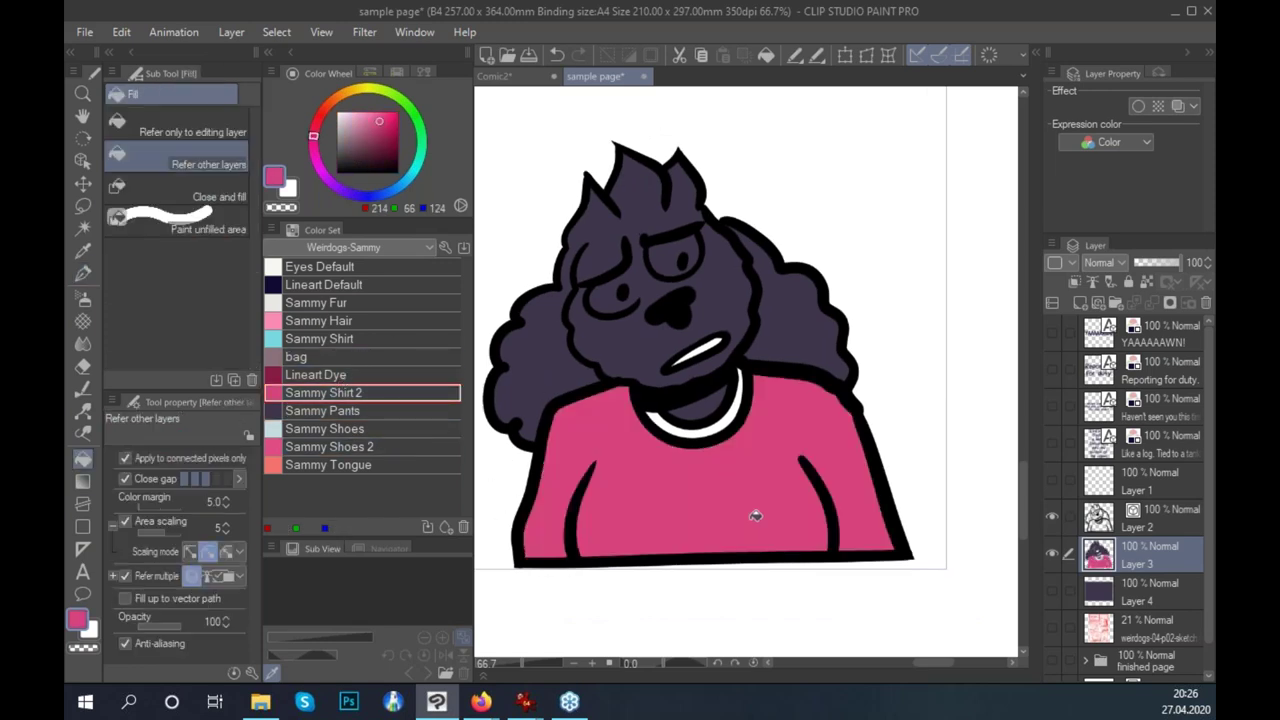
click(737, 406)
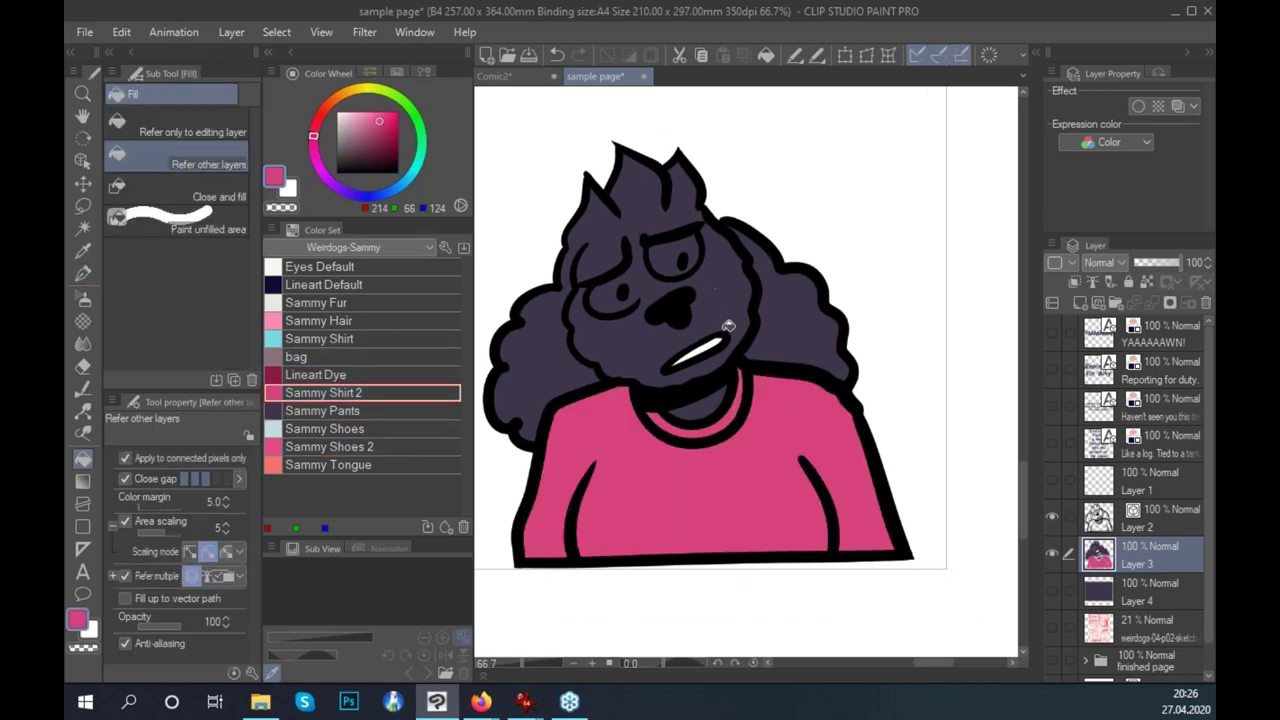
Color both eyes in Sammy Shirt 2, painting one with the Default Inks pen and filling the other.
key(p)
mouse_move(632, 294)
mouse_down()
mouse_move(624, 274)
mouse_move(628, 294)
mouse_move(604, 302)
mouse_move(622, 304)
mouse_up()
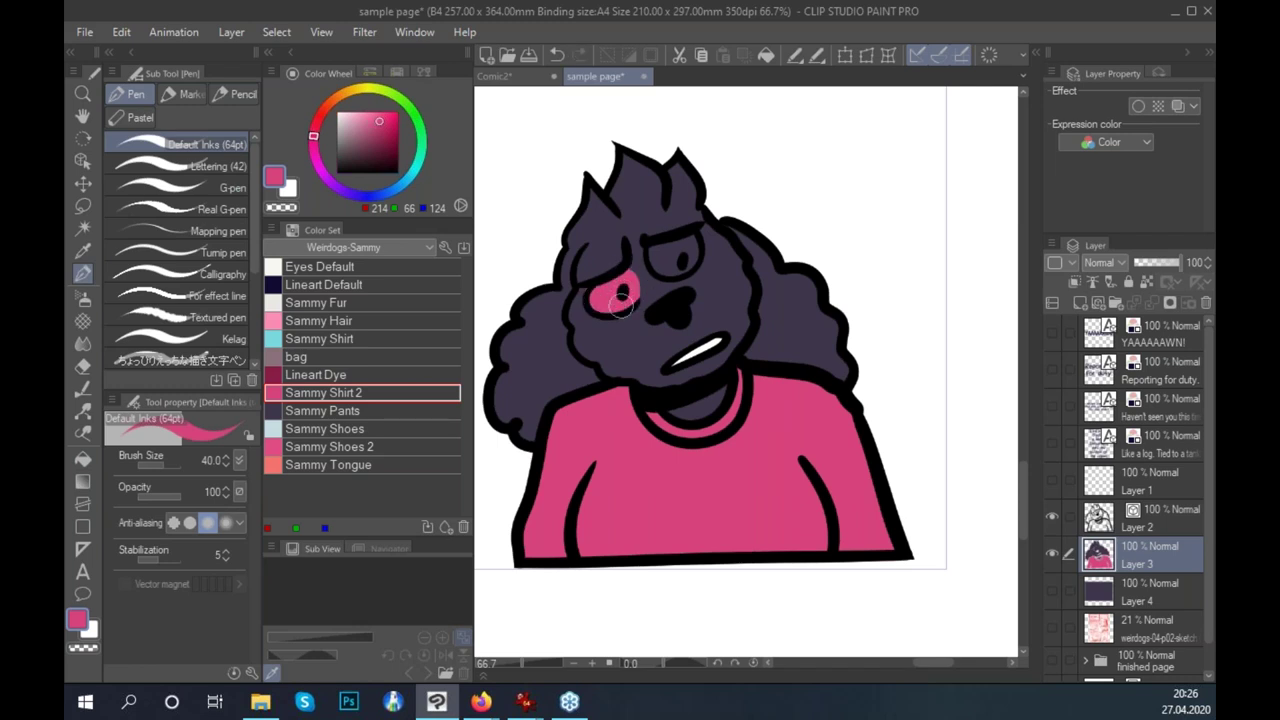
key(g)
key(g)
click(662, 257)
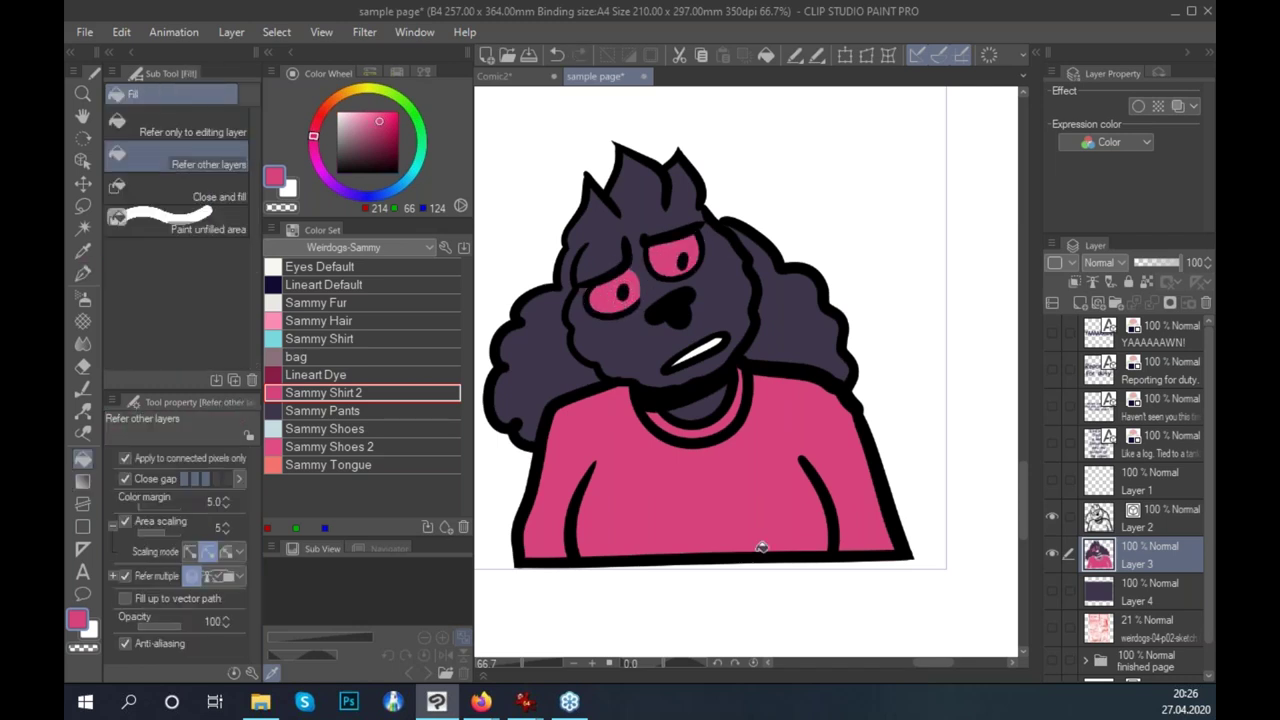
Fill both eyes with the Eyes Default color.
click(340, 266)
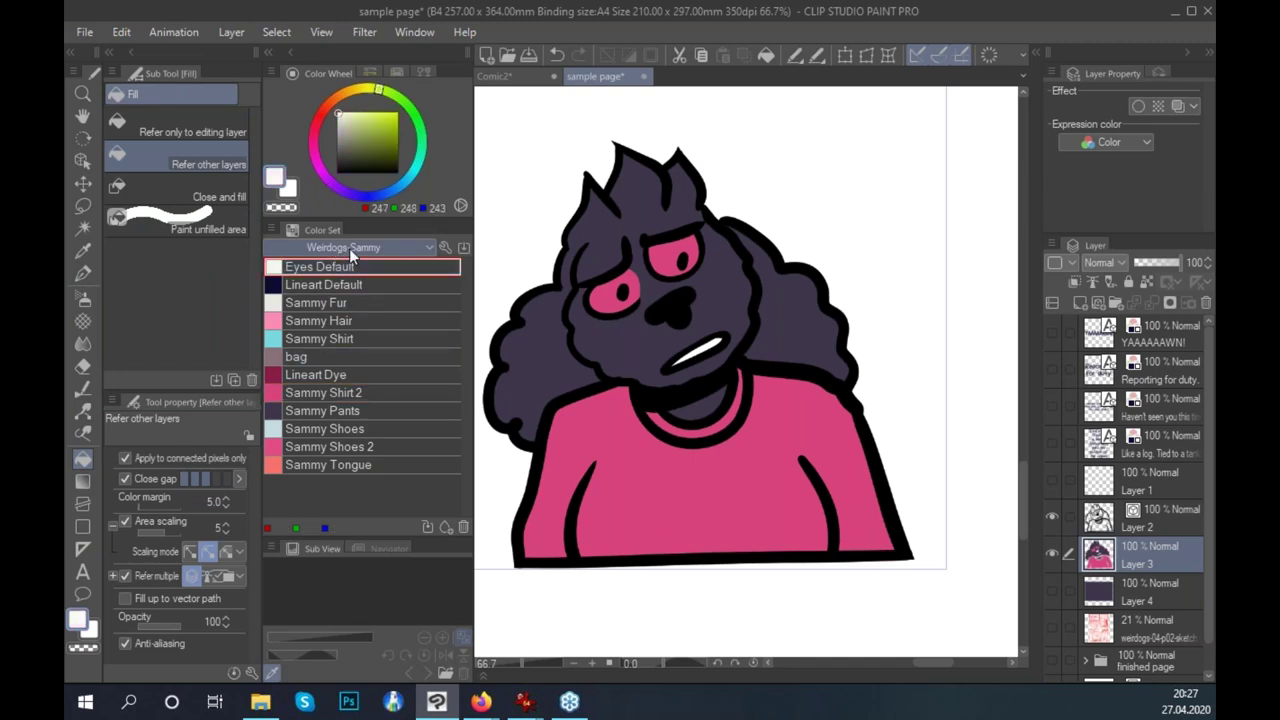
click(608, 291)
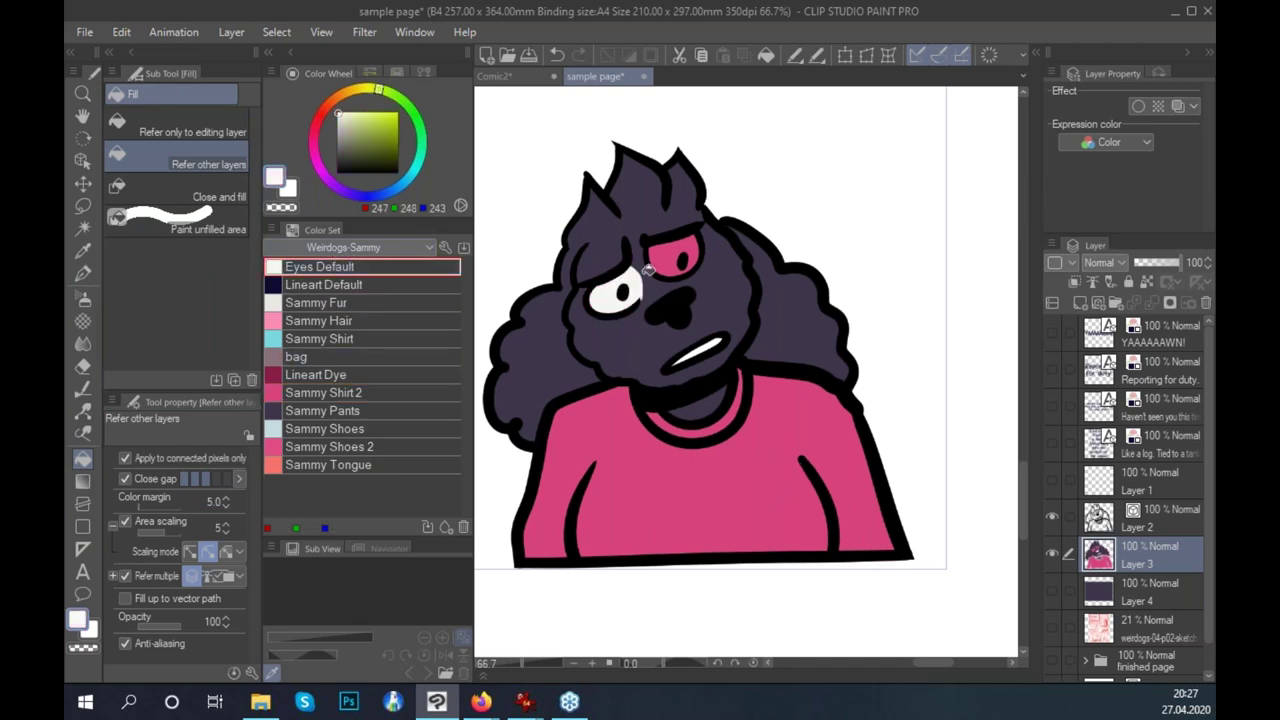
click(680, 257)
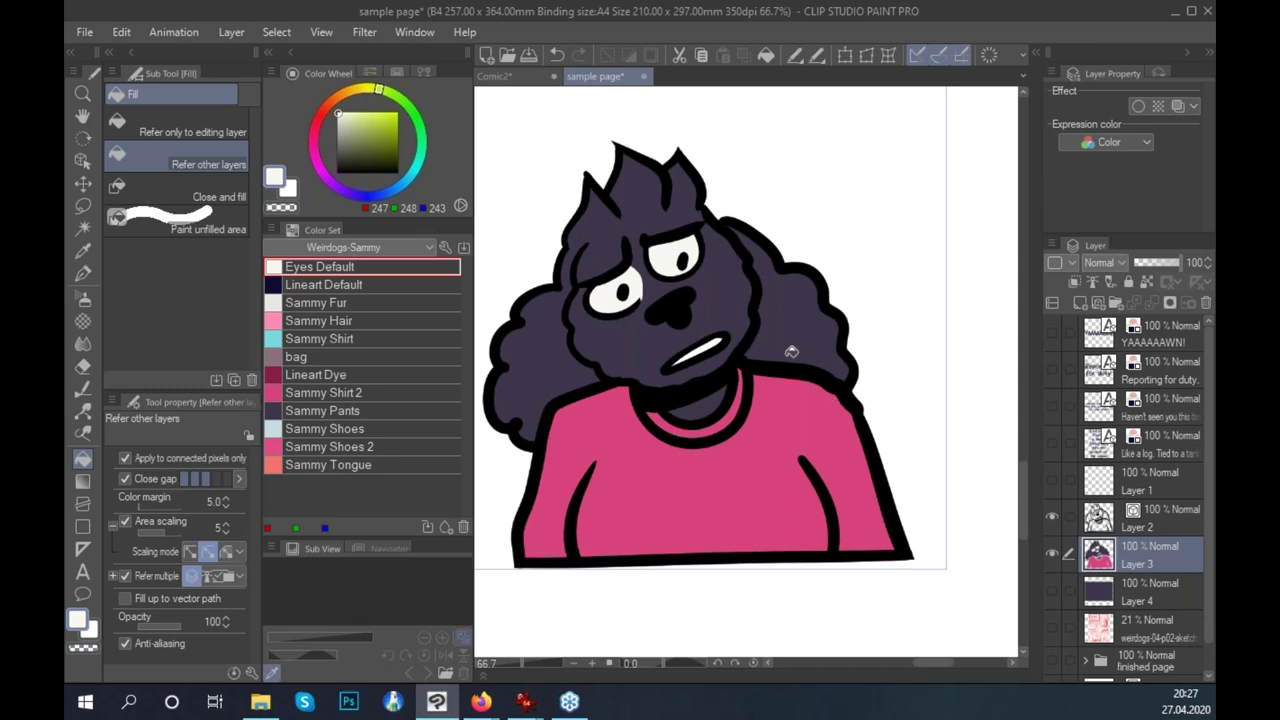
drag(880, 452, 884, 450)
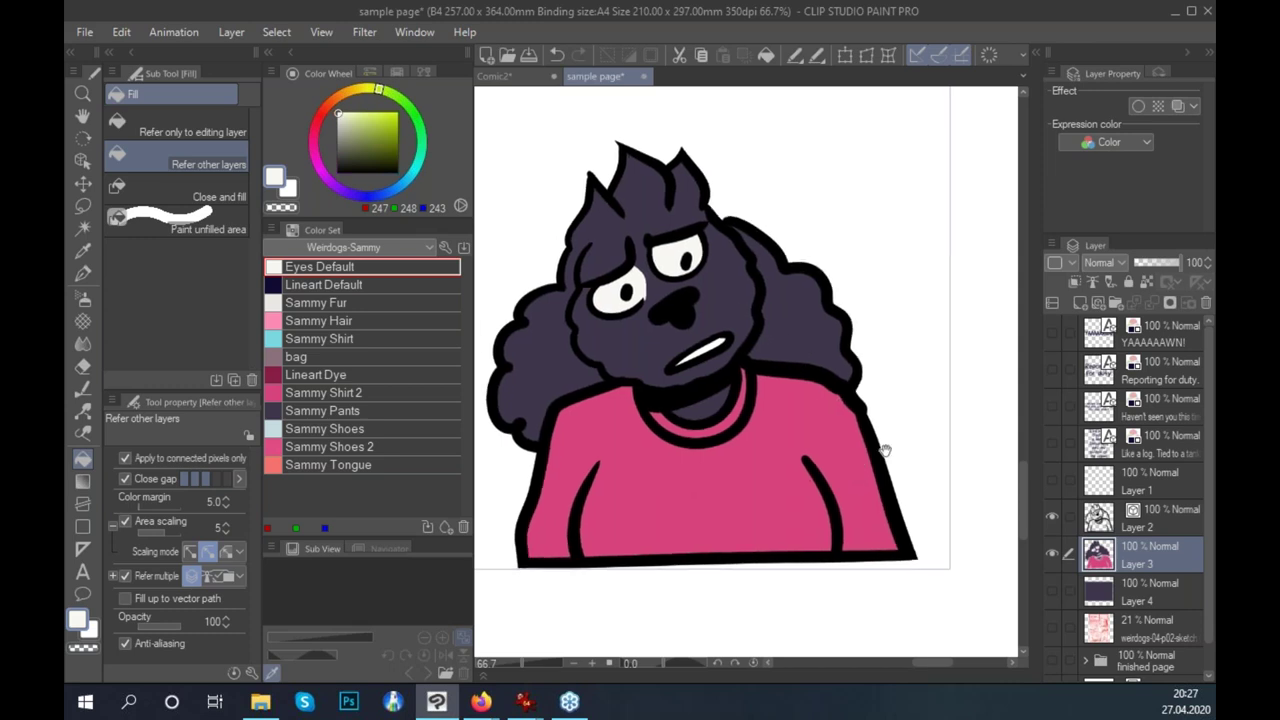
Hide Layer 3, add a raster layer above it, and fill the whole character there with Sammy Shirt.
click(1052, 554)
click(1080, 302)
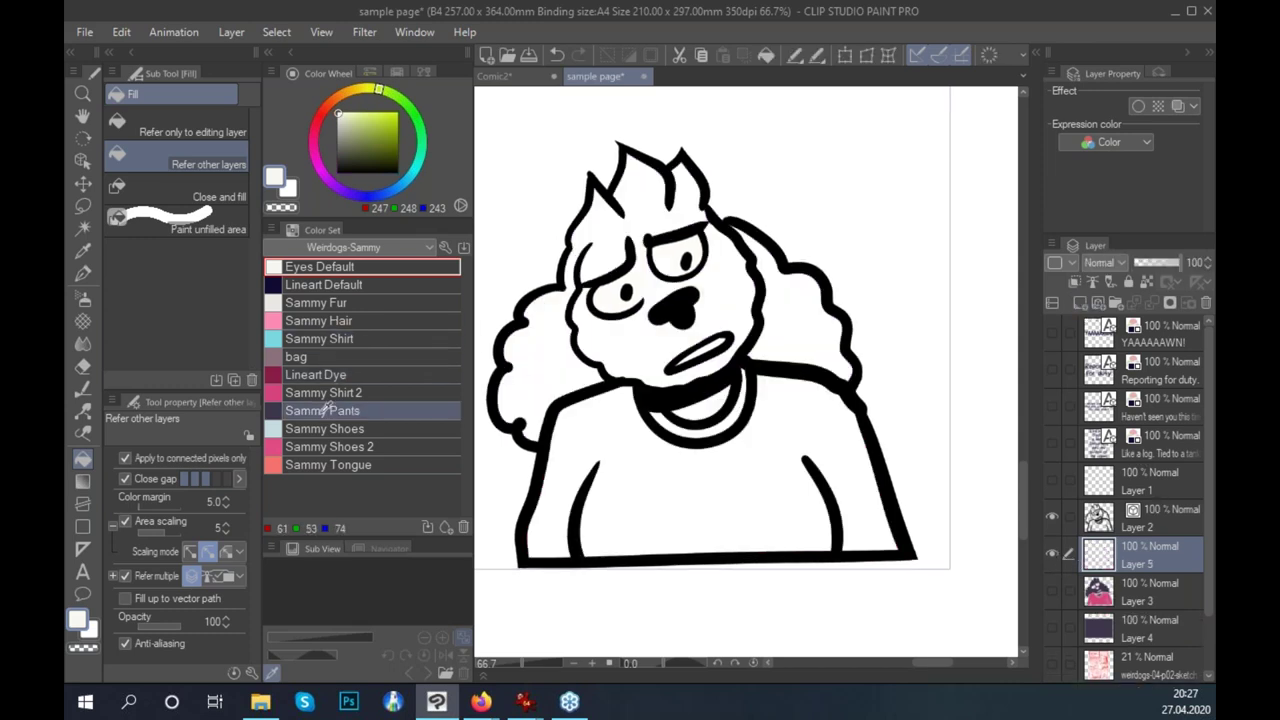
click(330, 338)
click(595, 423)
click(705, 420)
click(708, 288)
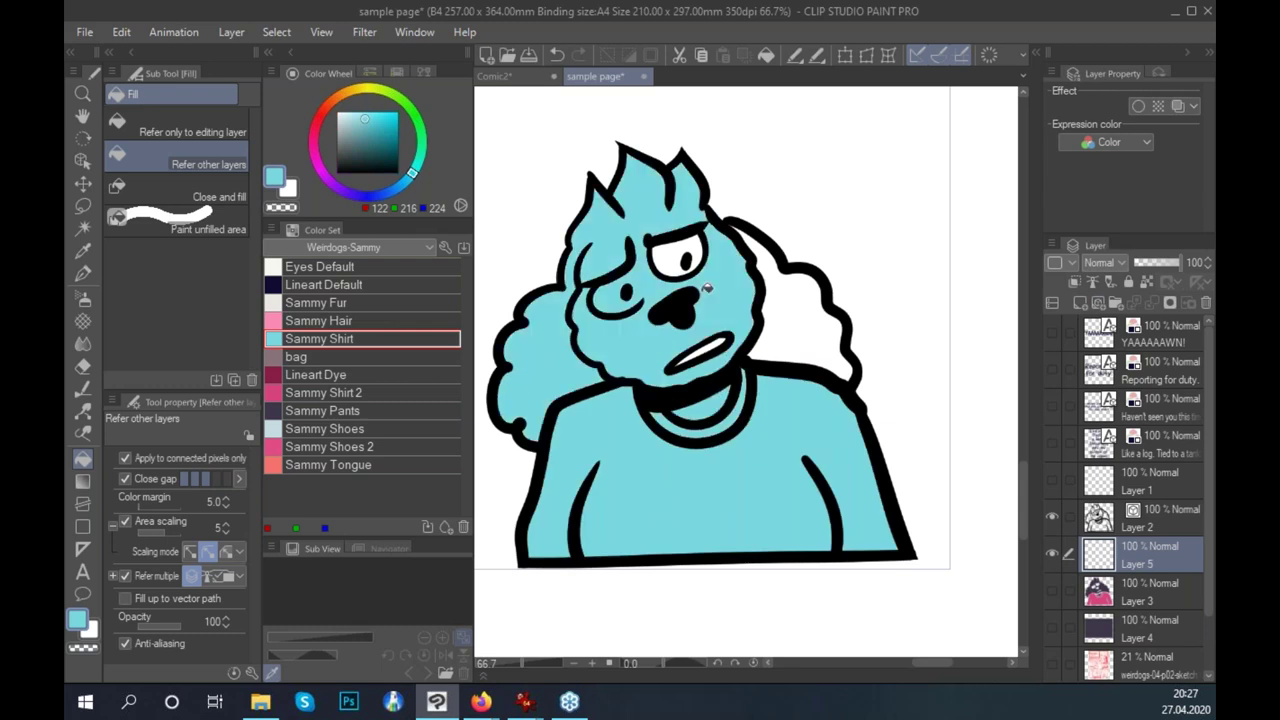
click(675, 258)
click(777, 308)
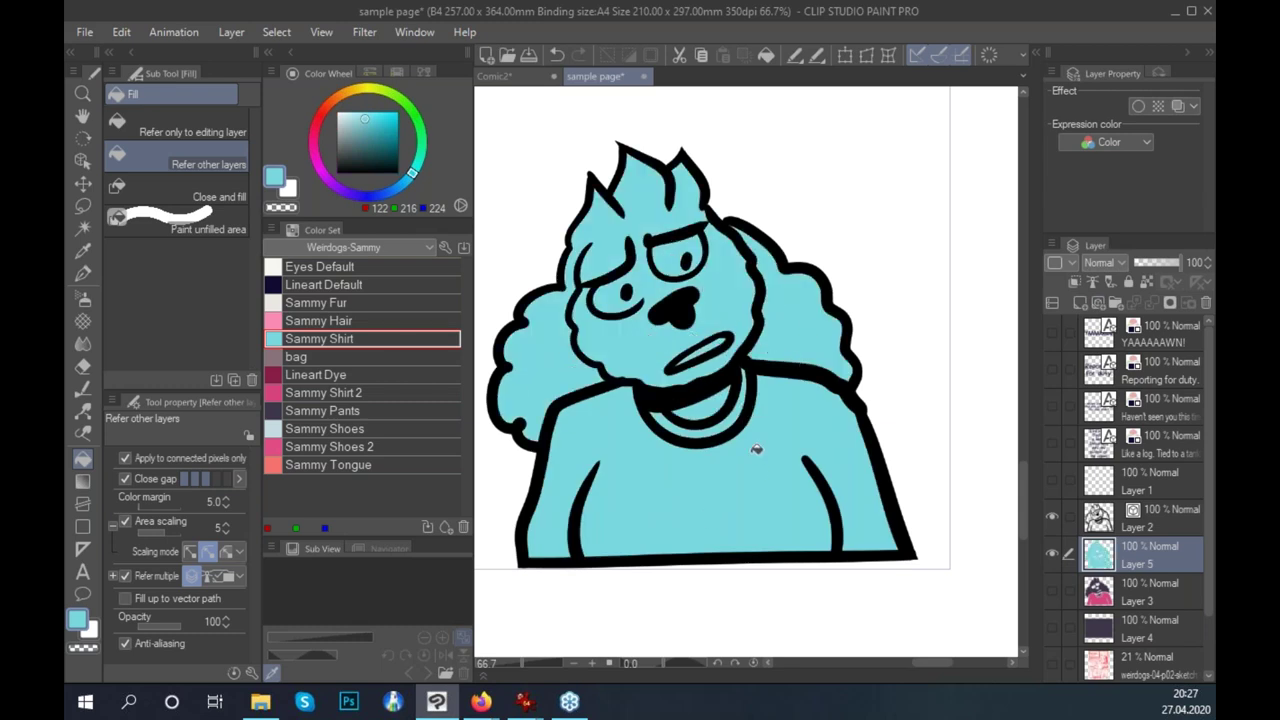
Hide Layer 5, show Layer 3 again and make it the active layer.
click(1052, 554)
click(1052, 591)
click(1150, 590)
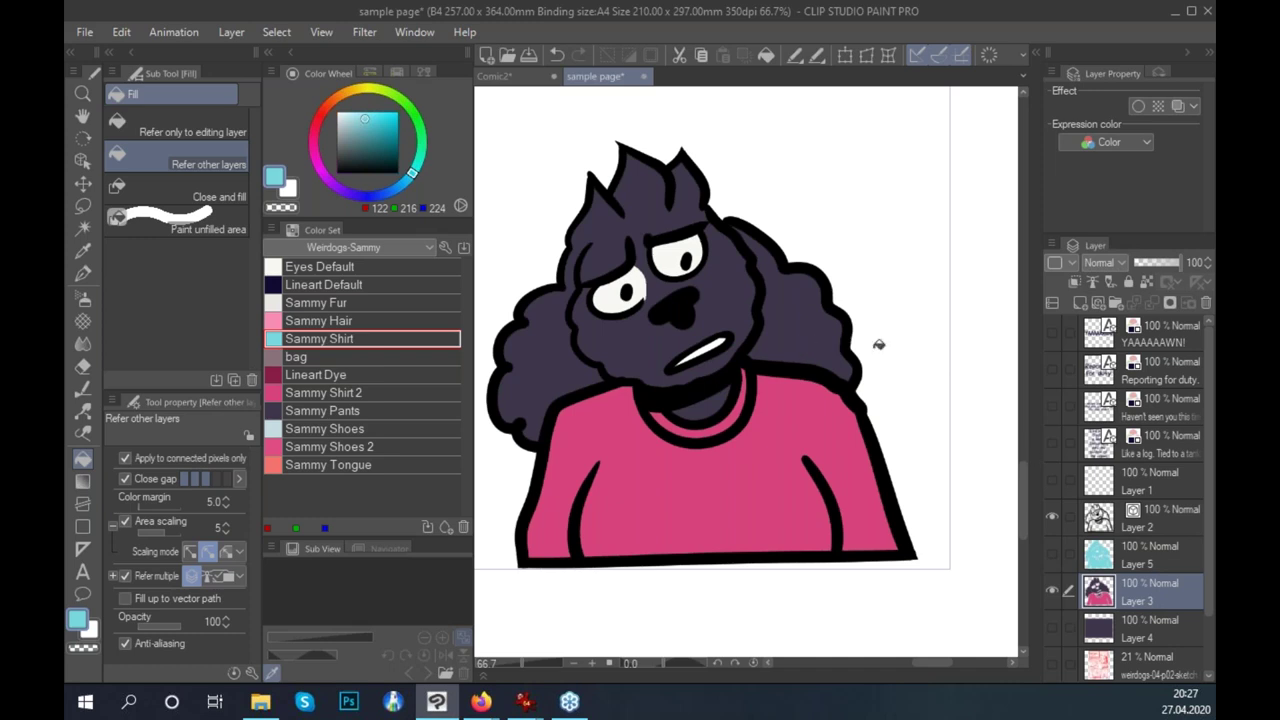
Try recoloring the dark ears, head and neck with Sammy Shirt twice, undoing the fills each time.
click(778, 313)
click(707, 318)
click(718, 395)
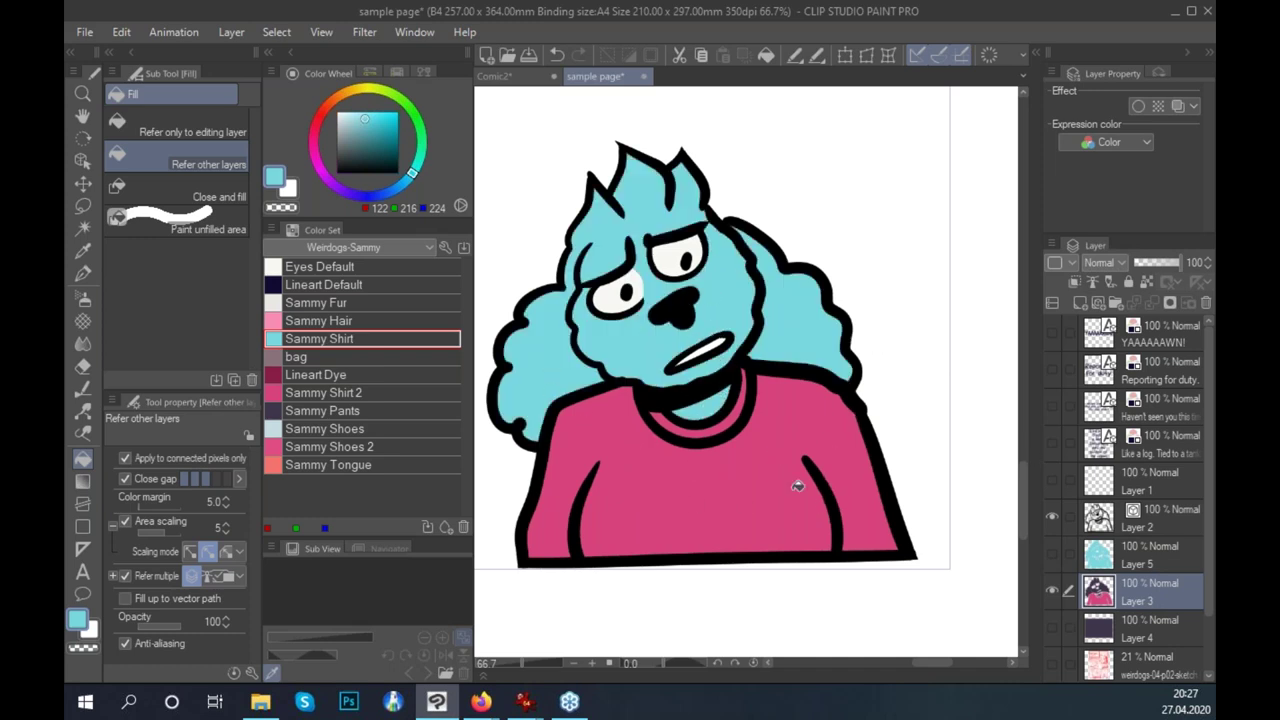
key(ctrl+z)
key(ctrl+z)
key(ctrl+z)
click(802, 322)
click(753, 337)
click(695, 389)
key(ctrl+z)
key(ctrl+z)
key(ctrl+z)
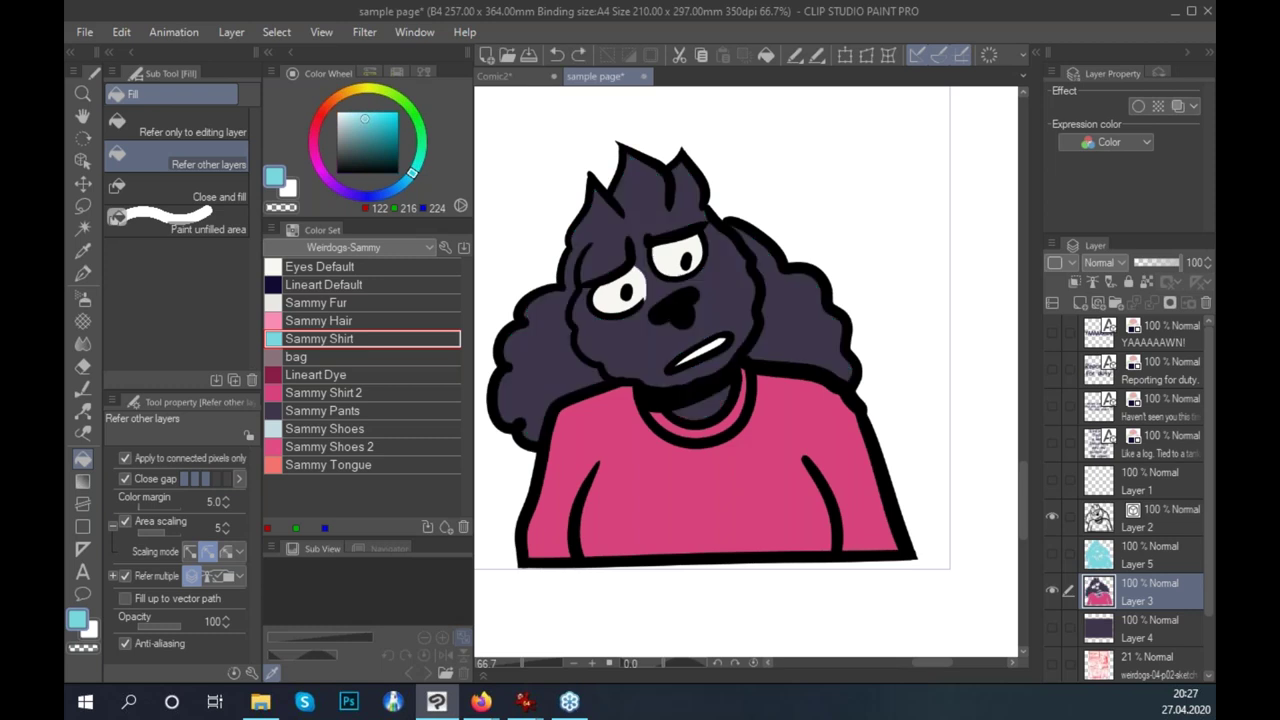
Sample the dark face color and paint two separate round blobs above the character's shoulder with the Default Inks pen.
key(p)
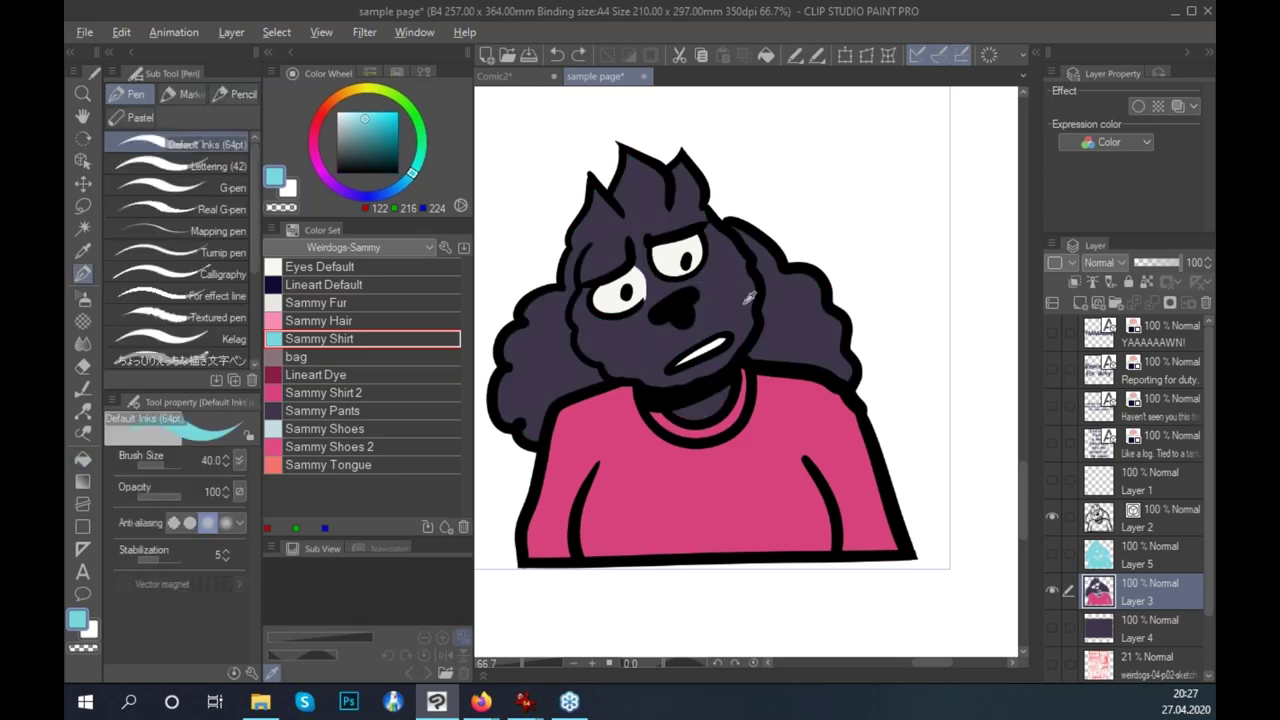
alt+click(746, 294)
mouse_move(843, 137)
mouse_down()
mouse_move(862, 168)
mouse_move(844, 156)
mouse_up()
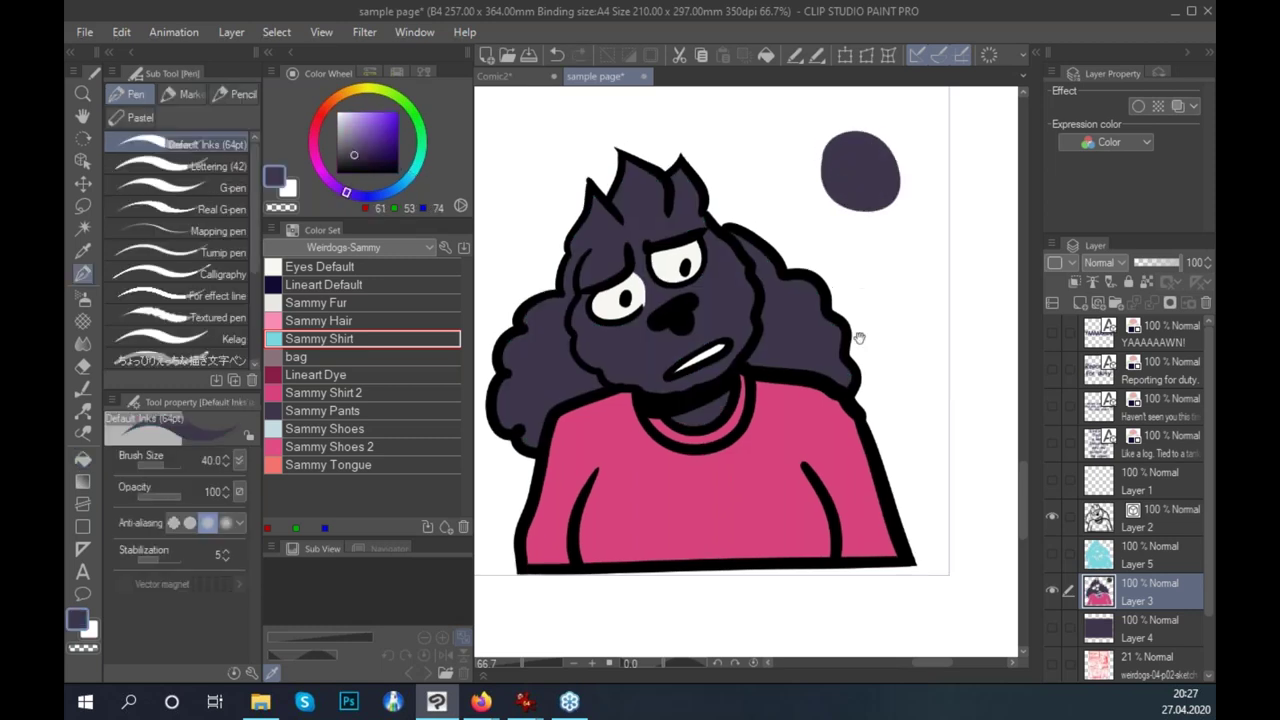
scroll(850, 200, up, 1)
mouse_move(880, 217)
mouse_down()
mouse_move(851, 220)
mouse_move(858, 255)
mouse_up()
mouse_move(752, 195)
mouse_down()
mouse_move(778, 175)
mouse_move(760, 172)
mouse_up()
scroll(760, 300, down, 1)
Turn off Apply to connected pixels only for the Refer other layers Fill tool.
key(g)
key(g)
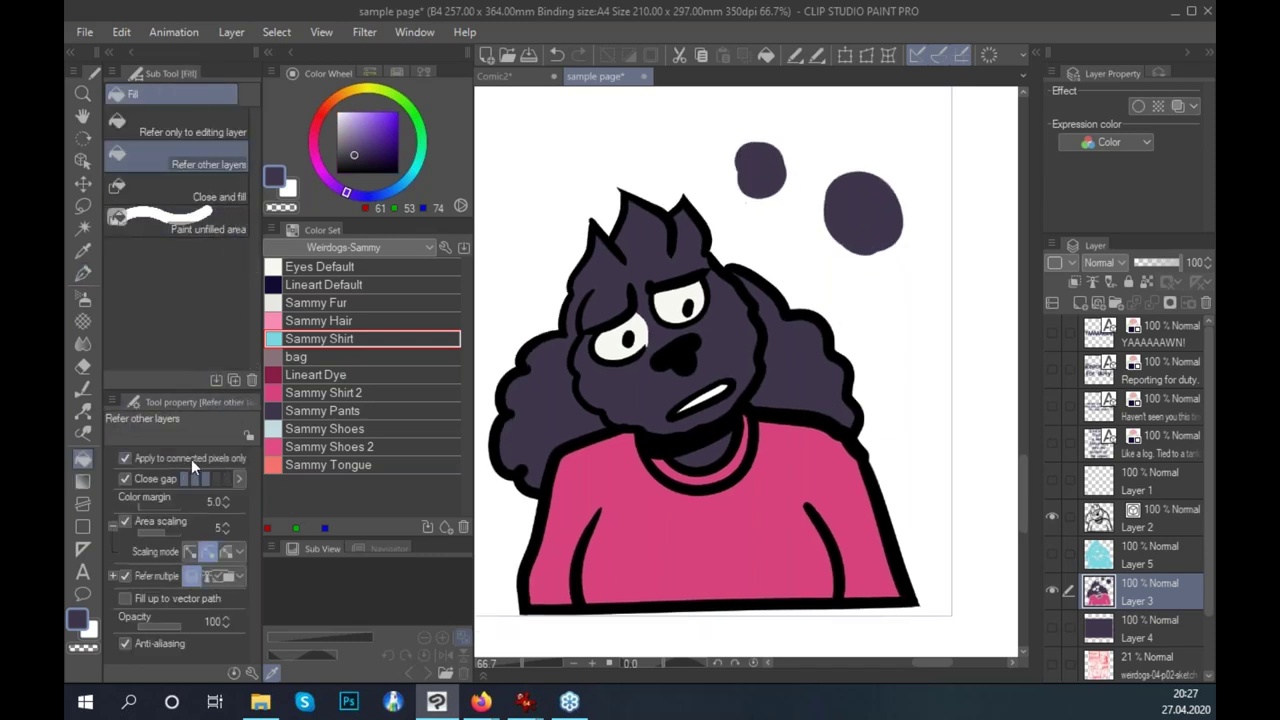
click(154, 459)
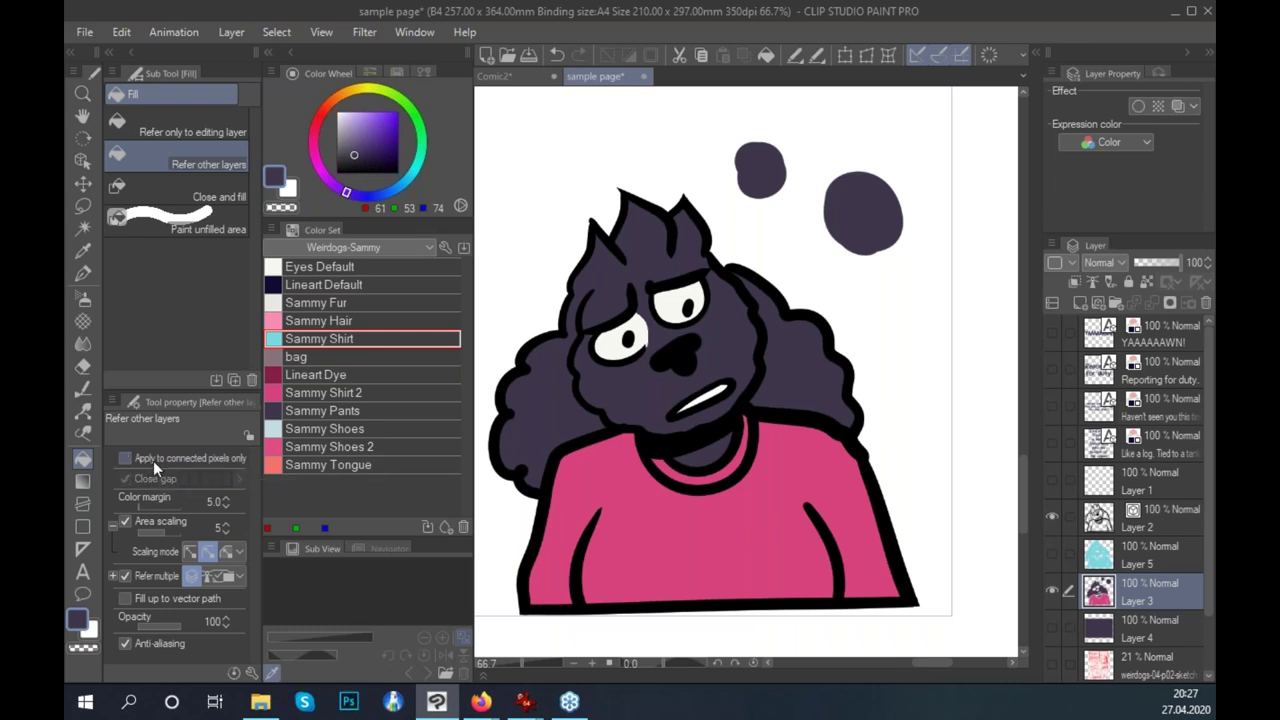
Recolor all dark fur areas and both loose blobs on Layer 3 with Sammy Fur, using the Refer other layers fill.
click(316, 302)
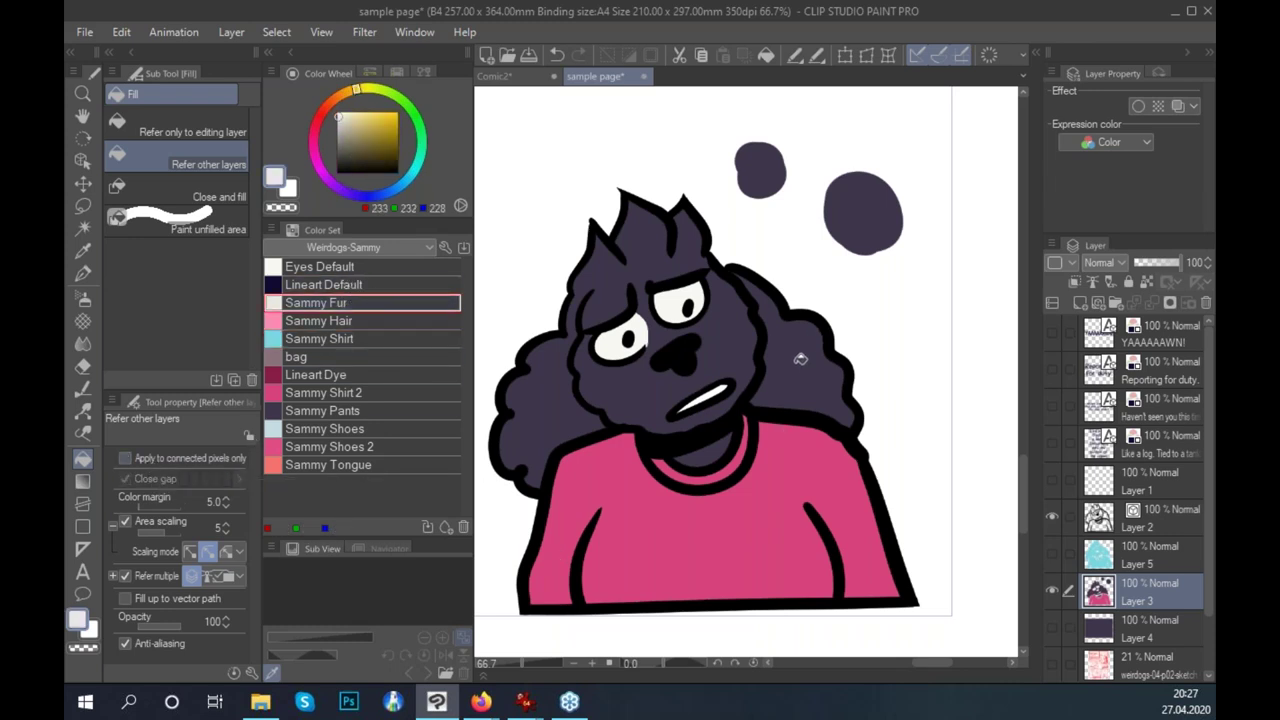
click(820, 399)
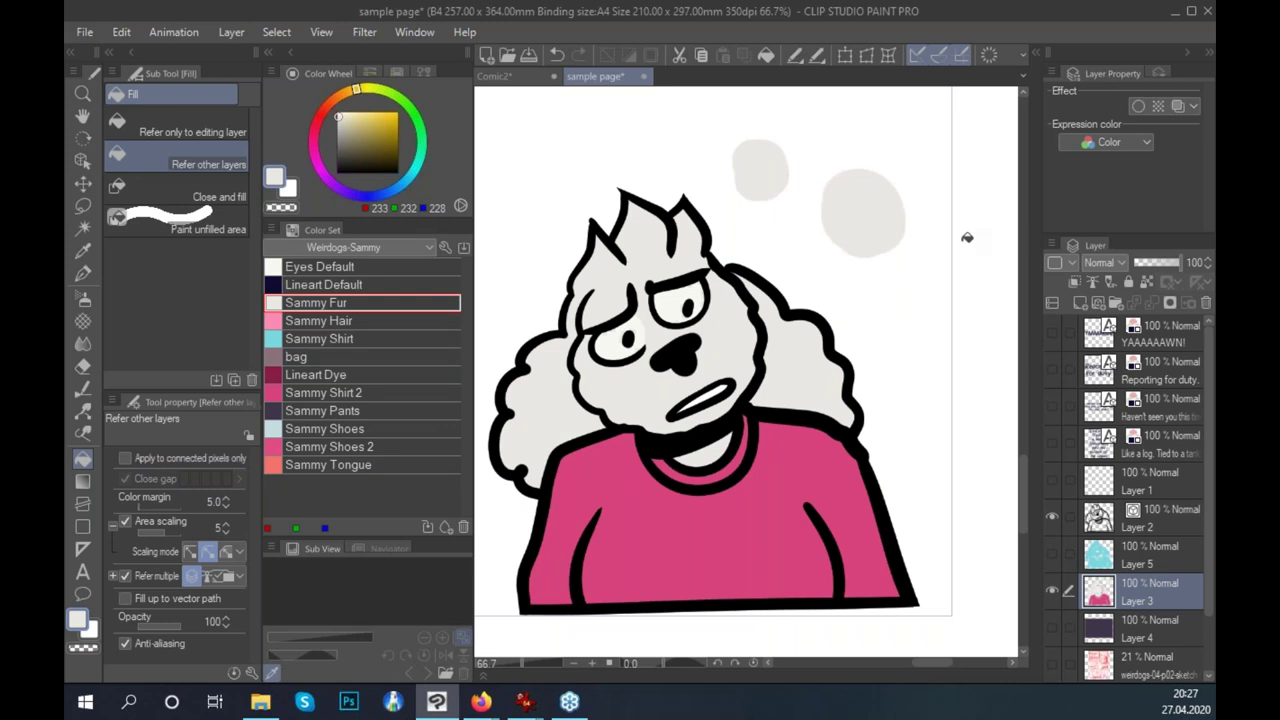
mouse_move(812, 476)
mouse_down()
mouse_move(831, 451)
mouse_move(886, 483)
mouse_up()
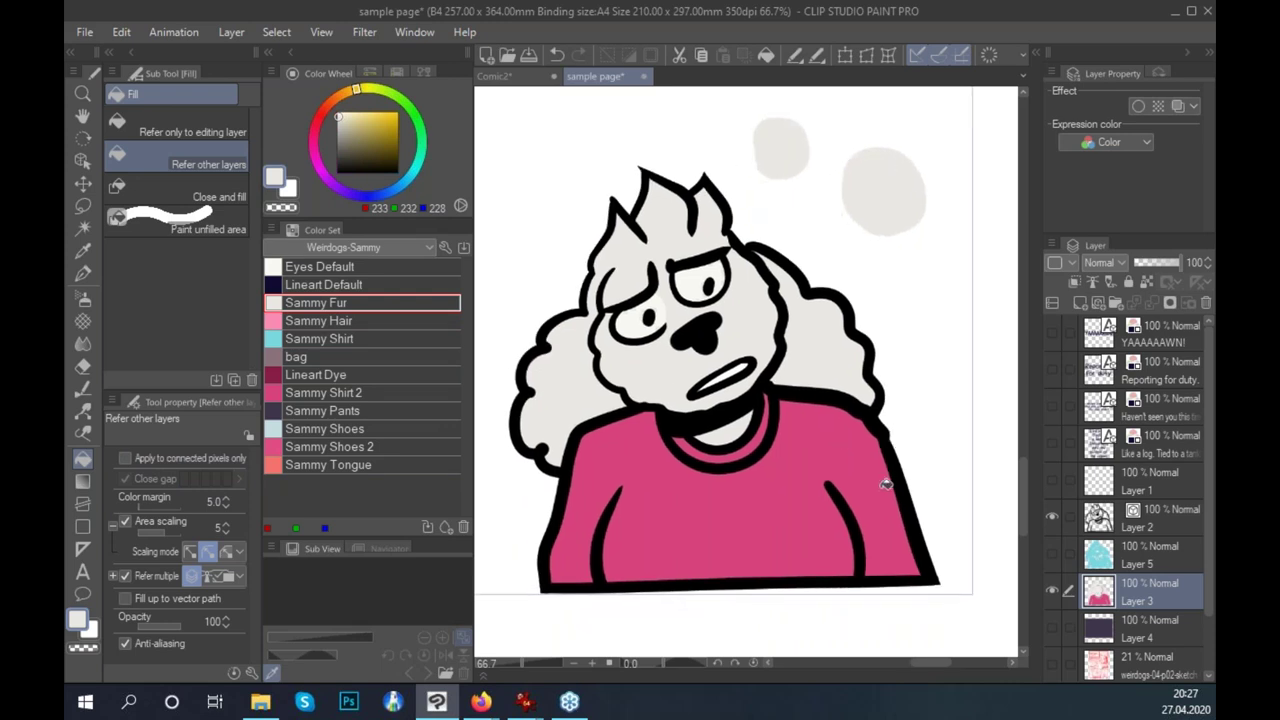
Delete every layer from the 21 % sketch layer up to the YAAAAAWN! text layer and show the finished page folder.
key(p)
key(ctrl+0)
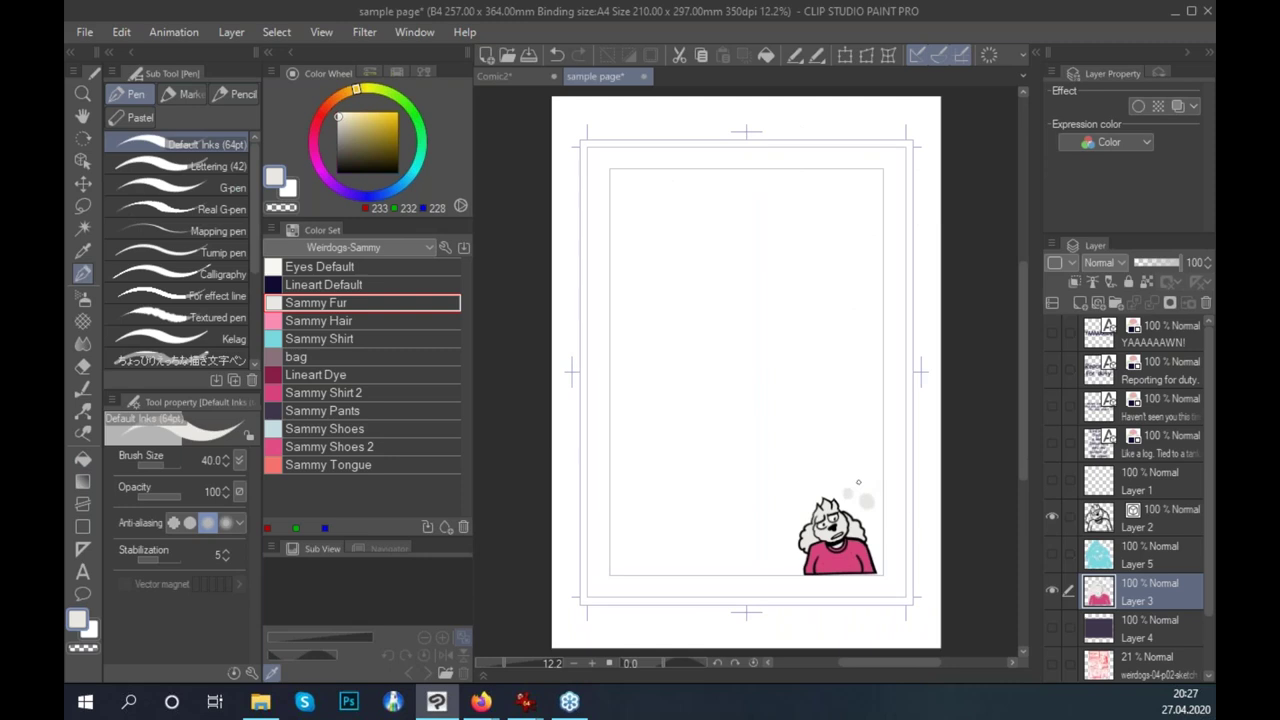
drag(820, 558, 804, 548)
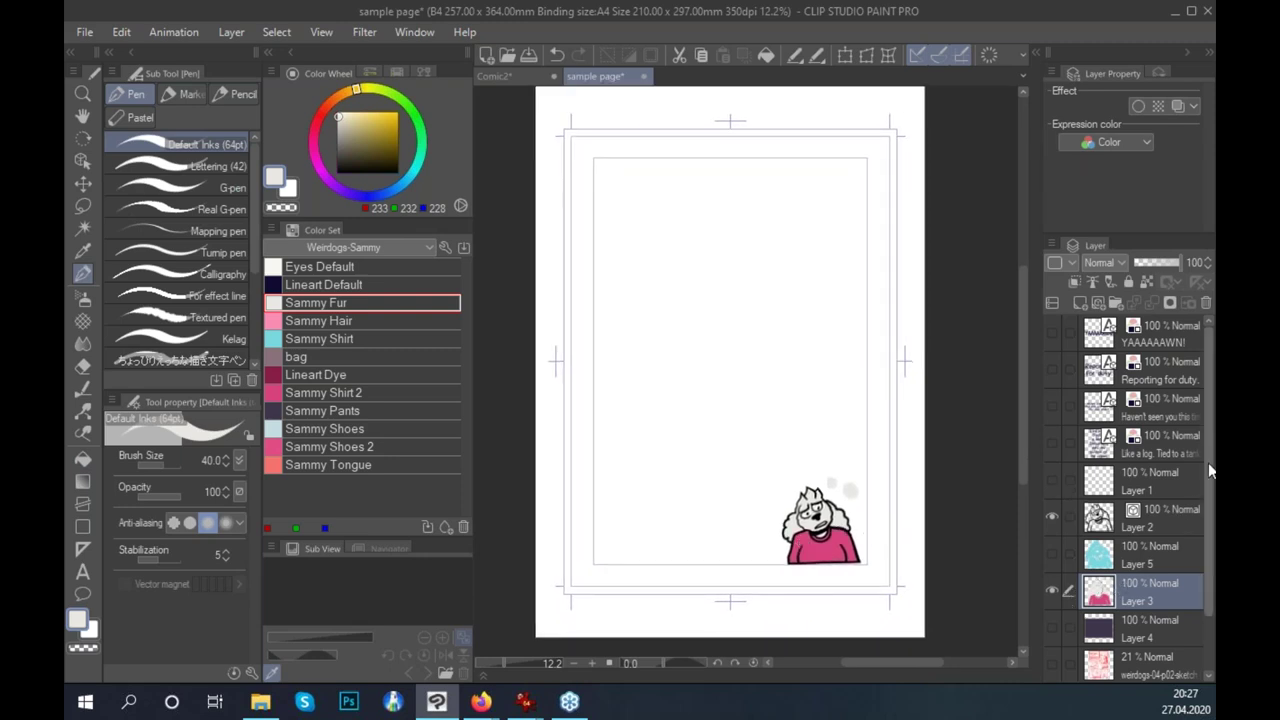
scroll(1206, 459, down, 3)
click(1179, 582)
scroll(1179, 577, up, 3)
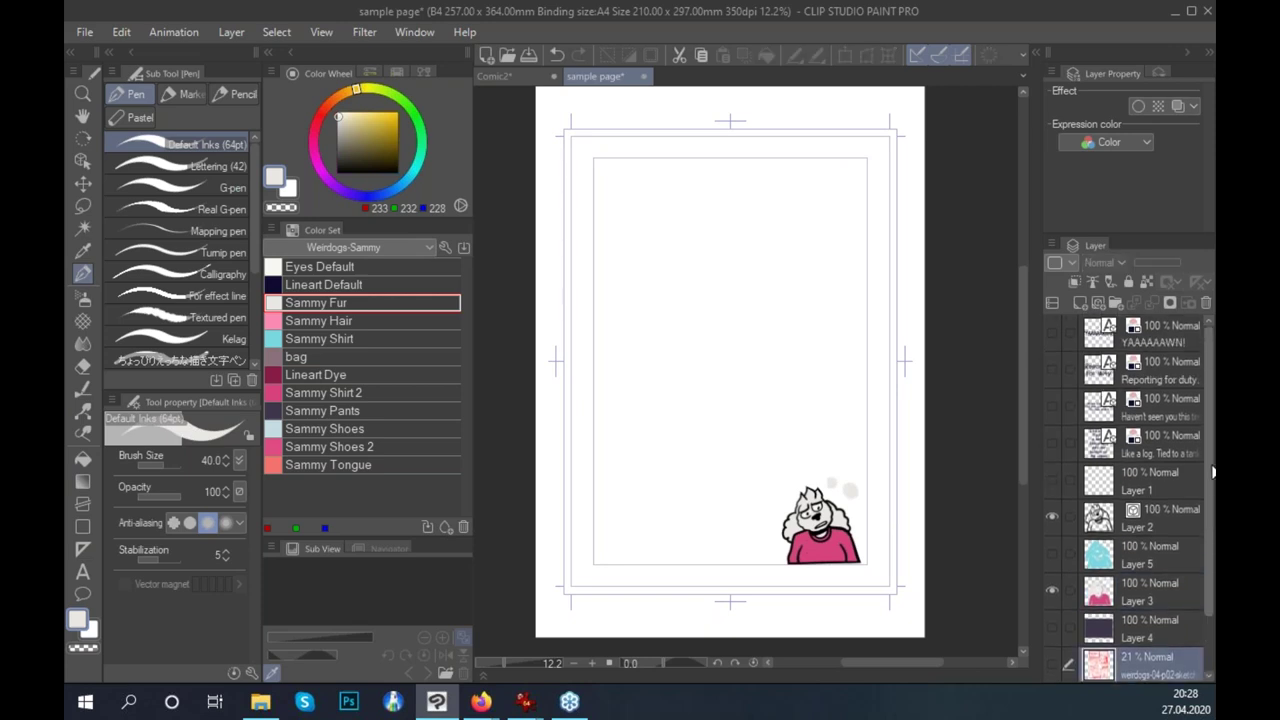
shift+click(1160, 376)
click(1205, 302)
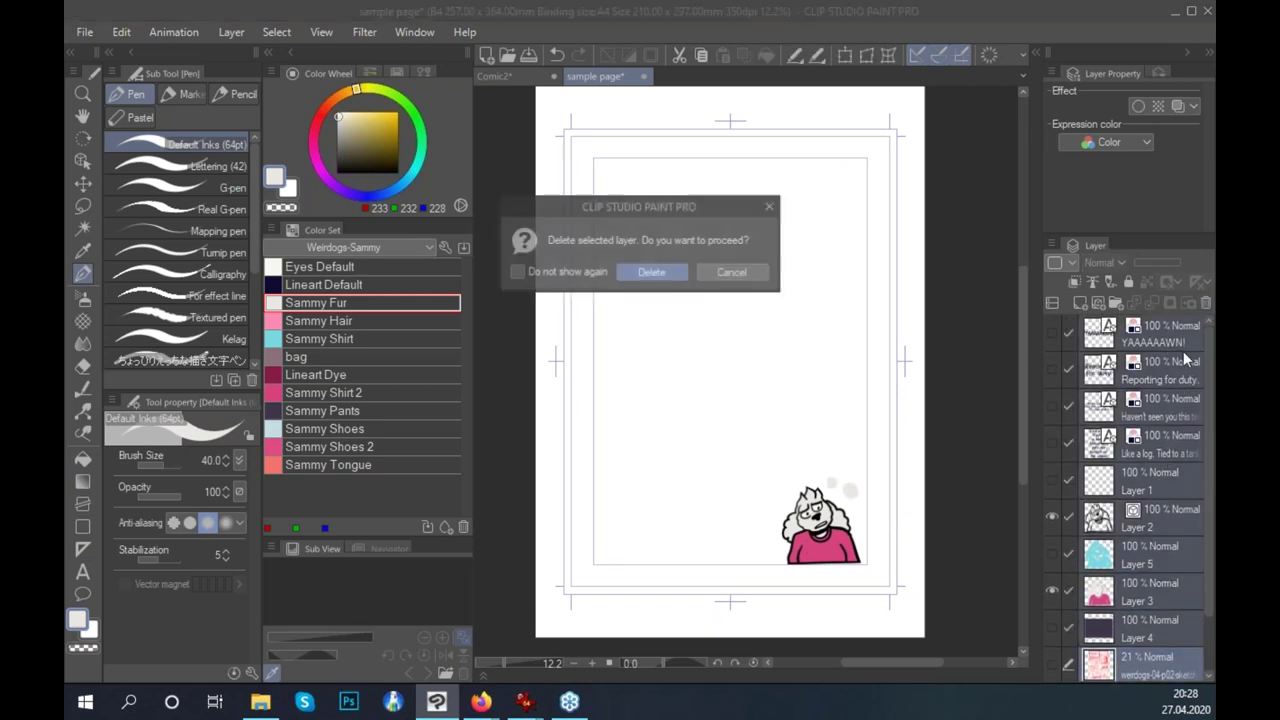
key(Return)
click(1050, 330)
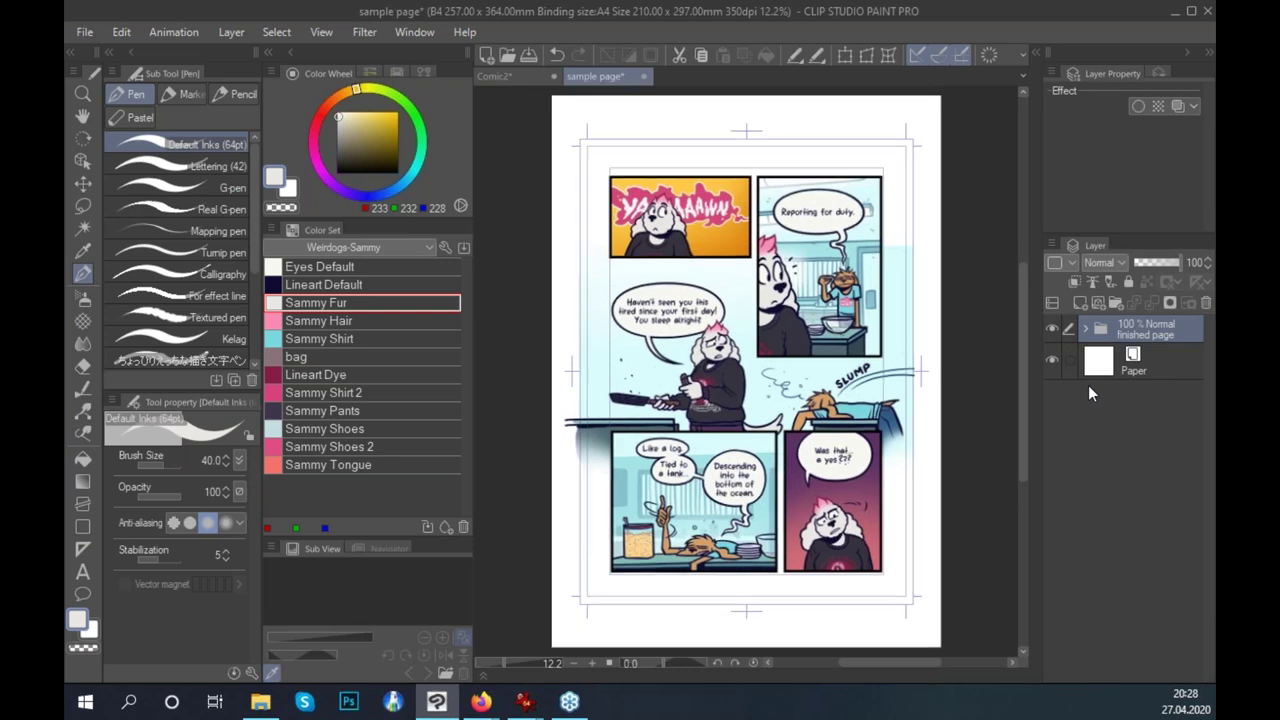
Add a new raster layer above the finished page folder.
scroll(905, 480, up, 3)
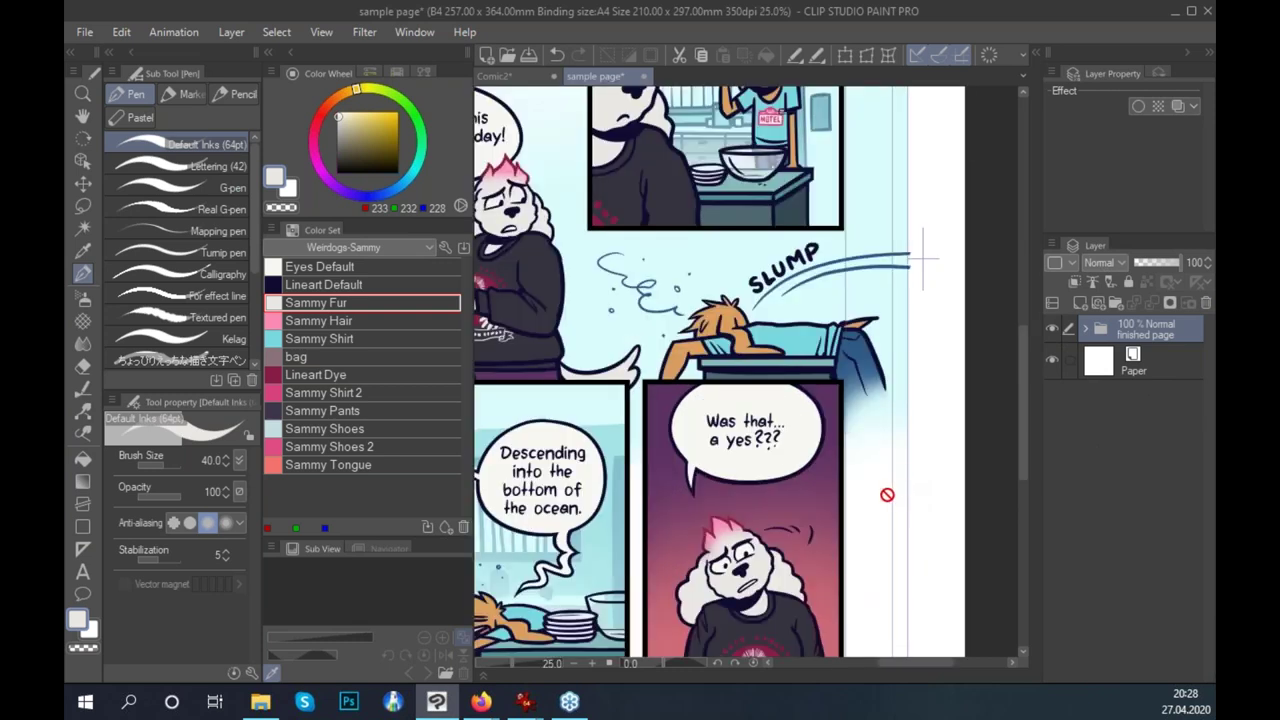
scroll(890, 503, down, 3)
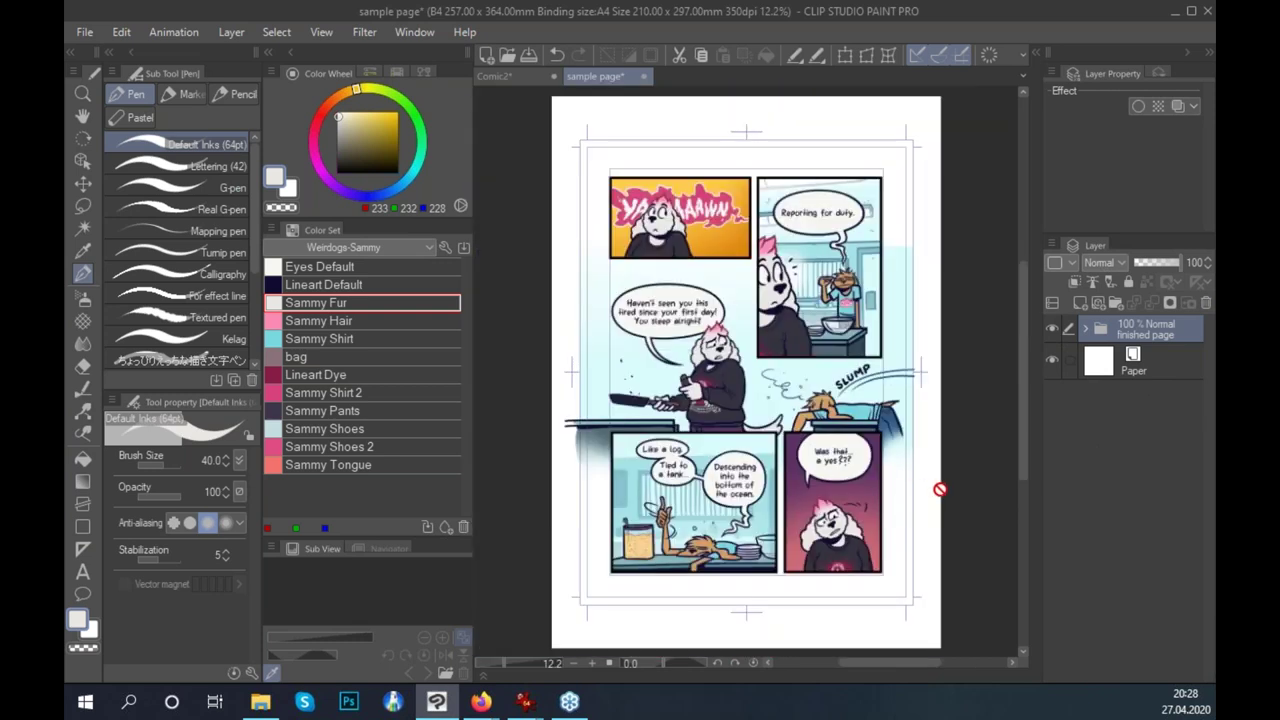
click(1080, 302)
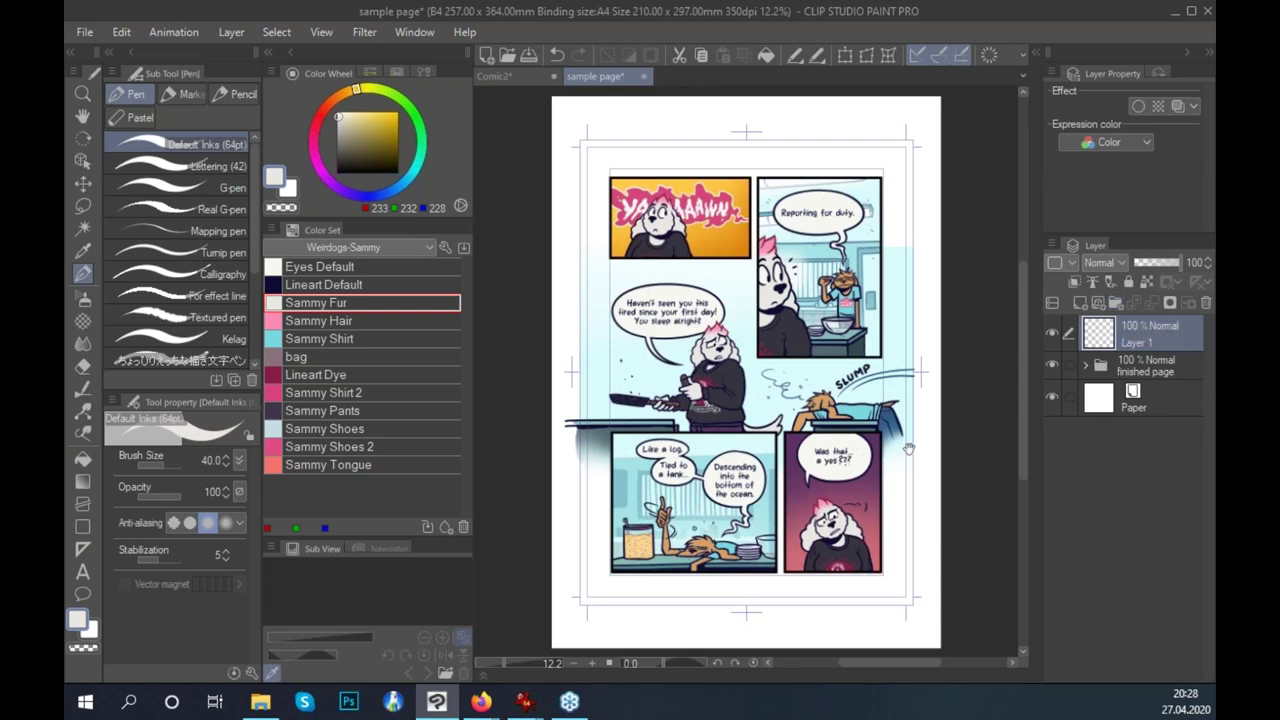
scroll(923, 438, right, 1)
scroll(918, 474, down, 1)
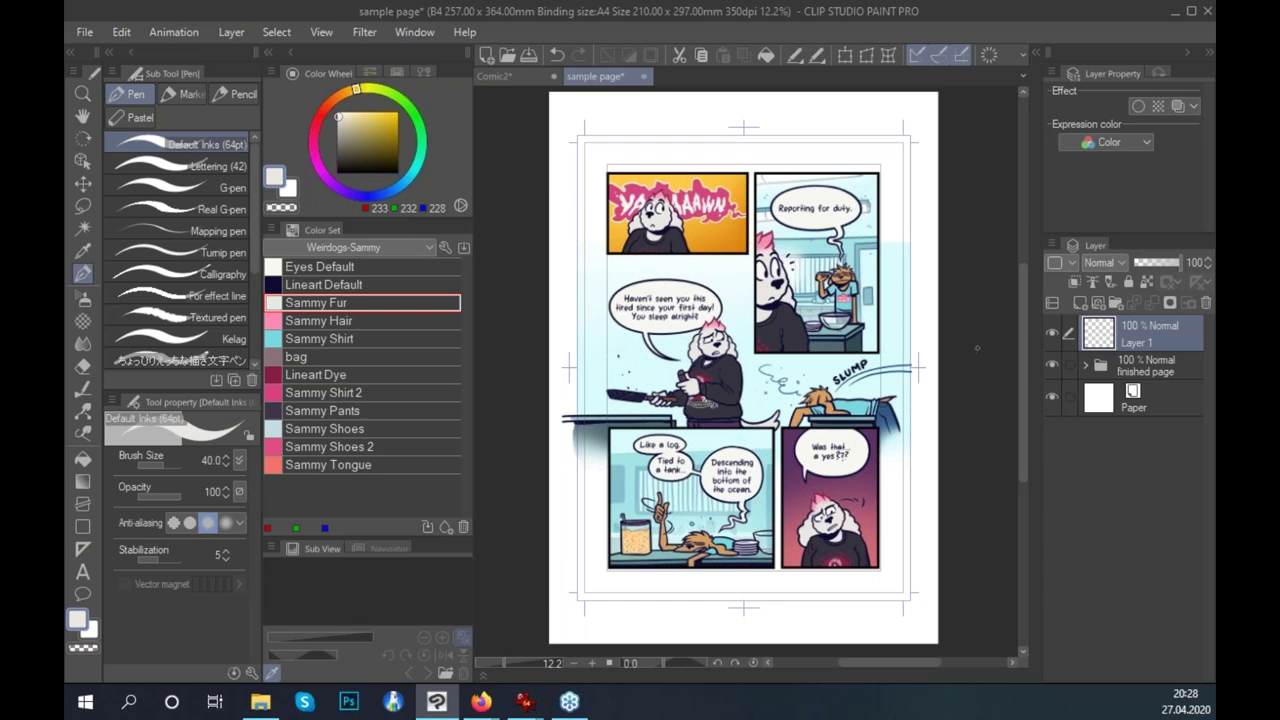
drag(967, 401, 968, 393)
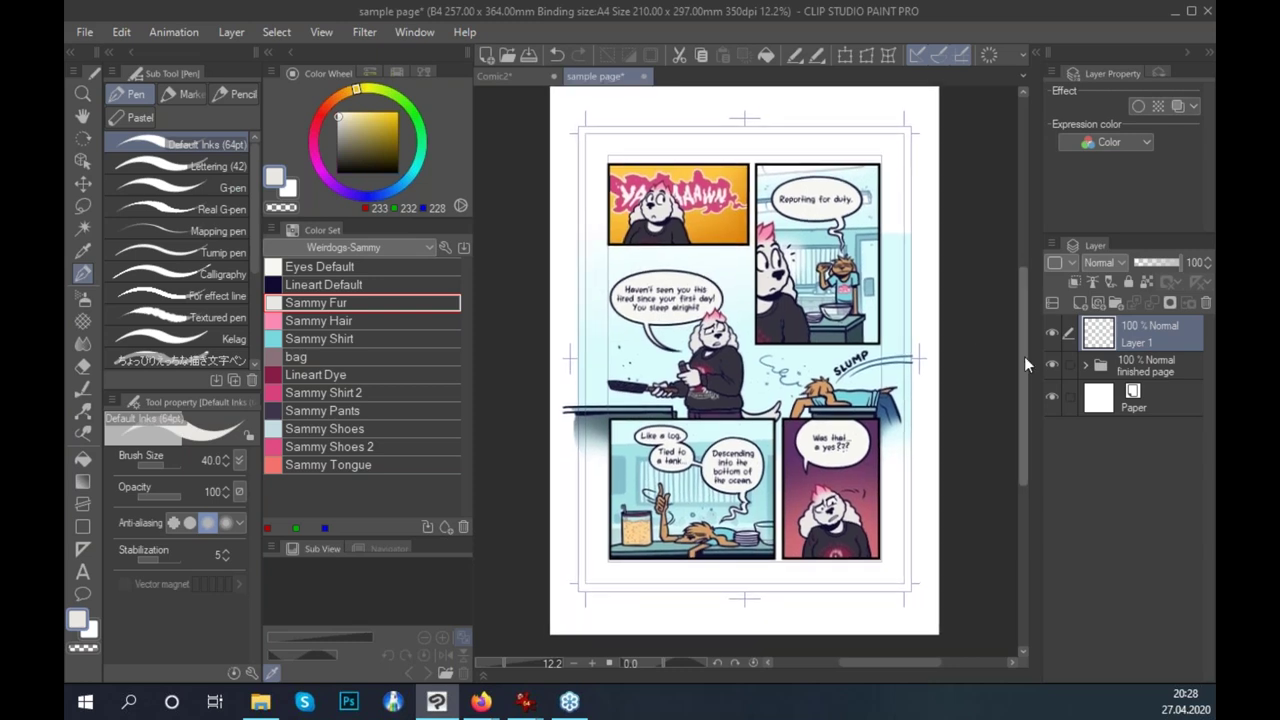
scroll(975, 220, up, 1)
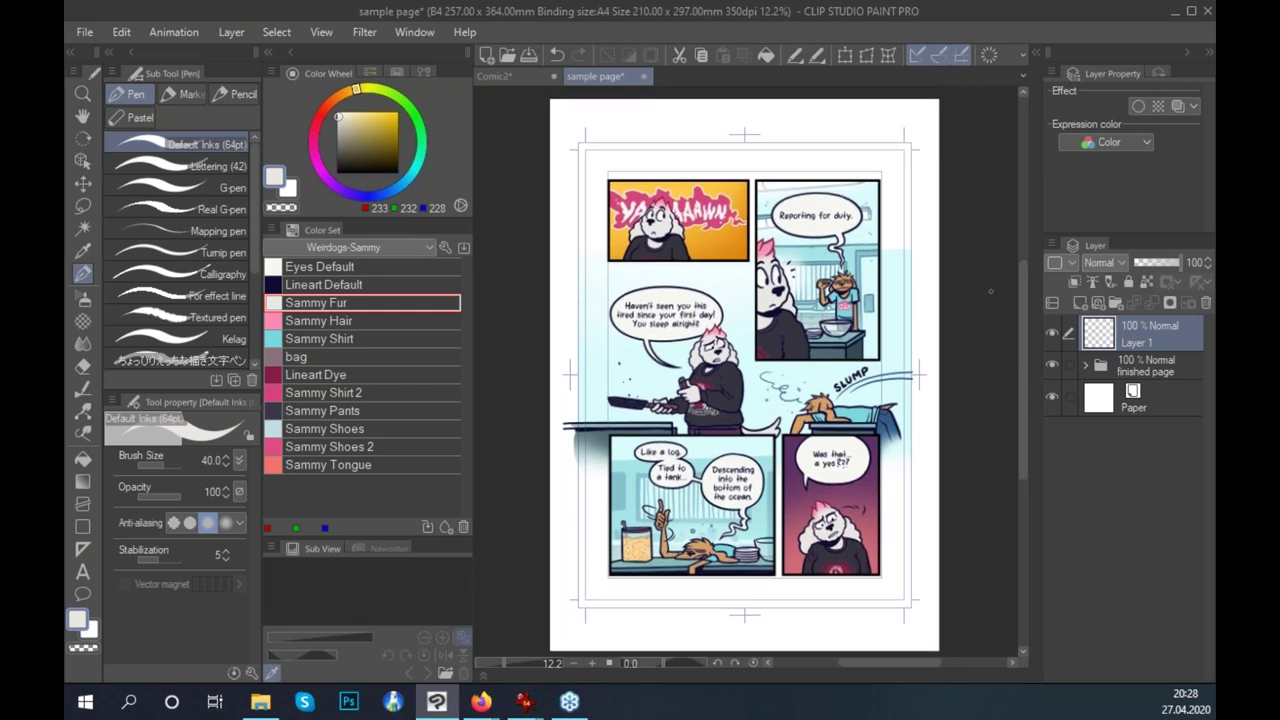
scroll(962, 378, up, 1)
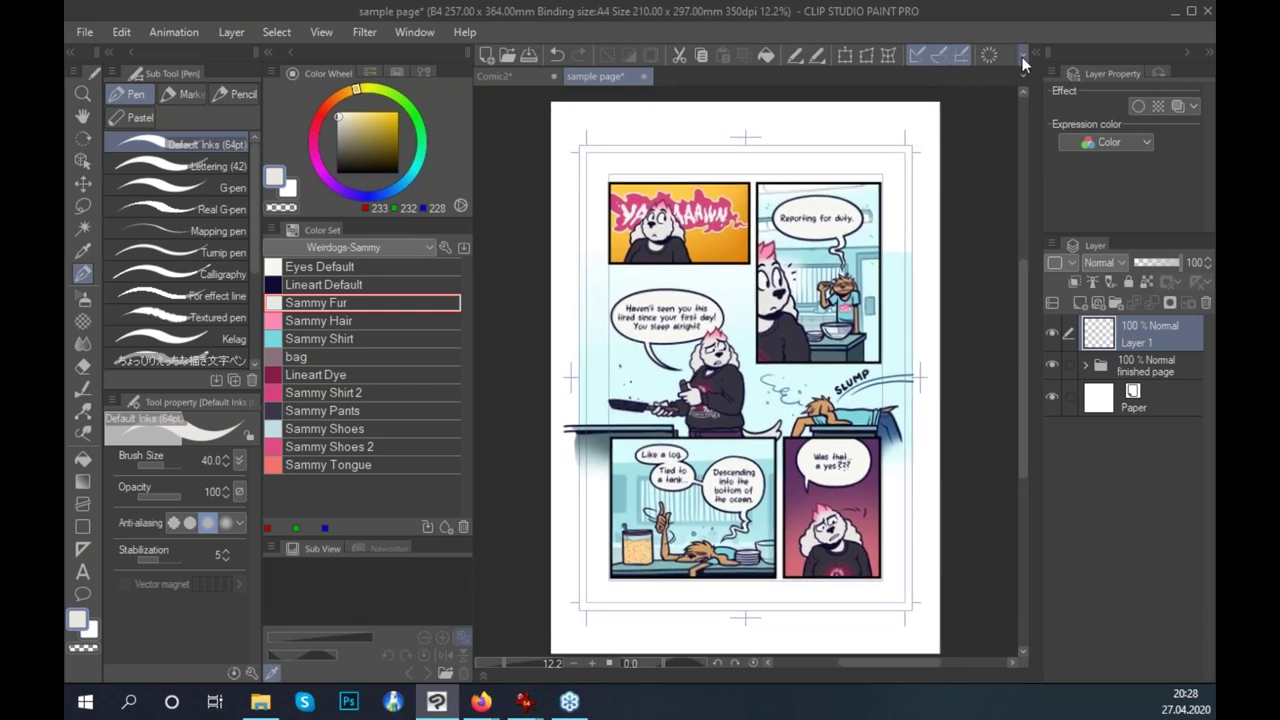
Crop the canvas to the inner trim marks, about 211.84 × 297.11 mm, and accept deleting the frames.
key(ctrl+t)
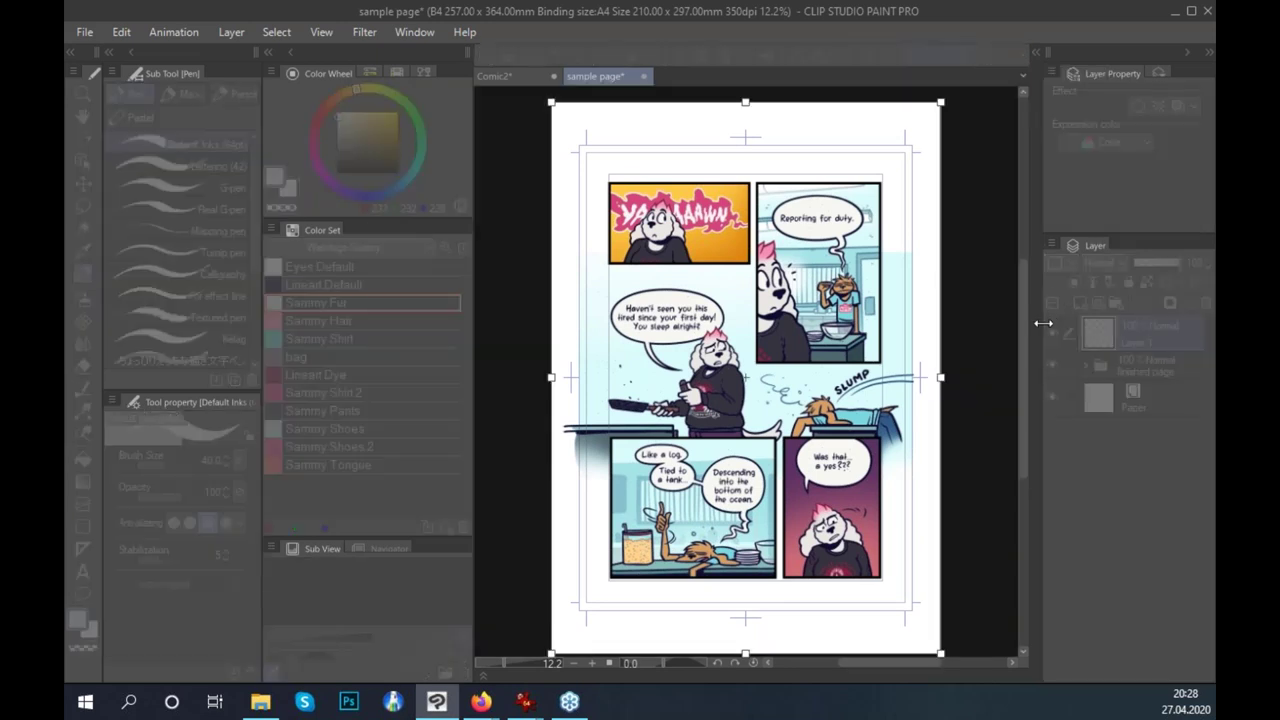
drag(942, 101, 910, 153)
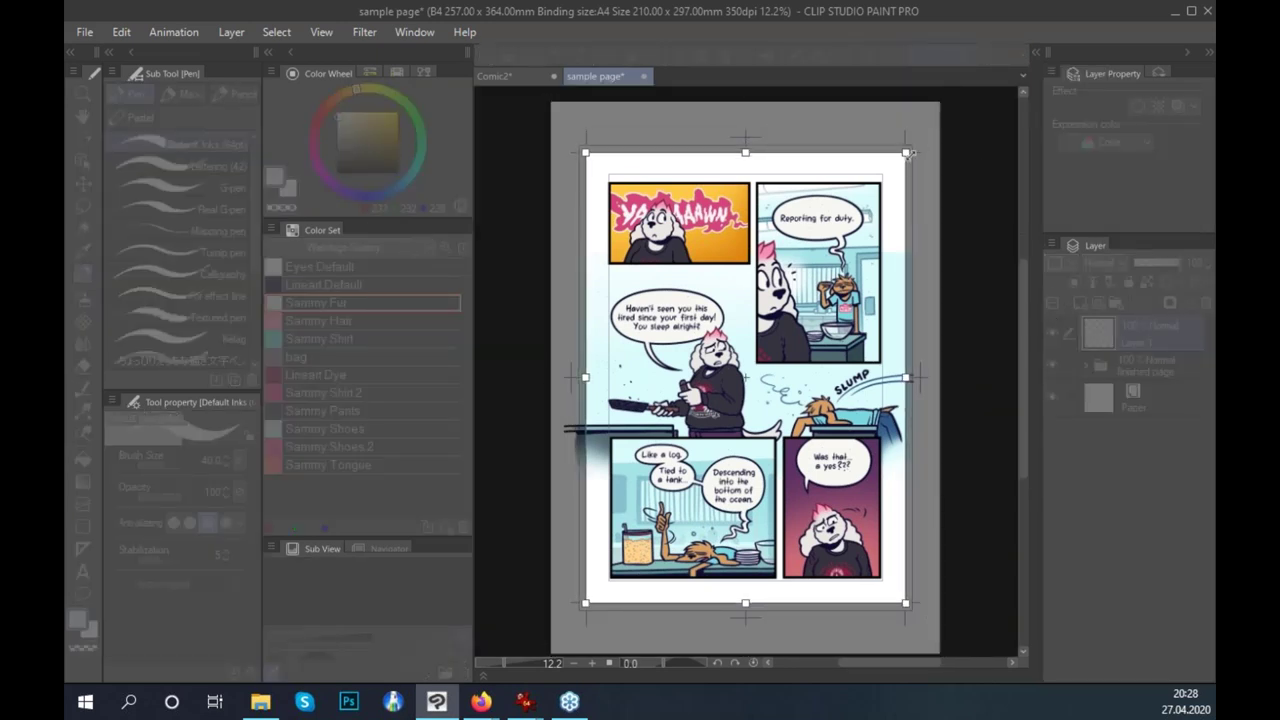
drag(746, 603, 746, 603)
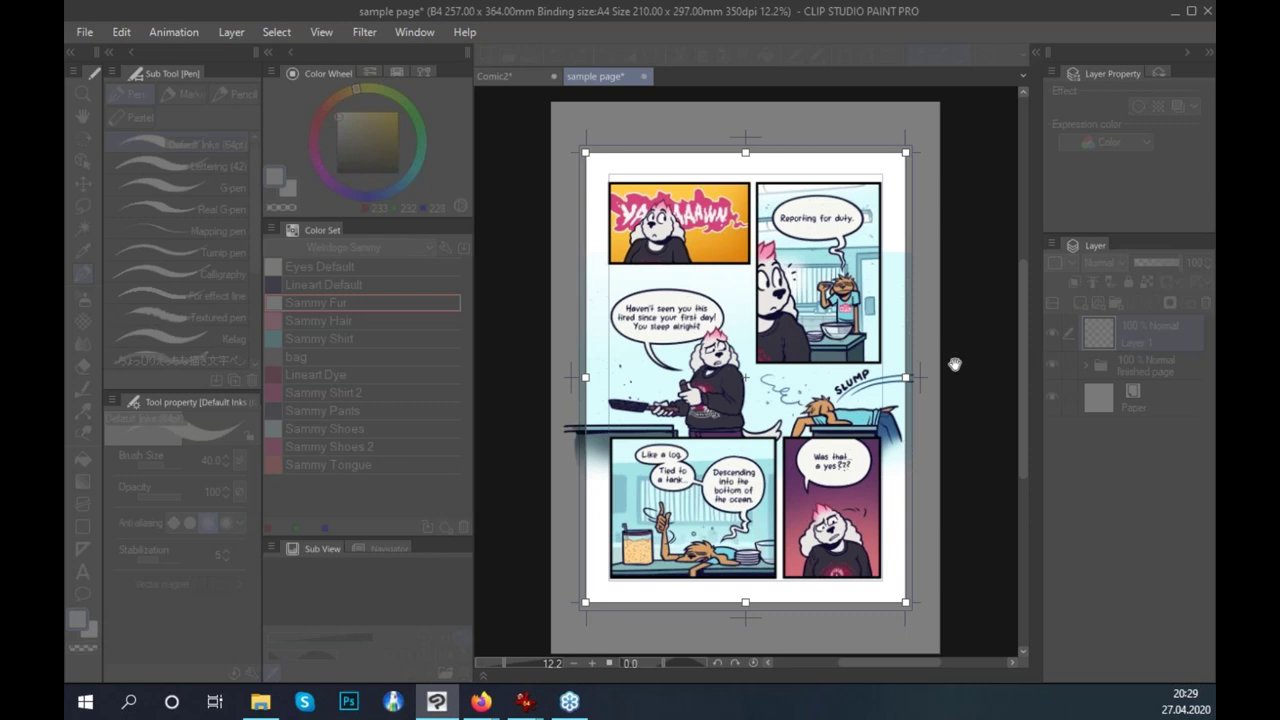
key(Return)
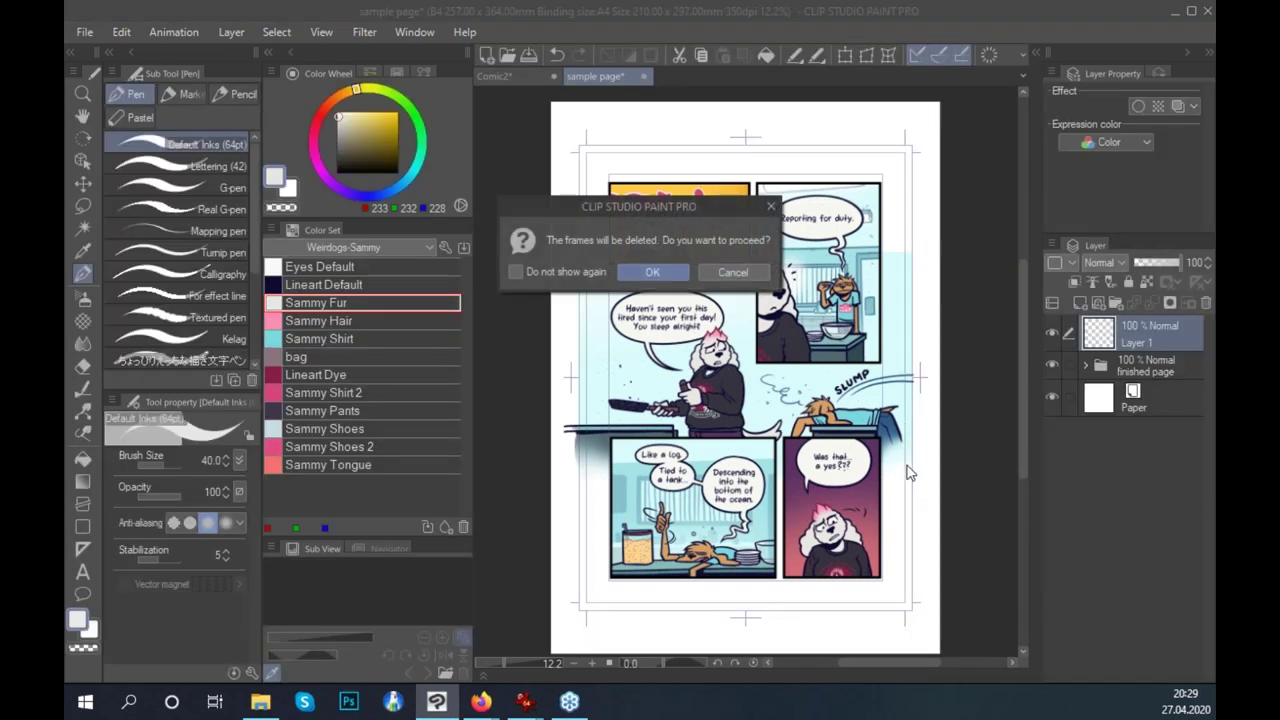
click(652, 272)
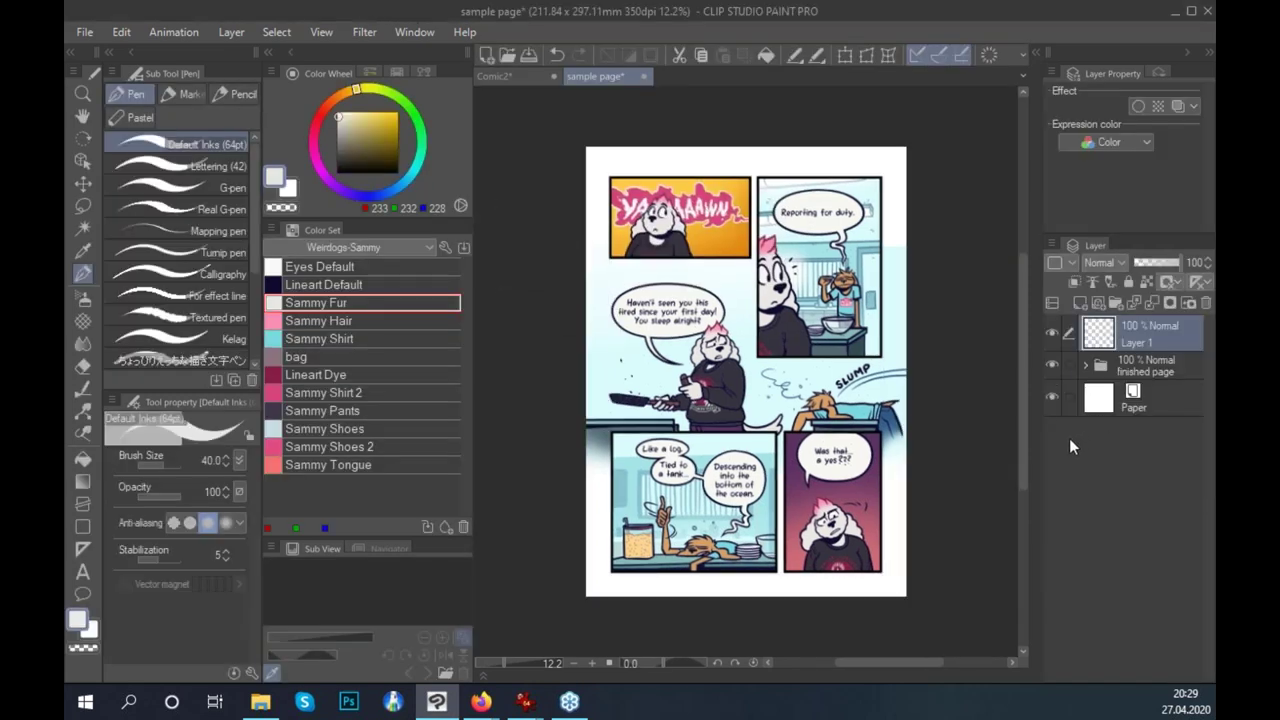
Begin a single-layer JPEG export of the page into the webinar folder, named sample page-rgb.jpg.
click(121, 32)
mouse_move(85, 32)
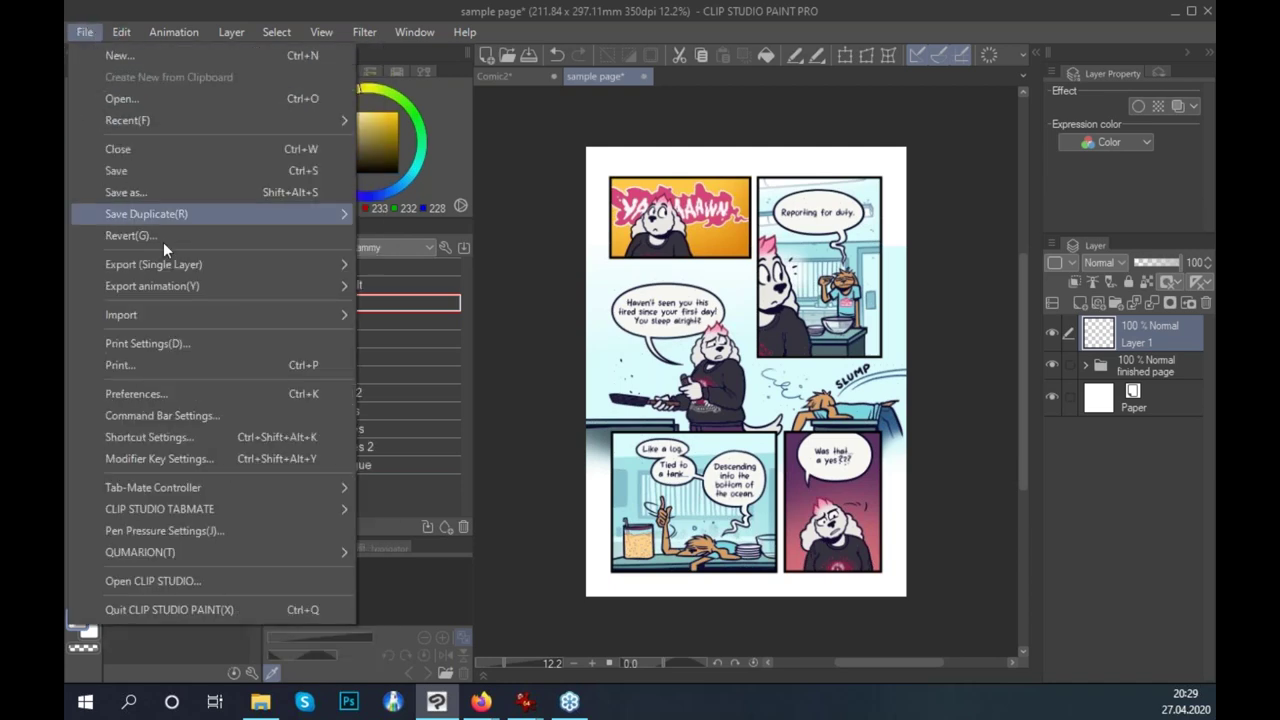
mouse_move(305, 270)
click(482, 290)
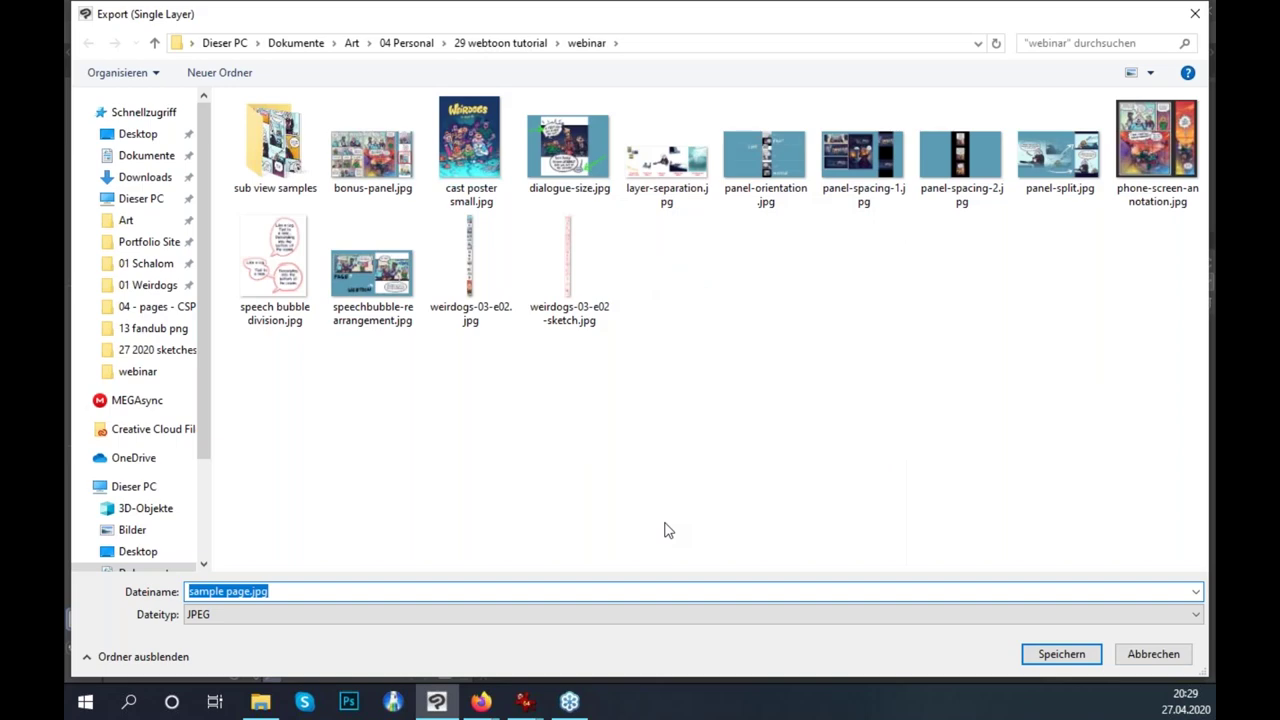
click(251, 591)
text(-rgb)
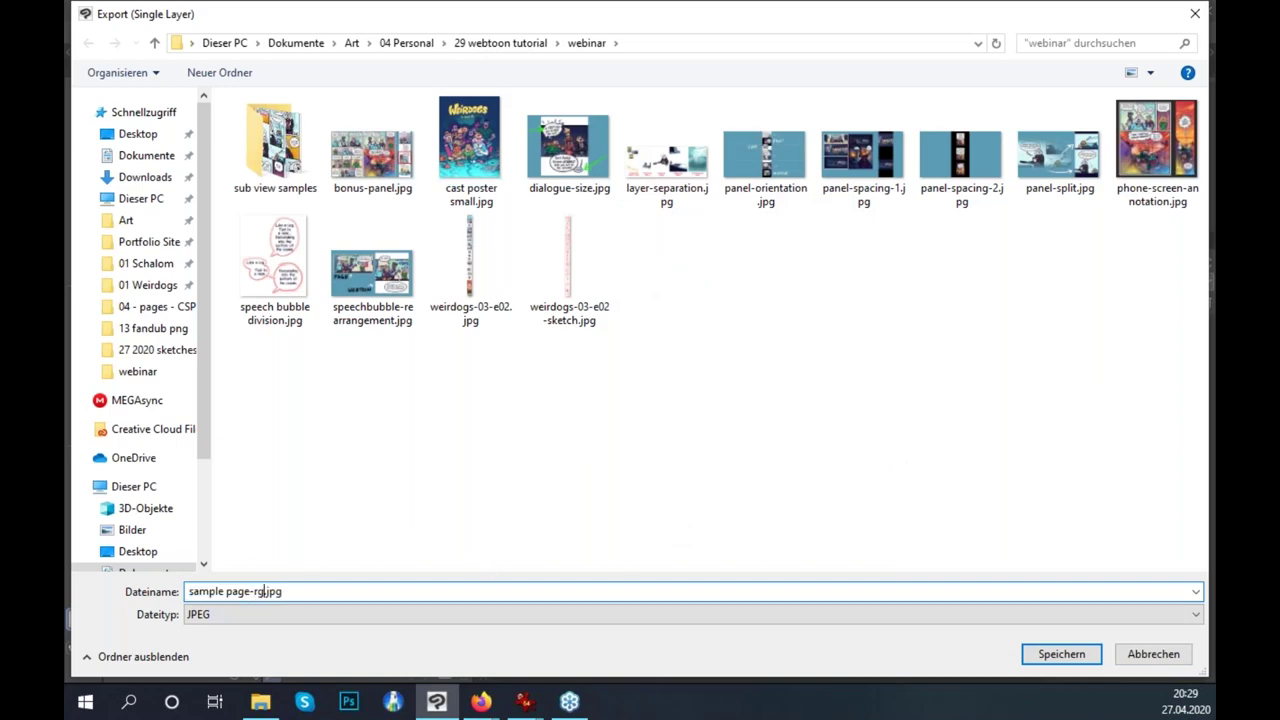
key(Return)
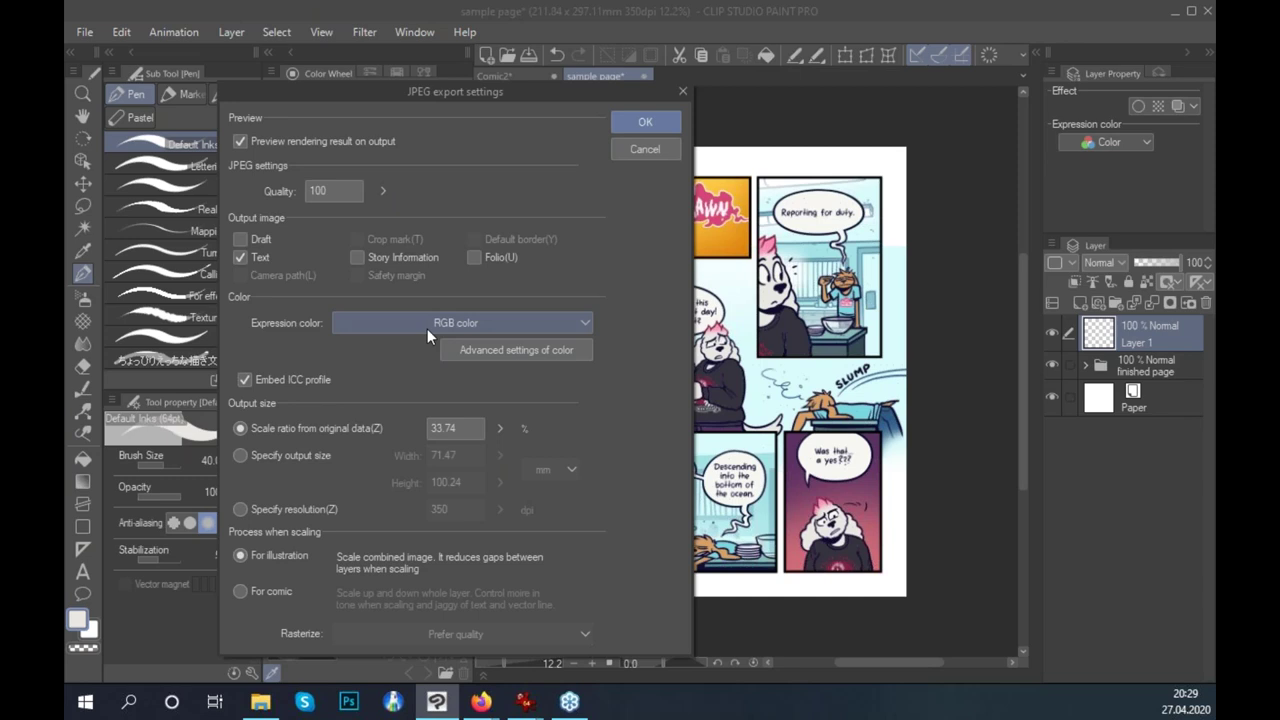
Specify the JPEG output size in pixels with a width of 1000 px.
click(298, 457)
click(566, 471)
click(546, 538)
double_click(462, 462)
text(1000)
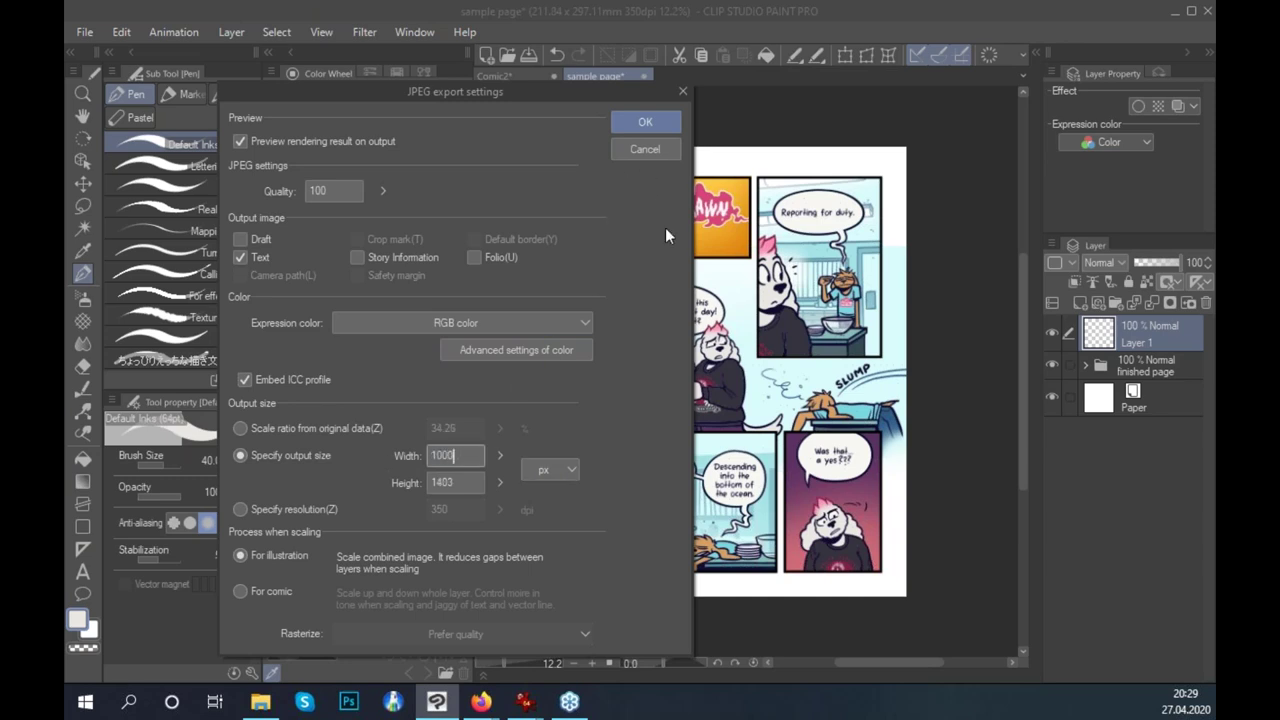
Change the JPEG output width to 800 px and complete the export through the preview.
key(BackSpace)
key(BackSpace)
key(BackSpace)
key(BackSpace)
text(8000)
key(BackSpace)
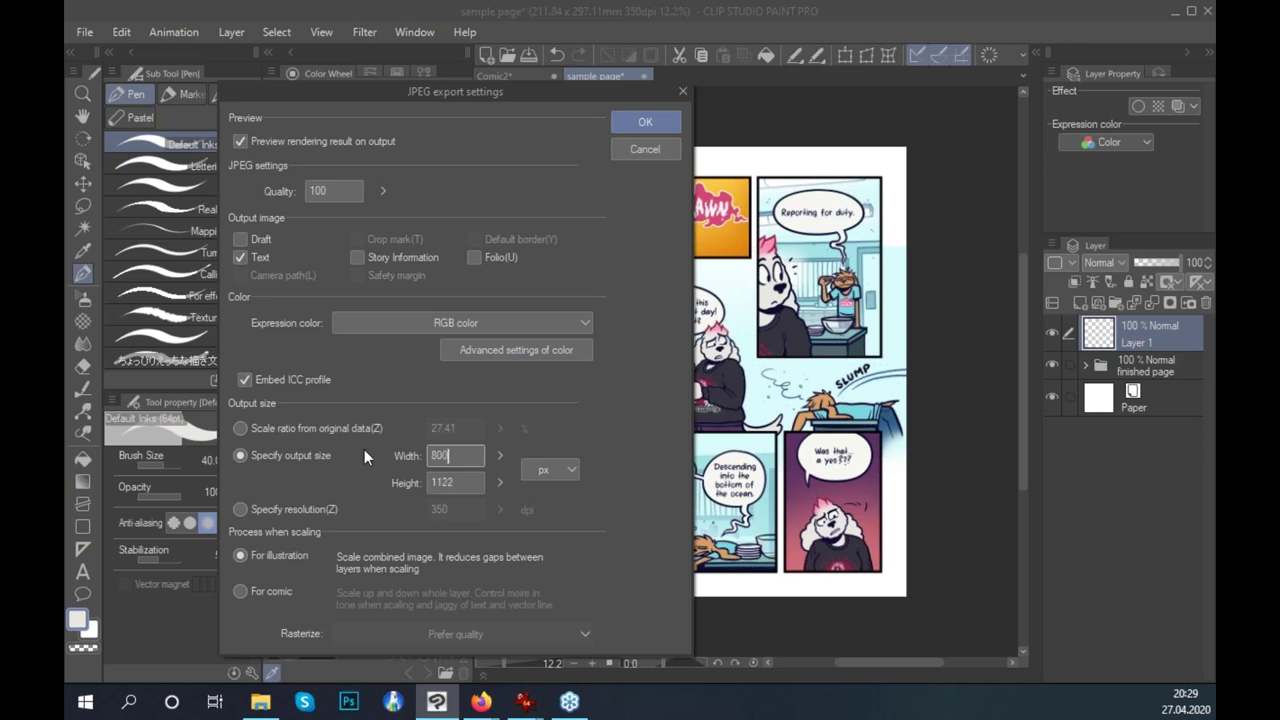
click(656, 122)
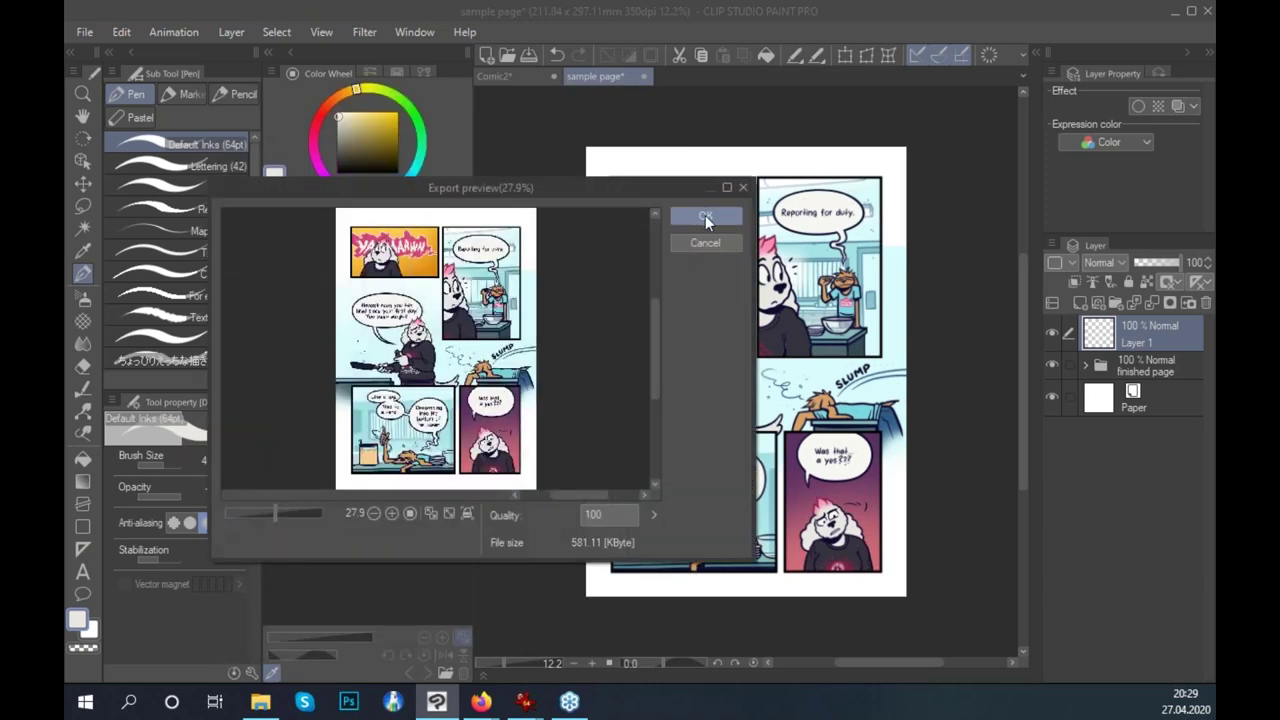
click(708, 216)
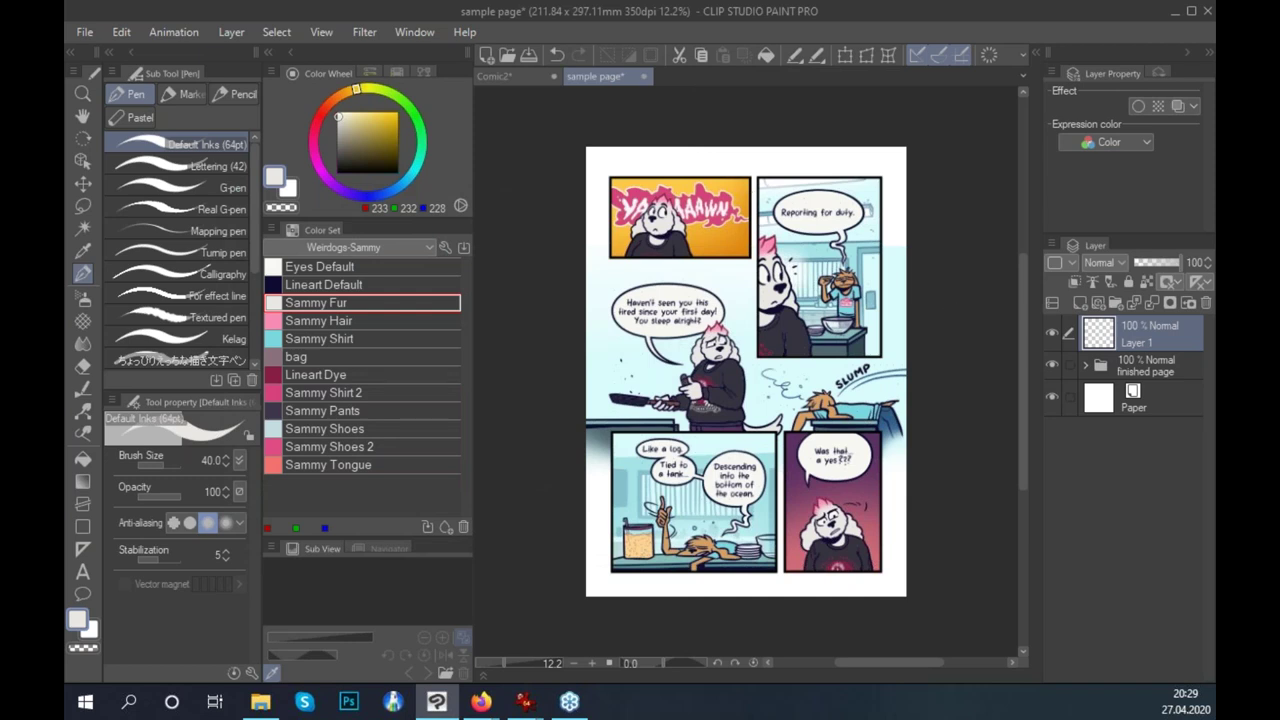
Undo the canvas crop.
key(ctrl+z)
drag(947, 492, 917, 492)
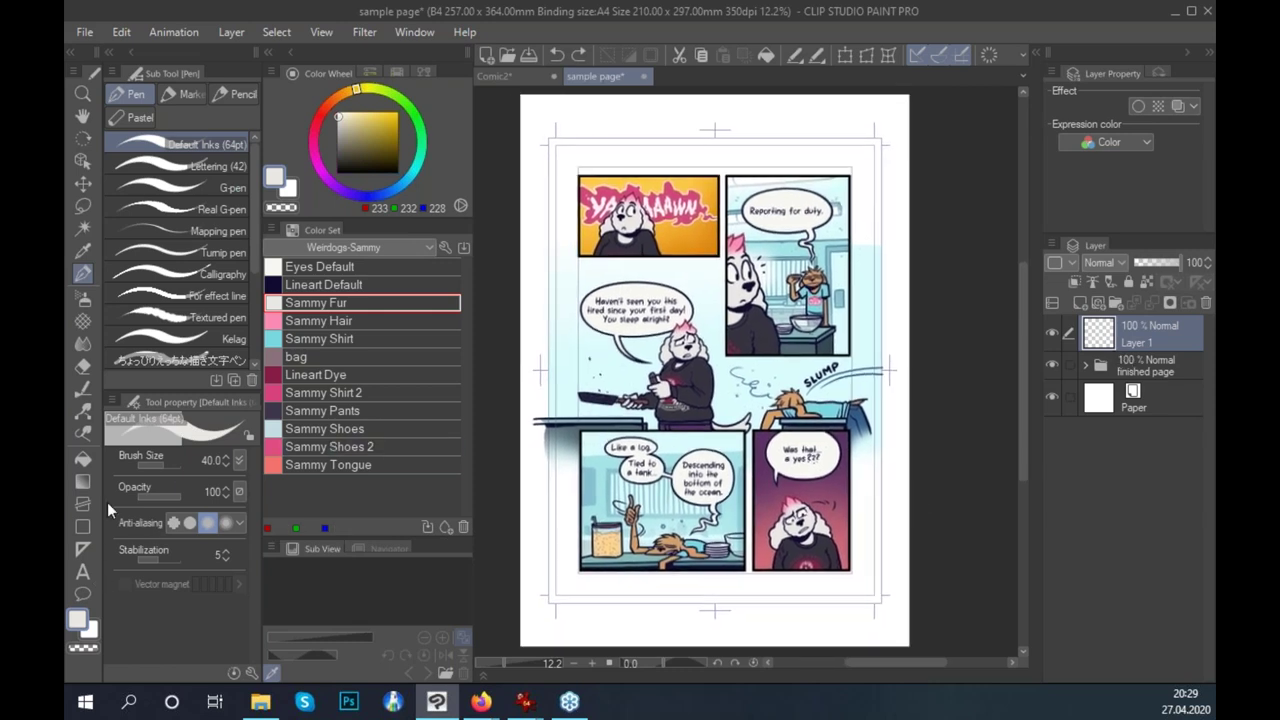
Paint a solid bright green oval (RGB 1, 255, 91) near the page center on Layer 1 with Default Inks at brush size 168.2.
click(421, 134)
click(378, 112)
key(b)
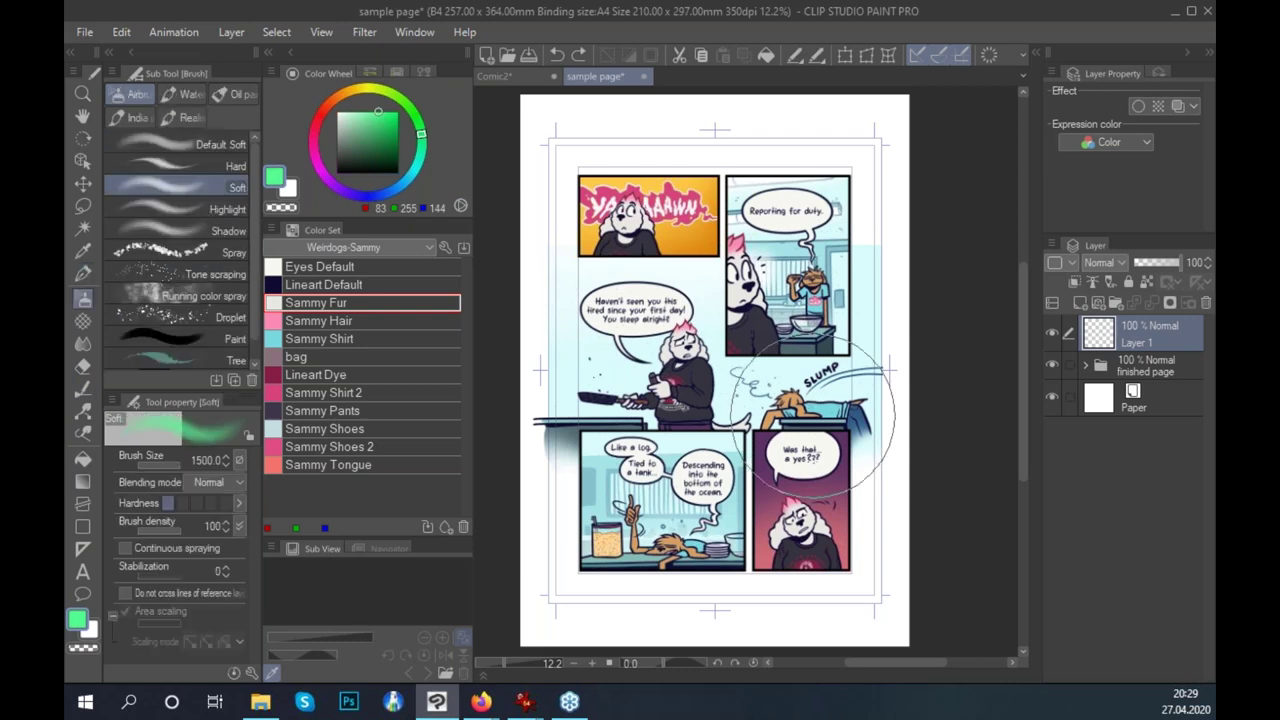
key(p)
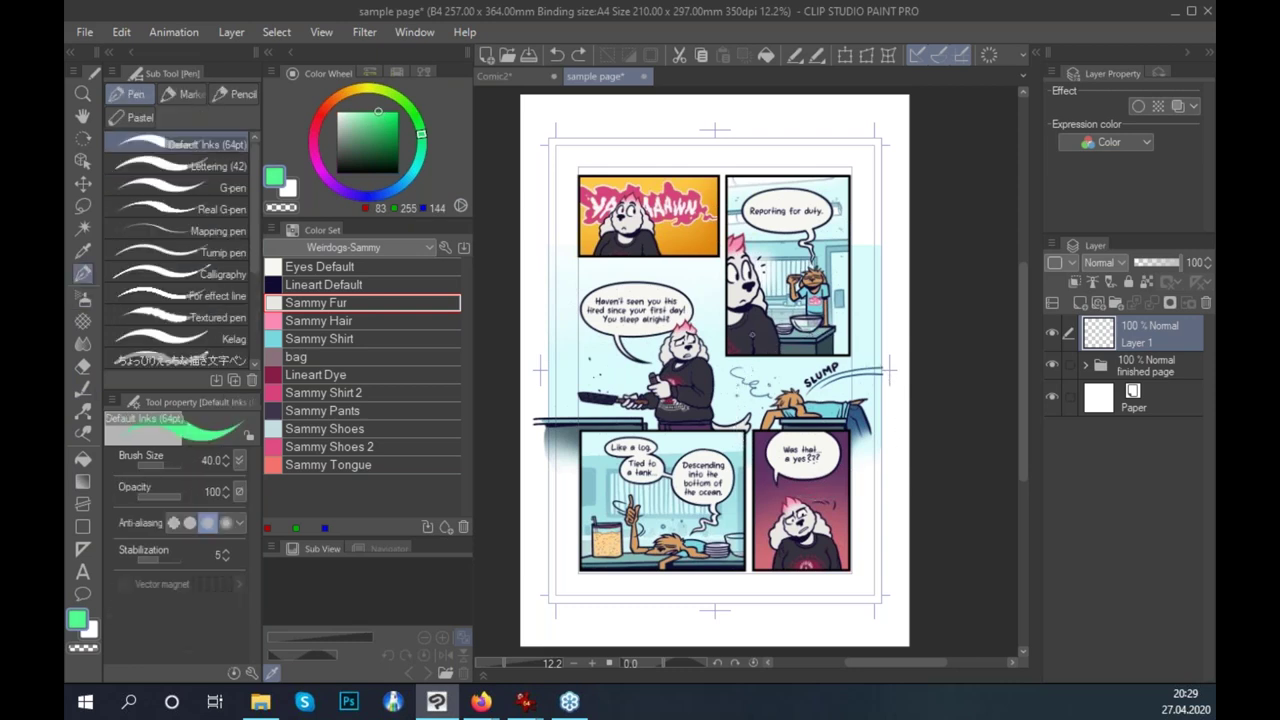
click(166, 463)
mouse_move(735, 344)
mouse_down()
mouse_move(728, 370)
mouse_move(748, 340)
mouse_move(740, 352)
mouse_up()
click(398, 111)
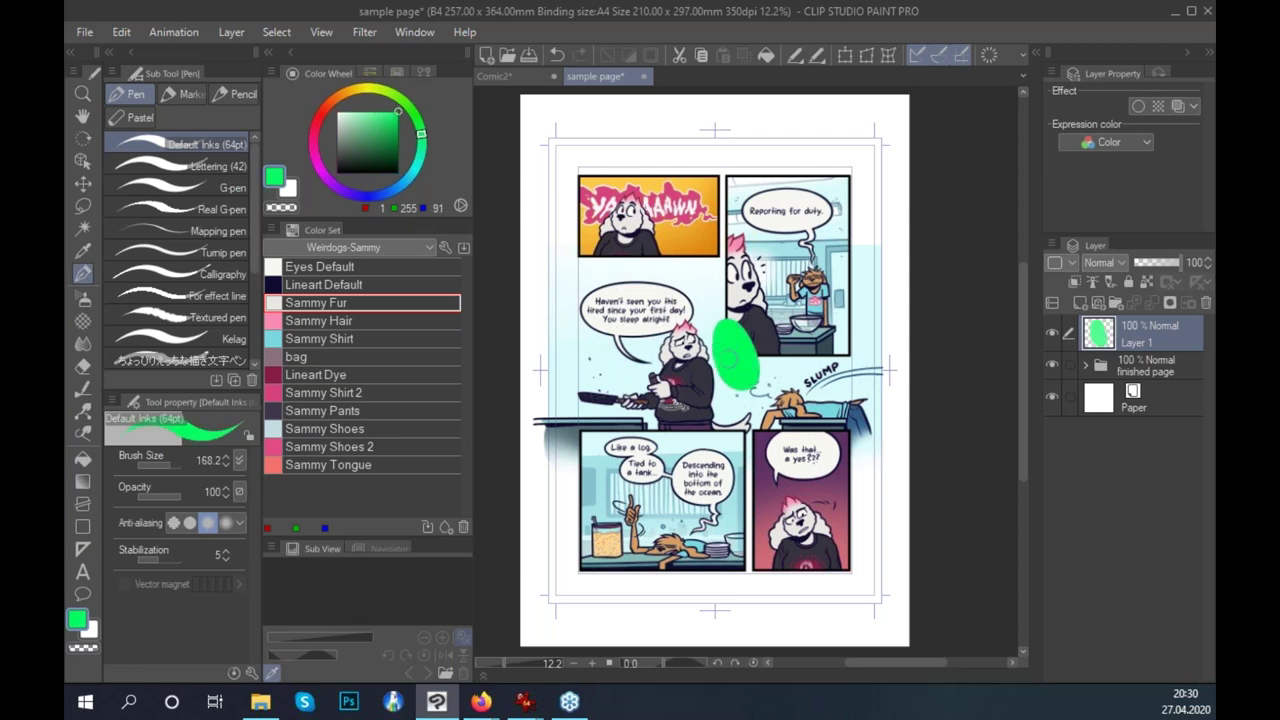
Activate the Move layer tool with the green oval in close view.
key(ctrl+plus)
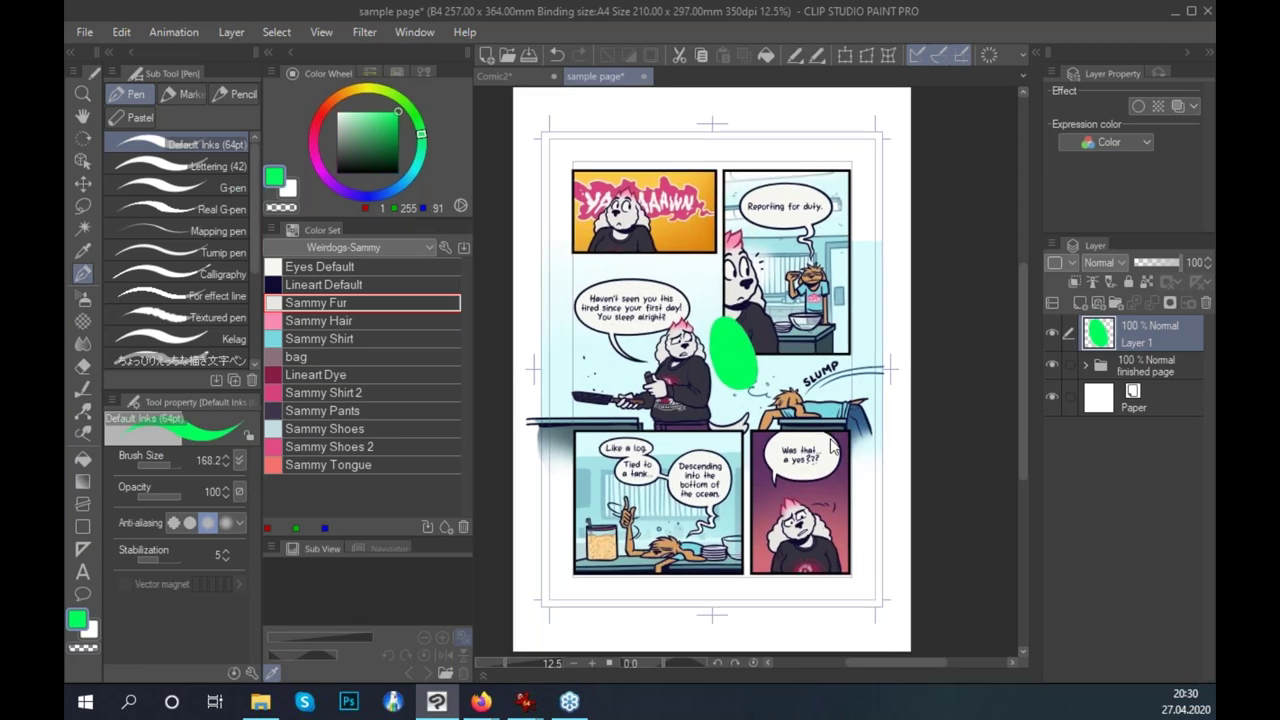
scroll(833, 450, up, 3)
mouse_move(810, 410)
mouse_down()
mouse_move(824, 402)
mouse_move(900, 462)
mouse_move(857, 457)
mouse_up()
key(k)
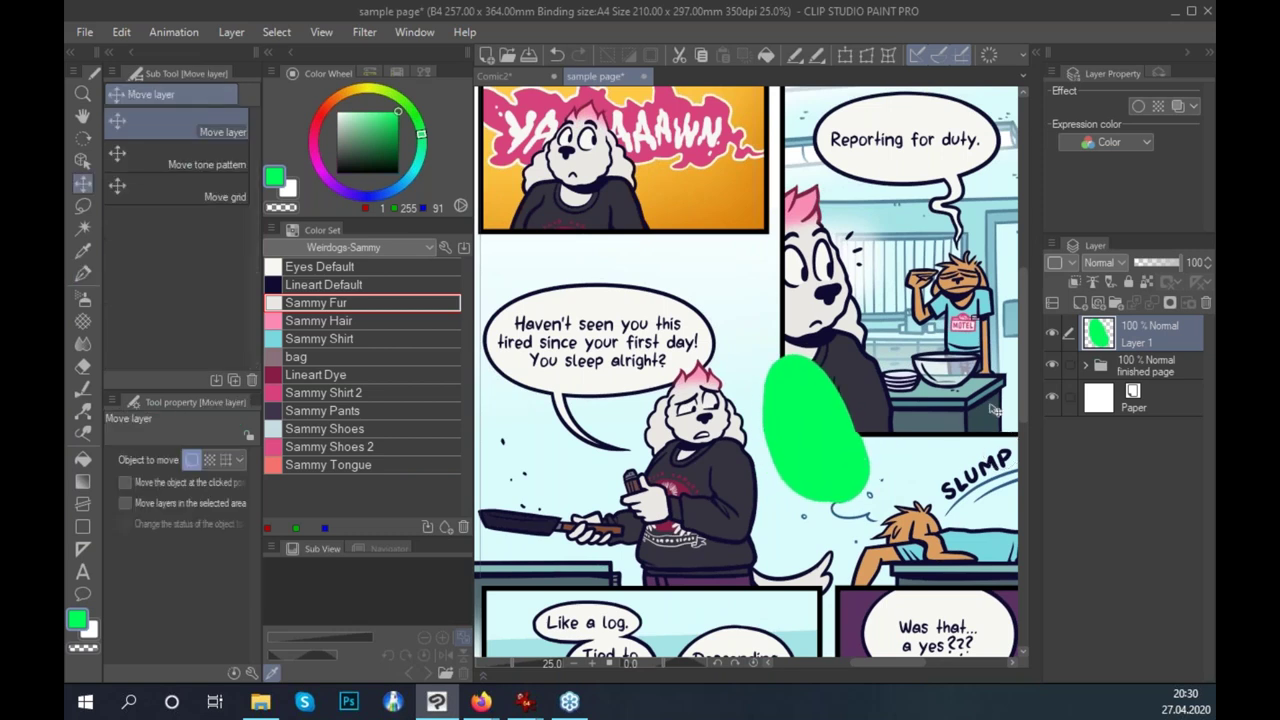
Open the color profile preview settings for the sample page and choose the profile CMYK : Coated FOGRA39 (ISO 12647-2:2004).
key(p)
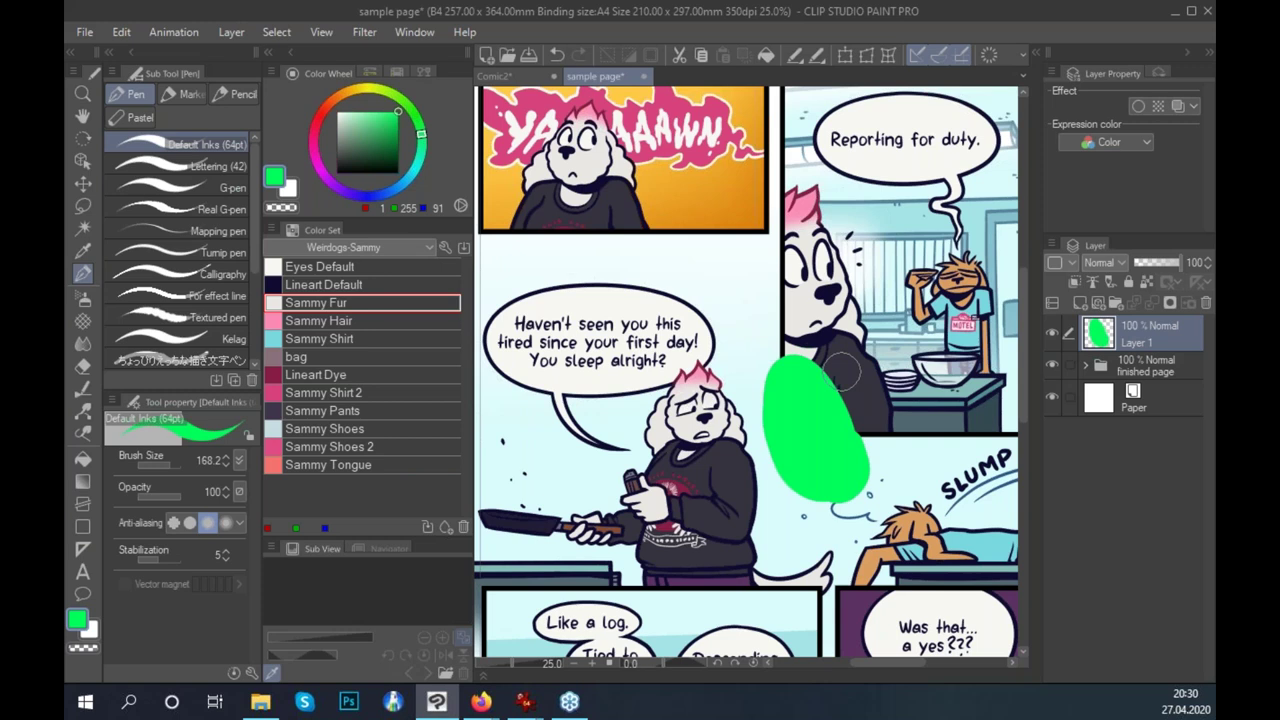
drag(877, 483, 825, 455)
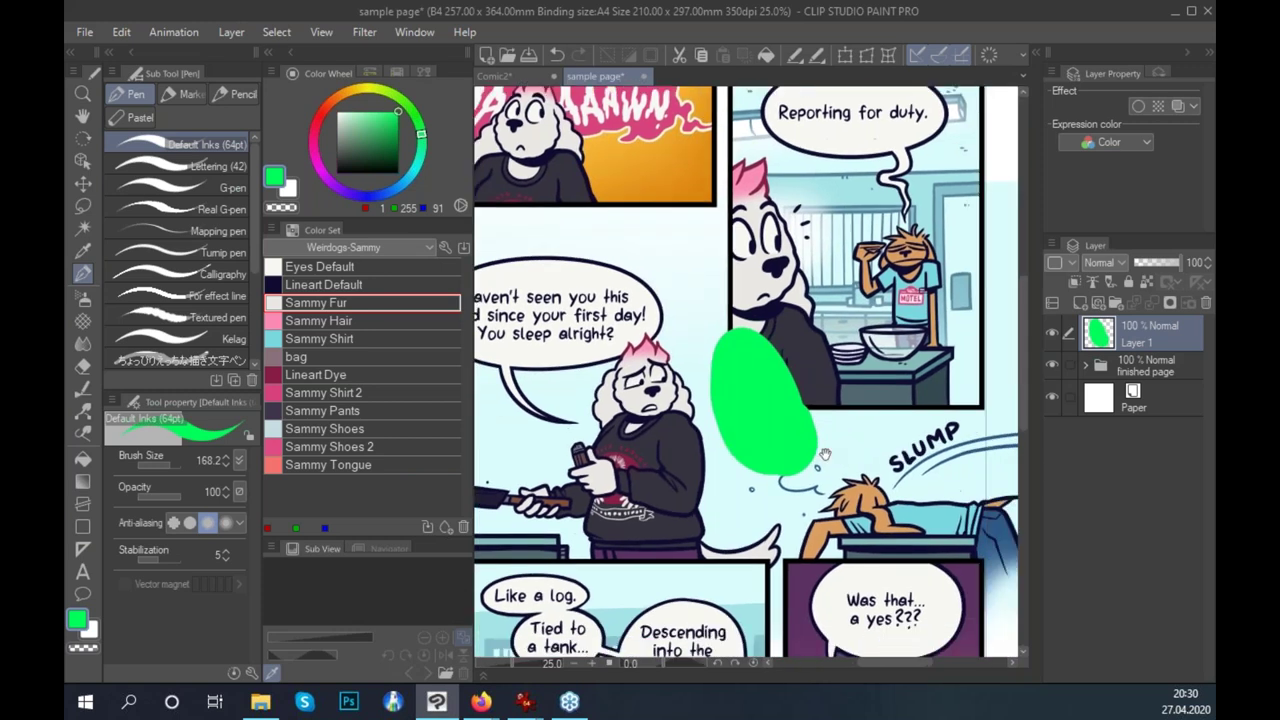
drag(751, 412, 768, 408)
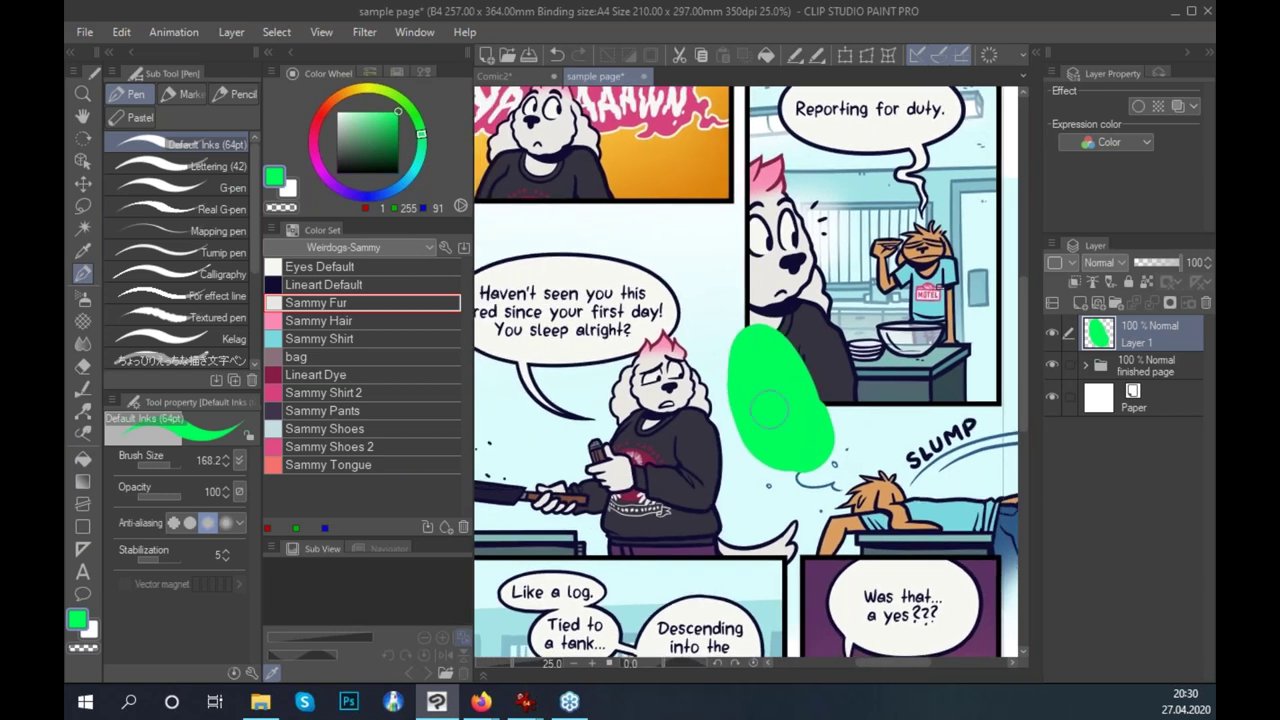
click(321, 32)
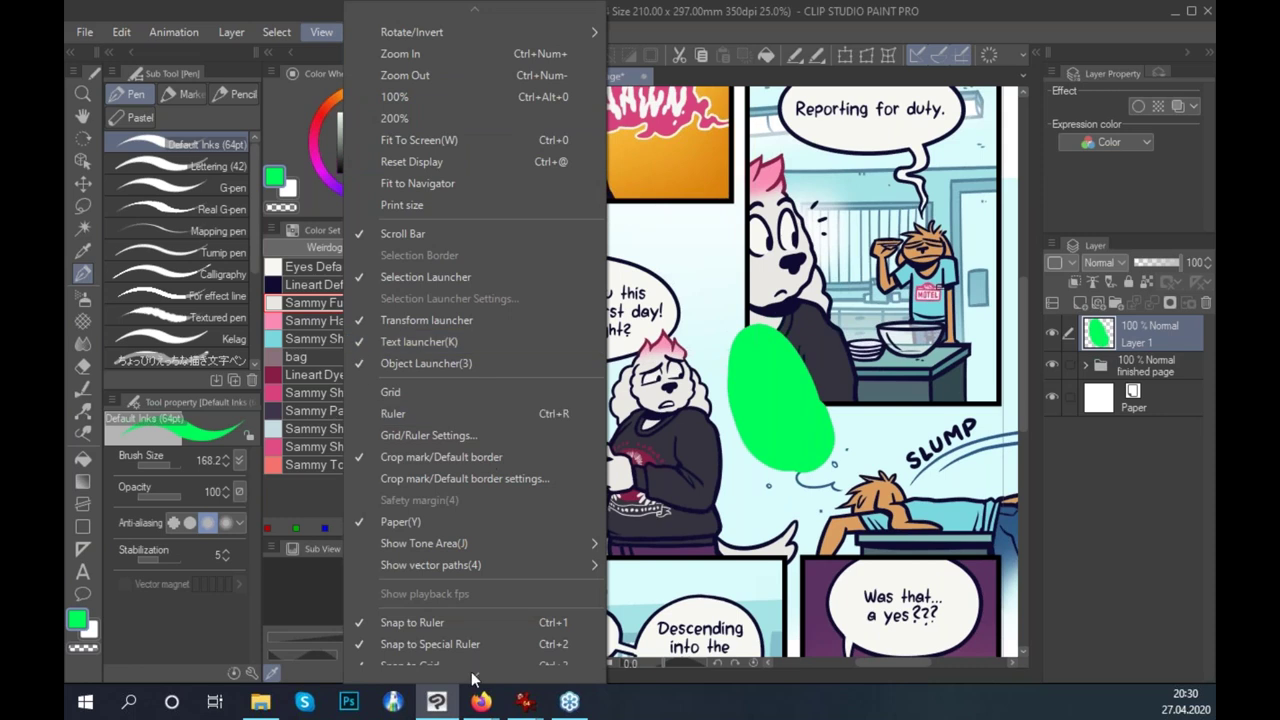
scroll(479, 661, down, 3)
mouse_move(488, 655)
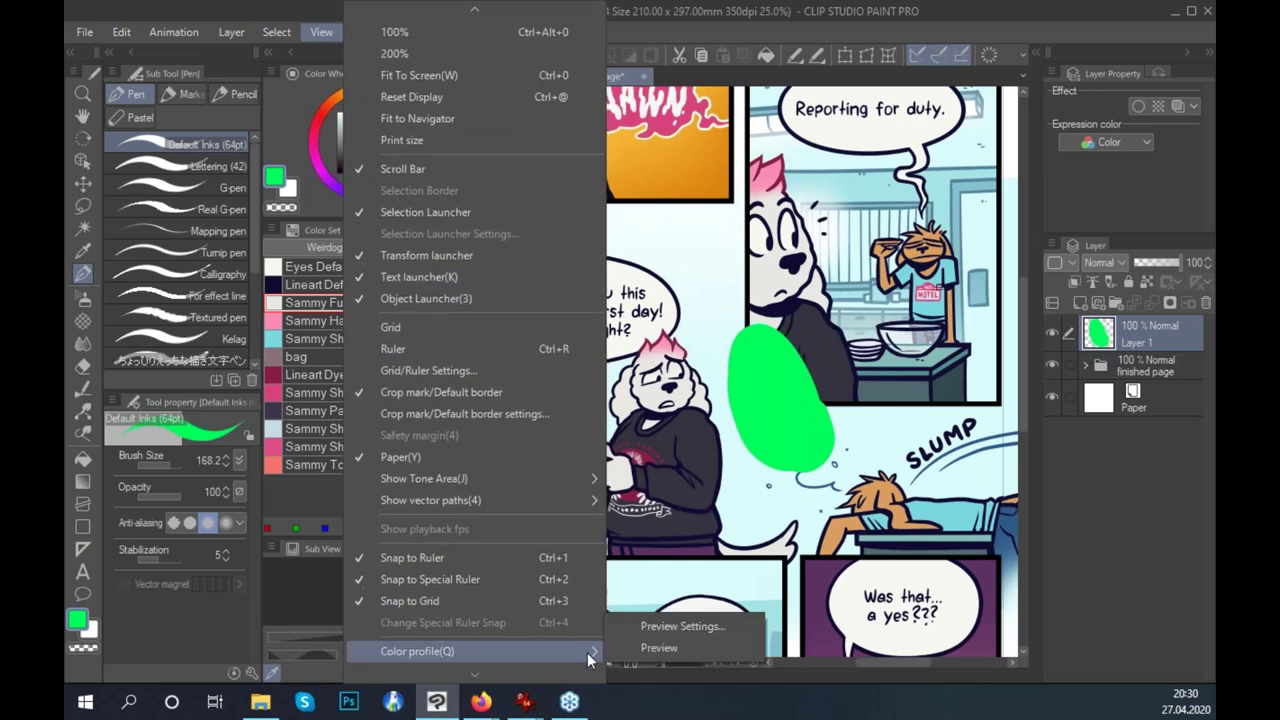
click(708, 627)
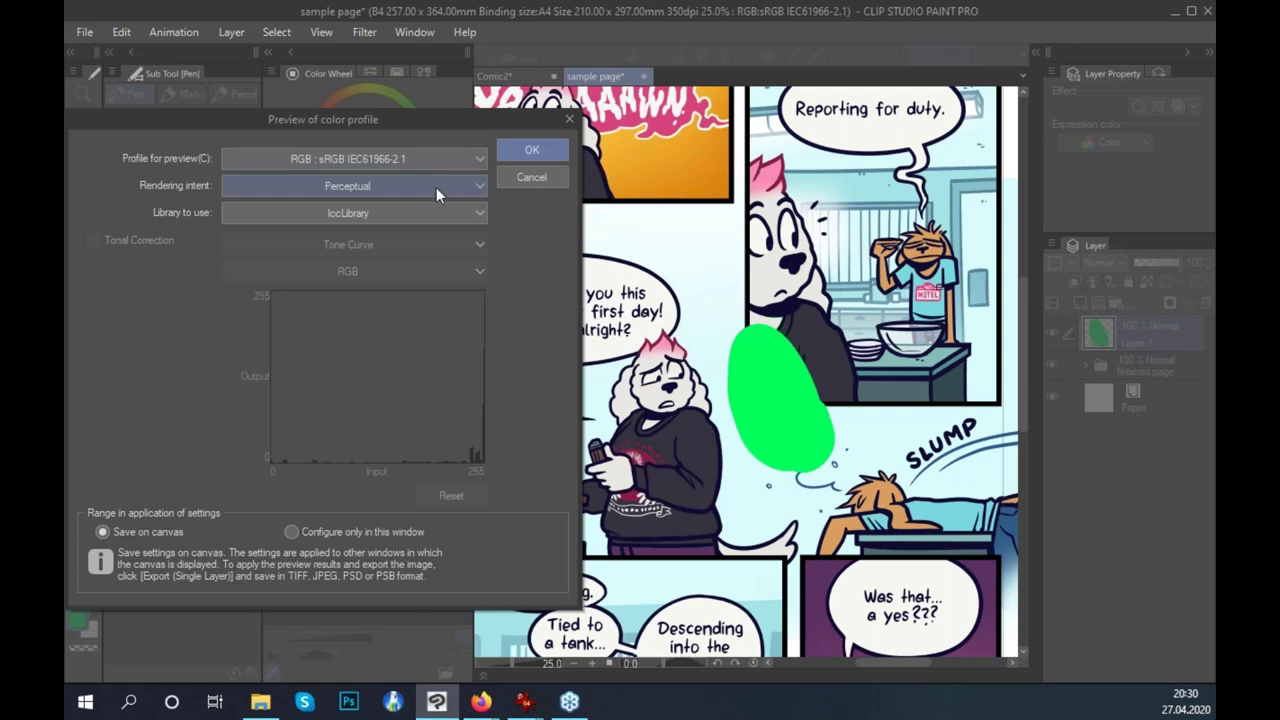
click(447, 161)
scroll(482, 278, up, 1)
scroll(489, 300, down, 1)
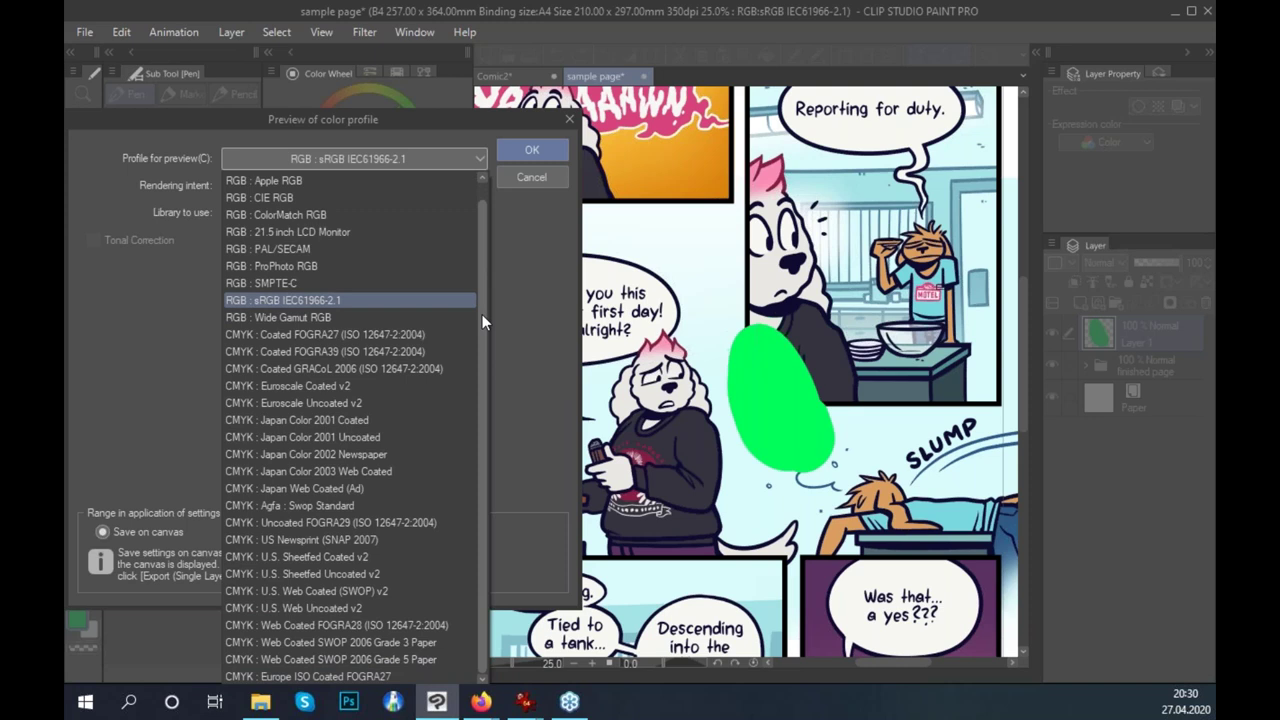
click(389, 354)
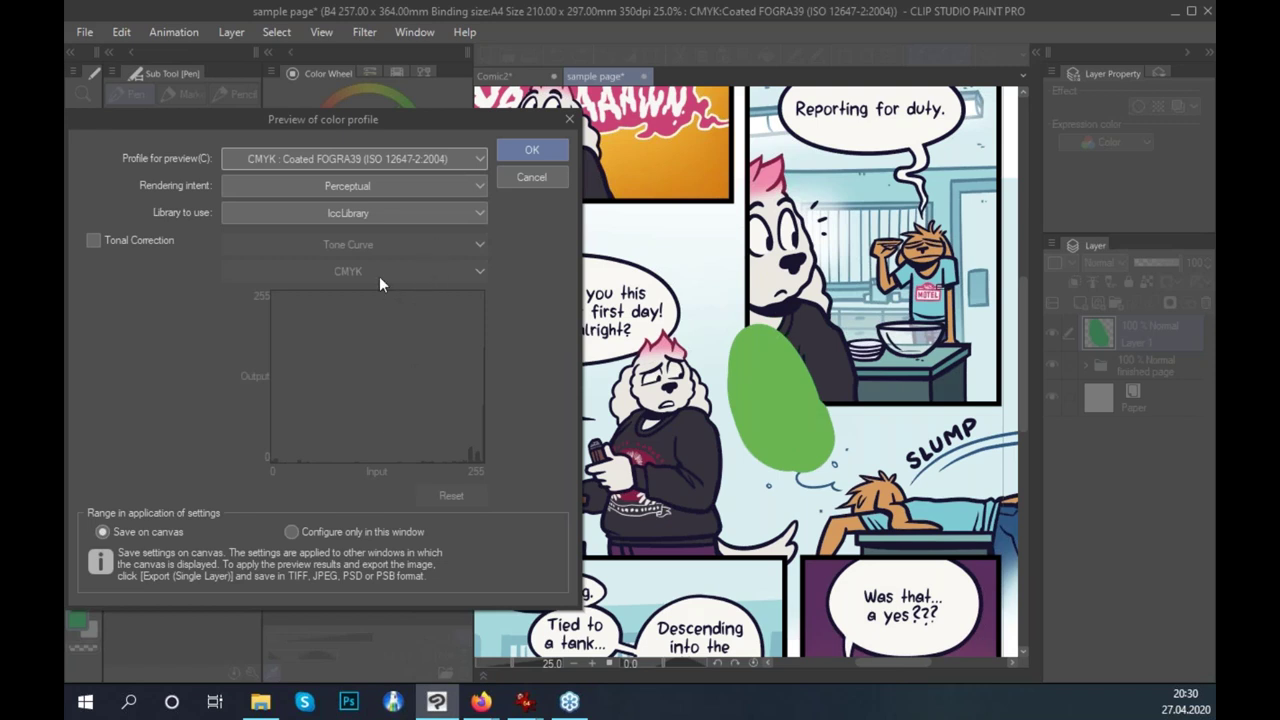
Compare the rendering intents on the page, including Absolute Colorimetric, and set the rendering intent to Saturation.
click(403, 189)
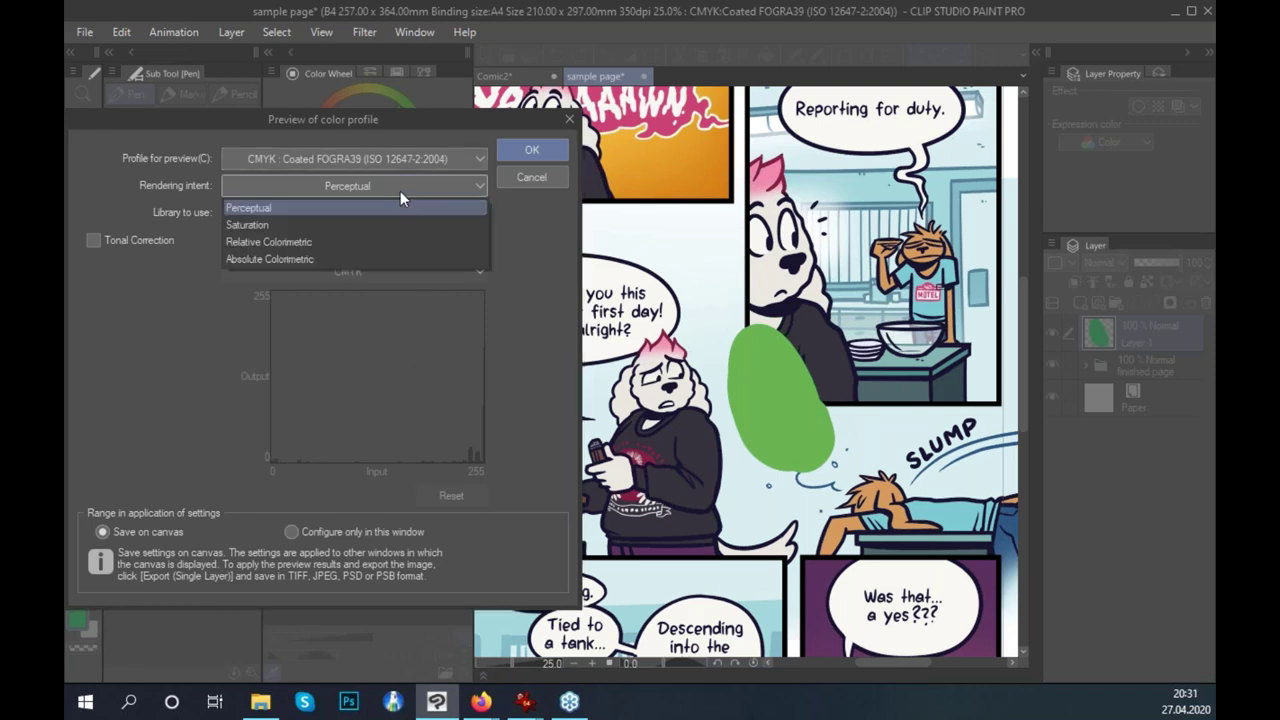
click(304, 228)
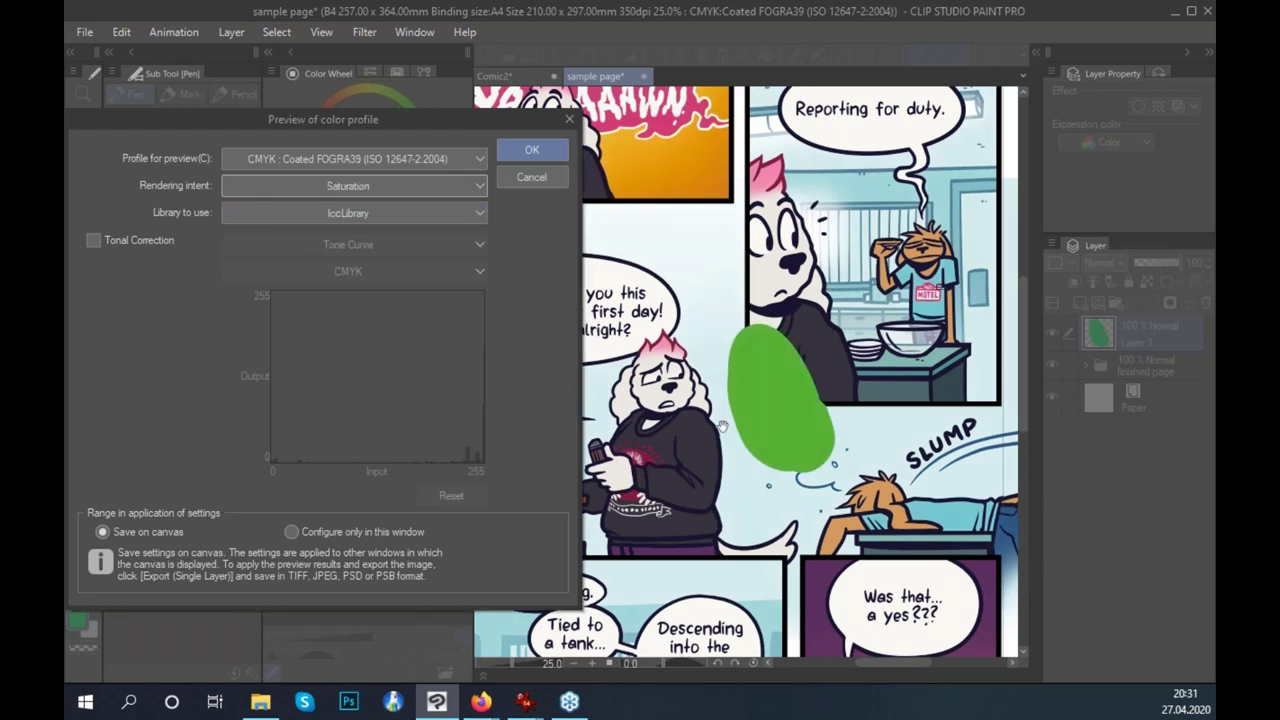
click(416, 190)
click(405, 233)
click(359, 184)
click(359, 256)
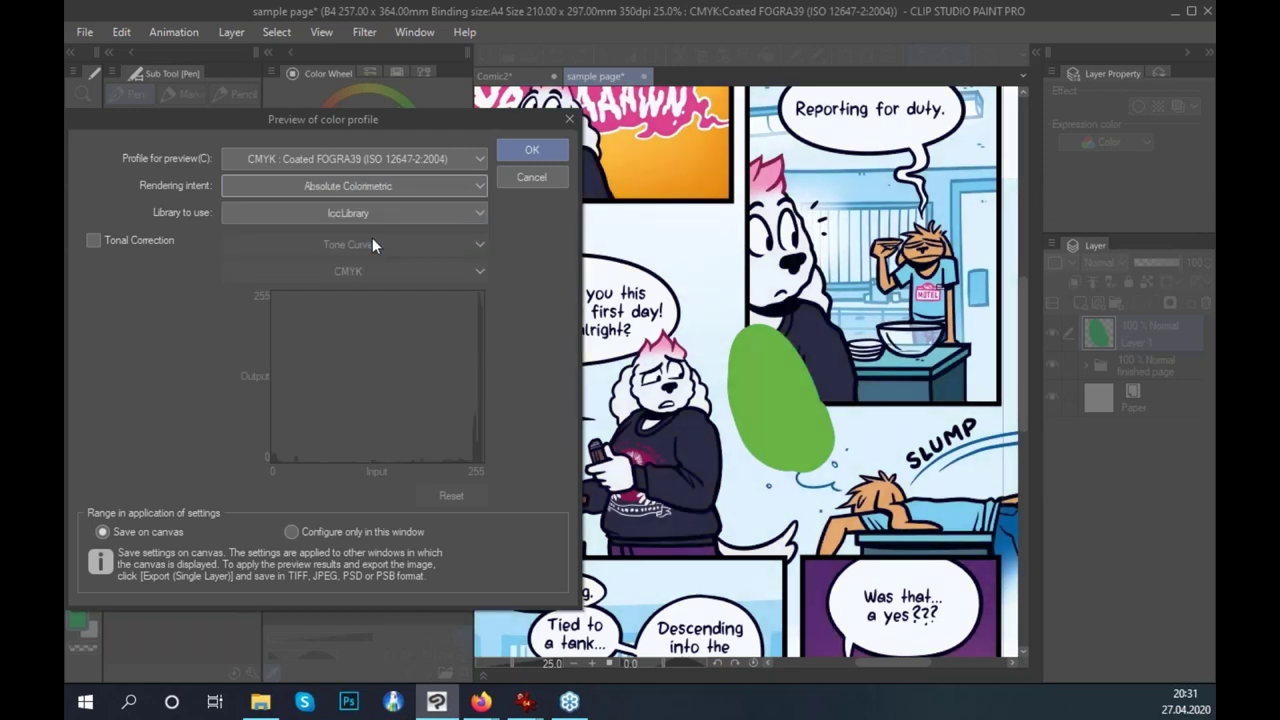
click(363, 184)
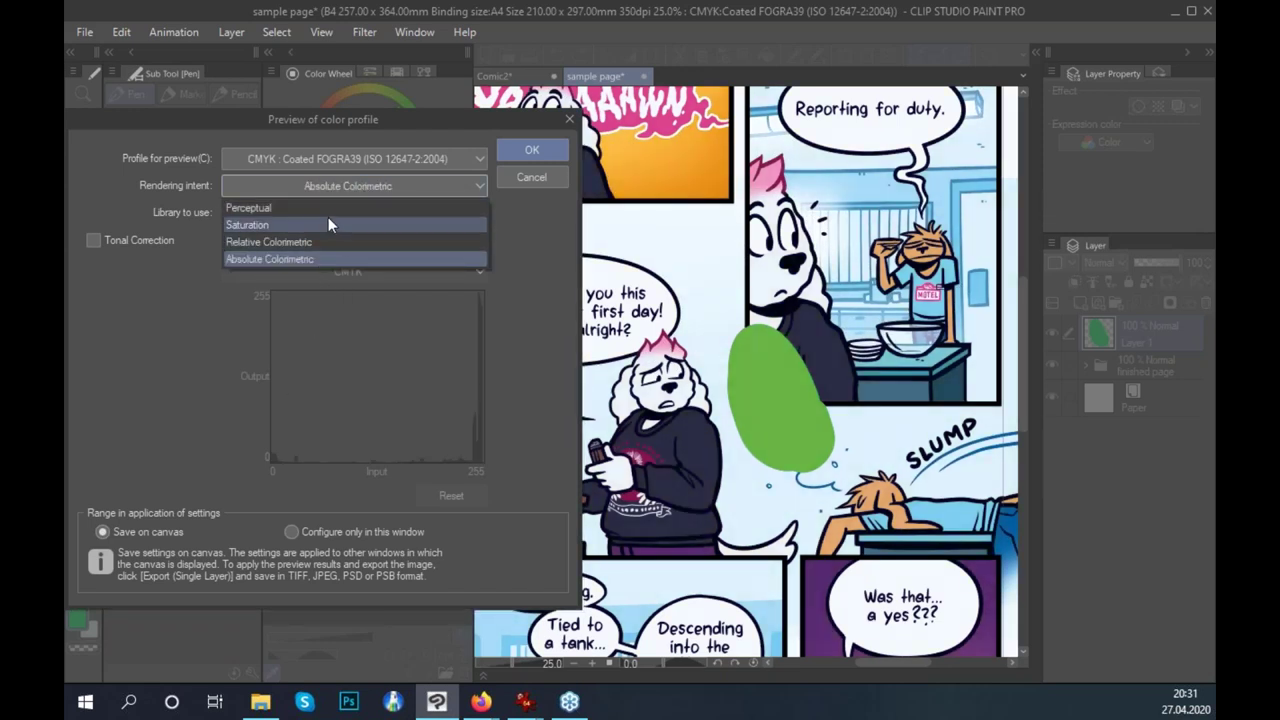
click(330, 224)
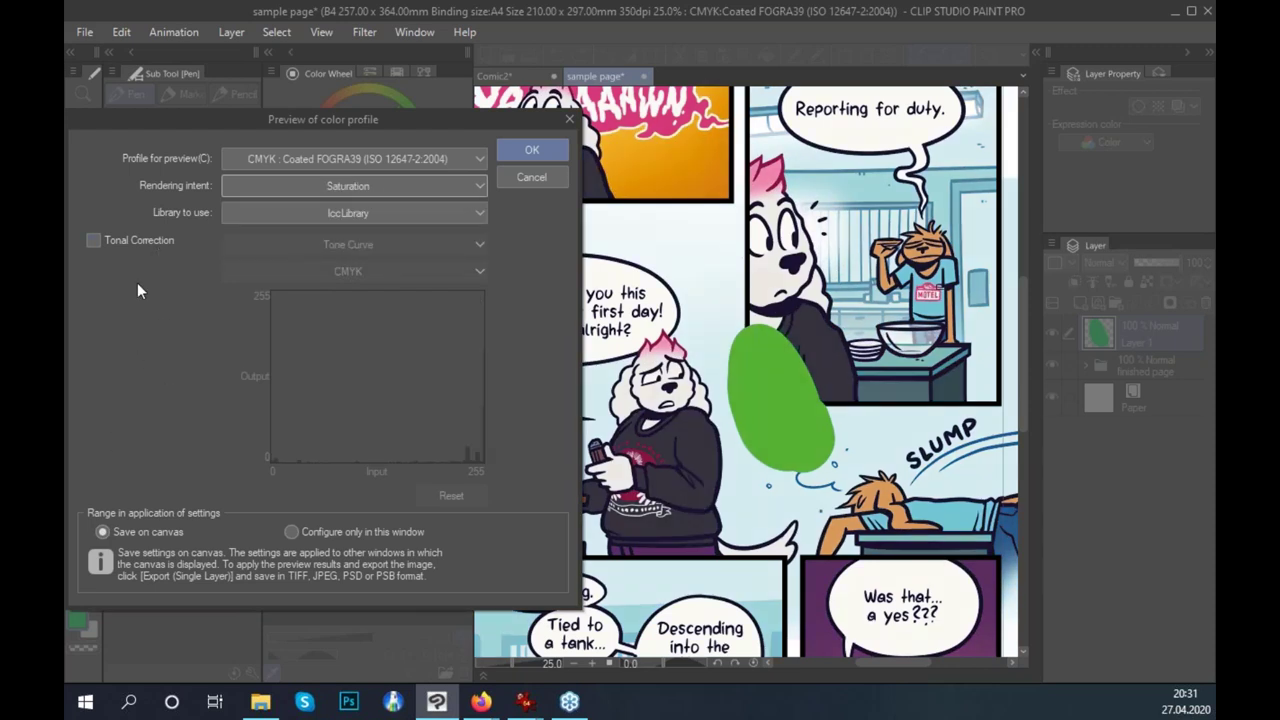
Enable tonal correction, raise the Cyan and Magenta tone curves slightly, and apply the color profile preview settings.
click(95, 242)
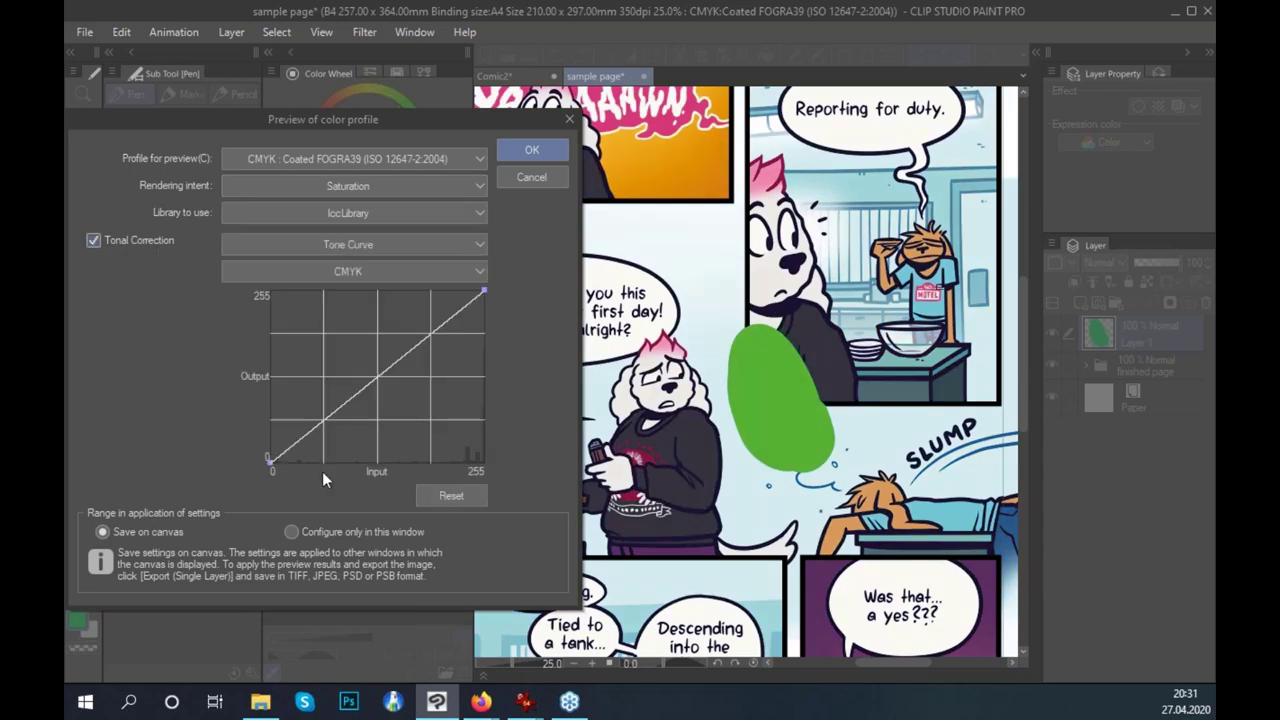
click(355, 271)
click(355, 312)
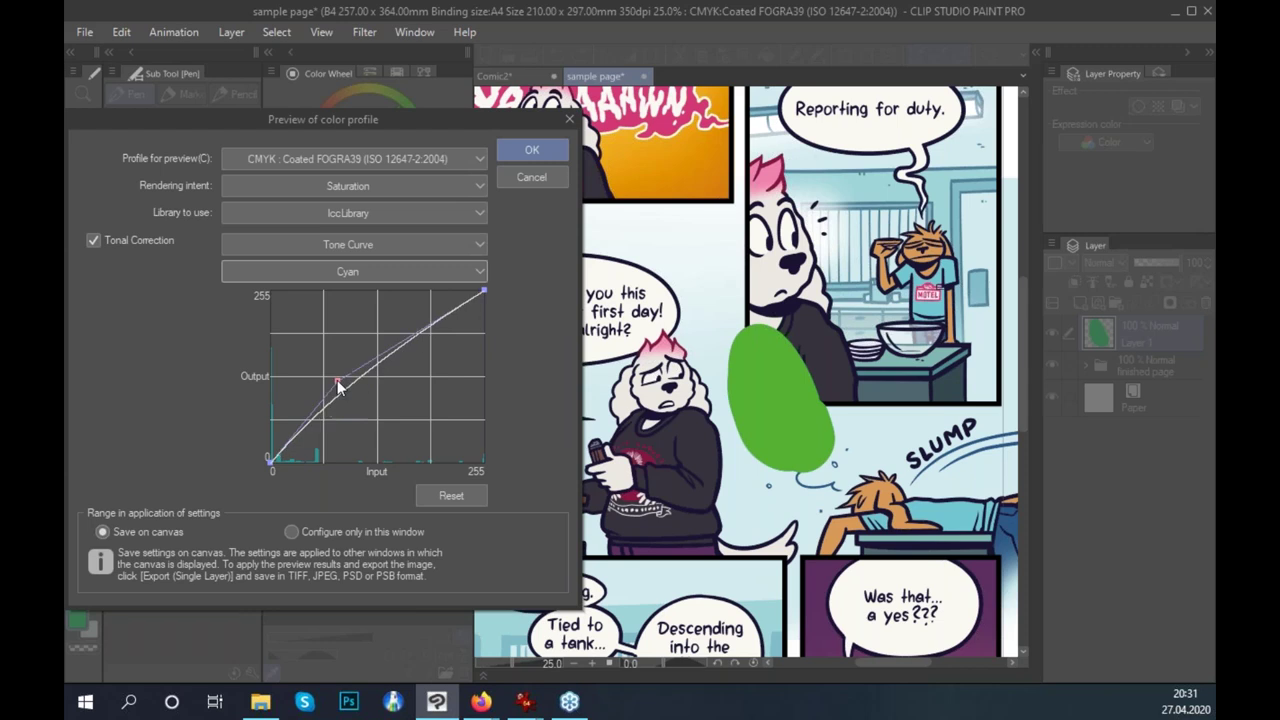
click(345, 405)
drag(380, 370, 349, 386)
click(389, 272)
click(358, 338)
click(375, 268)
click(337, 329)
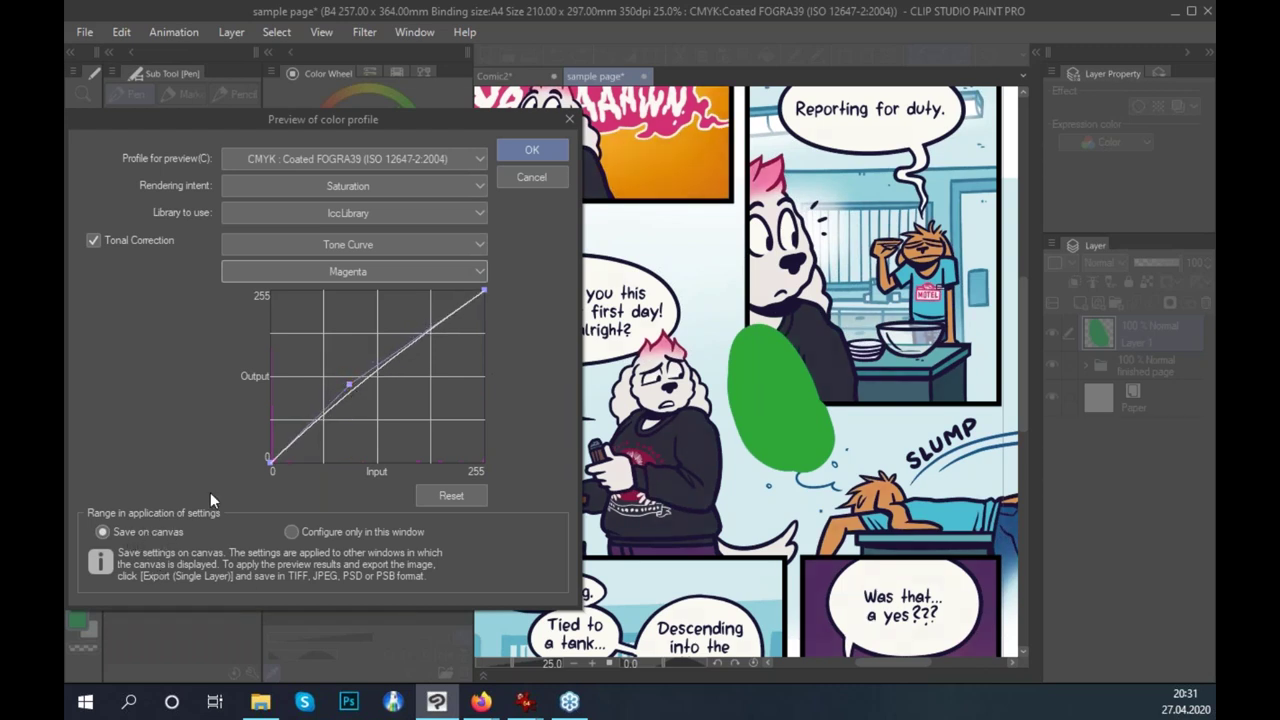
click(531, 153)
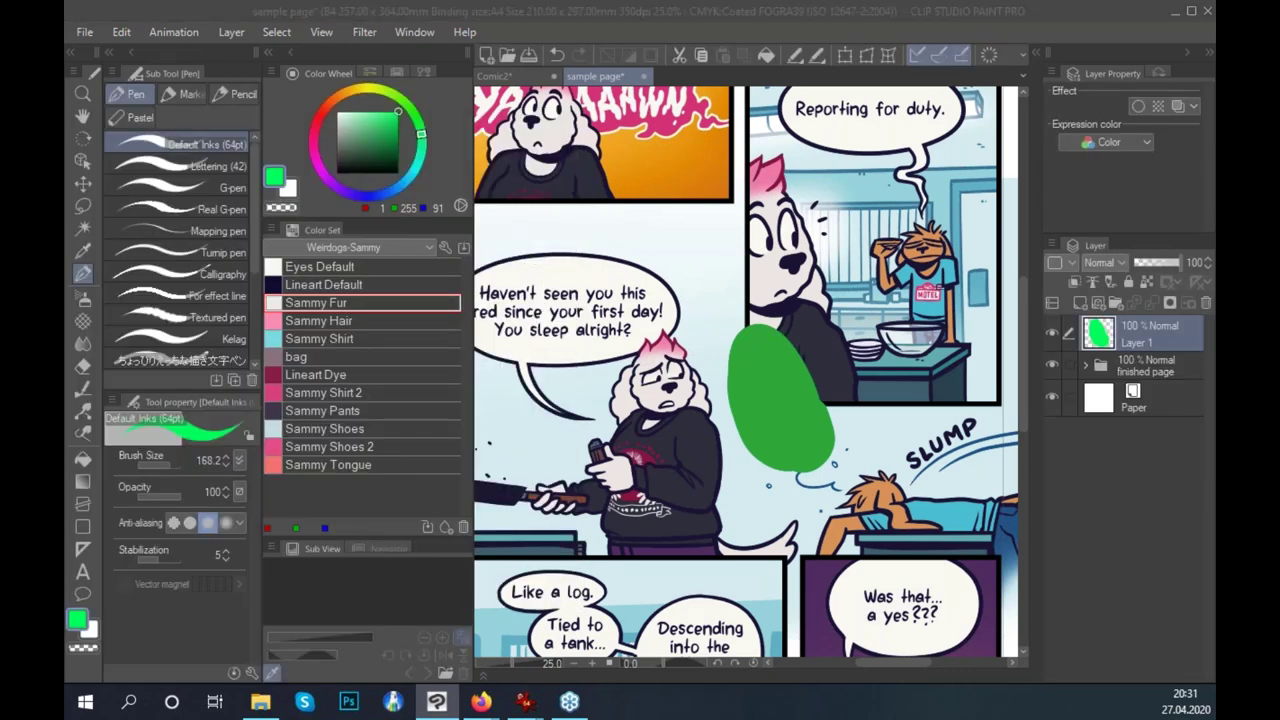
Save the page under the name sample page-cmyk and delete Layer 1 with the green blob.
key(ctrl+shift+s)
text(-cmyk)
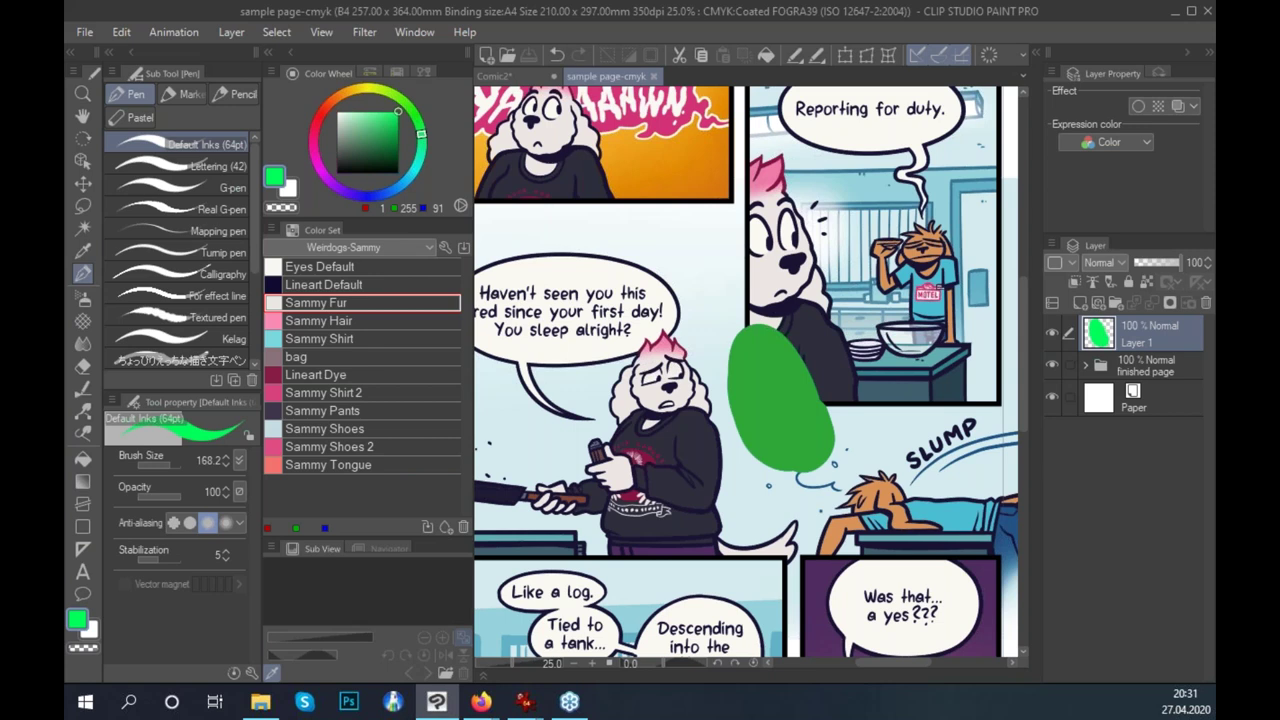
drag(810, 440, 784, 446)
click(1205, 303)
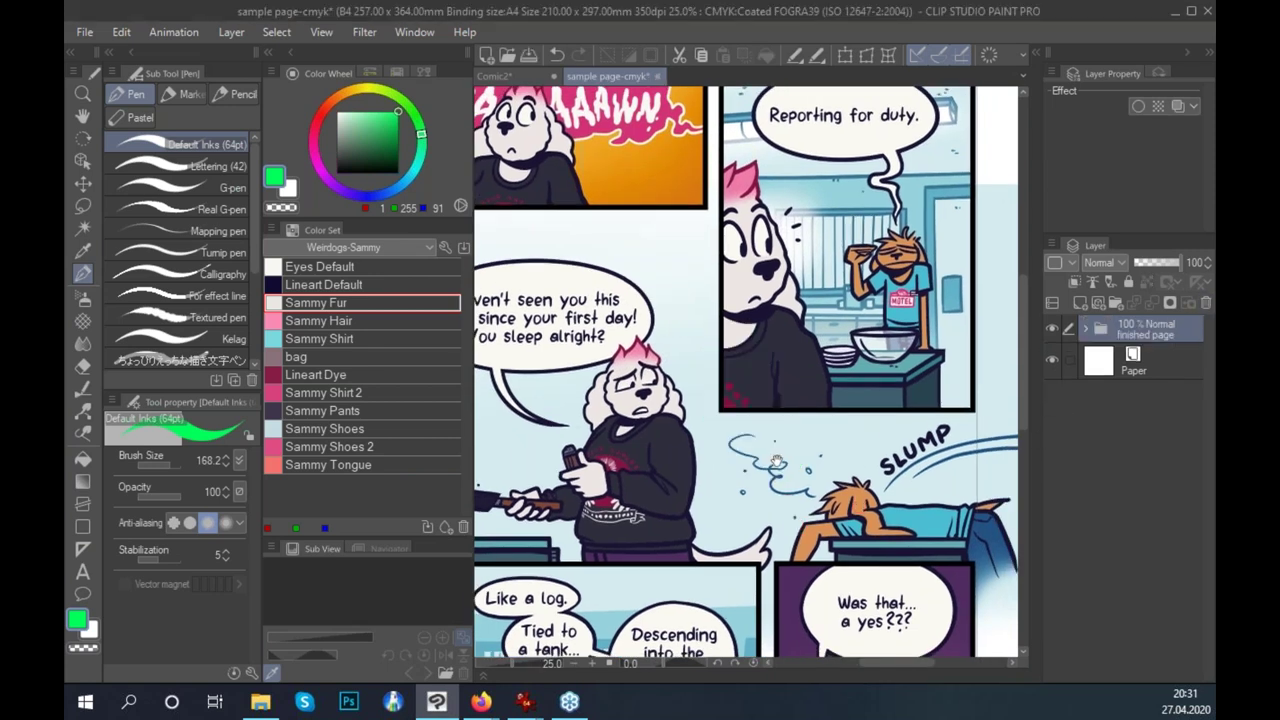
Start a single-layer JPEG export of the page to the webinar folder as sample page-cmyk.jpg.
scroll(757, 326, down, 2)
click(85, 32)
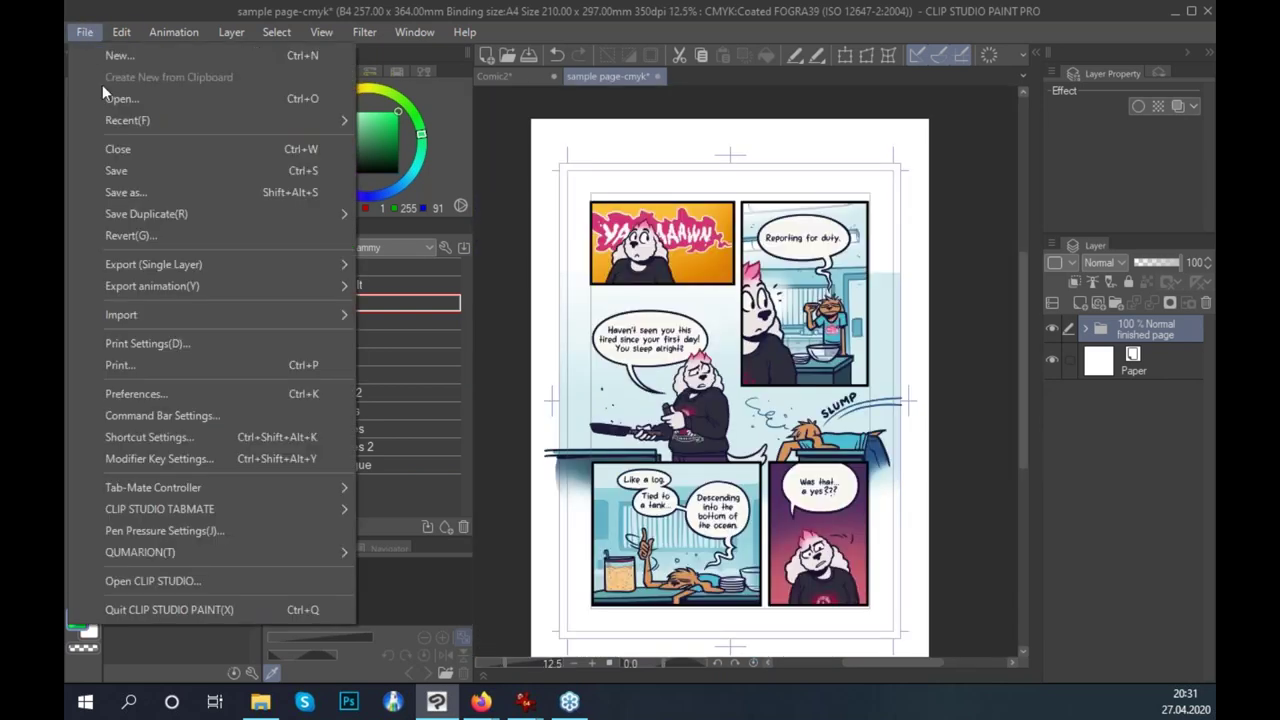
mouse_move(236, 263)
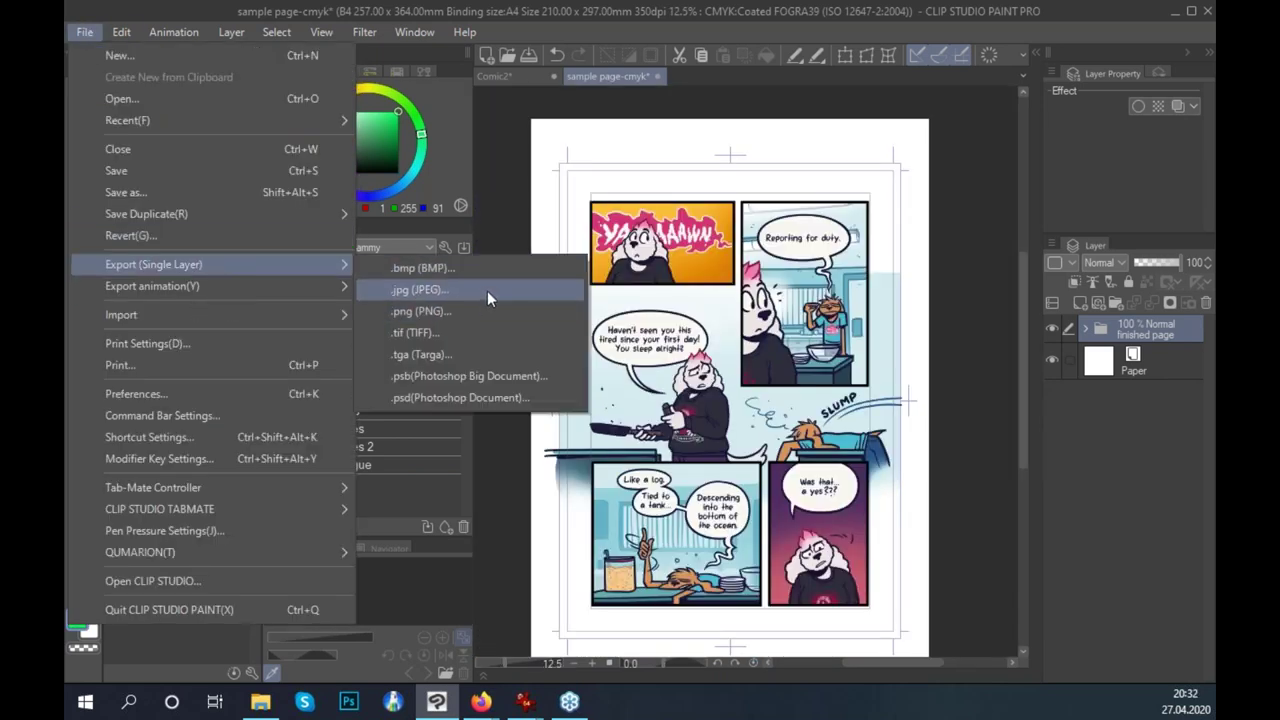
click(487, 290)
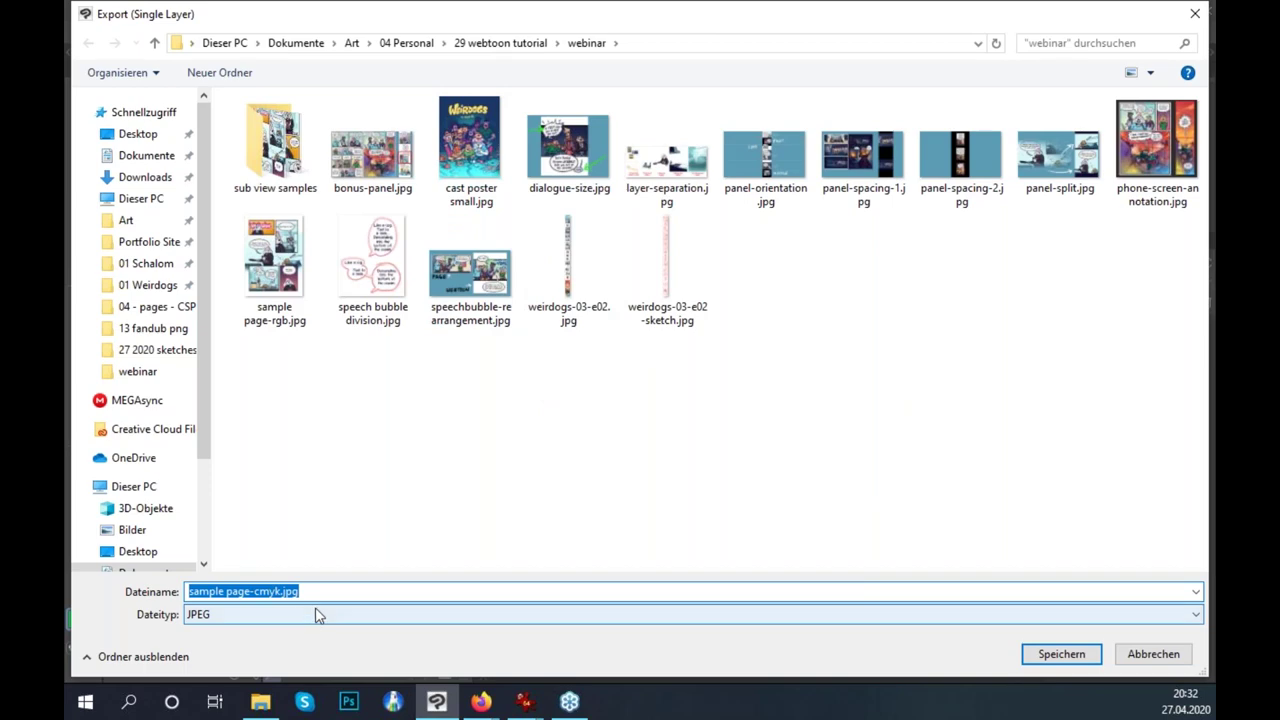
click(1058, 655)
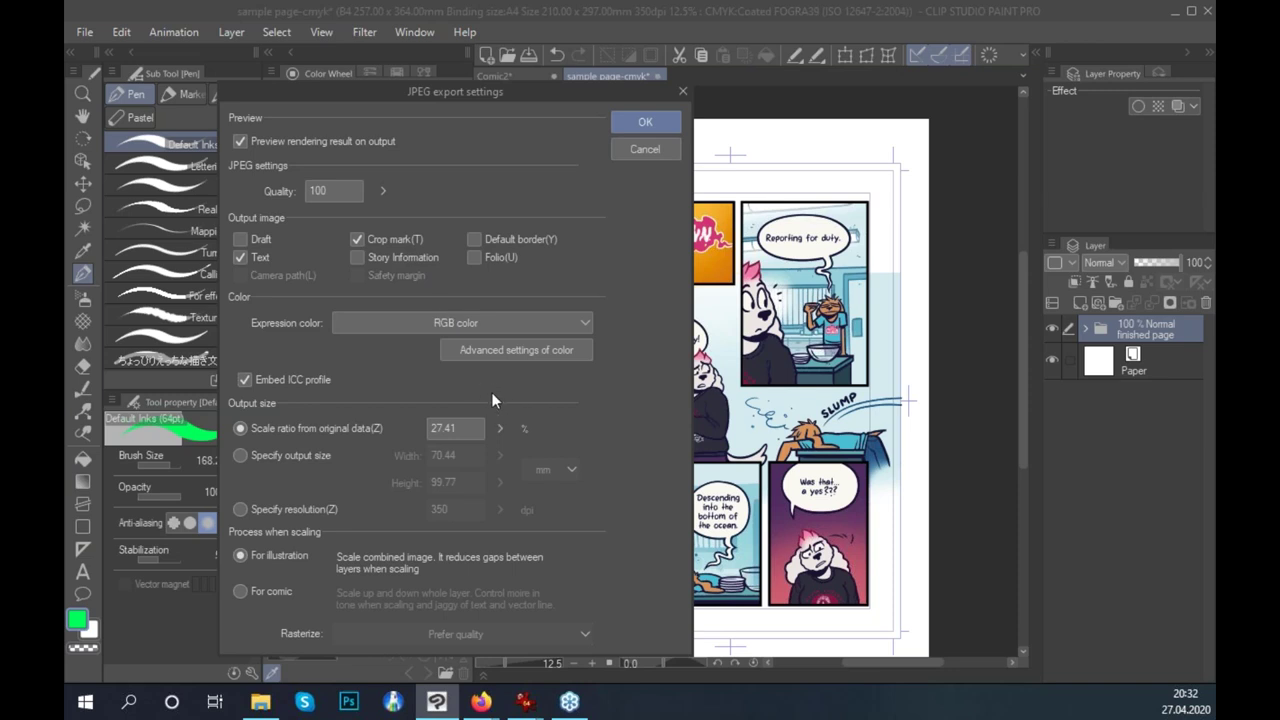
Set the JPEG export to CMYK color at a 100% scale ratio and complete the export.
click(440, 323)
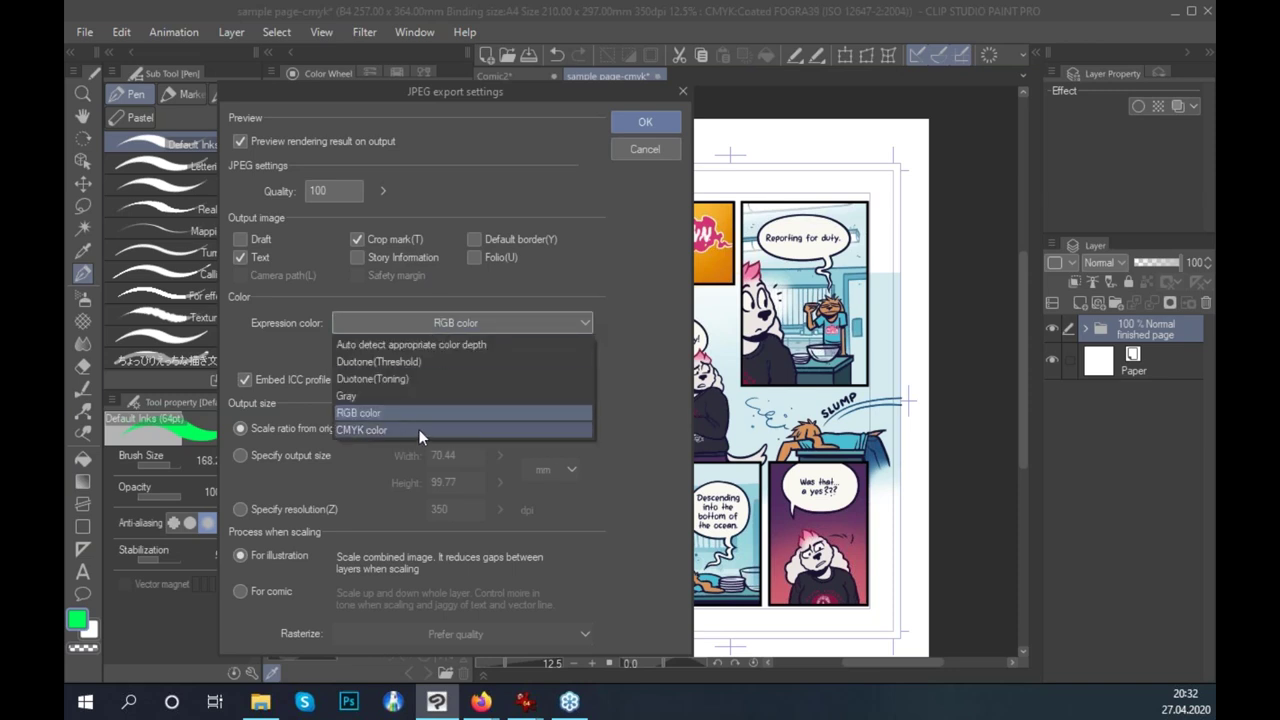
click(417, 430)
text(100)
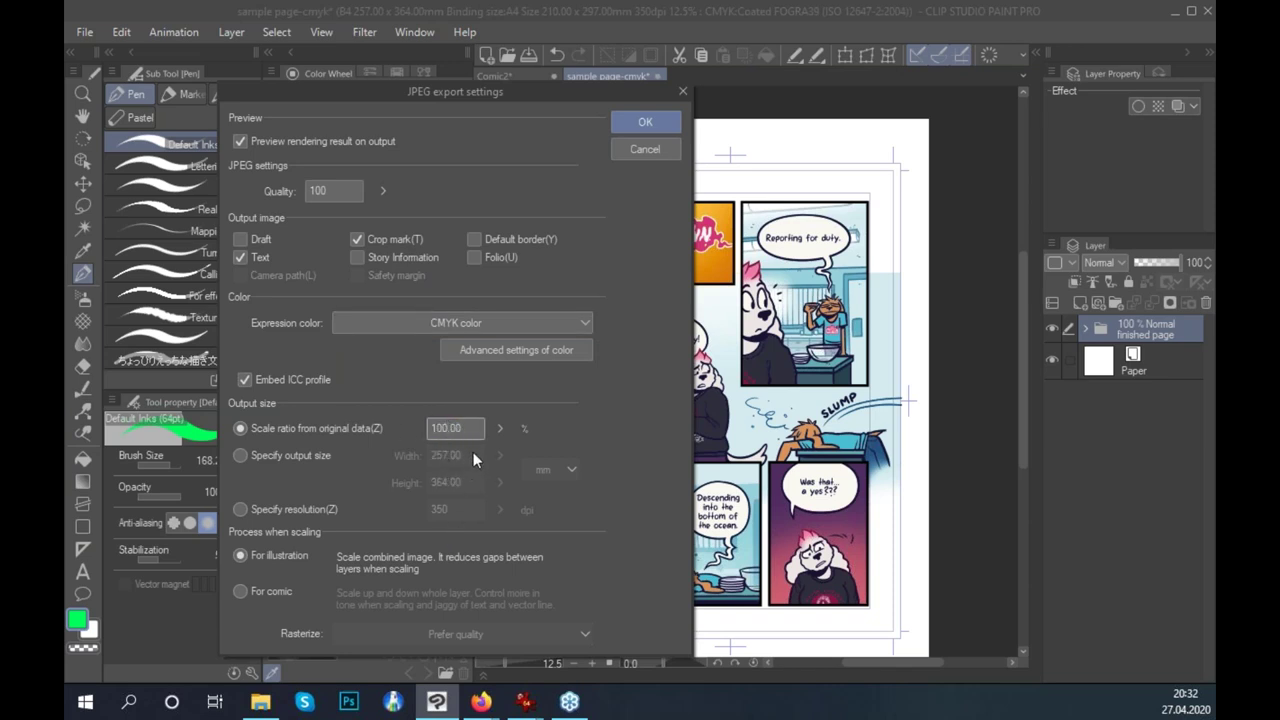
click(645, 122)
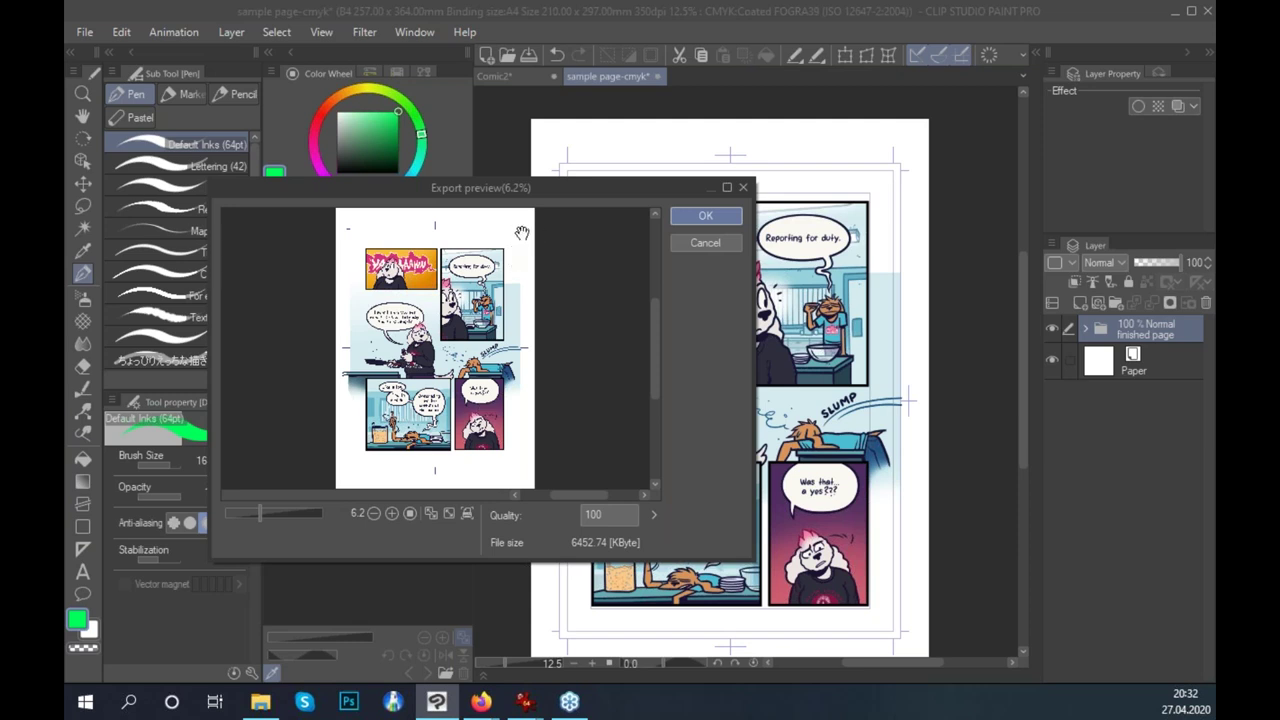
click(728, 212)
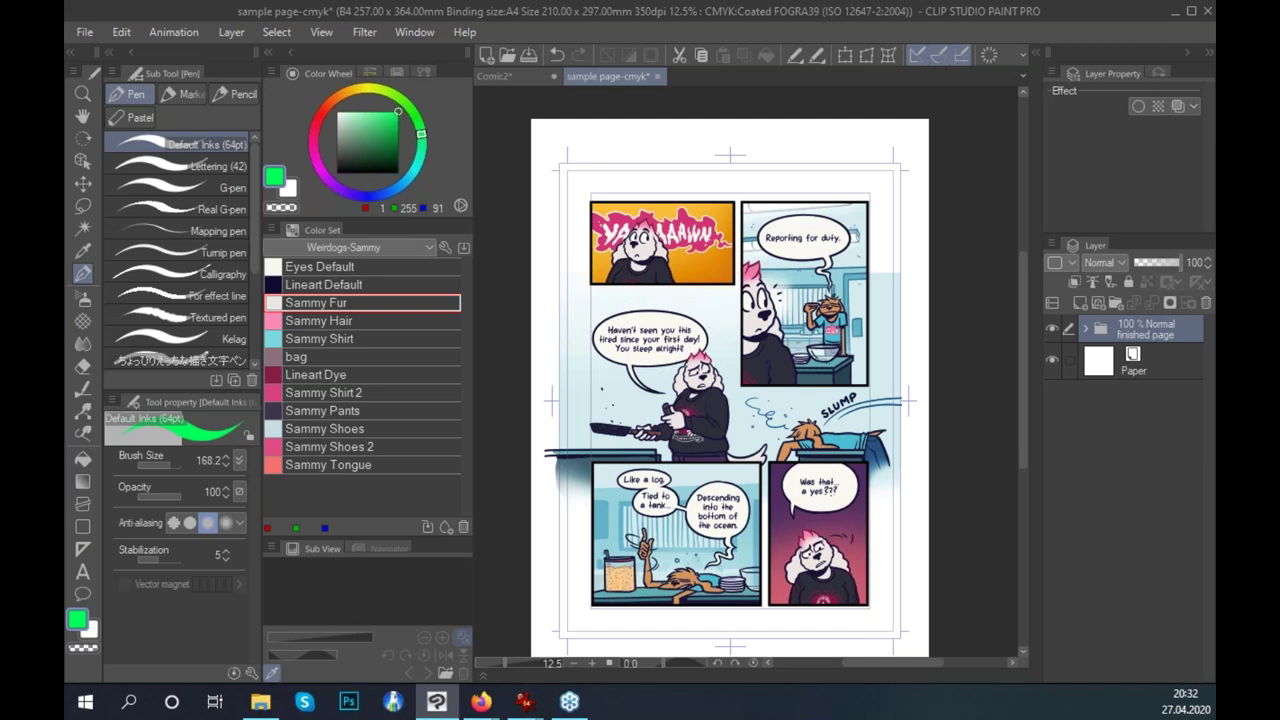
Make the Sub View palette taller and import all reference images from the sub view samples folder into it.
mouse_move(756, 440)
mouse_down()
mouse_move(750, 428)
mouse_move(808, 434)
mouse_up()
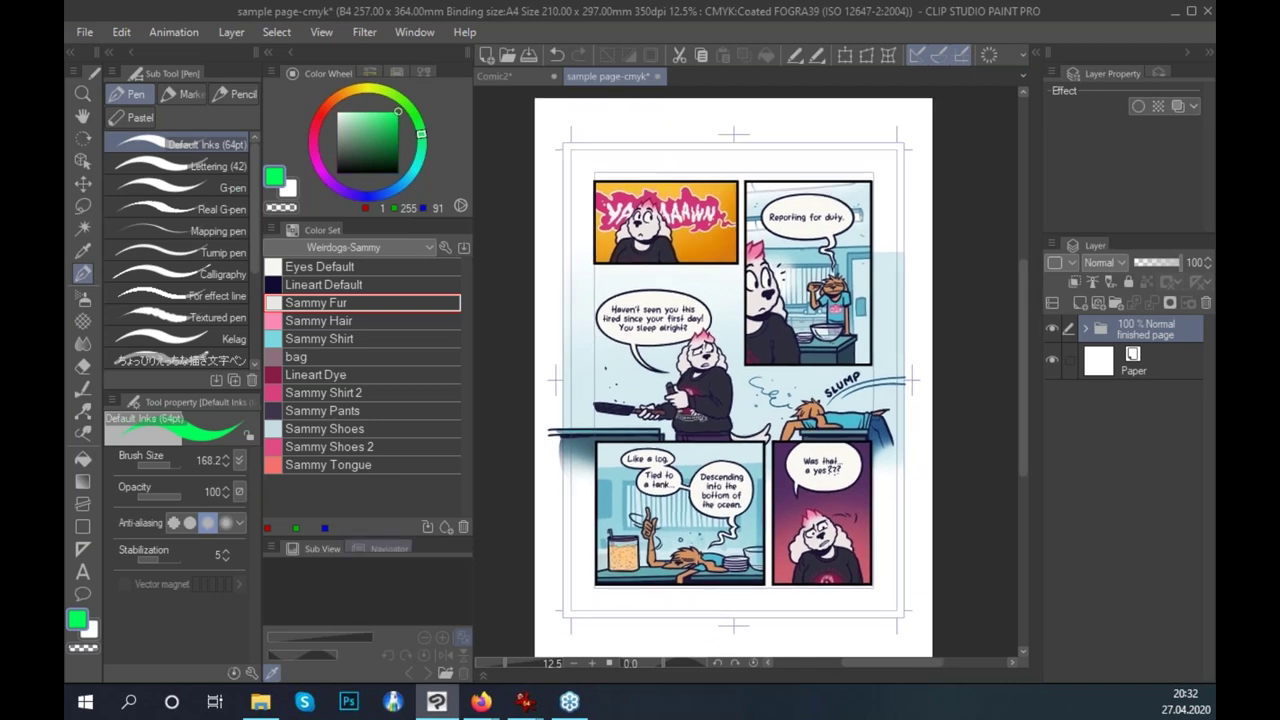
drag(391, 535, 381, 402)
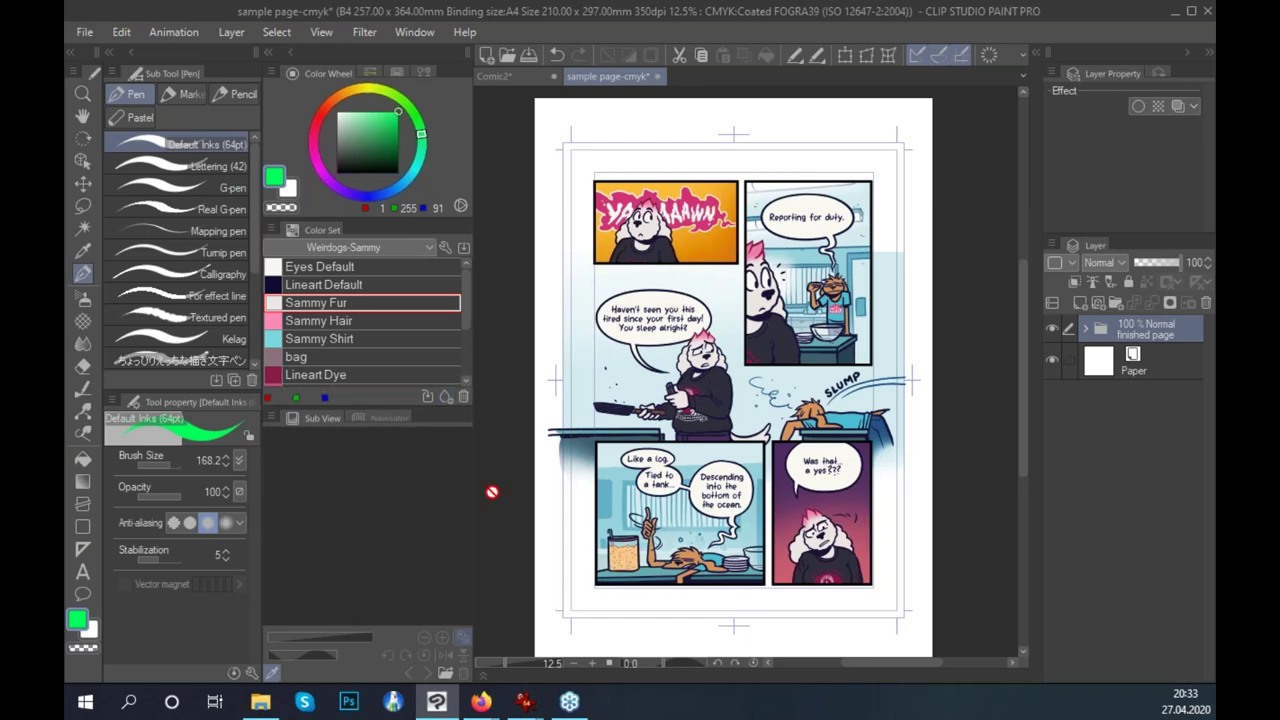
click(446, 673)
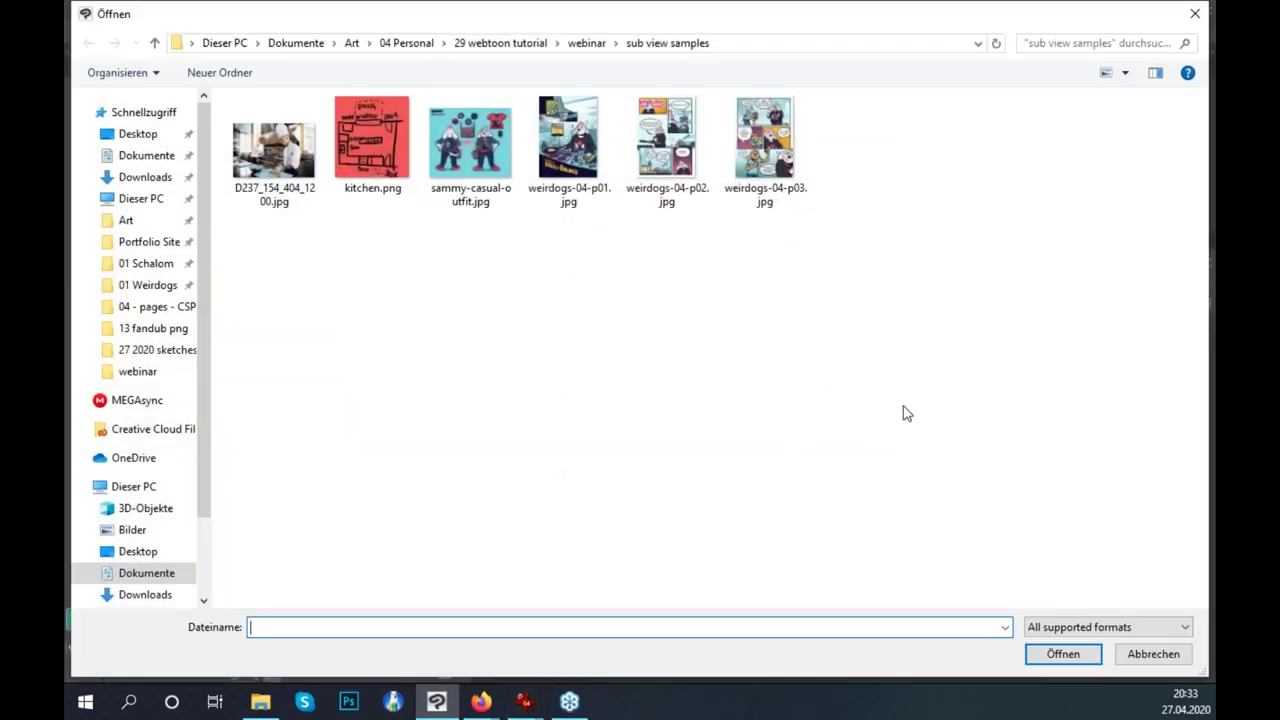
drag(879, 376, 228, 94)
click(1064, 658)
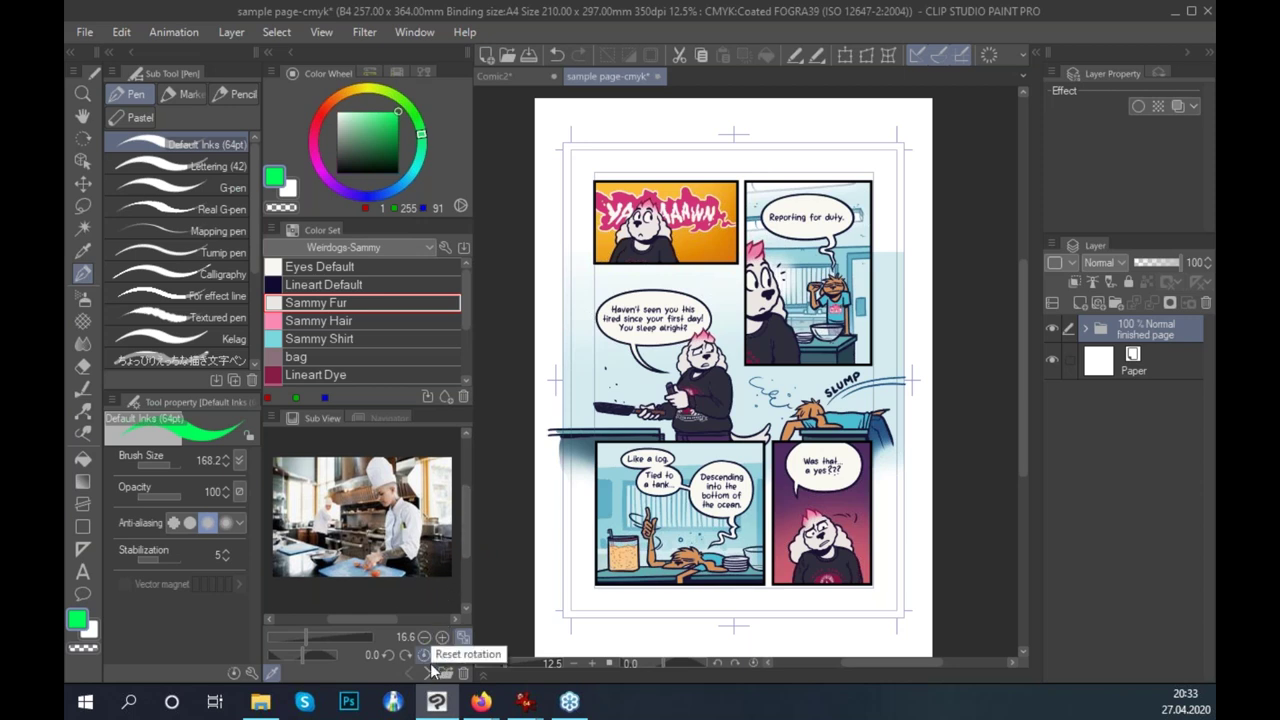
Enlarge the Sub View palette further in height and width and step forward through the images to the casual outfit sheet.
drag(407, 408, 407, 366)
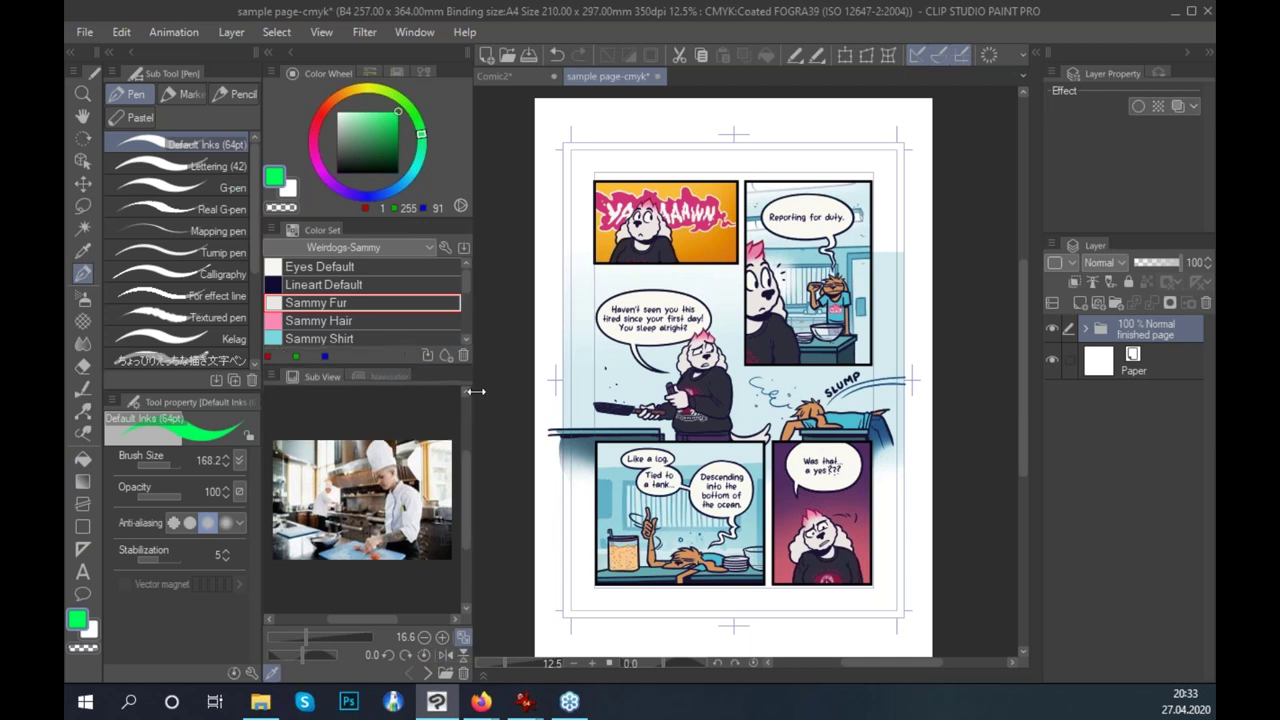
drag(472, 436, 546, 437)
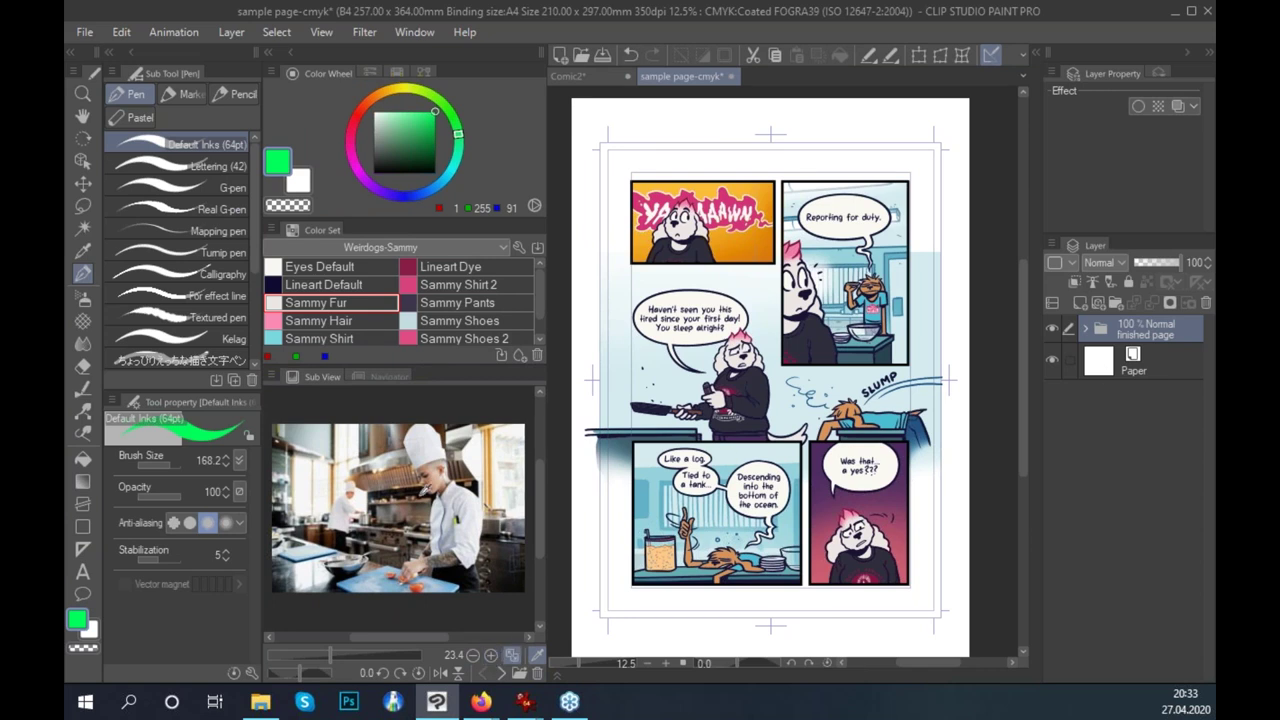
click(497, 673)
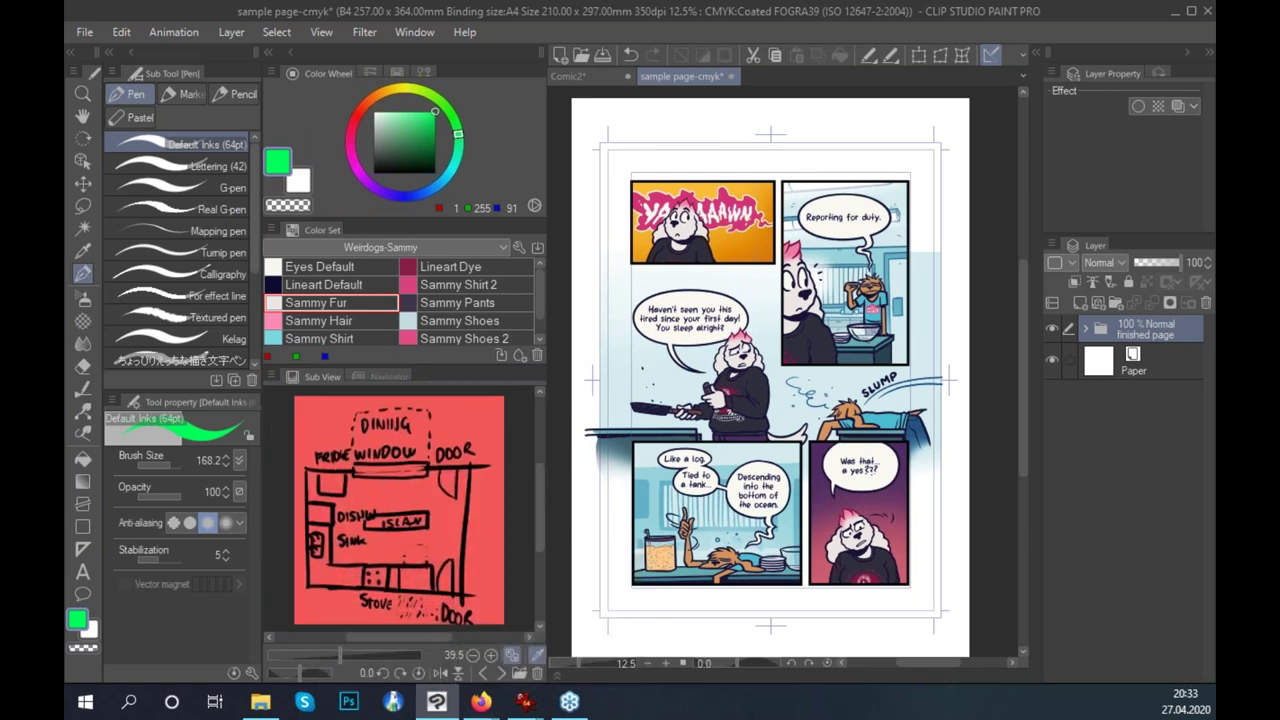
click(501, 672)
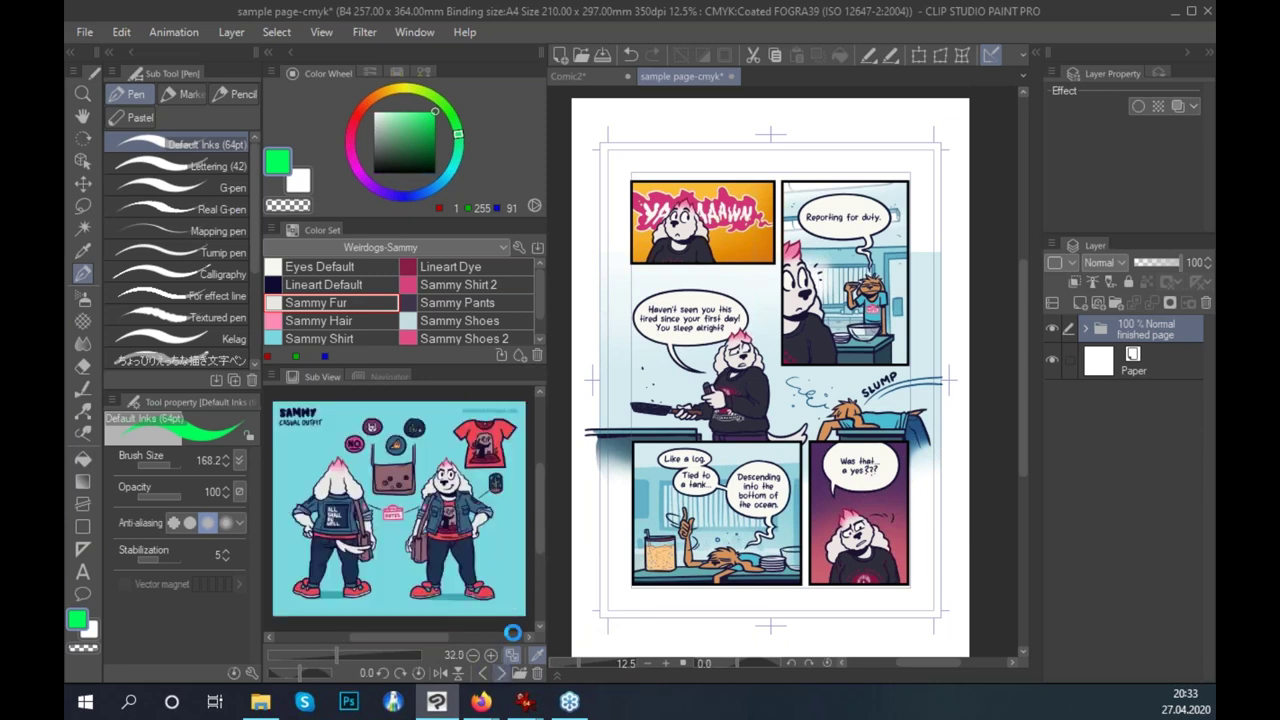
Show the Eggs & Psychics cover in the Sub View palette and enlarge it to 8.3 around the cooking character.
click(503, 671)
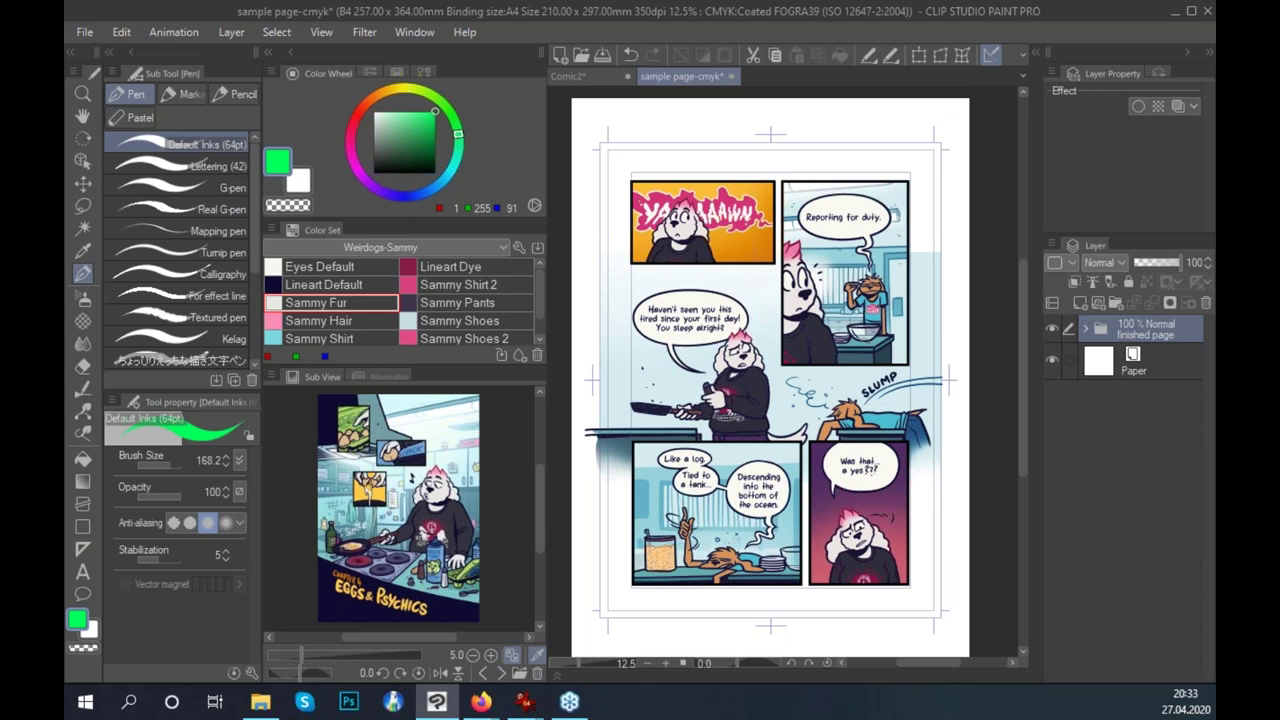
scroll(541, 505, down, 1)
scroll(542, 511, up, 1)
key(ctrl+plus)
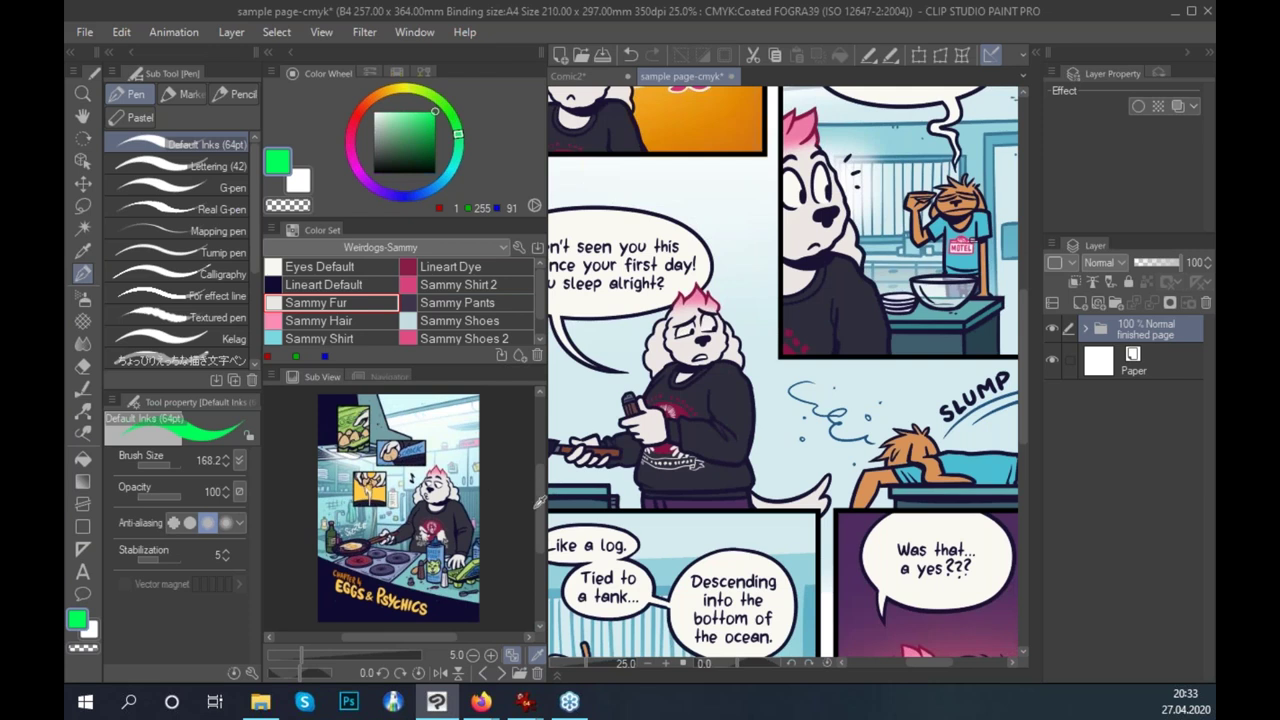
click(490, 655)
click(490, 655)
scroll(528, 570, up, 3)
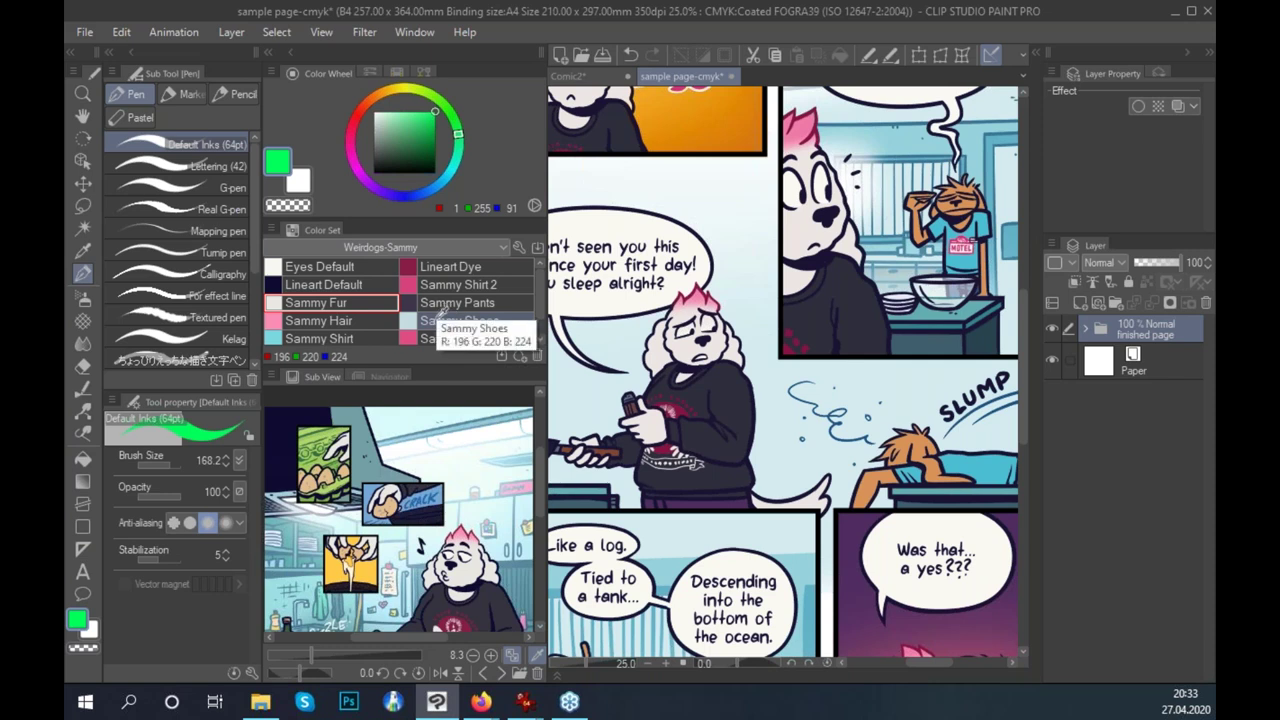
drag(545, 478, 544, 523)
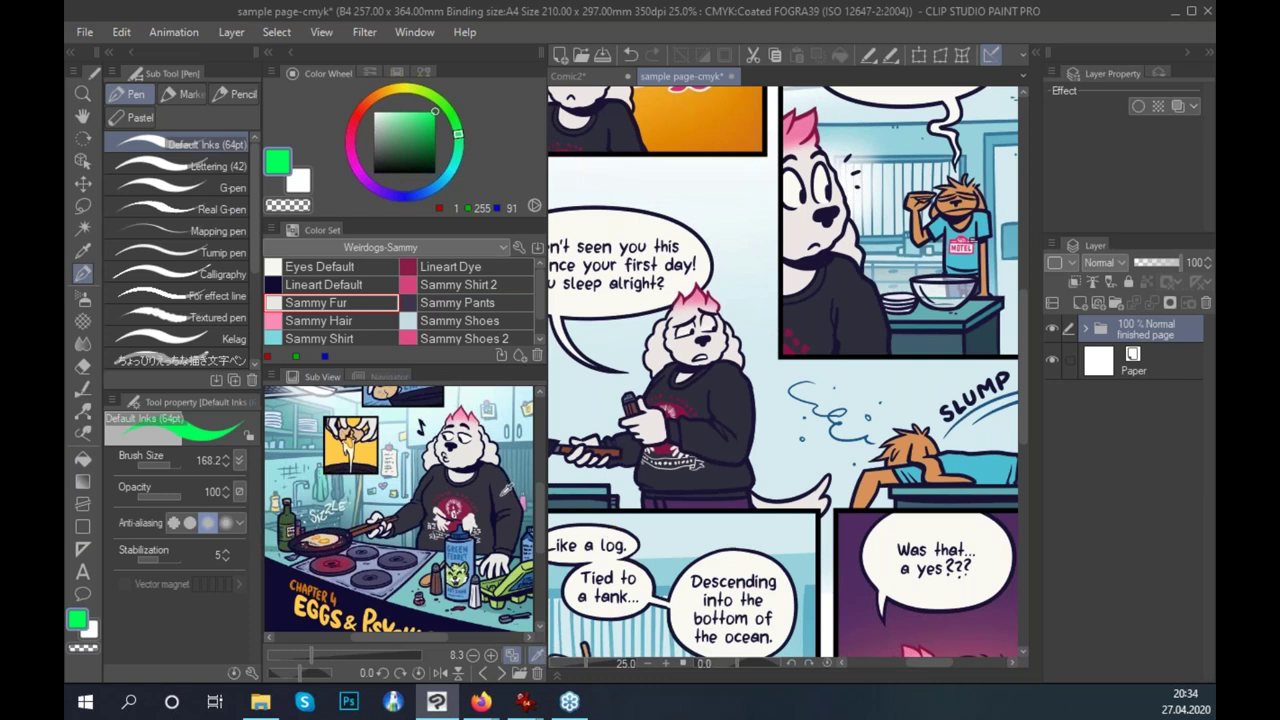
Paint test strokes on a new layer using the dark sweater, green and blue colors sampled from the Sub View image.
click(508, 489)
click(1078, 303)
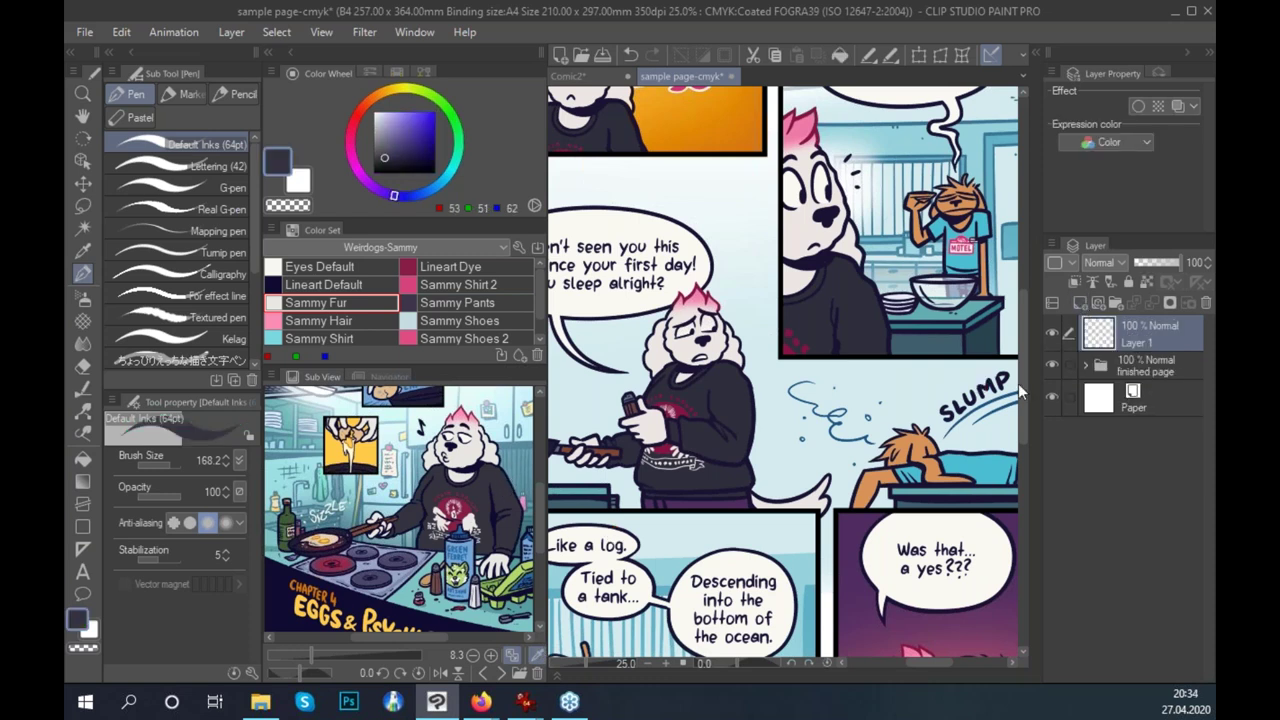
drag(858, 358, 760, 430)
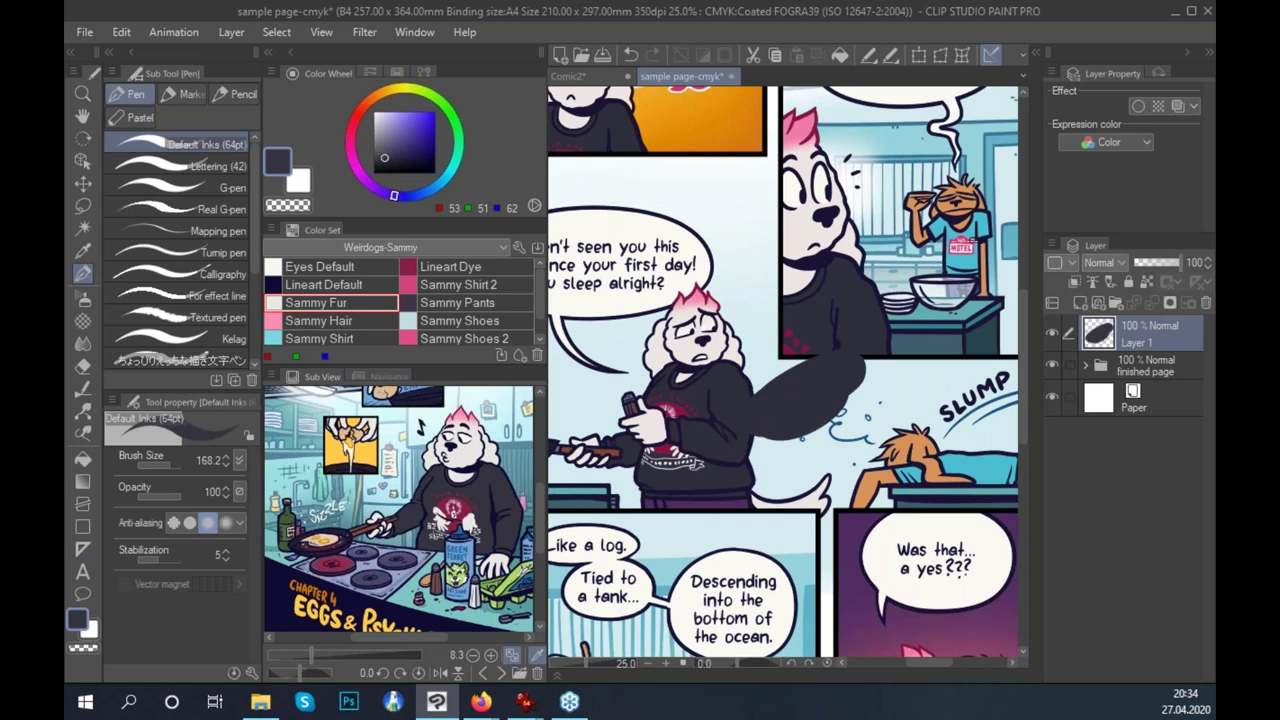
click(521, 571)
mouse_move(860, 392)
mouse_down()
mouse_move(812, 429)
mouse_move(849, 415)
mouse_move(795, 462)
mouse_up()
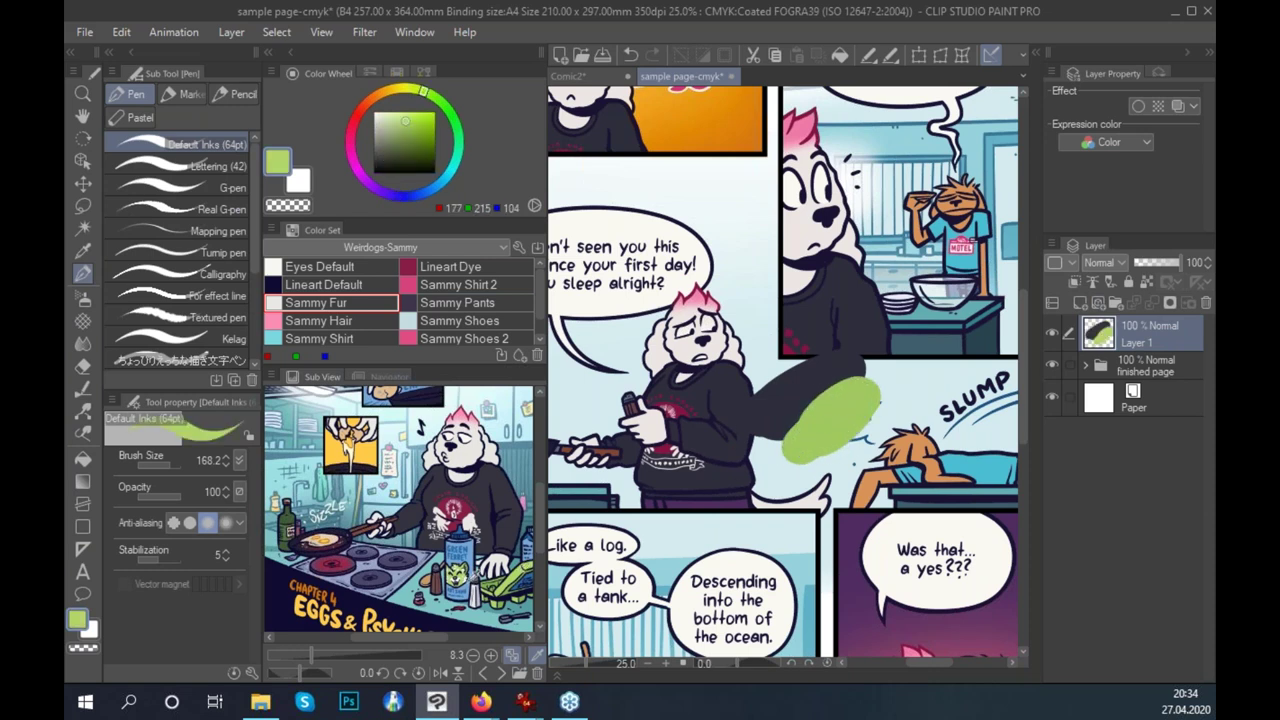
click(478, 552)
drag(890, 405, 808, 482)
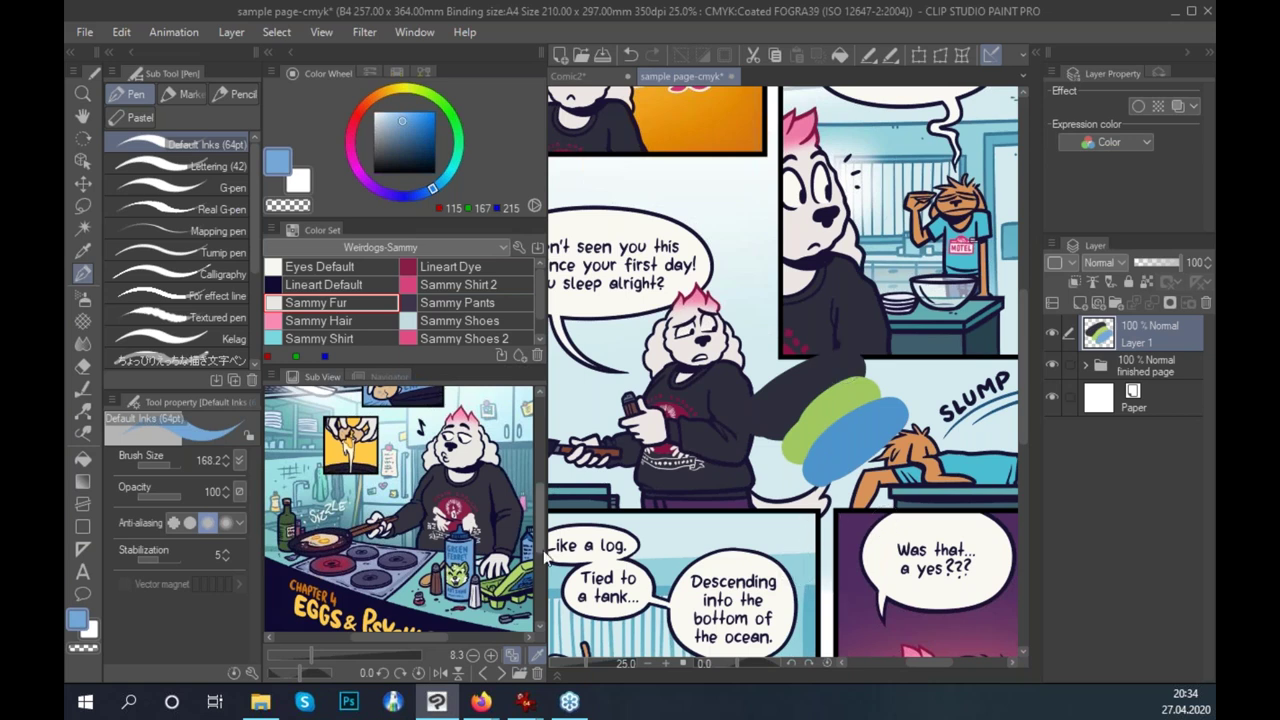
Try the Sub View controls: enlarge the reference to 12.5, flip it horizontally and back, rotate it -15 degrees, and reset the rotation.
click(491, 655)
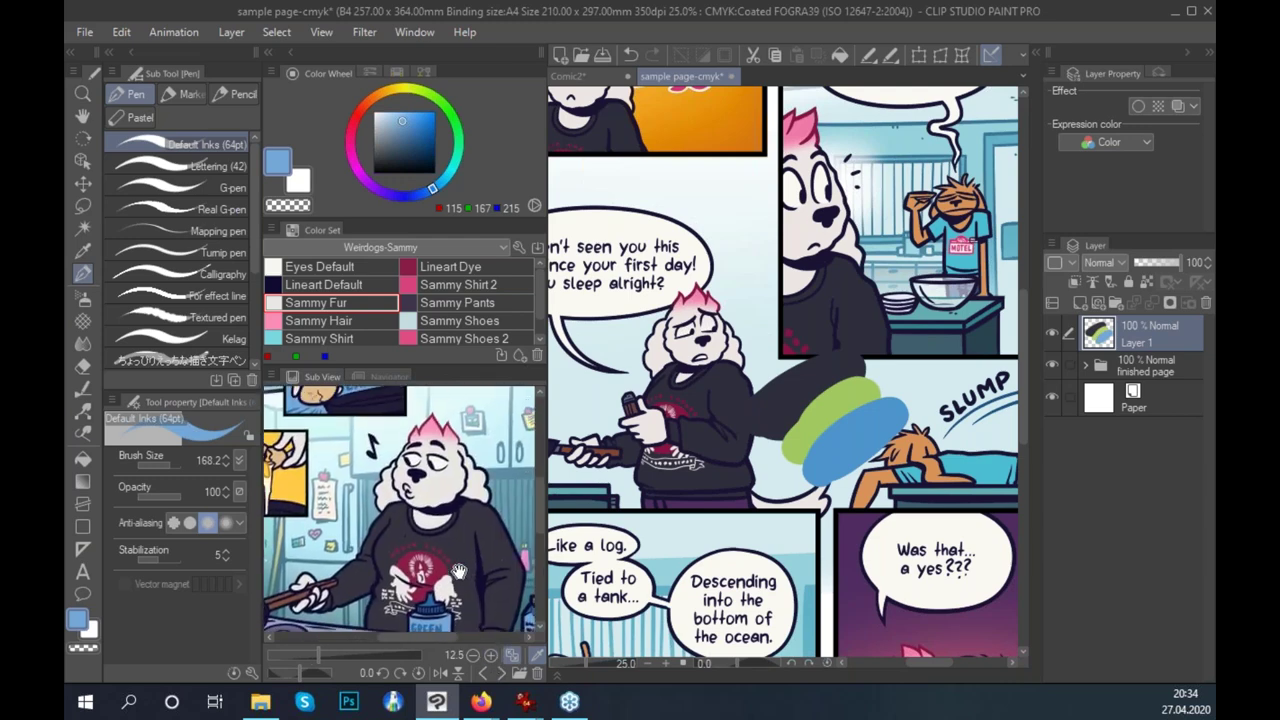
click(440, 673)
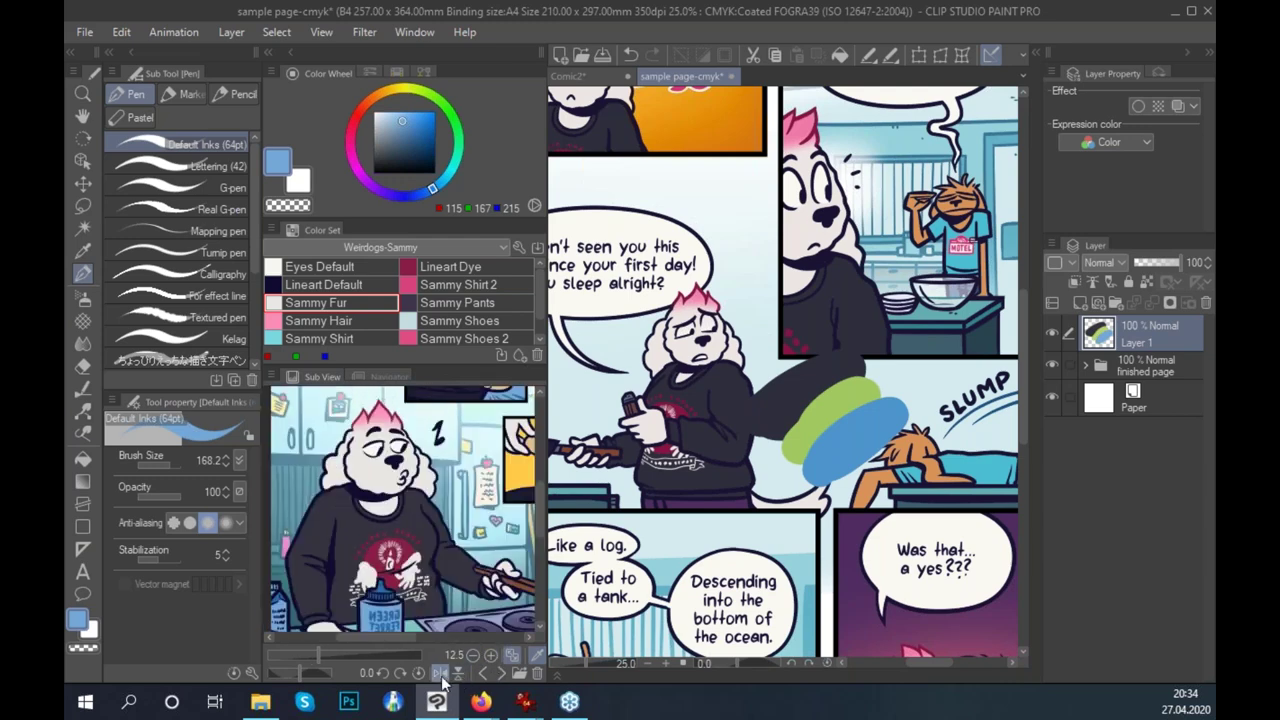
click(440, 673)
drag(316, 673, 304, 673)
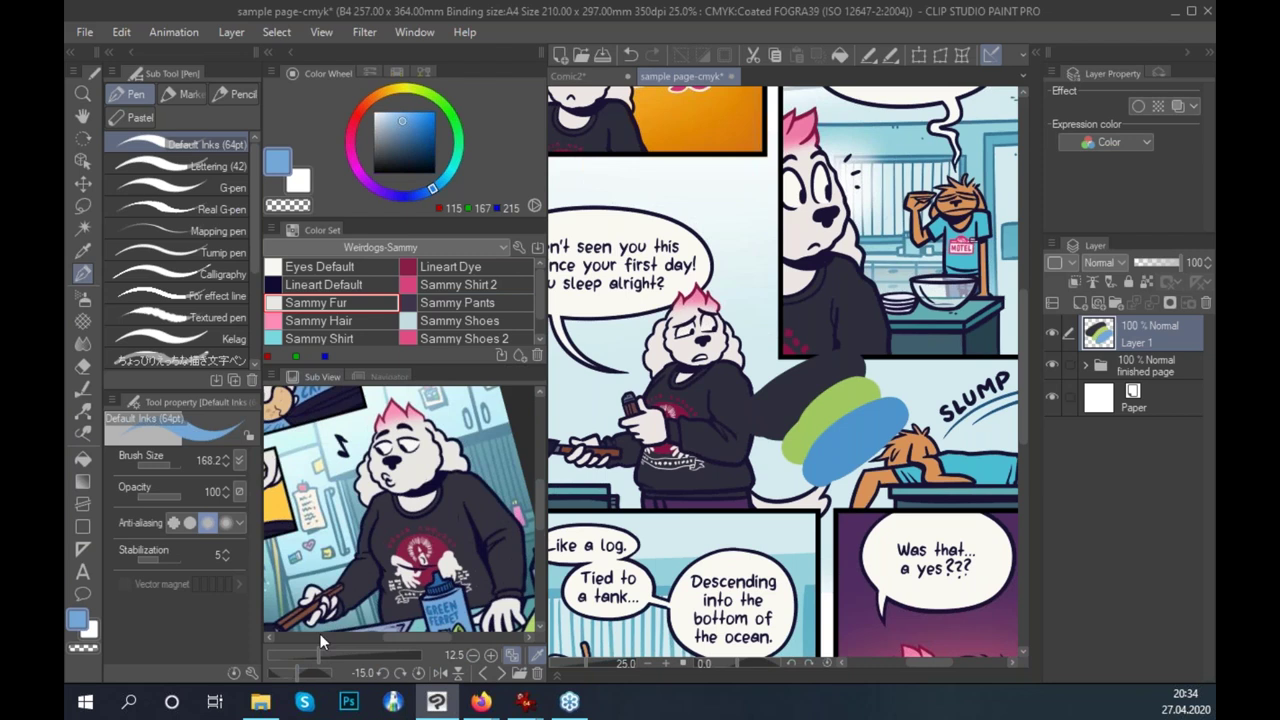
click(420, 675)
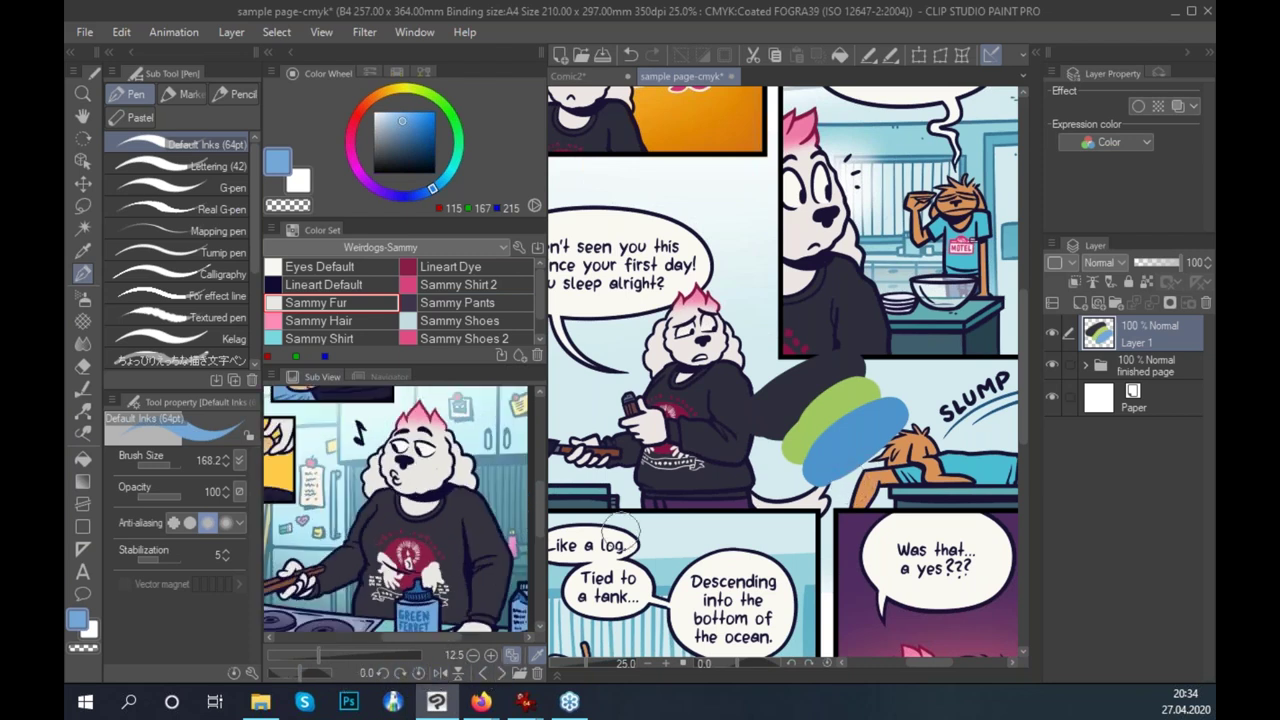
Narrow the Sub View palette column to give the canvas more room, keeping the whole cover image in view.
drag(545, 571, 466, 589)
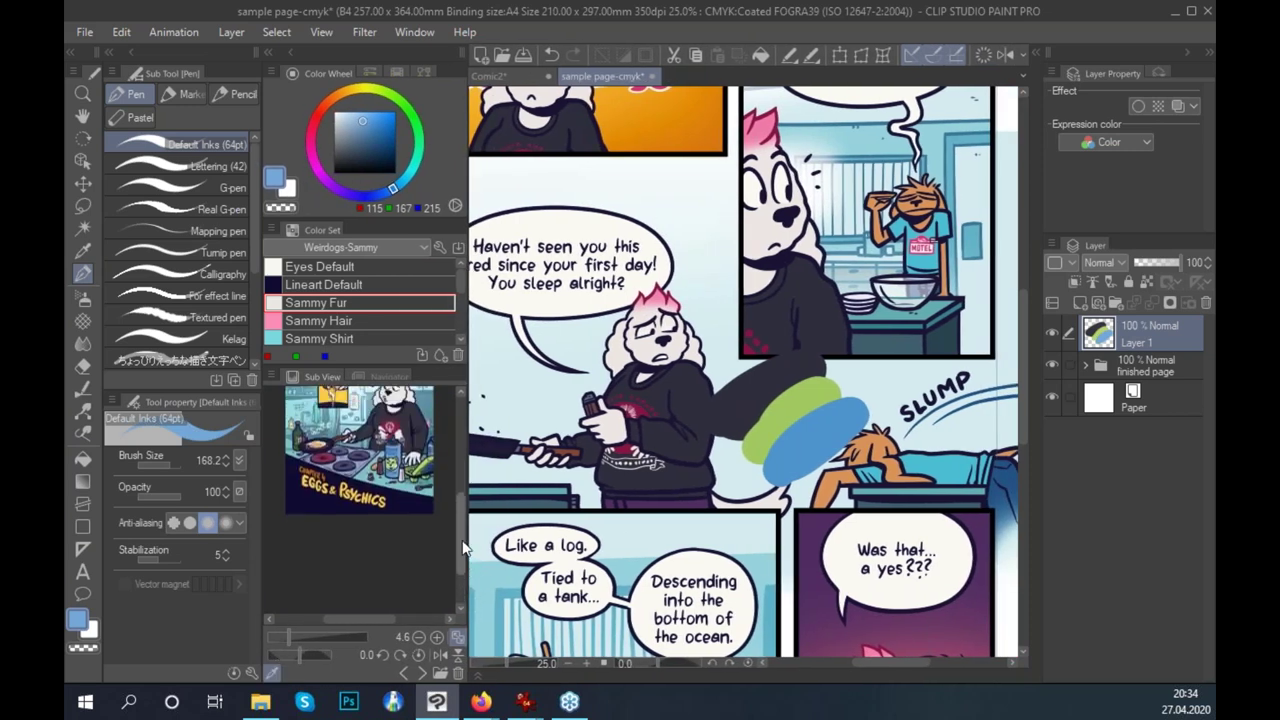
drag(729, 486, 770, 509)
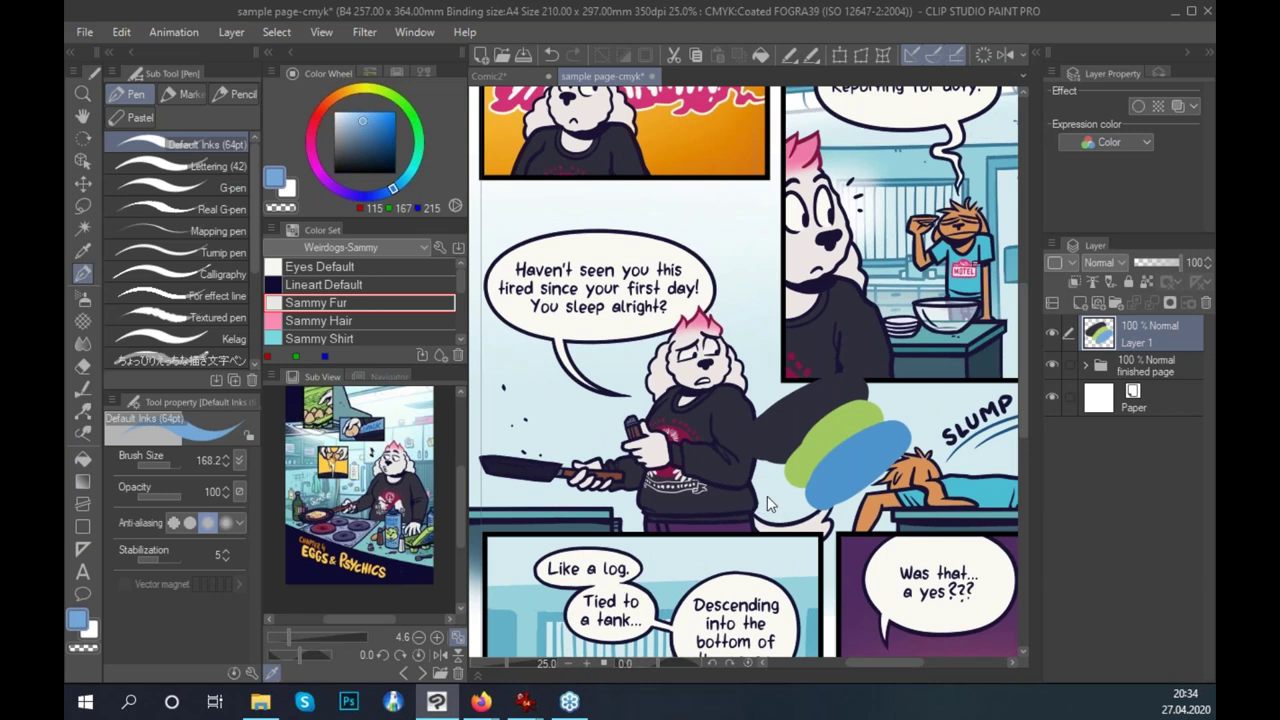
scroll(762, 494, down, 2)
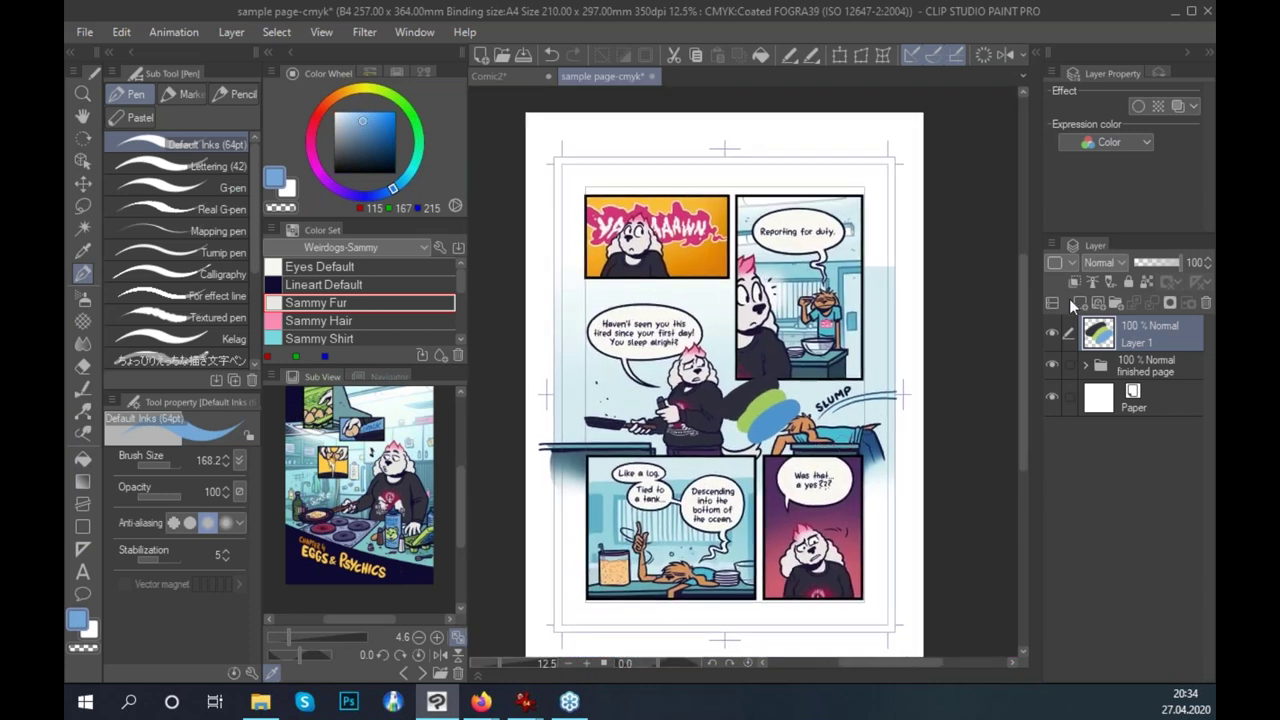
Close the sample page-cmyk and Comic2 documents without saving them.
click(652, 76)
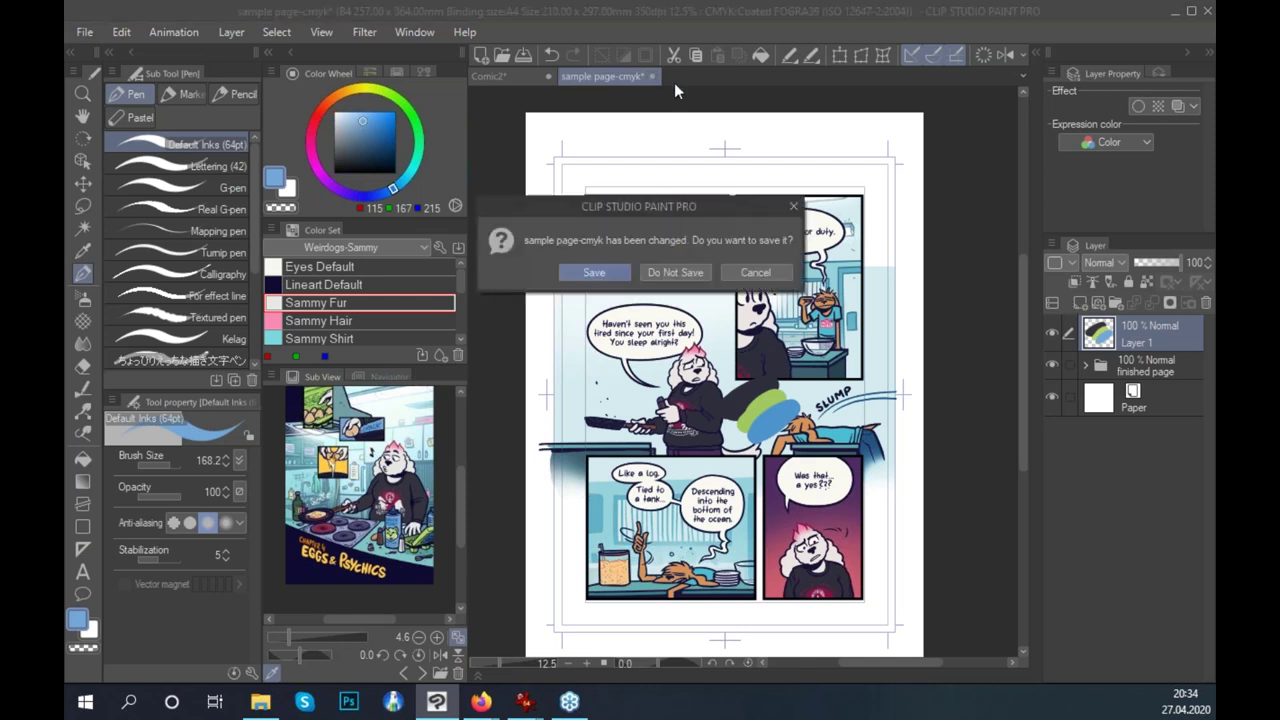
click(688, 274)
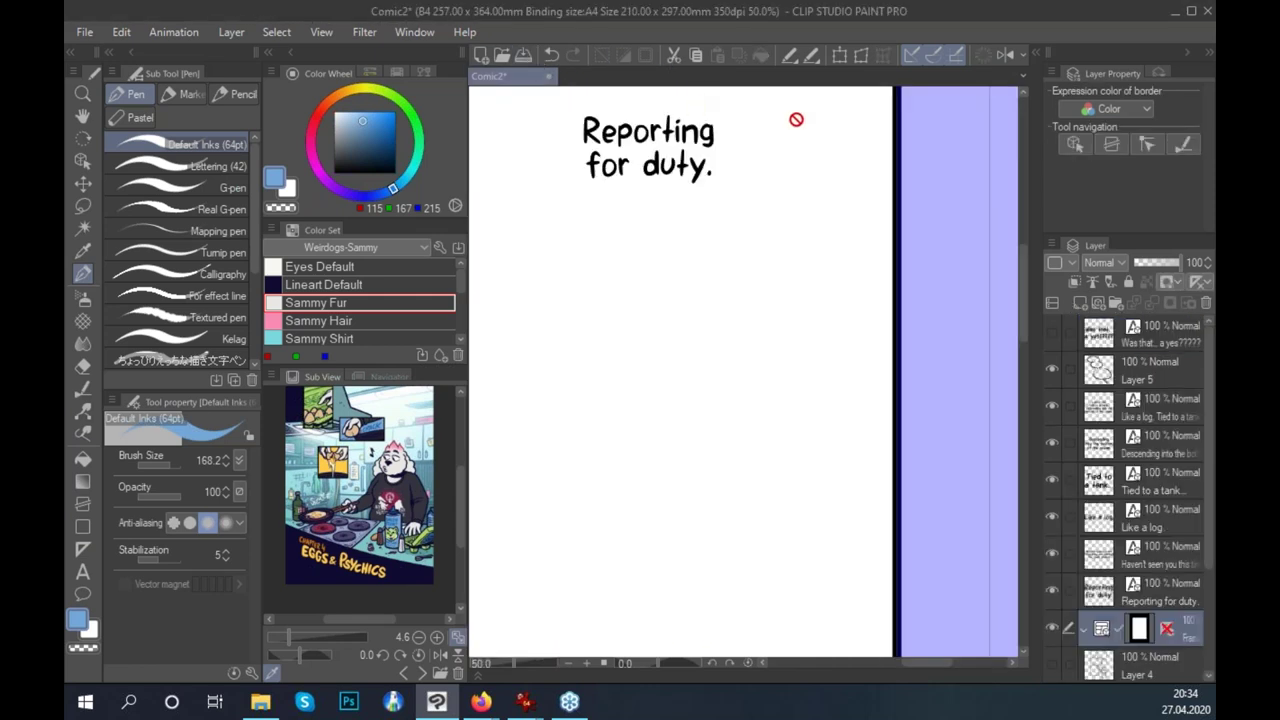
key(ctrl+minus)
drag(1205, 546, 1206, 625)
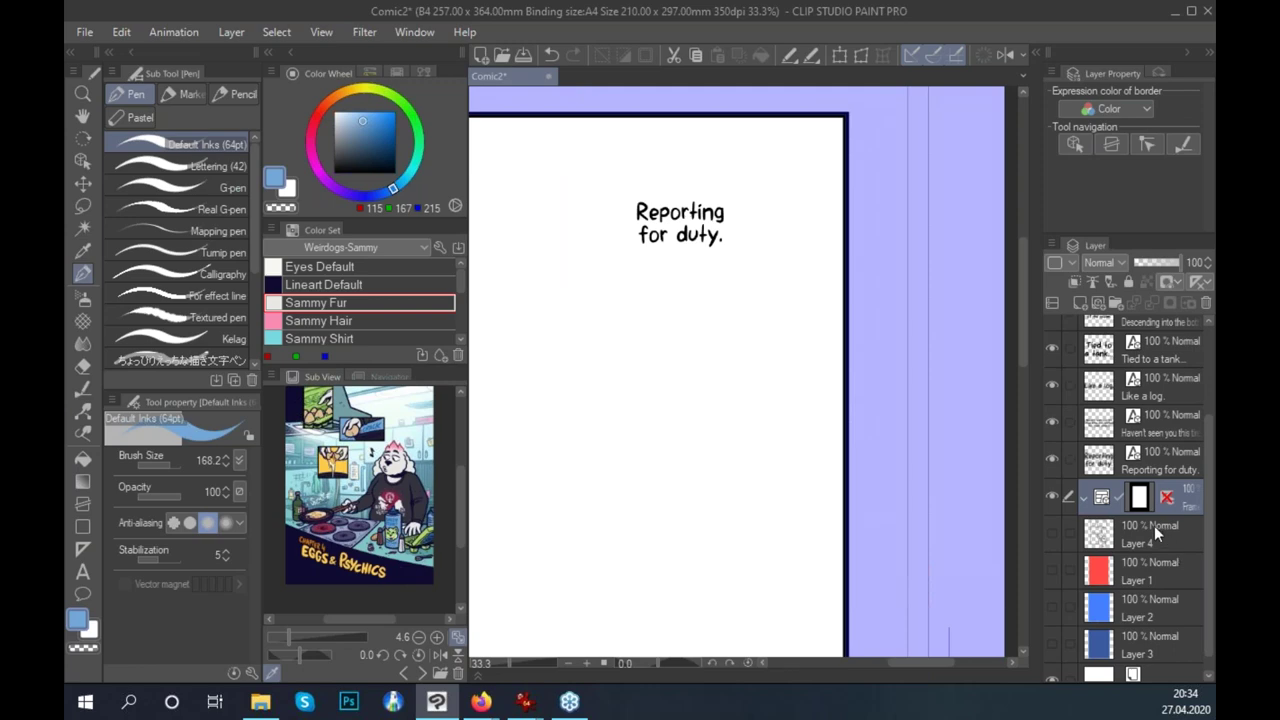
click(549, 76)
click(660, 268)
Open sample page.clip from the webinar folder, hide its text layers and show the finished page folder.
click(503, 54)
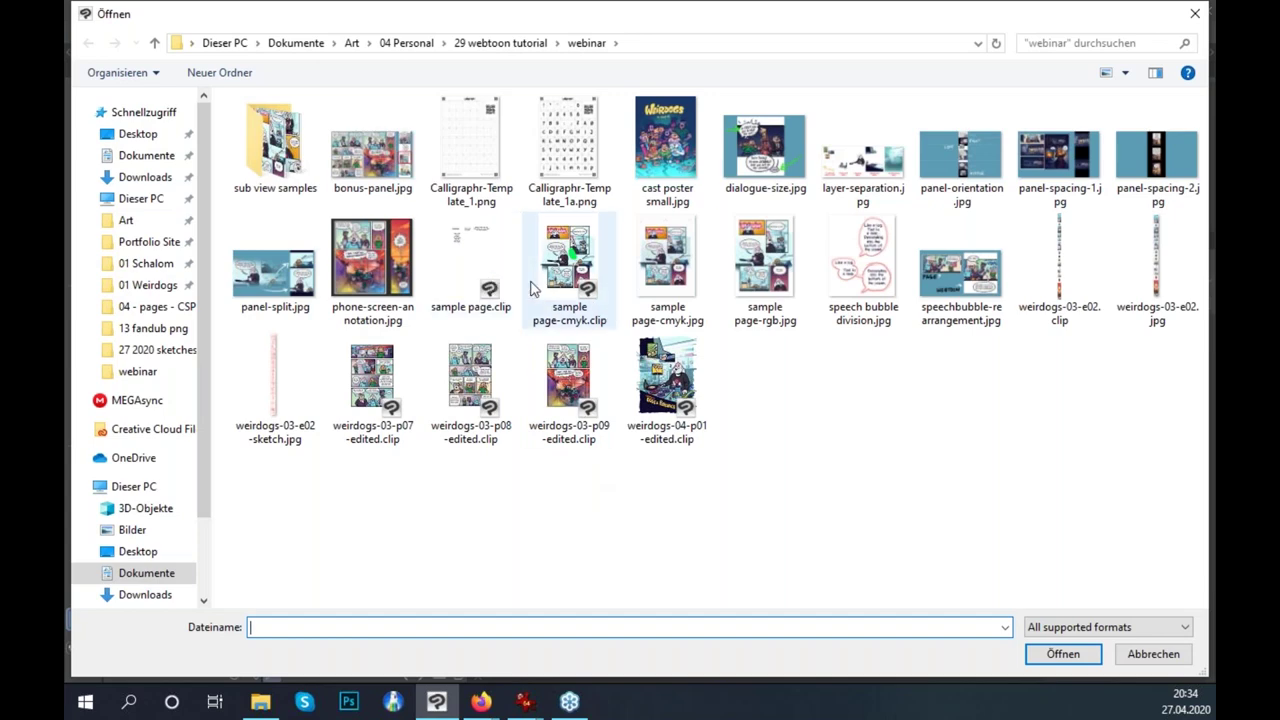
double_click(484, 270)
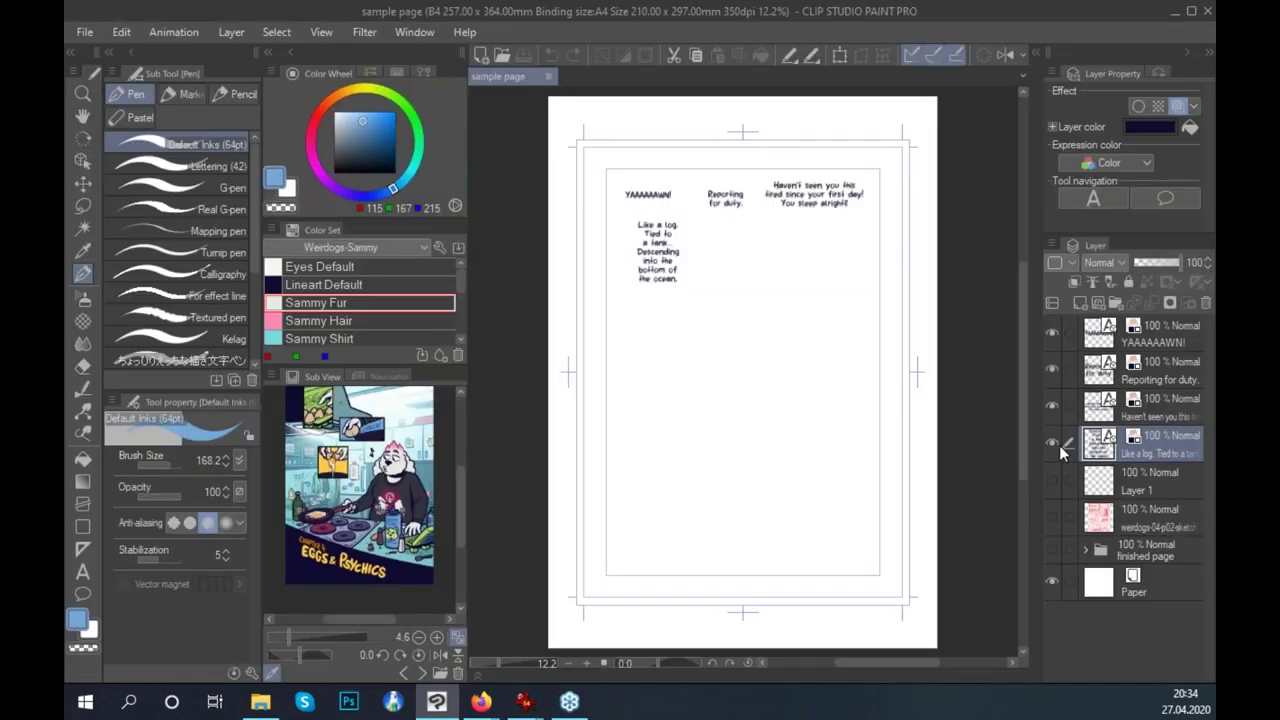
click(1052, 549)
click(1145, 551)
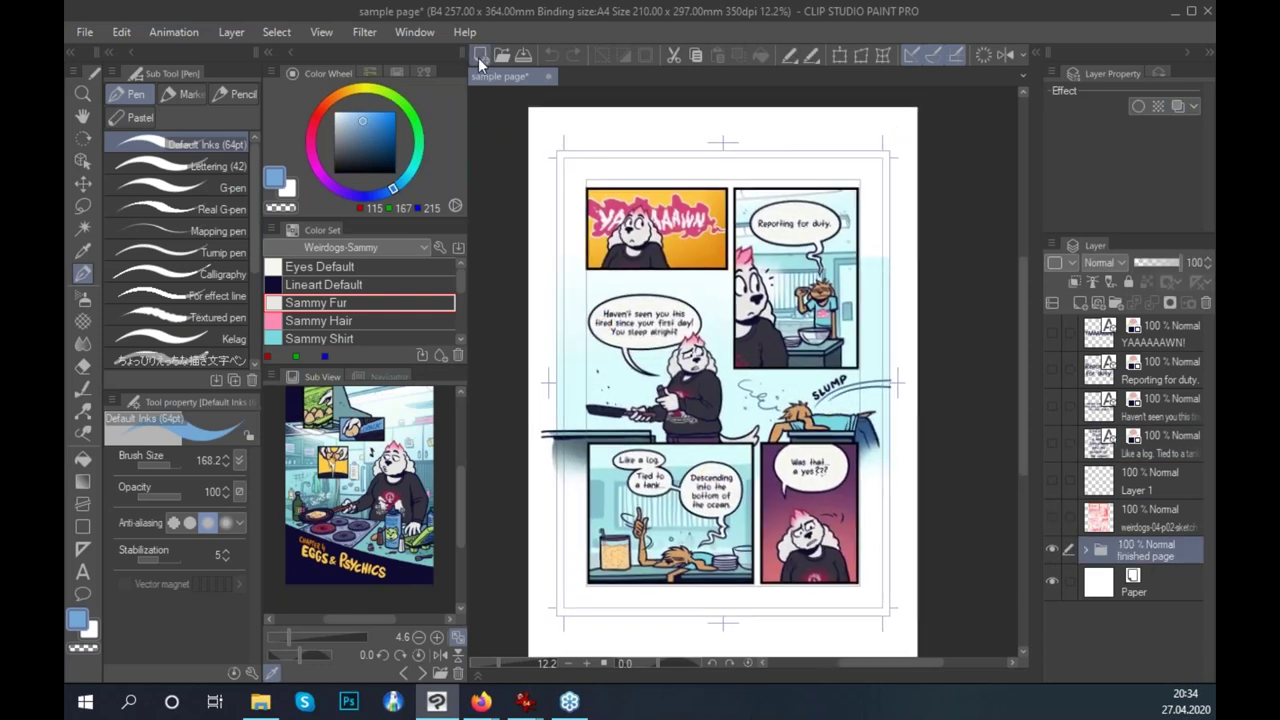
click(480, 55)
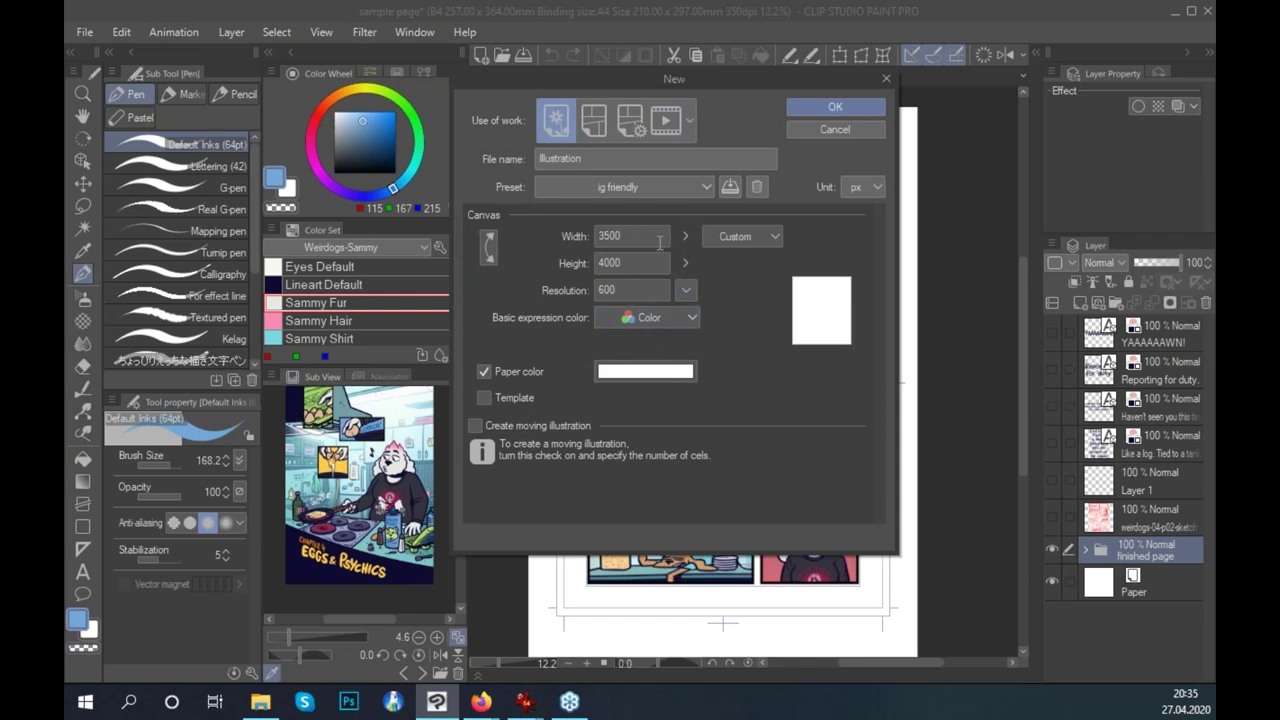
drag(640, 237, 581, 237)
click(838, 130)
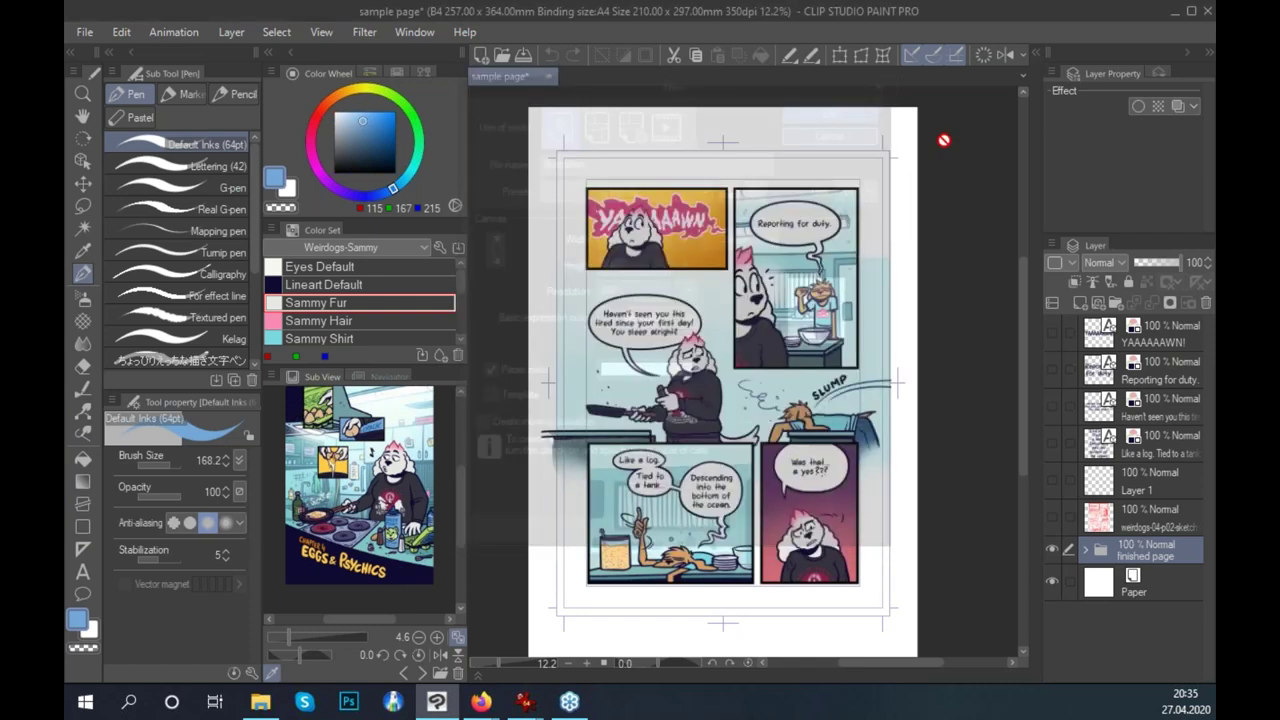
Hide the finished page folder, add a new layer, and set the Default Inks pen to black with brush size 32.3.
click(1052, 549)
click(1080, 303)
key(b)
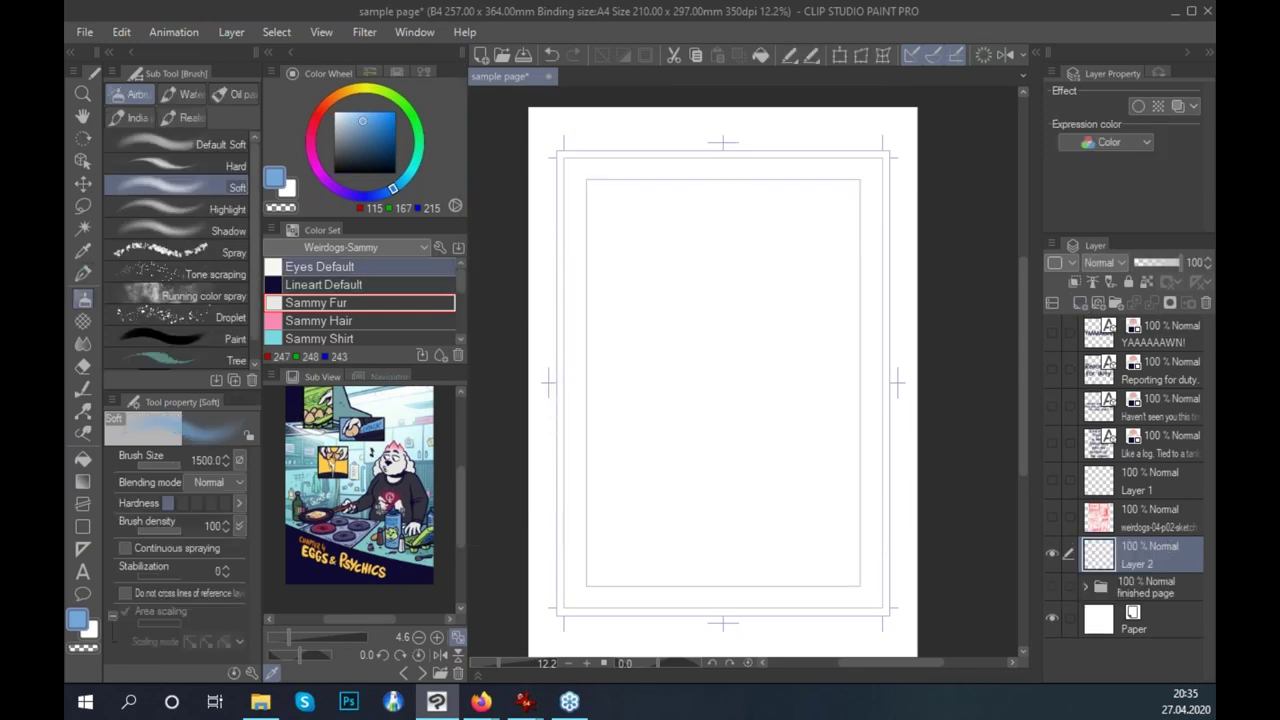
key(p)
key(b)
key(p)
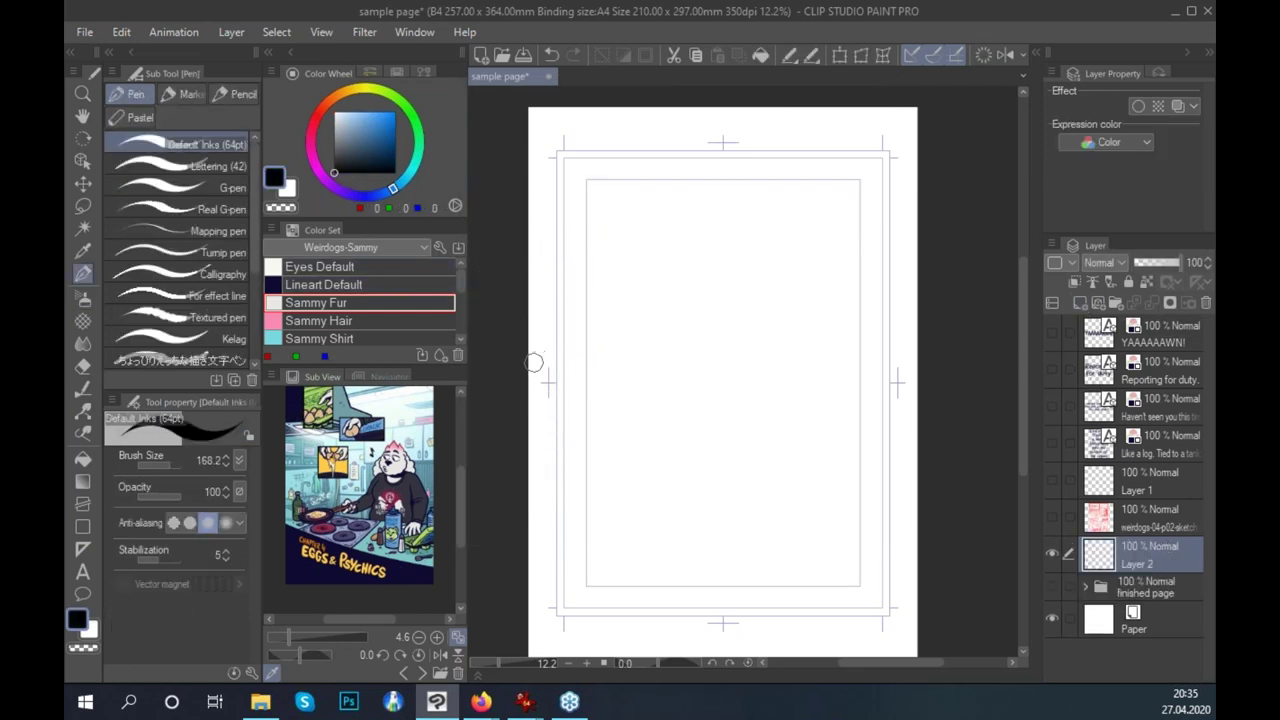
drag(164, 466, 158, 467)
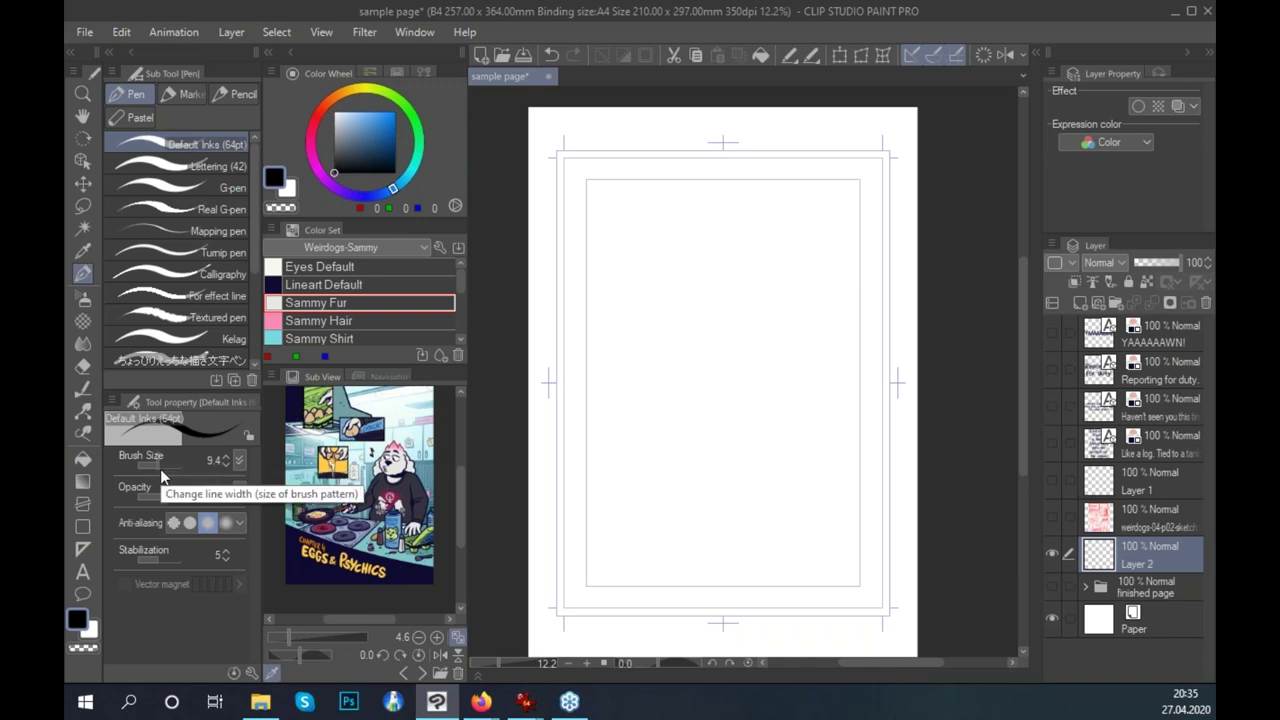
drag(159, 463, 167, 460)
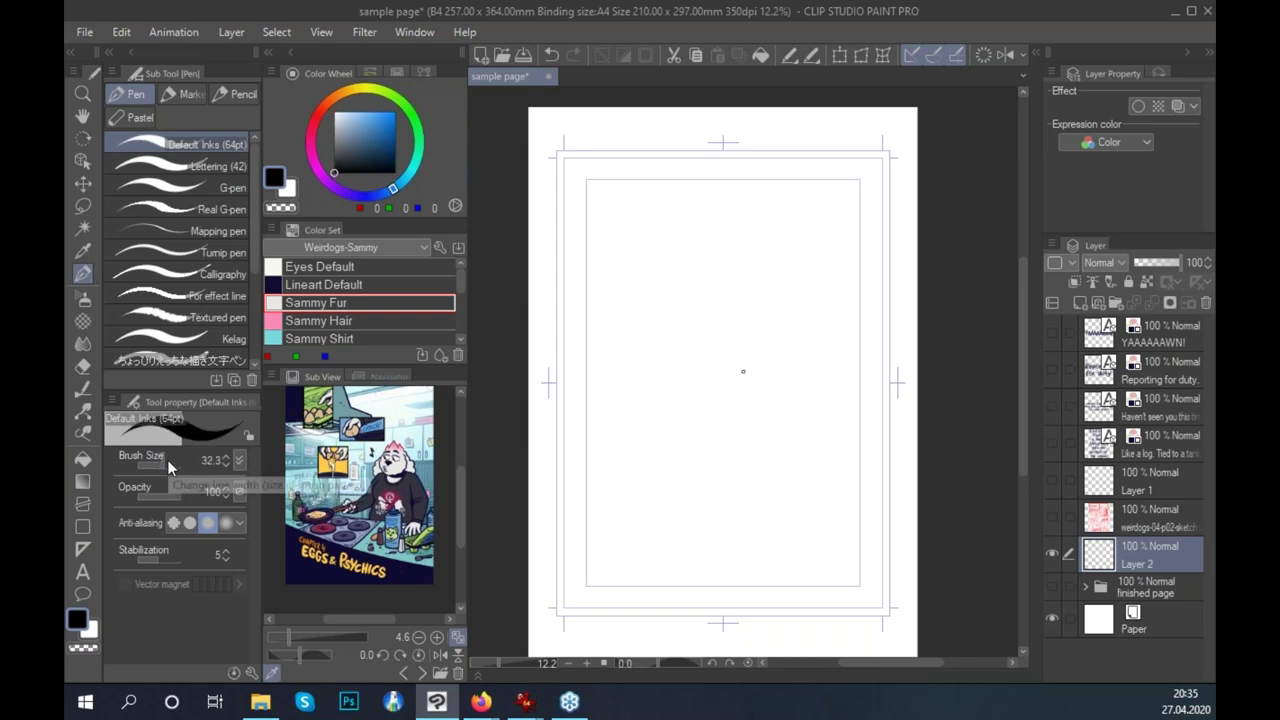
Handwrite the webtoon panel size "800 x1280 px" on the new layer, and hide that layer.
mouse_move(662, 254)
mouse_down()
mouse_move(663, 297)
mouse_move(659, 265)
mouse_move(690, 257)
mouse_up()
mouse_move(728, 252)
mouse_down()
mouse_move(712, 264)
mouse_move(730, 250)
mouse_up()
drag(599, 358, 624, 392)
mouse_move(625, 354)
mouse_down()
mouse_move(646, 380)
mouse_move(665, 342)
mouse_move(684, 392)
mouse_up()
mouse_move(706, 346)
mouse_down()
mouse_move(690, 368)
mouse_move(704, 344)
mouse_move(728, 346)
mouse_move(770, 380)
mouse_up()
mouse_move(790, 367)
mouse_down()
mouse_move(808, 382)
mouse_move(792, 386)
mouse_up()
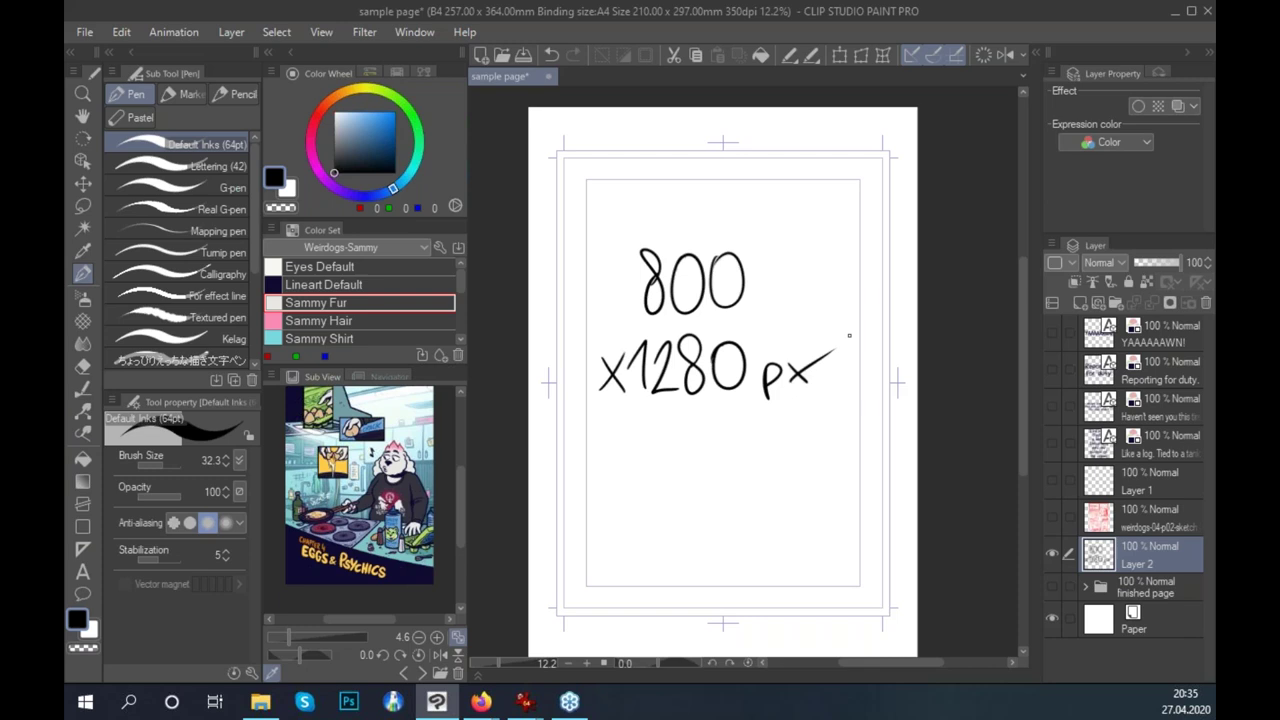
click(1050, 552)
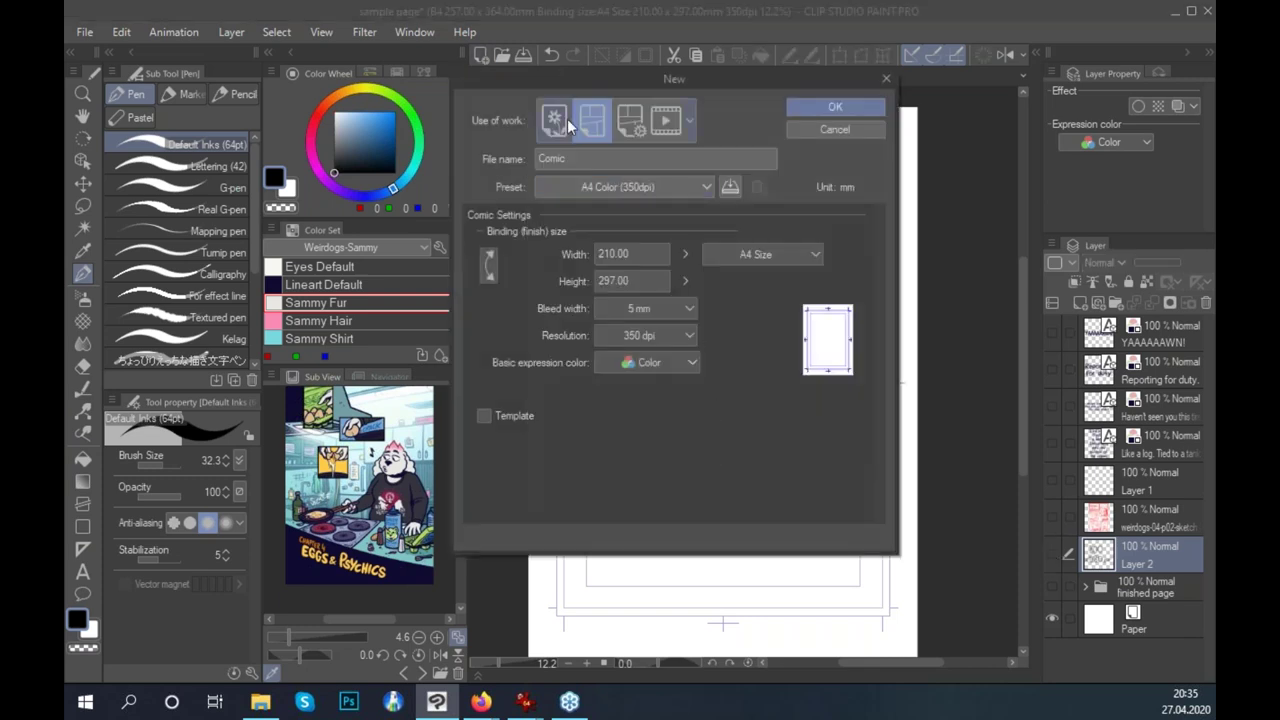
Create a new illustration canvas 2400 px wide and 50000 px high at 600 dpi in color.
click(560, 125)
double_click(640, 263)
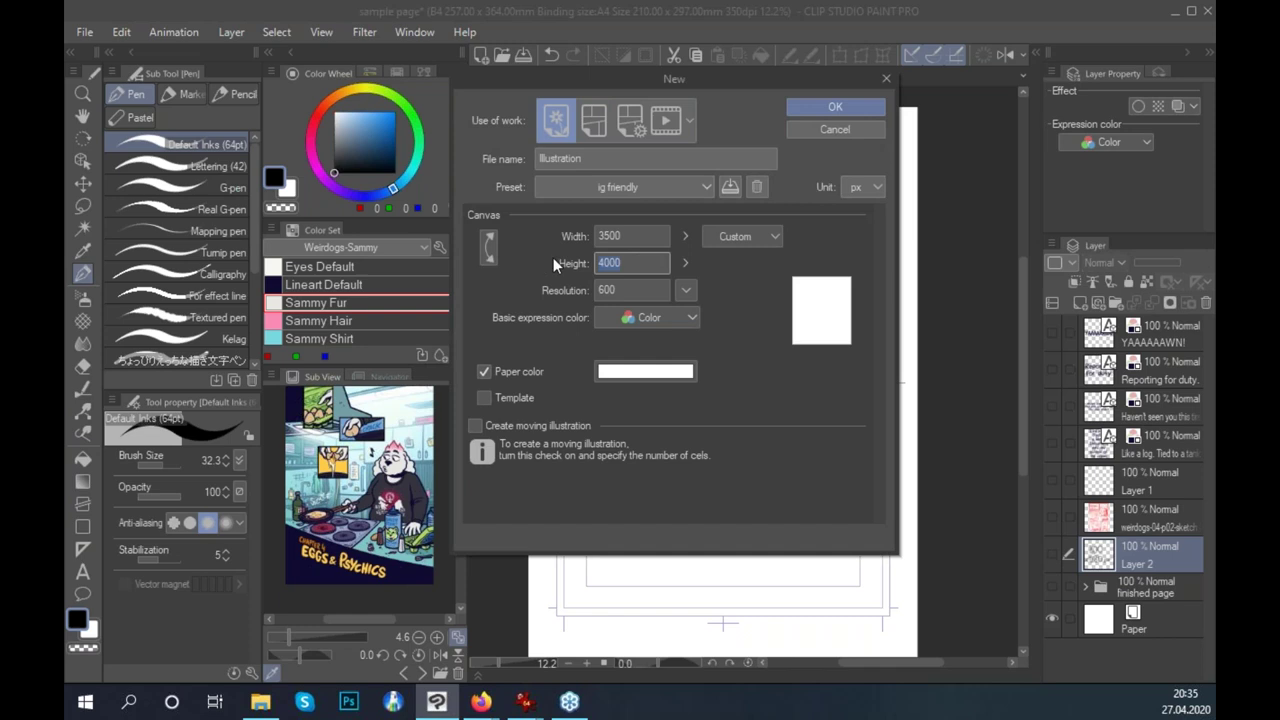
text(50000)
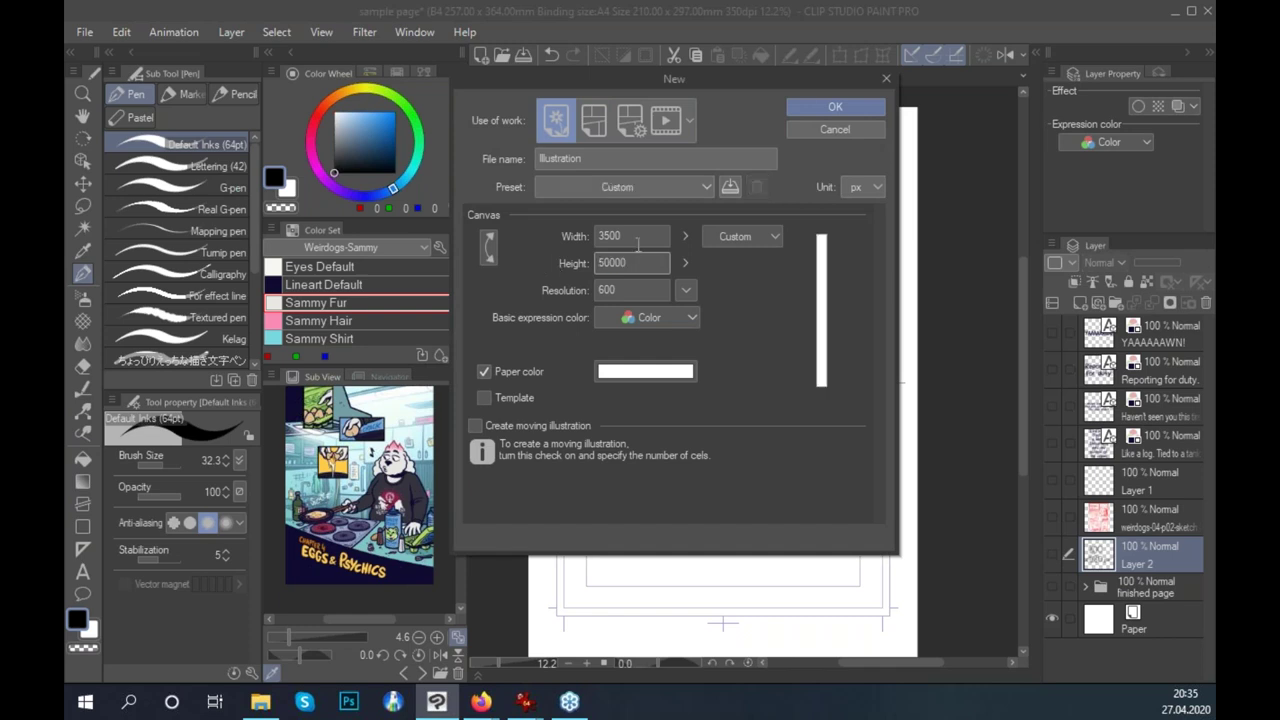
key(shift+Tab)
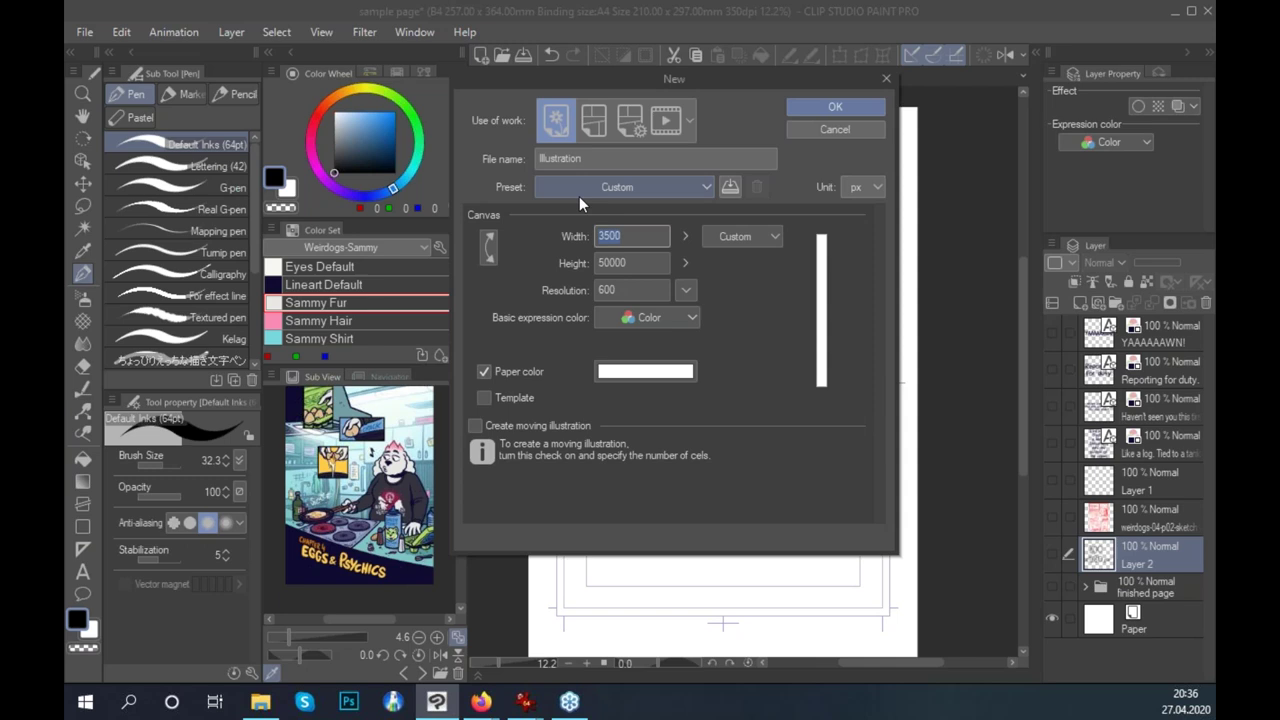
text(2400)
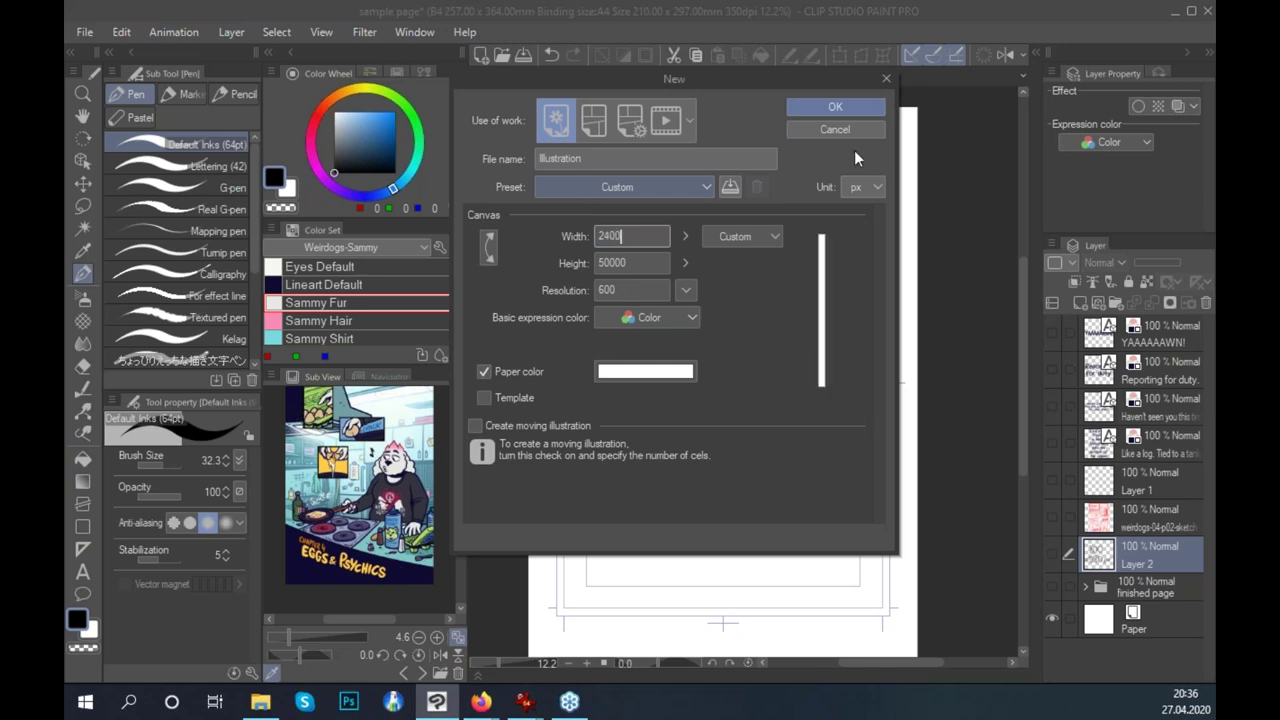
click(830, 106)
scroll(794, 334, up, 5)
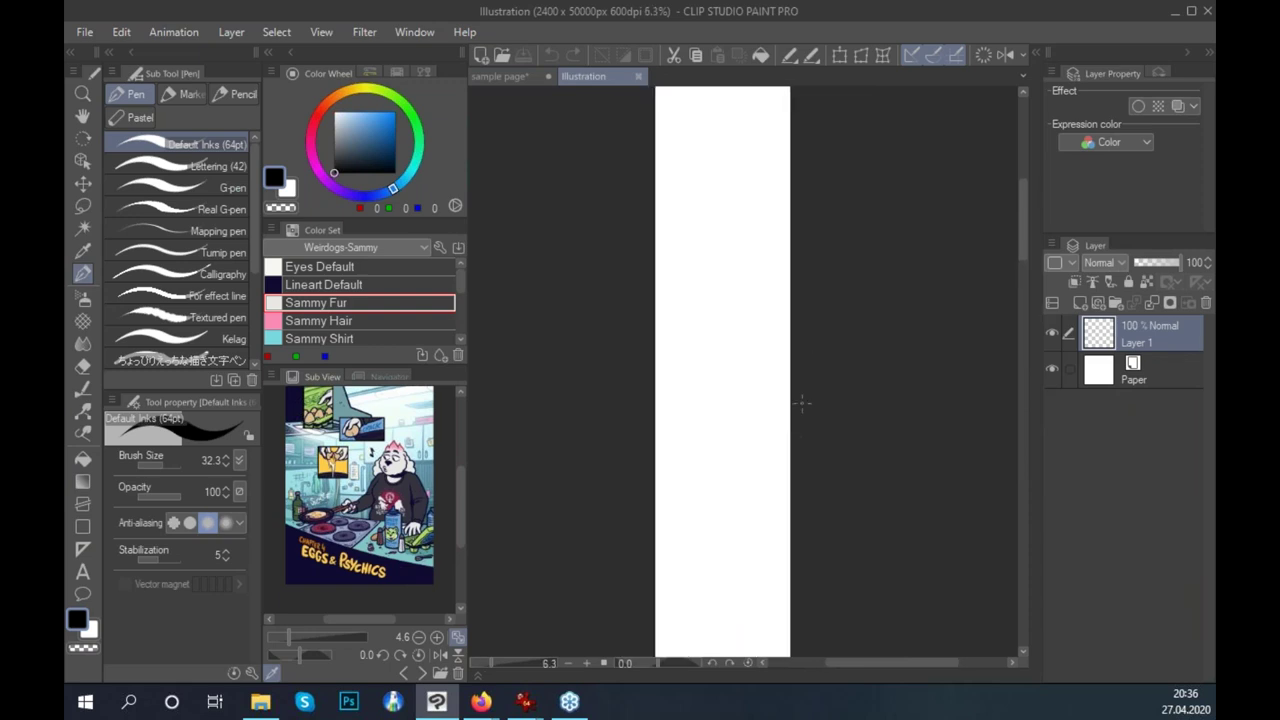
scroll(762, 373, up, 2)
mouse_move(810, 339)
mouse_down()
mouse_move(849, 414)
mouse_move(860, 397)
mouse_move(851, 470)
mouse_move(820, 384)
mouse_move(830, 493)
mouse_up()
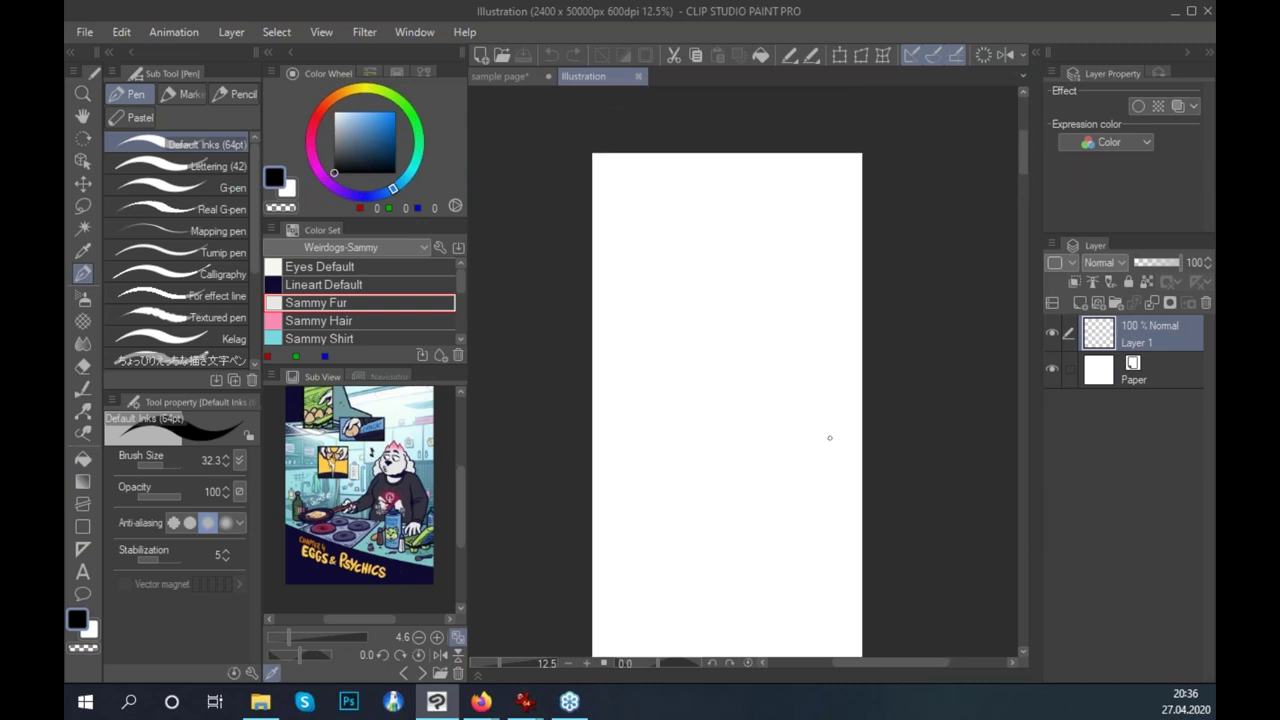
scroll(790, 460, down, 1)
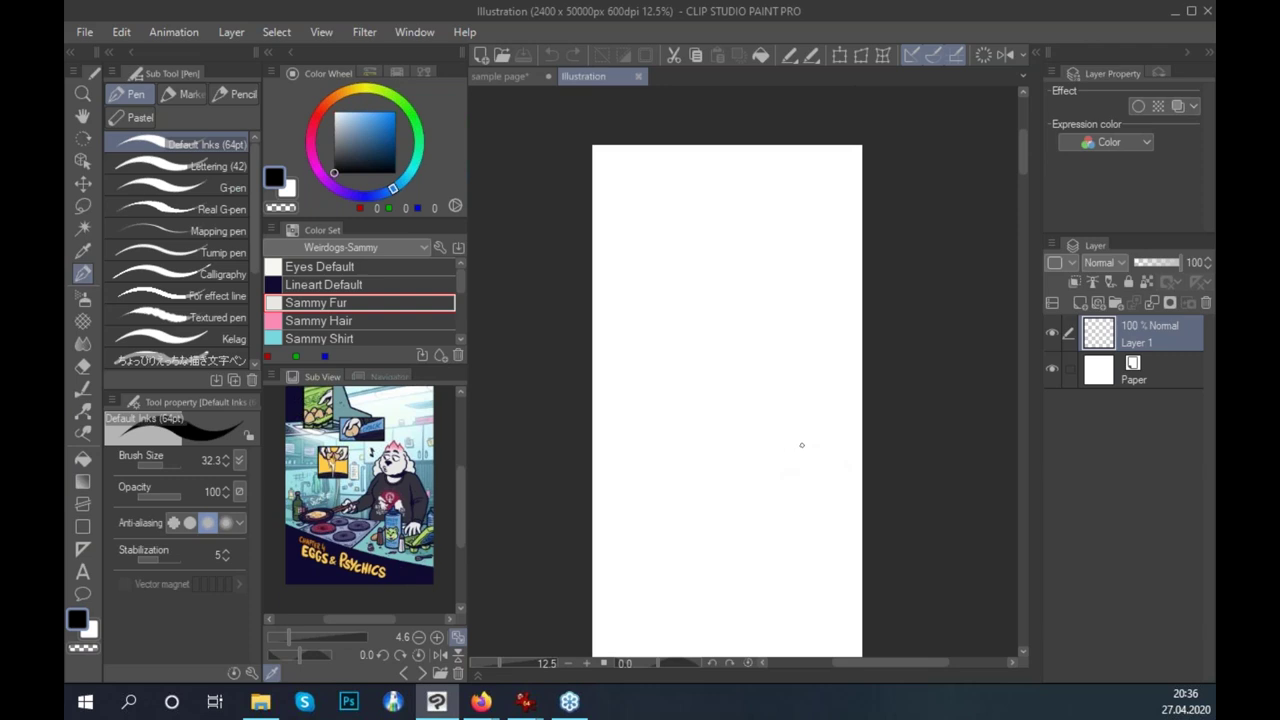
scroll(1026, 170, down, 3)
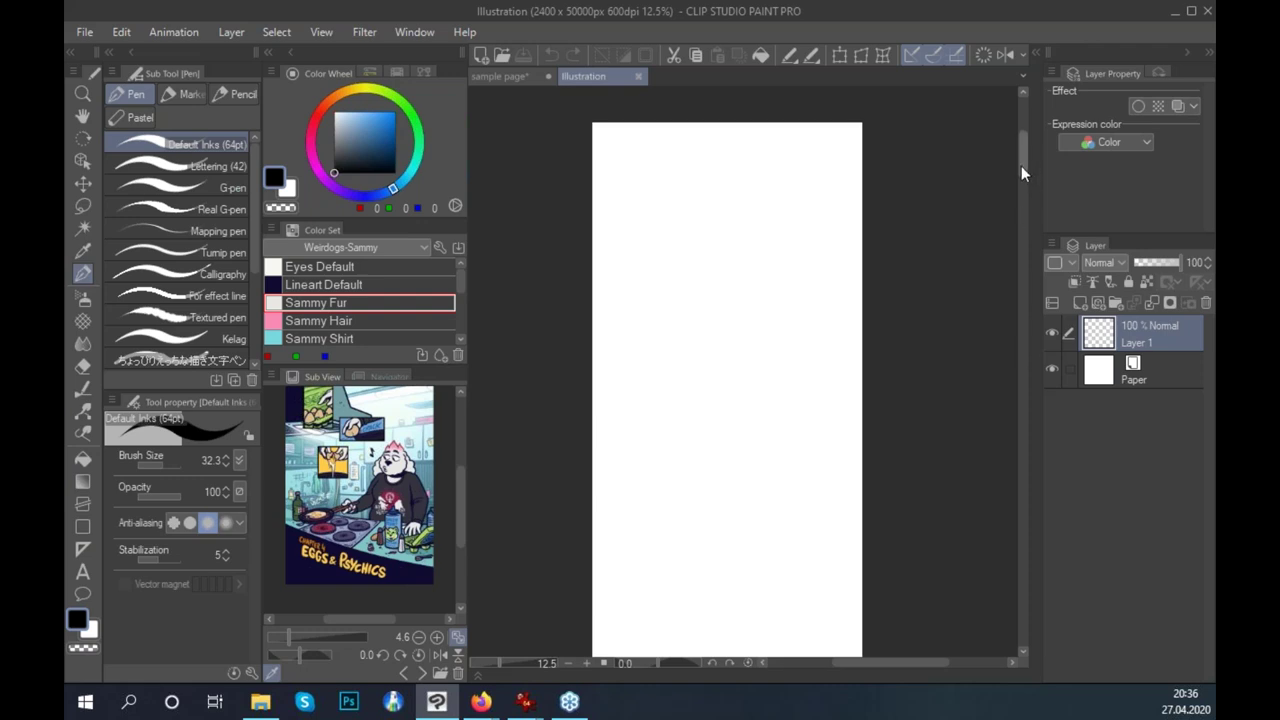
scroll(926, 292, up, 3)
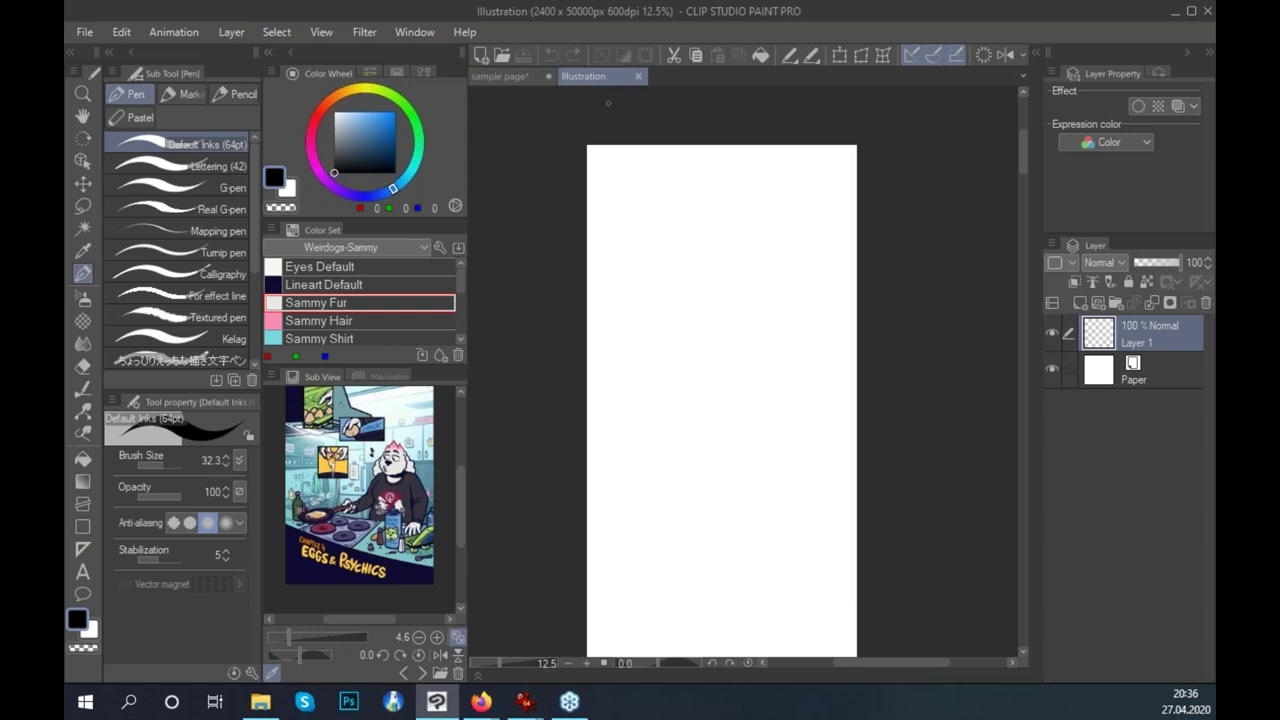
On the sample page, show and expand the finished page folder, and select the first panel's frame folder with the Object tool.
click(527, 79)
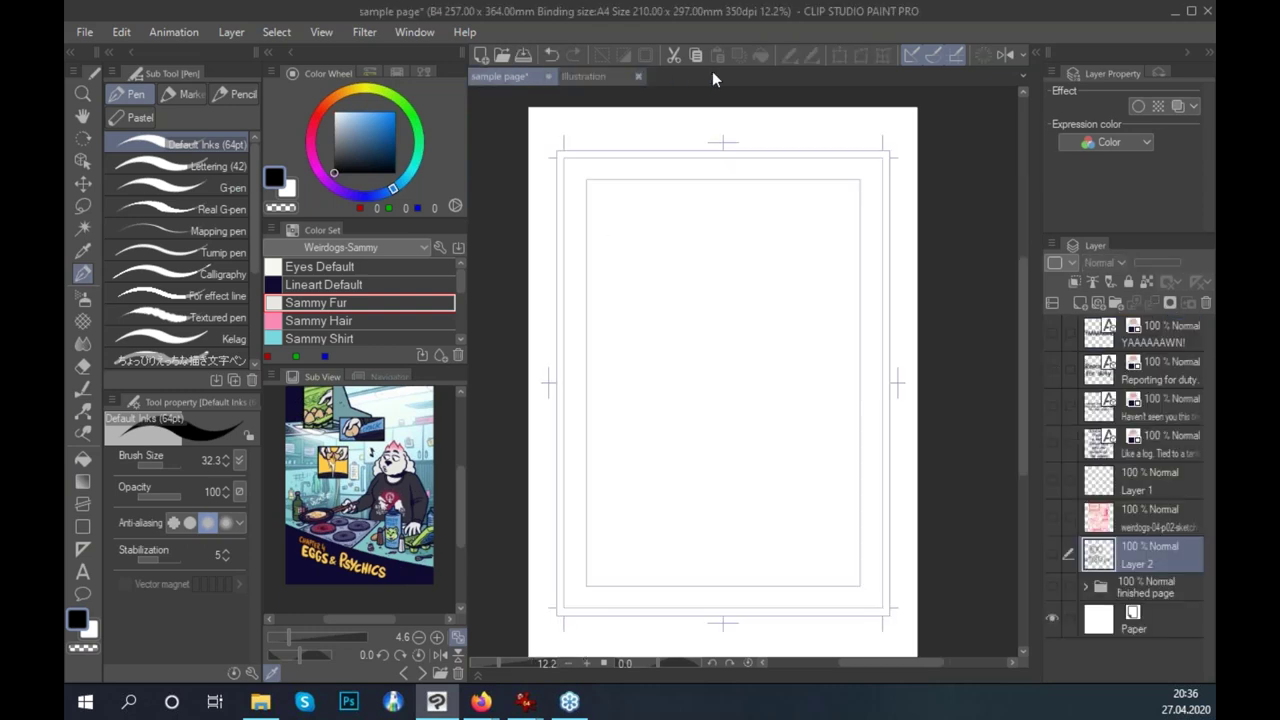
click(1053, 589)
click(1086, 587)
scroll(1195, 450, down, 4)
click(1195, 455)
drag(890, 489, 850, 468)
click(83, 160)
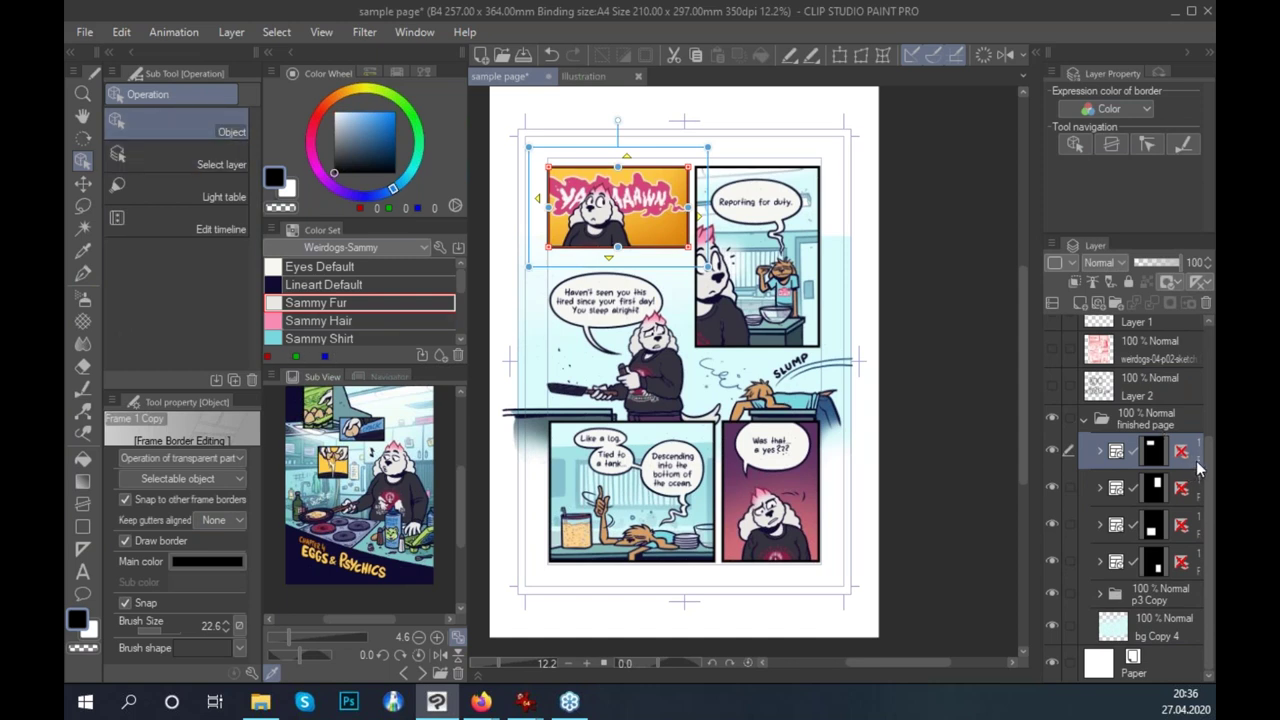
Paste the first panel's frame folder into the long illustration canvas and scale it to 193% so it fills the canvas width.
click(600, 79)
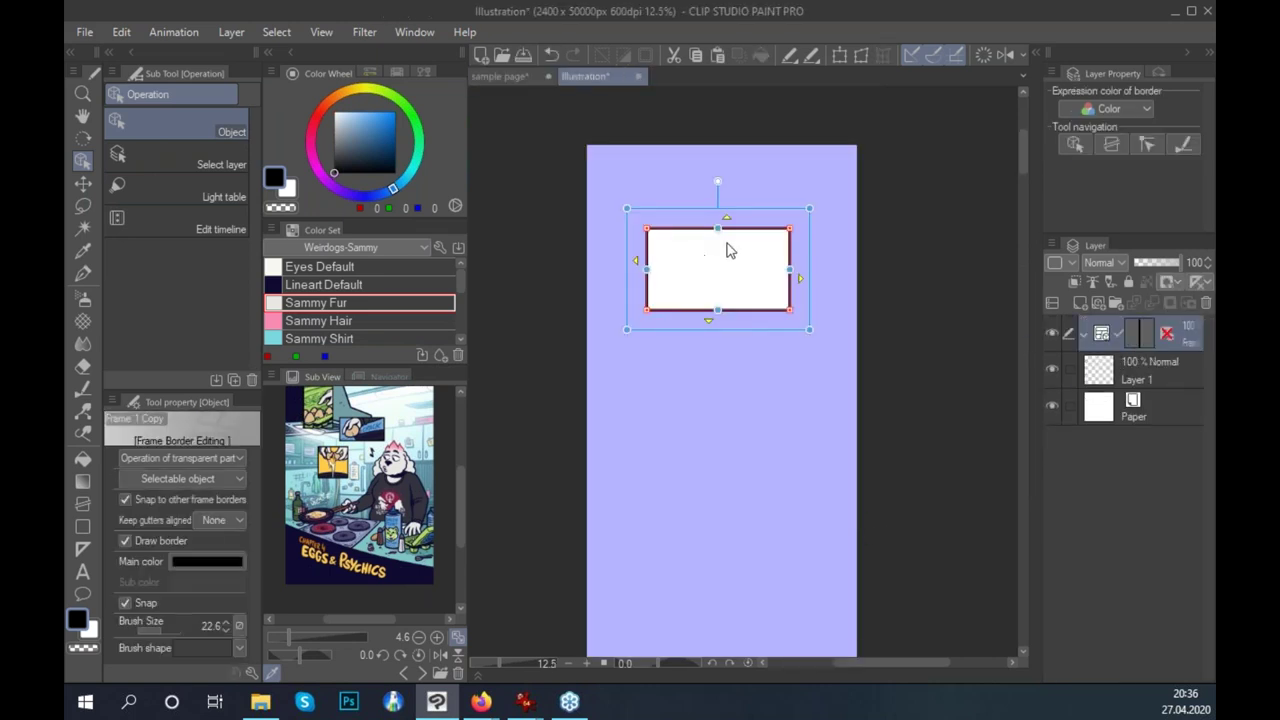
key(ctrl+z)
click(522, 80)
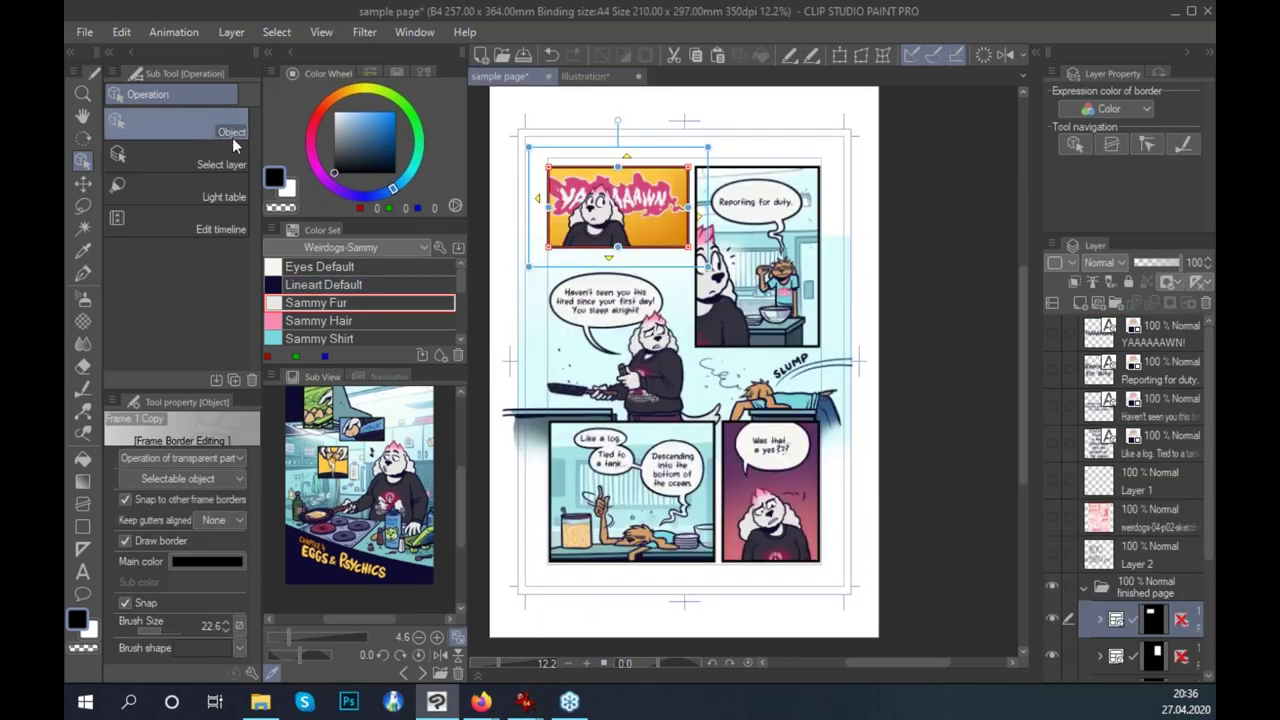
click(82, 183)
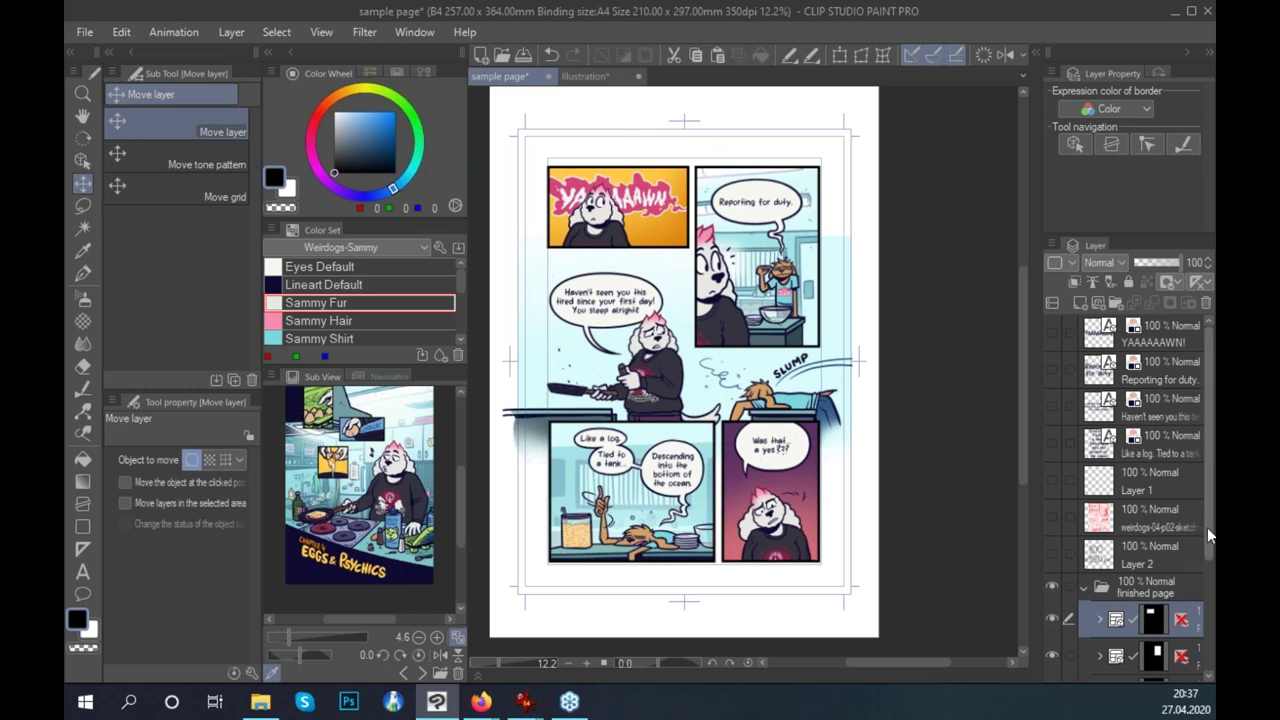
scroll(1207, 527, down, 4)
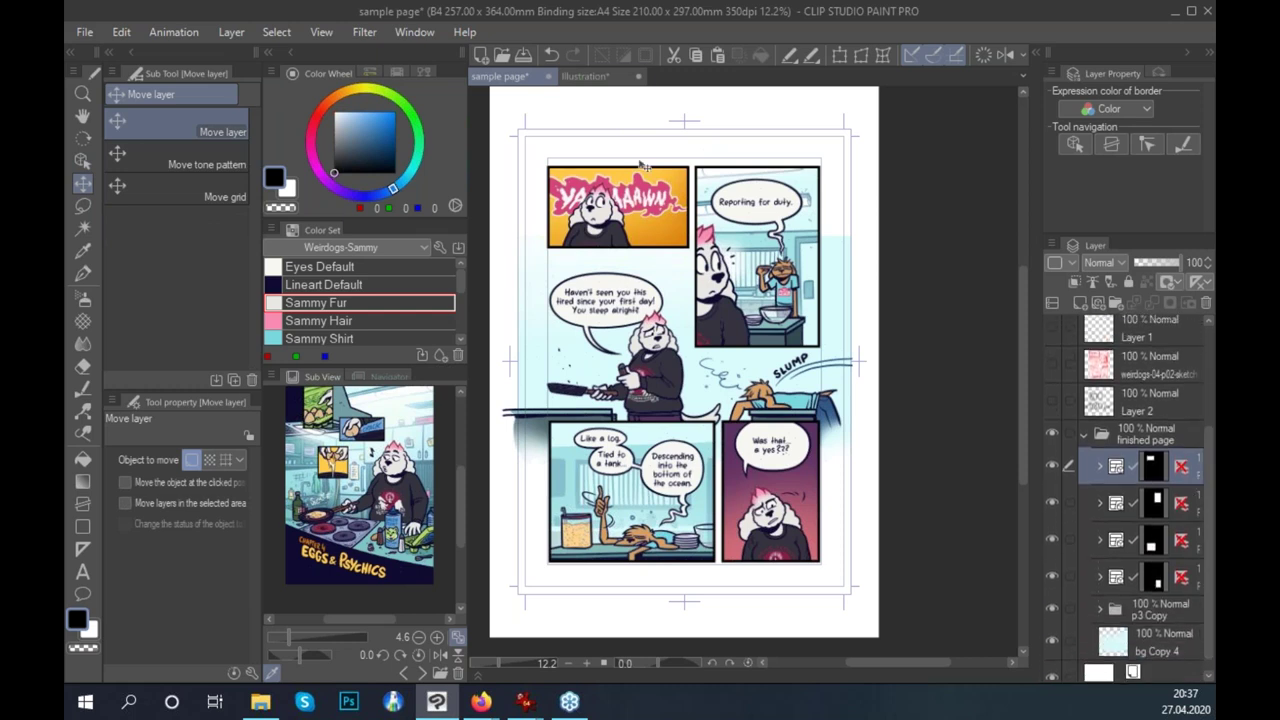
click(584, 76)
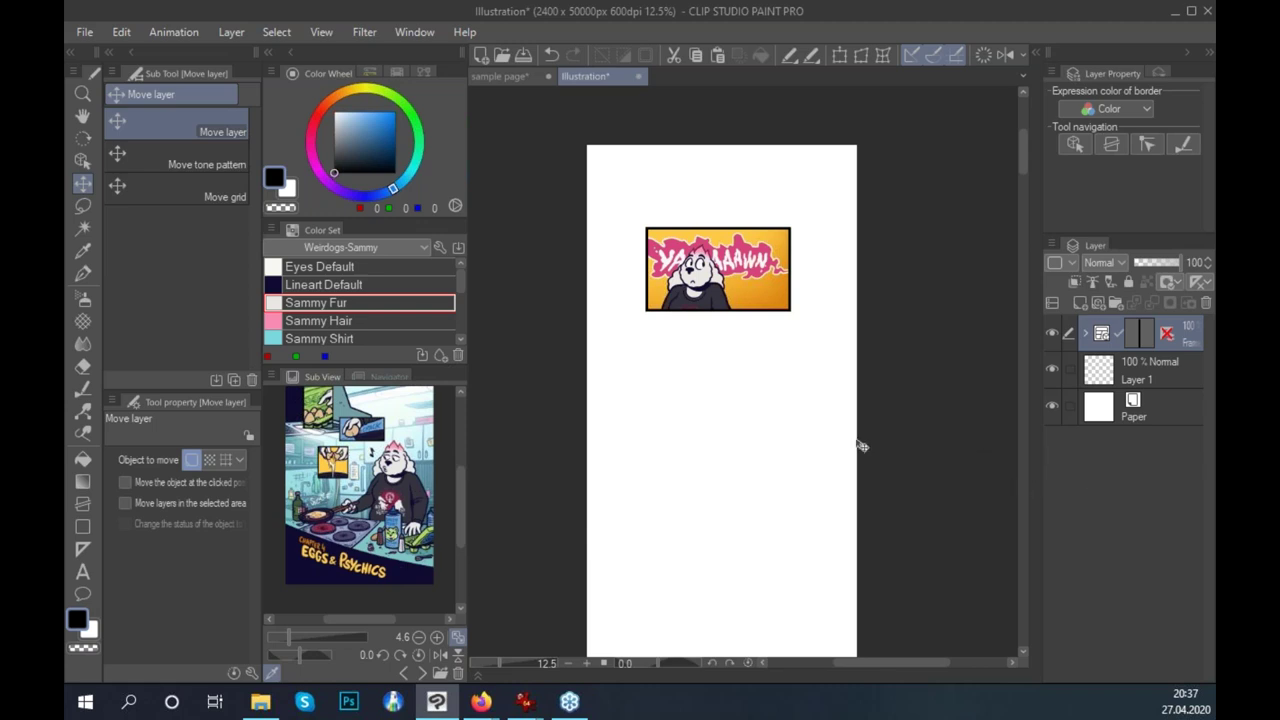
key(ctrl+t)
drag(857, 366, 963, 466)
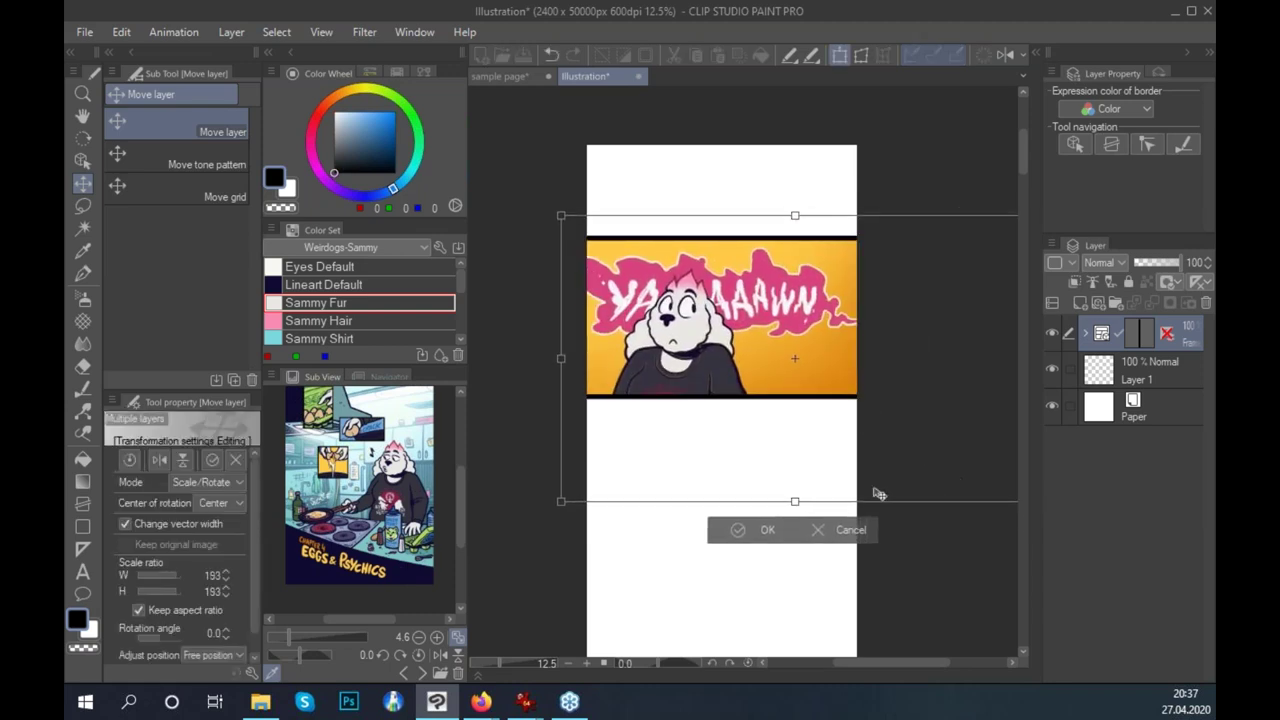
Copy the sample page's second panel frame folder into the illustration canvas and place it below the first panel.
click(505, 77)
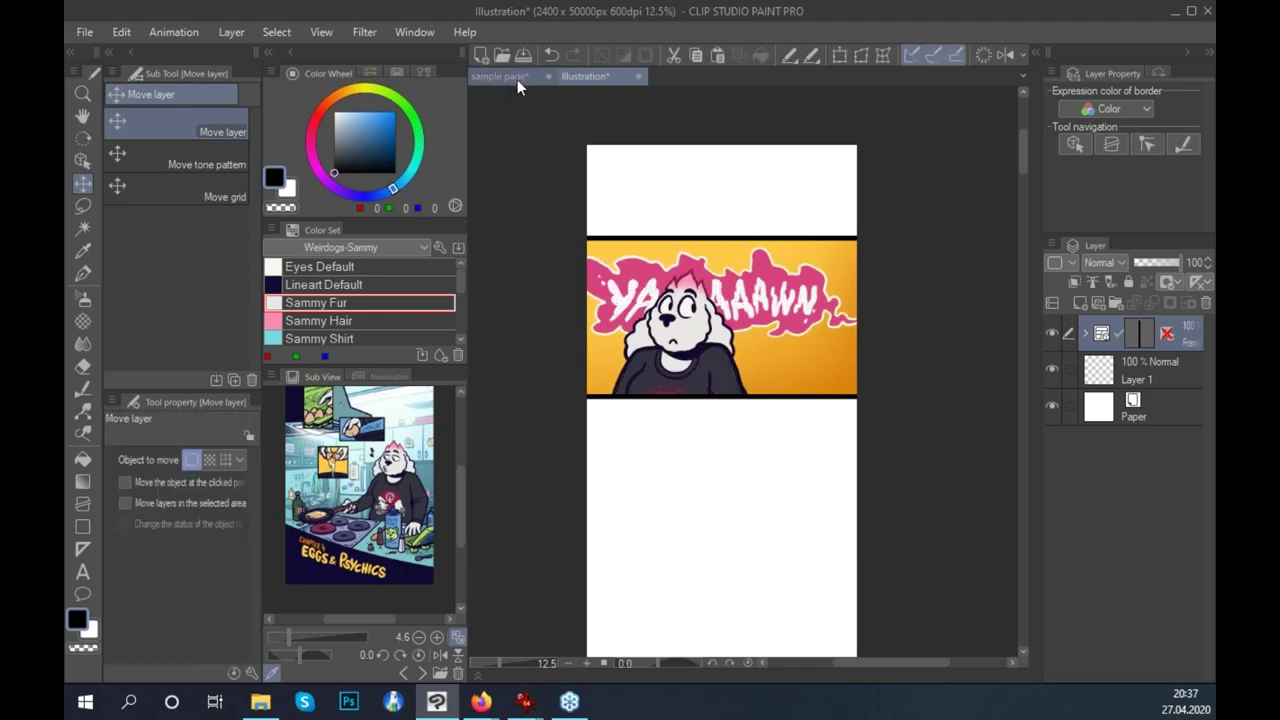
scroll(1207, 585, down, 2)
scroll(1200, 561, down, 1)
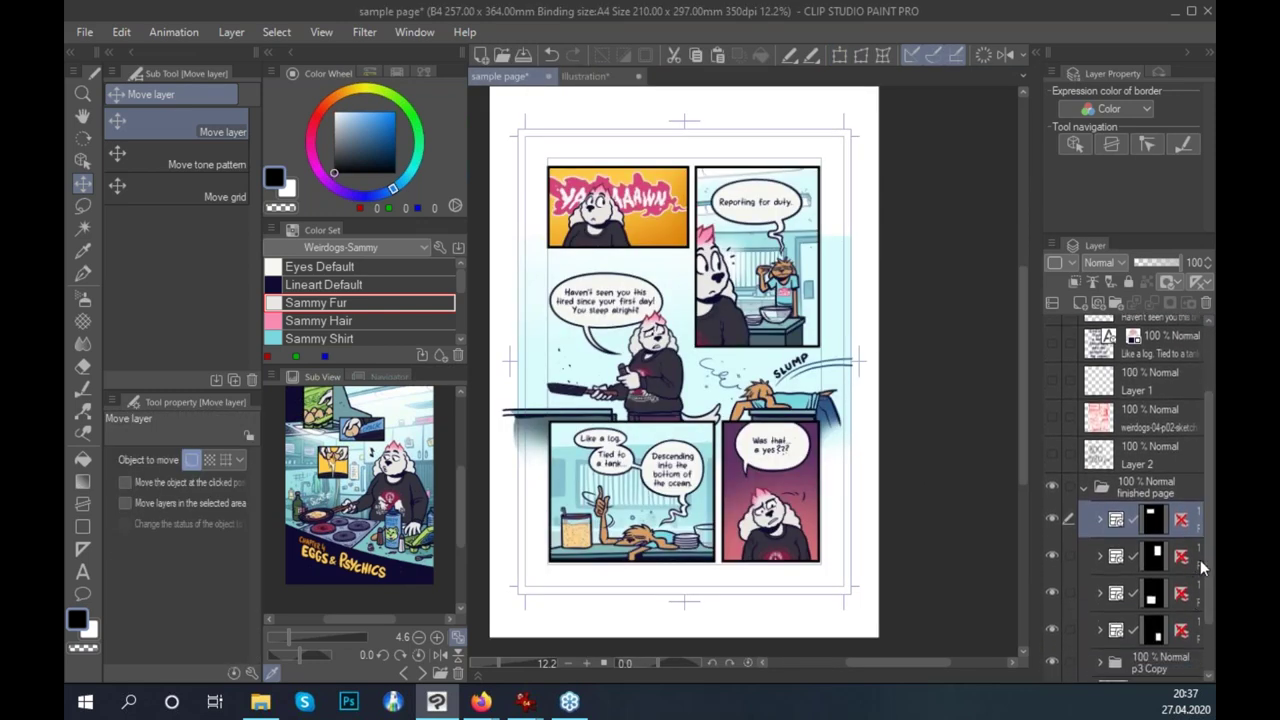
click(585, 76)
key(ctrl+v)
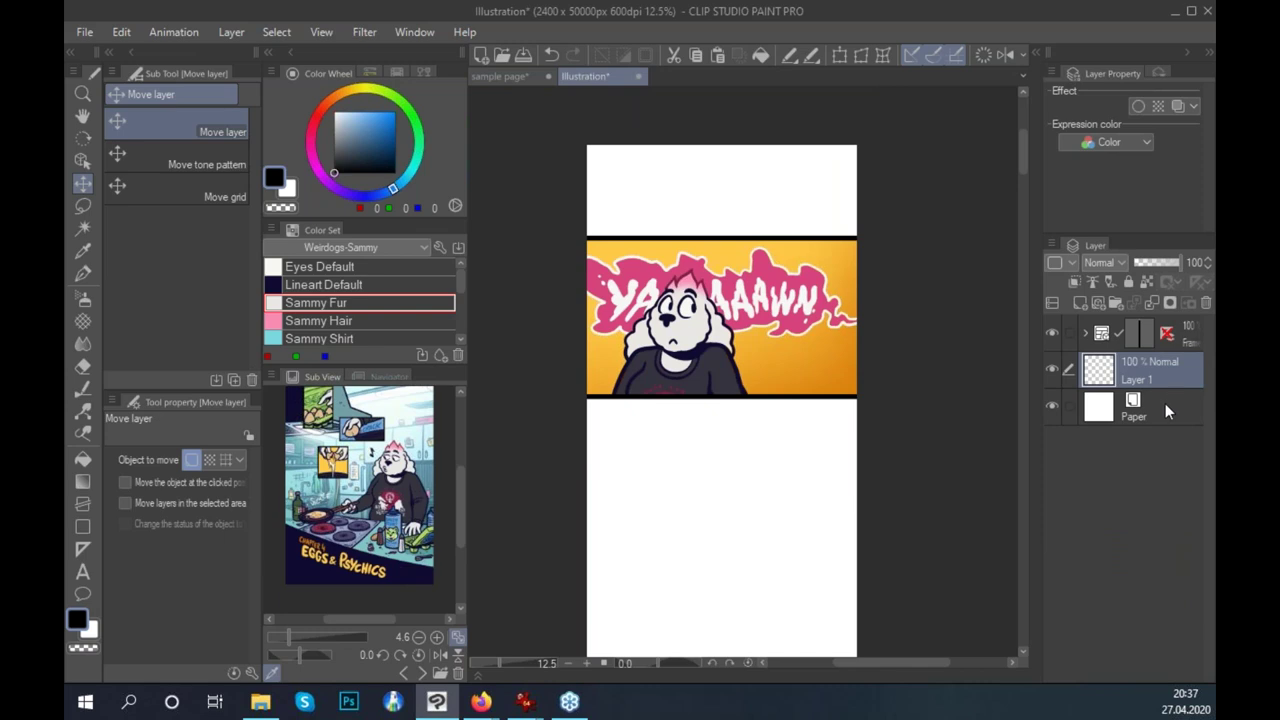
drag(832, 505, 803, 271)
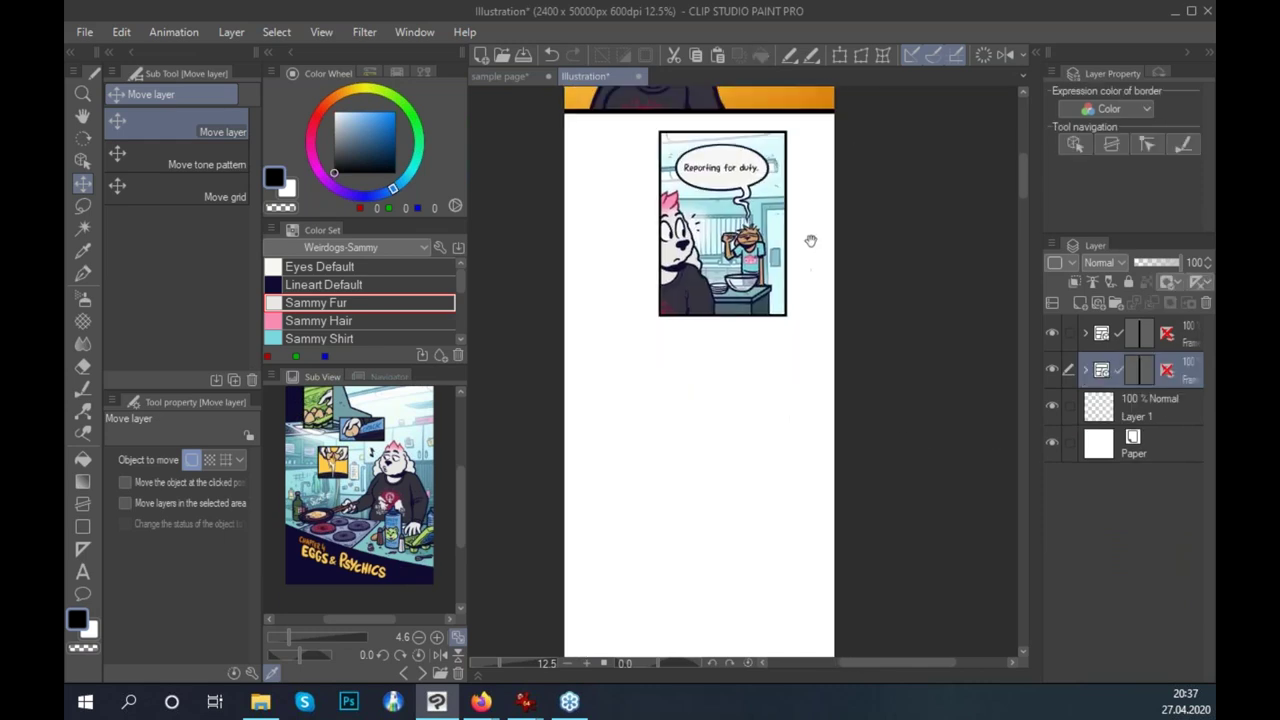
Scale the "Reporting for duty." panel to 168% and position it with a wide gap below the first panel.
key(ctrl+t)
drag(835, 414, 929, 409)
key(Return)
key(ctrl+t)
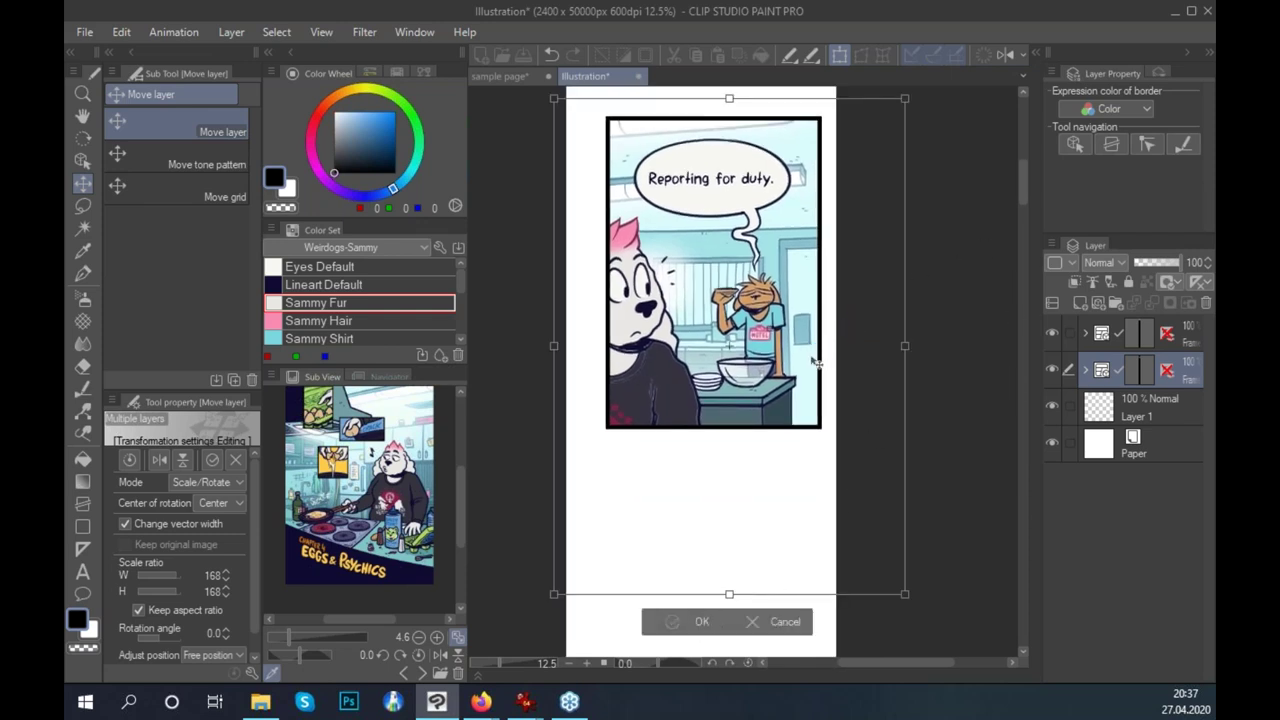
key(Return)
drag(816, 321, 834, 450)
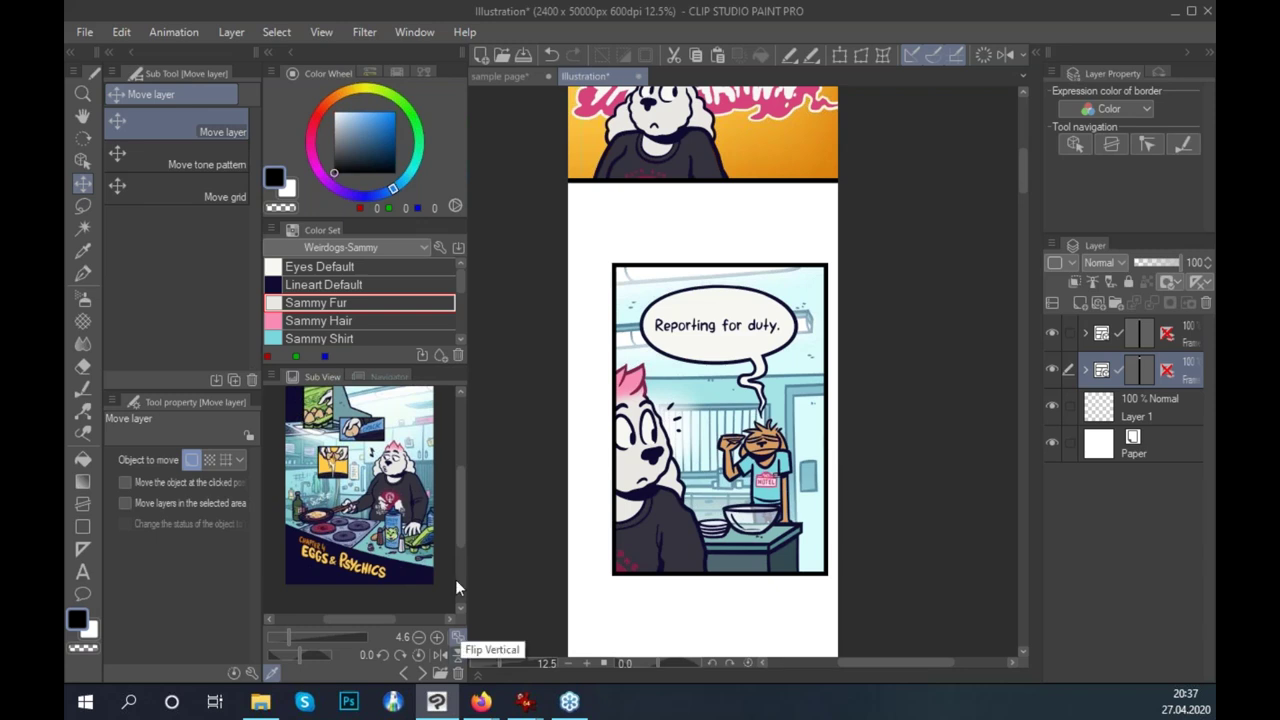
Switch to IrfanView and examine the panel spacing in weirdogs-03-e02-sketch.jpg at close zoom down the strip.
key(super+e)
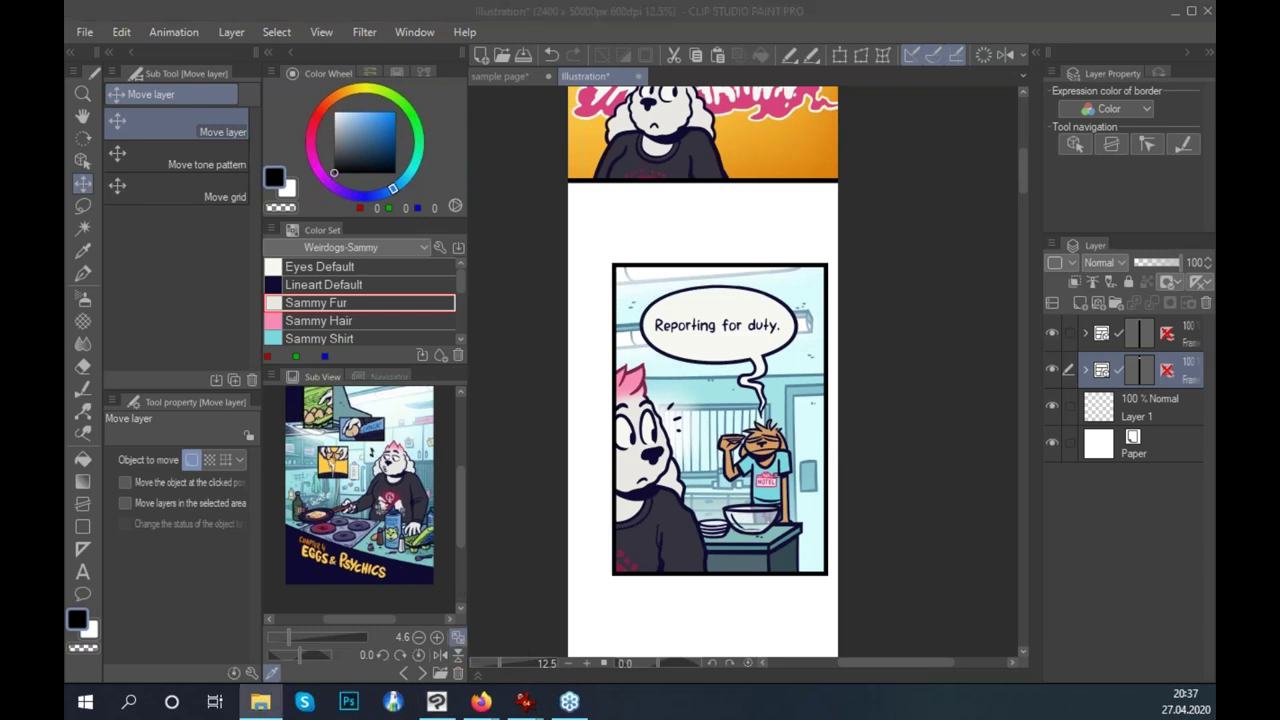
key(alt+Tab)
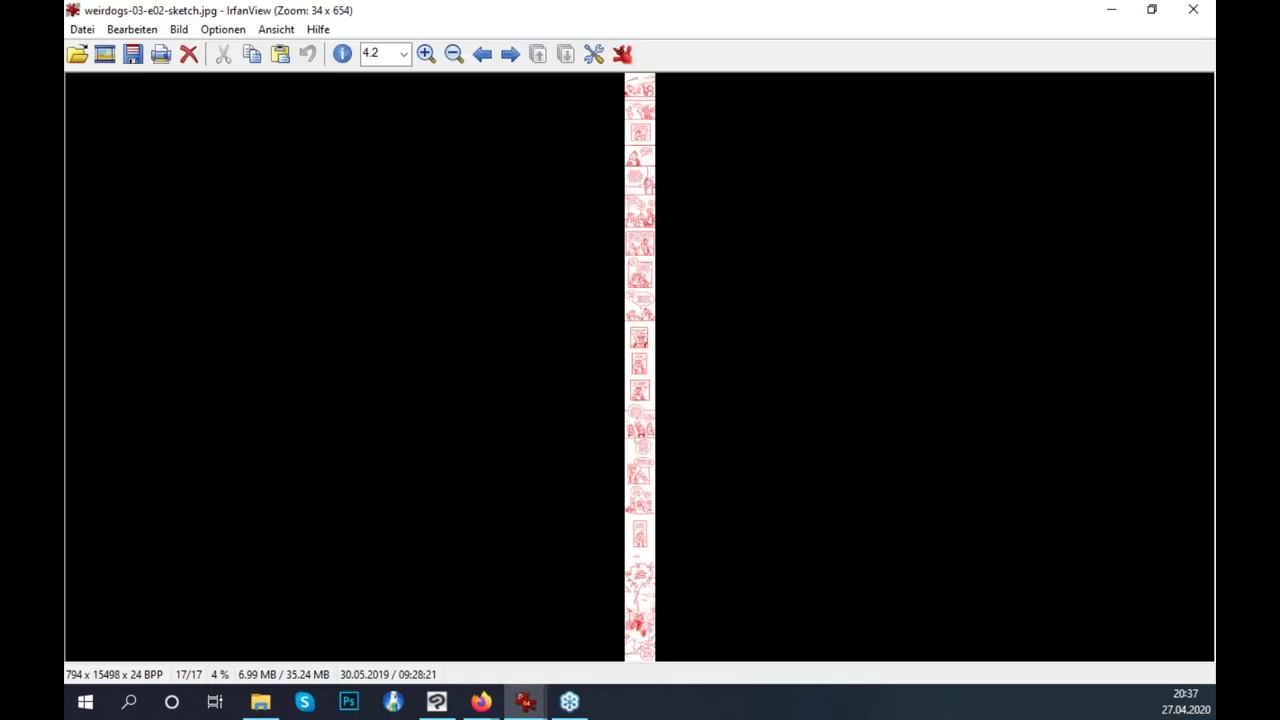
key(plus)
key(plus)
key(plus)
key(plus)
key(plus)
key(plus)
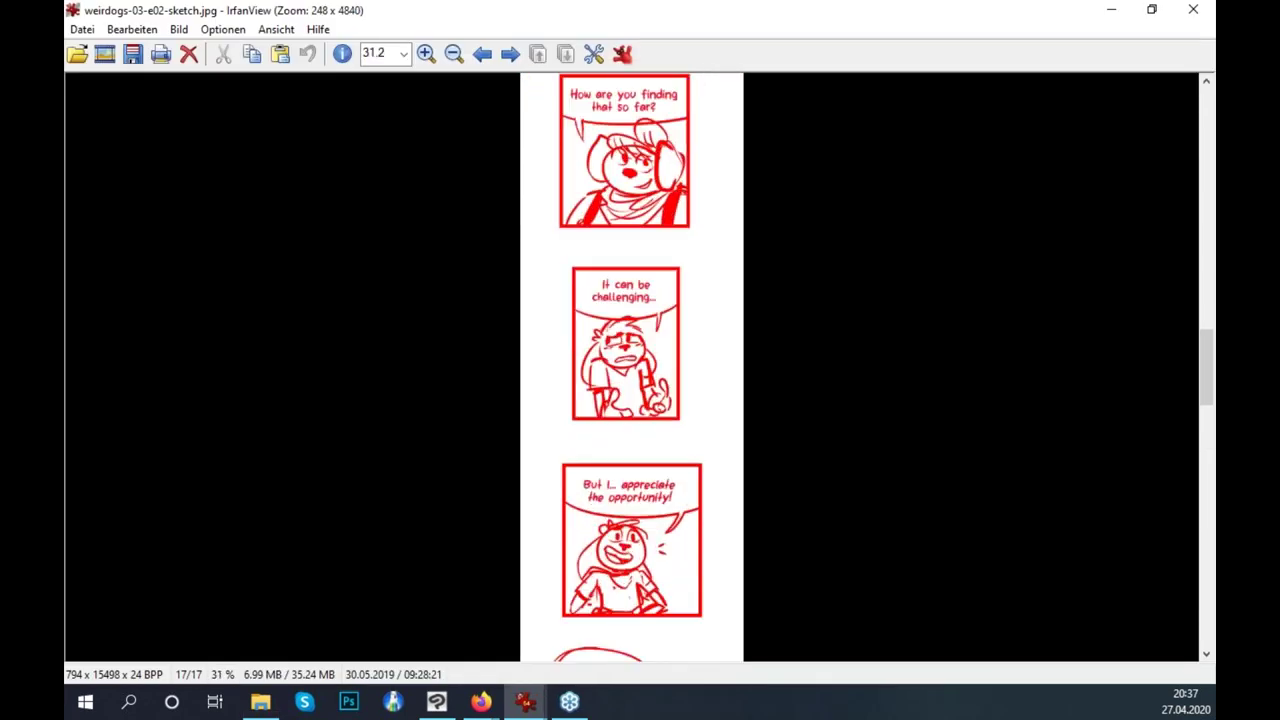
key(plus)
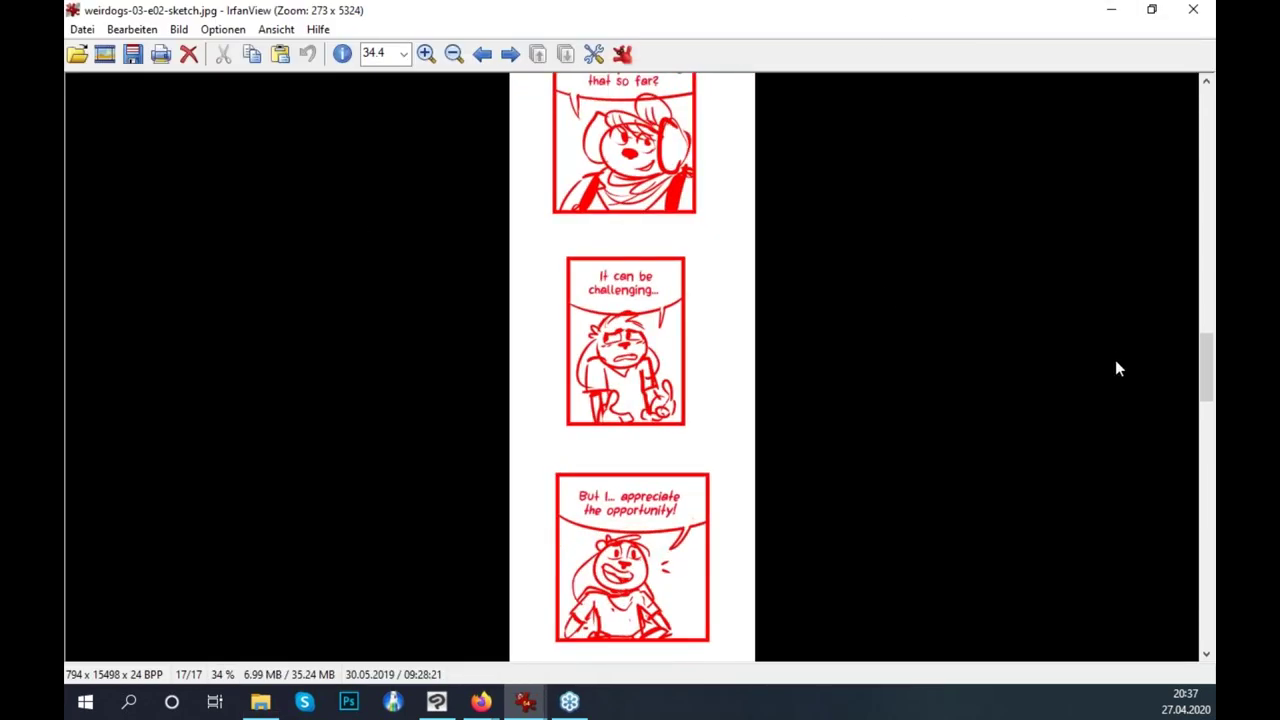
drag(1207, 388, 1213, 604)
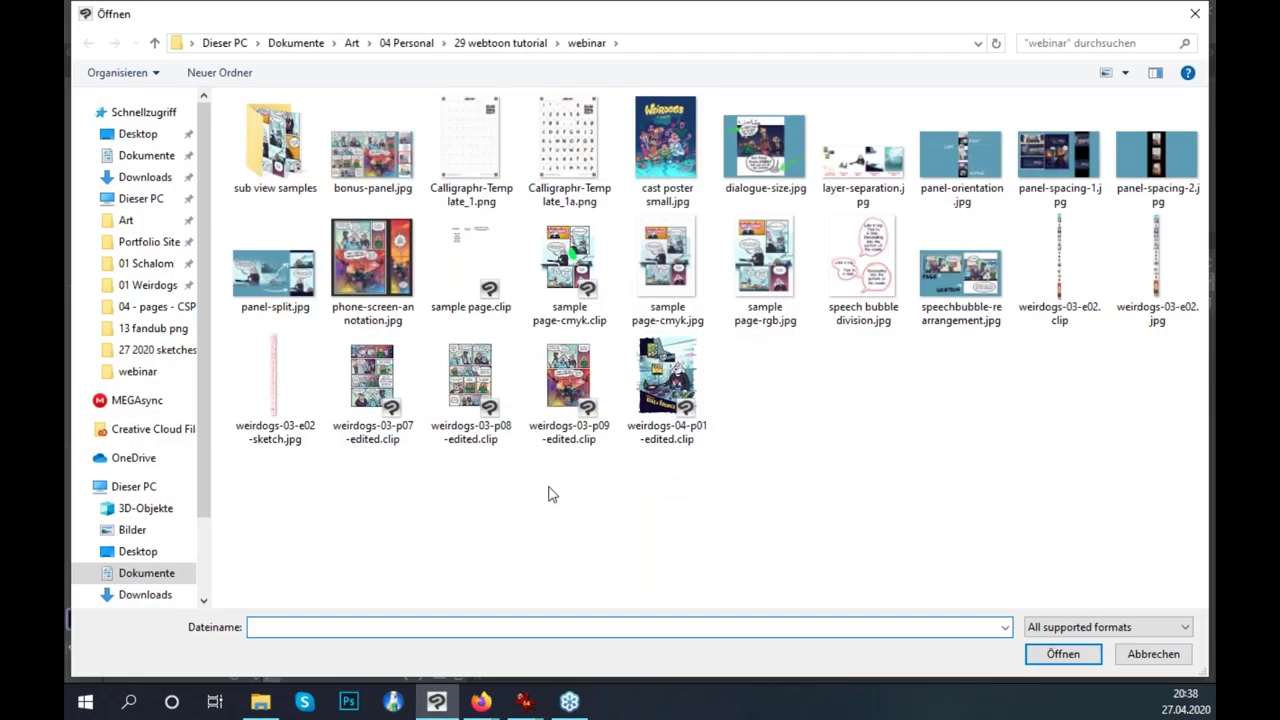
Open weirdogs-03-p09-edited.clip from the webinar folder in Clip Studio Paint and expand the large bottom panel's frame folder.
click(572, 380)
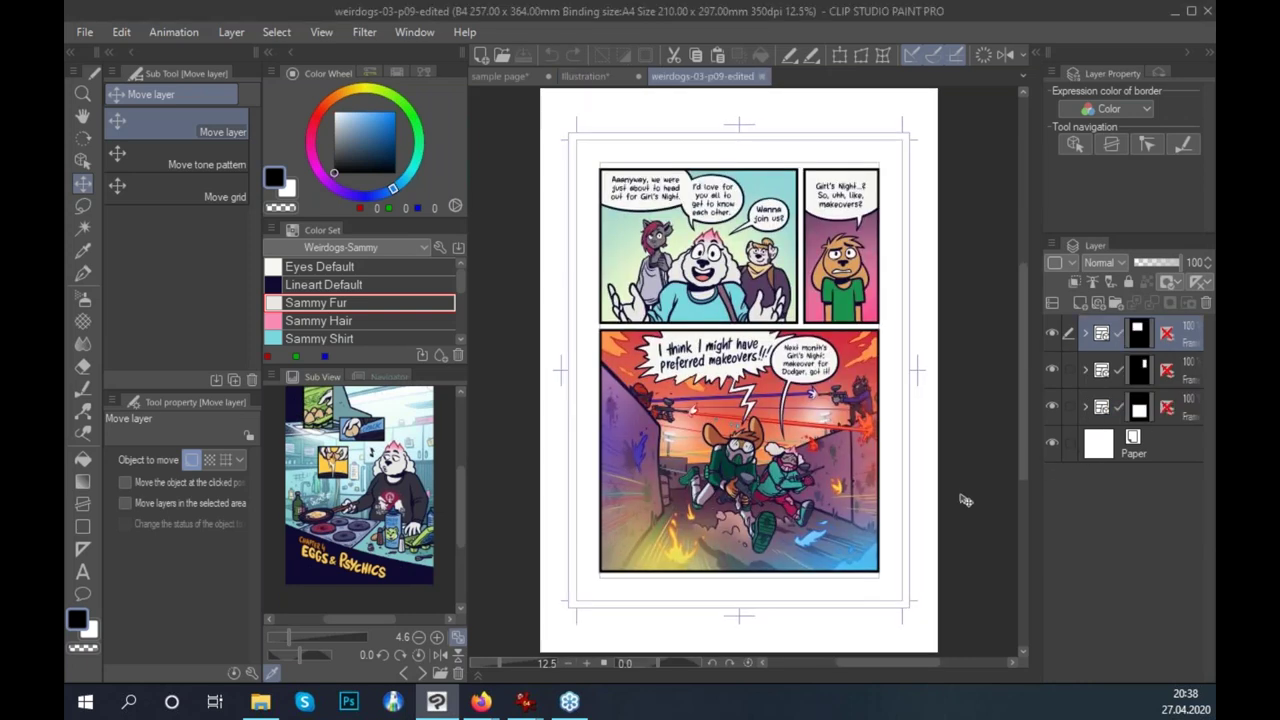
scroll(955, 490, up, 2)
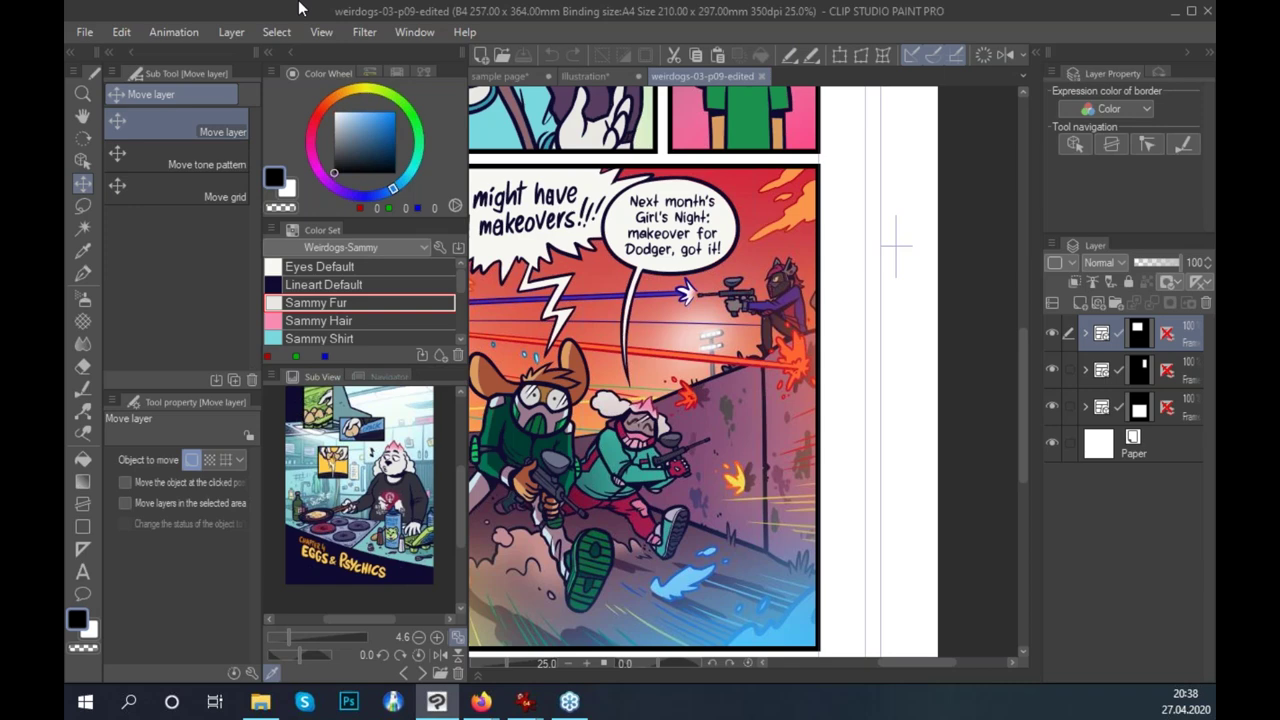
key(alt+Tab)
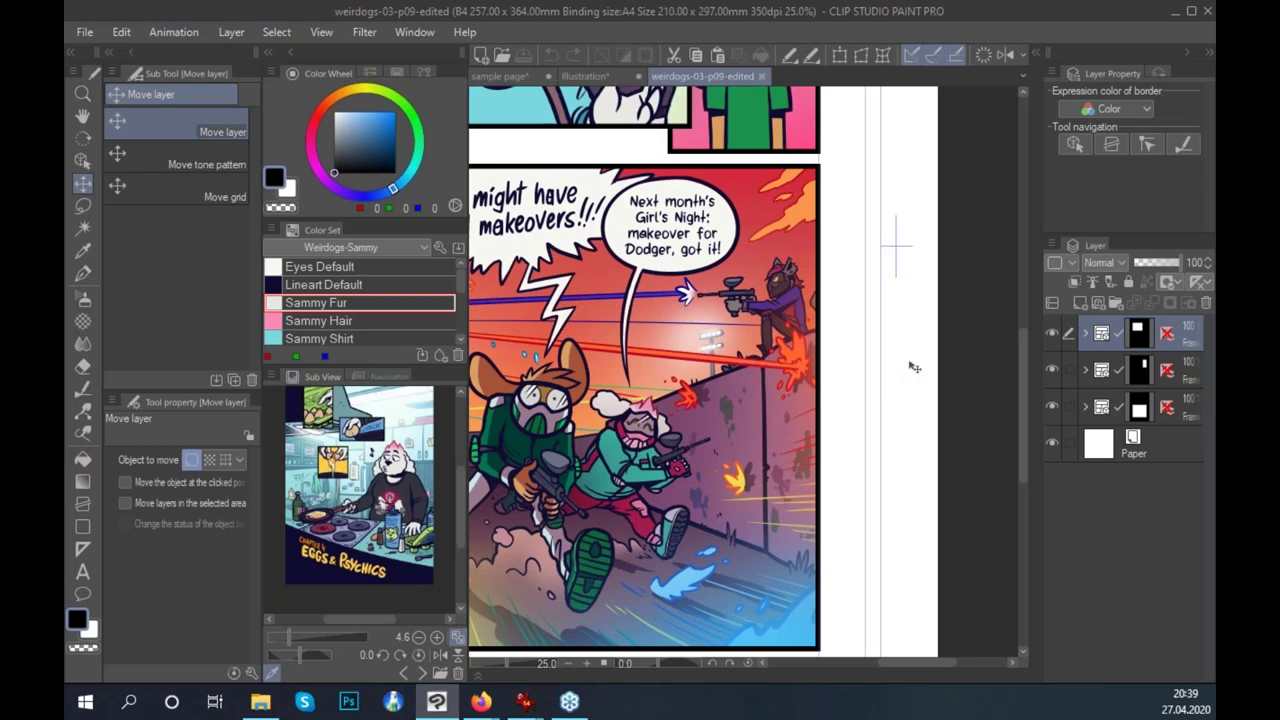
click(1085, 407)
drag(763, 488, 938, 485)
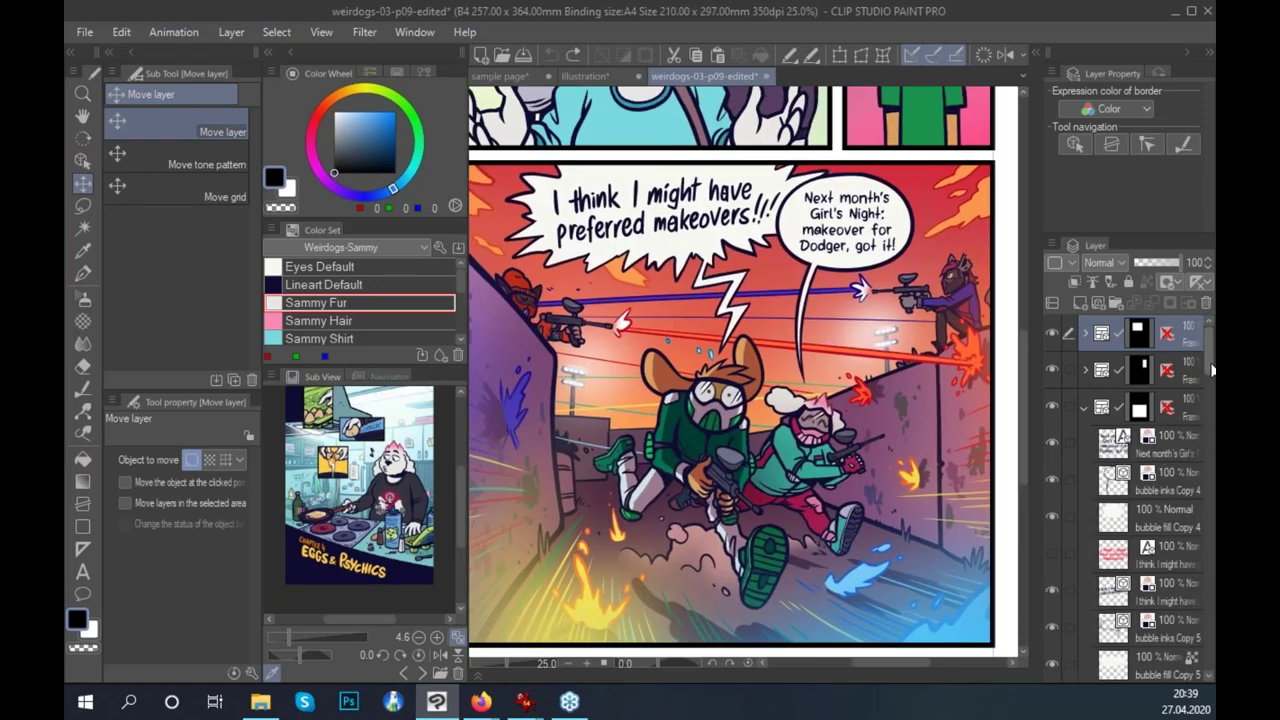
Hide the inks, fill and text layers of the "Next month's Girl's Night" speech bubble, and select its text layer.
scroll(1206, 363, down, 1)
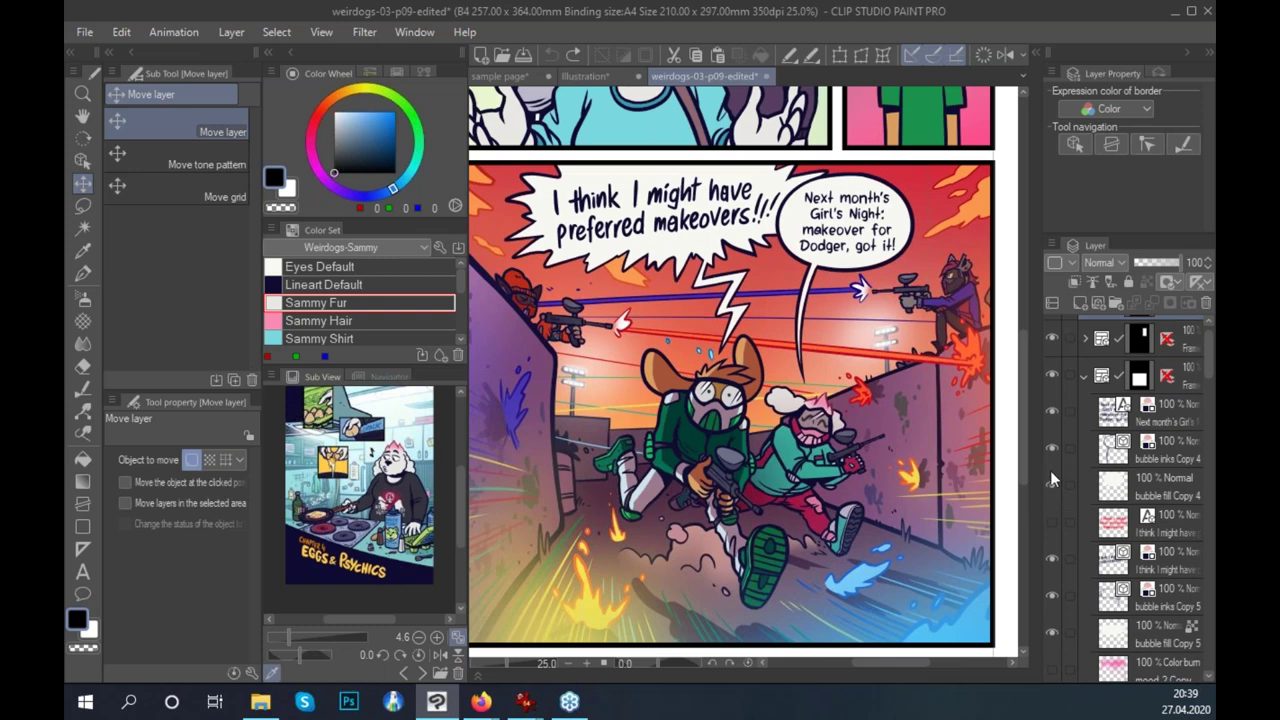
click(1051, 447)
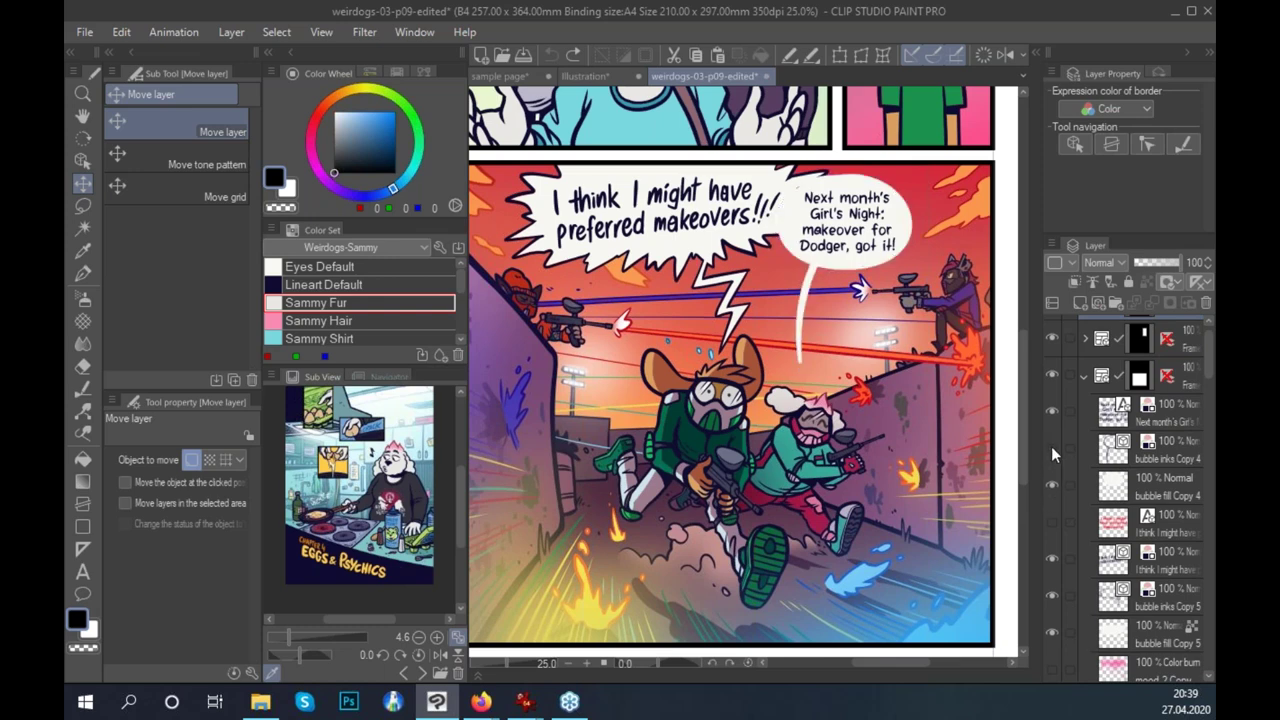
click(1049, 451)
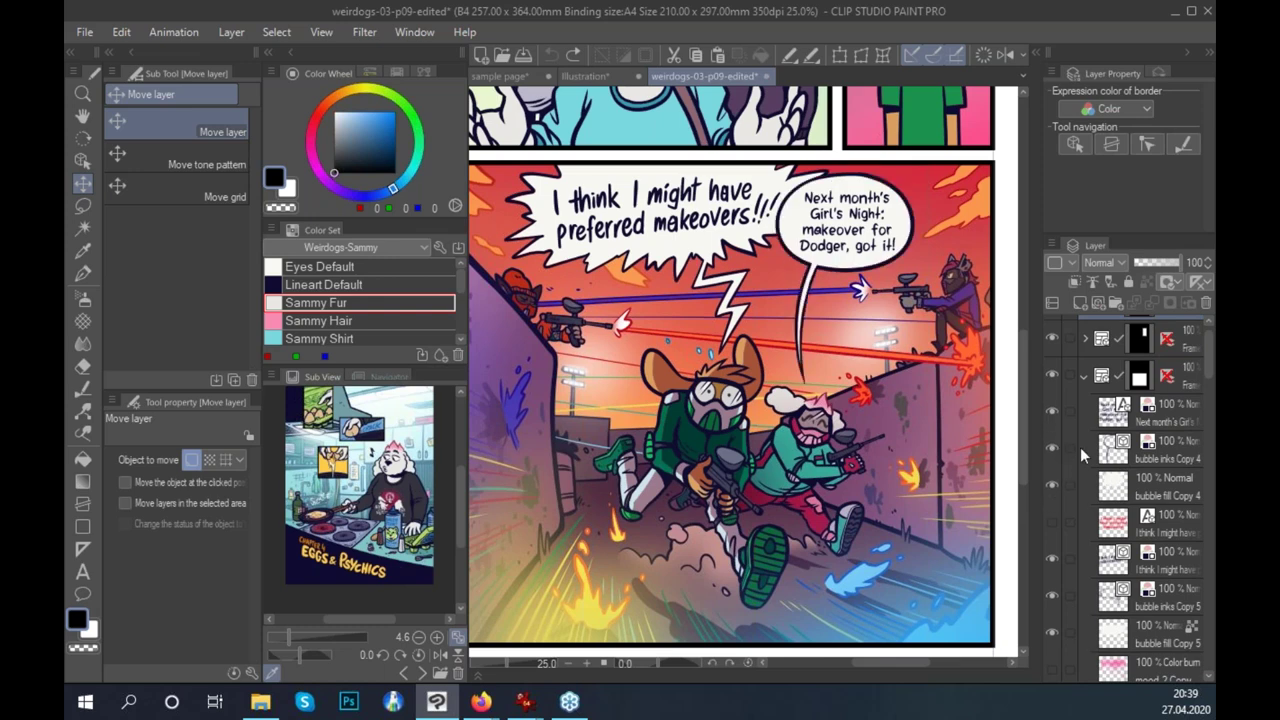
click(1086, 455)
click(1051, 449)
click(1052, 485)
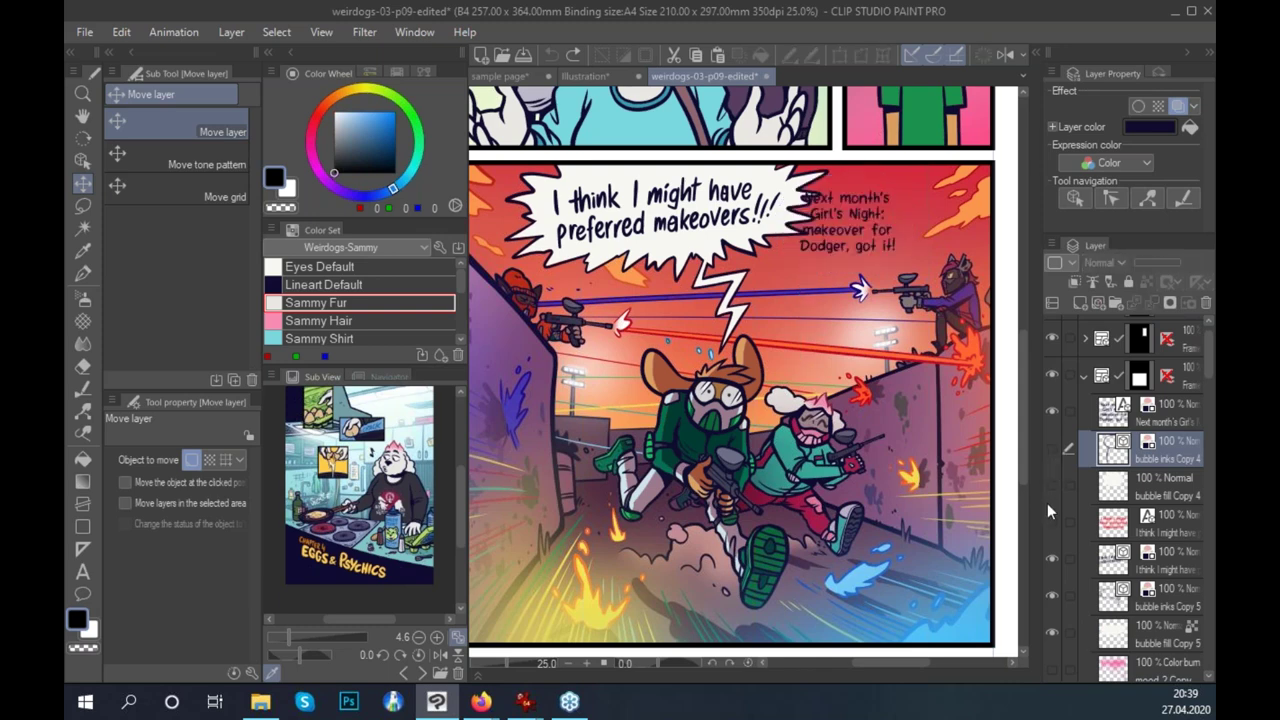
click(1051, 415)
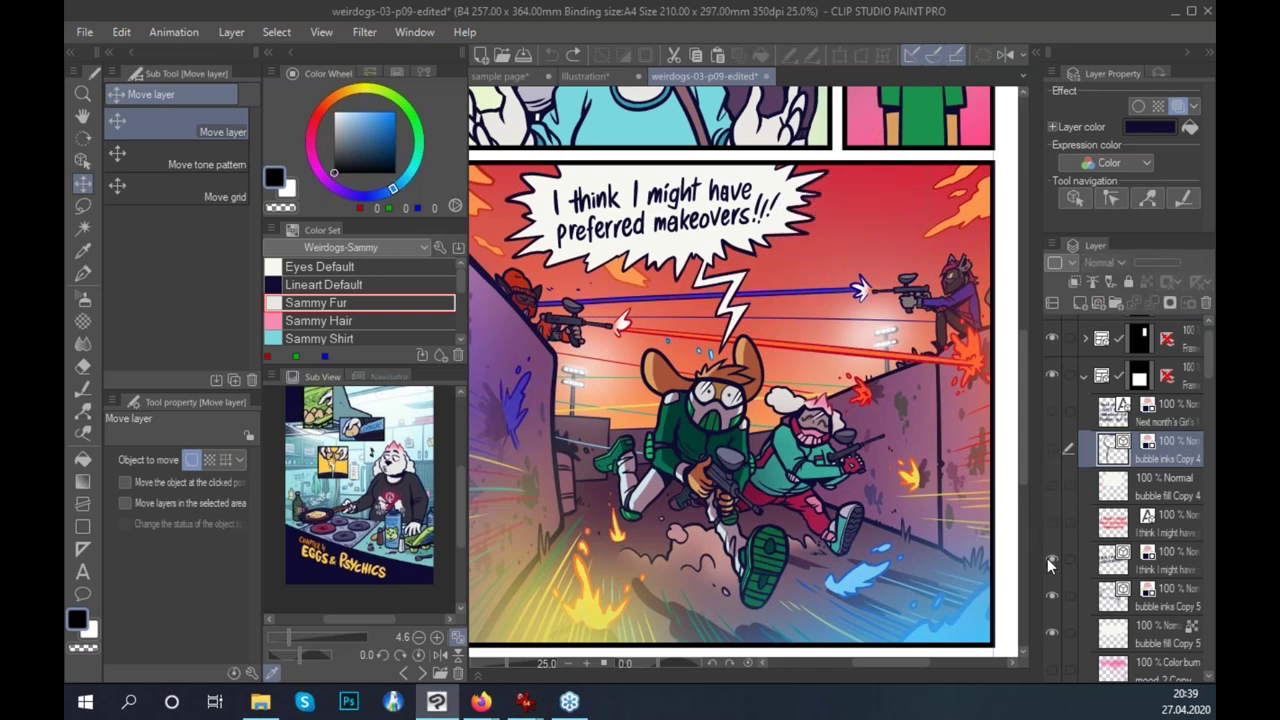
click(1115, 412)
Hide the inks, fill and lettering layers of the "I think I might have preferred makeovers!!!" speech bubble.
drag(905, 527, 951, 469)
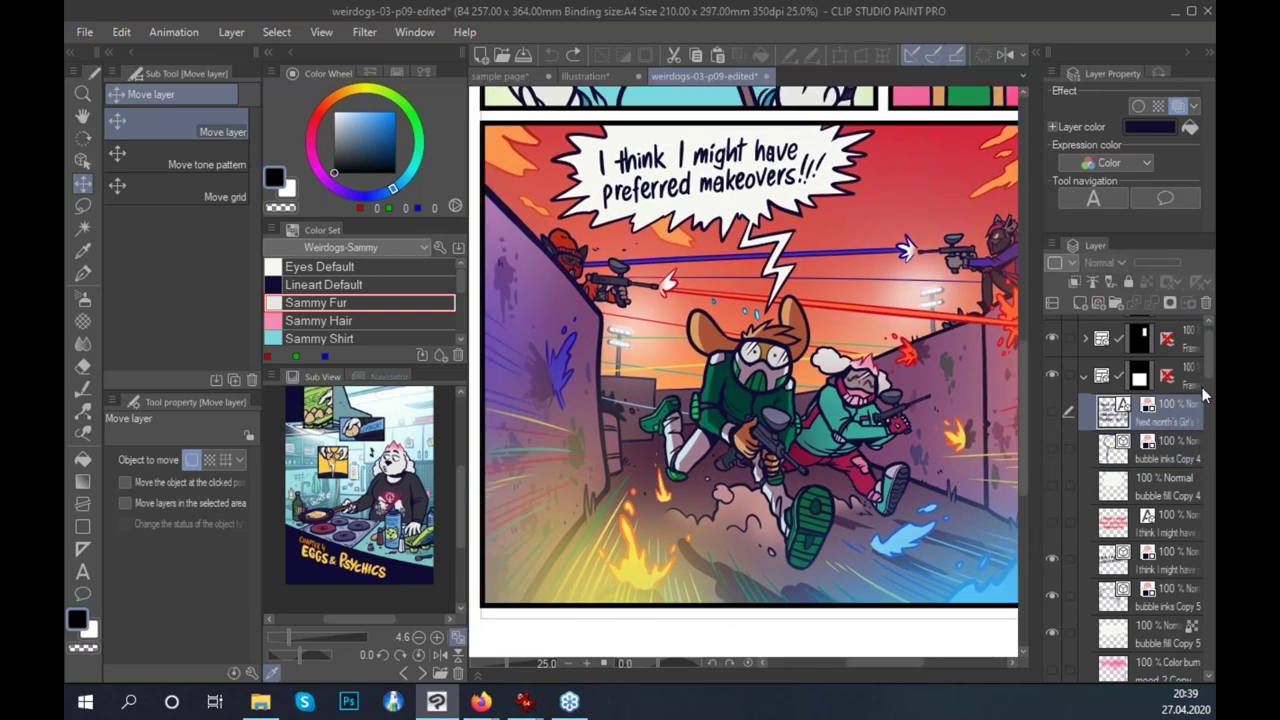
scroll(1208, 386, down, 4)
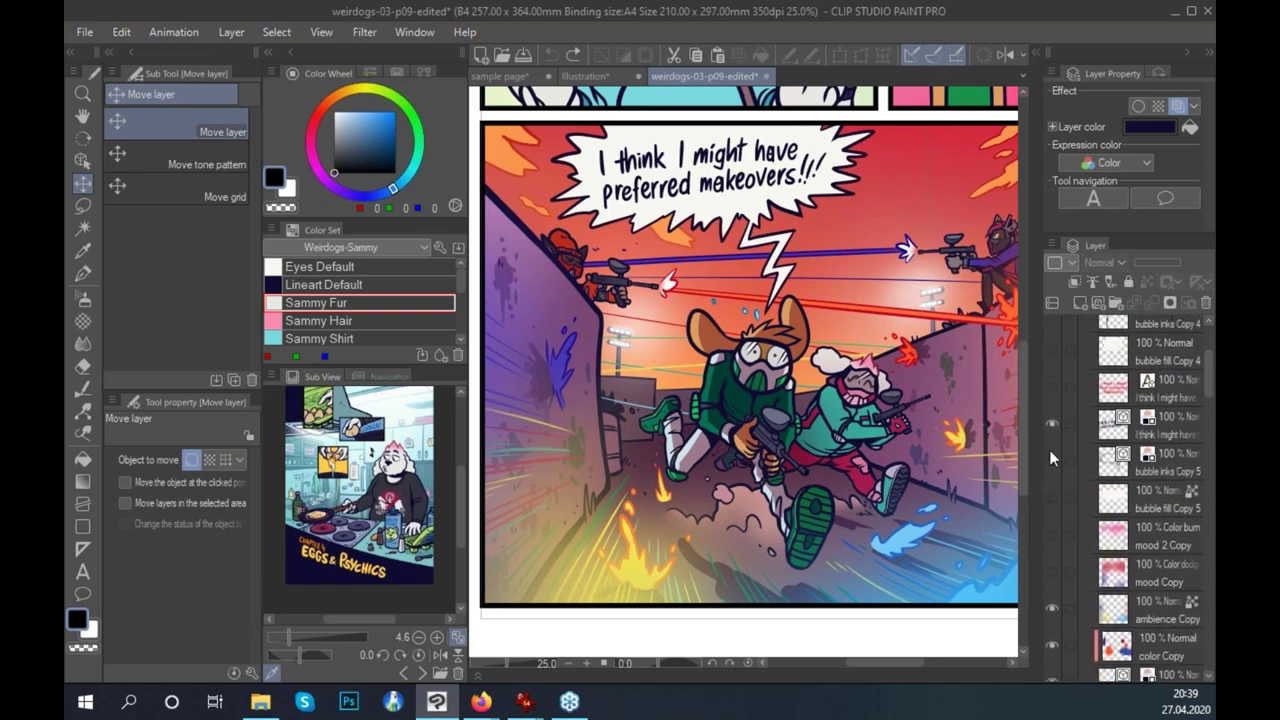
click(1051, 458)
click(1053, 424)
Hide the dodger fill and dodger inks layers in the bottom panel.
drag(877, 444, 865, 415)
drag(1208, 388, 1208, 446)
click(1052, 518)
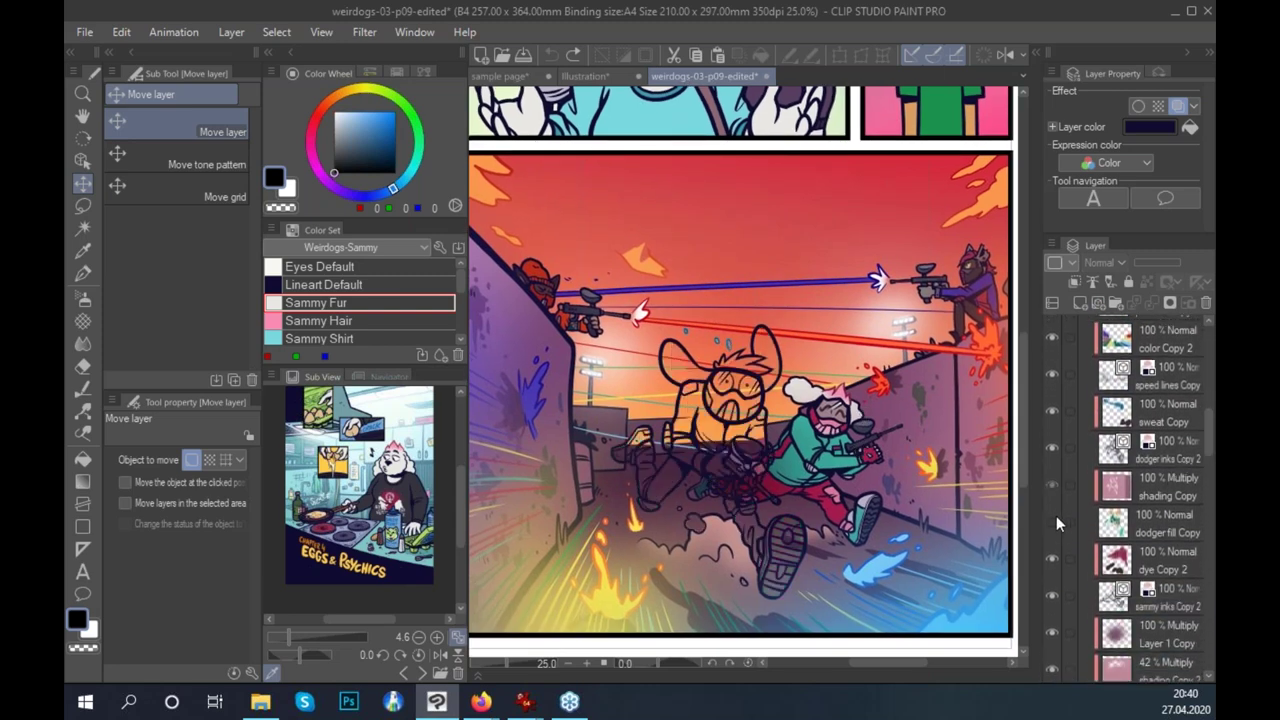
click(1054, 447)
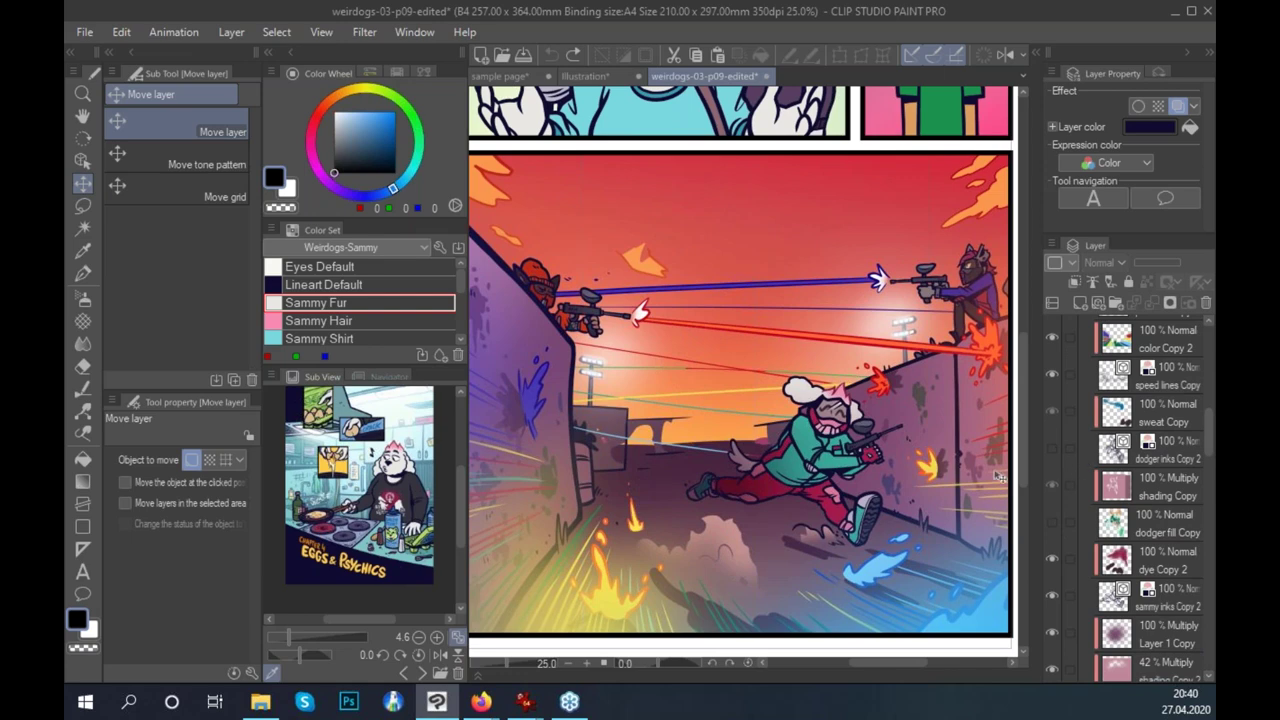
Hide the sammy fill, sammy inks and dye layers in the bottom panel to reveal the background behind the running character.
scroll(834, 502, up, 2)
drag(780, 516, 858, 428)
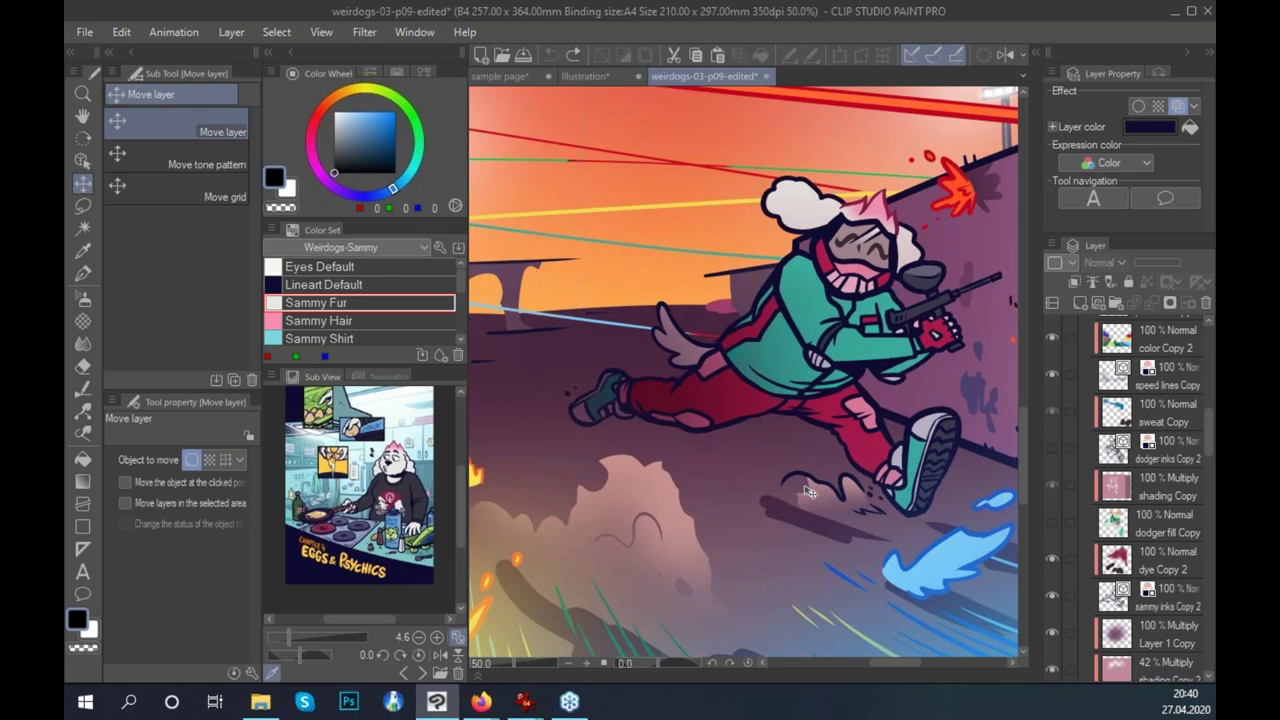
scroll(1168, 459, down, 6)
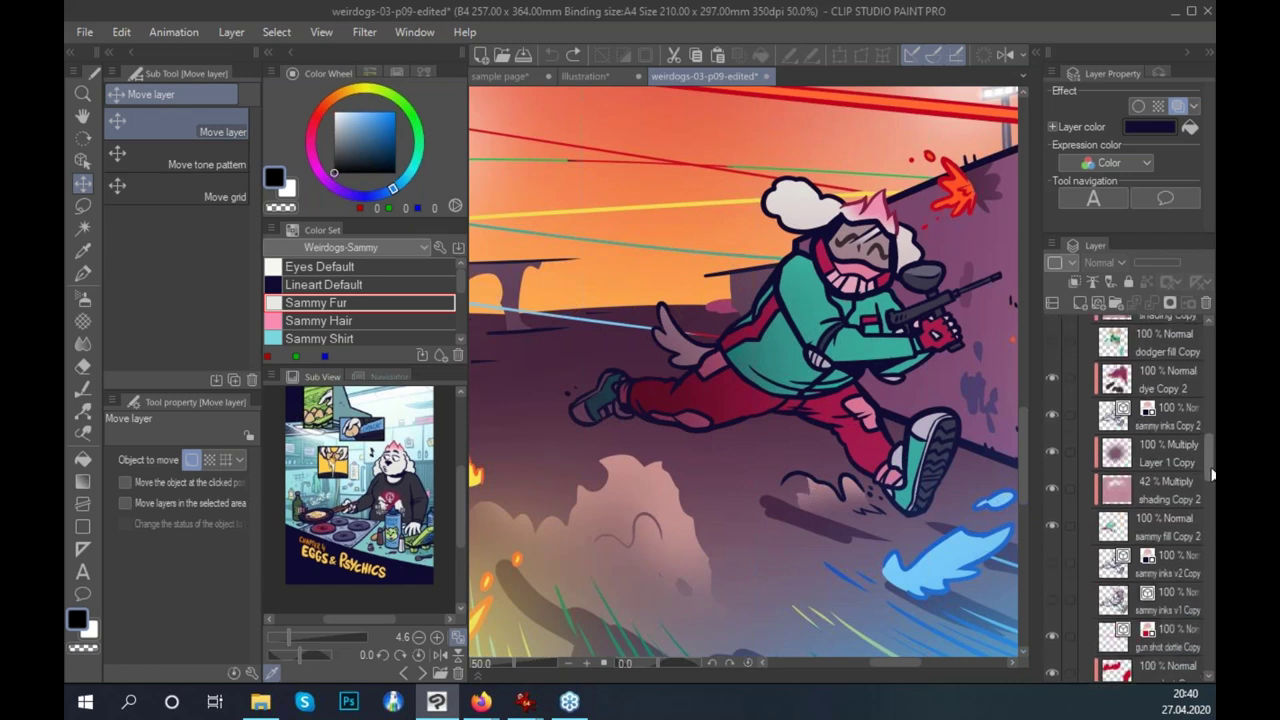
scroll(1206, 469, up, 3)
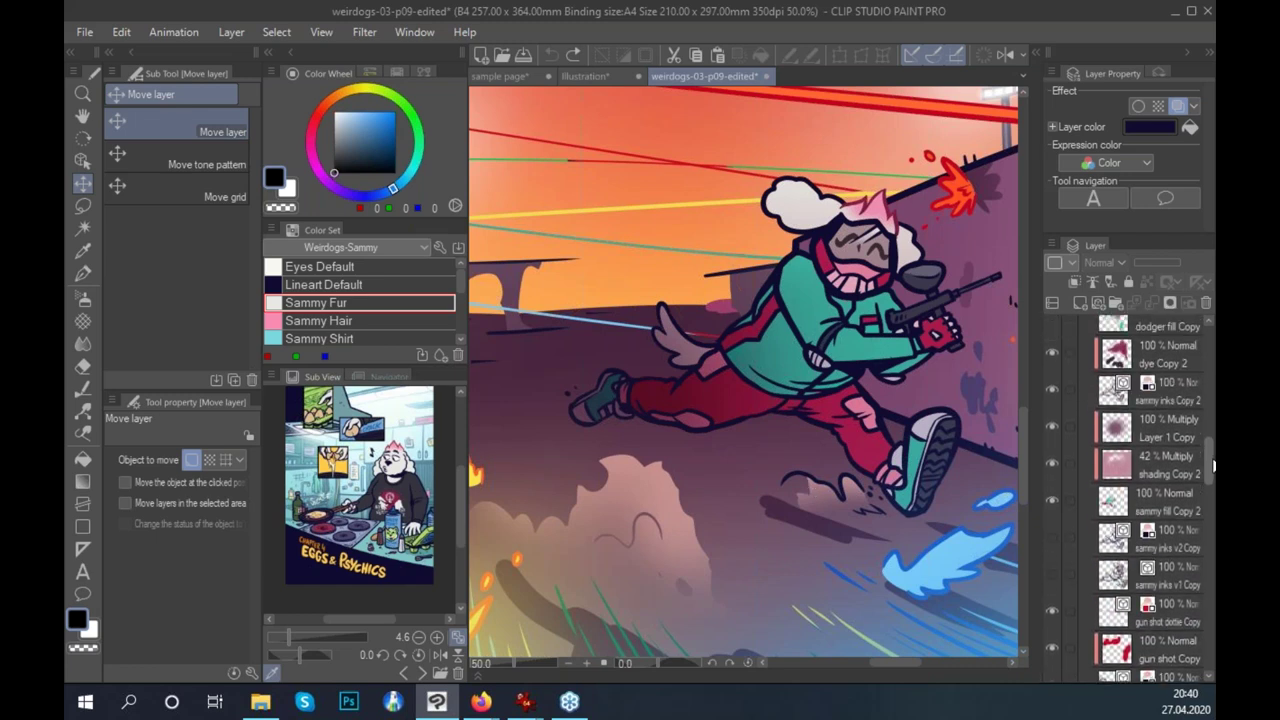
click(1054, 494)
click(1058, 366)
scroll(945, 483, down, 3)
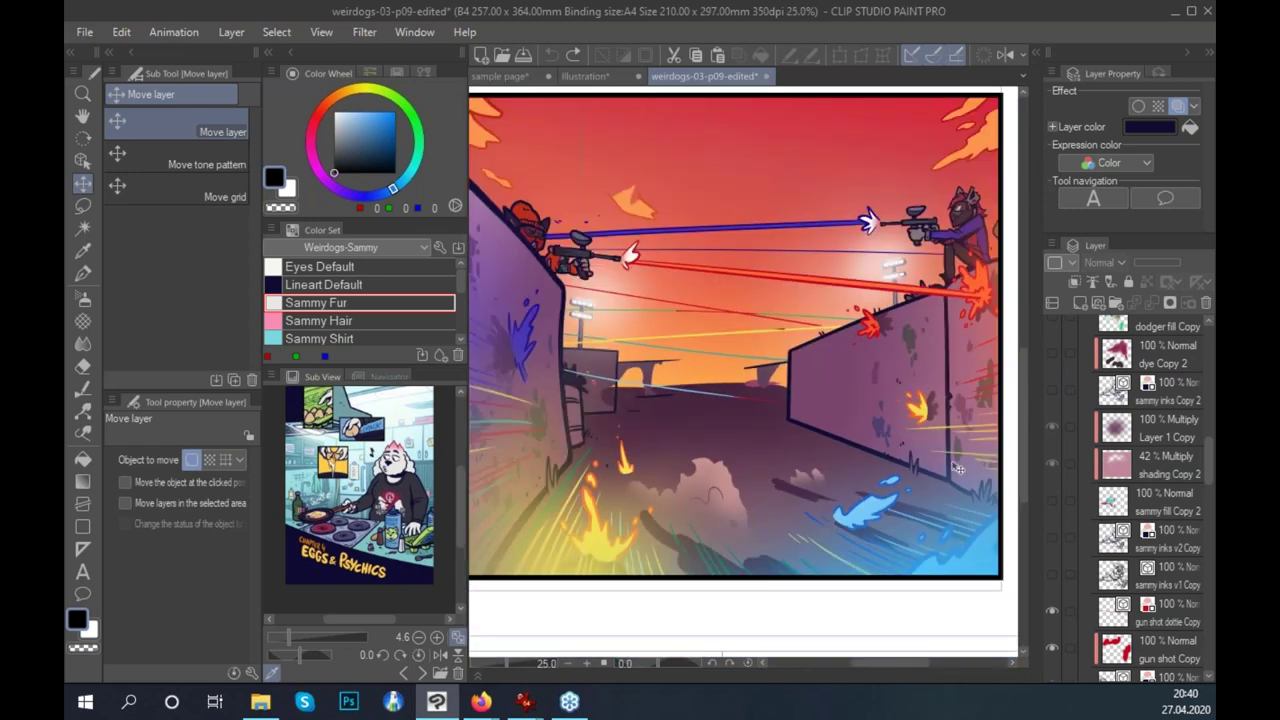
Show the sammy fill and inks layers and the dodger fill and inks layers in the bottom panel again.
click(1053, 499)
click(1057, 390)
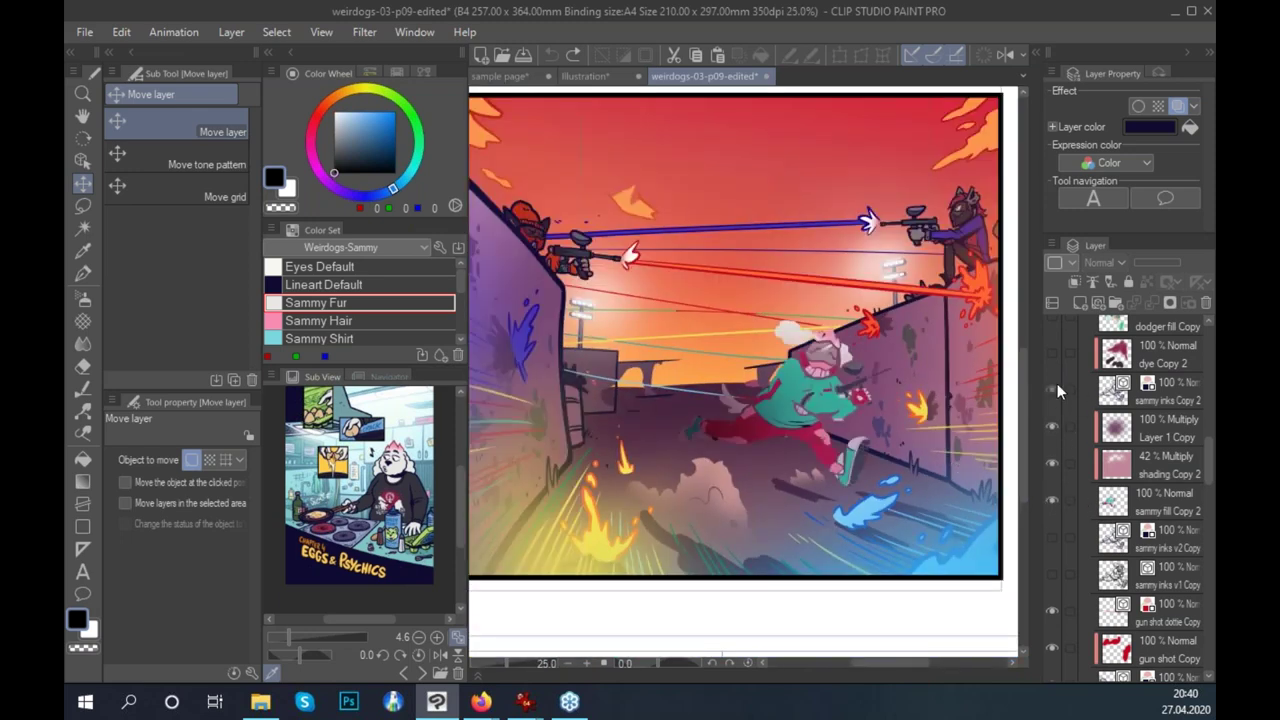
click(1057, 384)
click(1070, 369)
scroll(1206, 447, up, 3)
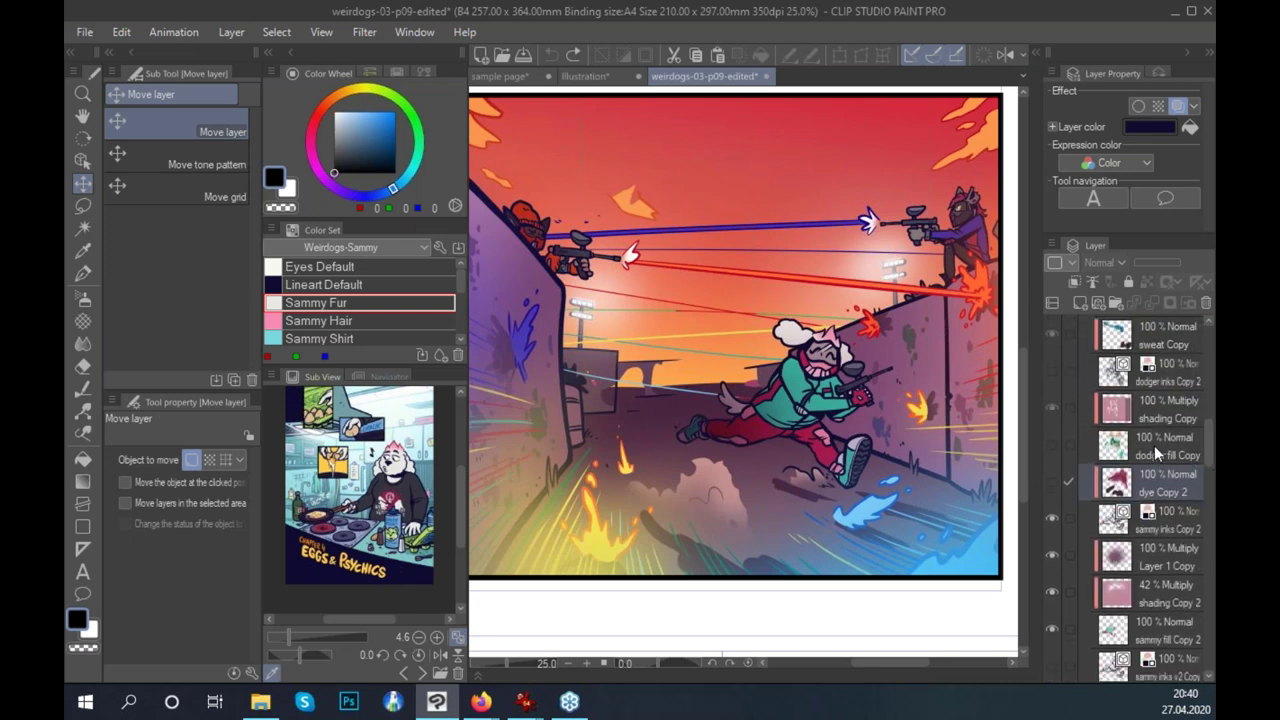
click(1055, 442)
drag(960, 452, 940, 487)
drag(835, 488, 900, 455)
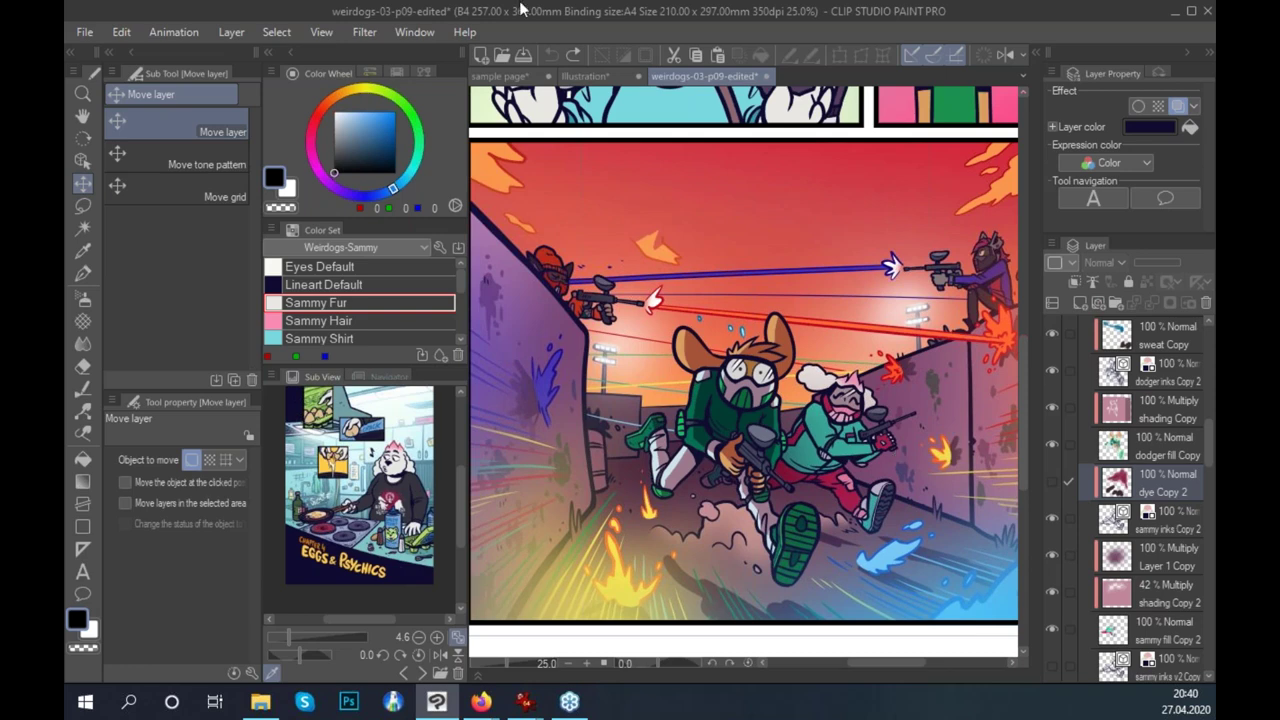
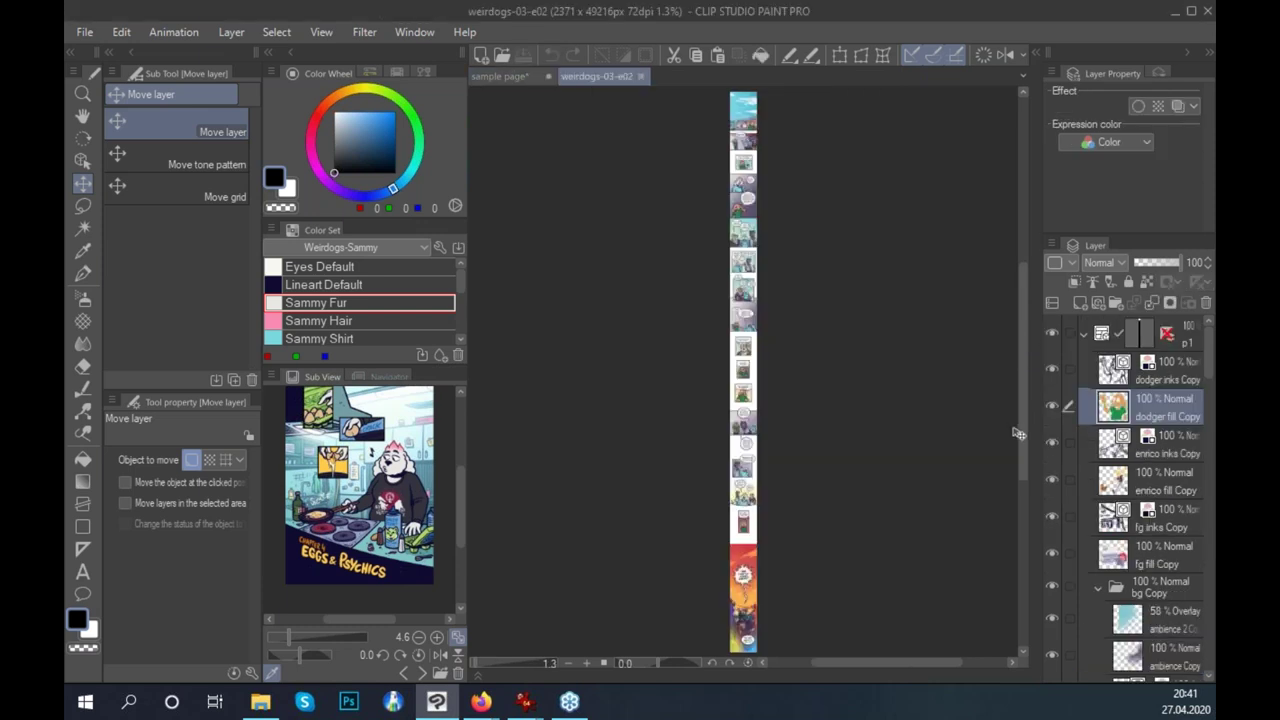
Export the weirdogs-03-e02 canvas as a single-layer JPEG named weirdogs-03-e02.jpg in the webinar folder, replacing the existing file.
click(85, 32)
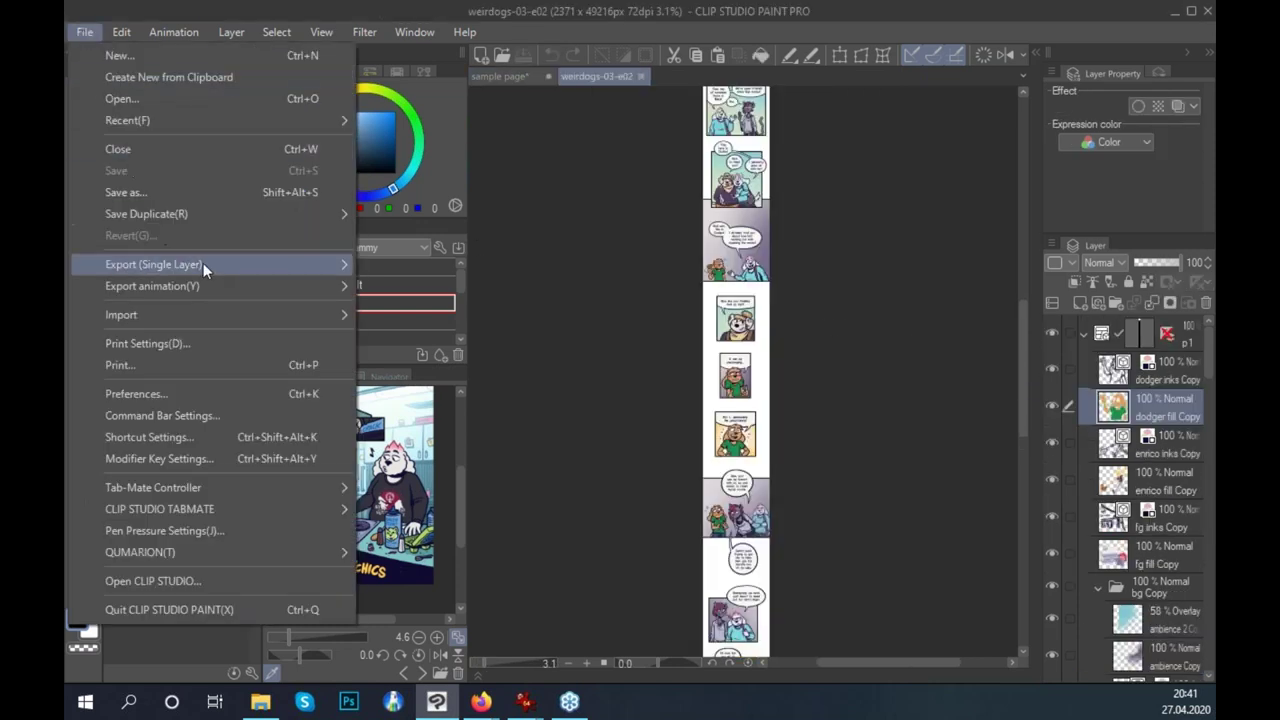
mouse_move(203, 264)
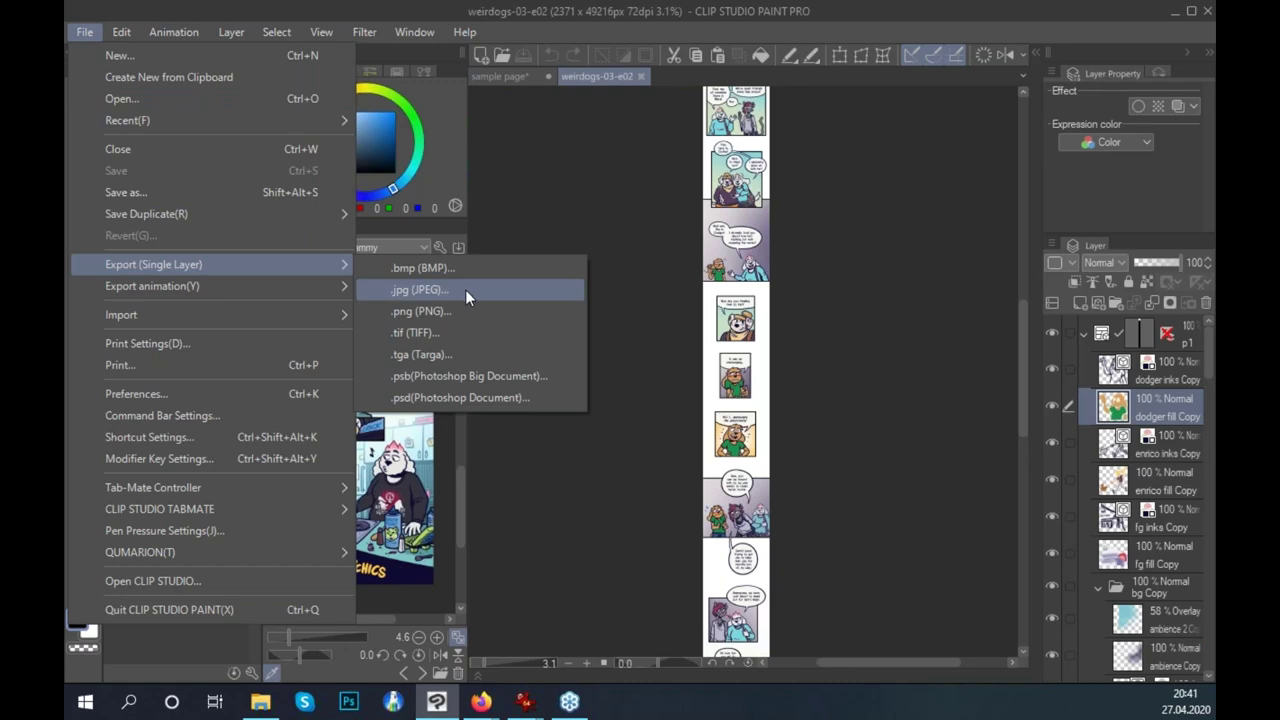
click(465, 289)
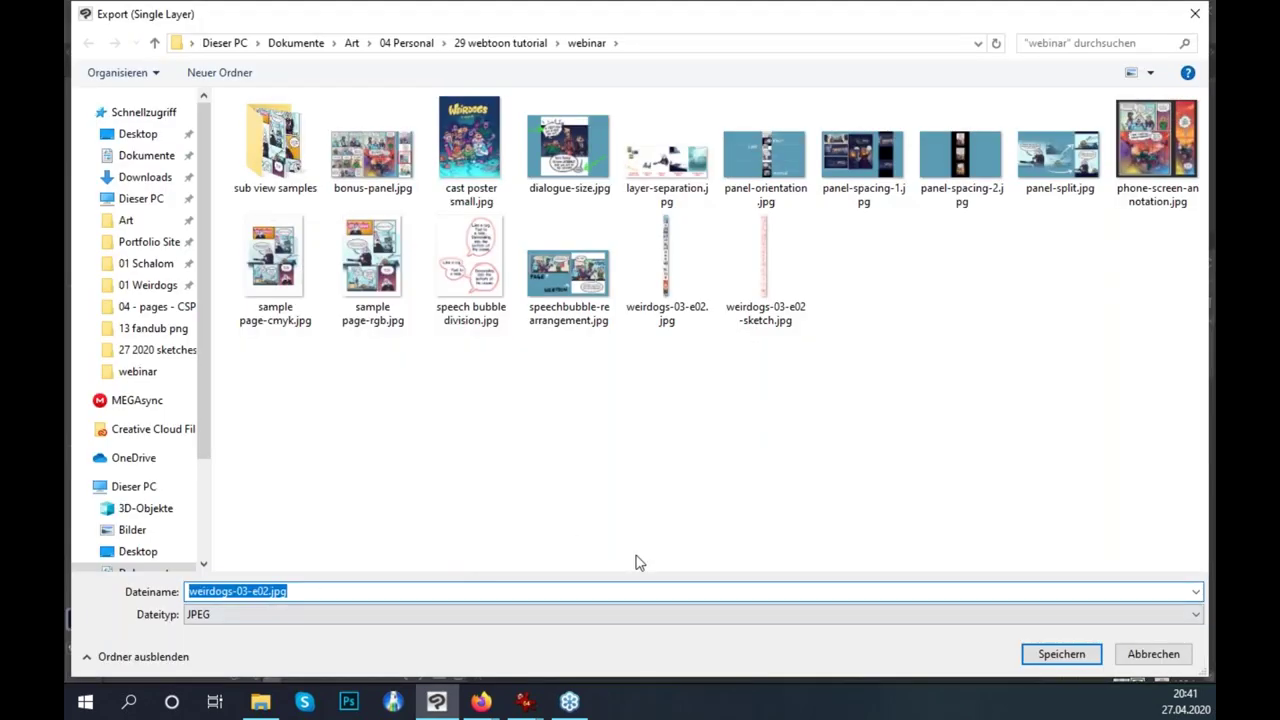
click(1066, 653)
click(713, 366)
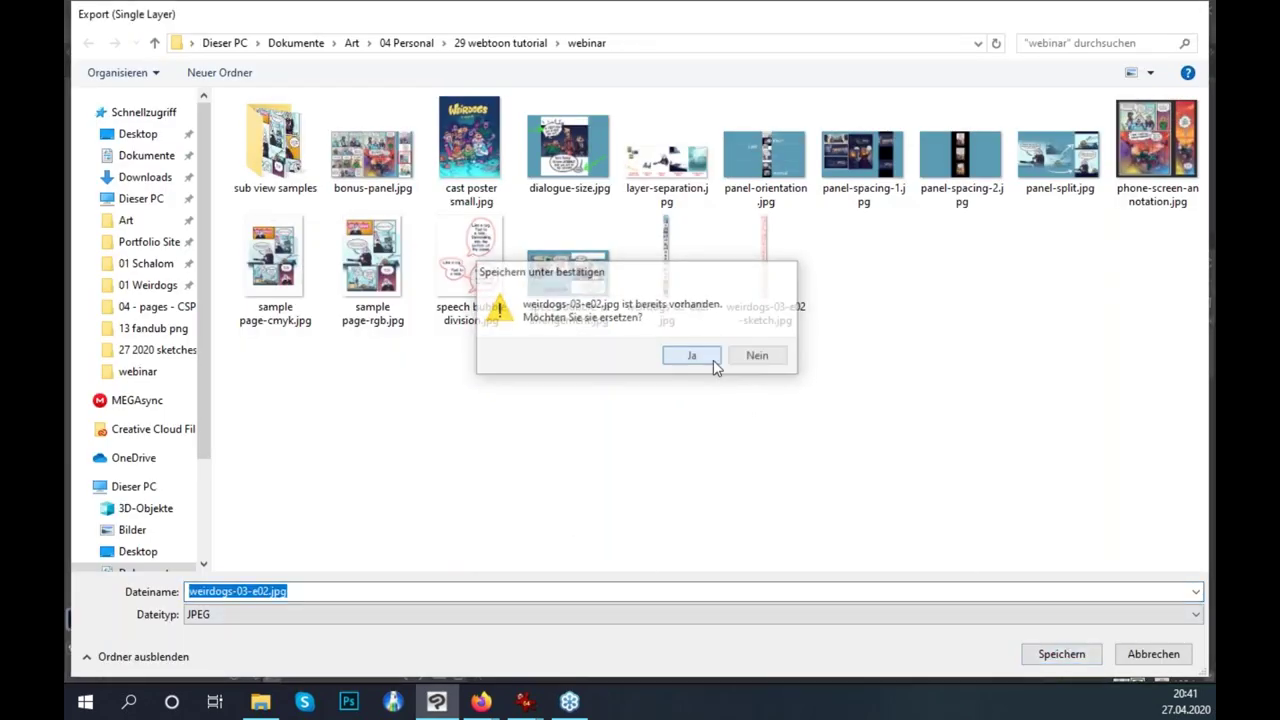
Set the JPEG export to RGB color with a specified output width of 800 px and run the export.
click(466, 320)
click(413, 409)
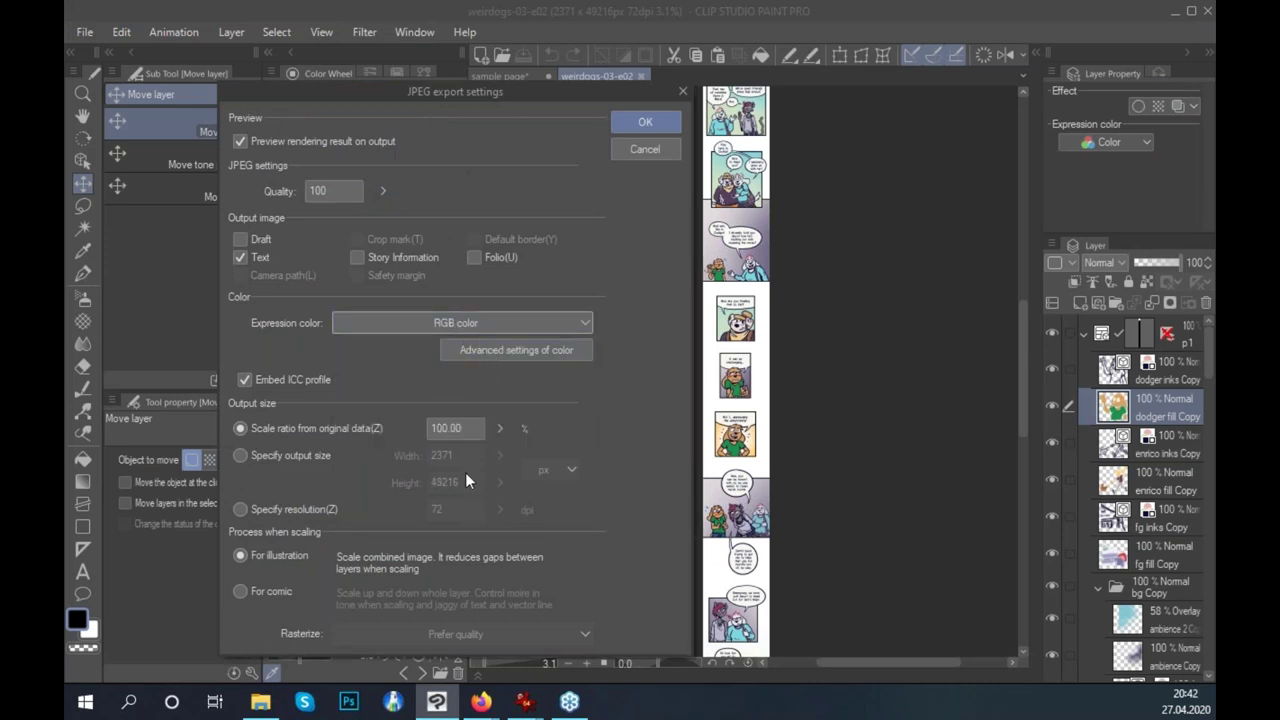
click(240, 455)
click(438, 456)
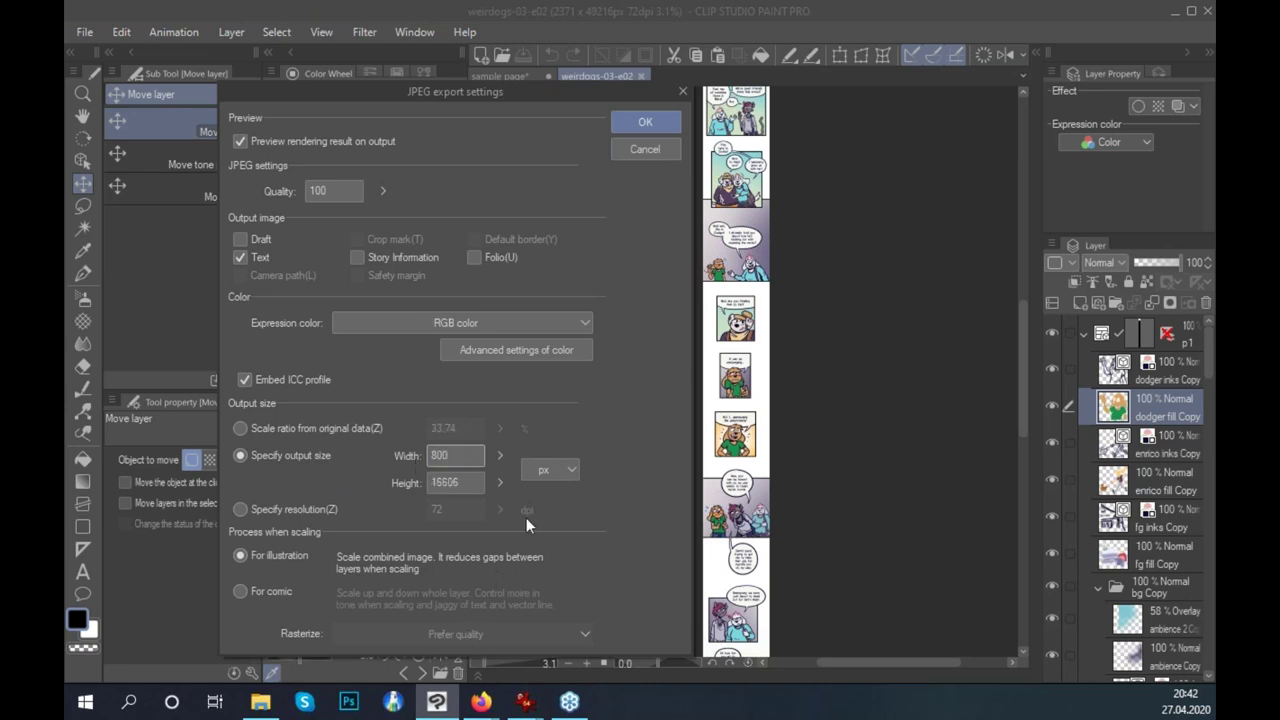
click(654, 124)
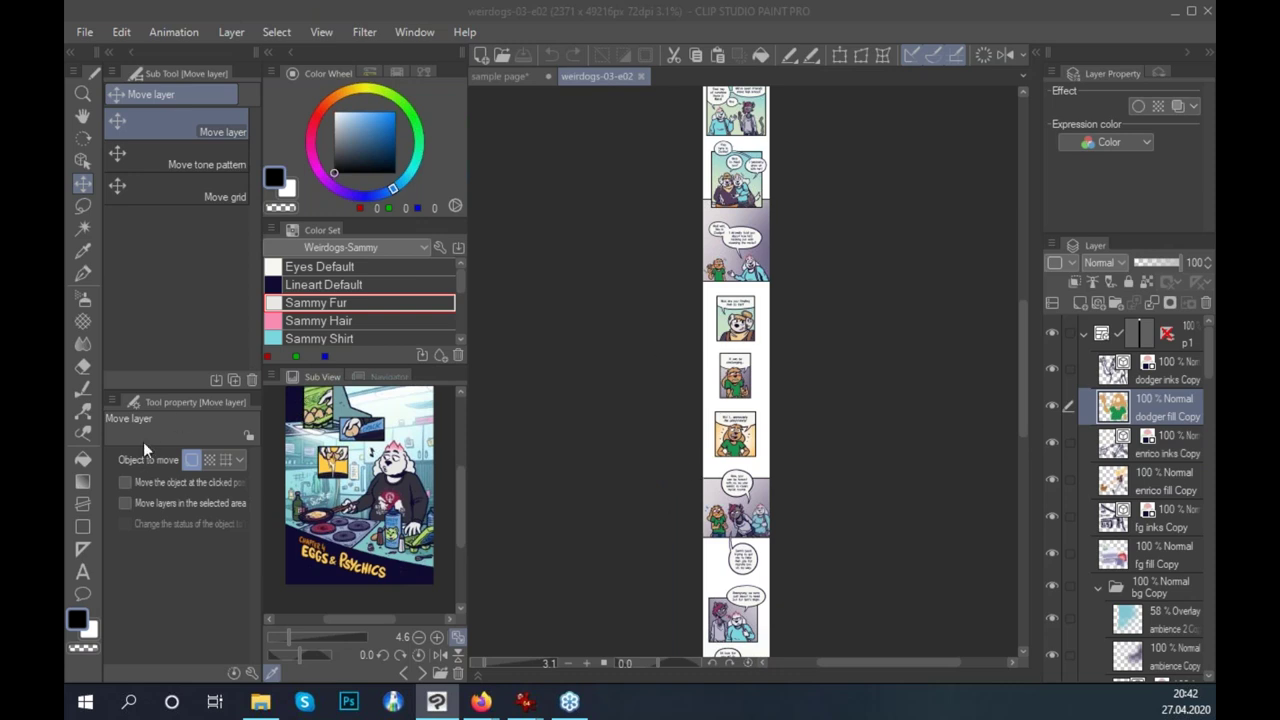
click(705, 215)
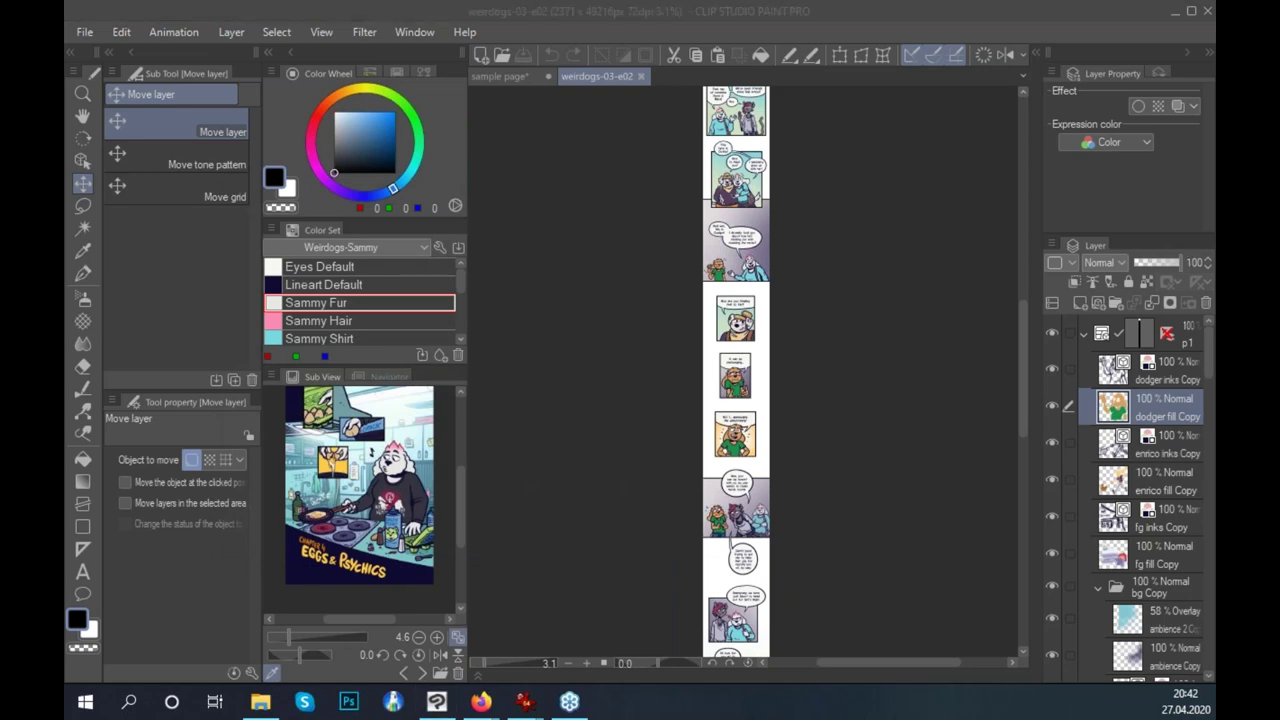
Switch to Firefox, load weirdogs-04-e02-v2.jpg into the Croppy page for Line Webtoon, and open the resulting split.zip.
key(alt+Tab)
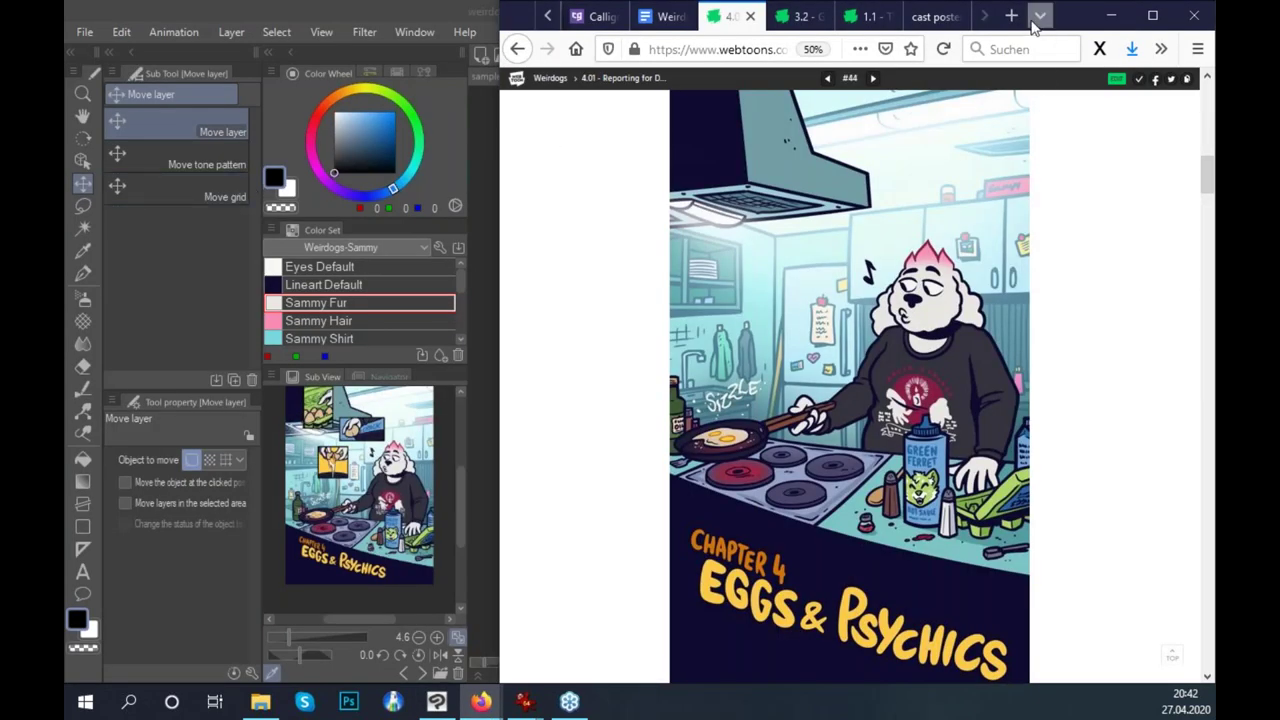
click(1039, 17)
click(712, 121)
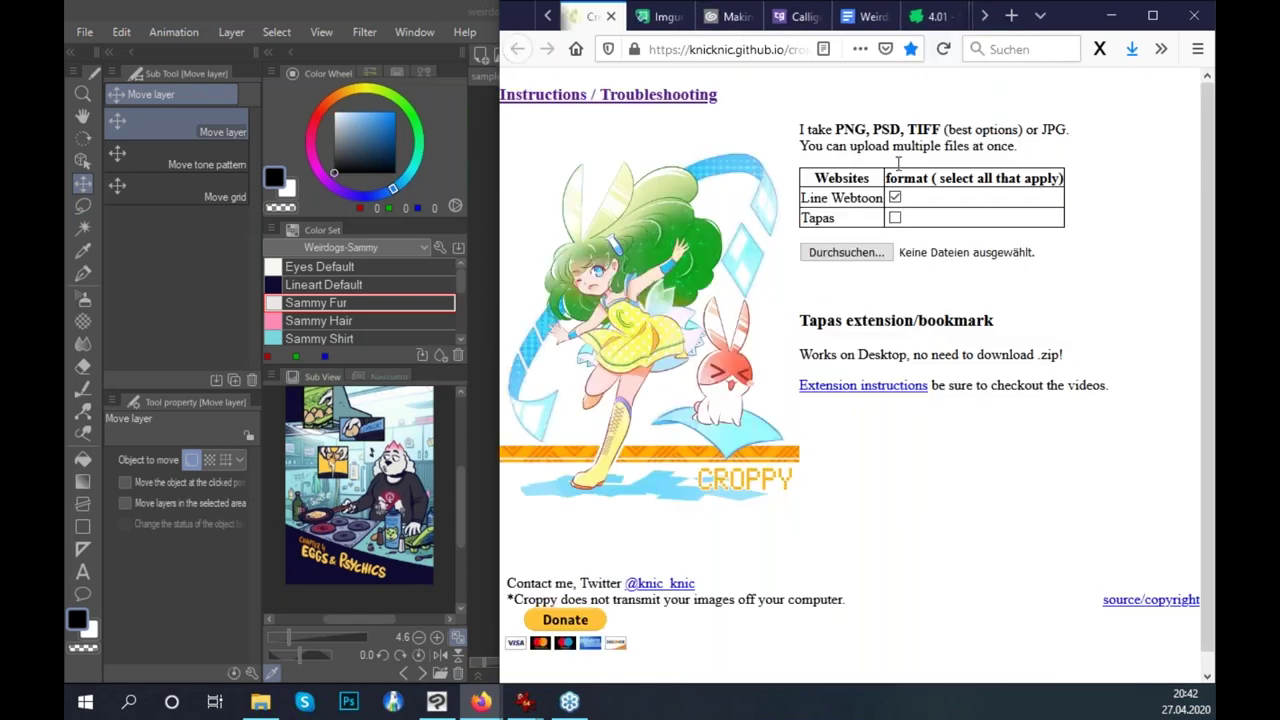
click(858, 262)
click(857, 260)
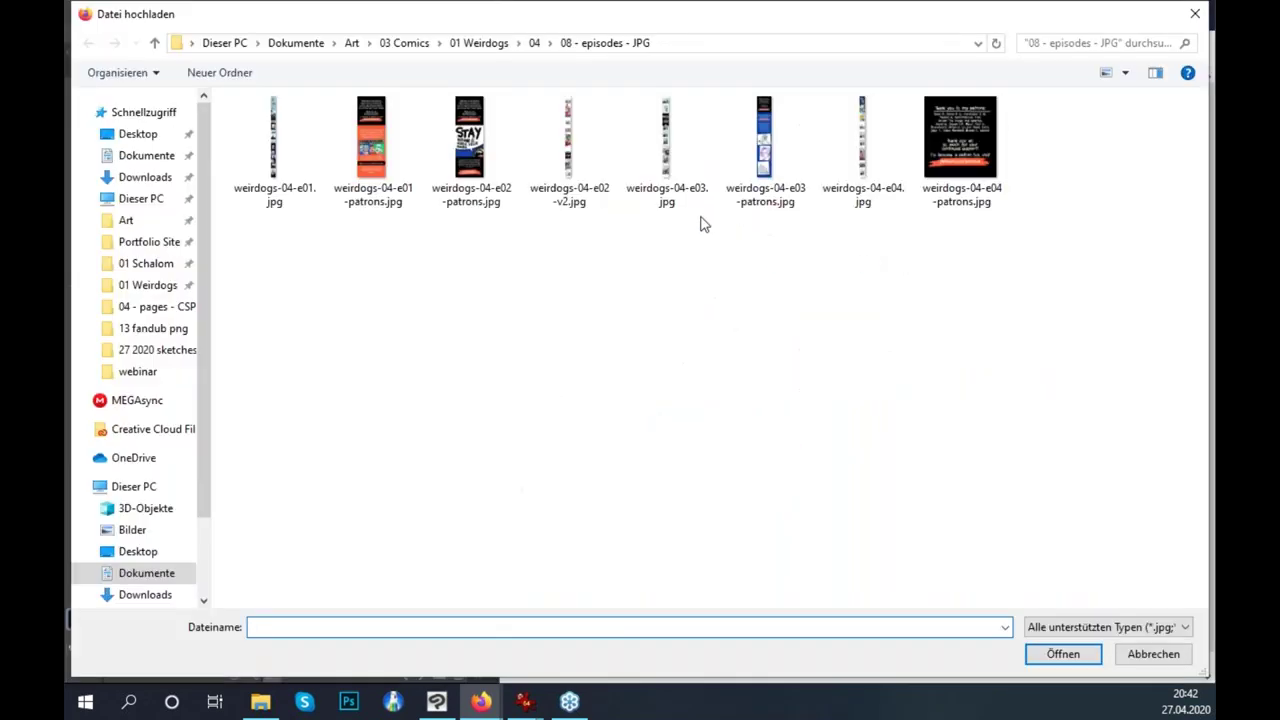
double_click(553, 163)
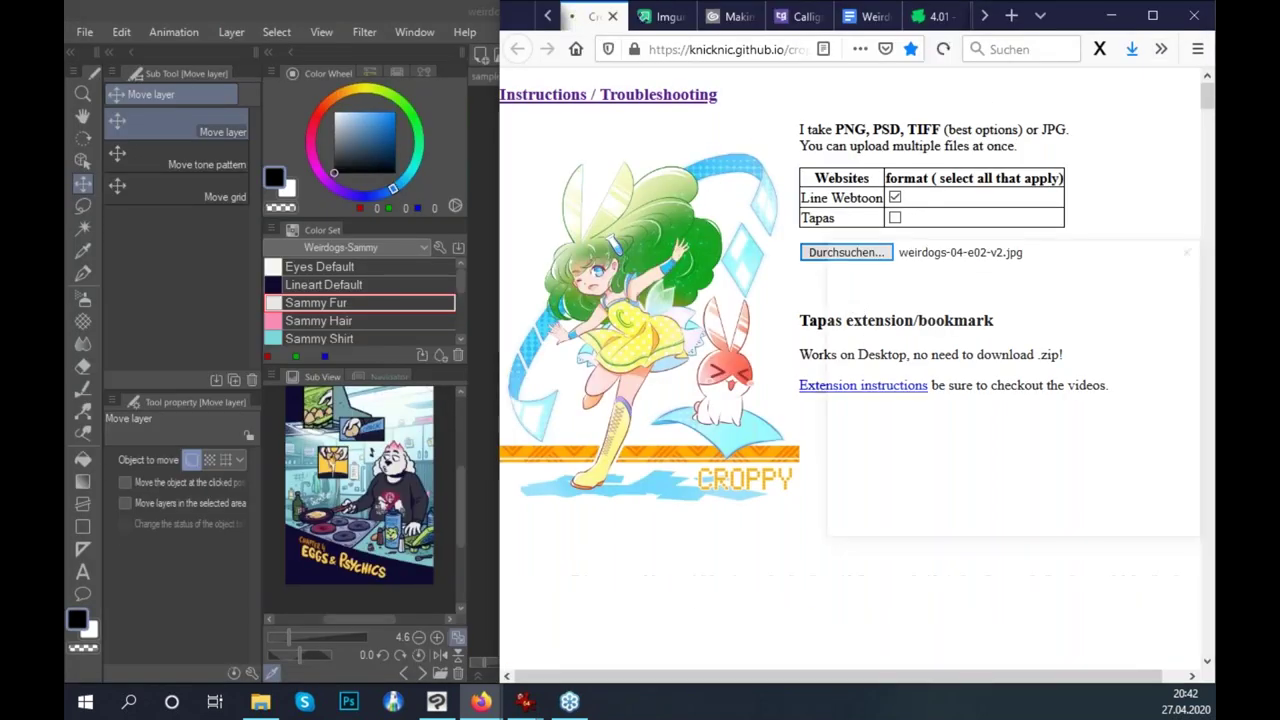
click(1083, 500)
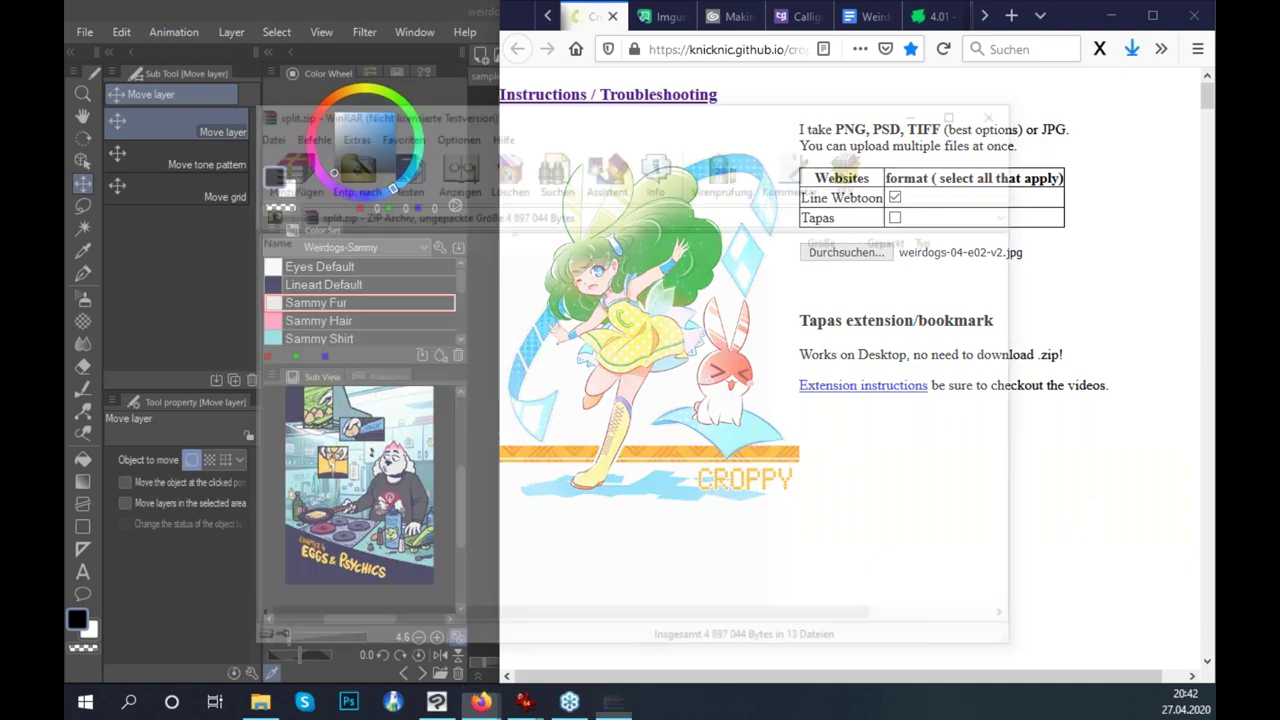
View the first three cropped images, weirdogs-04-e02-v2-0.jpg to weirdogs-04-e02-v2-2.jpg, and close the archive.
double_click(395, 277)
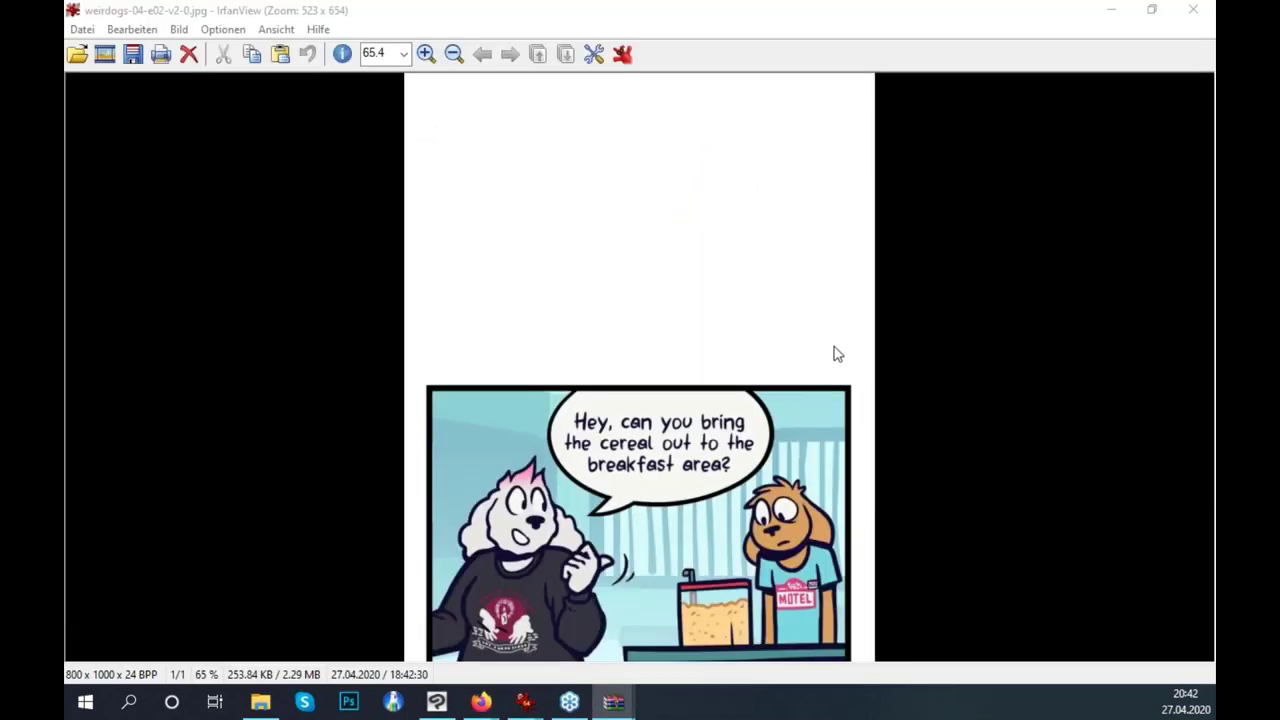
key(Escape)
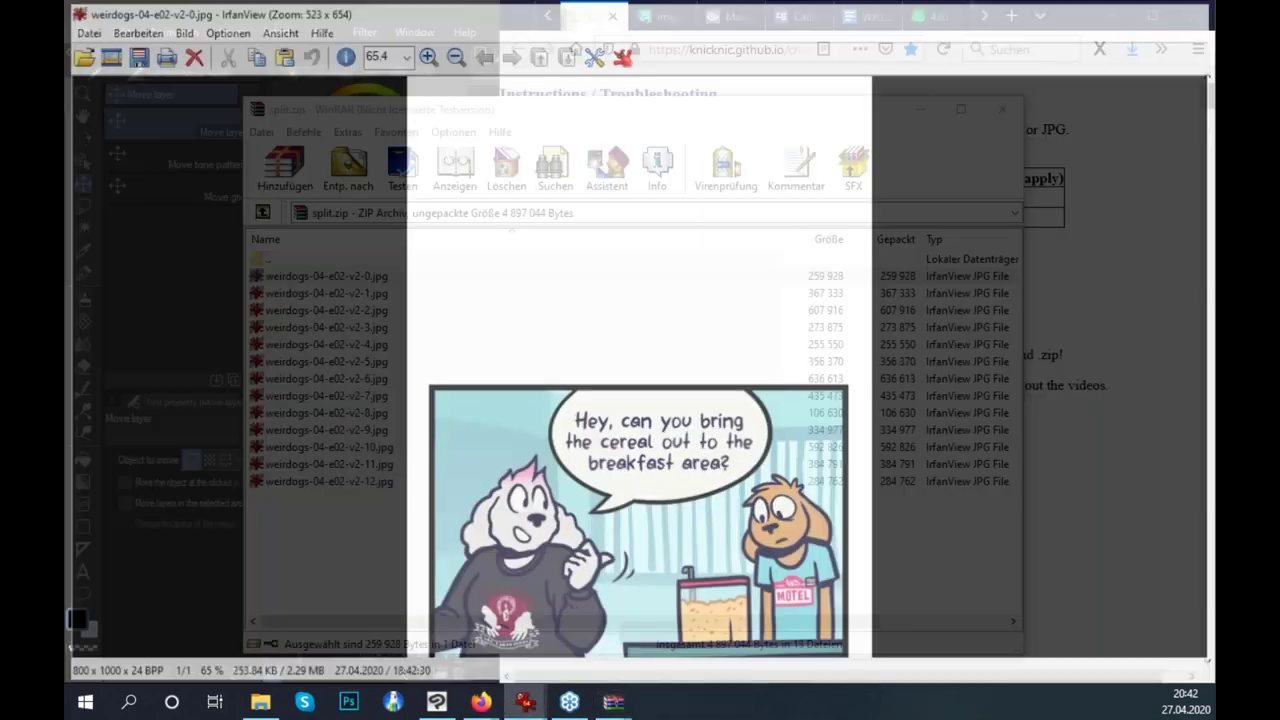
double_click(380, 292)
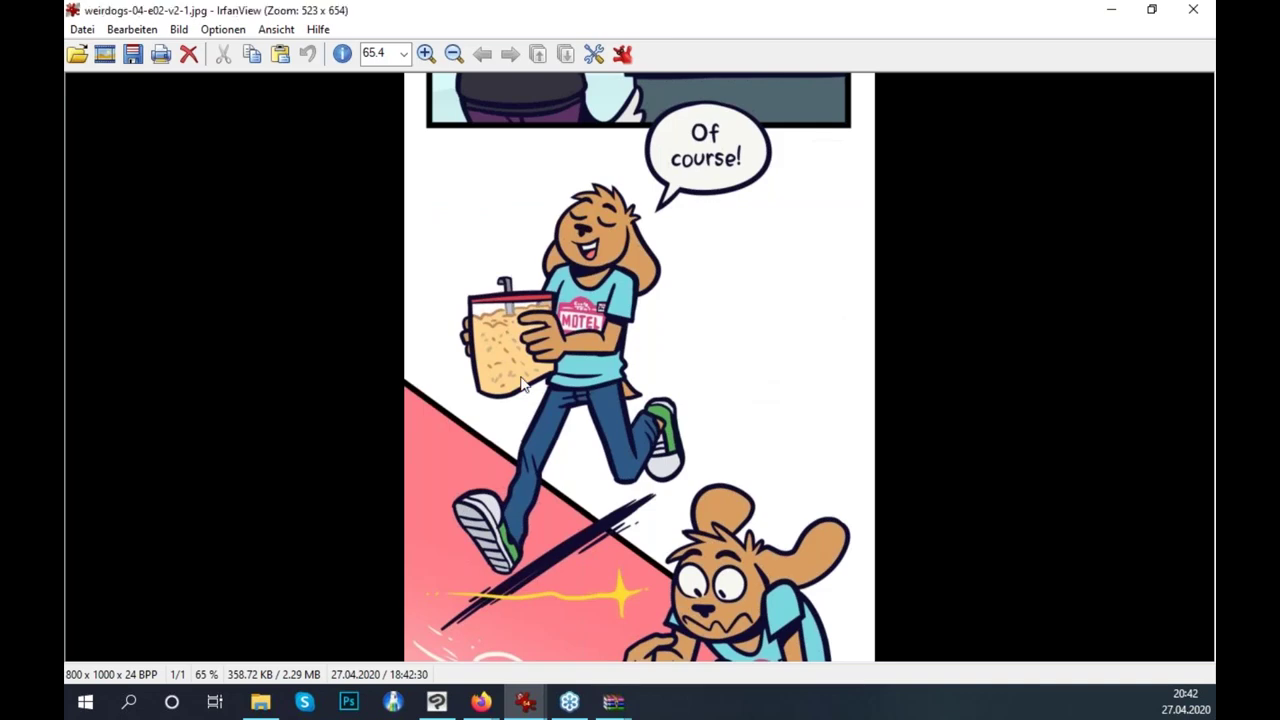
key(Escape)
double_click(396, 314)
key(Escape)
click(1005, 108)
Go back to the Weirdogs series dashboard on Webtoons and start adding a new episode.
click(918, 16)
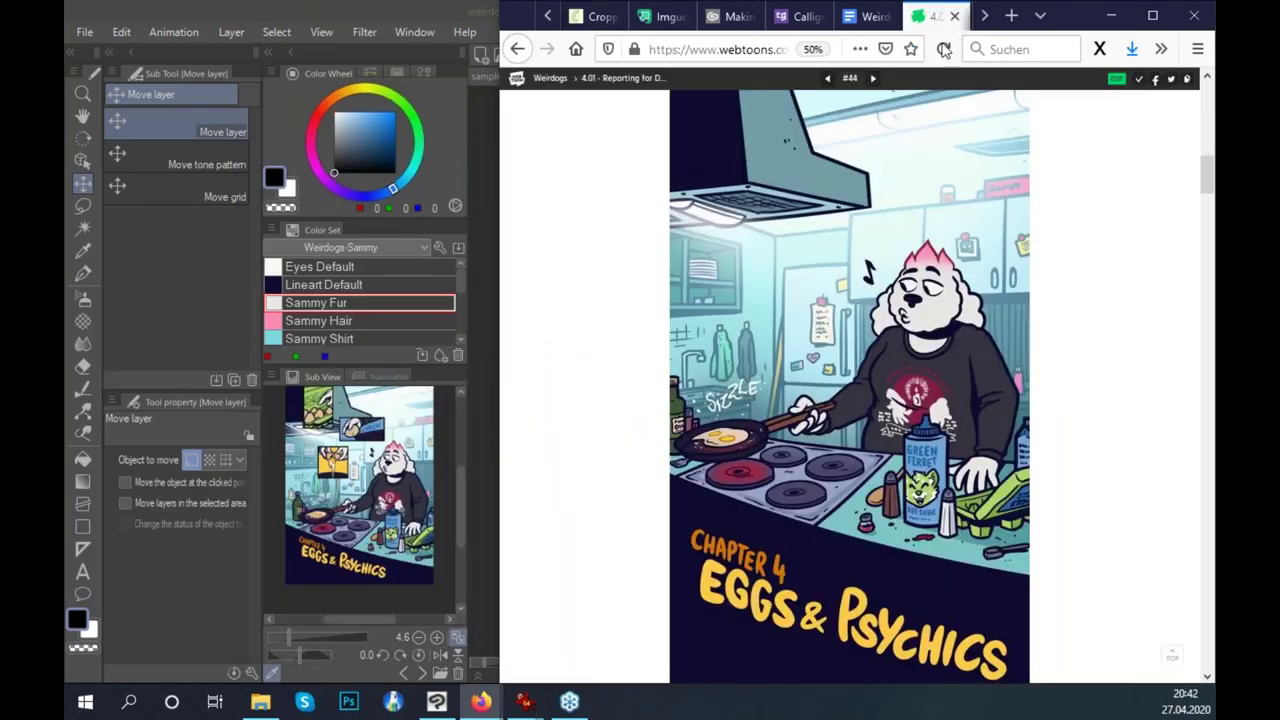
click(517, 49)
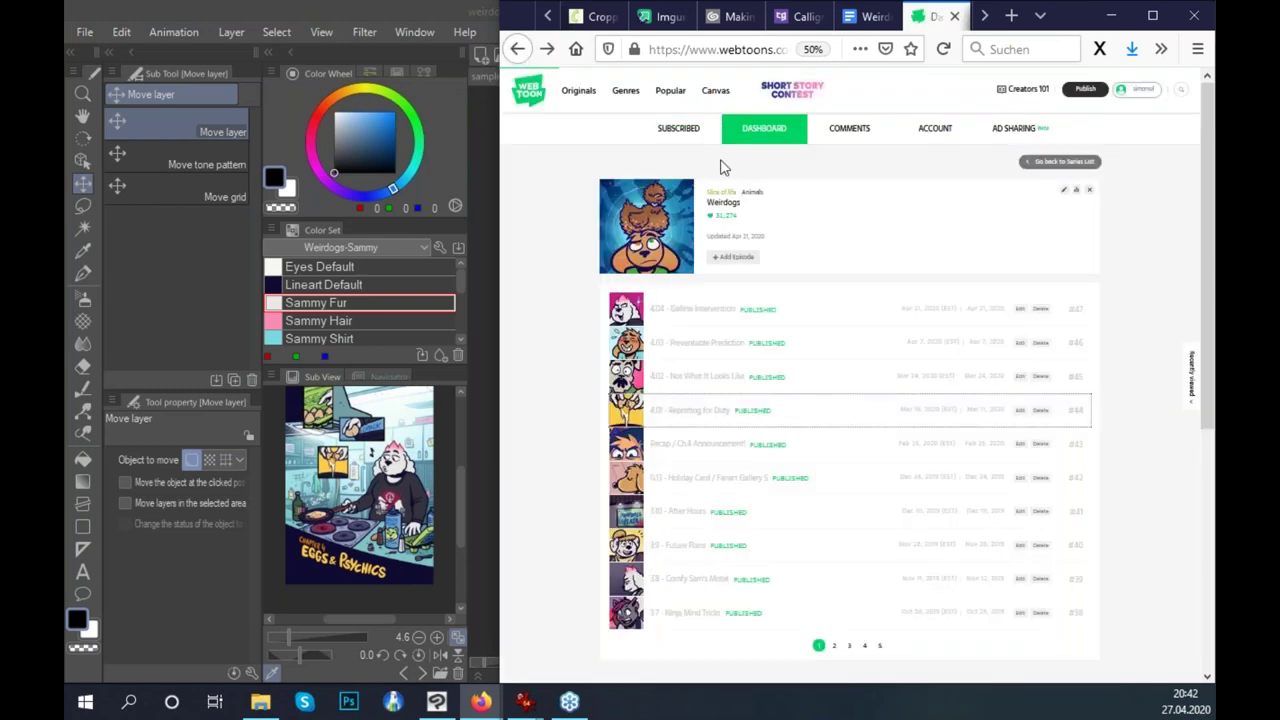
click(735, 257)
Upload the cropped images weirdogs-04-e01-0.jpg through weirdogs-04-e01-14.jpg to the new episode.
click(853, 266)
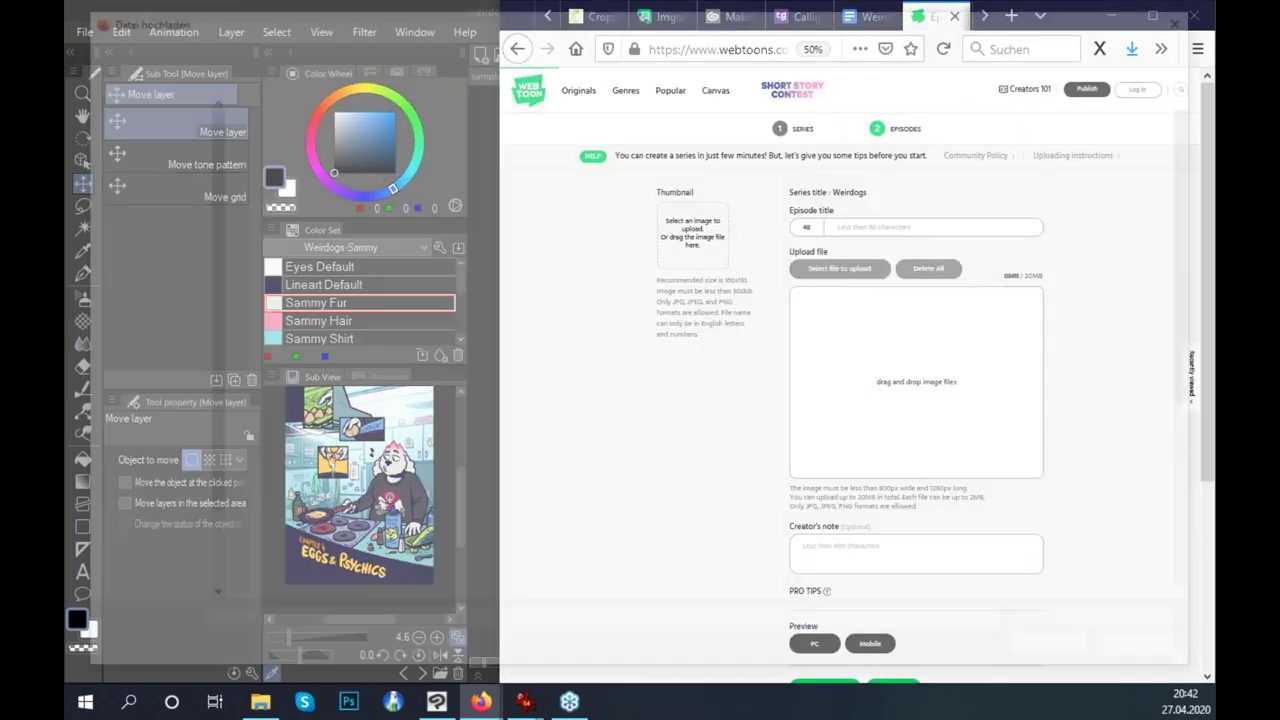
shift+click(648, 292)
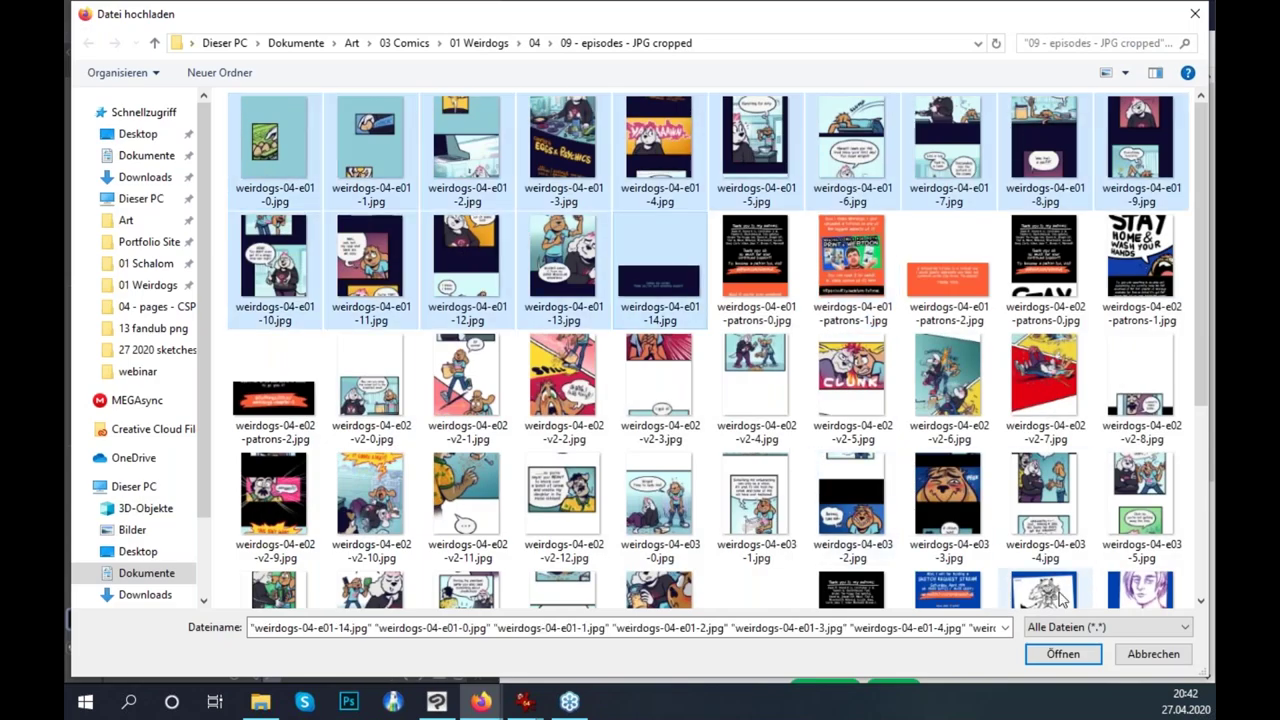
click(1063, 653)
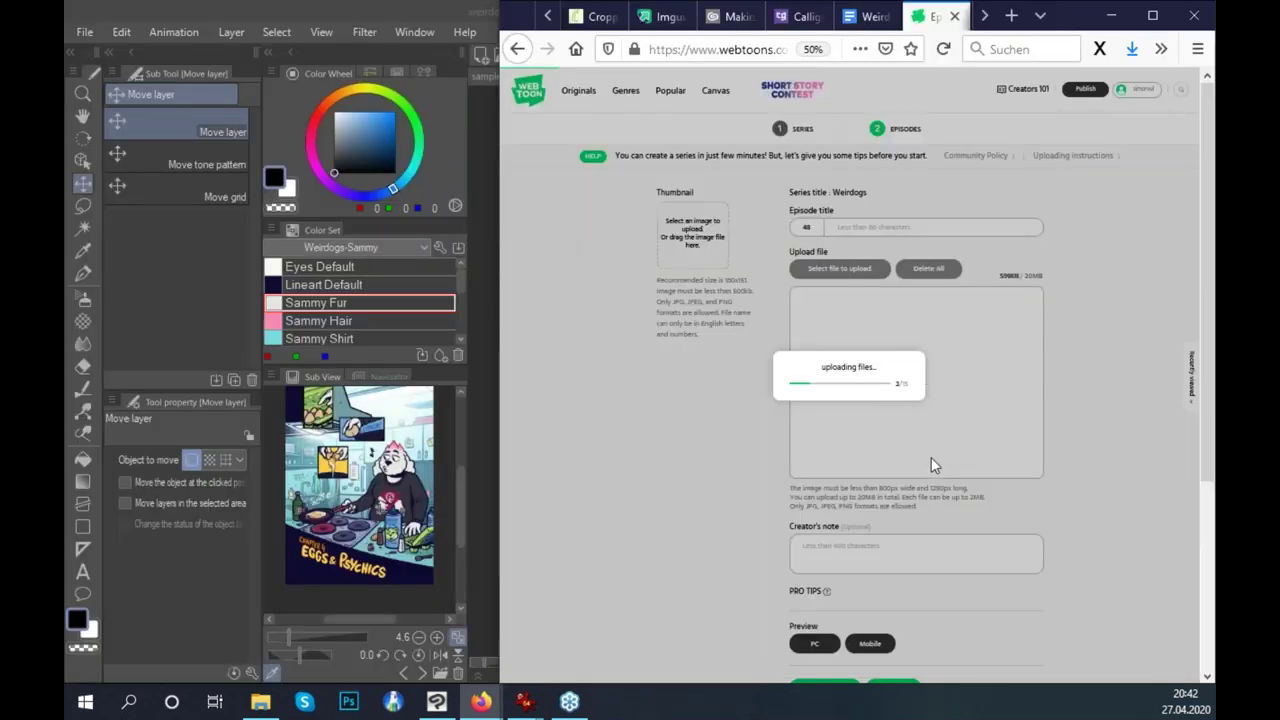
scroll(915, 495, down, 2)
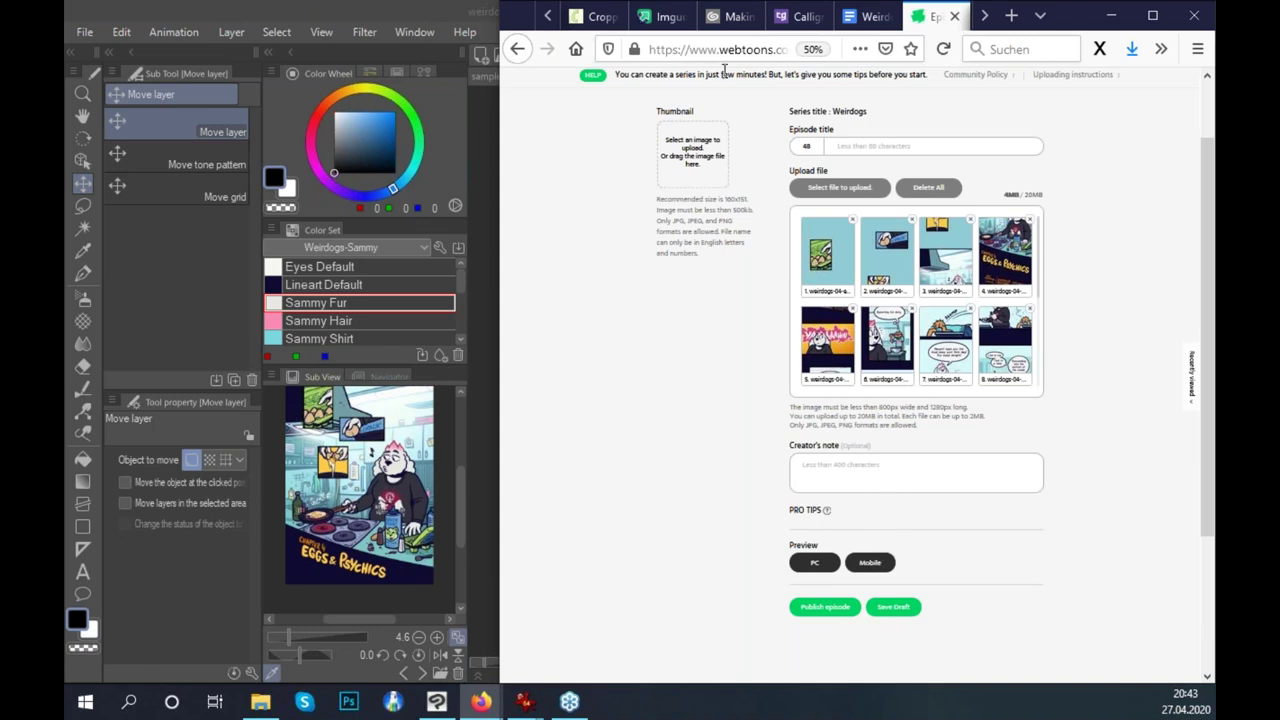
Look at the Imgur home page, return to the episode form, and check the episode in an enlarged mobile preview.
click(663, 16)
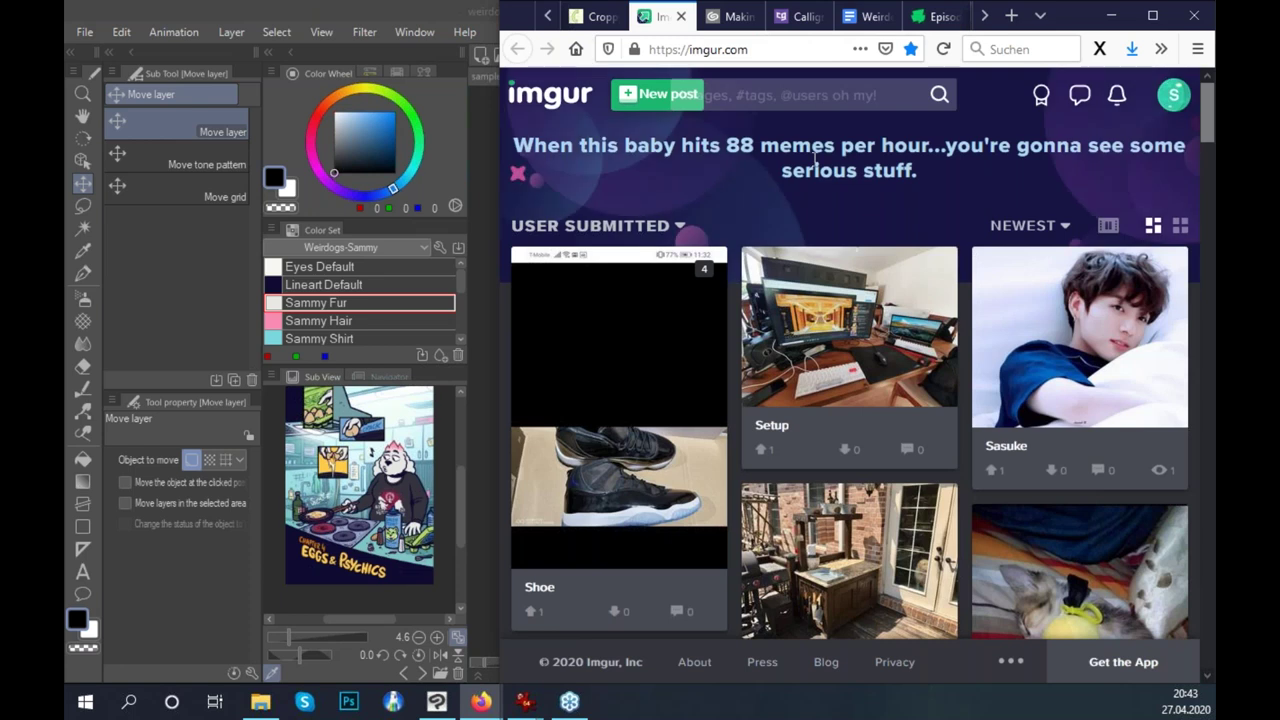
click(938, 17)
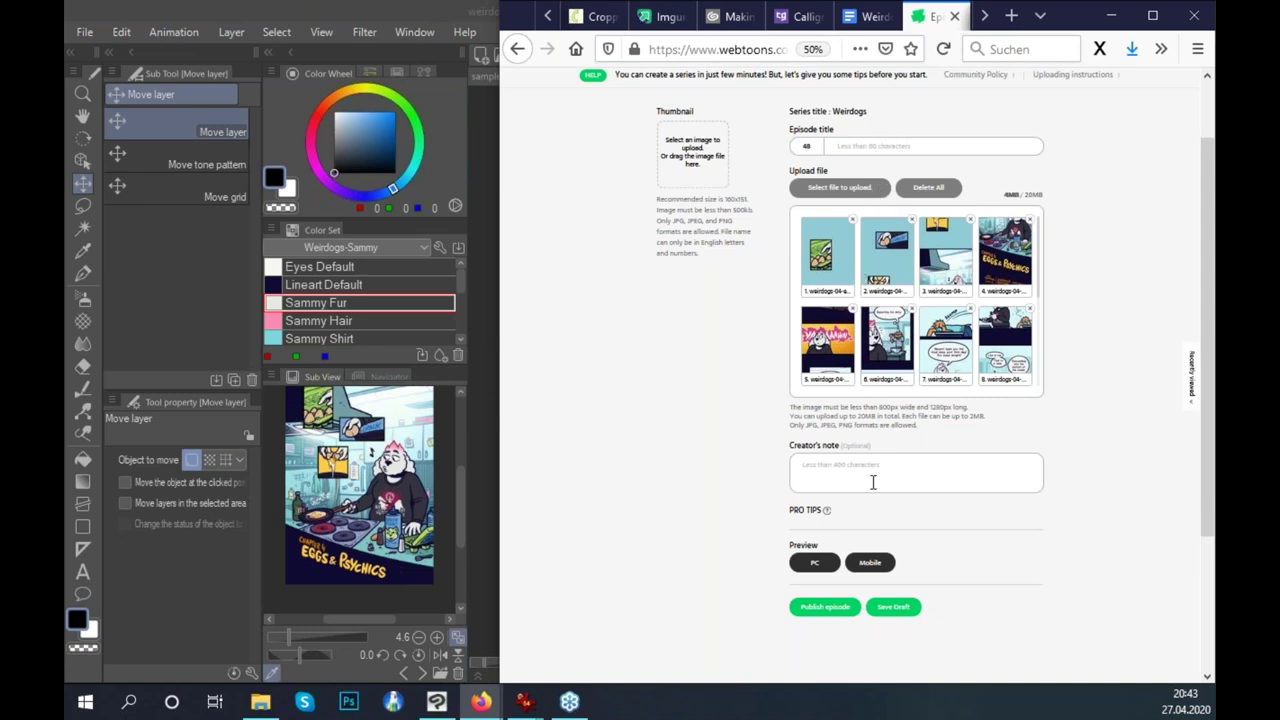
click(871, 562)
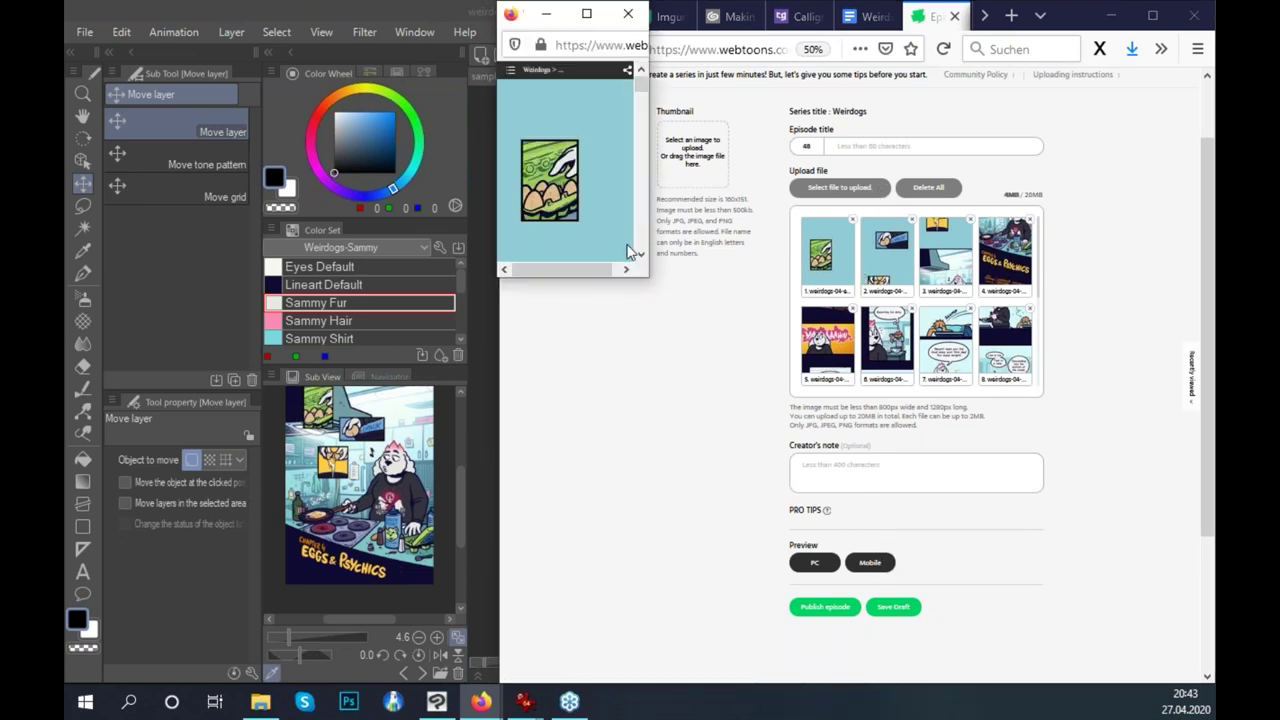
drag(649, 277, 735, 366)
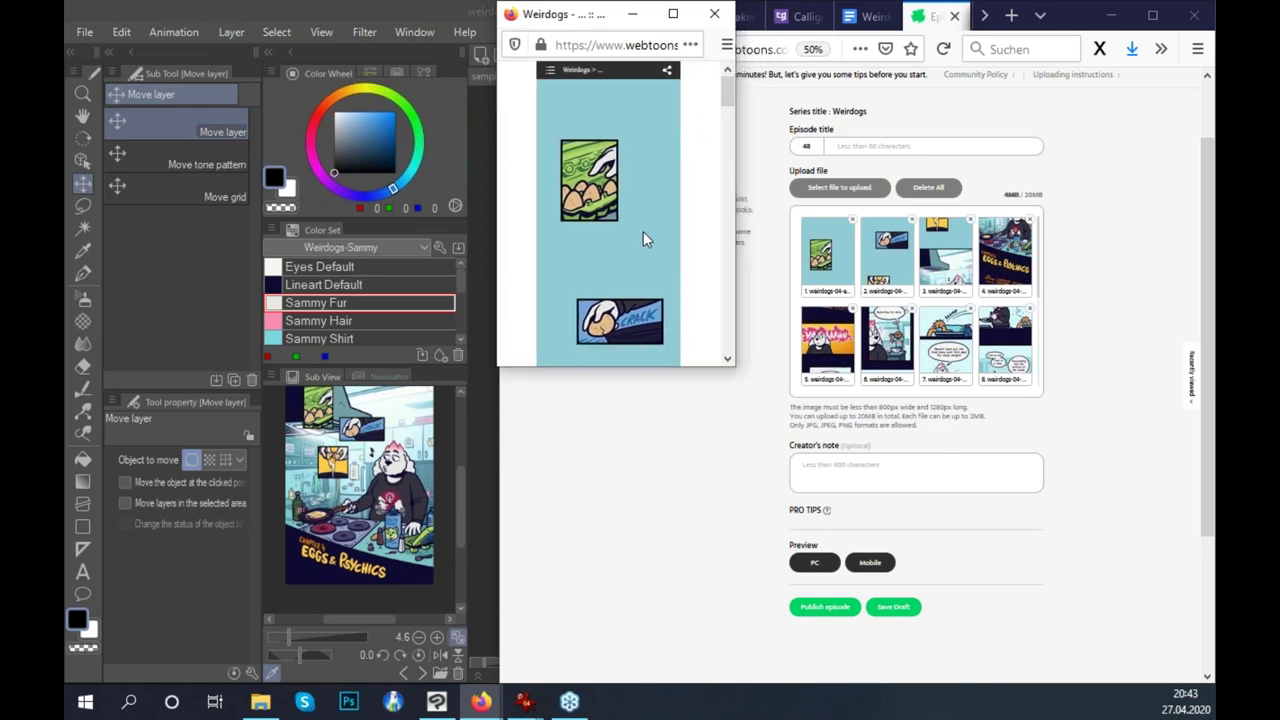
scroll(647, 228, down, 2)
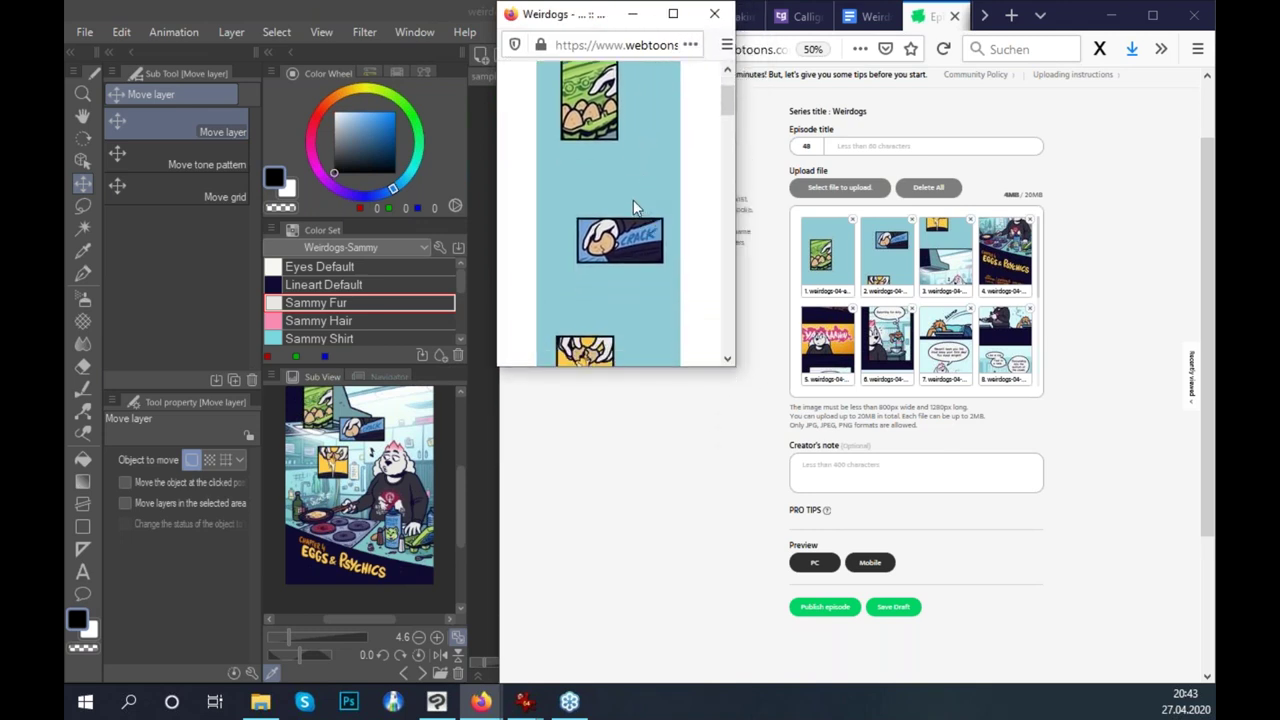
Look through the episode's panels in the mobile preview and close the preview.
scroll(638, 178, down, 5)
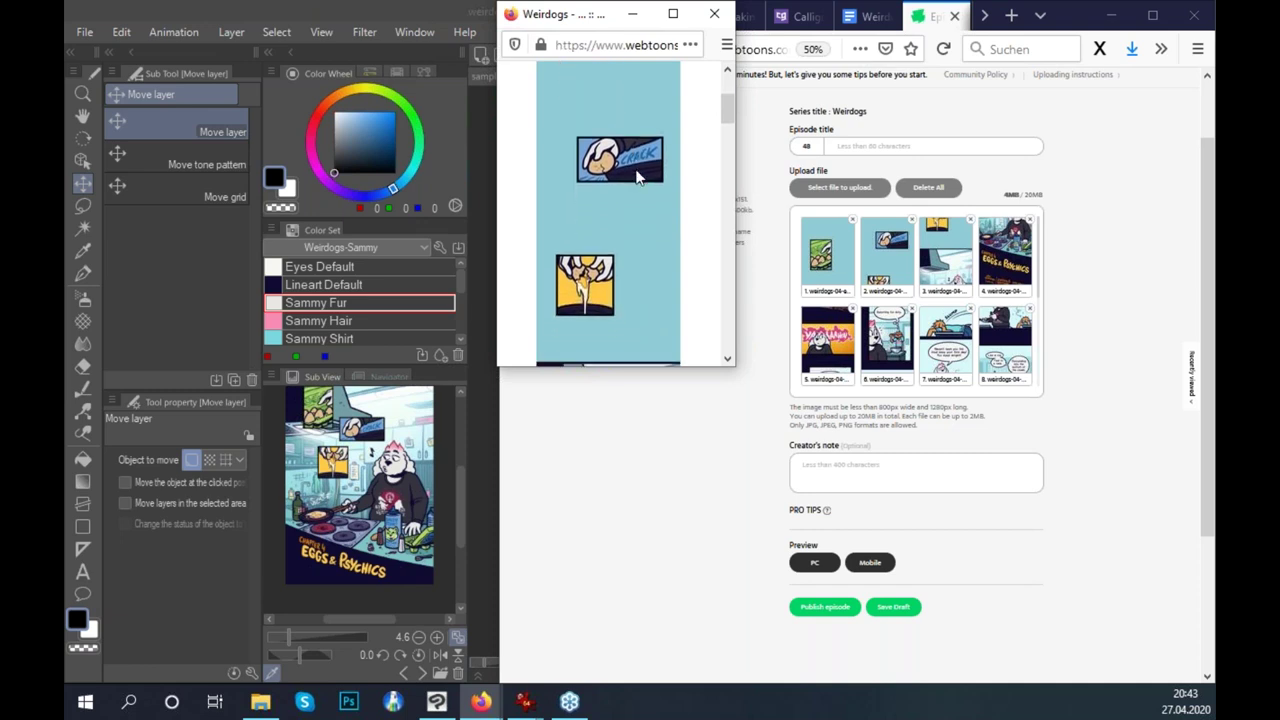
scroll(638, 174, down, 2)
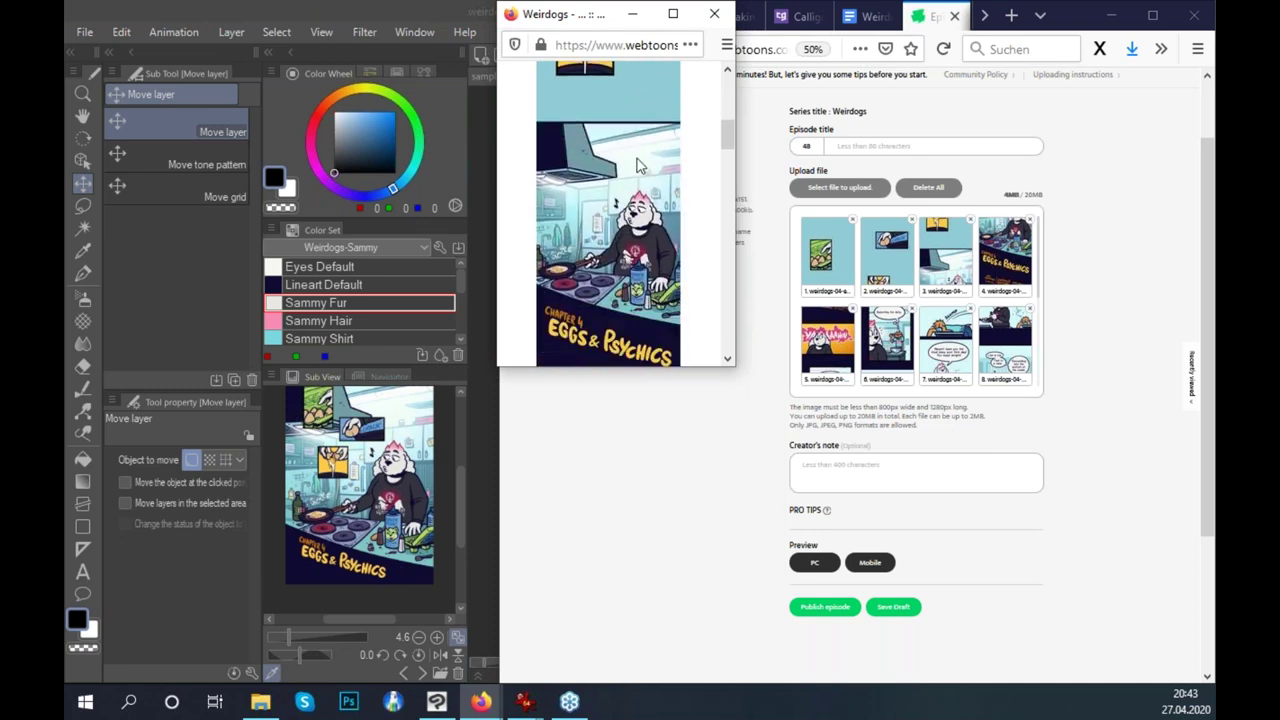
scroll(638, 165, down, 2)
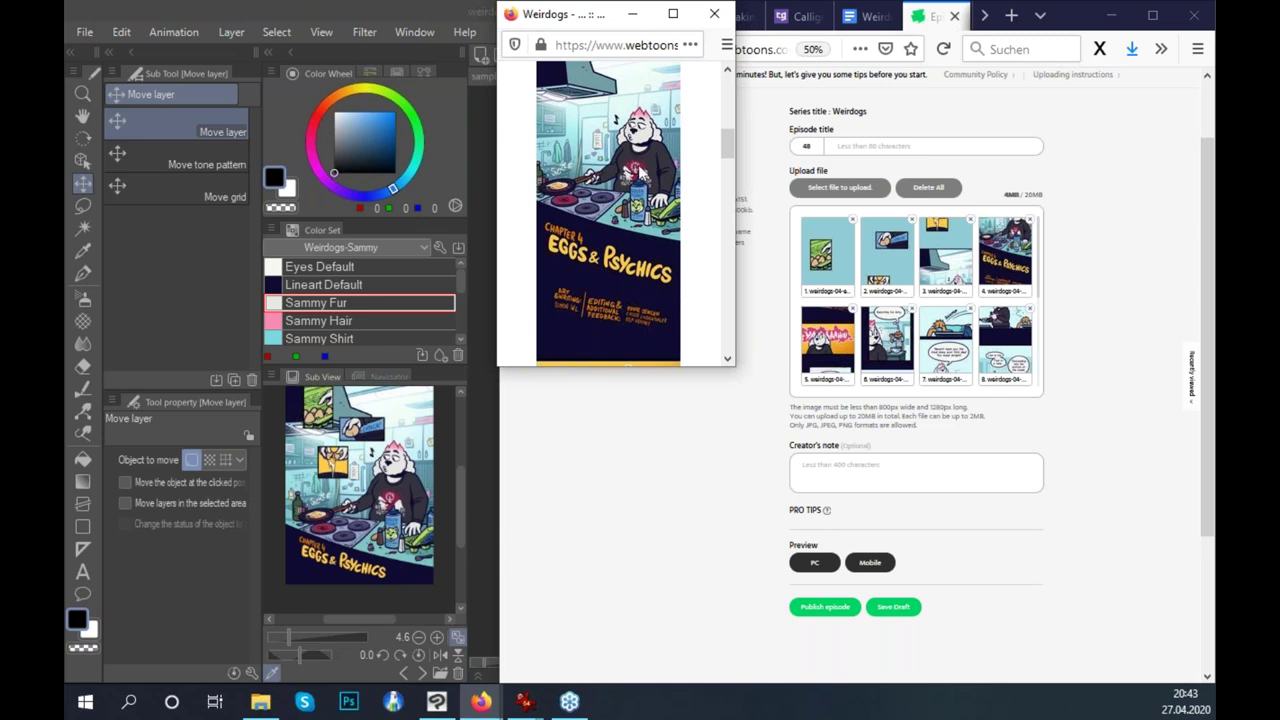
scroll(655, 150, down, 3)
scroll(657, 178, down, 3)
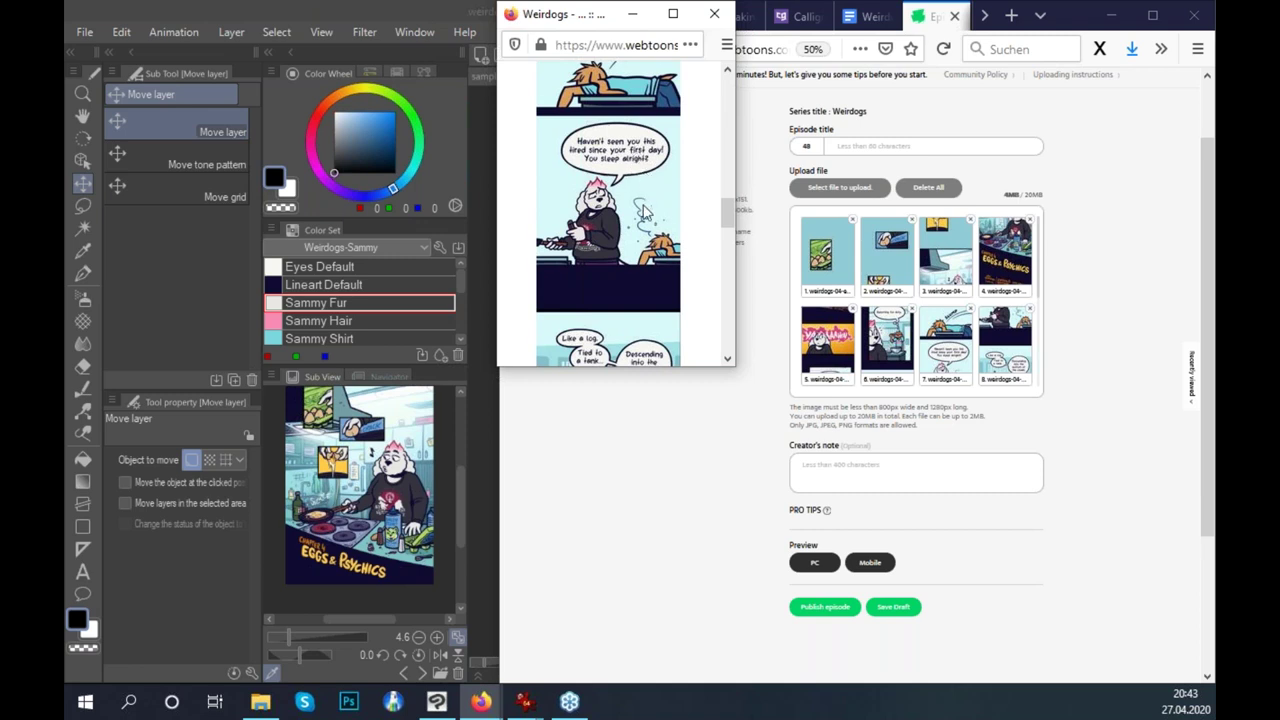
scroll(650, 200, down, 3)
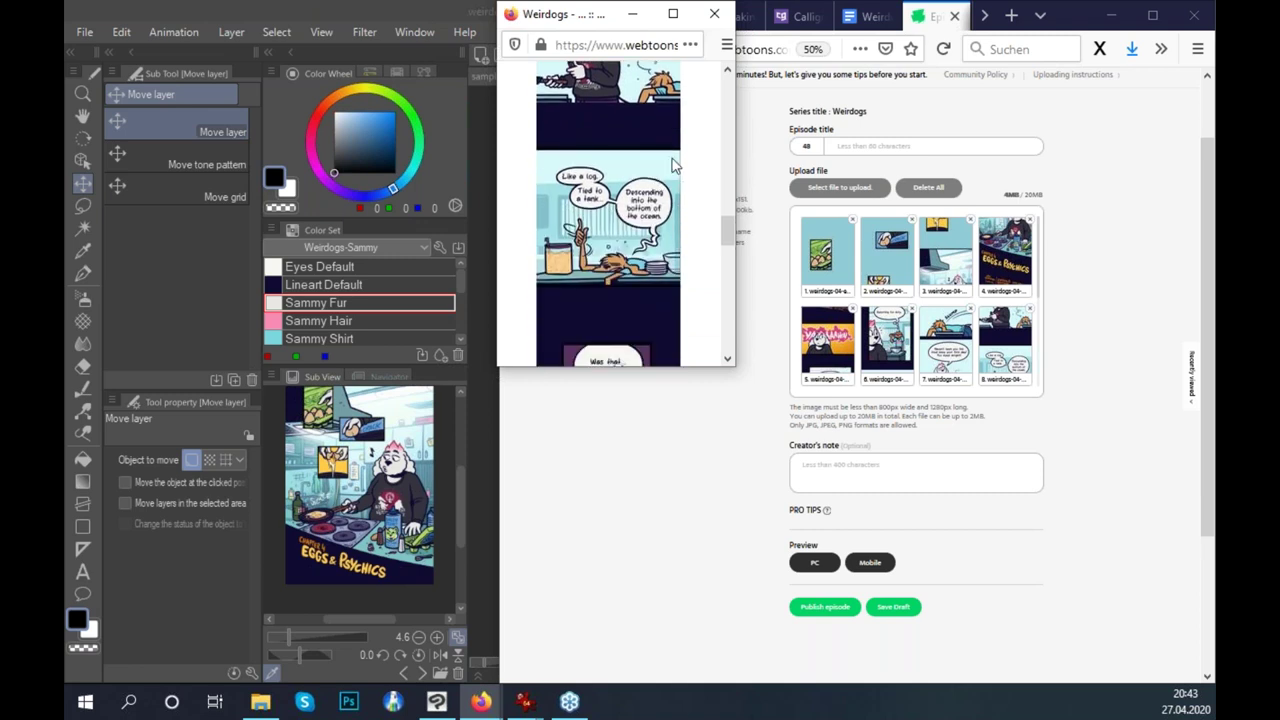
scroll(683, 203, down, 1)
scroll(683, 203, down, 3)
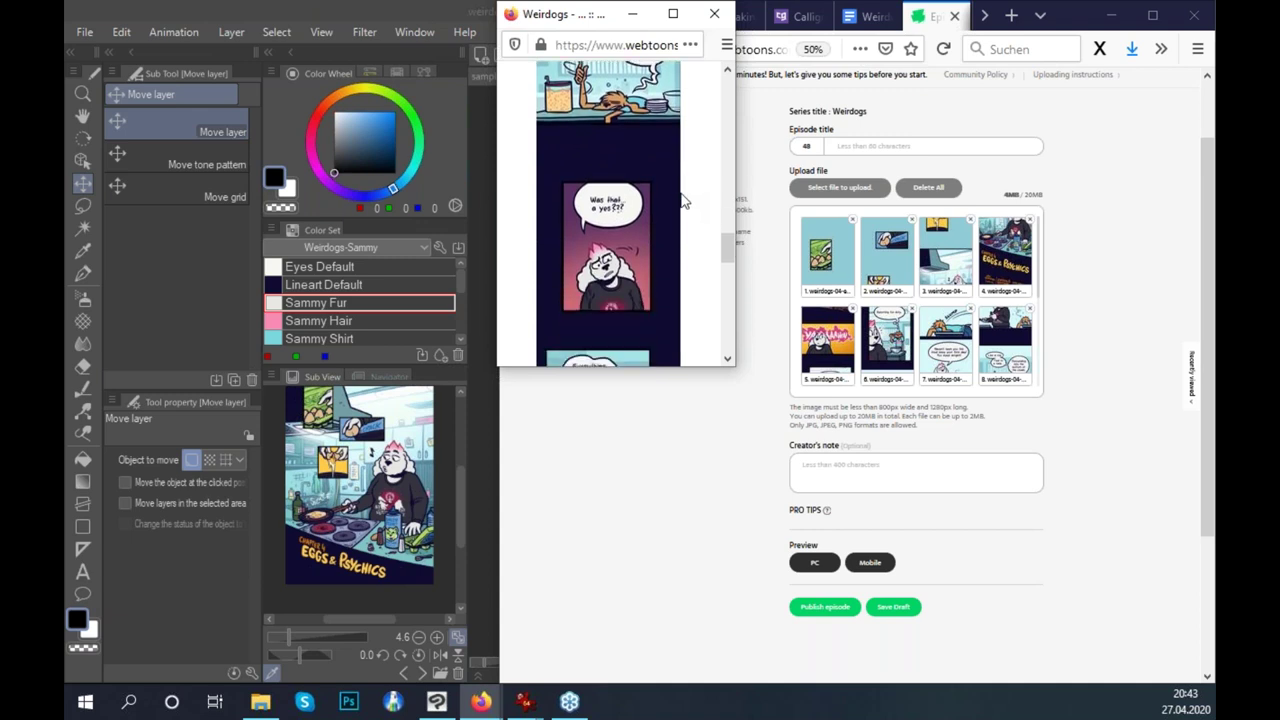
scroll(683, 200, down, 3)
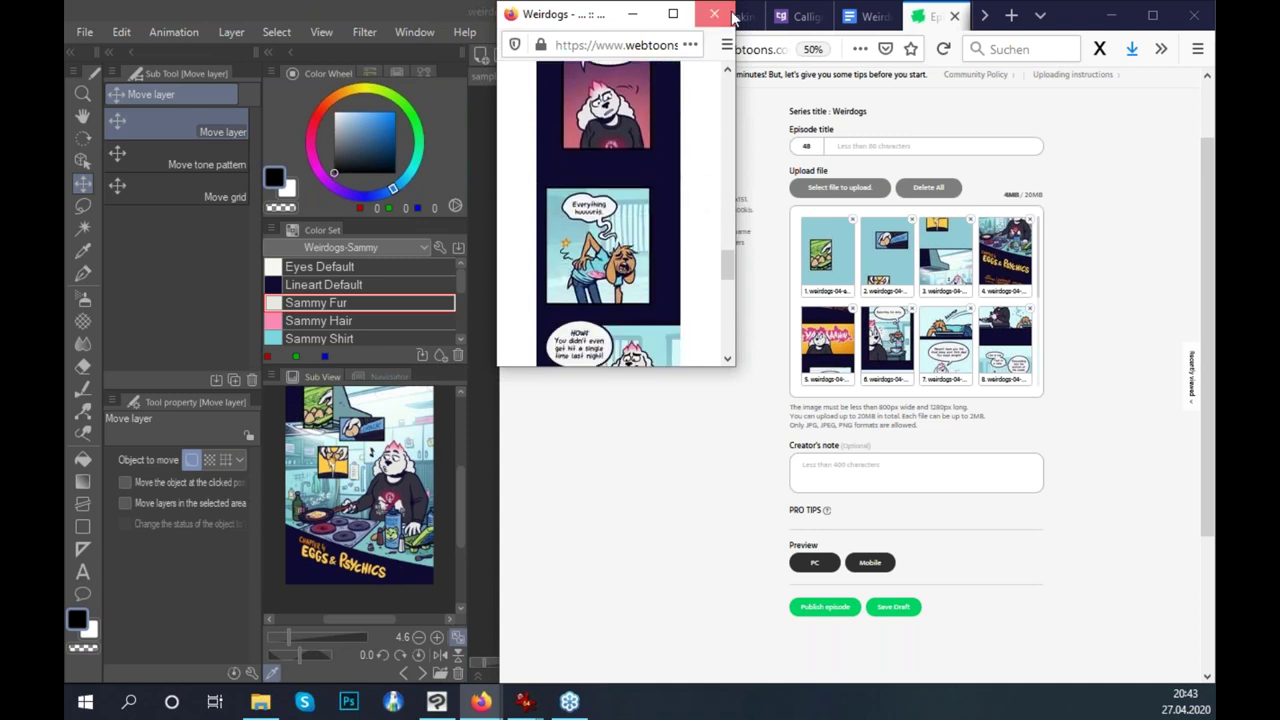
click(714, 14)
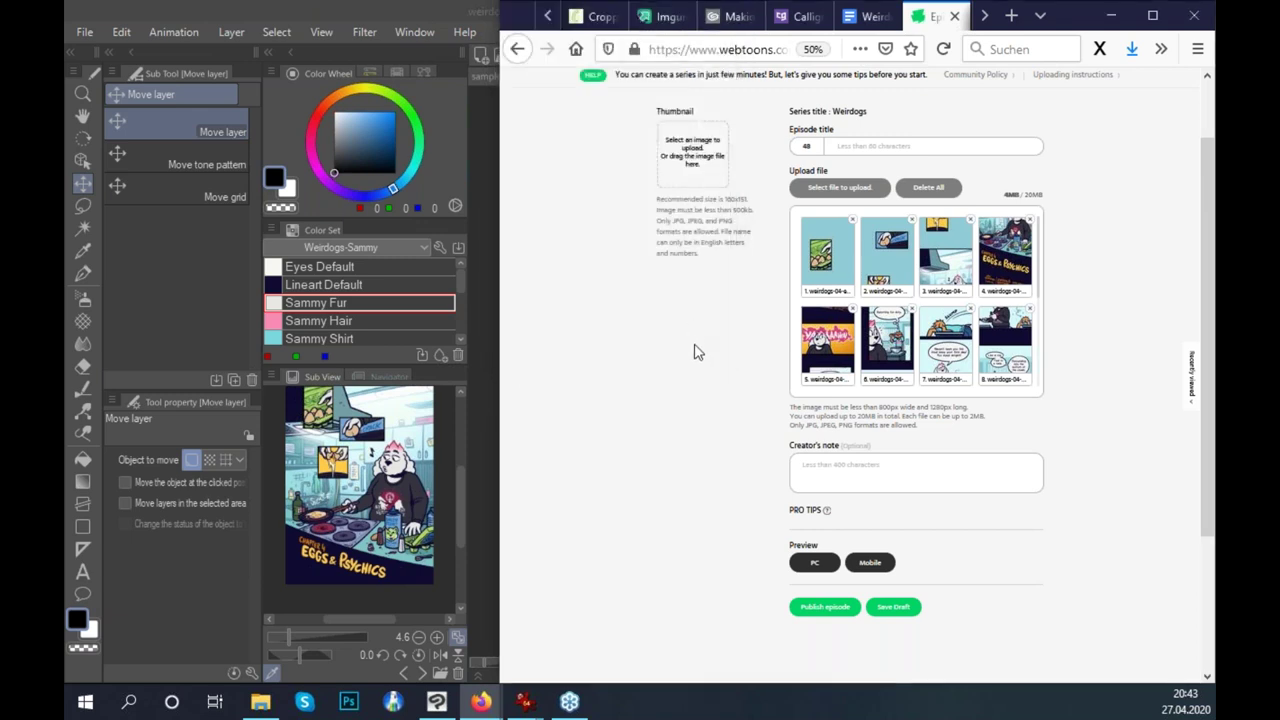
Switch to Clip Studio Paint, close the weirdogs-03-e02 canvas and inspect the sample page around the SLUMP lettering.
click(418, 8)
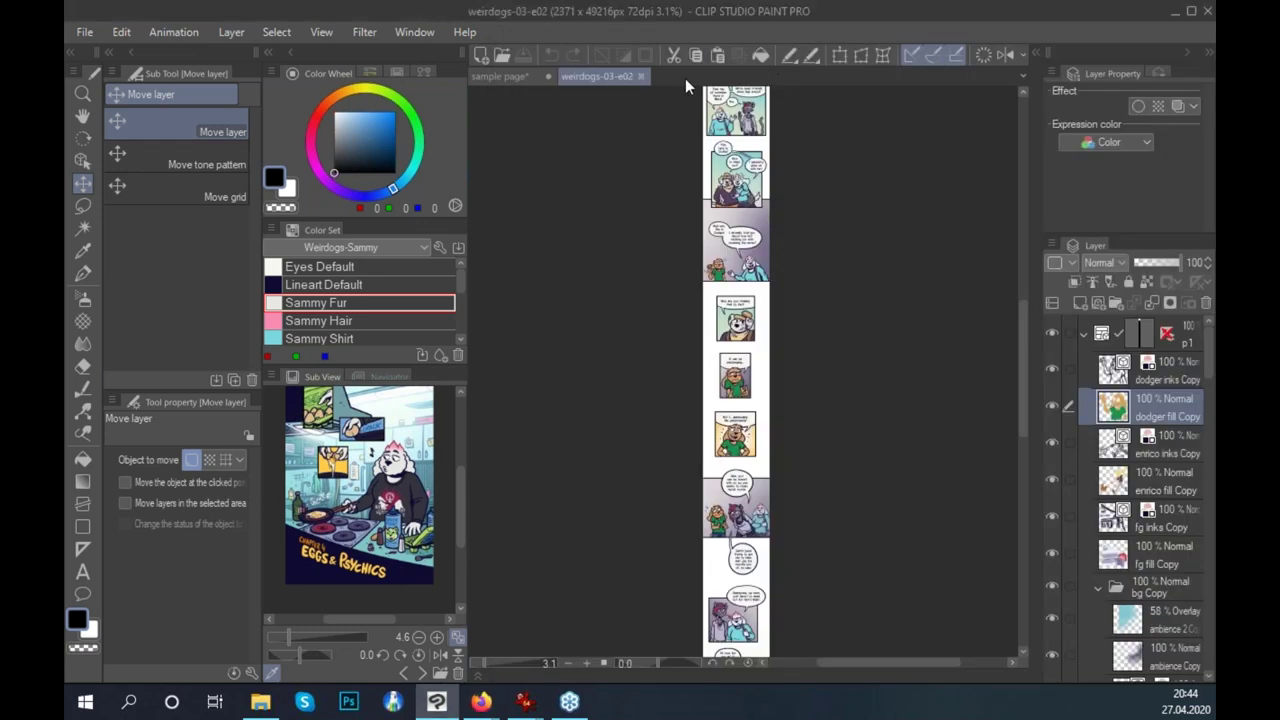
click(642, 76)
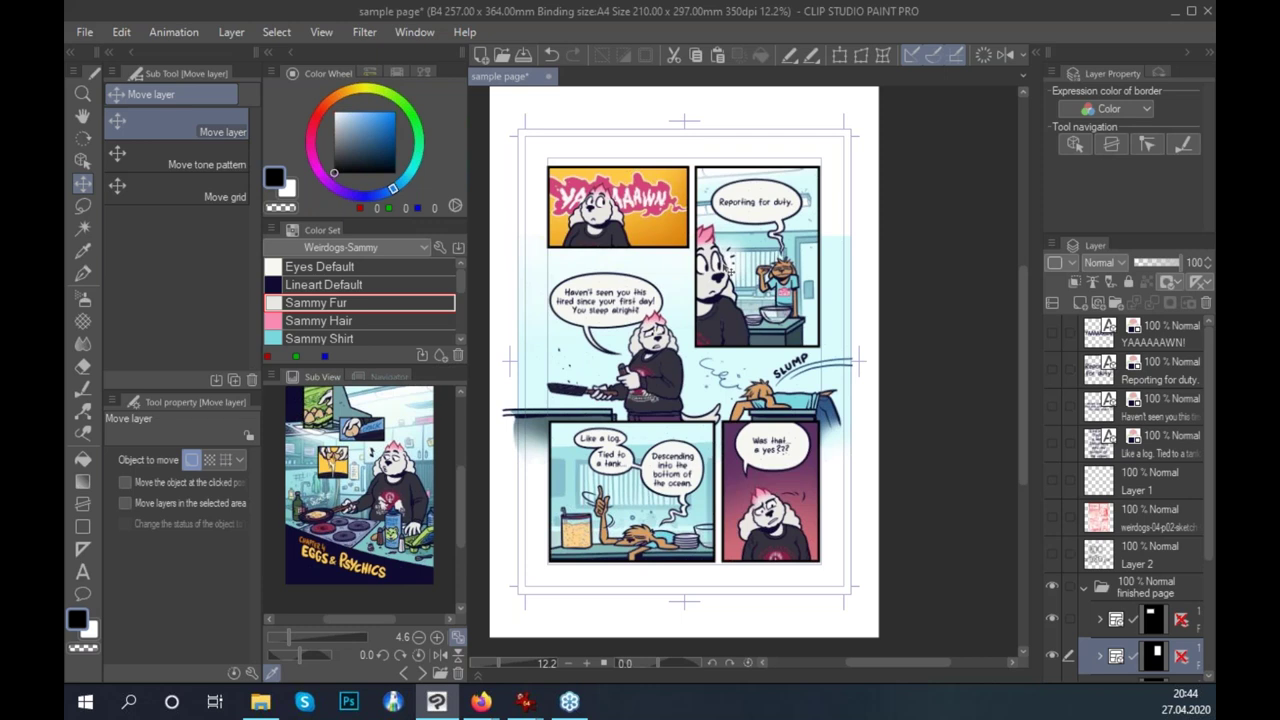
drag(857, 441, 913, 453)
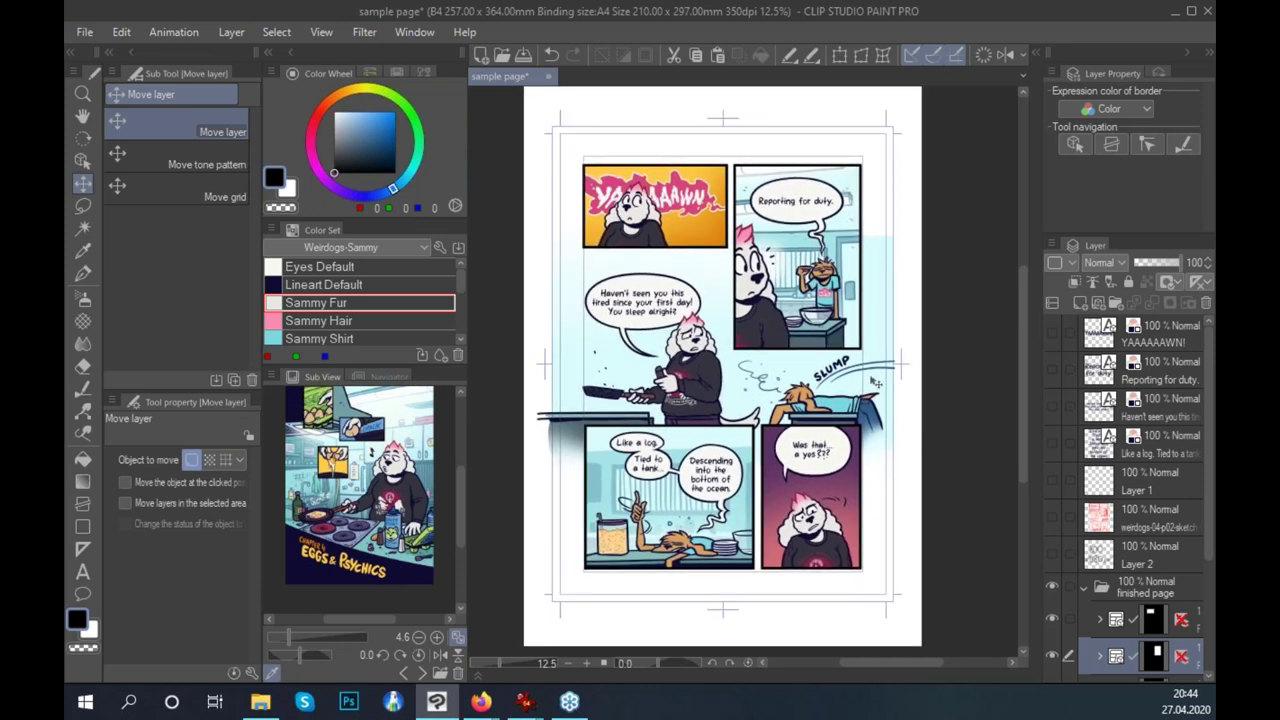
key(ctrl+plus)
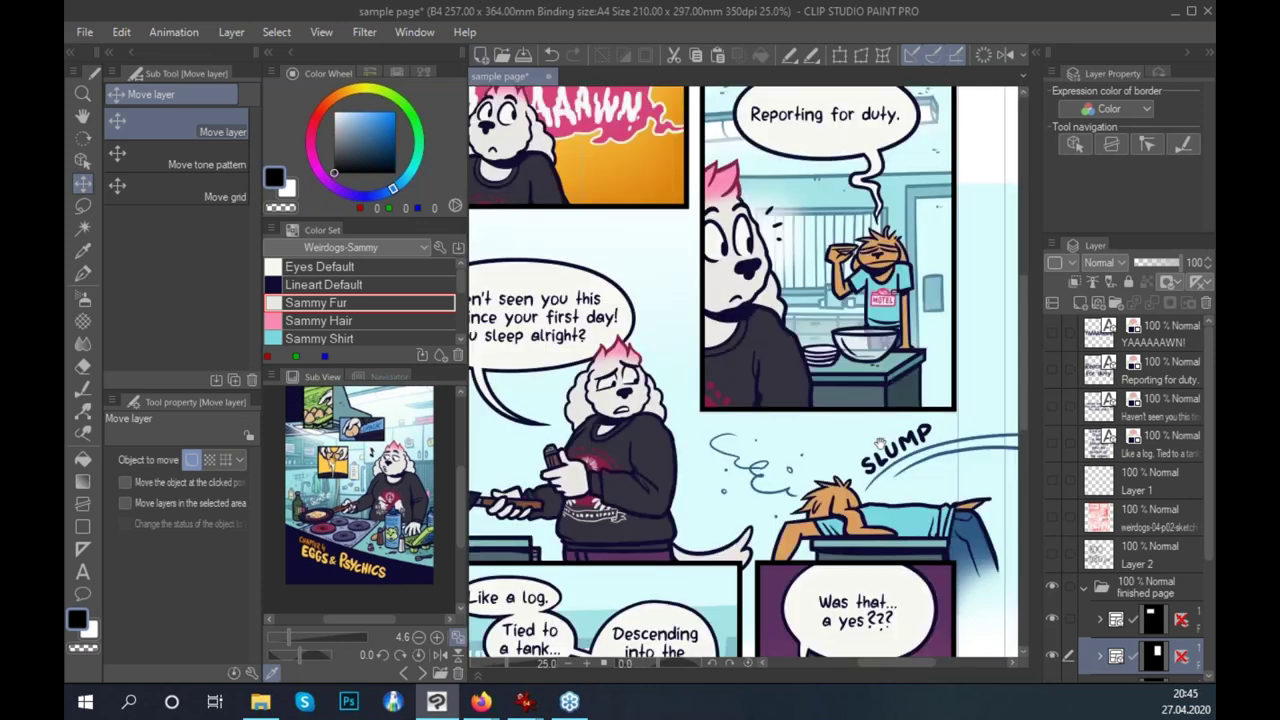
drag(881, 446, 953, 491)
Create a new 3500 x 4000 px illustration at 600 dpi from the ig friendly preset.
click(482, 56)
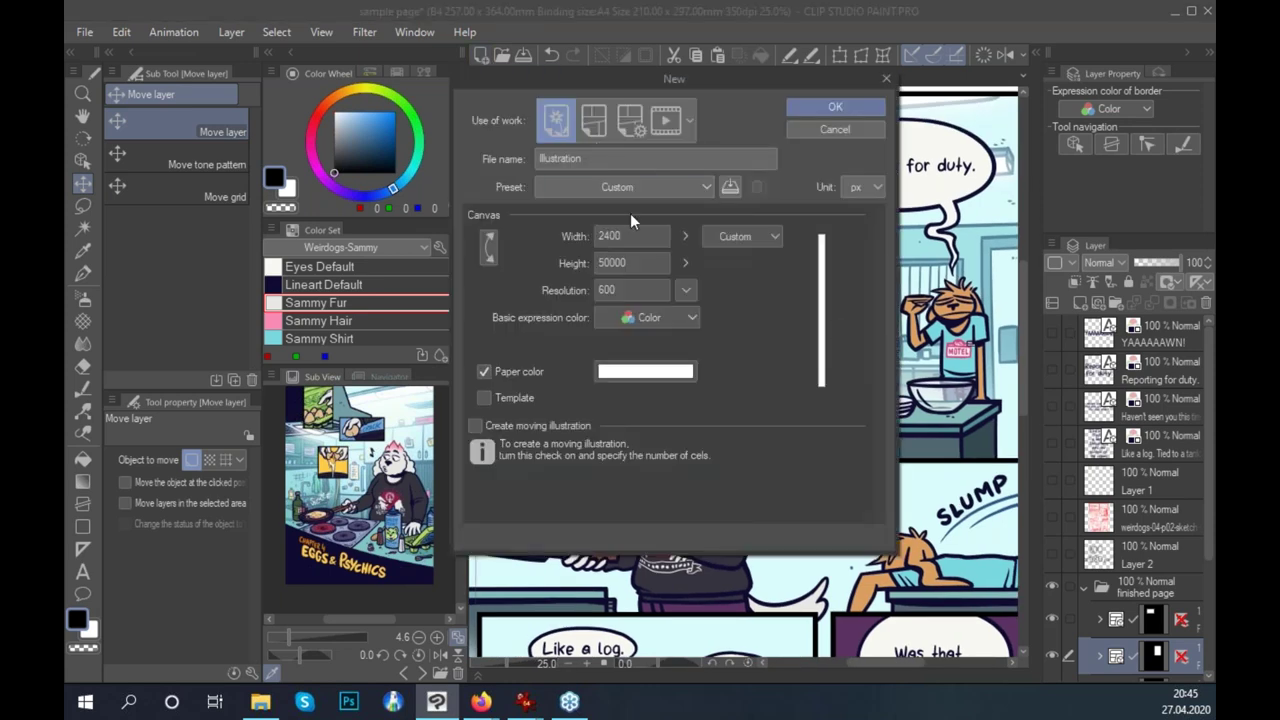
click(652, 188)
click(603, 517)
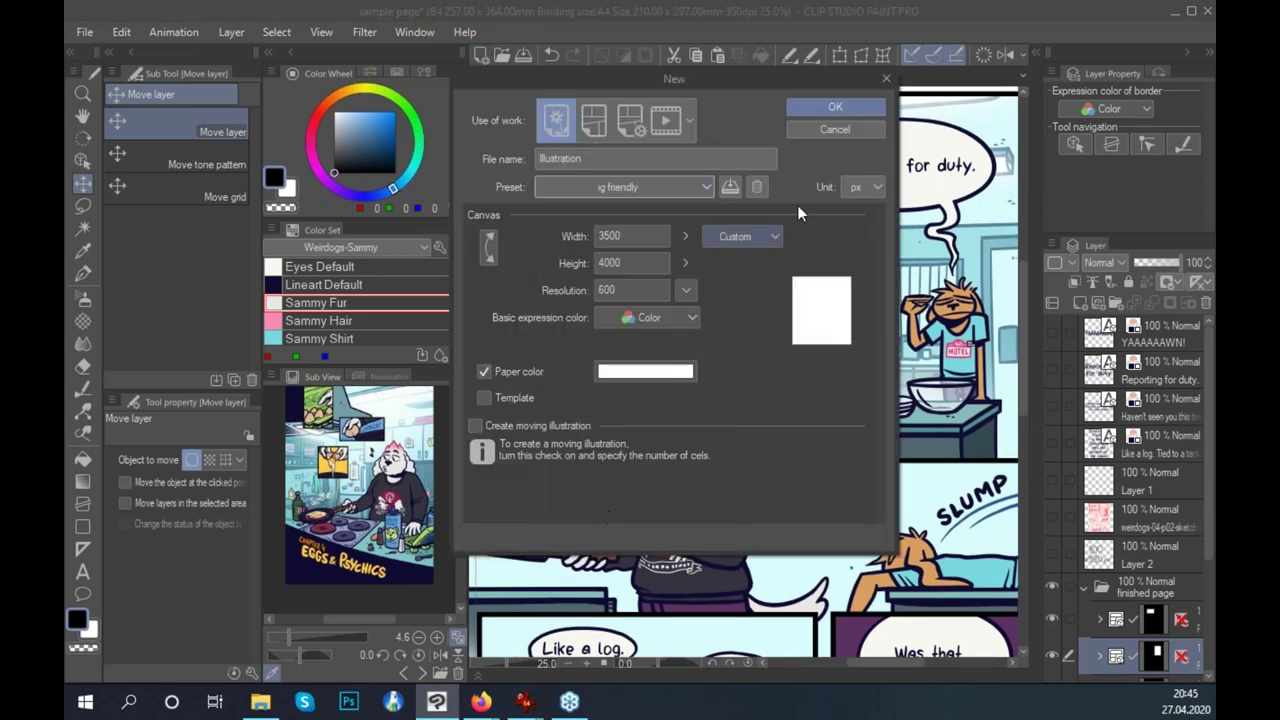
click(836, 110)
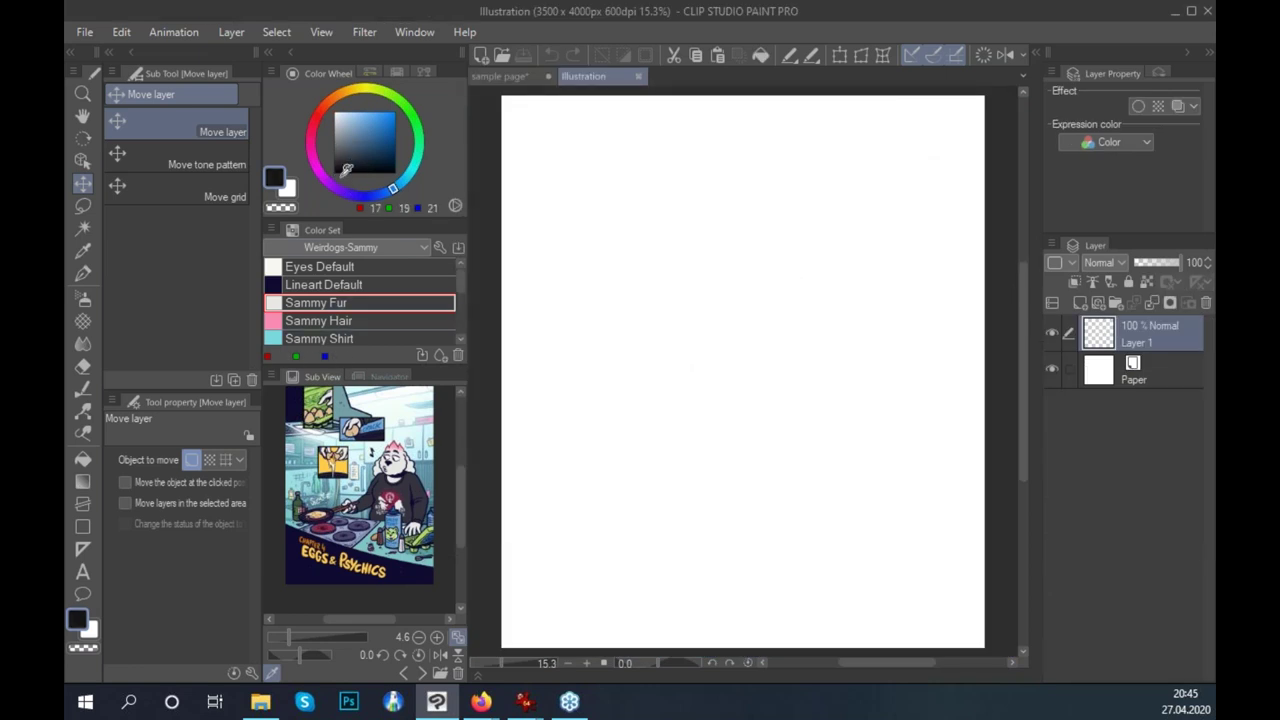
Choose the Default Inks pen and set its brush size to 70.
click(83, 273)
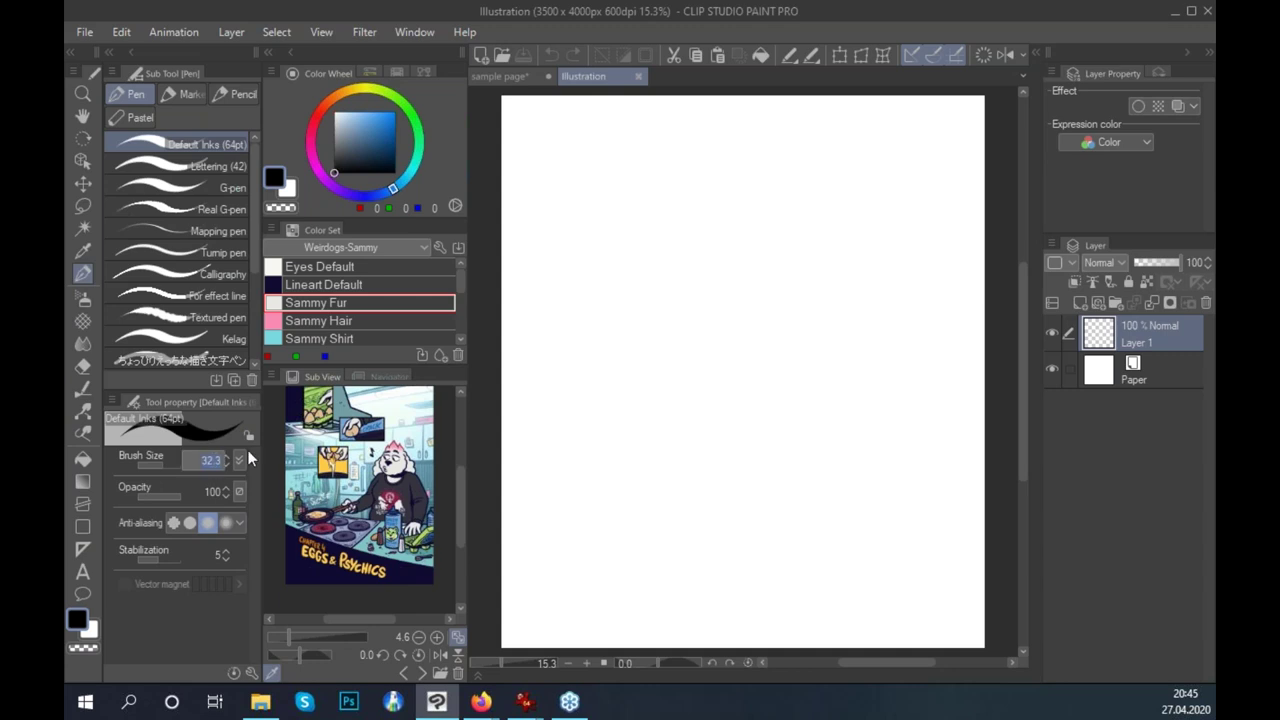
text(40)
key(Return)
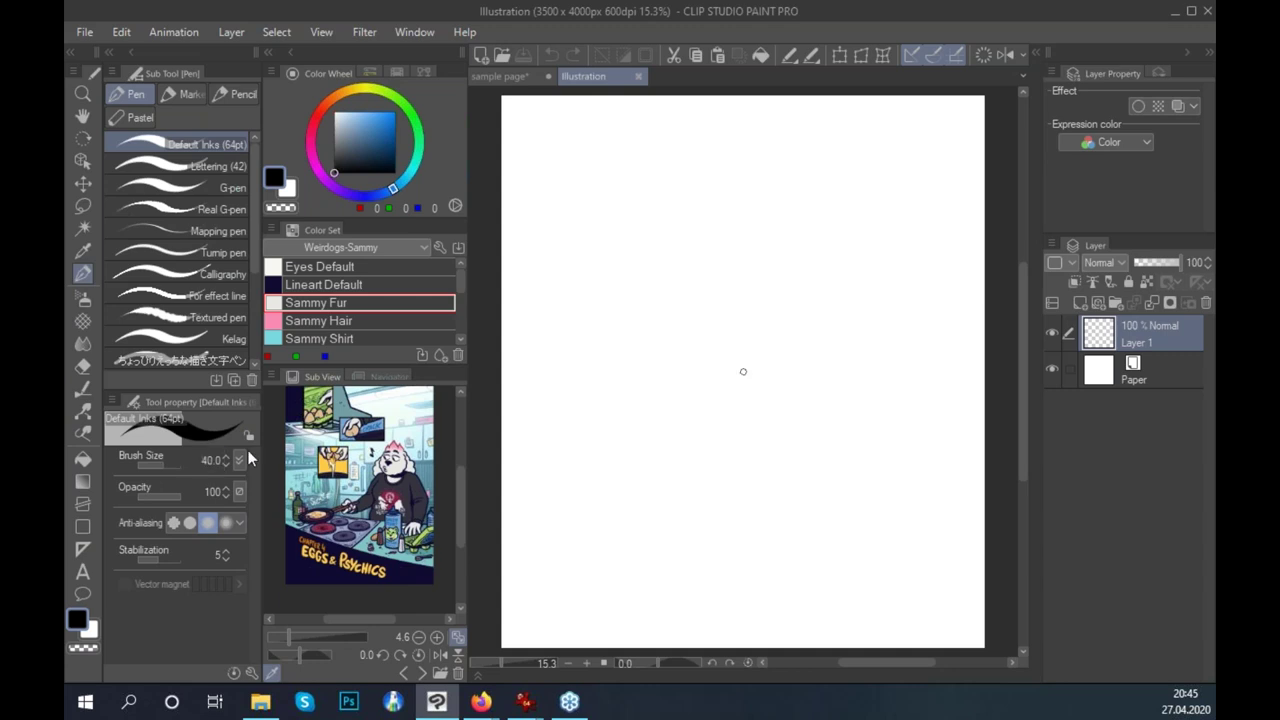
key(bracketright)
key(bracketright)
key(bracketright)
Sketch a round head with a small nose on the raster layer, and delete that layer.
drag(793, 238, 790, 390)
key(ctrl+z)
mouse_move(768, 250)
mouse_down()
mouse_move(820, 357)
mouse_move(772, 256)
mouse_move(830, 334)
mouse_move(778, 252)
mouse_up()
key(ctrl+z)
mouse_move(749, 314)
mouse_down()
mouse_move(770, 312)
mouse_move(757, 325)
mouse_up()
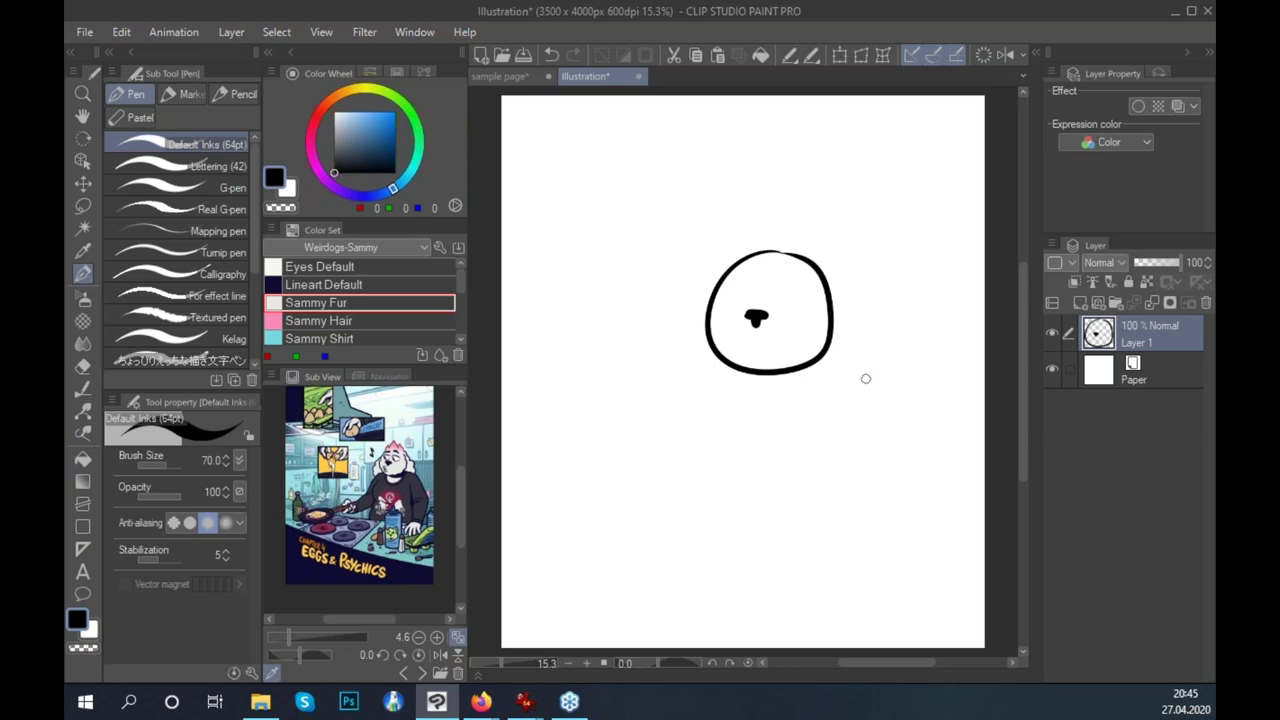
mouse_move(755, 317)
mouse_down()
mouse_move(757, 329)
mouse_move(766, 316)
mouse_move(752, 323)
mouse_up()
drag(757, 314, 767, 318)
click(1206, 302)
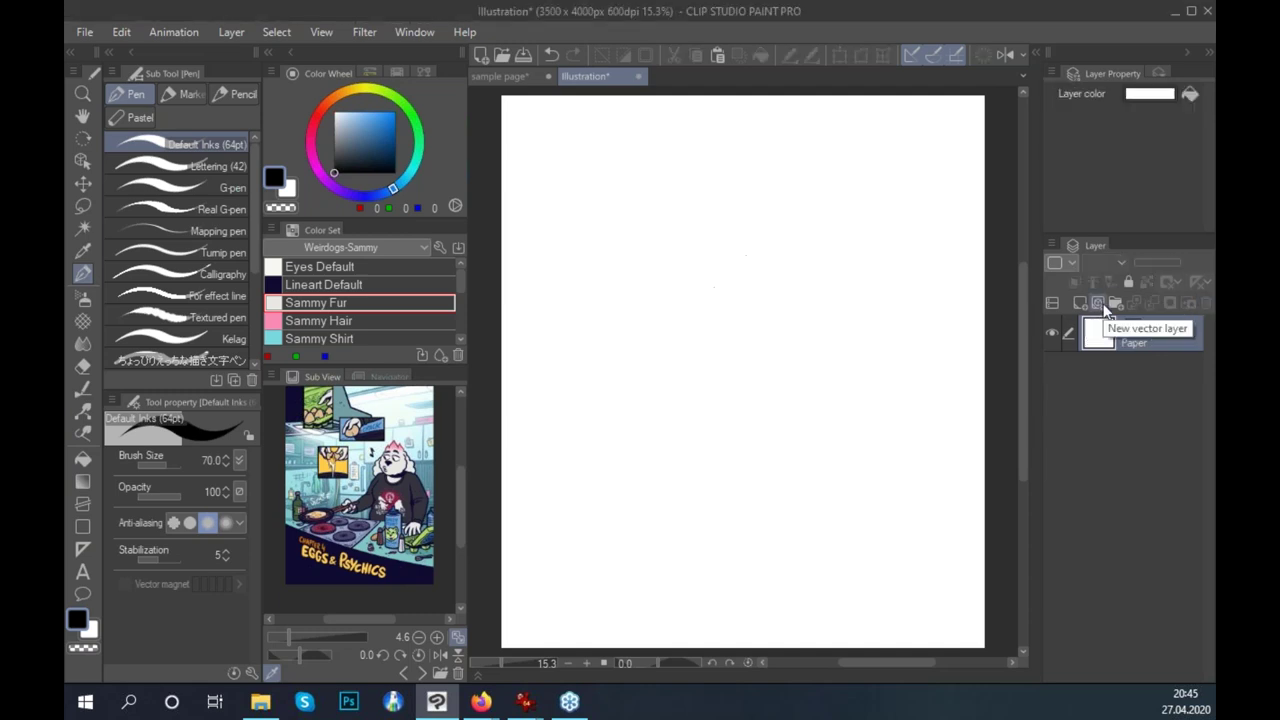
Add a vector layer and draw a smiling dog face with nose, two eyes, mouth and head outline.
click(1099, 303)
mouse_move(686, 341)
mouse_down()
mouse_move(712, 338)
mouse_move(697, 352)
mouse_move(716, 338)
mouse_move(688, 340)
mouse_up()
mouse_move(741, 296)
mouse_down()
mouse_move(745, 314)
mouse_move(744, 294)
mouse_move(689, 313)
mouse_move(691, 300)
mouse_move(691, 313)
mouse_up()
key(ctrl+z)
key(ctrl+z)
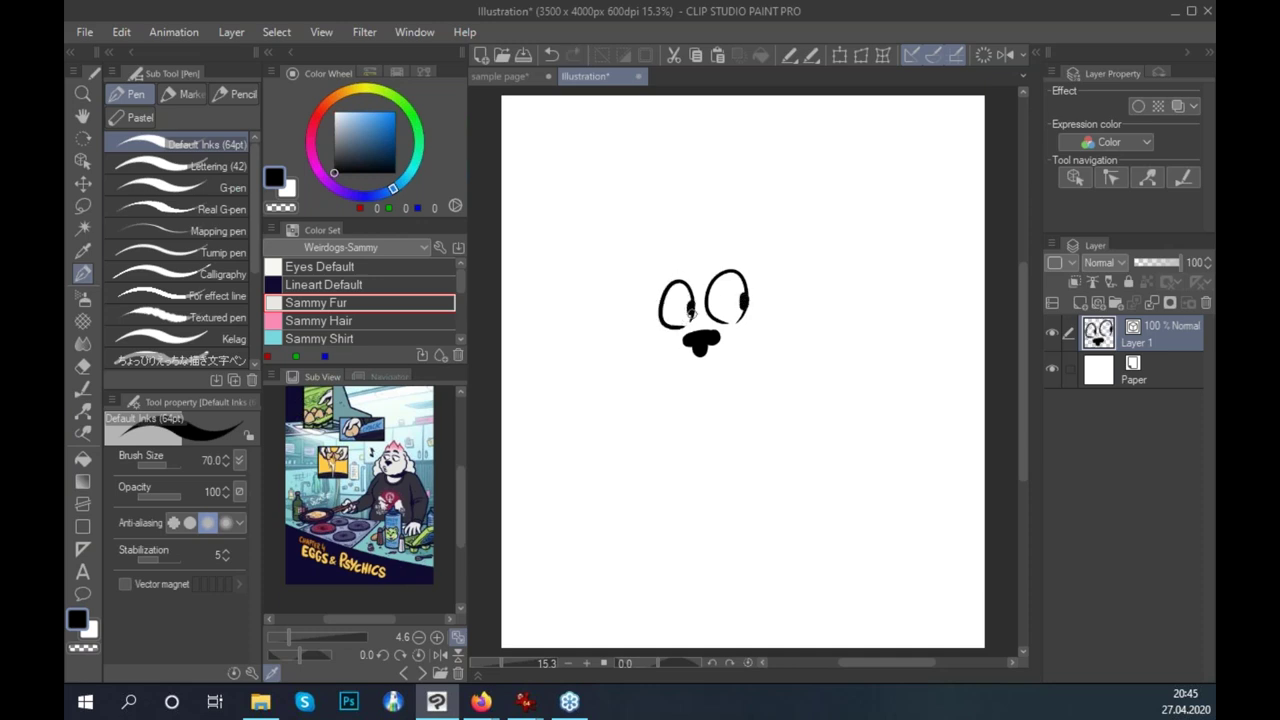
drag(684, 378, 742, 352)
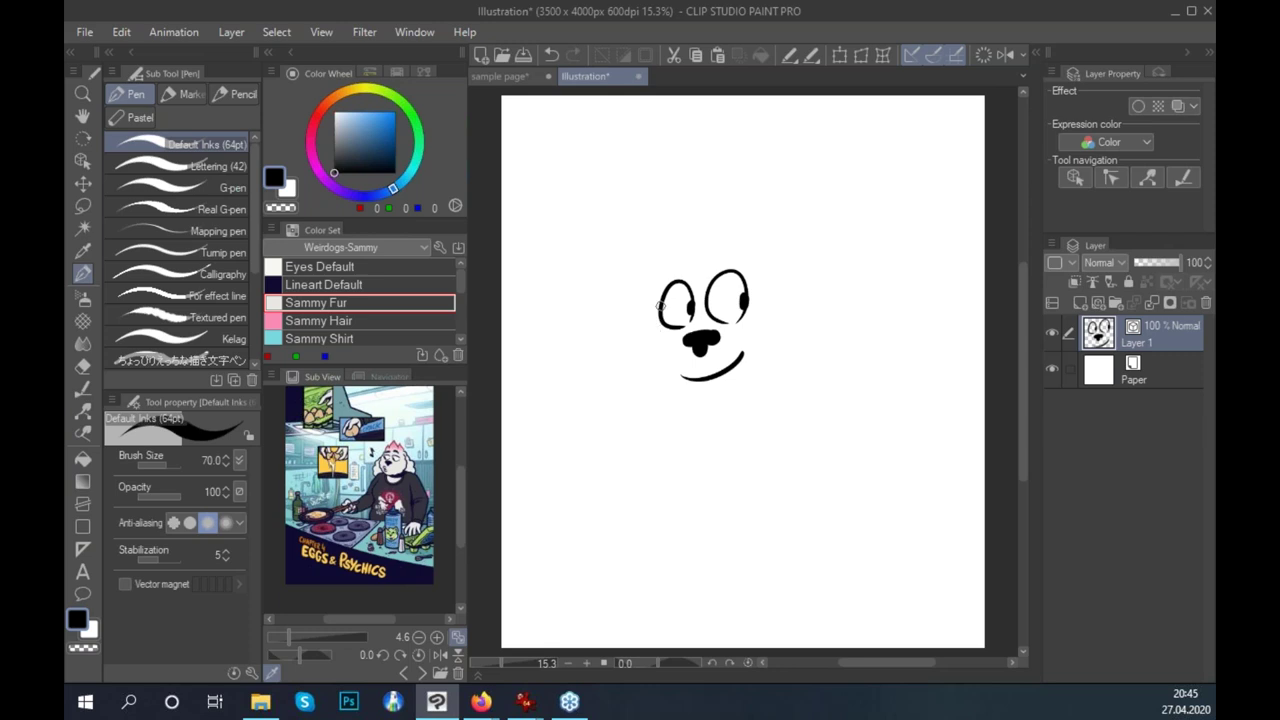
drag(660, 305, 762, 292)
key(ctrl+z)
mouse_move(662, 300)
mouse_down()
mouse_move(729, 389)
mouse_move(770, 300)
mouse_up()
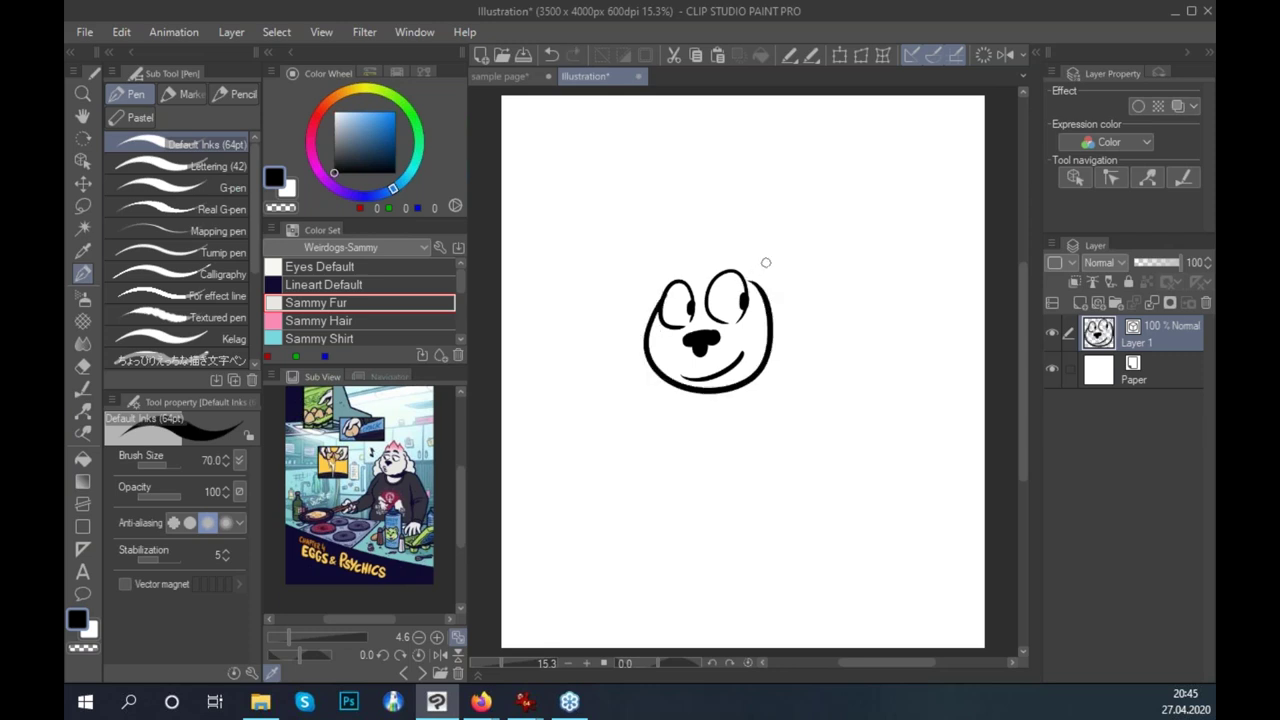
Reshape the dog's head outline with the Pinch vector line tool, undoing the last adjustments.
click(83, 410)
drag(712, 395, 666, 383)
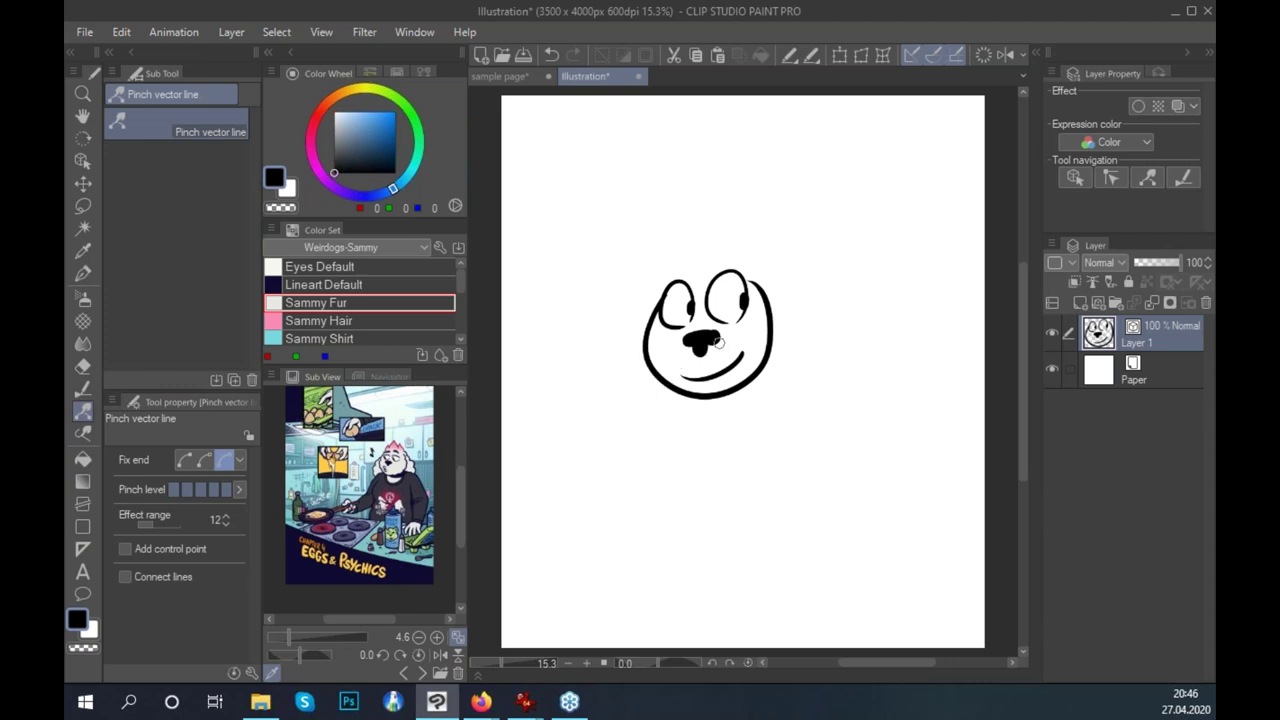
mouse_move(764, 290)
mouse_down()
mouse_move(754, 272)
mouse_move(722, 278)
mouse_move(741, 299)
mouse_move(744, 282)
mouse_move(744, 296)
mouse_move(759, 295)
mouse_up()
key(ctrl+z)
key(ctrl+z)
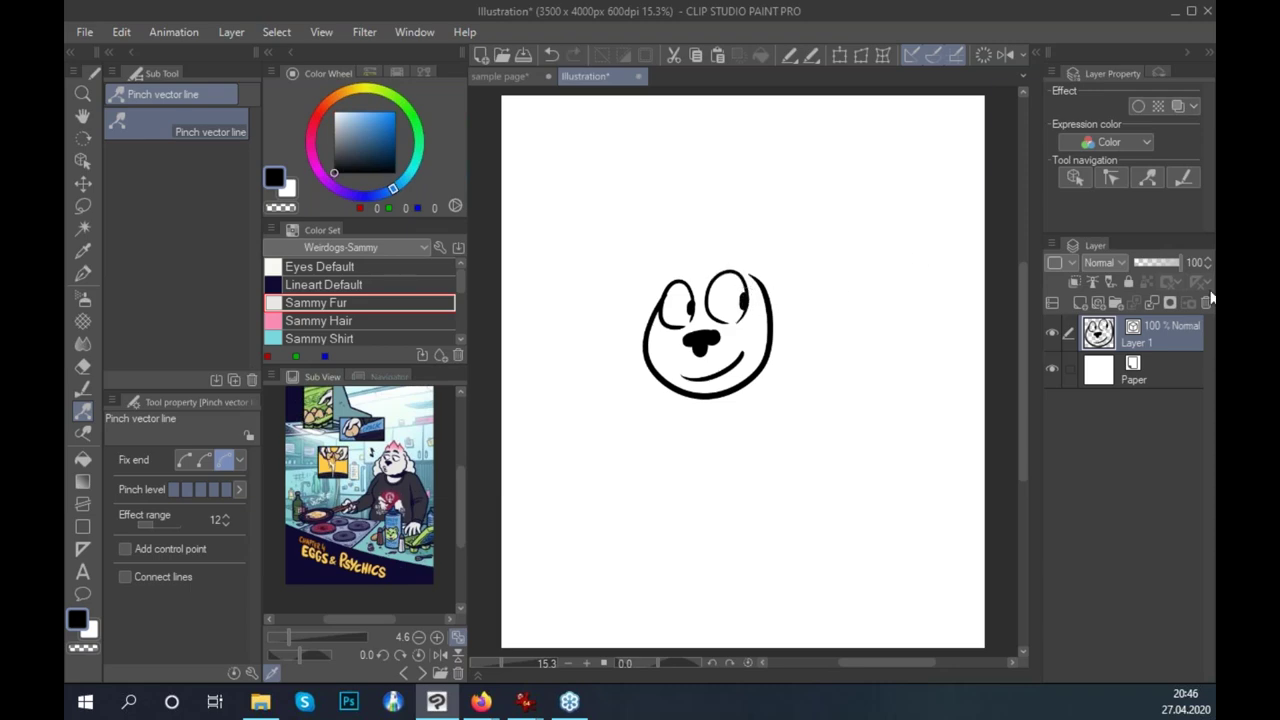
Switch to IrfanView and view the example images panel-spacing-1.jpg and panel-orientation.jpg.
key(alt+Tab)
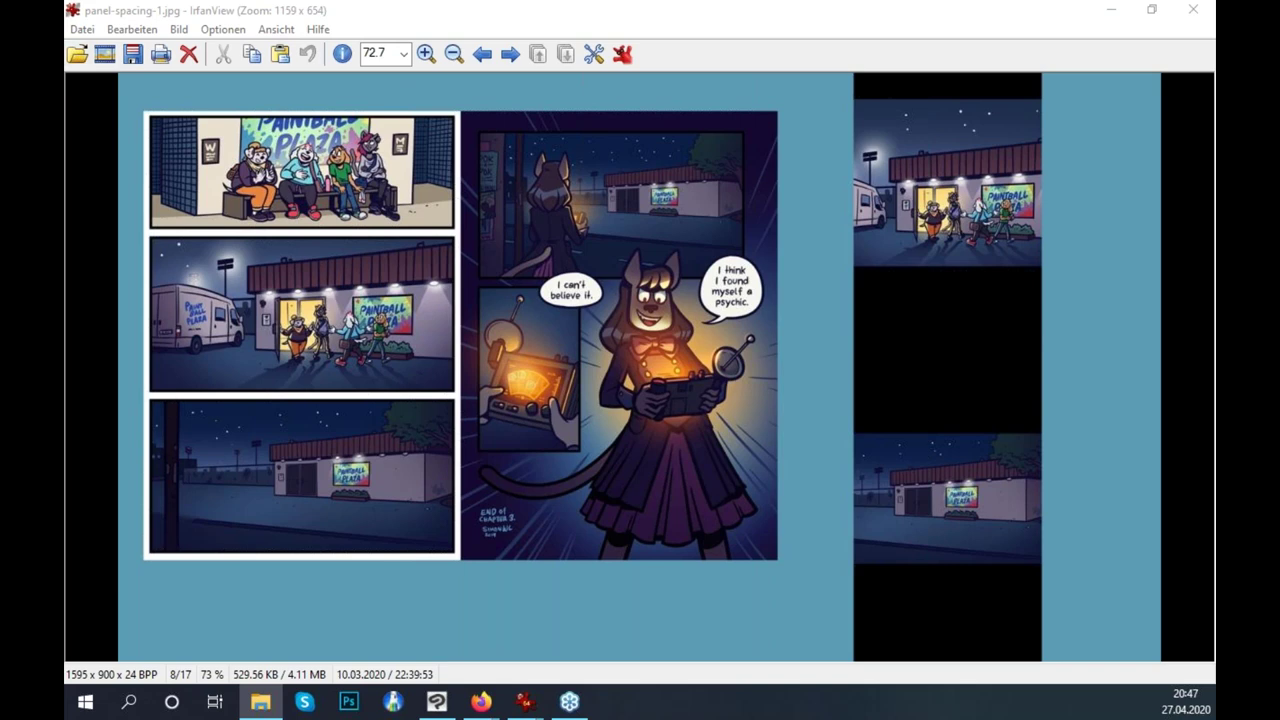
key(Left)
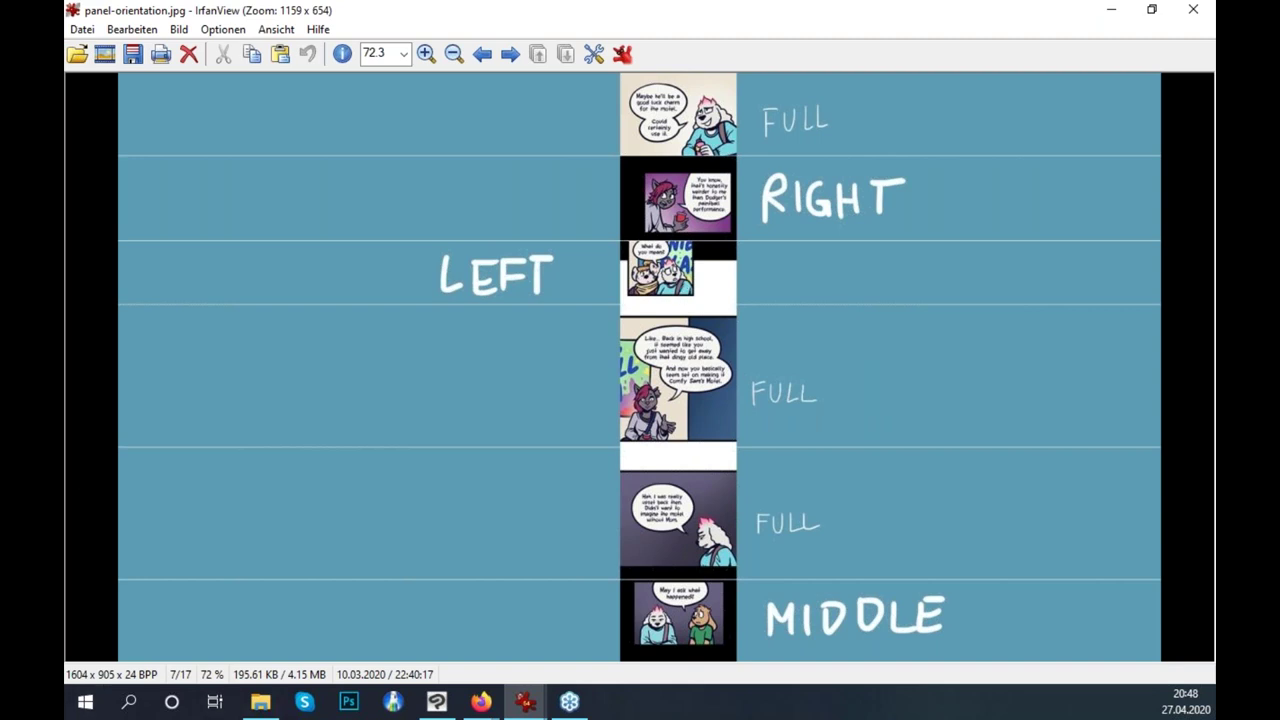
Switch to Firefox and close the new episode form, confirming to leave the page without saving.
key(alt+Tab)
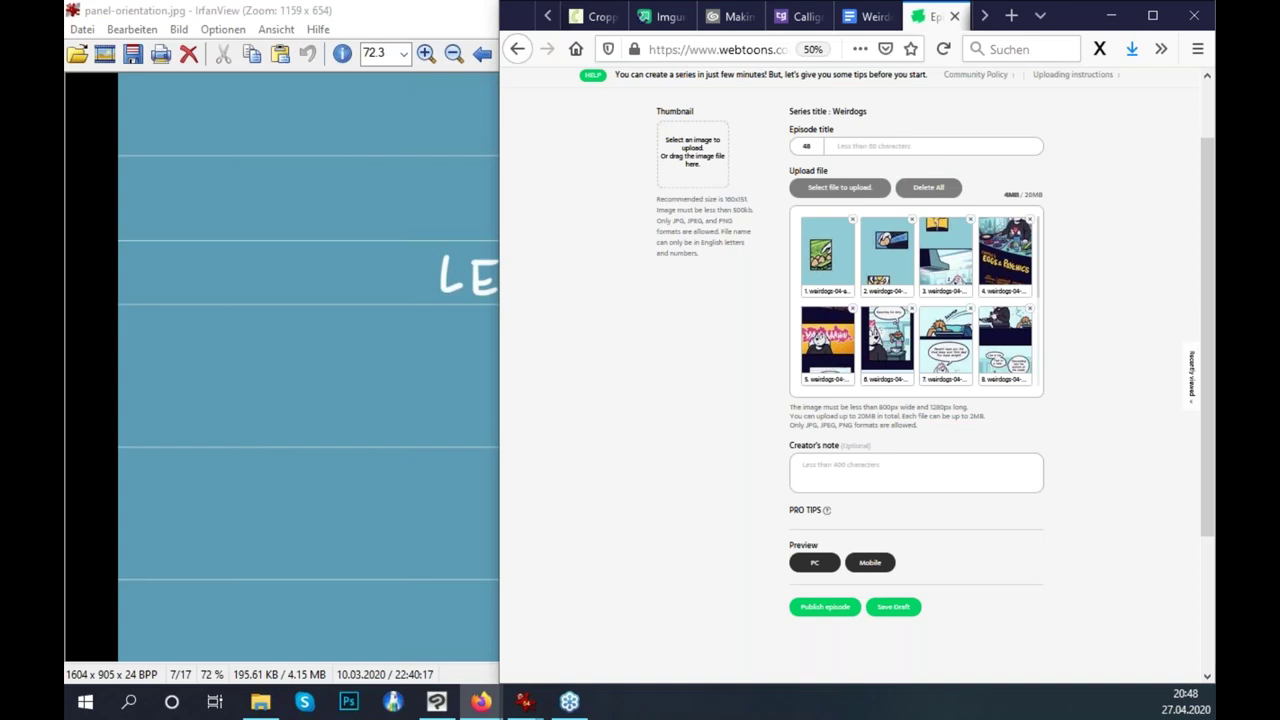
click(954, 16)
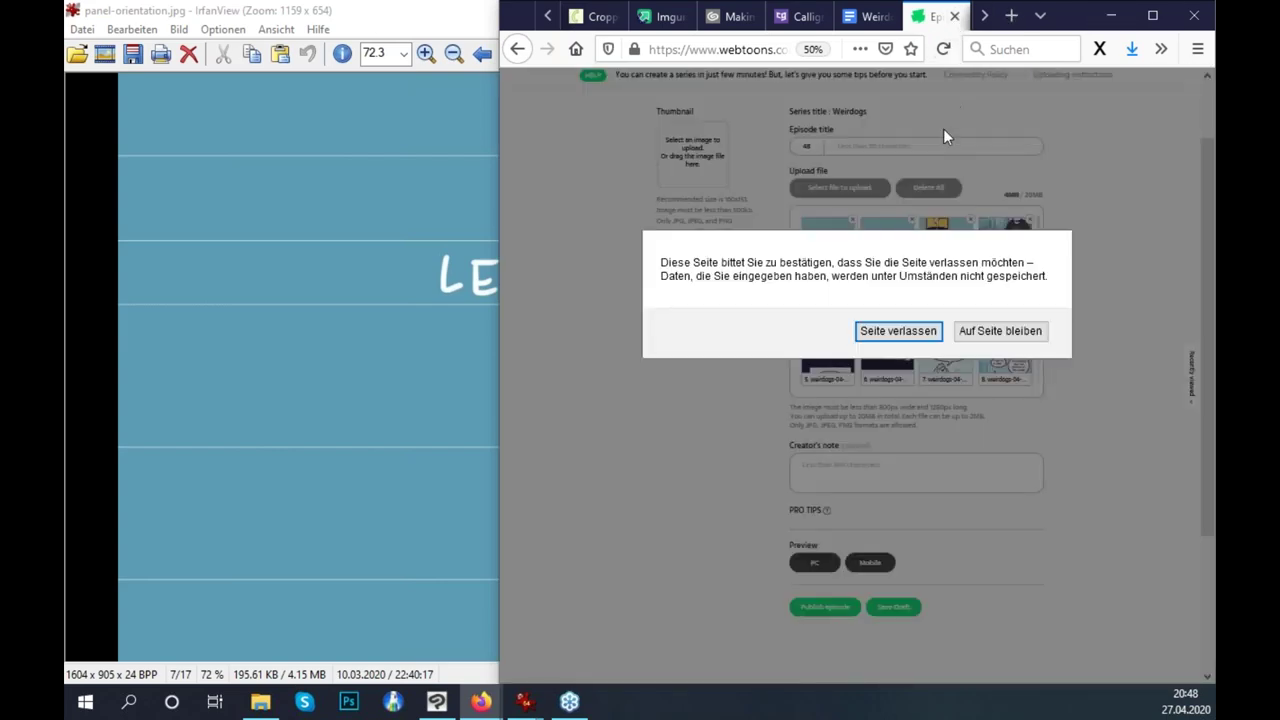
click(898, 331)
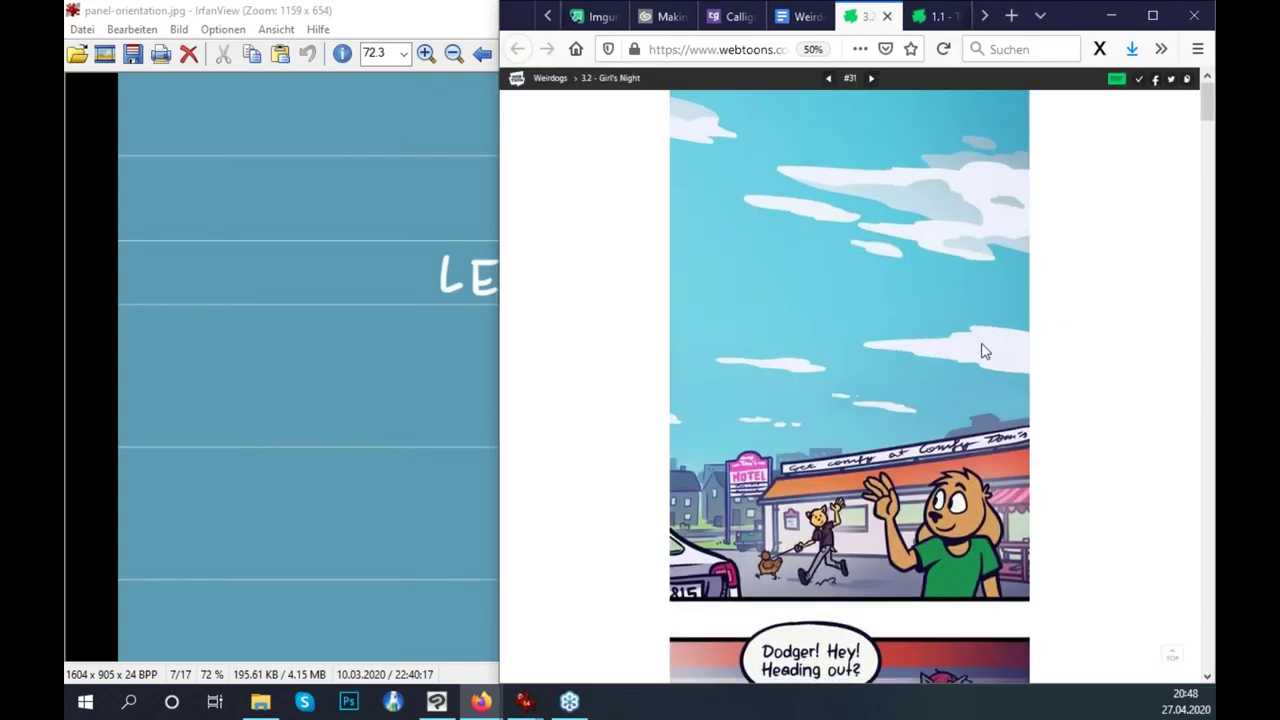
Examine the panel layout of the published Weirdogs episode 3.2 - Girl's Night and go to the series' episode list.
scroll(981, 351, down, 5)
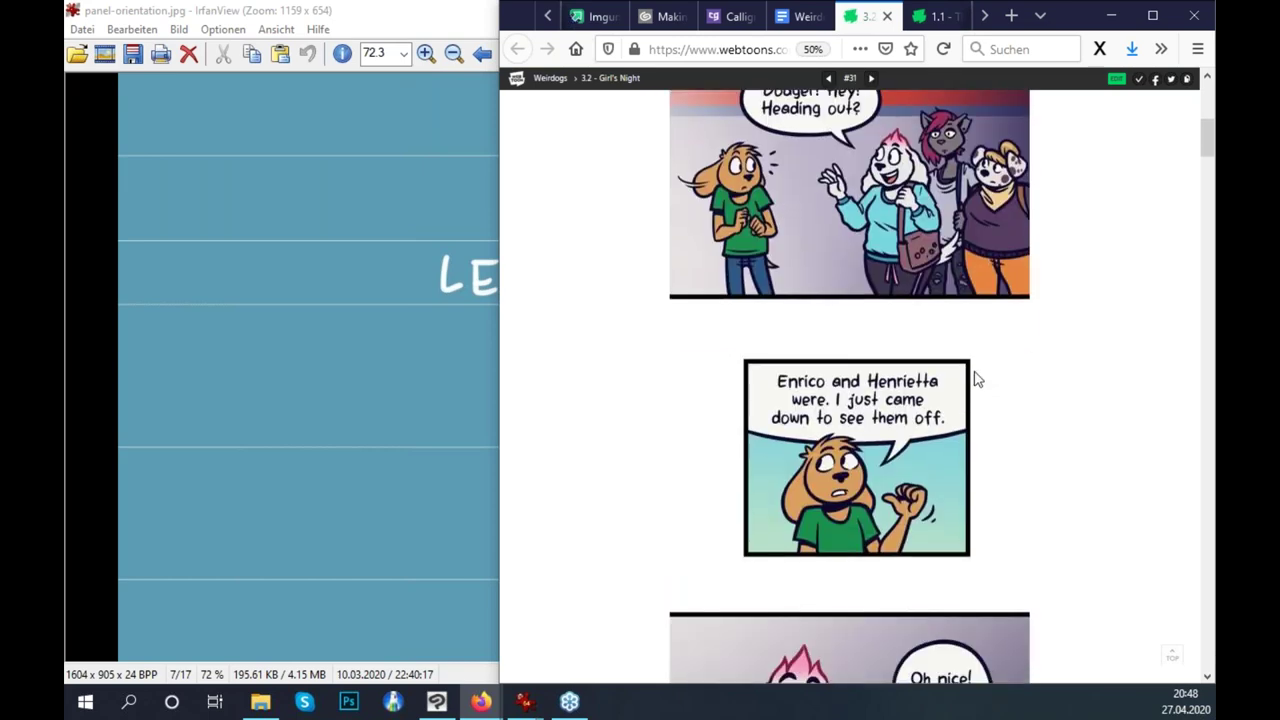
scroll(977, 378, down, 4)
scroll(980, 372, down, 5)
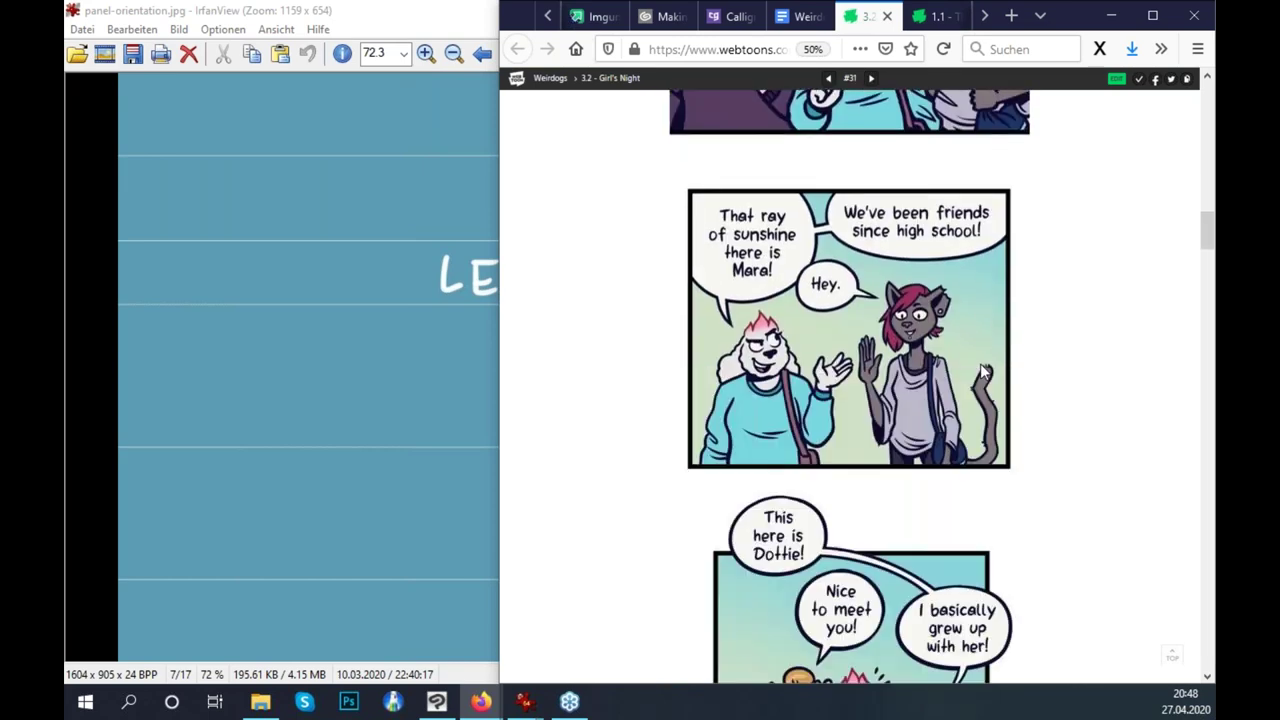
scroll(980, 372, down, 5)
scroll(985, 380, down, 10)
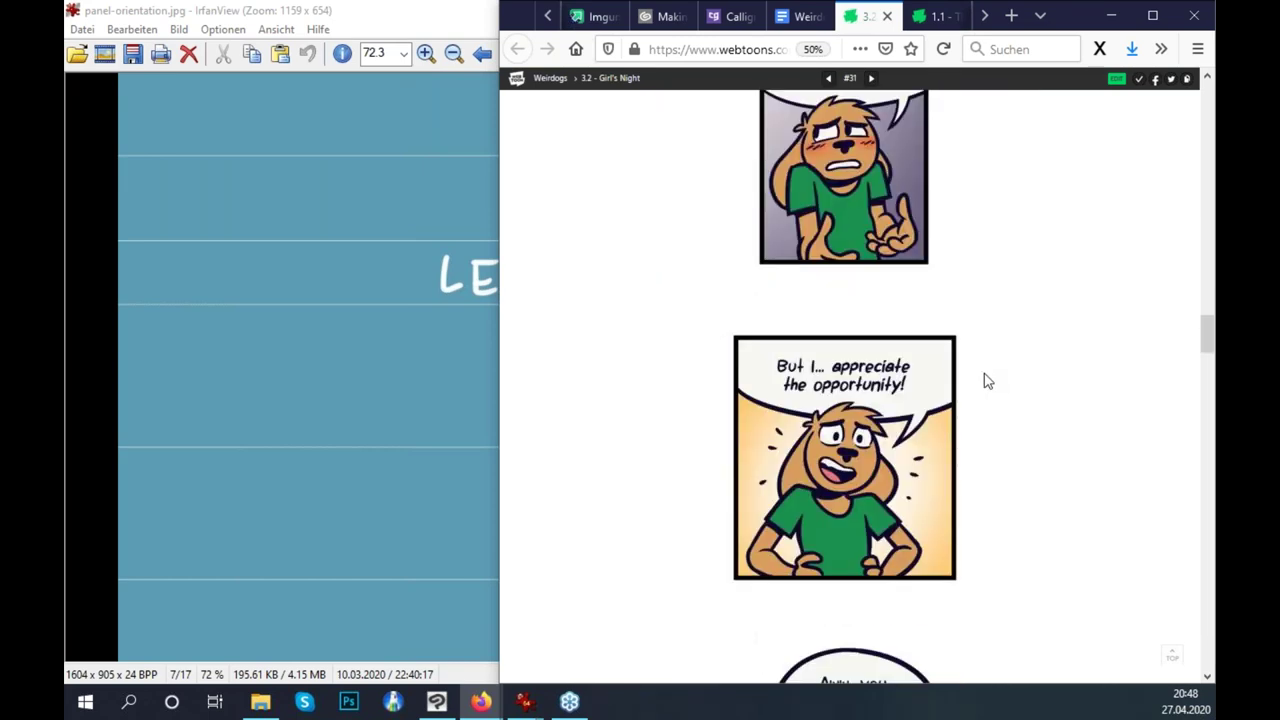
scroll(990, 394, down, 7)
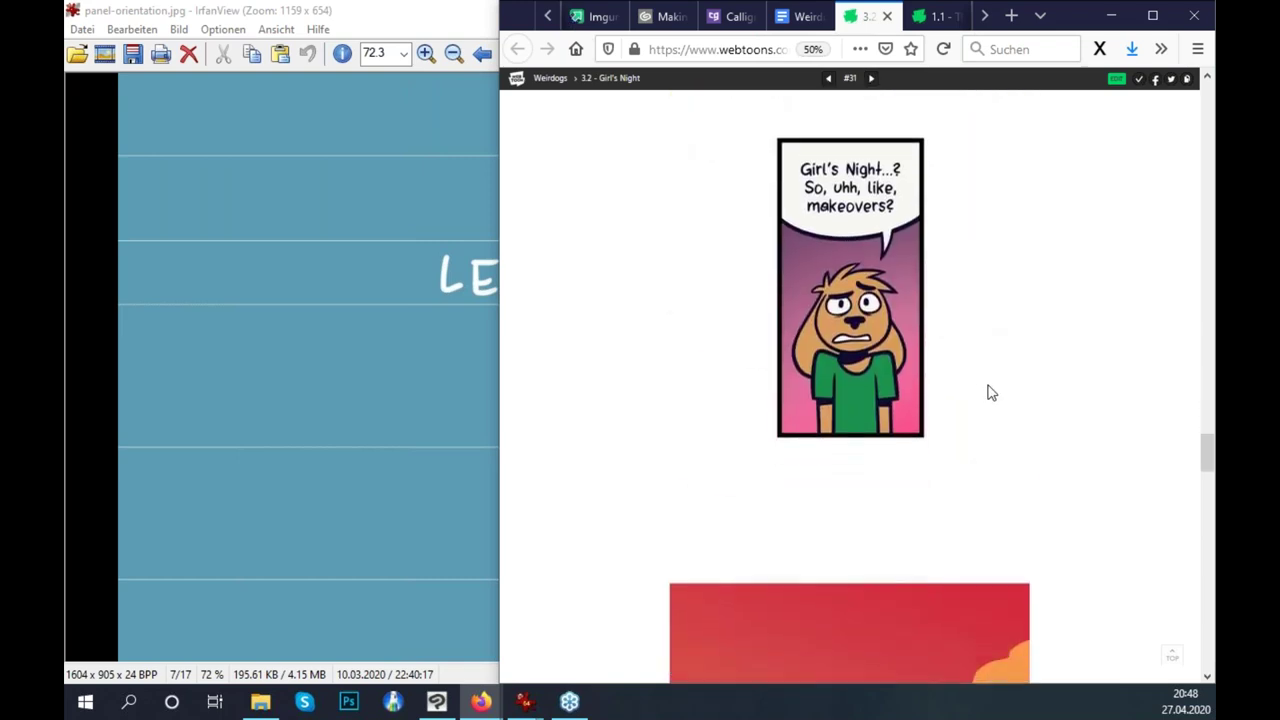
scroll(985, 385, up, 2)
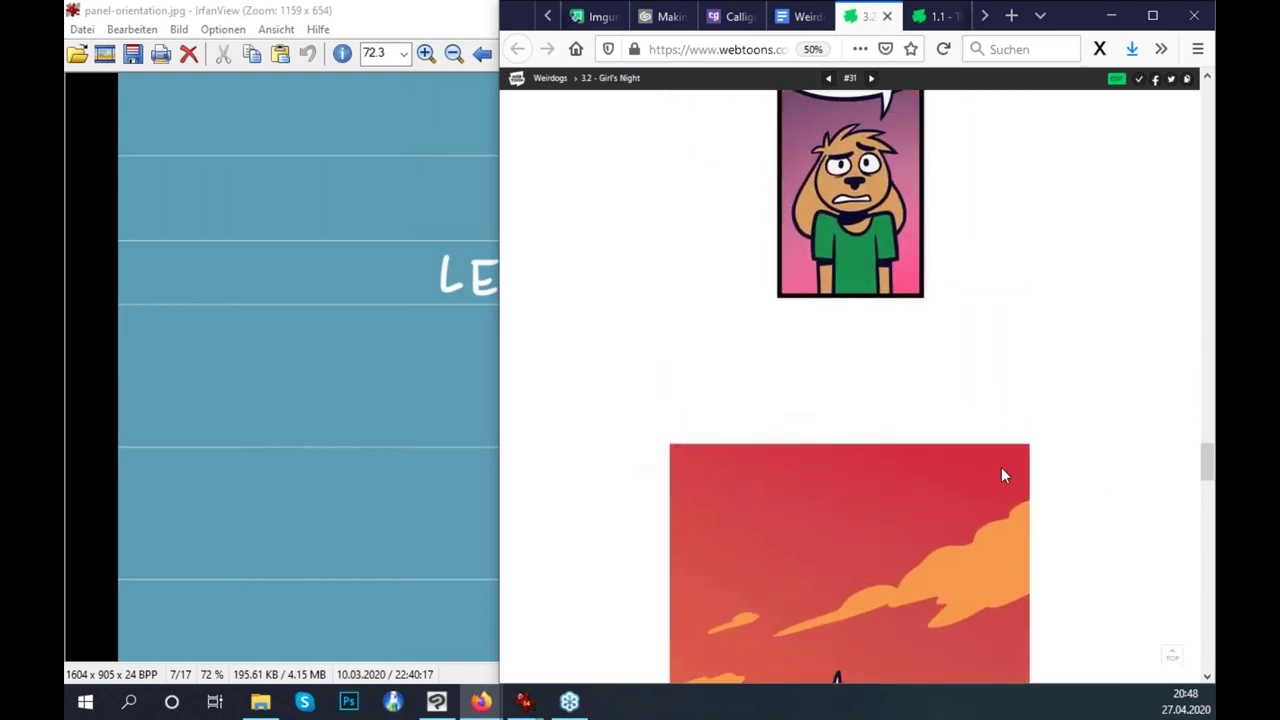
scroll(1000, 420, up, 5)
scroll(940, 355, up, 1)
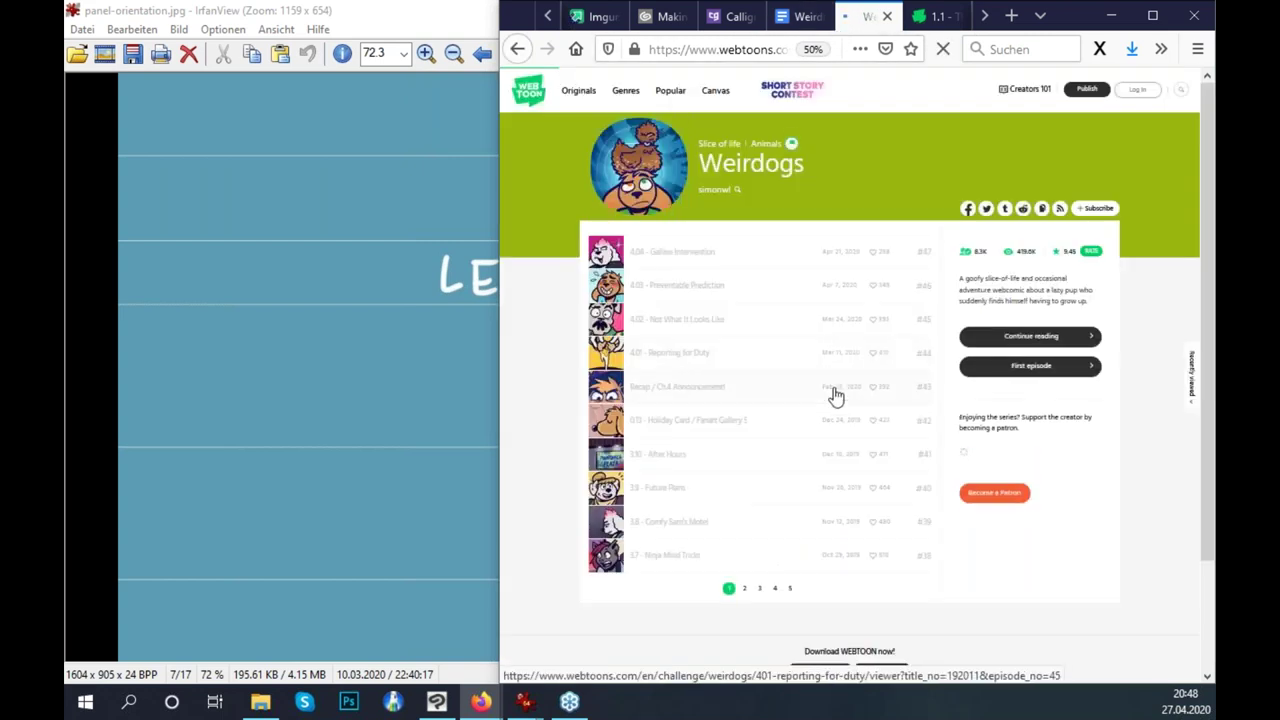
Open episode 3.3 - Déjà-vu from the second page of the Weirdogs episode list and examine its overlapping panels.
click(746, 592)
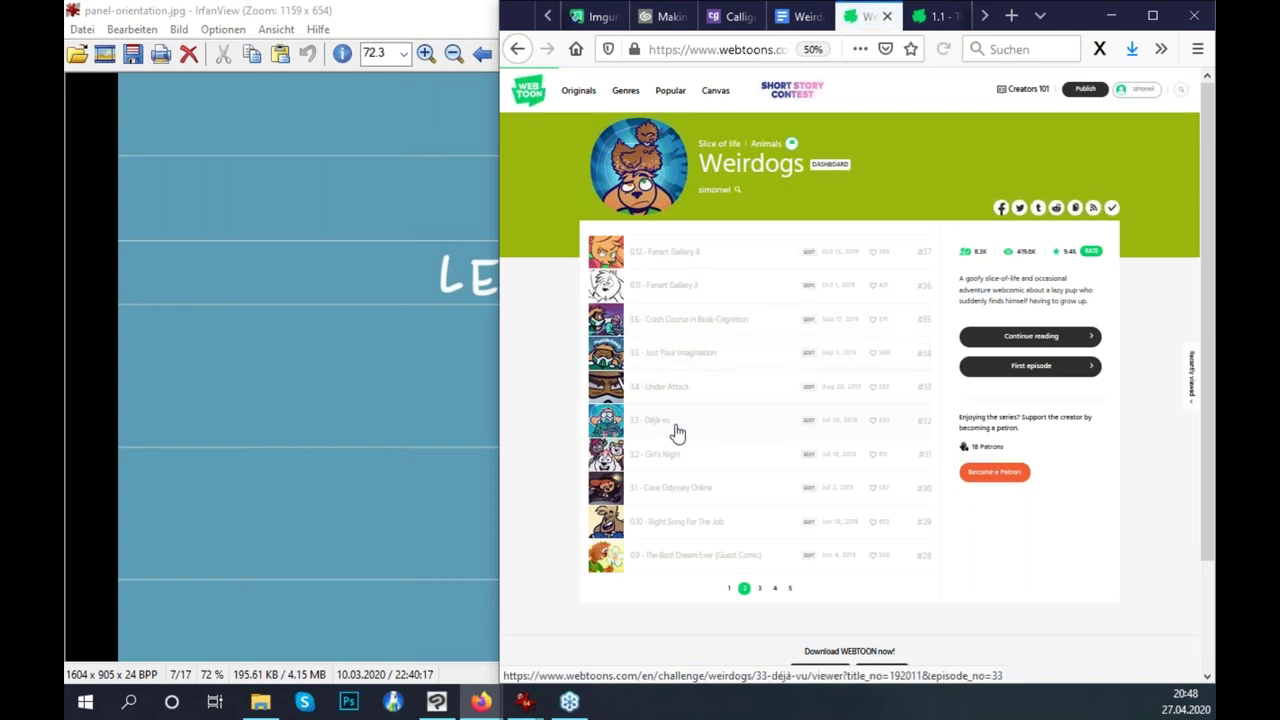
click(677, 428)
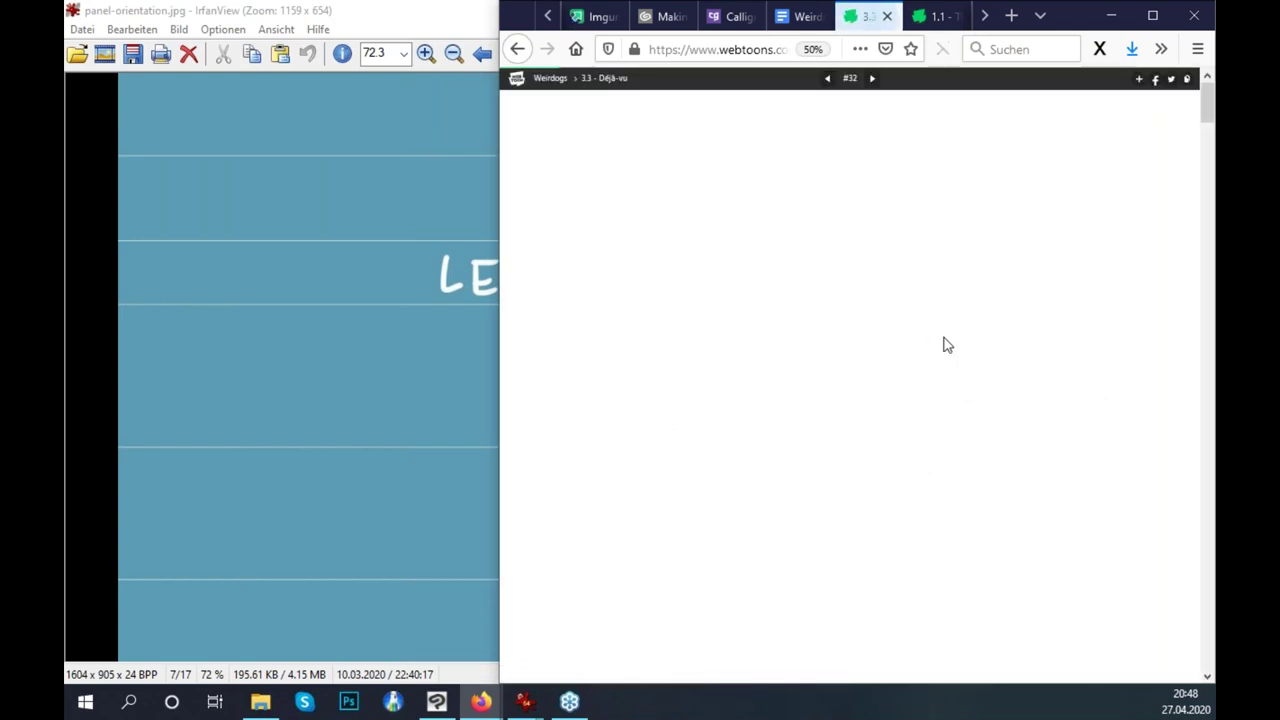
scroll(935, 342, down, 3)
scroll(935, 342, down, 3)
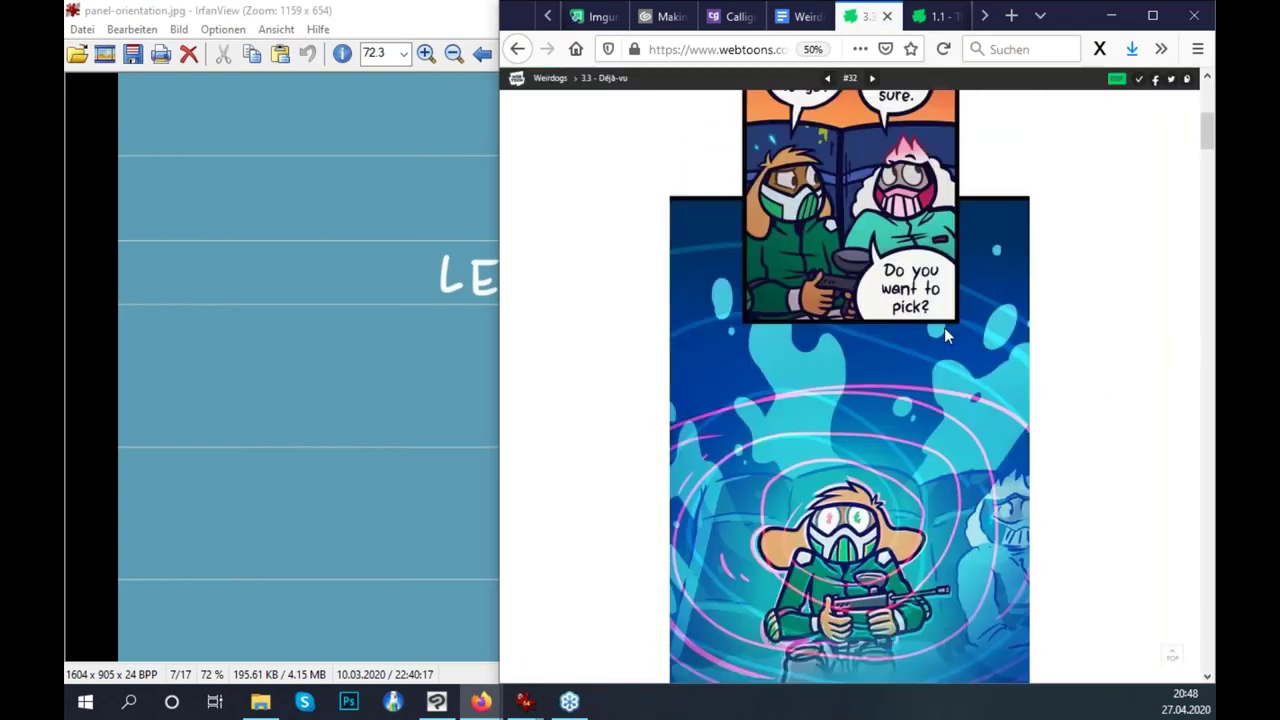
scroll(944, 327, down, 4)
scroll(938, 312, down, 5)
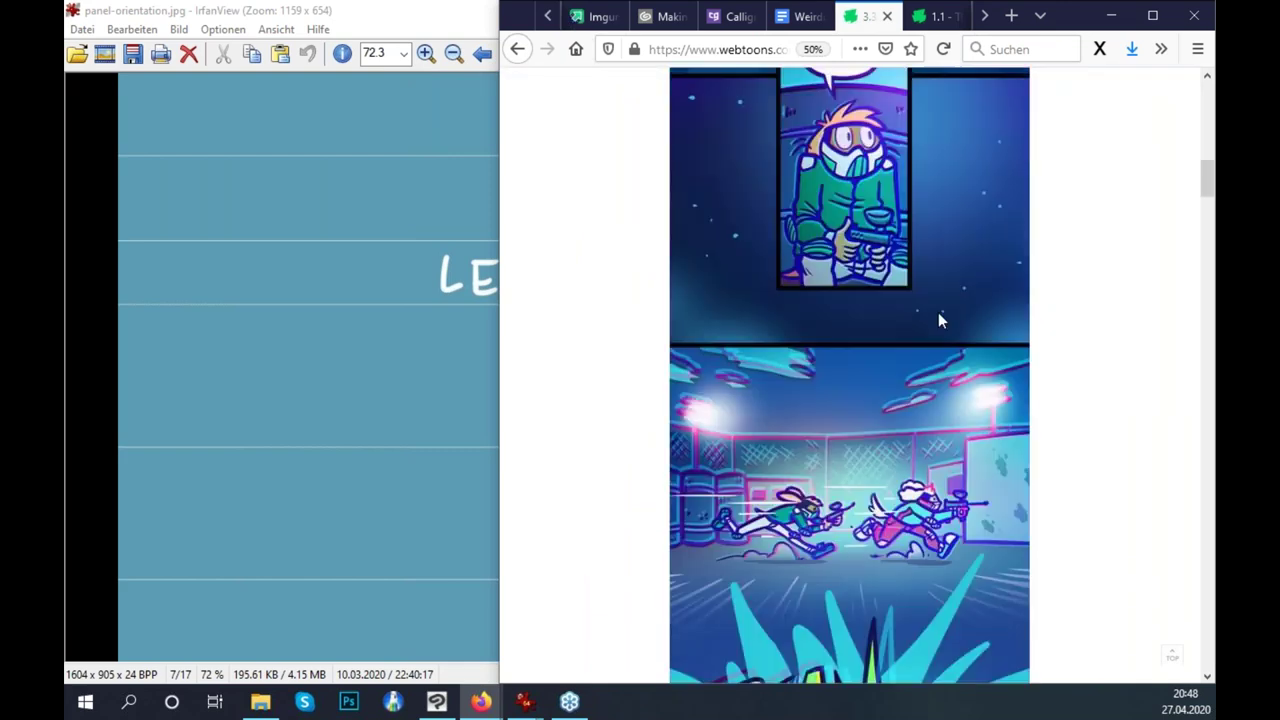
scroll(939, 328, up, 8)
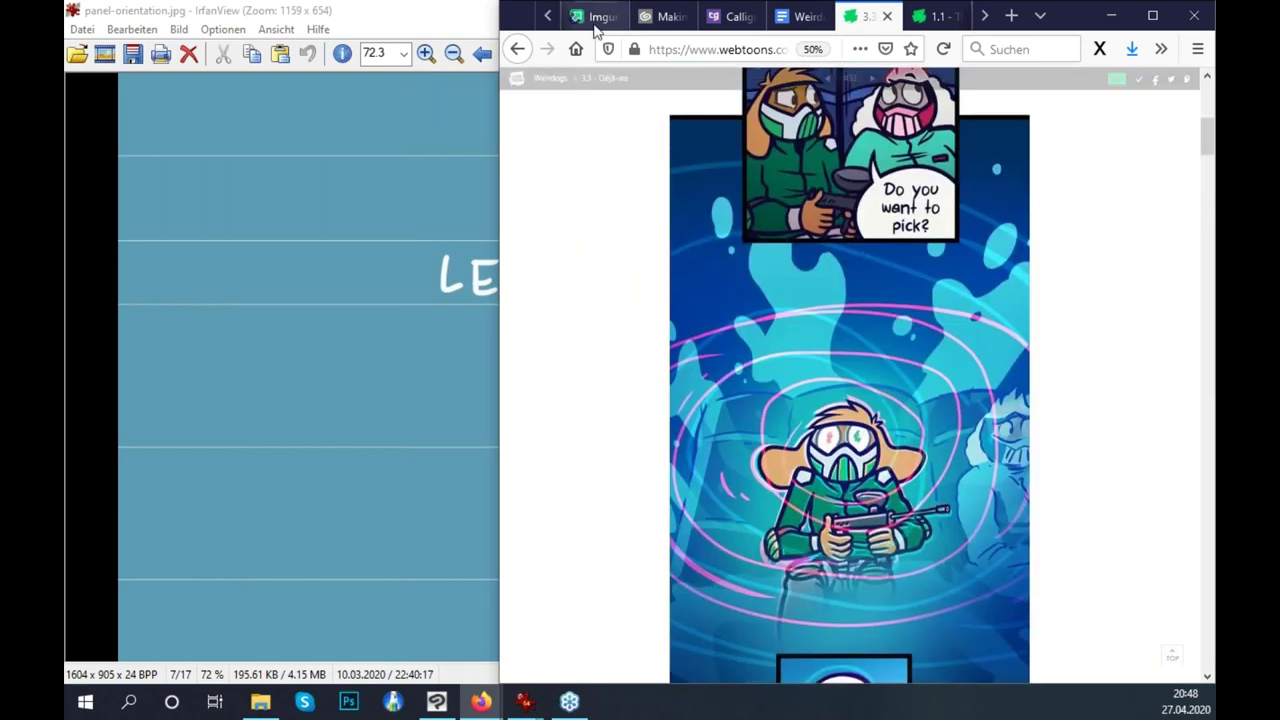
Return to the episode list, view the panel layout of 3.6 - Crash Course in Beak-Cognition, and go back.
click(520, 77)
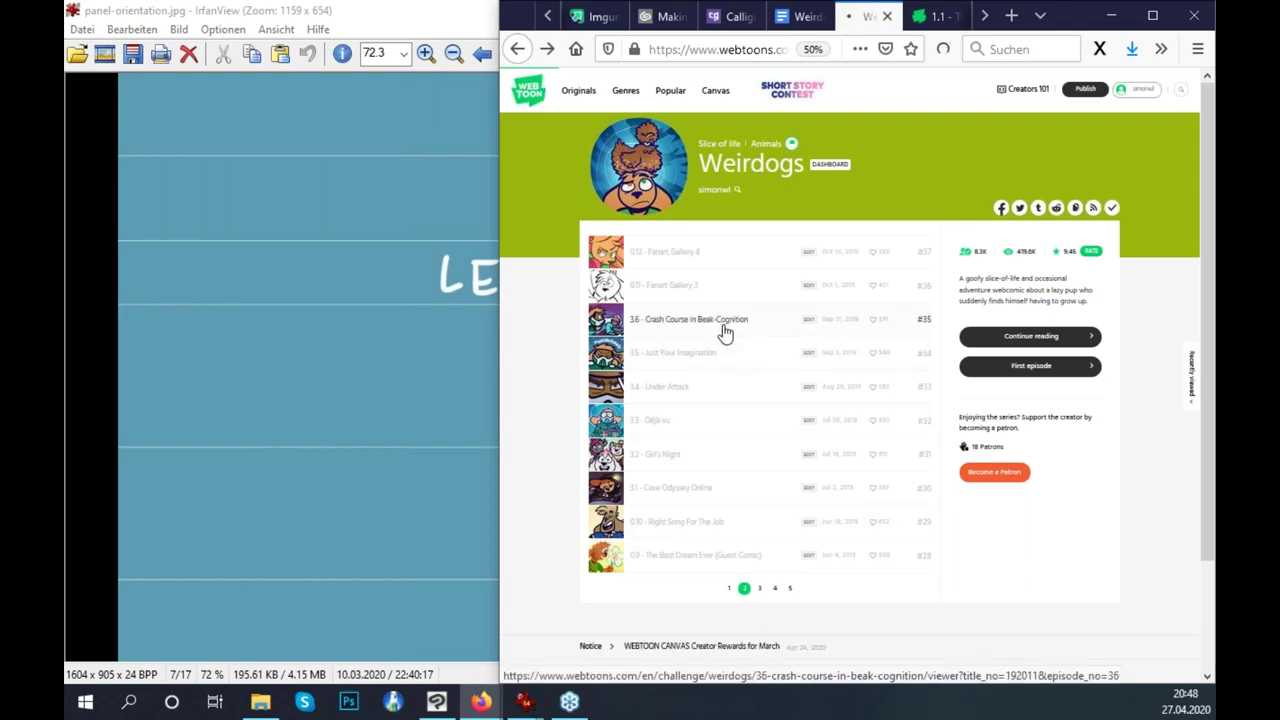
click(724, 332)
scroll(979, 376, down, 15)
scroll(982, 368, down, 10)
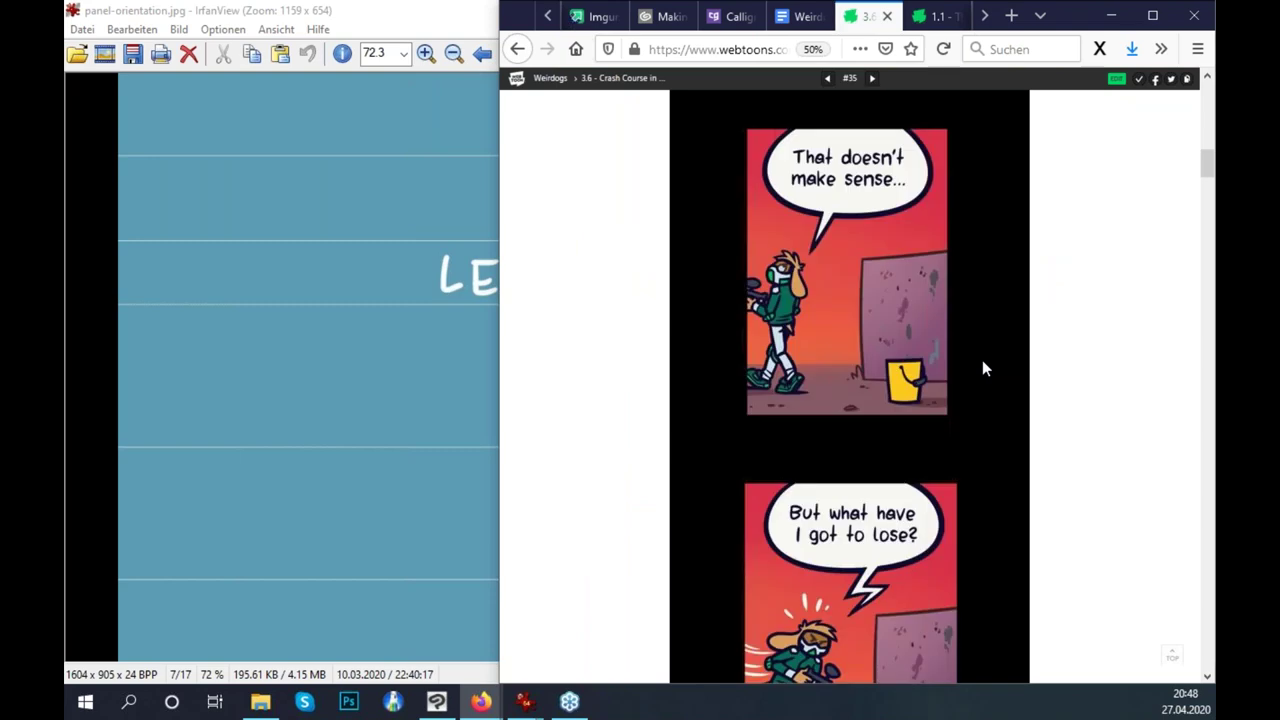
key(alt+Left)
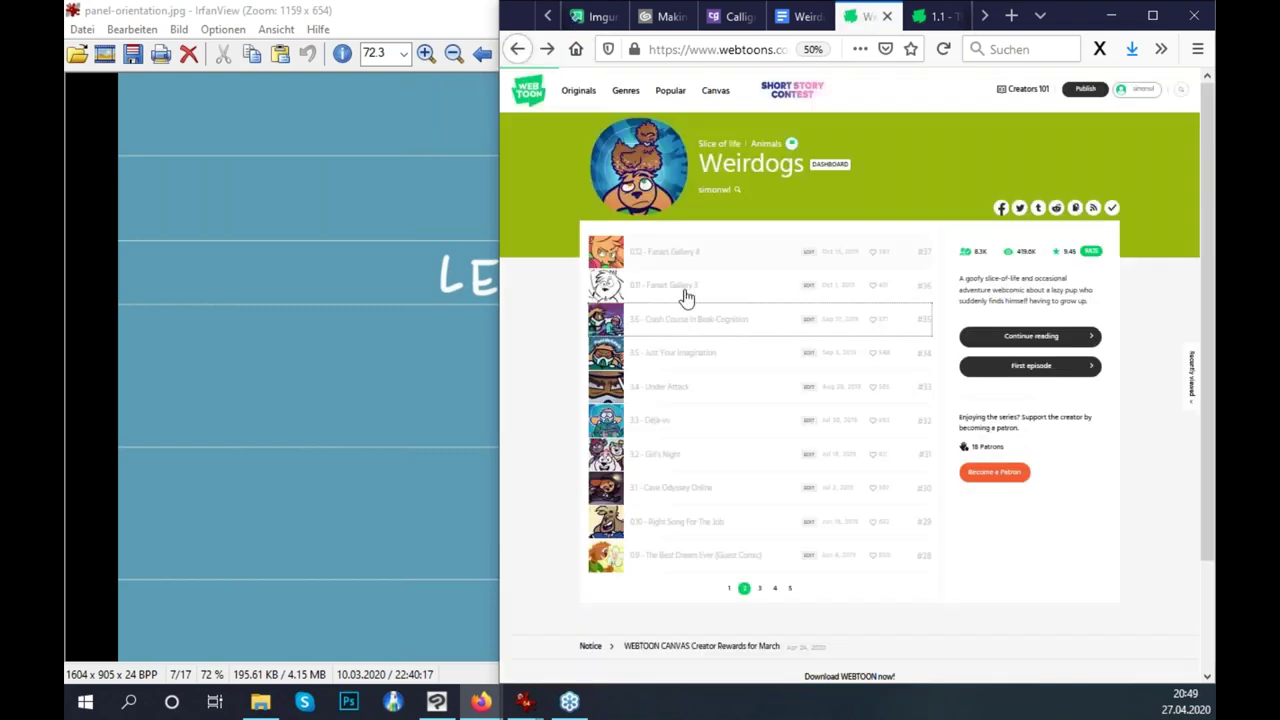
Open episode 3.5 - Just Your Imagination and examine how its small panels lead into the tall vision panel.
click(680, 354)
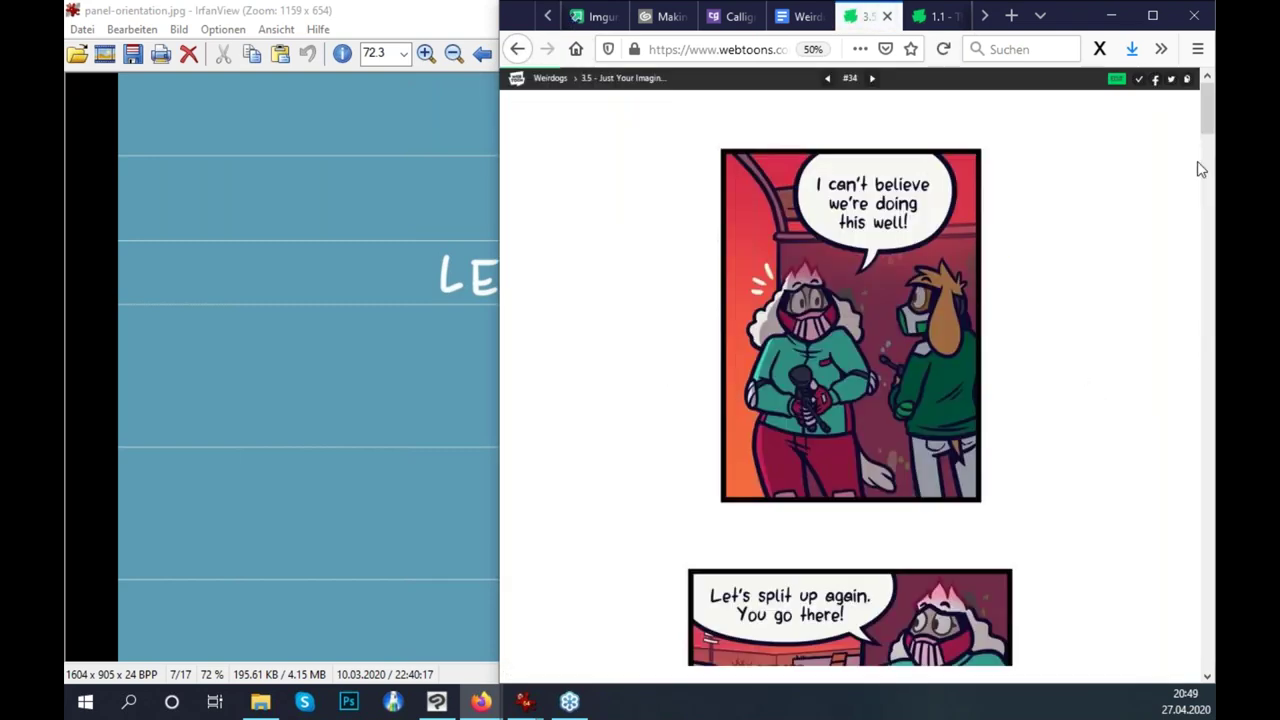
scroll(955, 275, down, 5)
scroll(944, 307, down, 10)
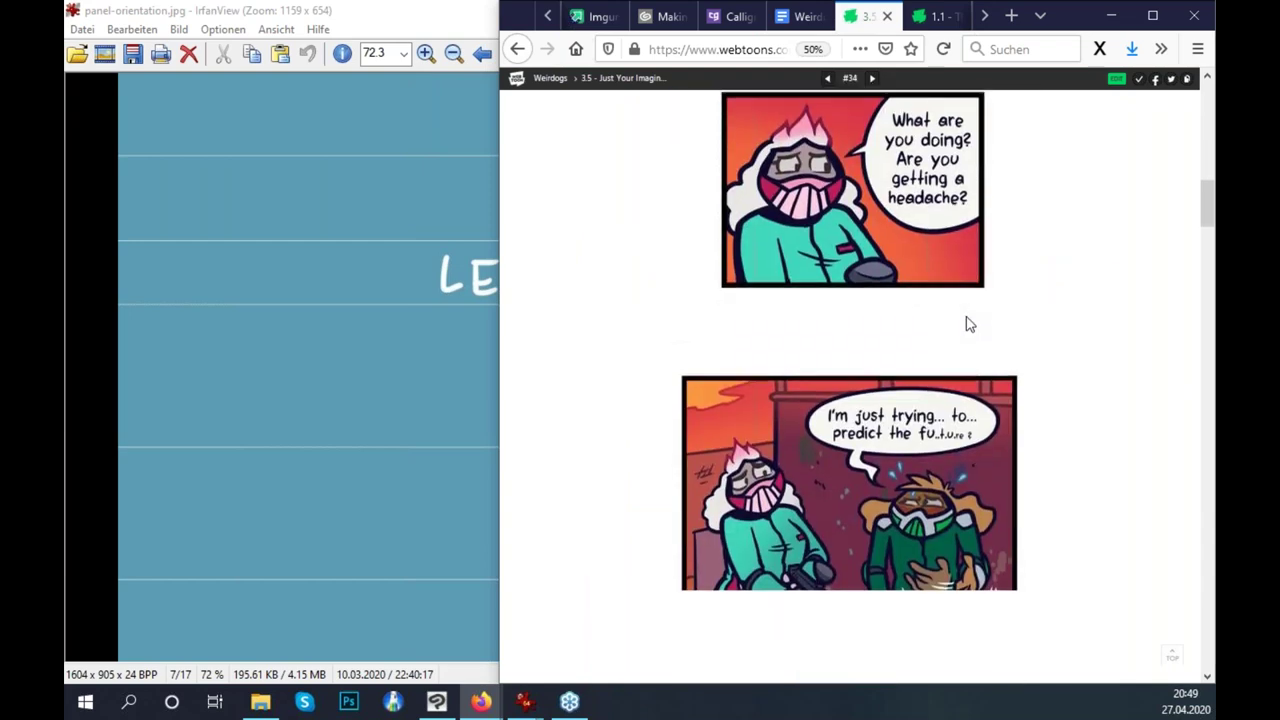
scroll(976, 324, down, 10)
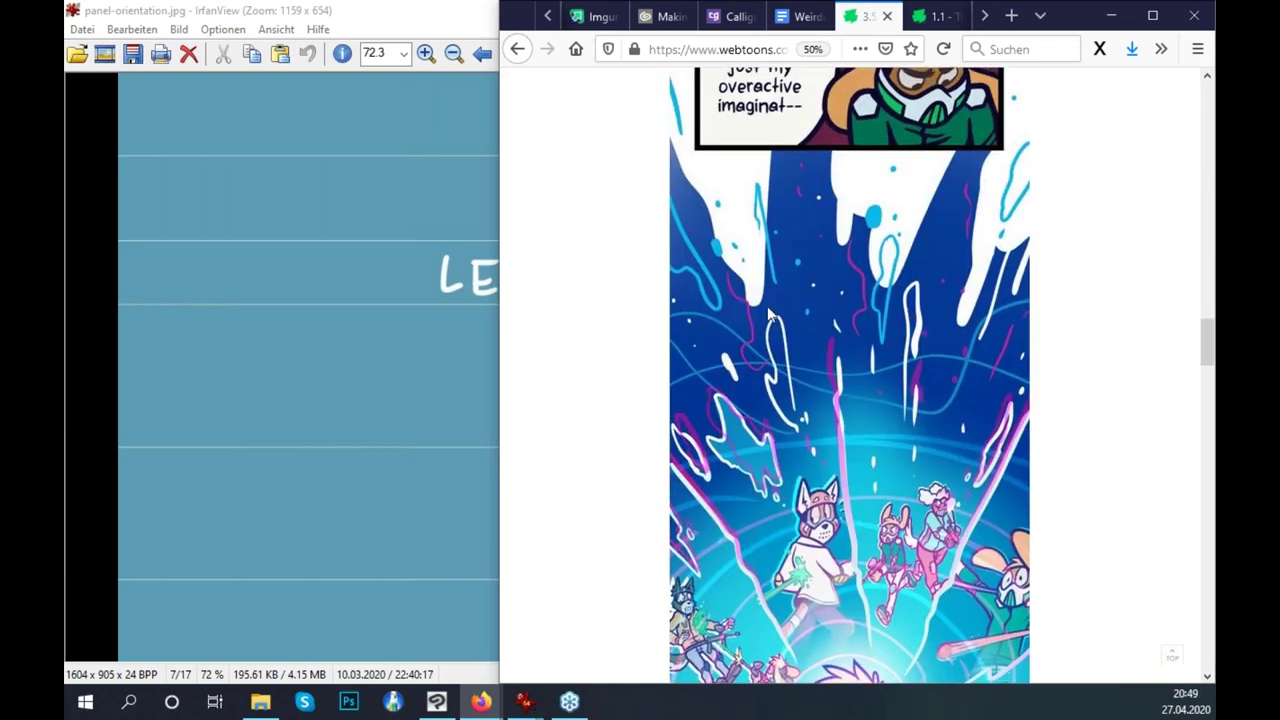
scroll(700, 305, up, 2)
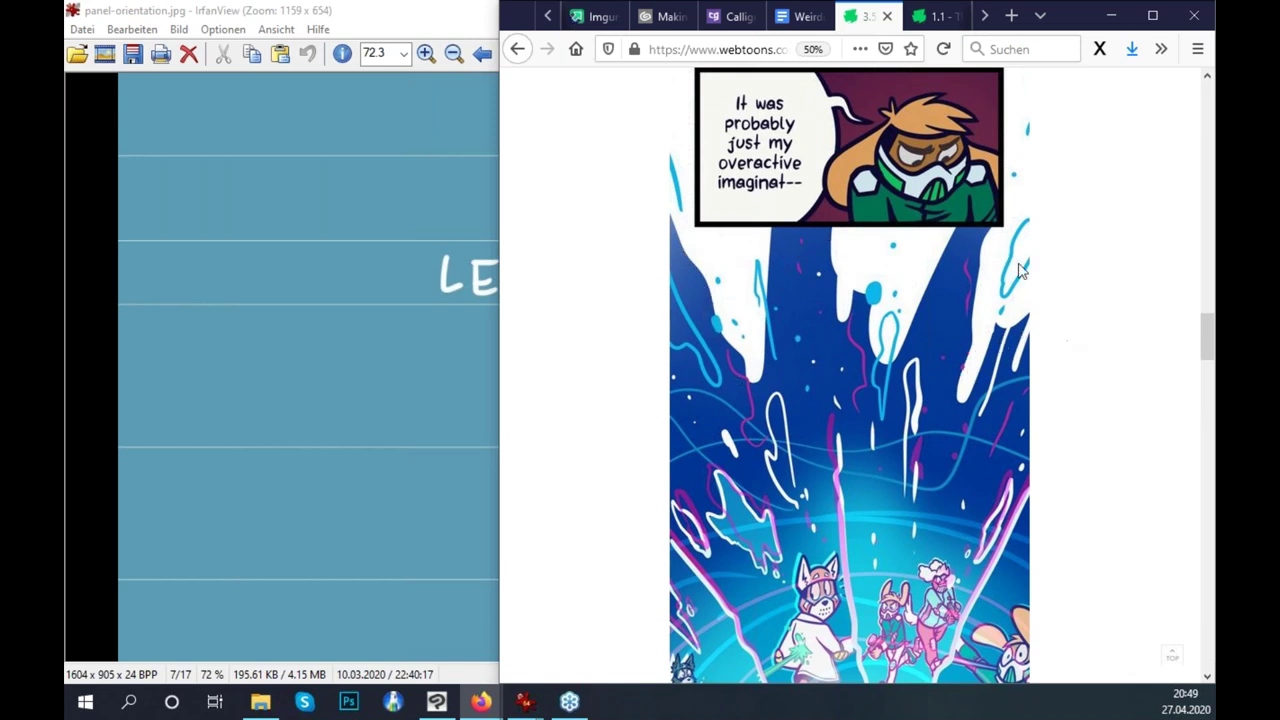
scroll(1020, 292, up, 4)
scroll(1028, 308, down, 5)
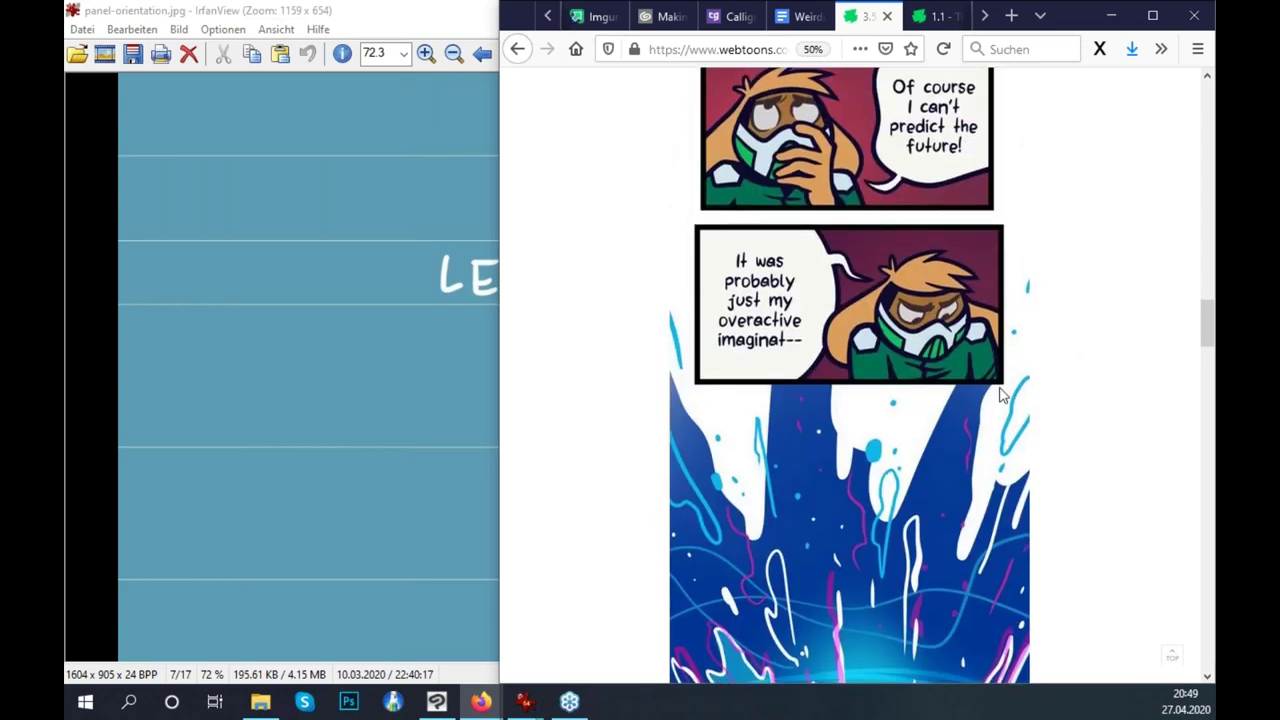
scroll(884, 350, down, 8)
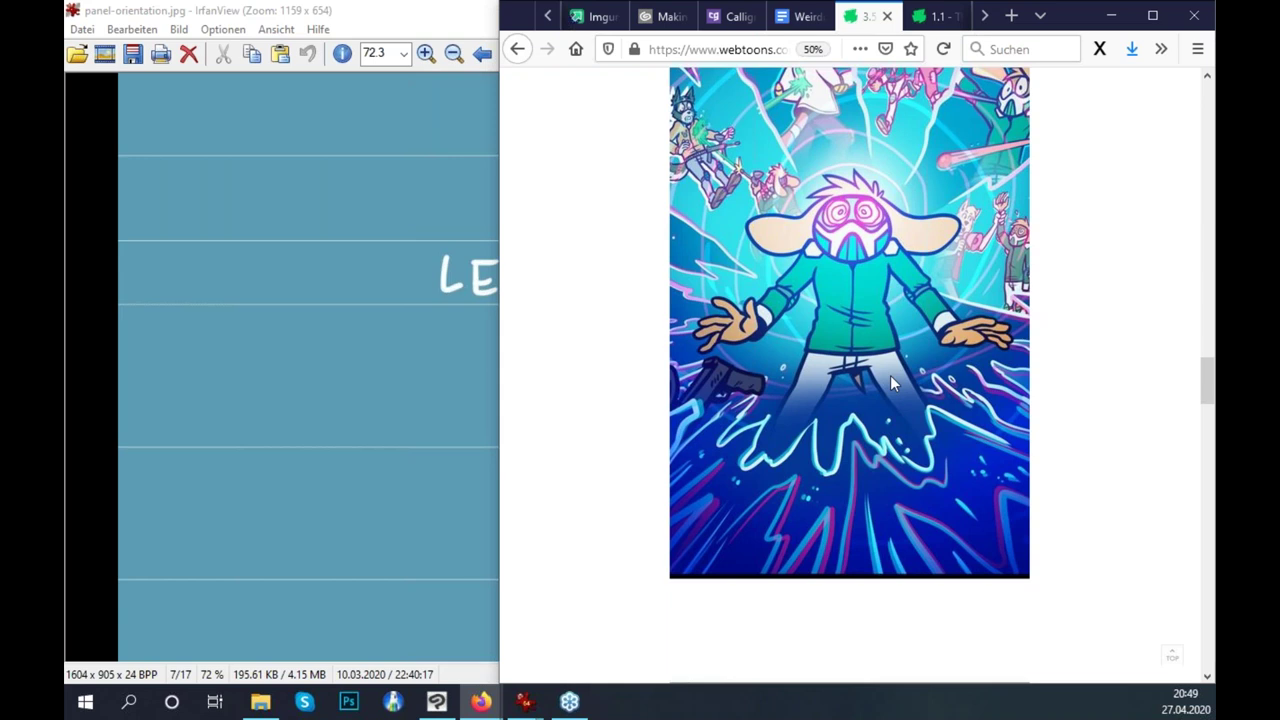
scroll(935, 354, down, 2)
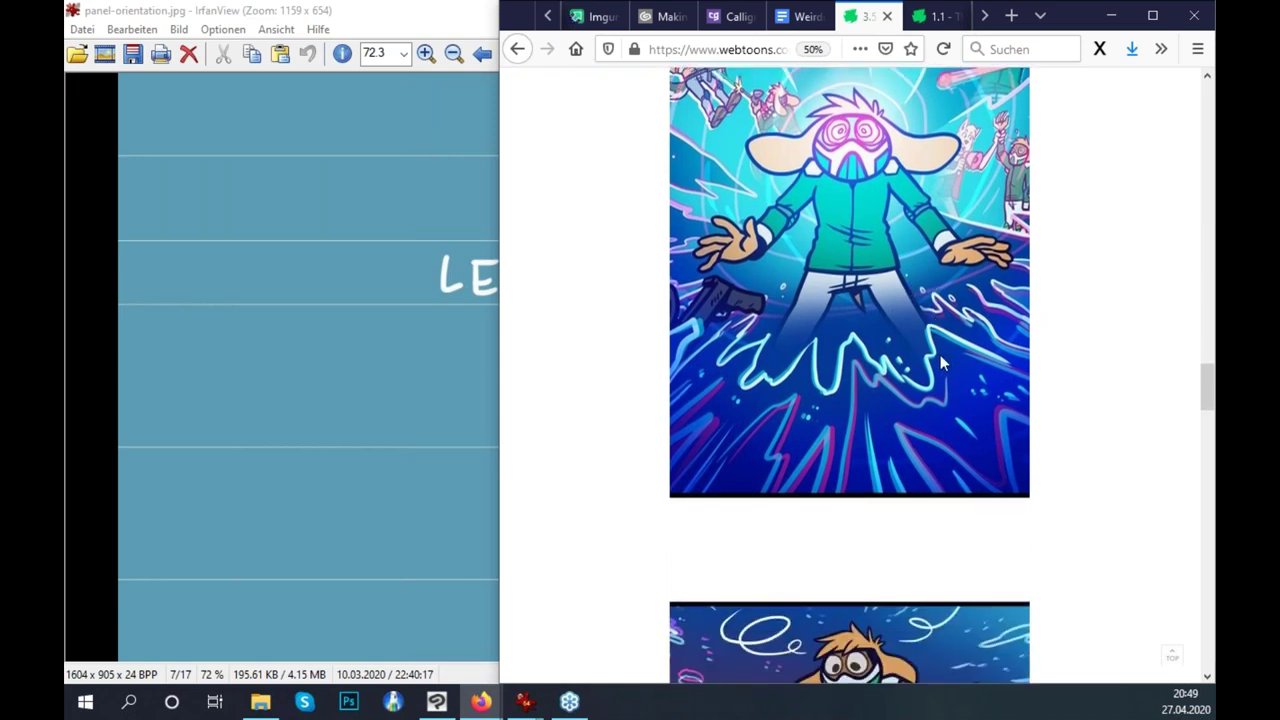
scroll(943, 368, up, 1)
scroll(944, 366, up, 4)
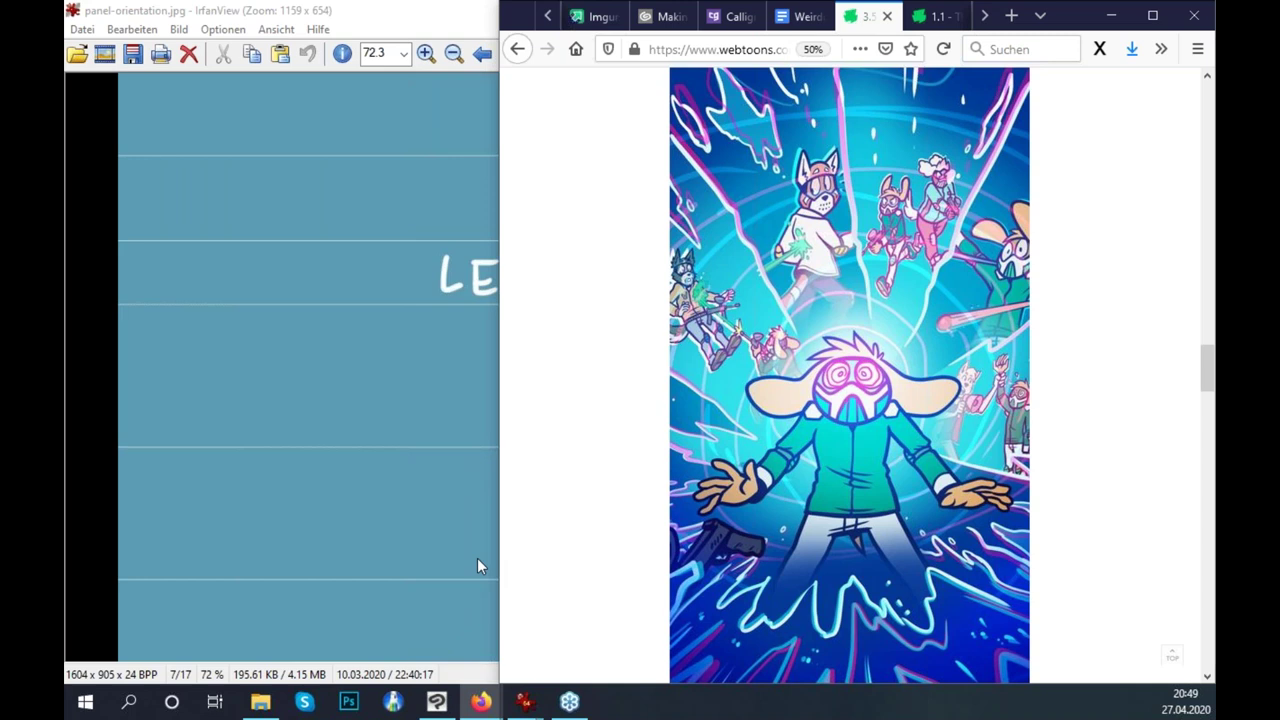
Switch to Clip Studio Paint and draw a tiny smiley face beside the dog's head with the Default Inks pen at size 9.4.
click(455, 702)
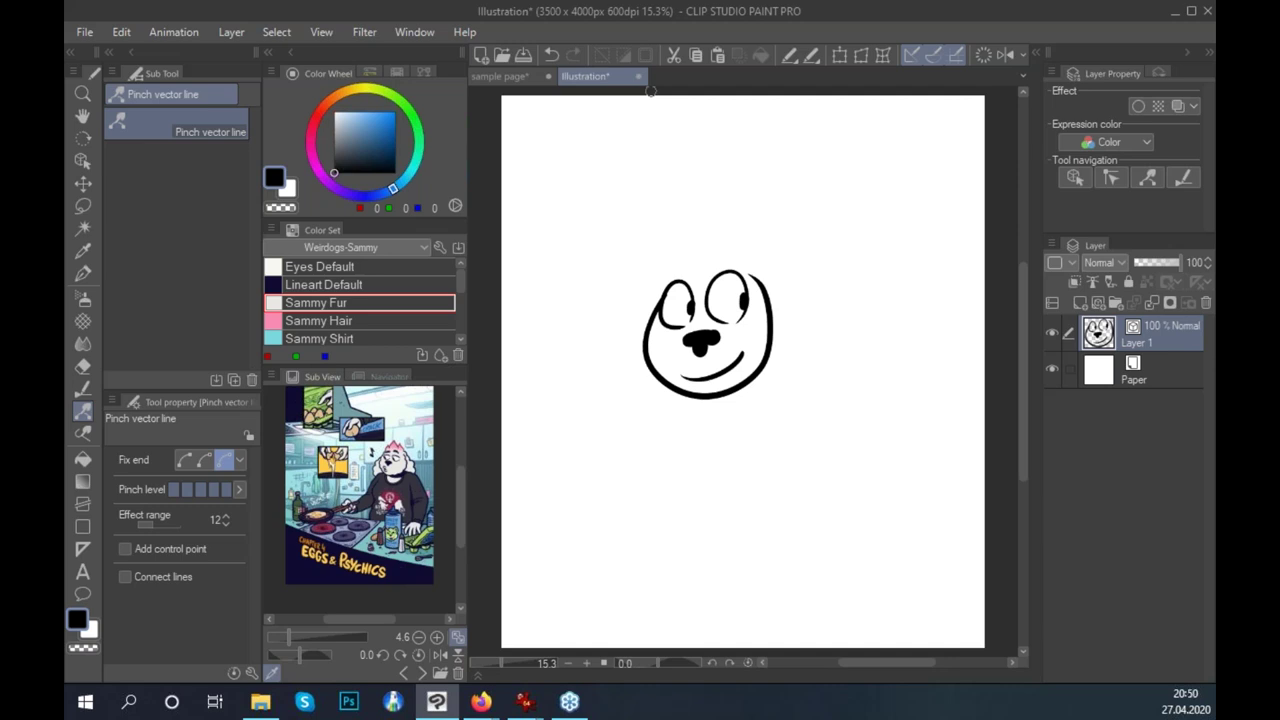
scroll(846, 360, up, 4)
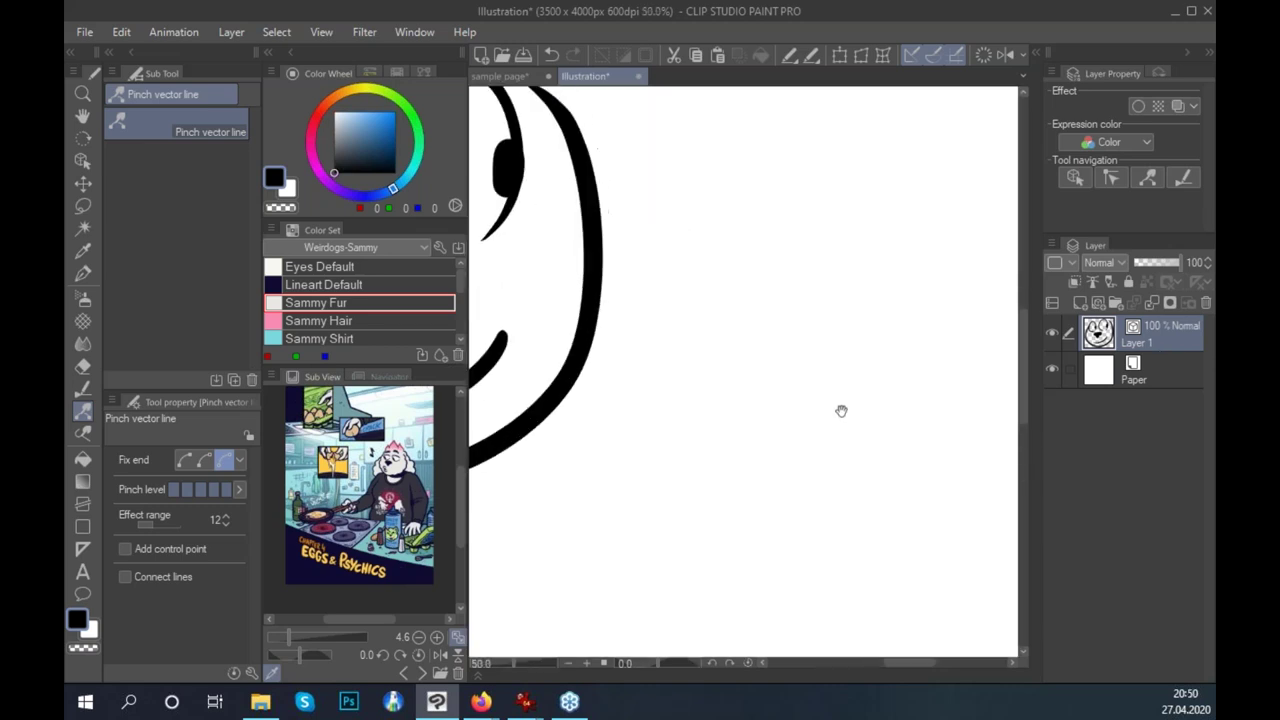
click(83, 272)
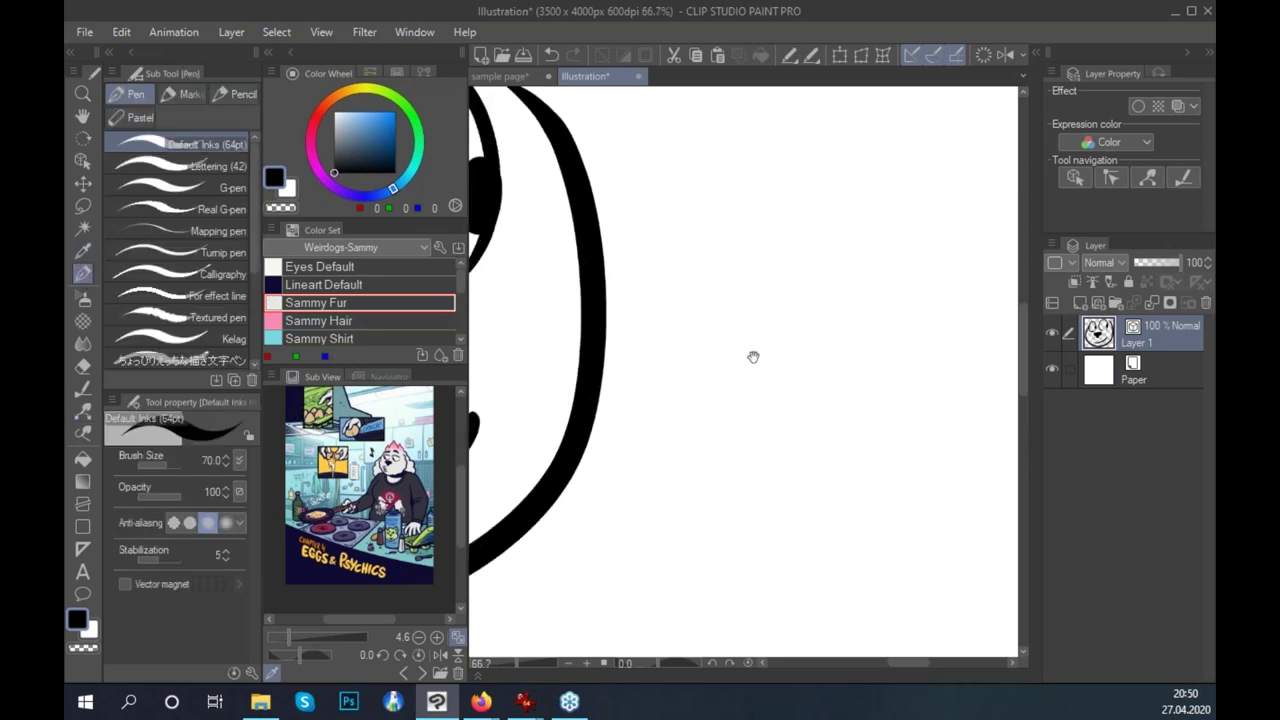
scroll(751, 357, up, 1)
click(153, 466)
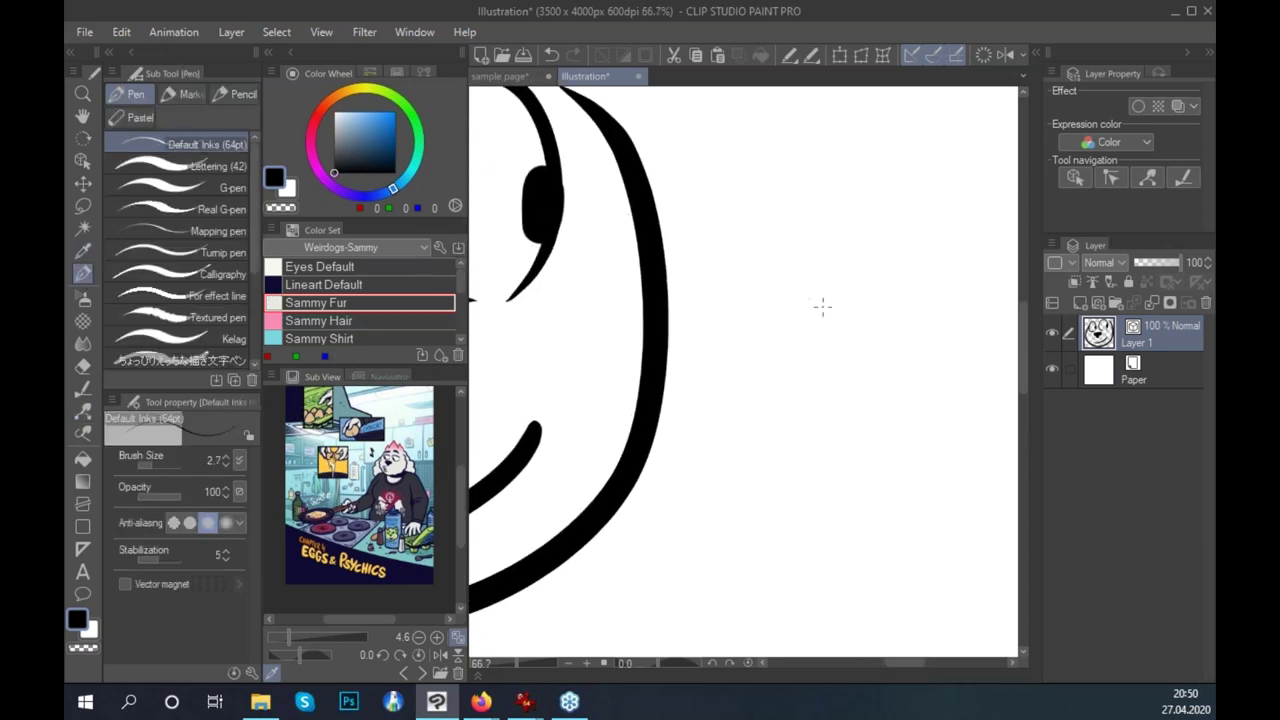
click(155, 465)
mouse_move(822, 284)
mouse_down()
mouse_move(794, 347)
mouse_move(806, 288)
mouse_up()
scroll(896, 393, up, 1)
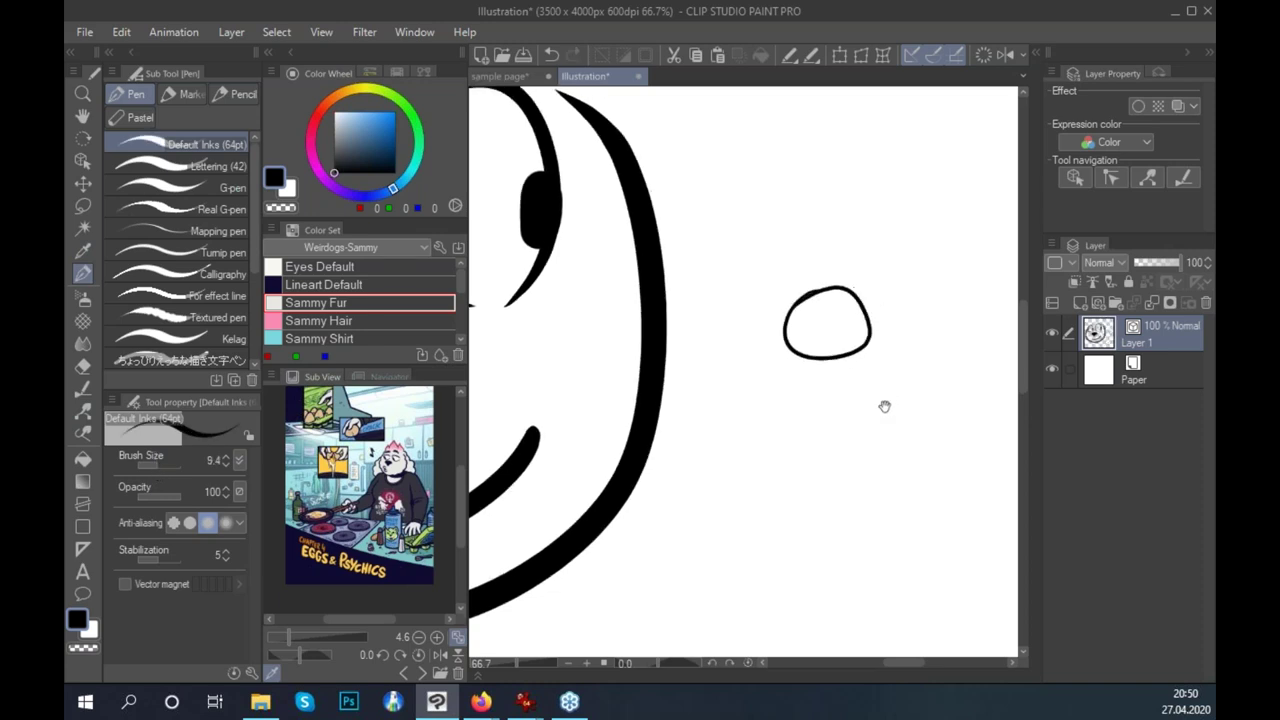
scroll(882, 320, up, 2)
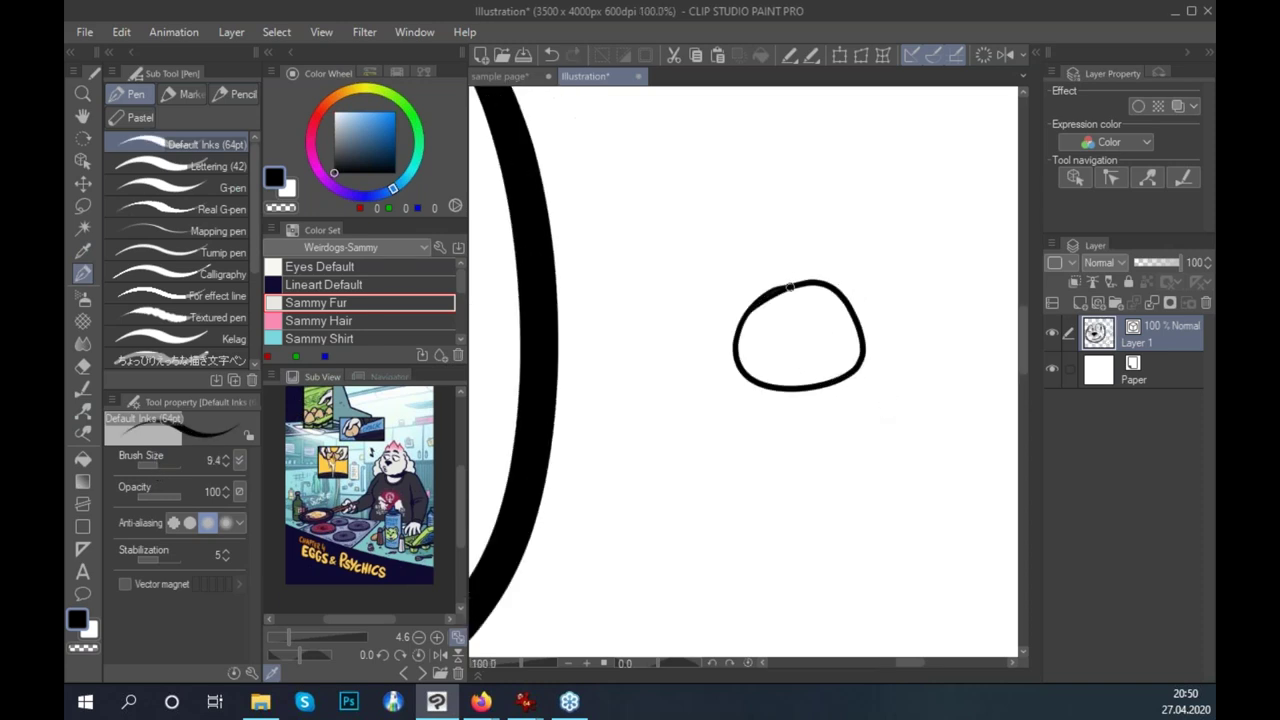
mouse_move(780, 316)
mouse_down()
mouse_move(812, 341)
mouse_move(806, 374)
mouse_move(832, 362)
mouse_up()
scroll(934, 443, down, 4)
scroll(881, 458, down, 5)
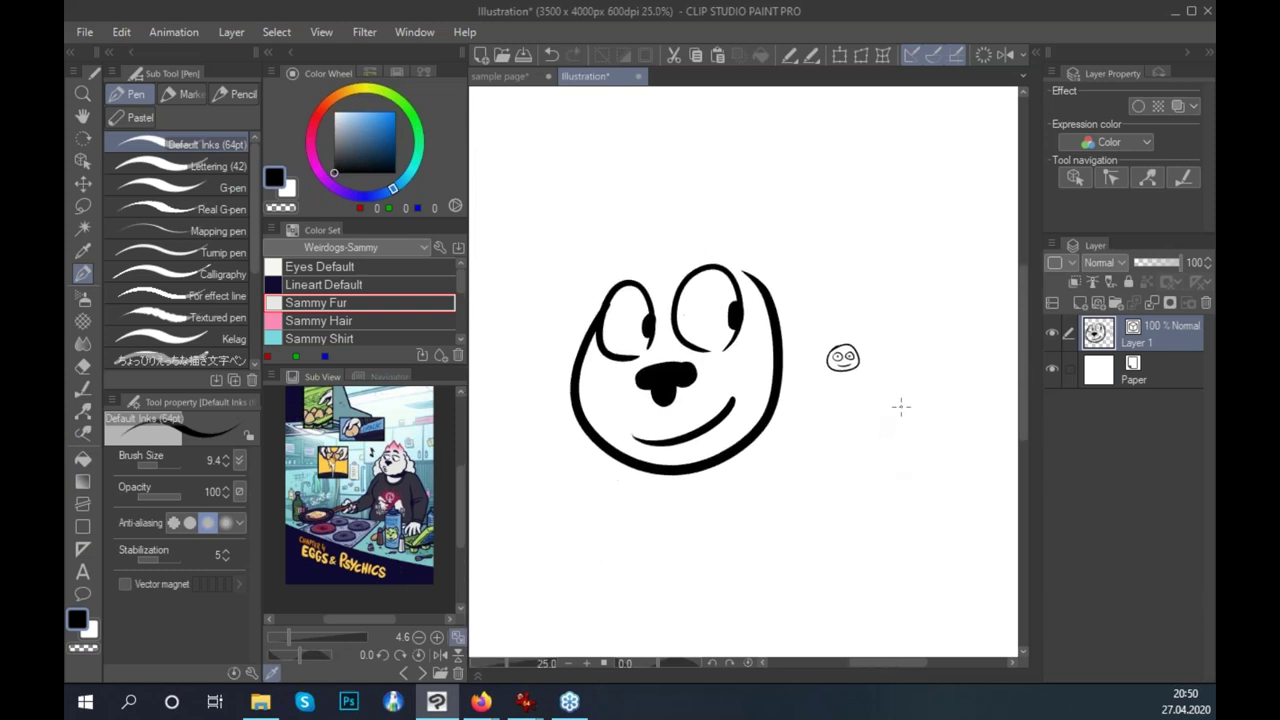
Set the Default Inks pen's brush size to 40 and check the brush size of the Lettering (42) pen.
scroll(908, 457, up, 2)
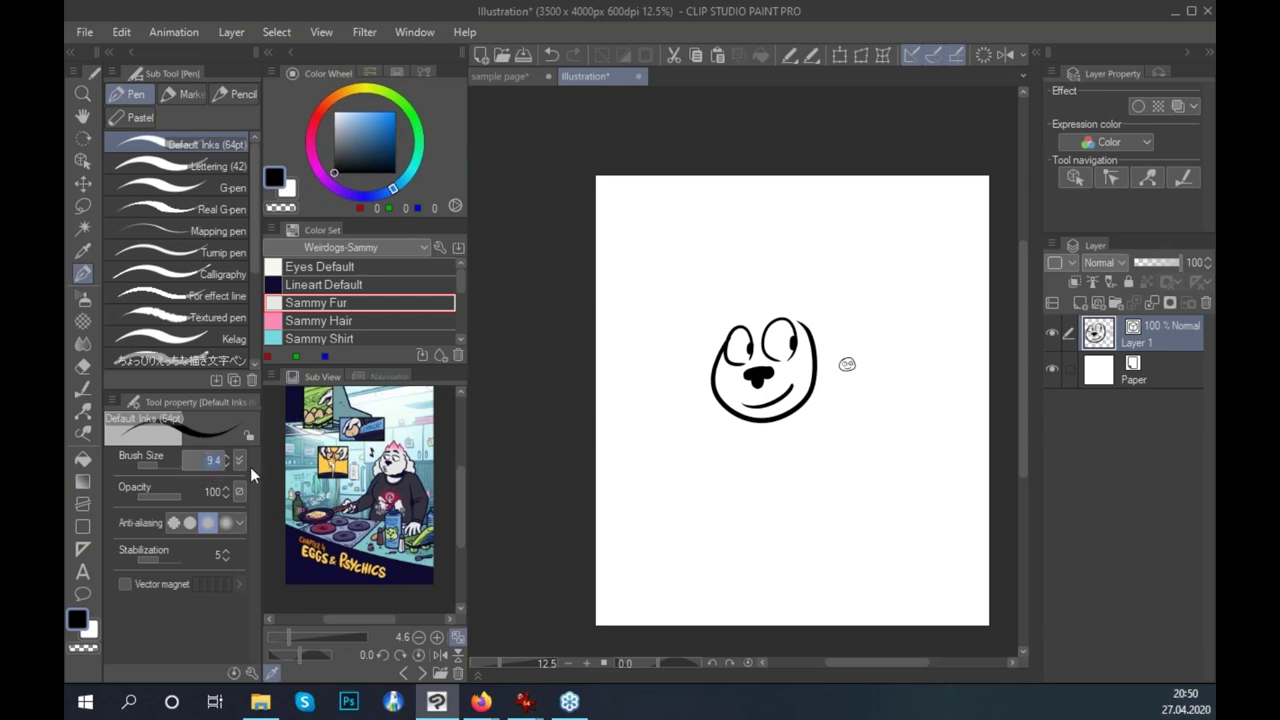
text(0)
key(Return)
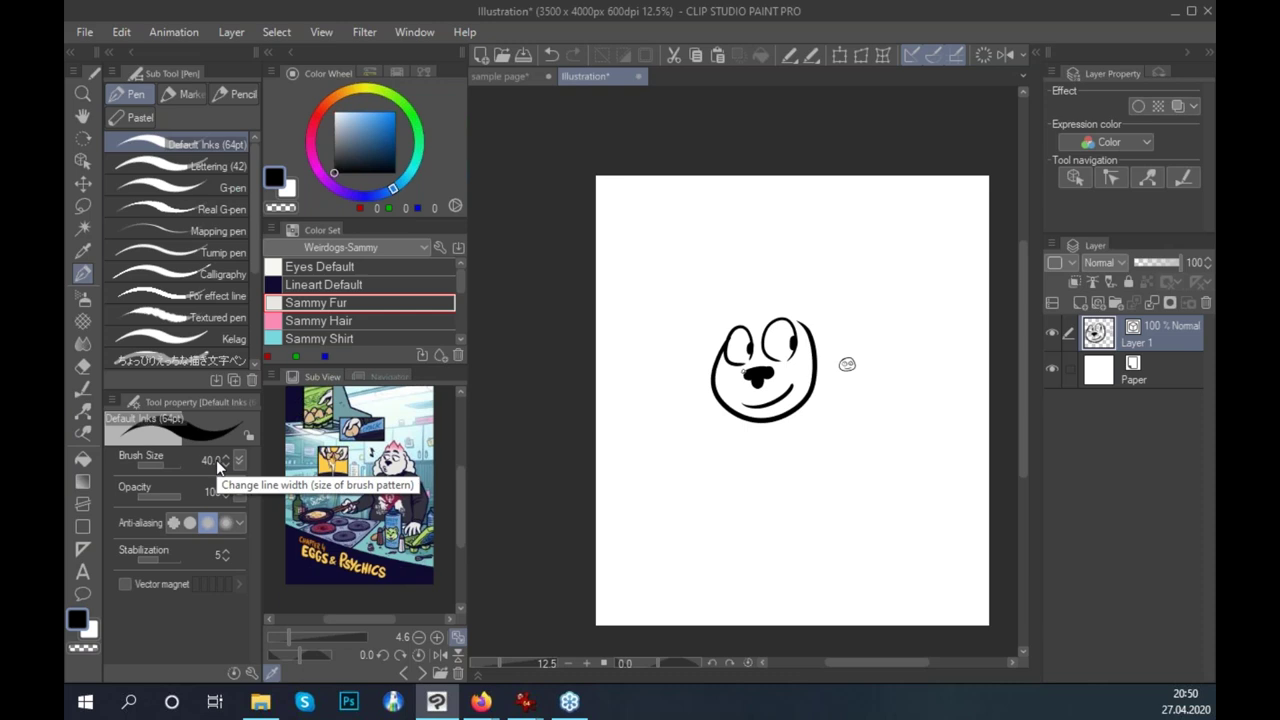
click(201, 166)
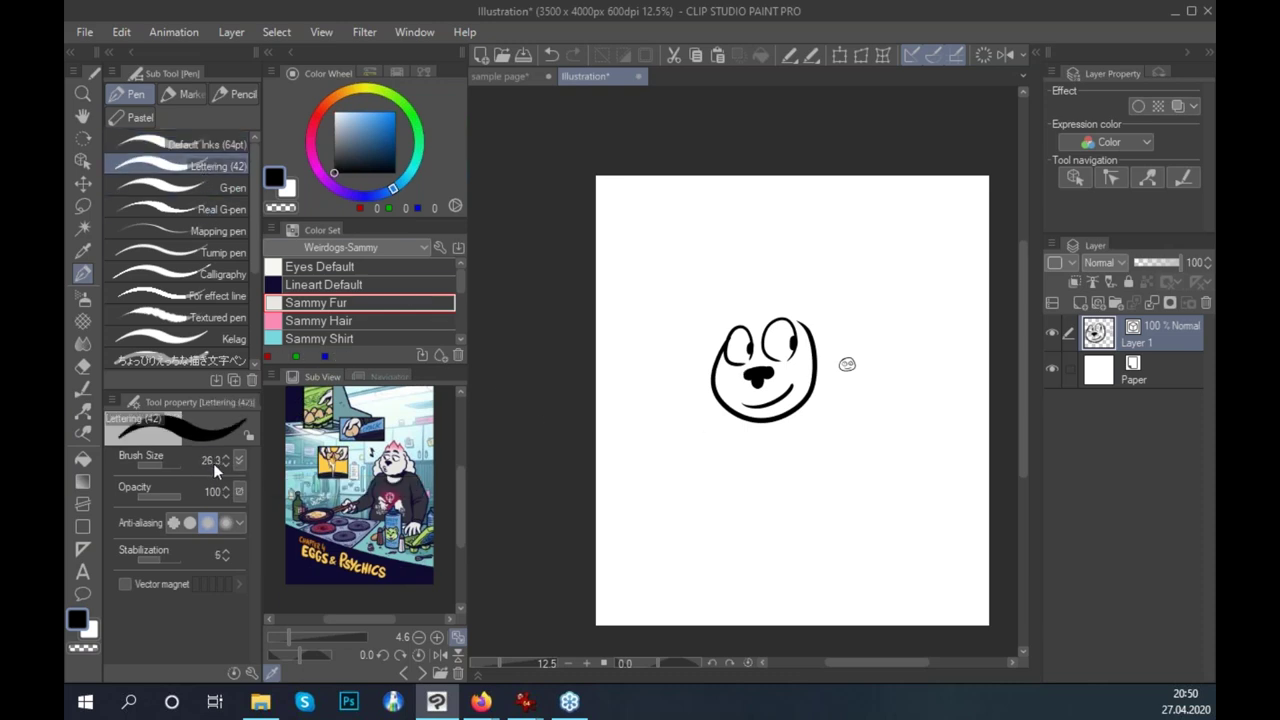
click(200, 144)
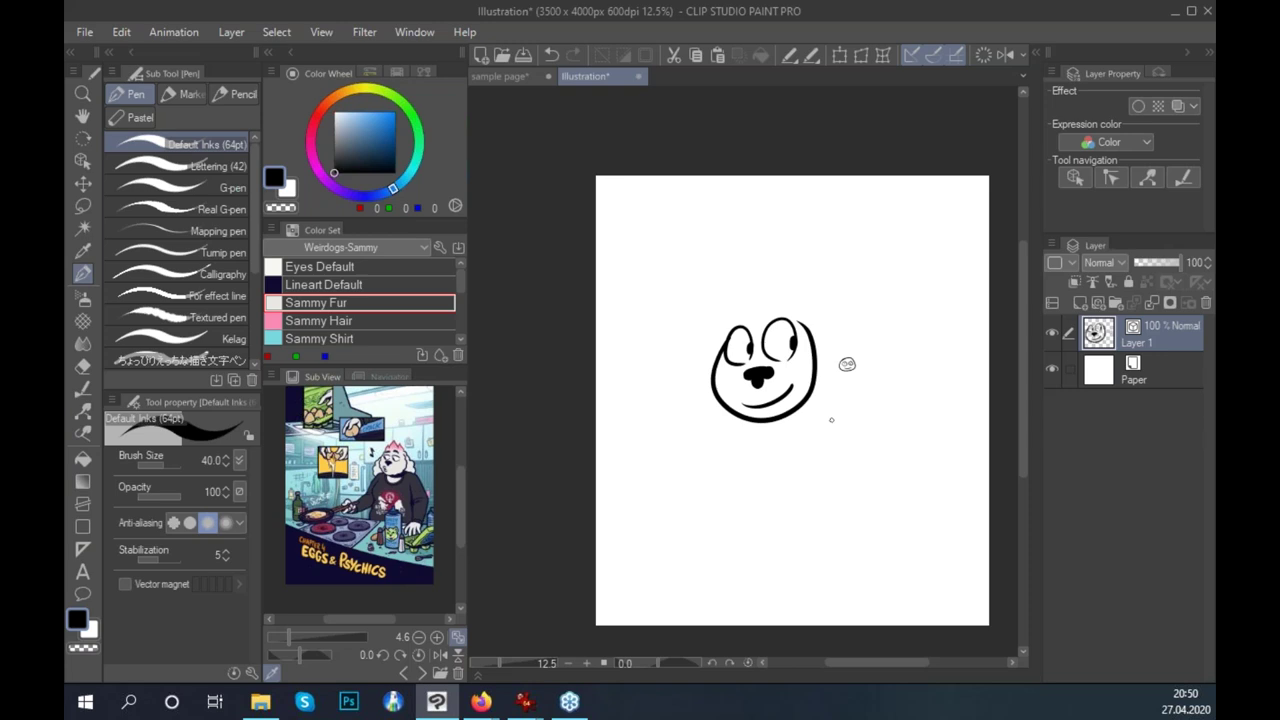
Ink spiky hair tufts across the top of the dog's head, undoing and redrawing unsatisfactory strokes.
scroll(831, 419, up, 3)
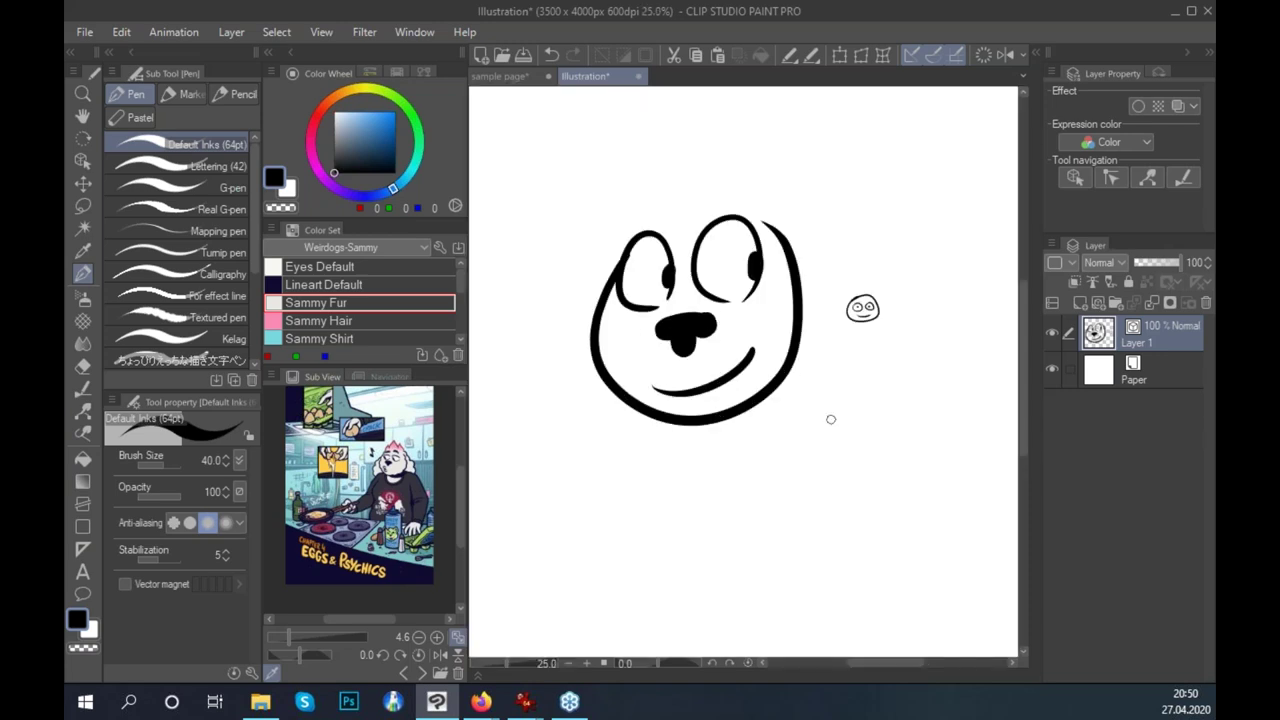
drag(809, 391, 867, 440)
drag(630, 336, 704, 320)
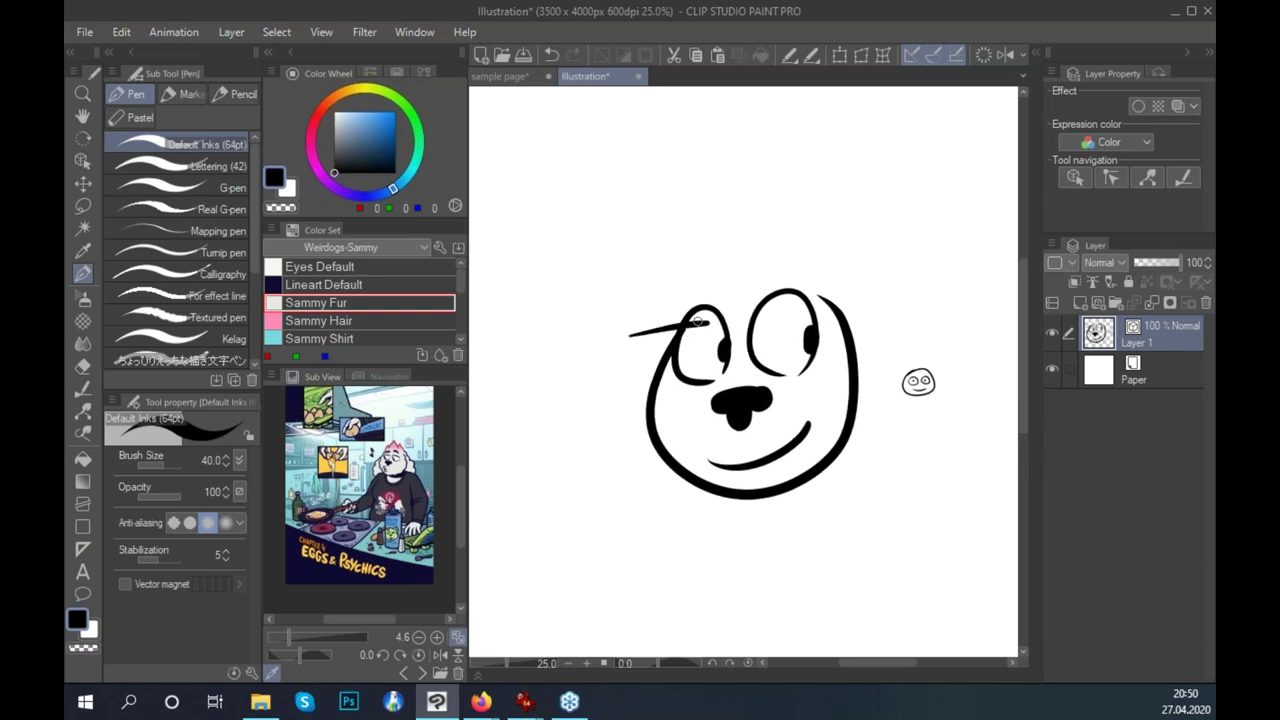
key(ctrl+z)
mouse_move(632, 340)
mouse_down()
mouse_move(740, 280)
mouse_move(736, 294)
mouse_up()
key(ctrl+z)
mouse_move(656, 272)
mouse_down()
mouse_move(750, 294)
mouse_move(800, 252)
mouse_move(752, 252)
mouse_move(752, 224)
mouse_move(814, 262)
mouse_move(826, 296)
mouse_up()
key(ctrl+z)
key(ctrl+z)
drag(750, 226, 827, 284)
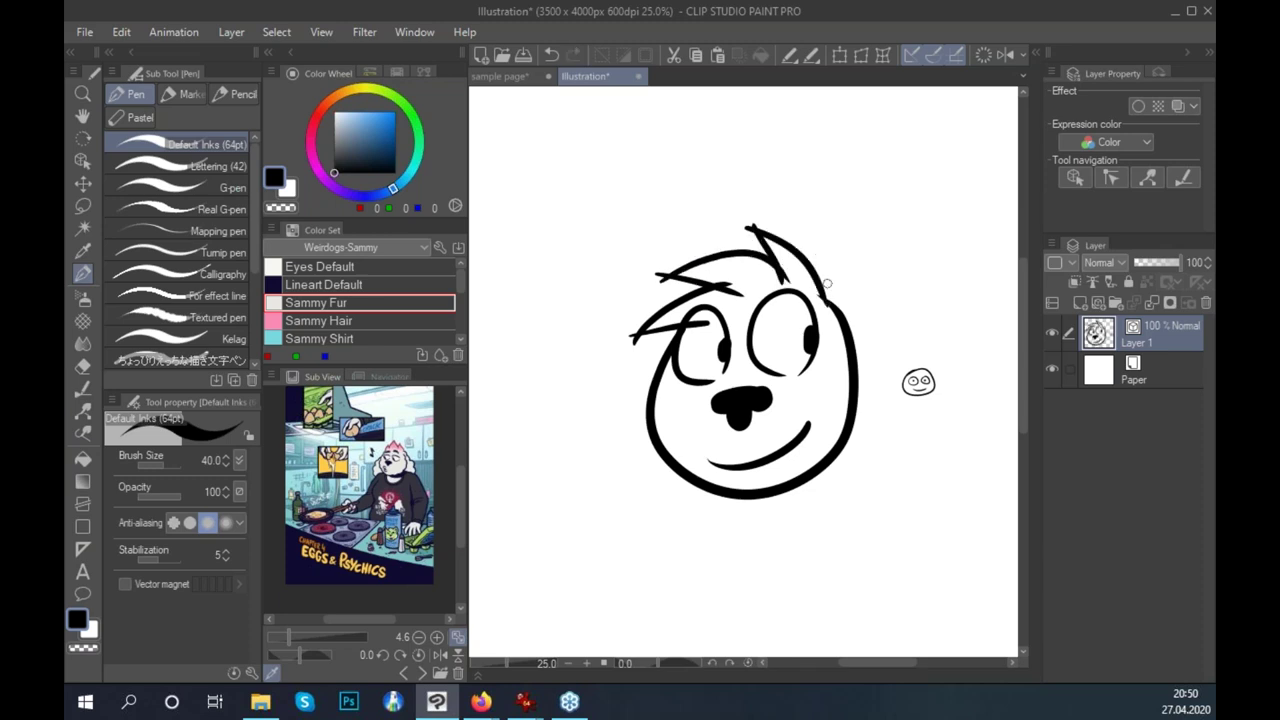
Refine the hair outline above the eyes, removing the overshooting line ends at the tuft tips.
key(ctrl+z)
drag(752, 228, 826, 292)
key(ctrl+z)
key(ctrl+z)
key(ctrl+z)
key(ctrl+z)
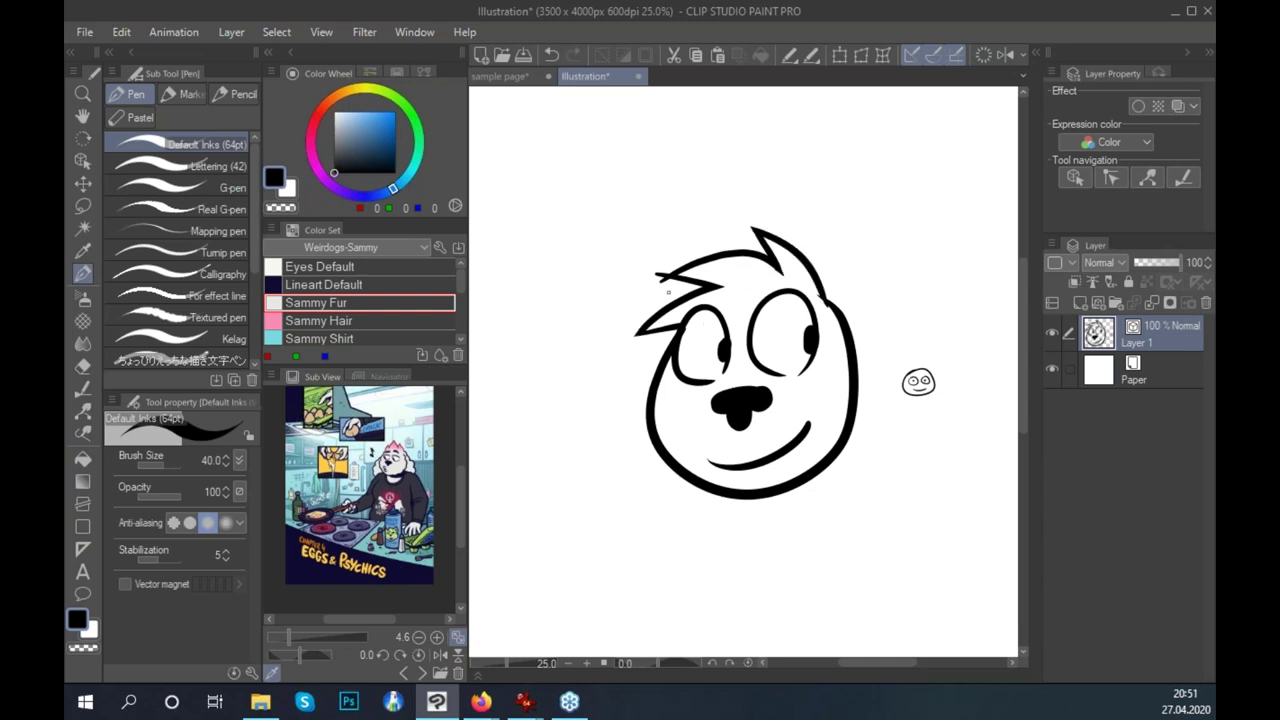
Add a small spiky tuft beside the dog's larger eye, where the hair meets the head outline.
mouse_move(830, 291)
mouse_down()
mouse_move(840, 280)
mouse_move(845, 303)
mouse_up()
key(ctrl+z)
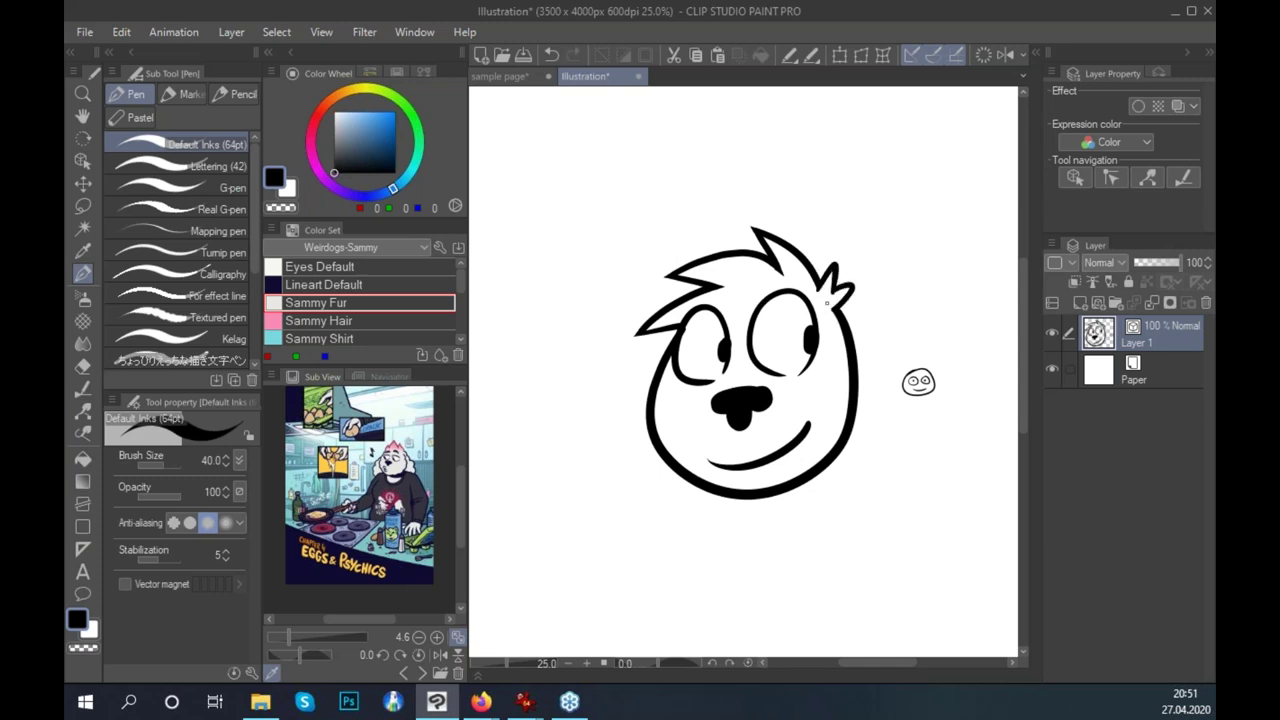
key(ctrl+minus)
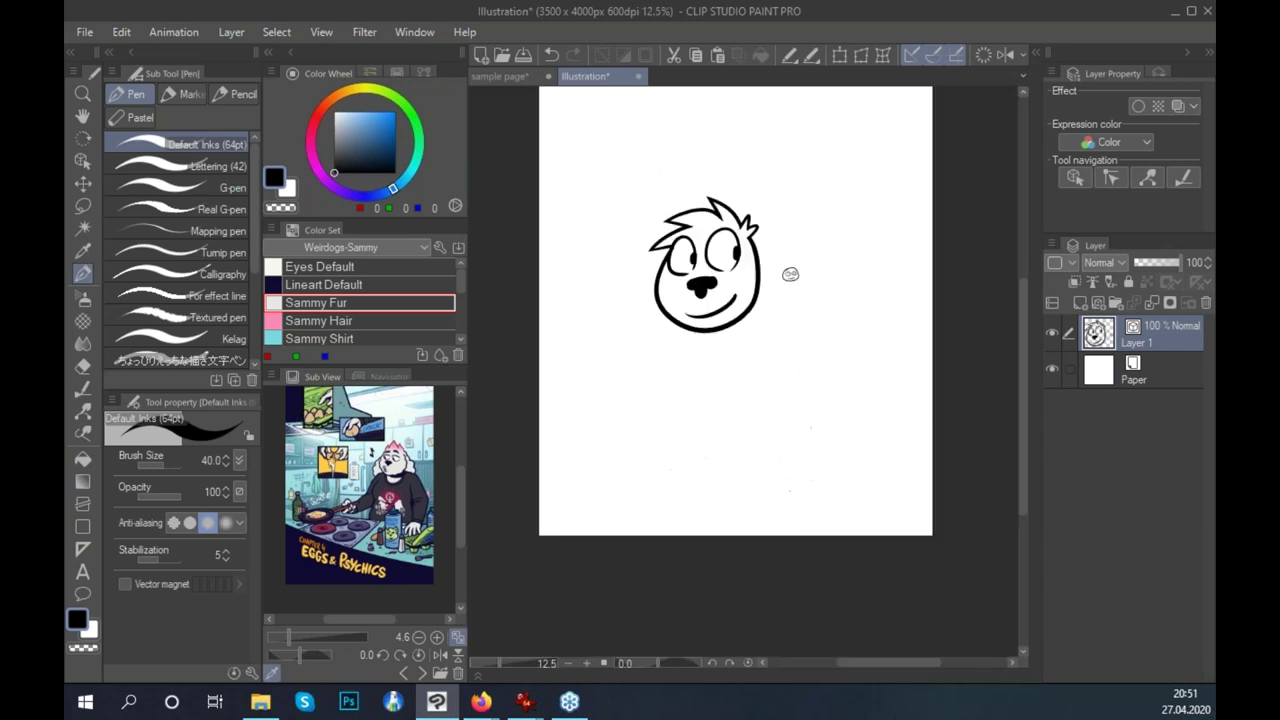
Switch to the sample page document and select the last panel's frame folder in the finished page group, toggling its visibility off and on.
click(523, 77)
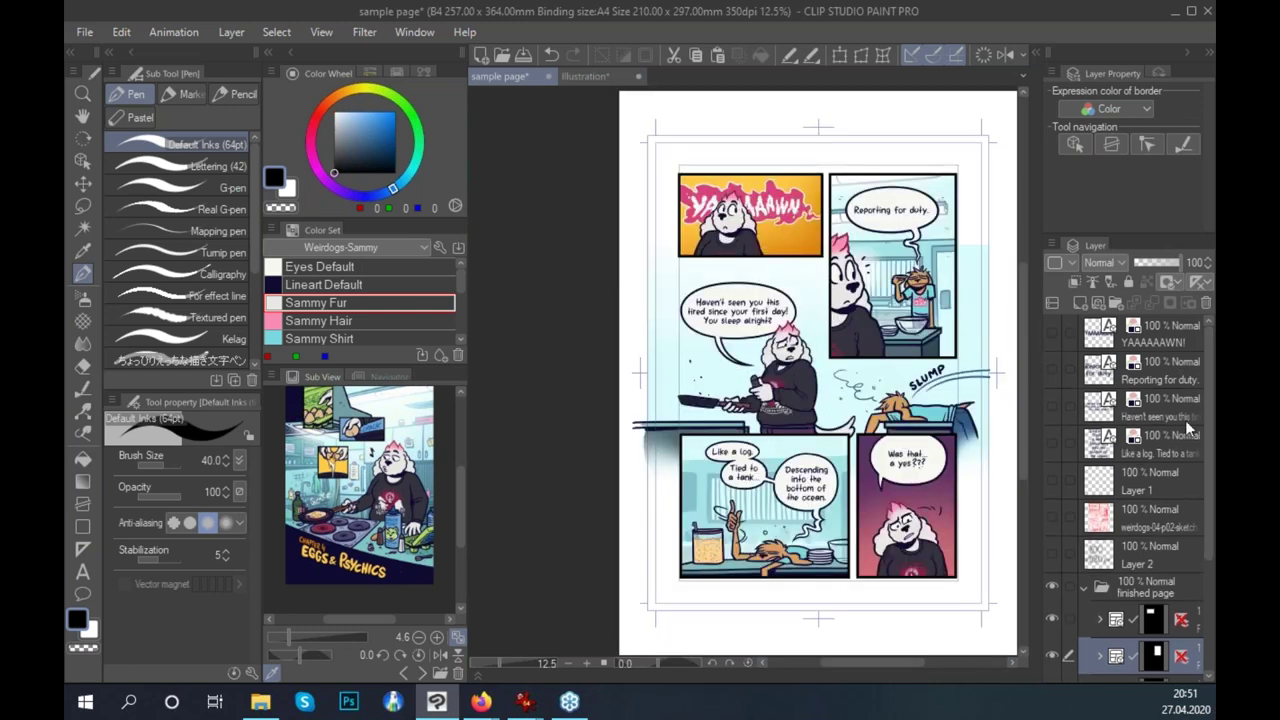
scroll(1206, 480, down, 3)
scroll(1106, 318, down, 2)
click(1196, 568)
click(1054, 564)
click(1054, 564)
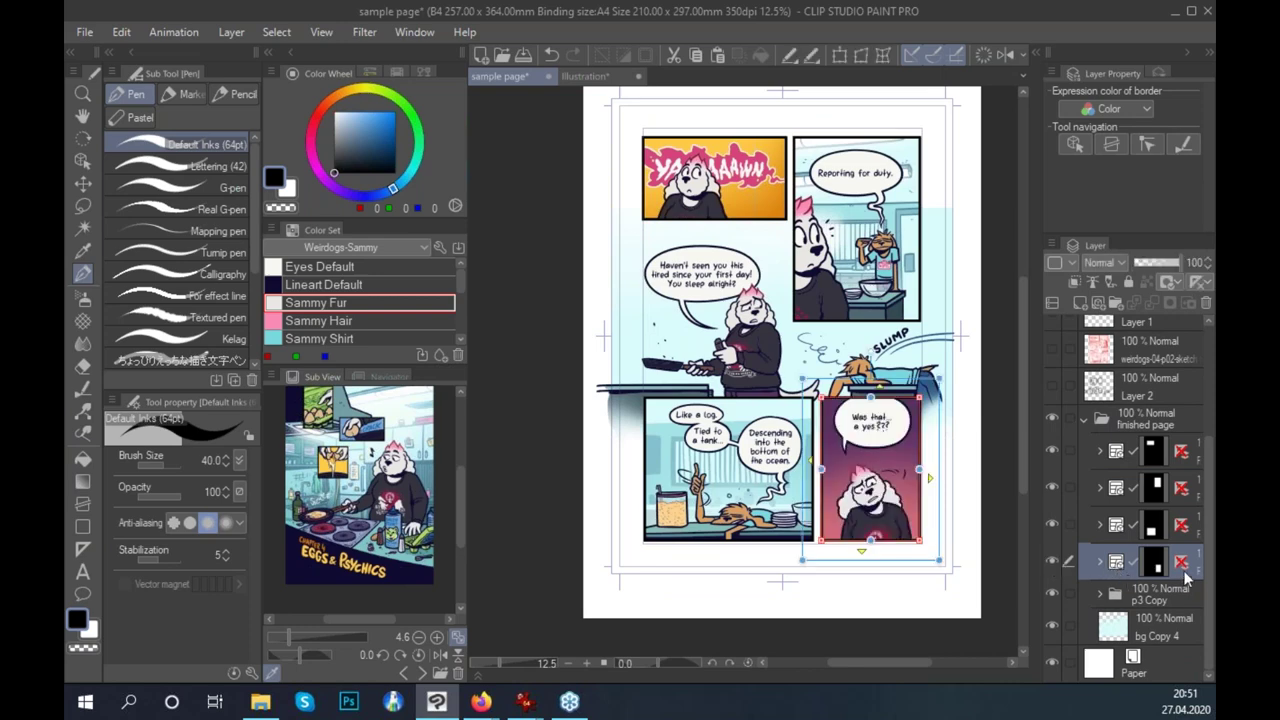
Select all and copy the last panel's folder, then open weirdogs-03-e02.clip and select its p1 frame folder.
key(ctrl+a)
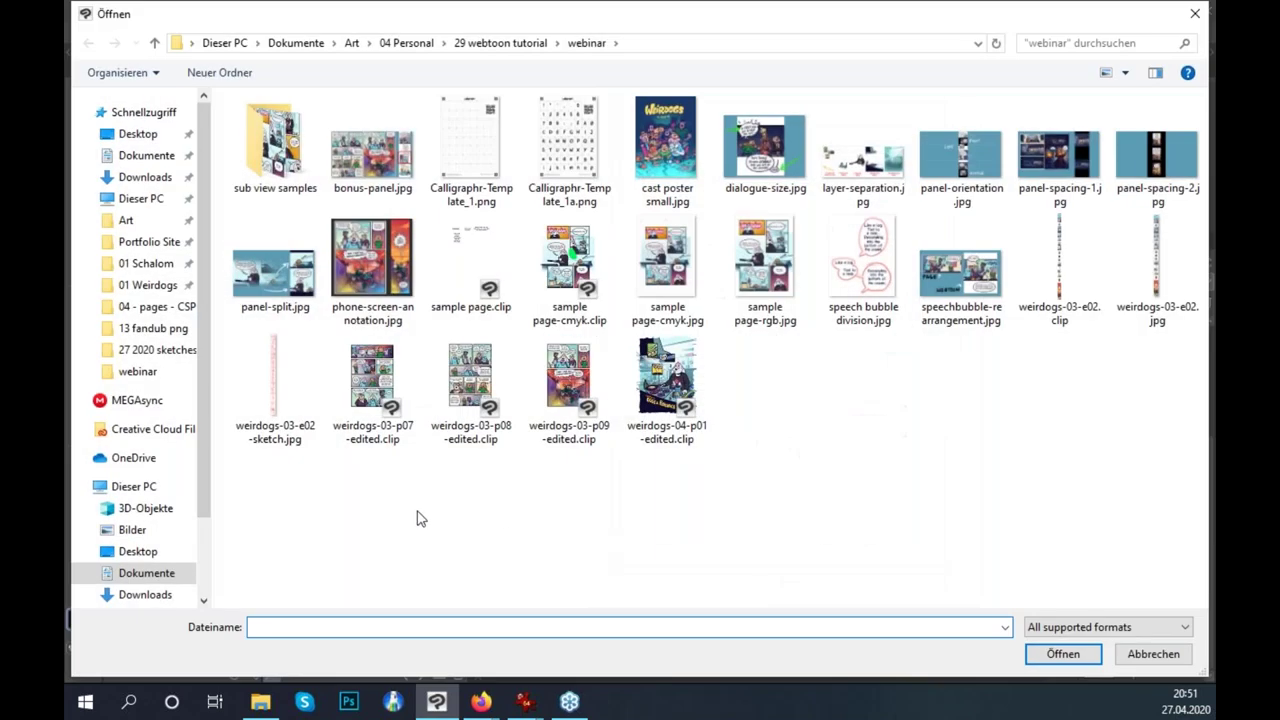
double_click(1065, 275)
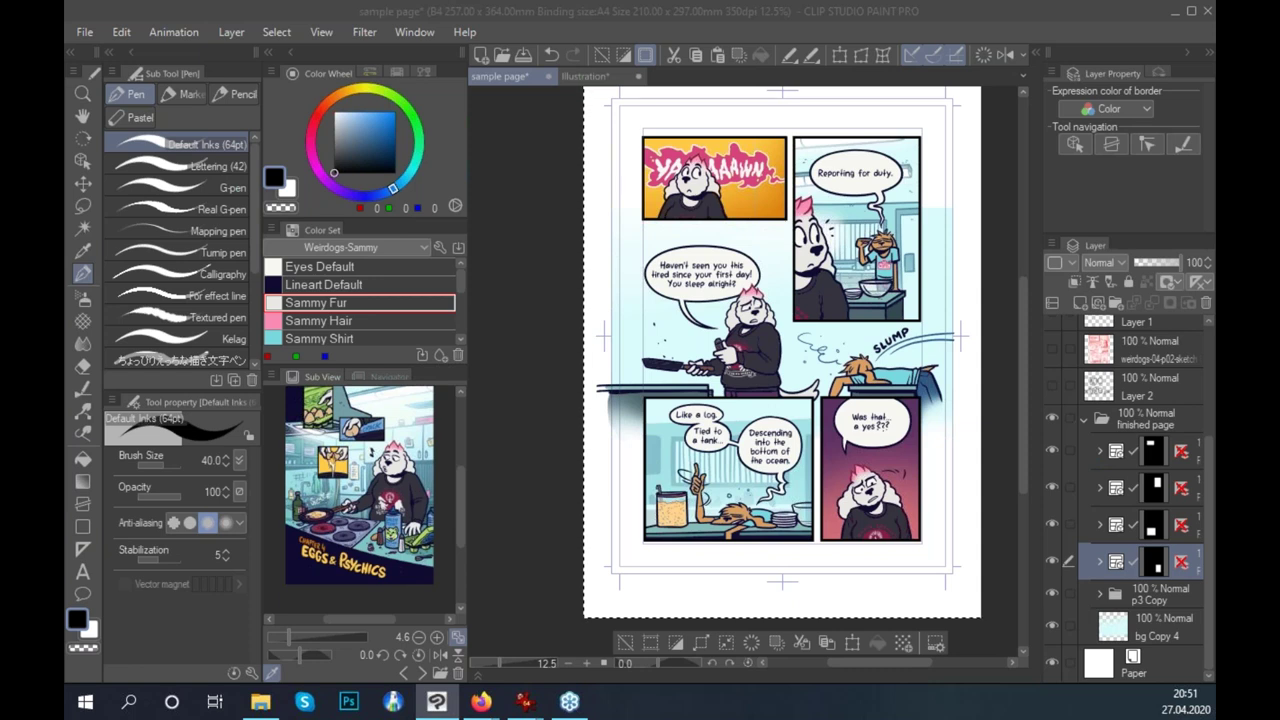
scroll(790, 406, up, 10)
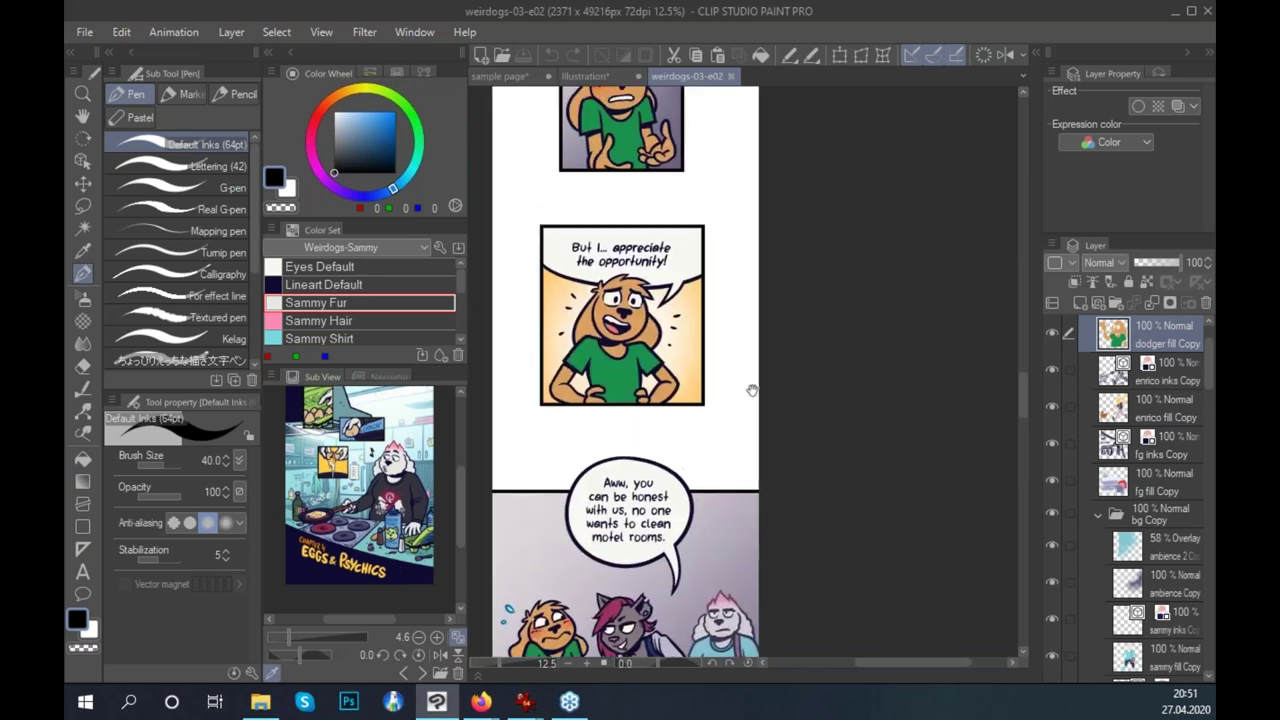
drag(752, 390, 872, 546)
scroll(1205, 400, up, 1)
mouse_move(1211, 380)
mouse_down()
mouse_move(1211, 497)
mouse_move(1211, 370)
mouse_up()
click(1185, 340)
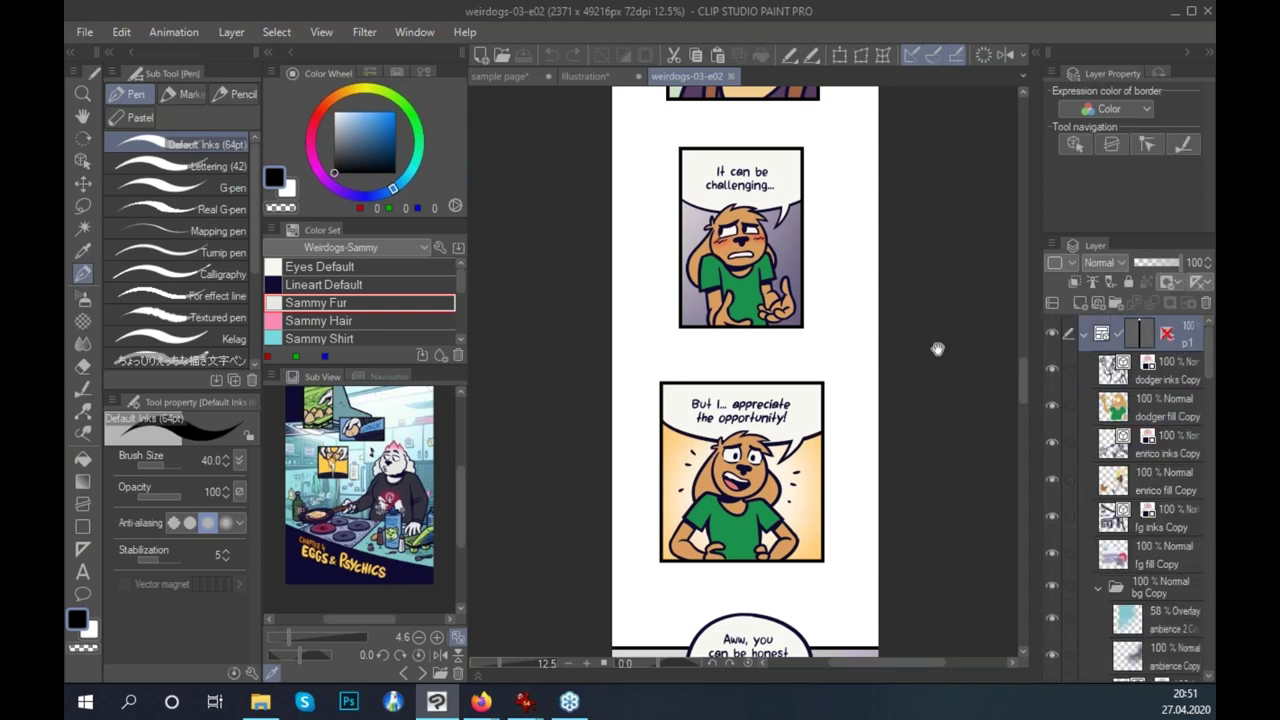
Paste the copied panel folder above p1 and move the panel onto the opening sky scene of the webtoon strip.
scroll(937, 349, up, 10)
scroll(869, 465, up, 10)
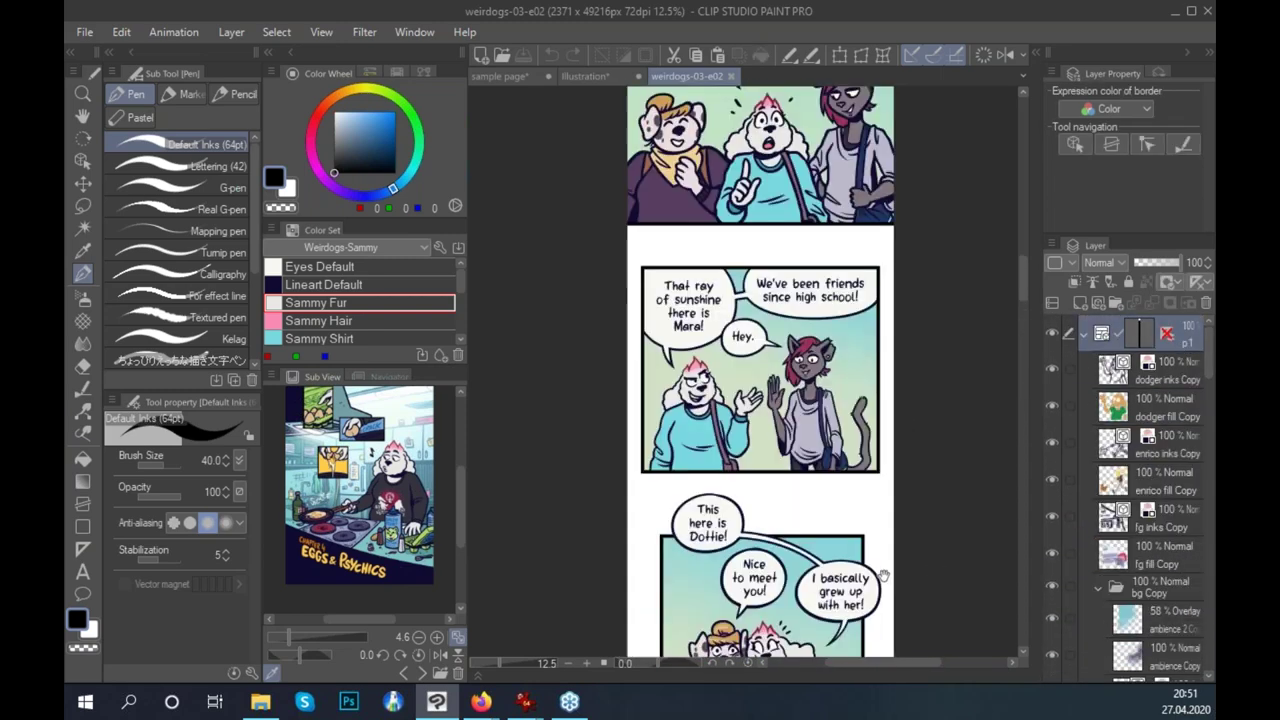
scroll(926, 313, up, 15)
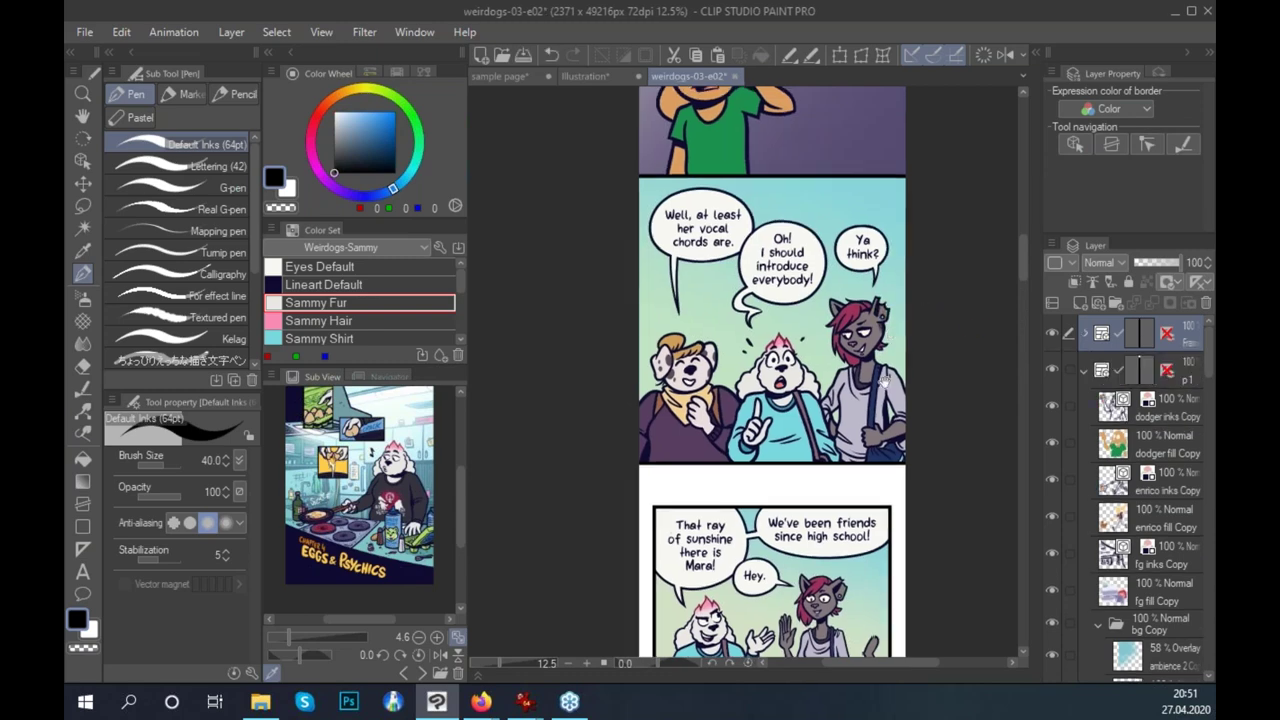
scroll(871, 609, up, 3)
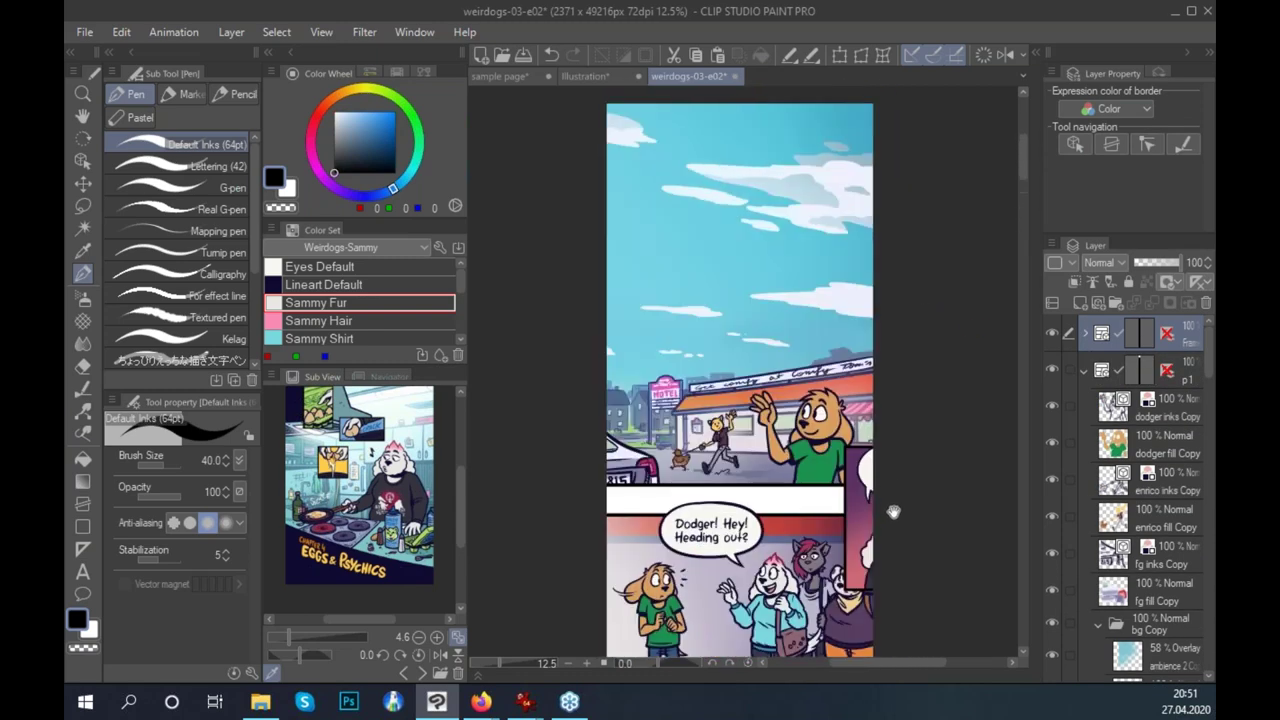
scroll(871, 609, down, 2)
key(k)
drag(869, 409, 790, 298)
scroll(790, 298, up, 4)
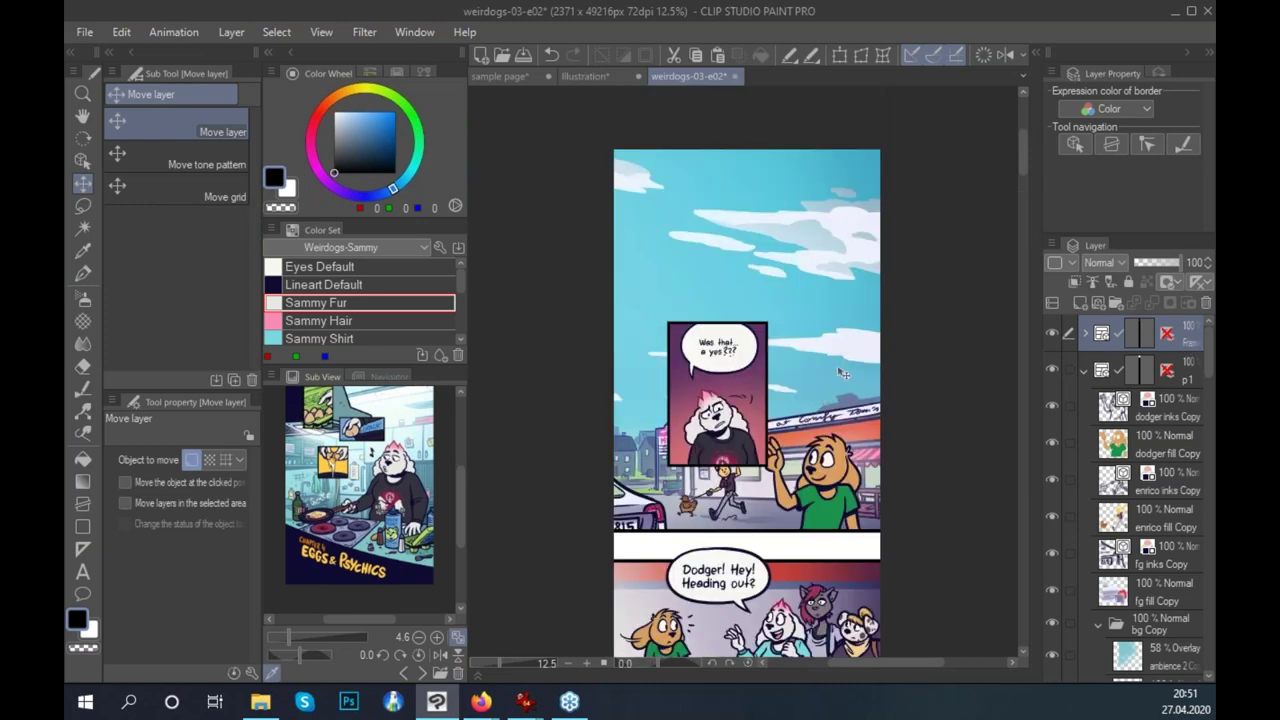
Scale up the pasted panel proportionally and position it so it fills the width of the webtoon strip.
key(ctrl+t)
scroll(888, 622, down, 2)
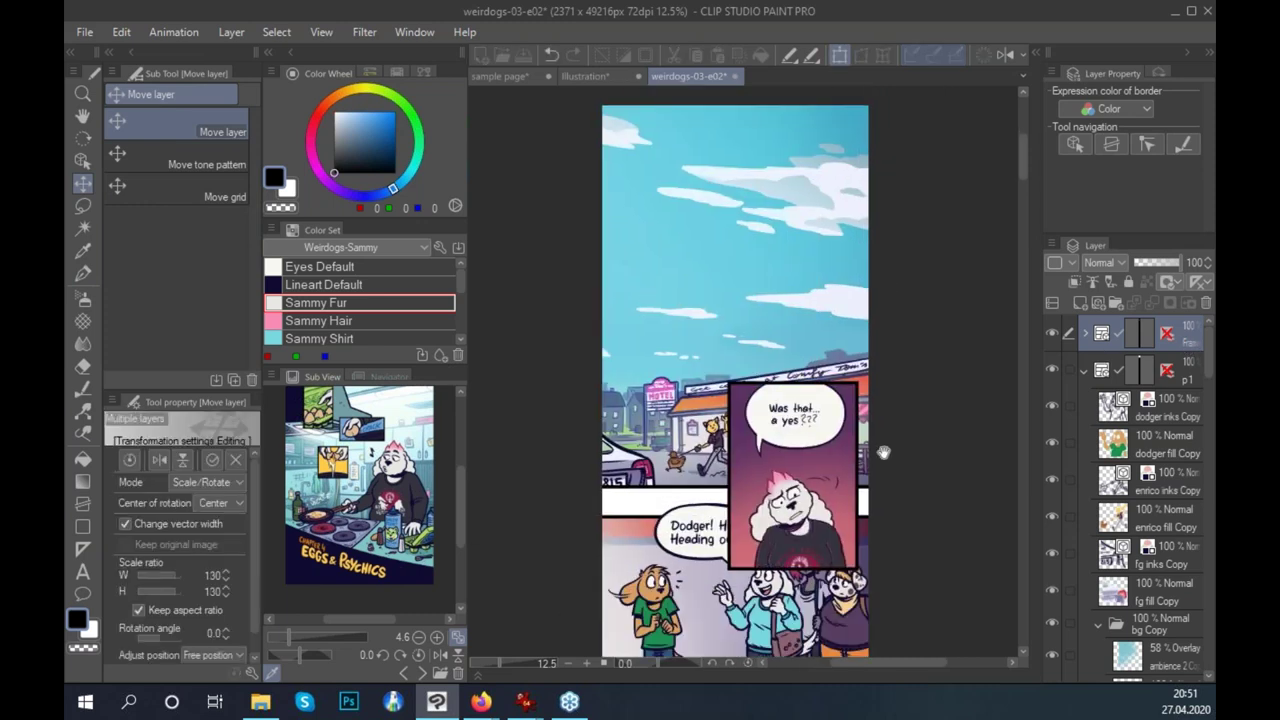
scroll(874, 423, down, 3)
drag(836, 413, 928, 596)
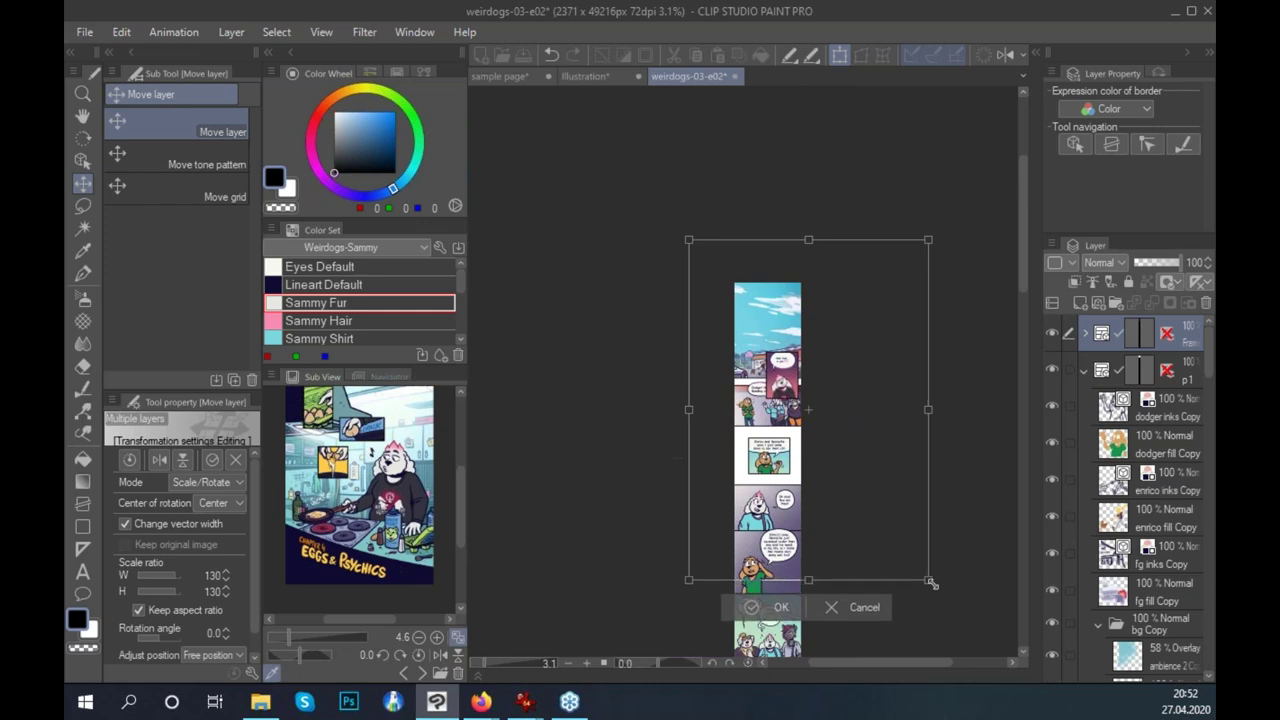
drag(892, 510, 835, 433)
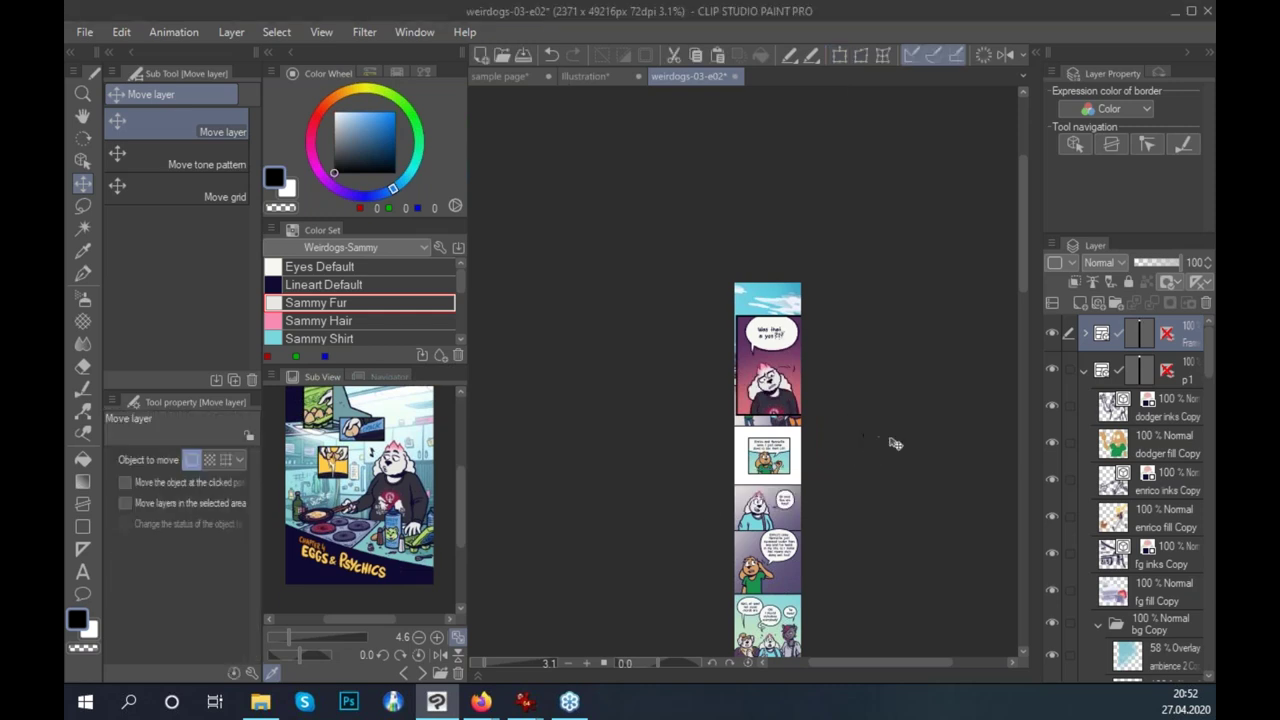
scroll(806, 385, up, 5)
scroll(806, 385, up, 3)
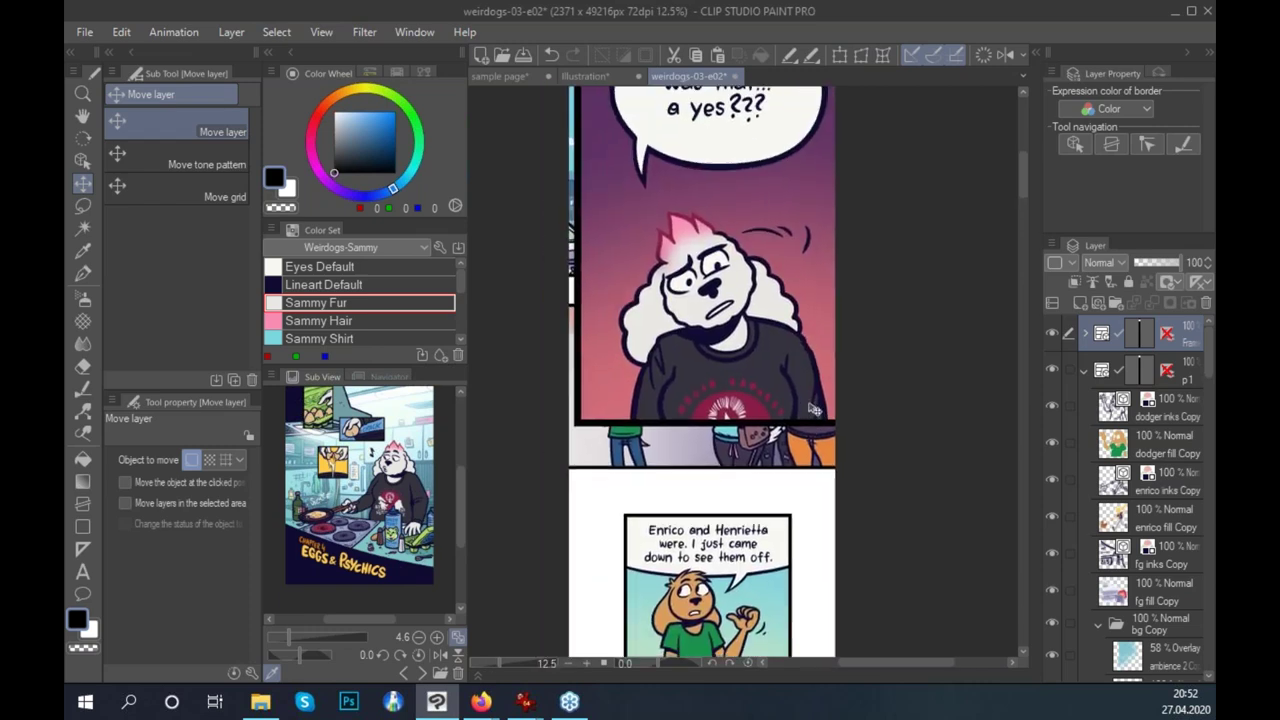
Expand the pasted panel's folder, select its "sammy inks Copy 11" layer, and compare its line thickness with the panel below.
click(1085, 338)
click(1185, 566)
drag(847, 495, 894, 423)
scroll(884, 430, up, 2)
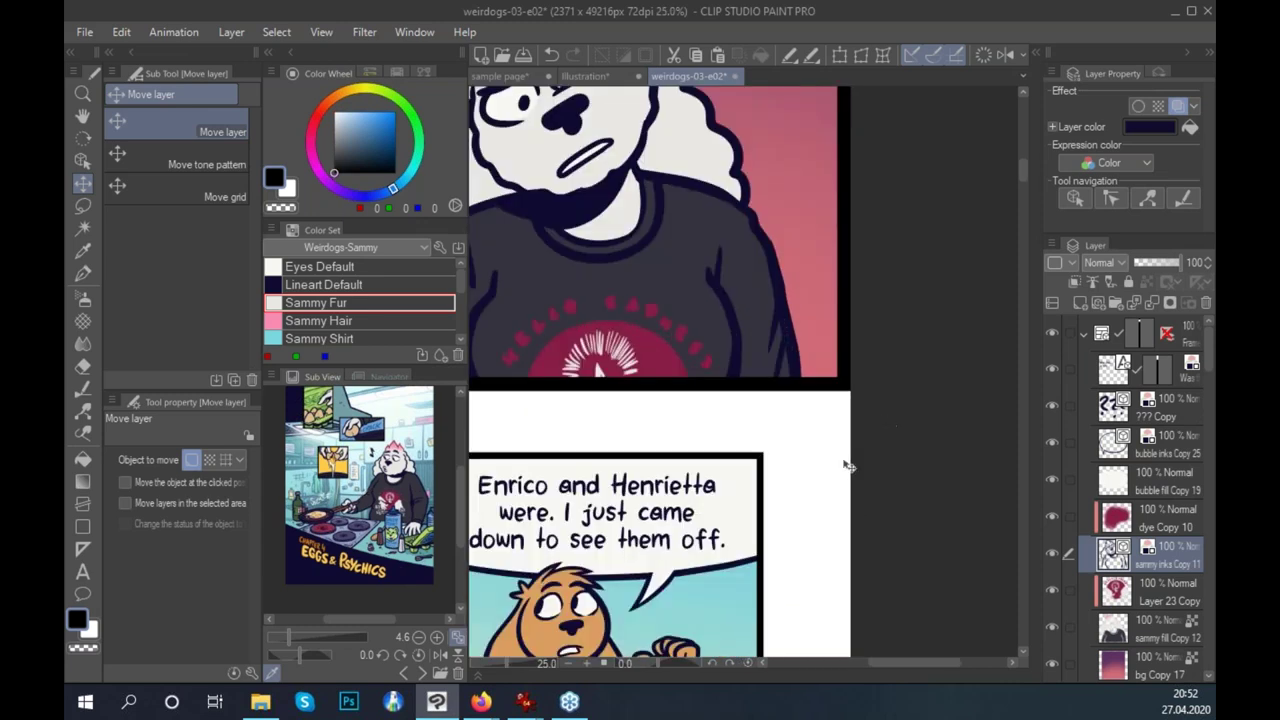
drag(820, 445, 795, 186)
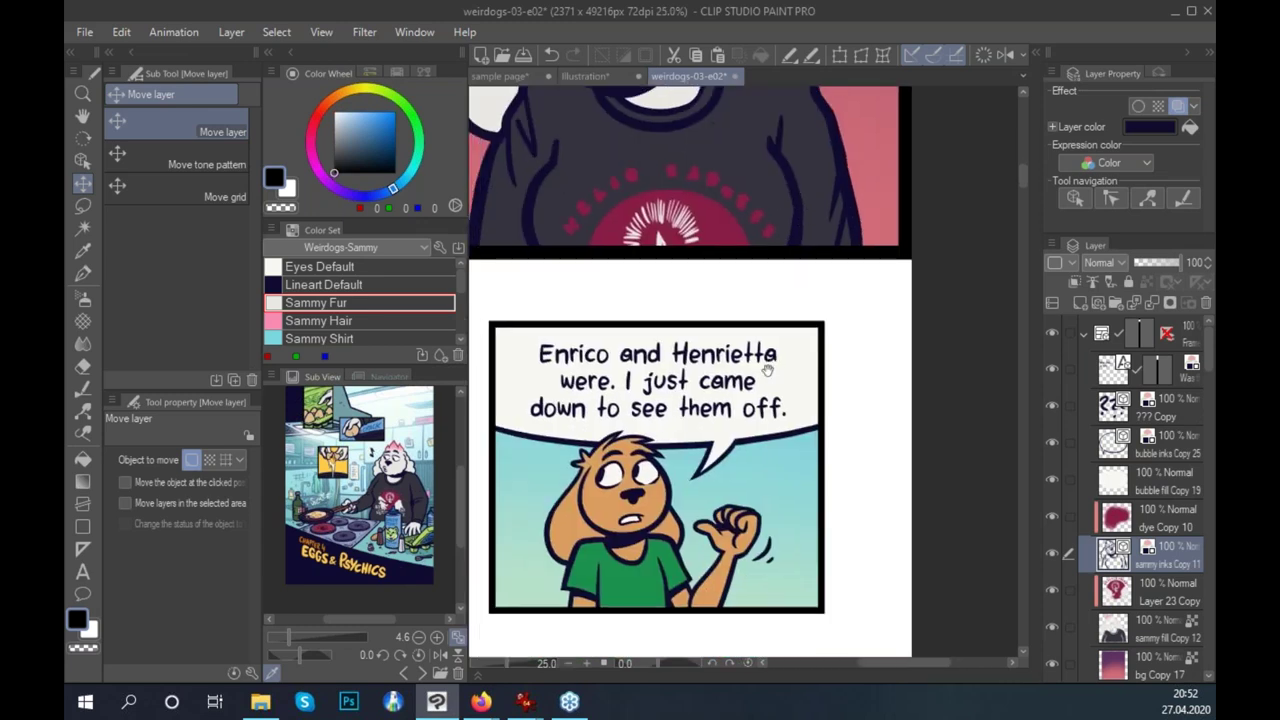
scroll(766, 407, up, 3)
drag(723, 300, 736, 335)
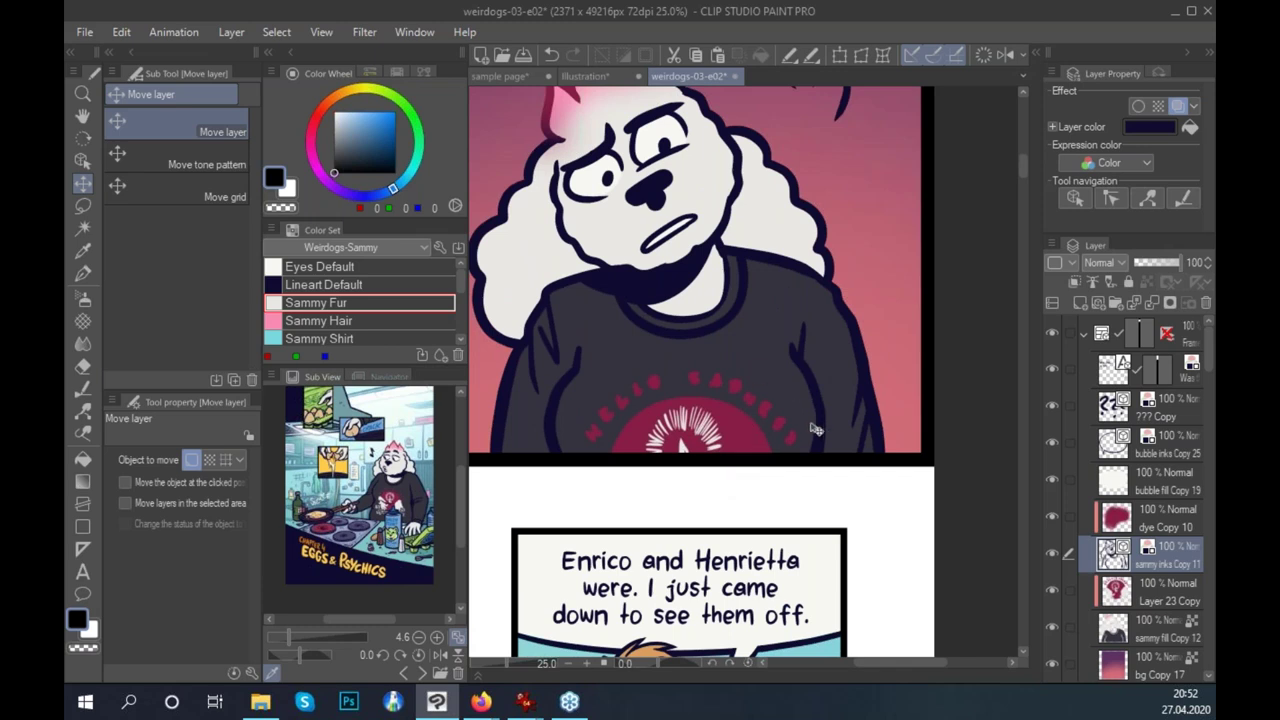
scroll(505, 663, down, 2)
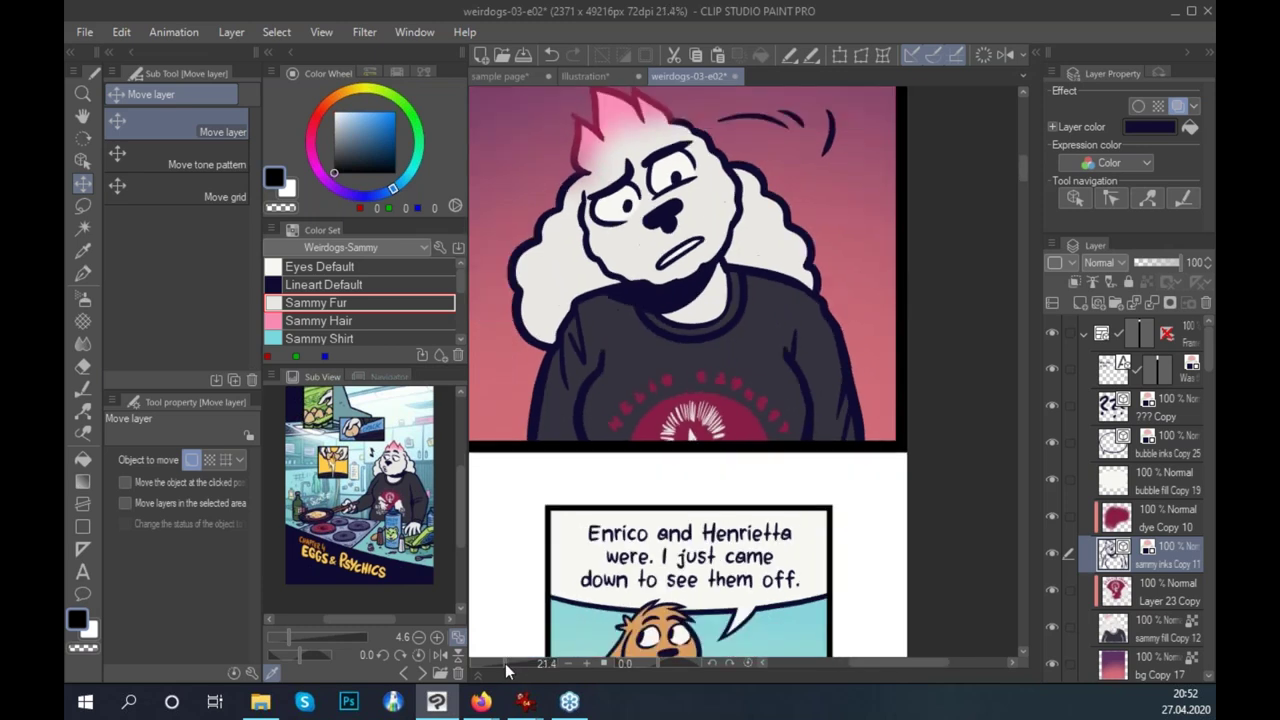
scroll(501, 664, down, 2)
Thin the character's inks using Correct line width set to Narrow 3.0 with a brush size of 312.3.
click(83, 388)
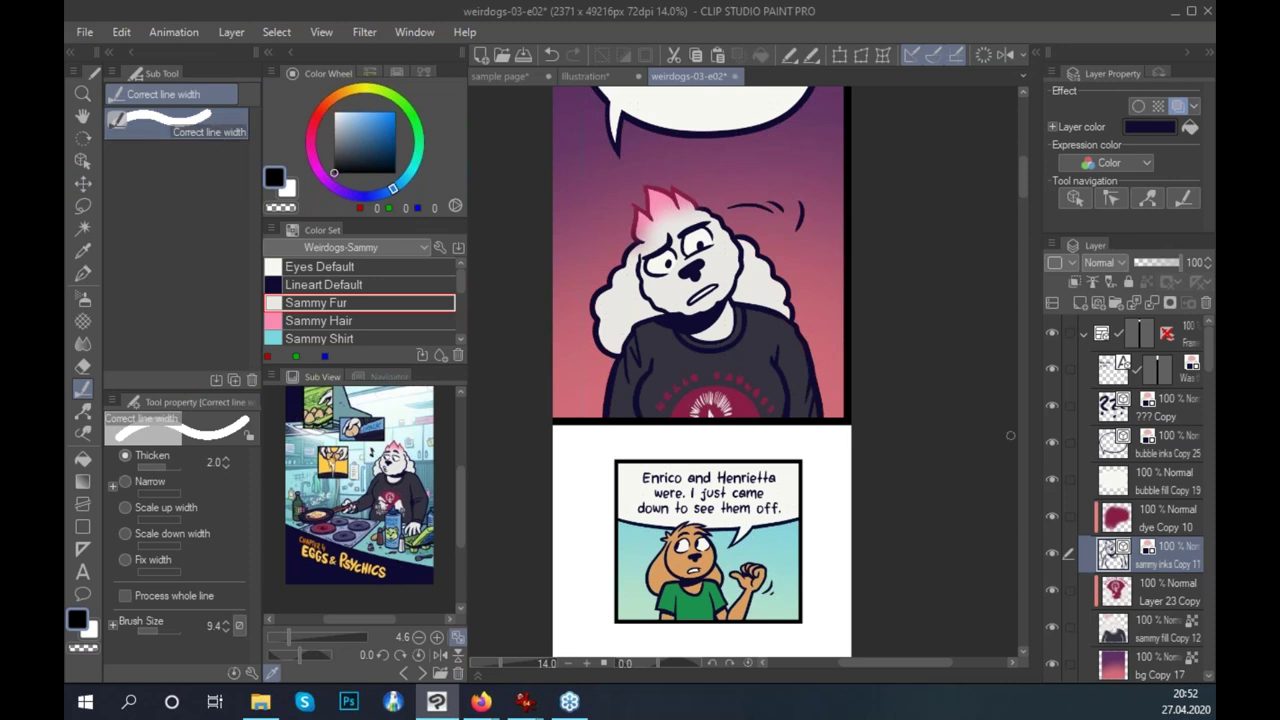
click(125, 482)
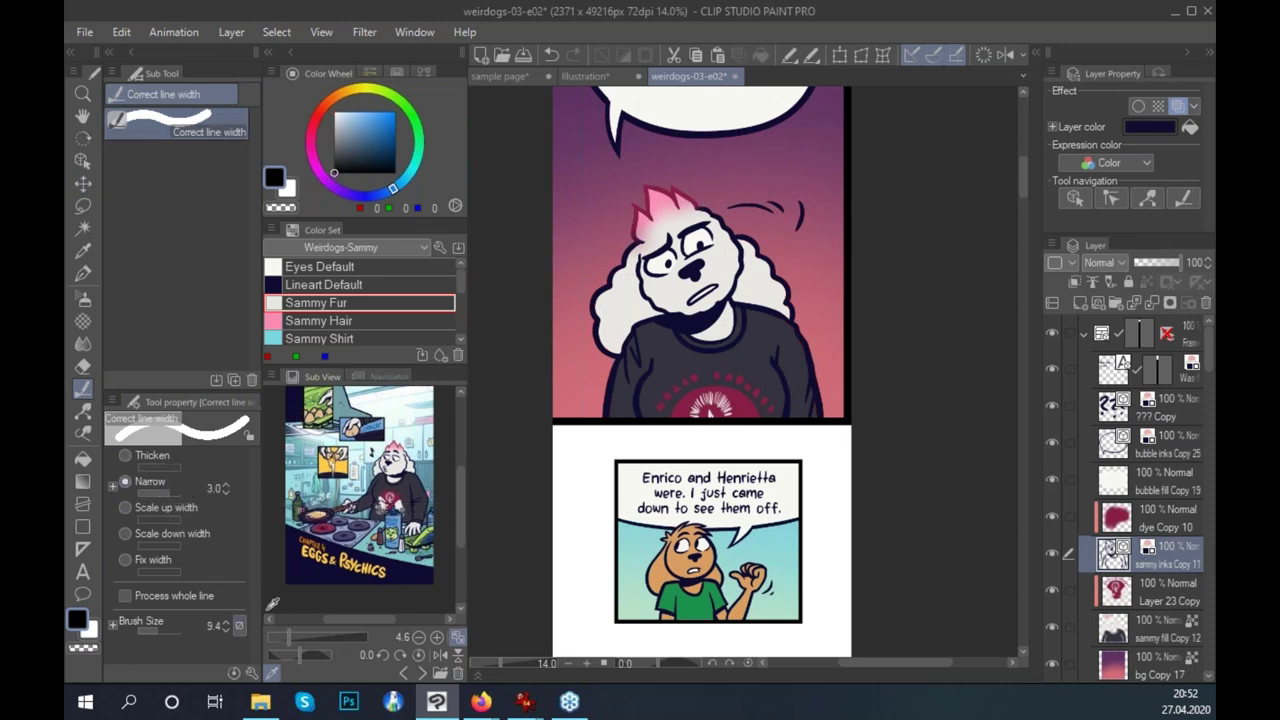
drag(164, 630, 174, 634)
mouse_move(720, 330)
mouse_down()
mouse_move(776, 350)
mouse_move(614, 471)
mouse_move(660, 450)
mouse_up()
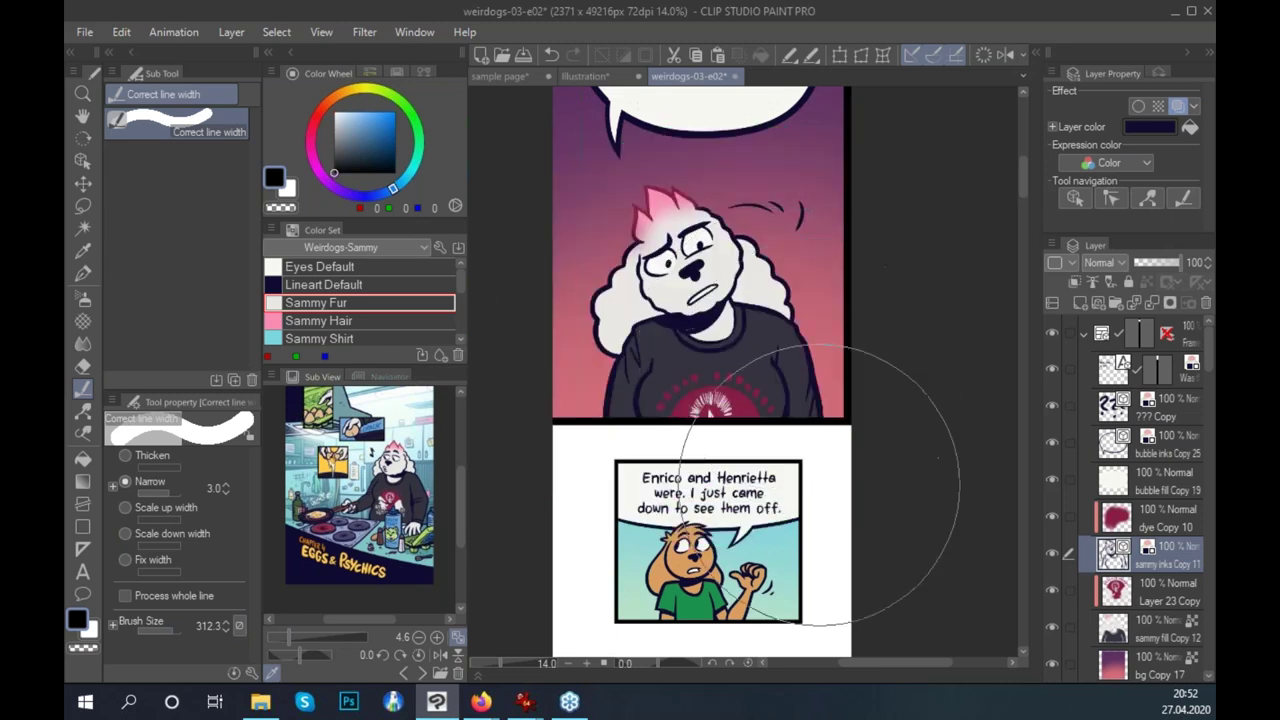
scroll(750, 500, down, 1)
key(p)
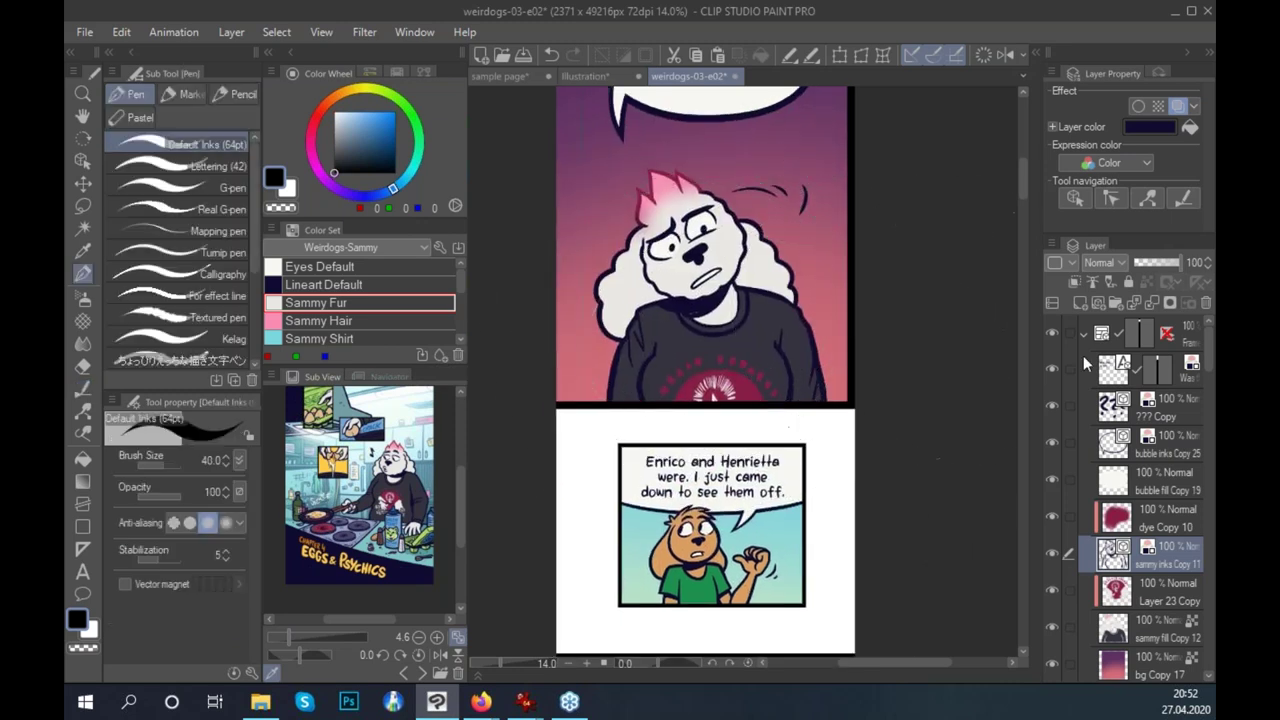
scroll(760, 490, up, 3)
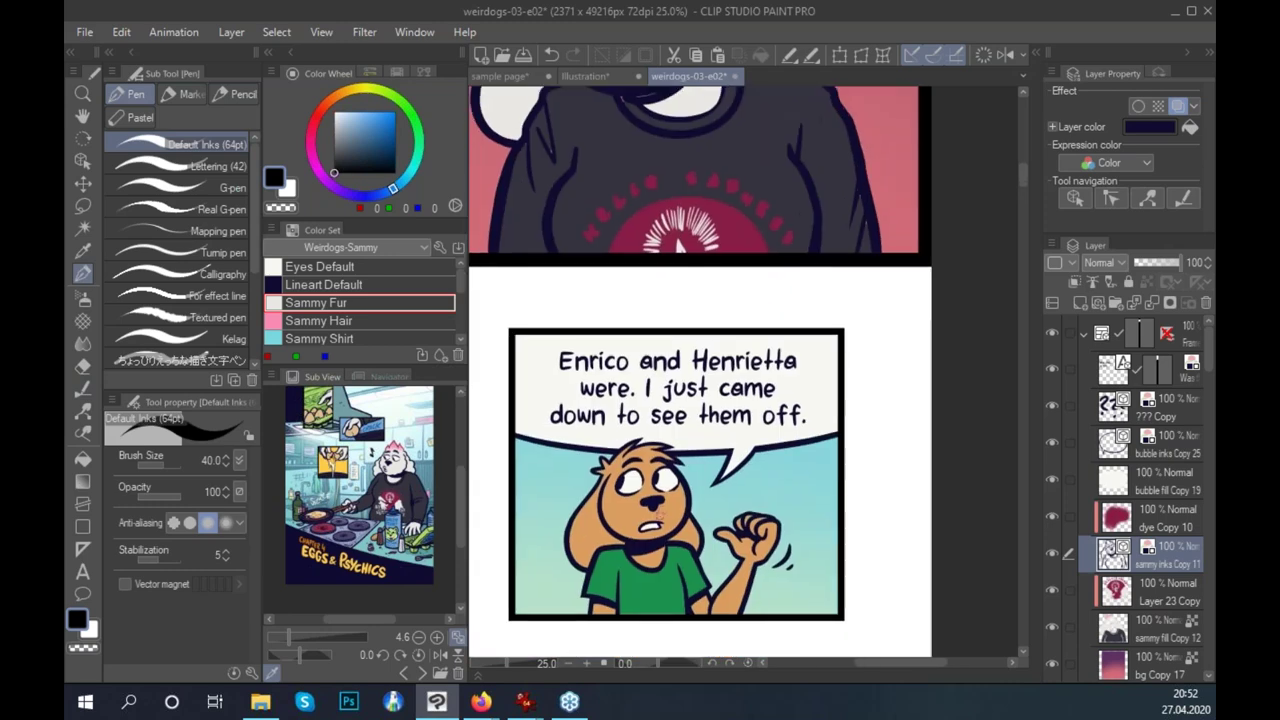
scroll(697, 386, up, 3)
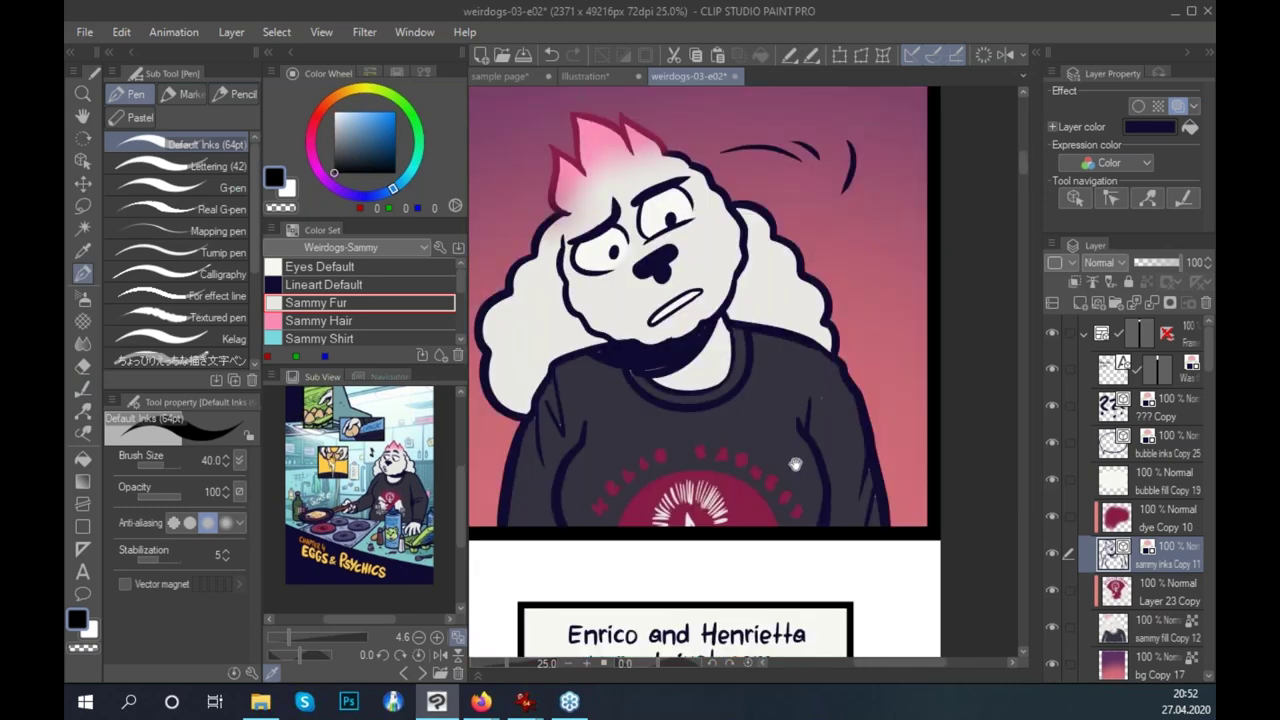
scroll(789, 457, down, 2)
scroll(763, 363, up, 3)
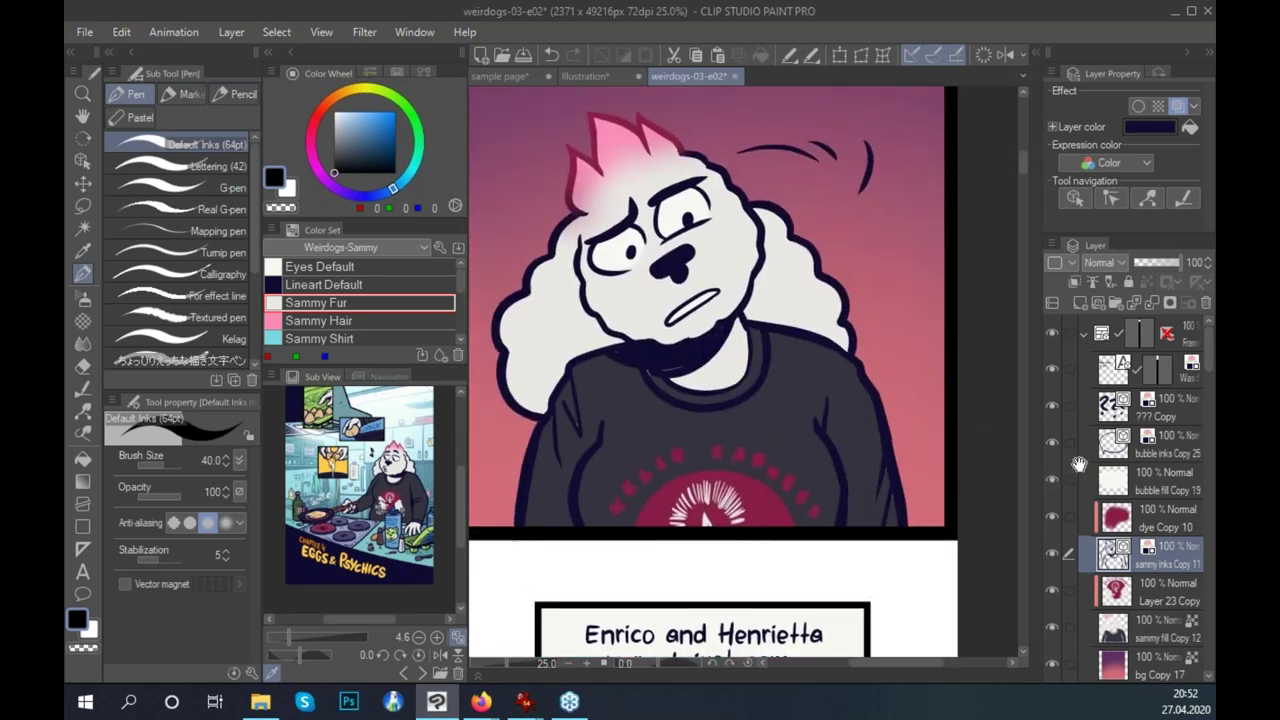
On the "sammy fill Copy 12" layer, sample the sweater's dark gray and touch up the fill along the sleeve with the Default Inks pen.
click(1167, 624)
key(b)
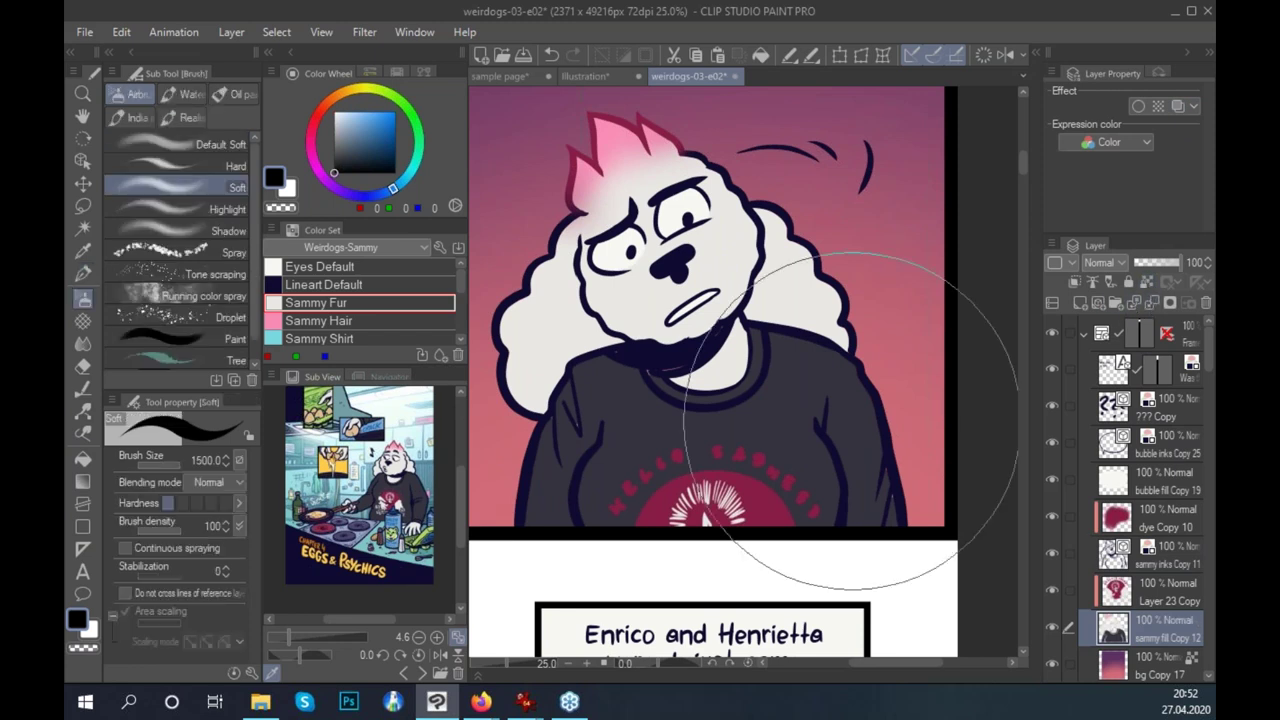
alt+click(795, 403)
key(bracketleft)
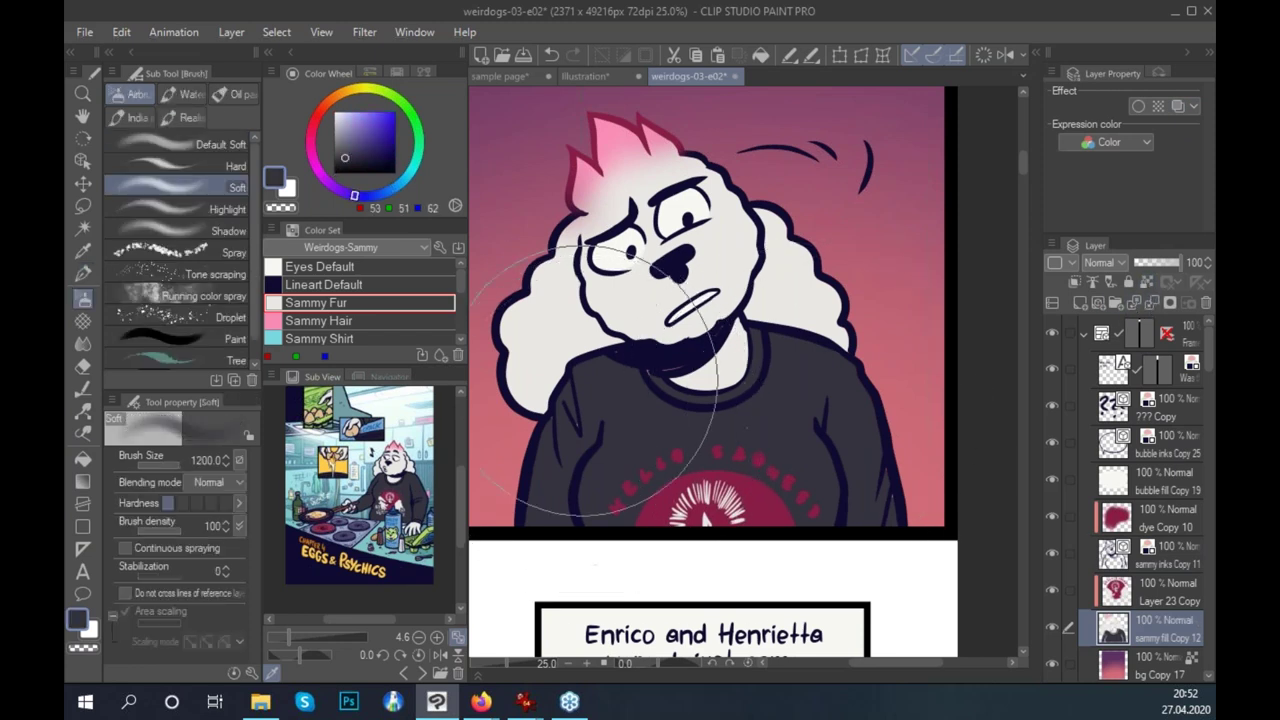
key(p)
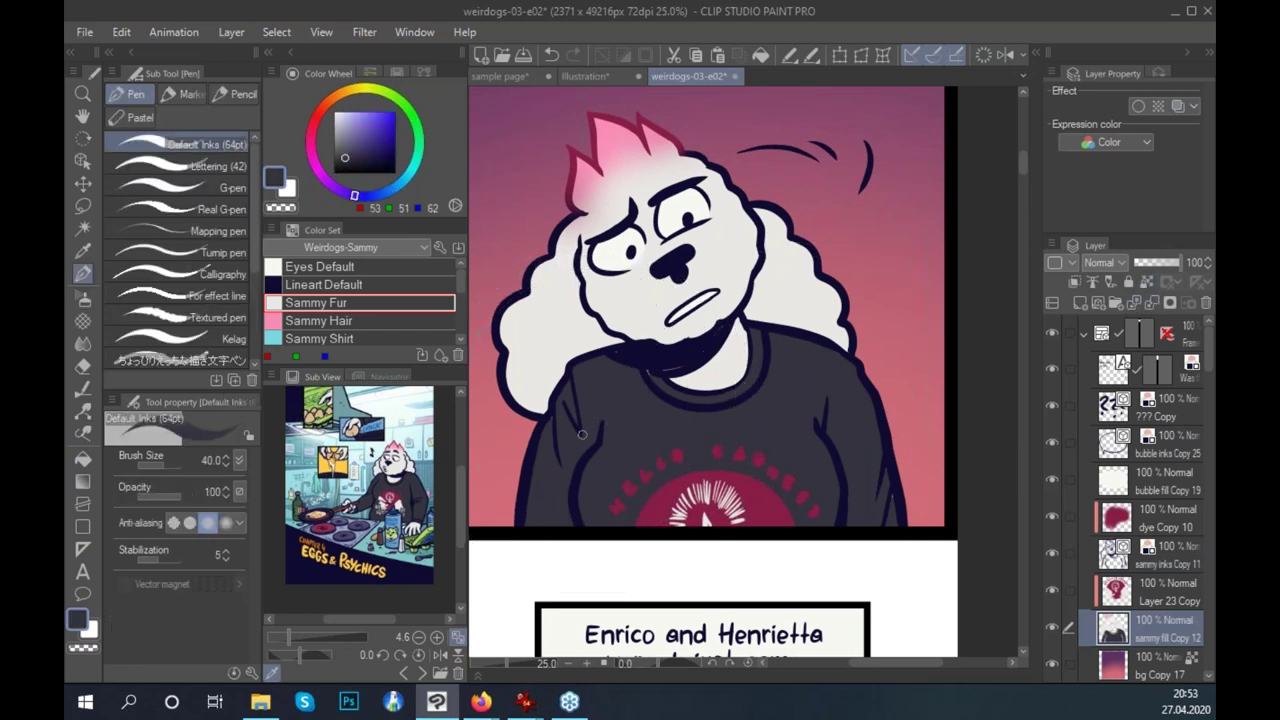
drag(561, 404, 579, 414)
Sample the dark neck shadow and the light fur colors to touch up the fill gaps under the chin and along the fur.
alt+click(660, 369)
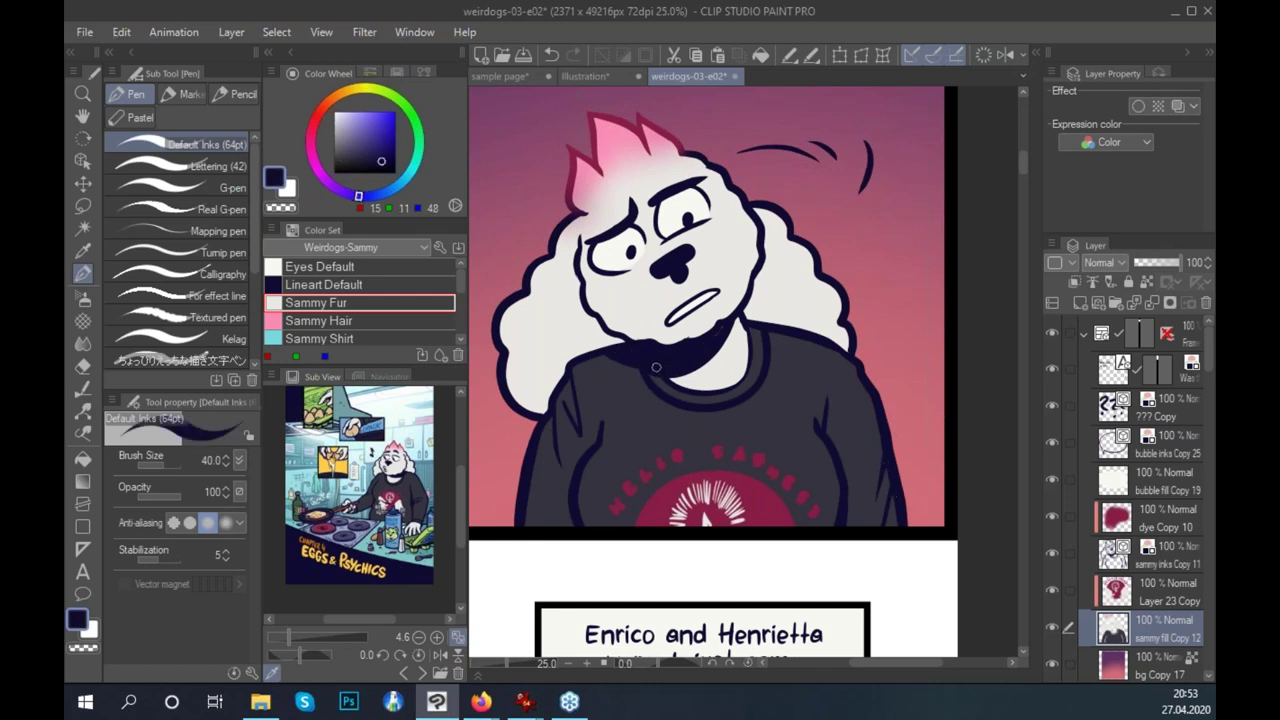
alt+click(745, 286)
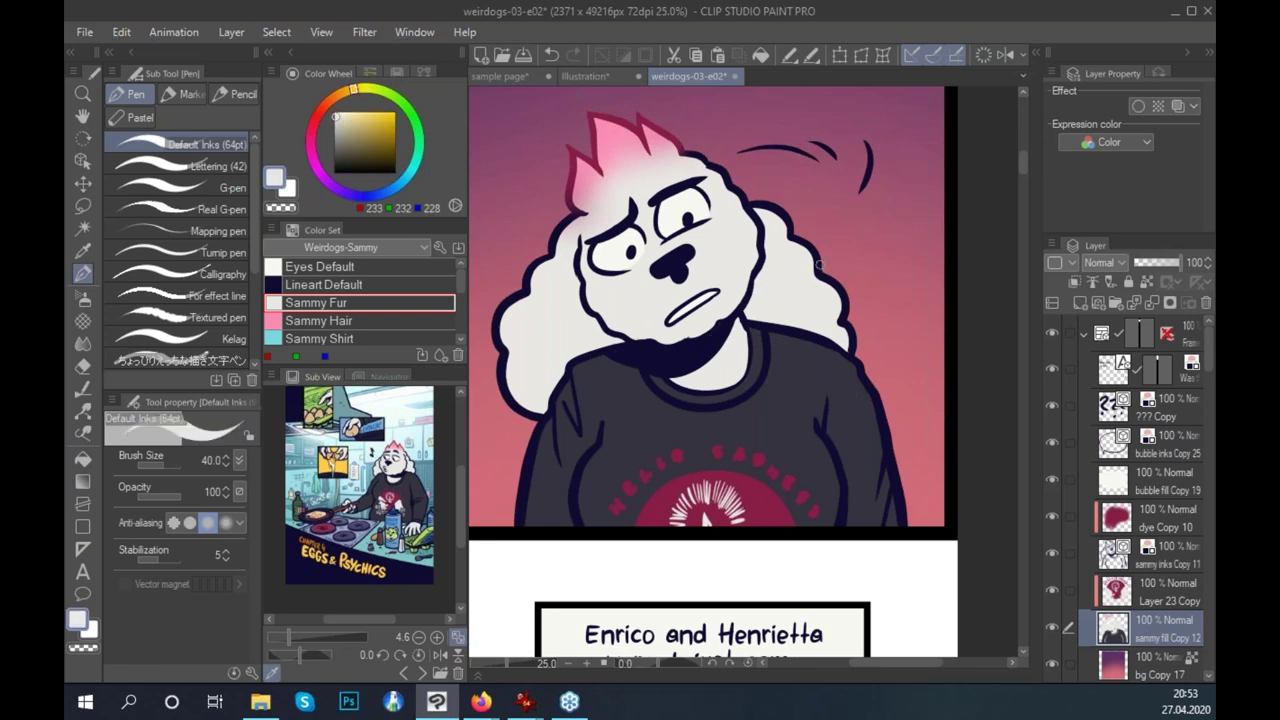
scroll(933, 452, down, 1)
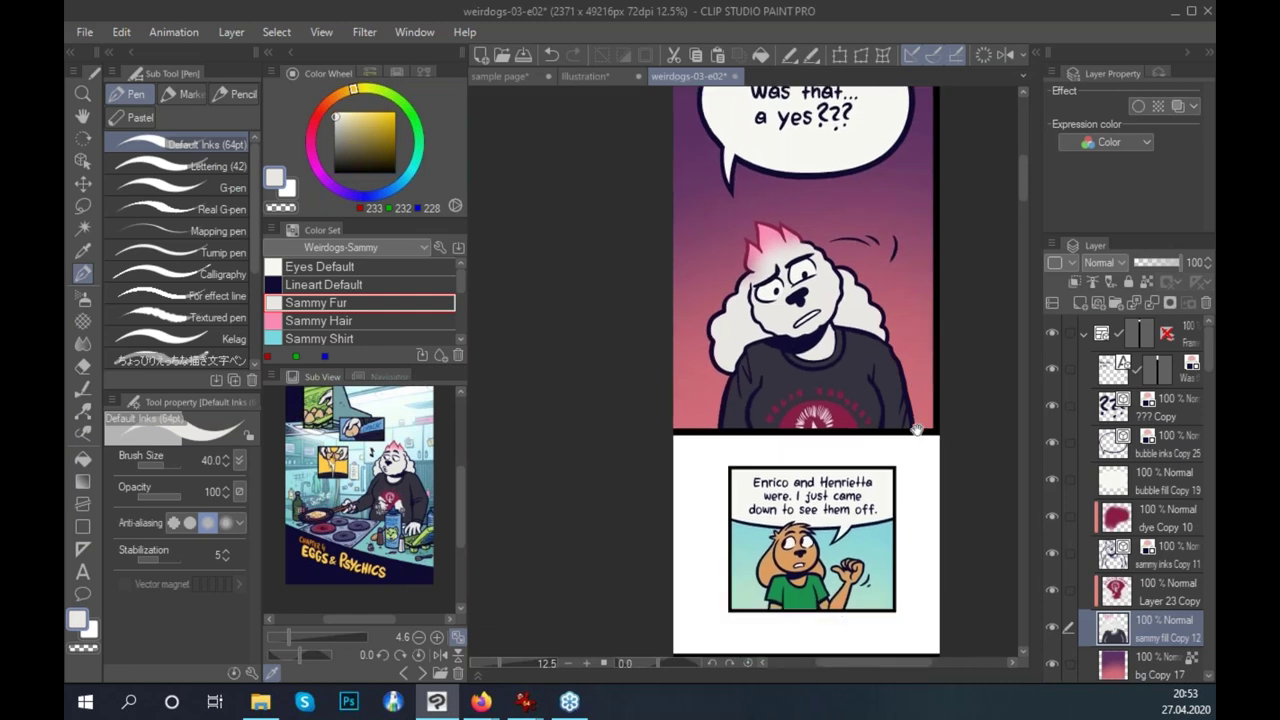
drag(903, 547, 900, 504)
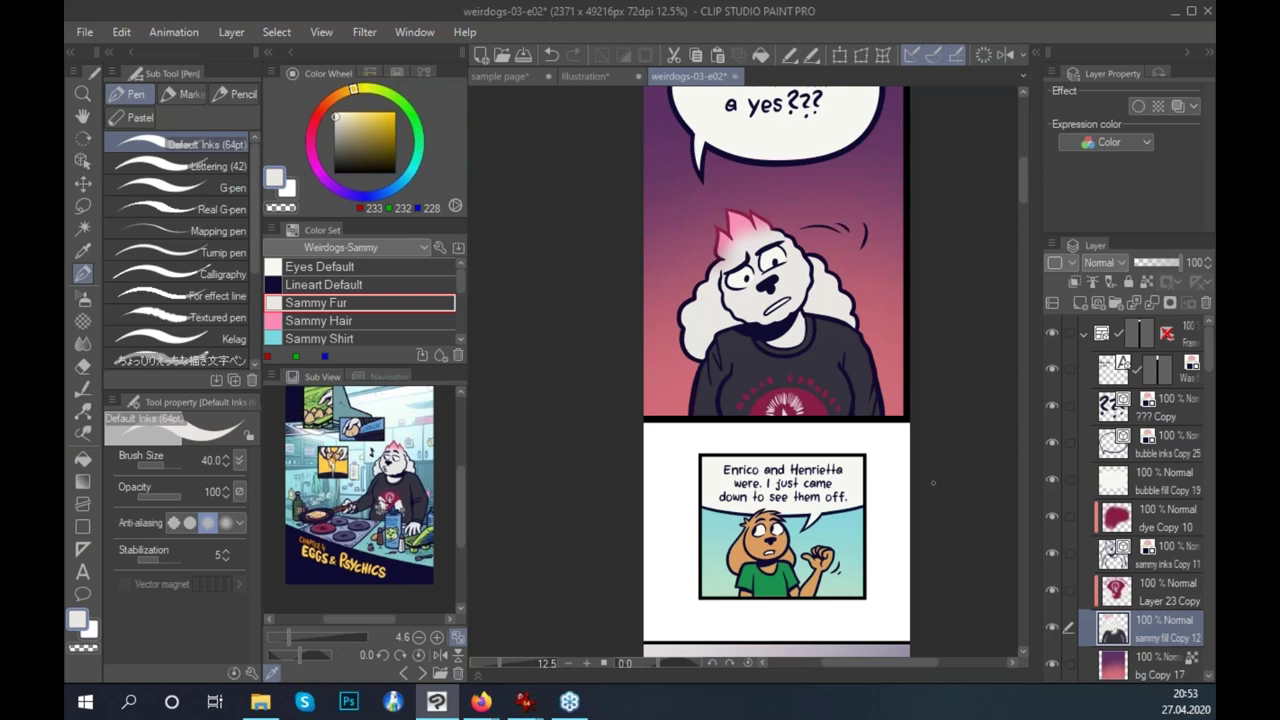
Return to the sample page, hide the finished page group, and show and select only the "Like a log" text layer.
click(523, 73)
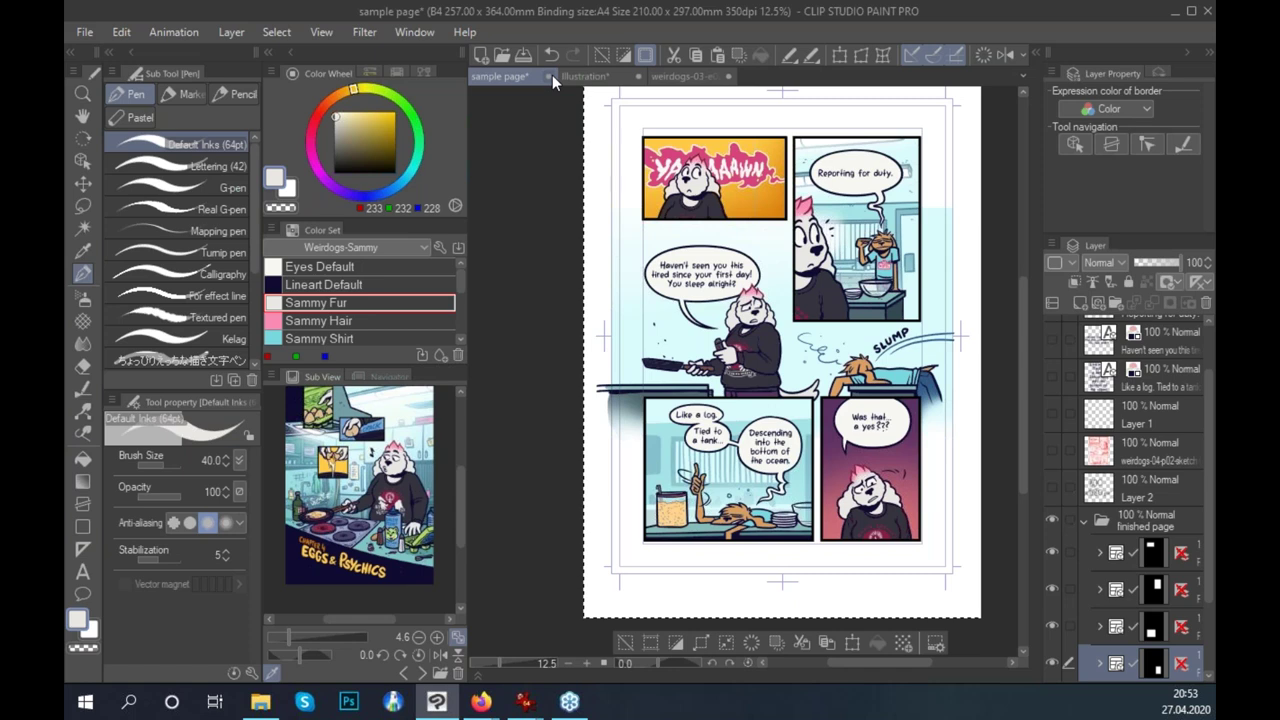
click(1084, 522)
click(1052, 585)
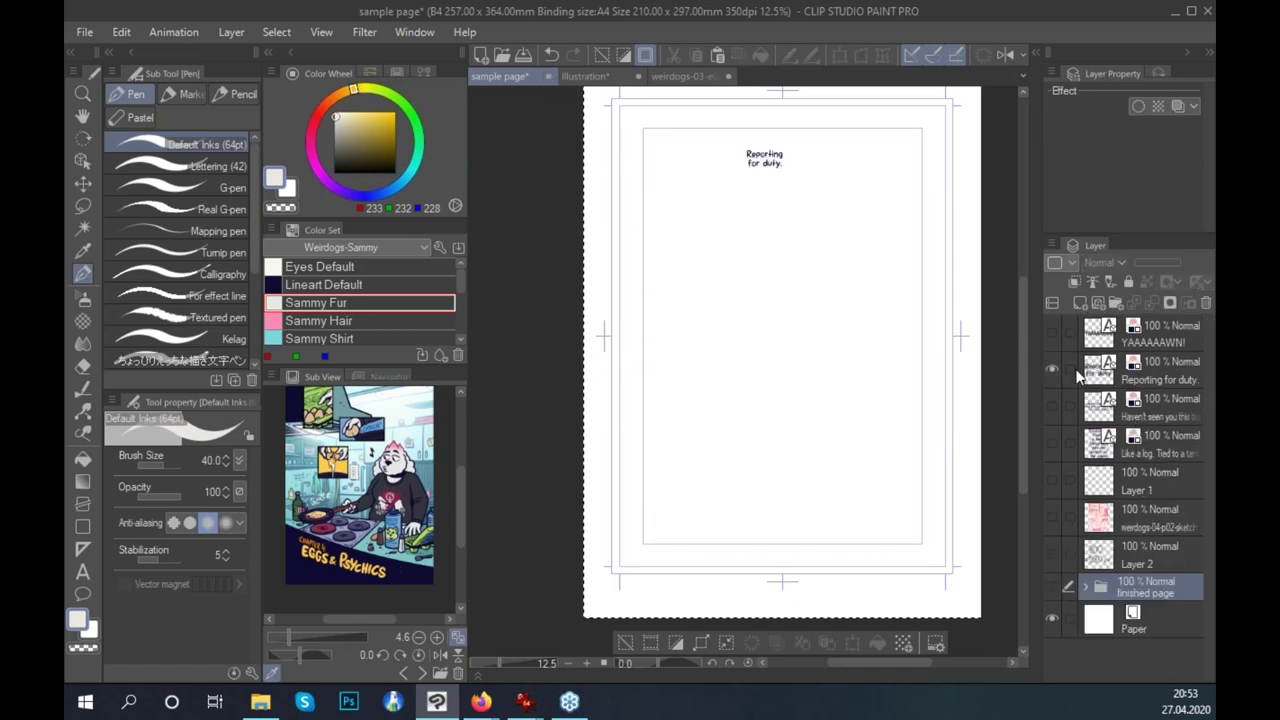
click(1053, 444)
click(1160, 448)
scroll(780, 360, up, 3)
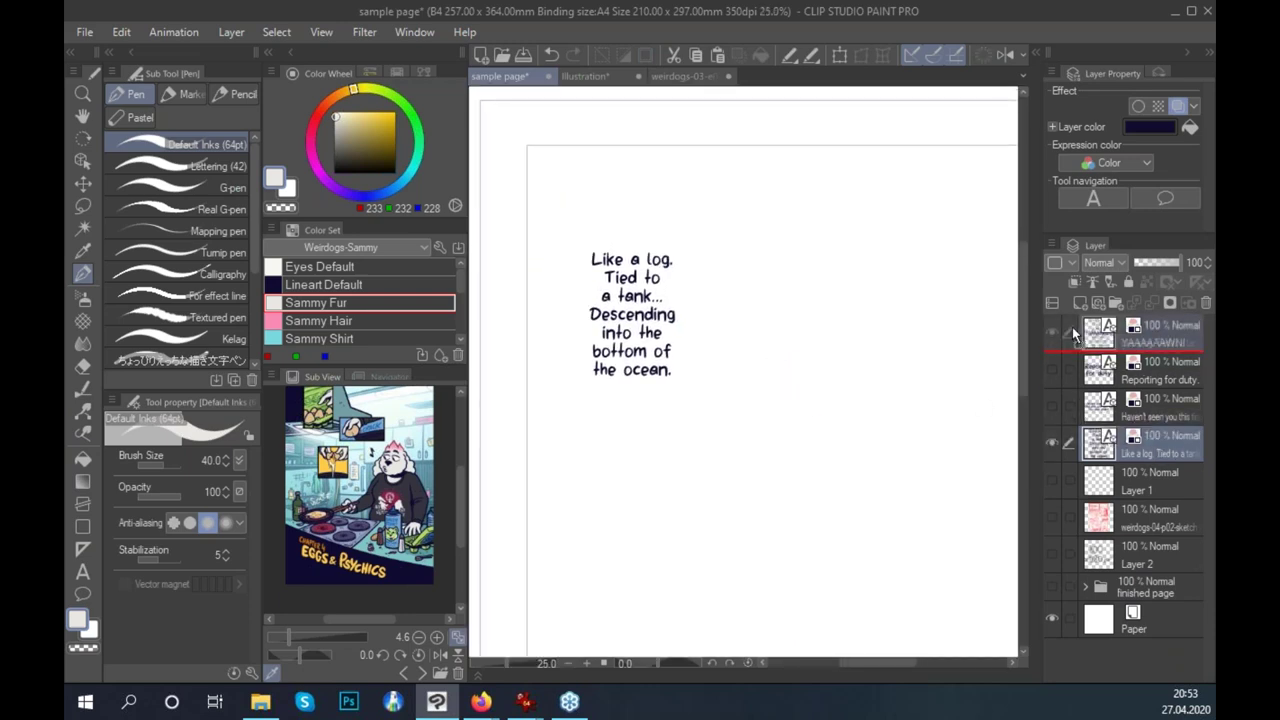
Duplicate the "Like a log" text layer, place the copy beside the original and enlarge it proportionally.
key(ctrl+c)
key(ctrl+v)
key(k)
drag(632, 314, 781, 296)
key(ctrl+t)
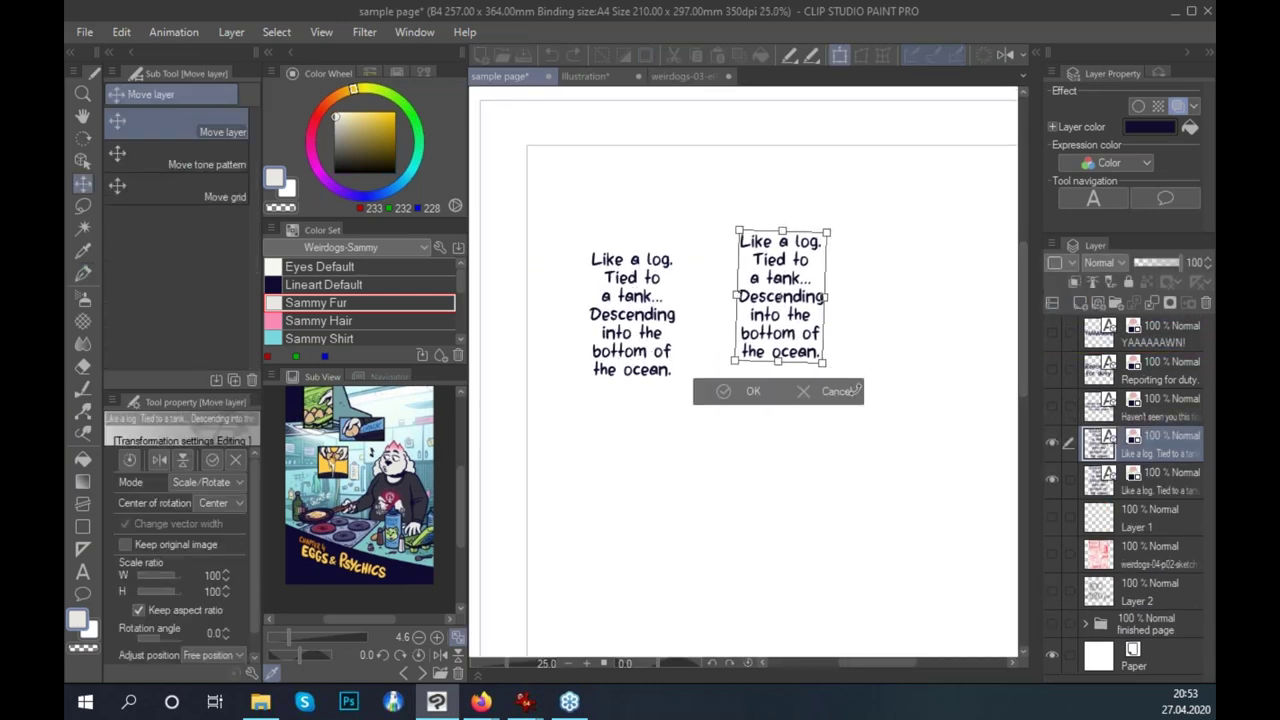
drag(823, 361, 852, 395)
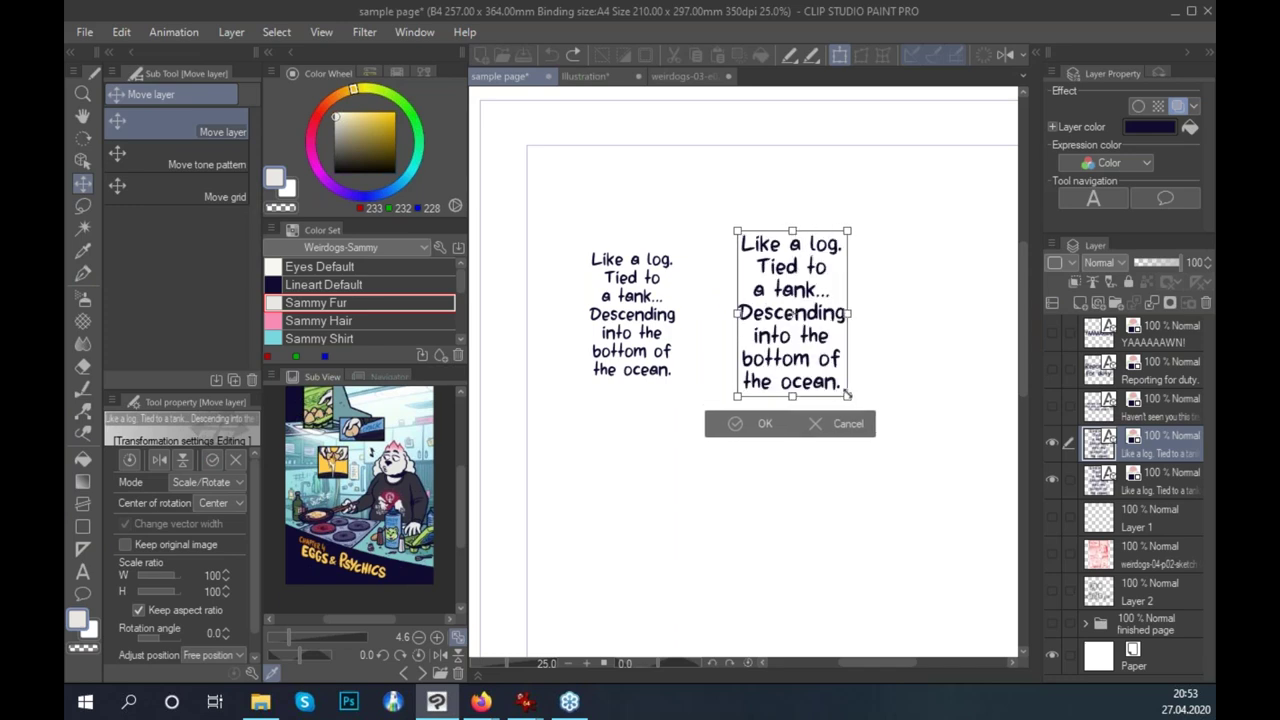
click(766, 423)
Duplicate the enlarged text, place the copy below the original and scale it to 65%.
key(ctrl+c)
key(ctrl+v)
drag(865, 265, 651, 443)
key(ctrl+t)
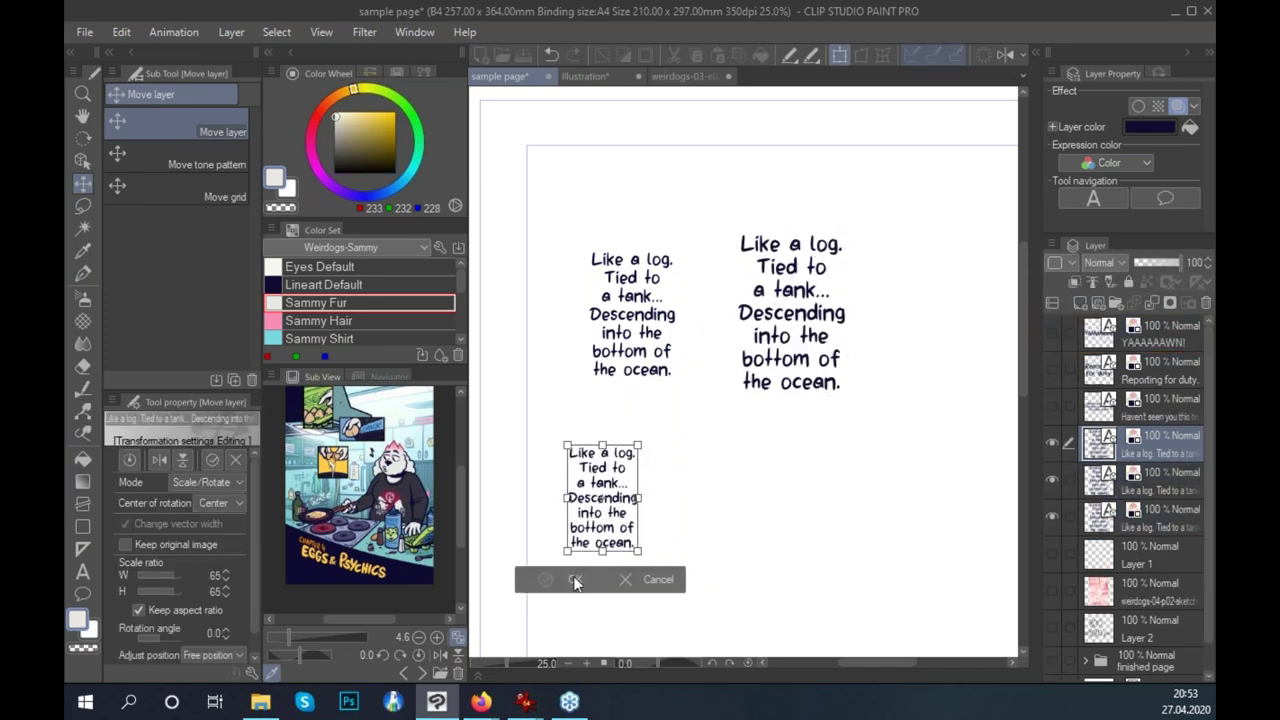
click(577, 580)
Arrange the three "Like a log" text copies side by side in a row, from smallest to largest.
drag(627, 501, 584, 347)
shift+click(1166, 516)
drag(735, 366, 836, 362)
click(1166, 516)
drag(727, 373, 740, 352)
drag(880, 466, 856, 457)
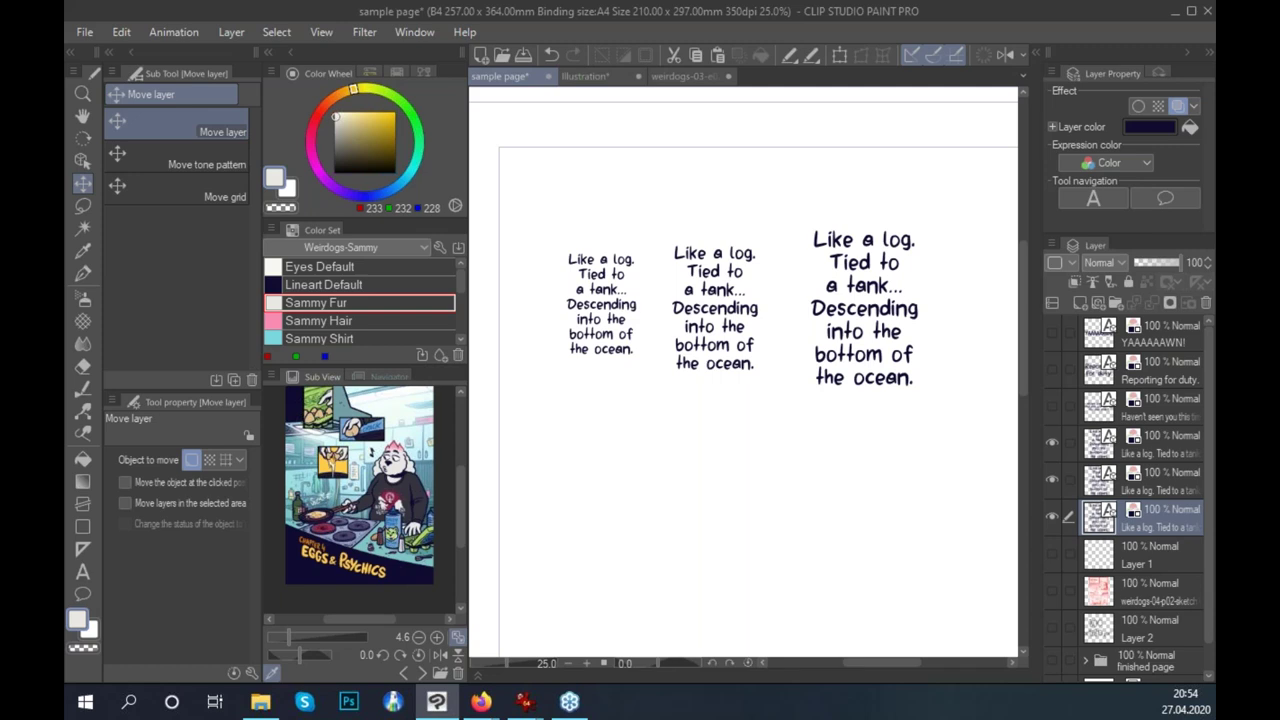
Hide the smallest text copy, show the "YAAAAAAWN!" text layer and enlarge it to a large shout above the remaining texts.
scroll(963, 485, down, 3)
drag(963, 485, 829, 400)
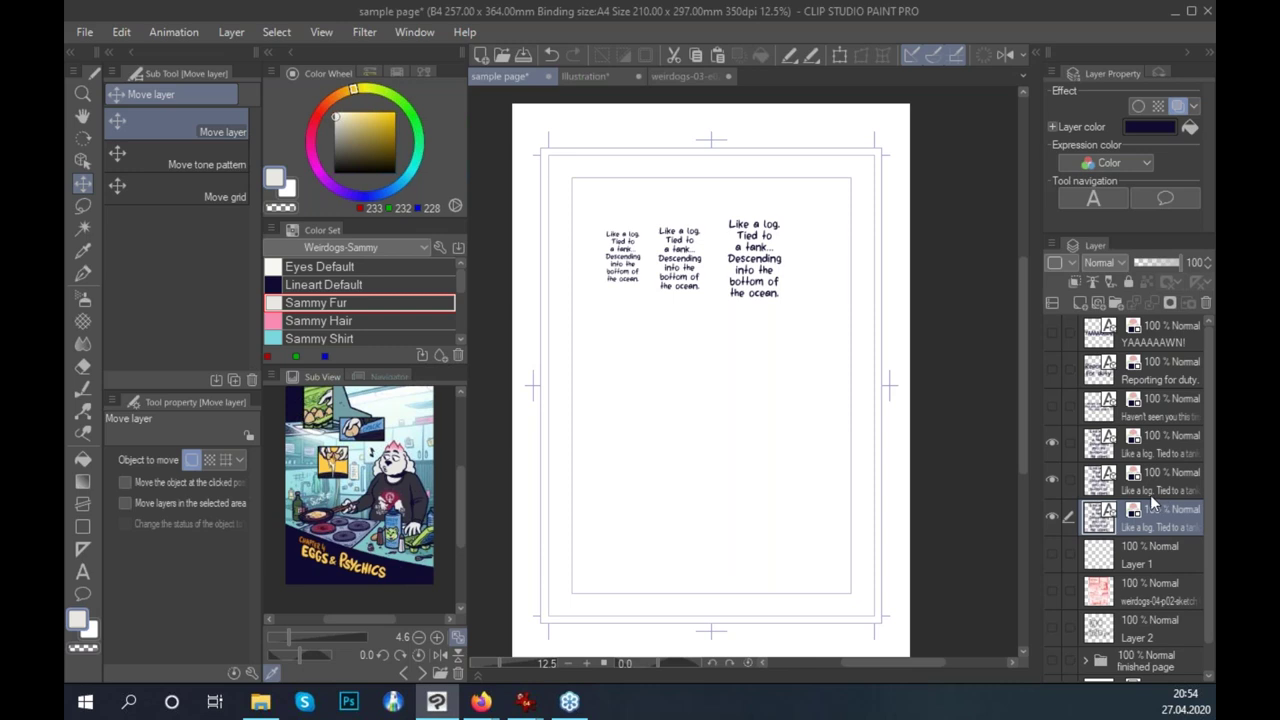
key(ctrl+plus)
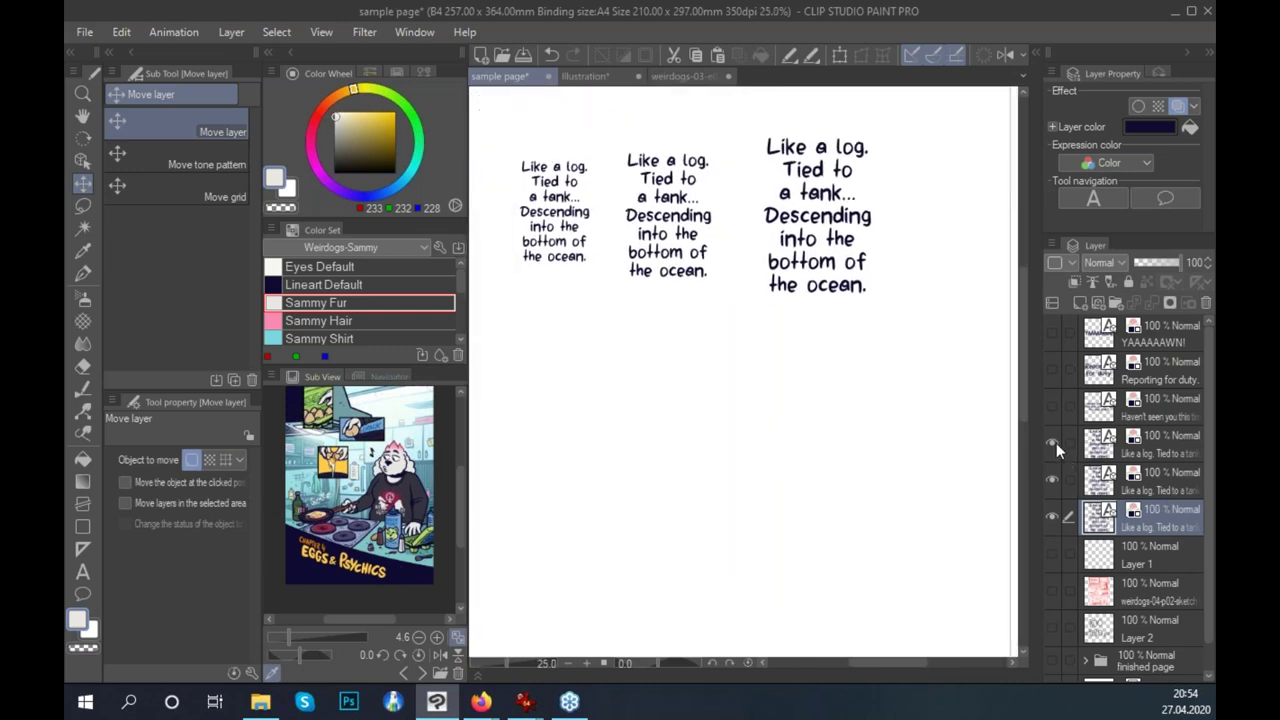
click(1053, 443)
click(1052, 335)
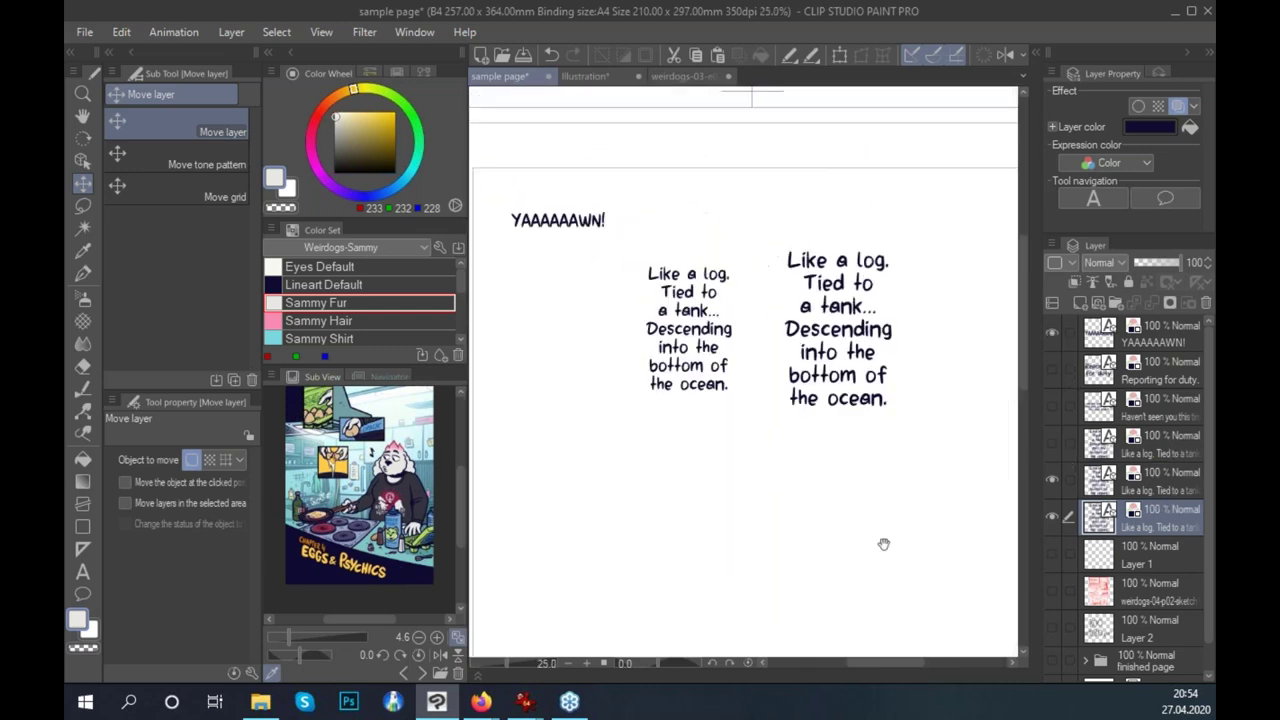
click(1162, 338)
key(ctrl+t)
drag(617, 255, 834, 302)
click(657, 328)
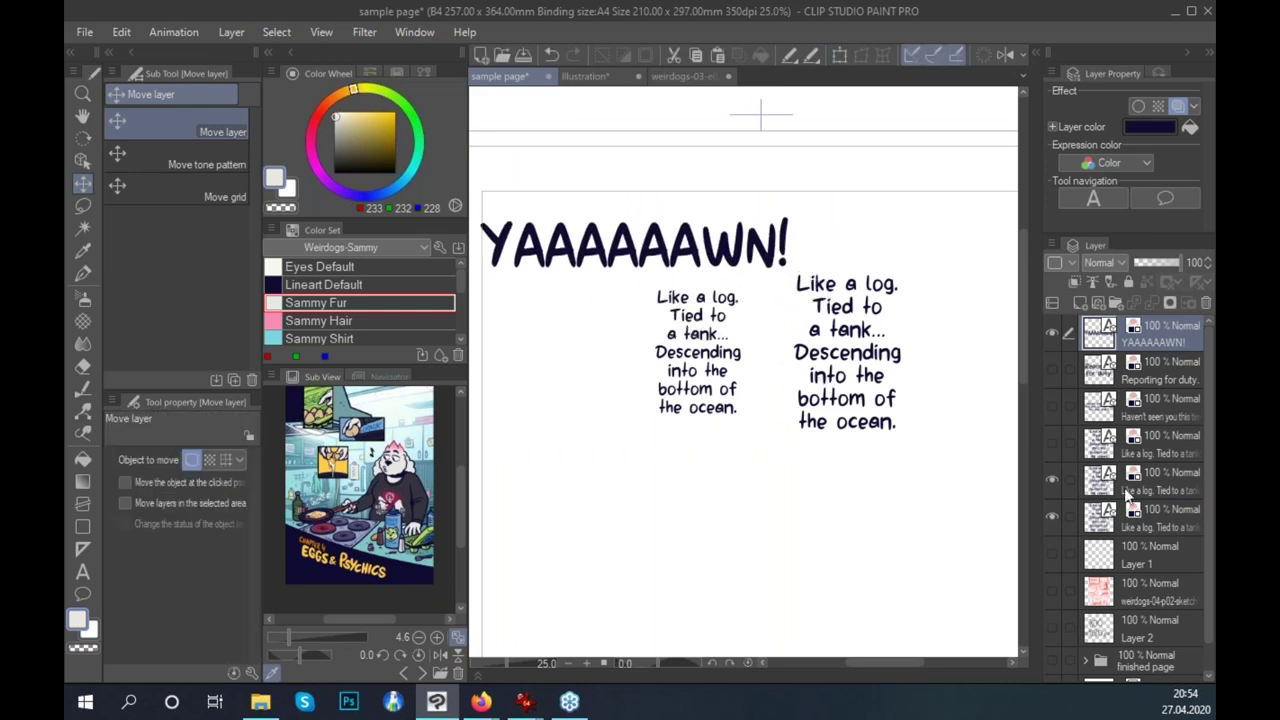
click(1165, 490)
key(ctrl+t)
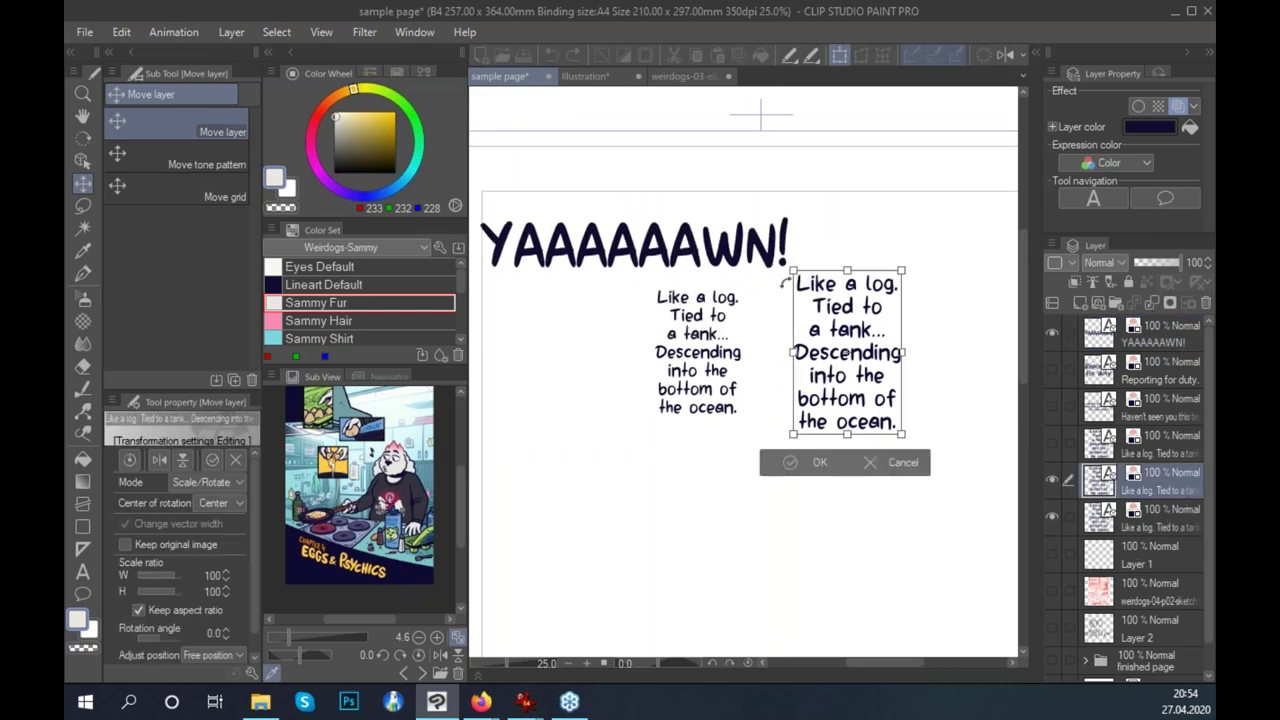
click(903, 466)
Scale the original medium-sized "Like a log" text down so it contrasts with the large copy next to it.
click(1165, 520)
key(ctrl+t)
drag(744, 288, 724, 318)
click(662, 447)
drag(662, 447, 688, 429)
Duplicate the large "Like a log" text twice and place the two copies side by side below the other texts.
drag(1166, 482, 1078, 302)
drag(1010, 335, 801, 408)
drag(1166, 482, 1078, 302)
drag(647, 437, 796, 470)
drag(873, 468, 930, 476)
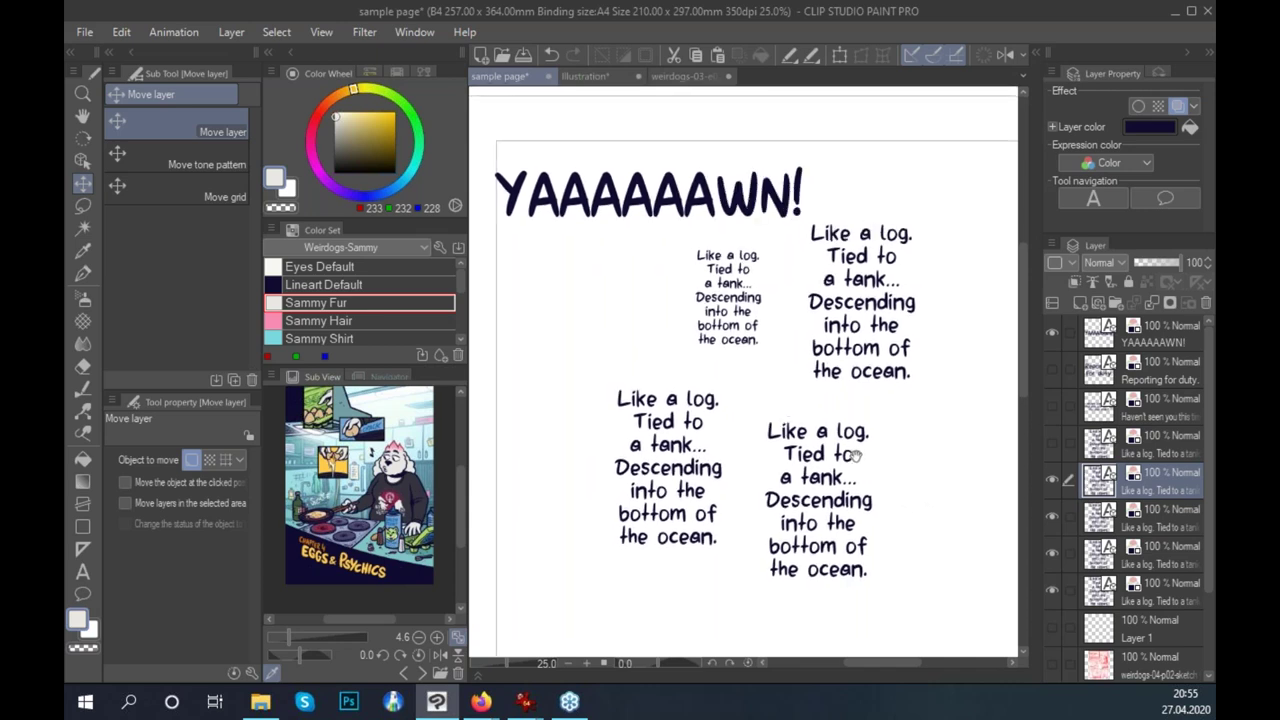
Delete the four visible "Like a log" text layers, then show the finished page group in place of the "YAAAAAAWN!" text.
drag(915, 437, 923, 431)
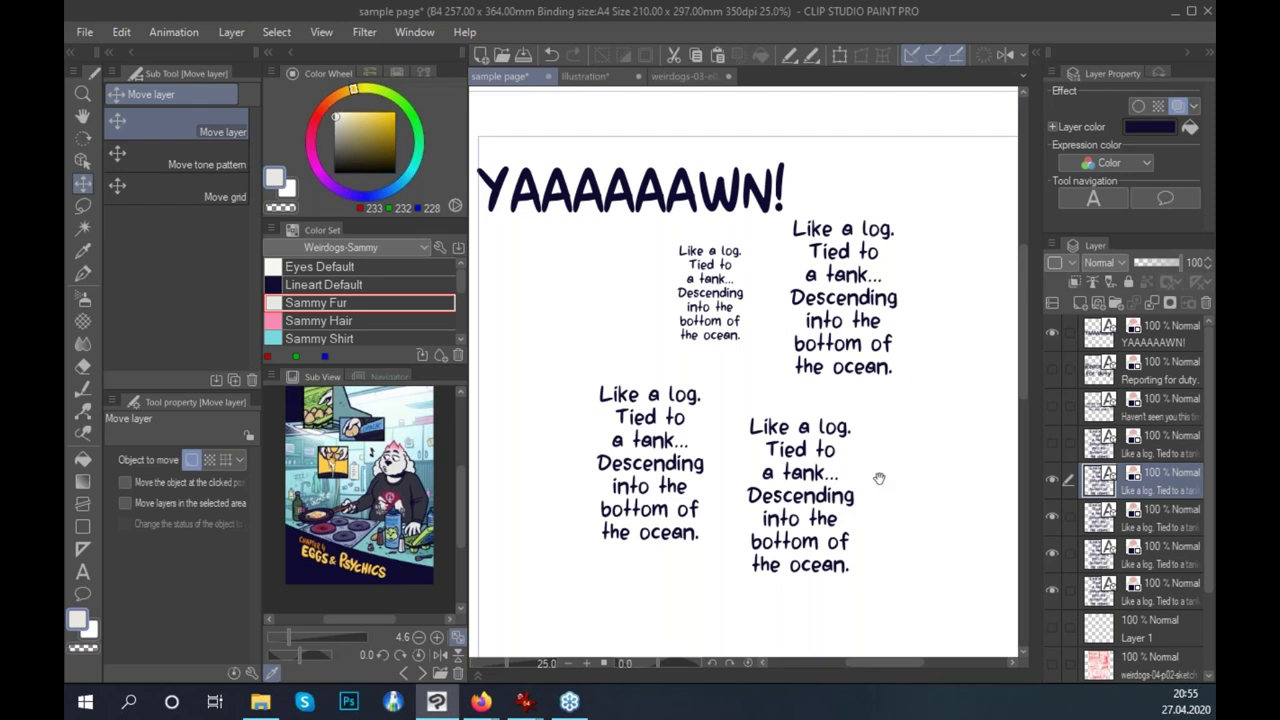
key(ctrl+minus)
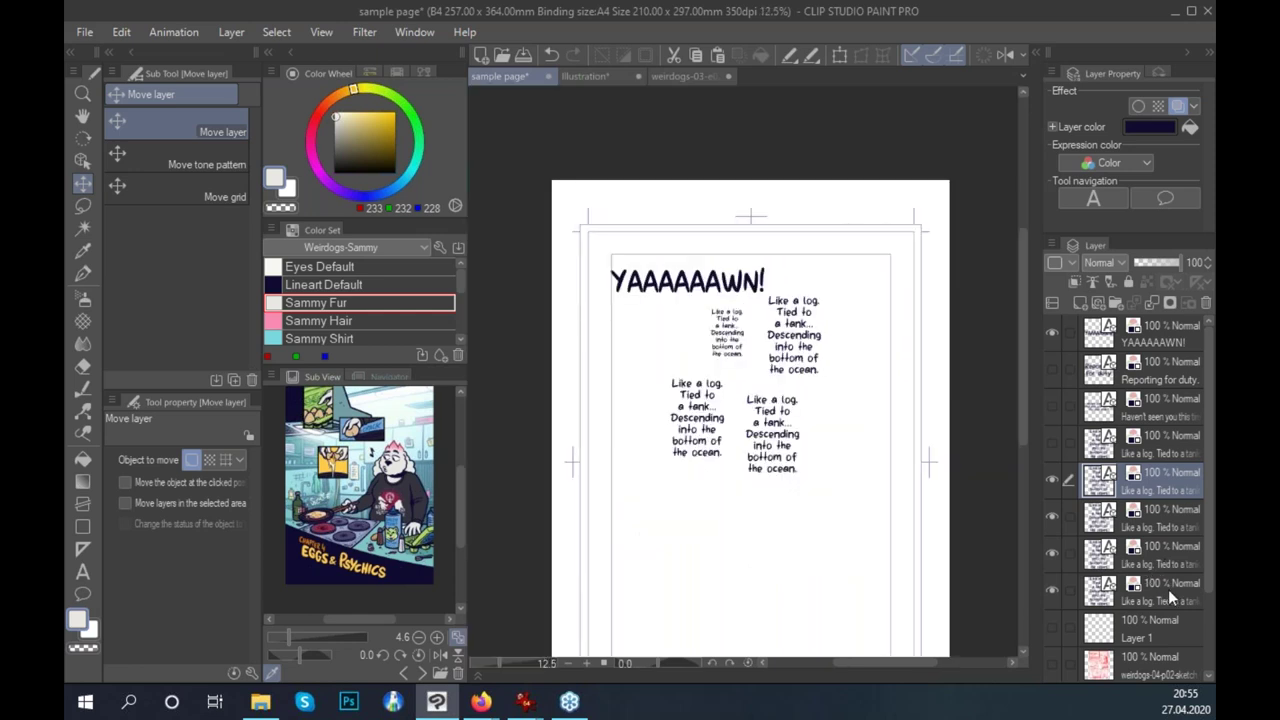
shift+click(1168, 589)
key(Delete)
click(1052, 587)
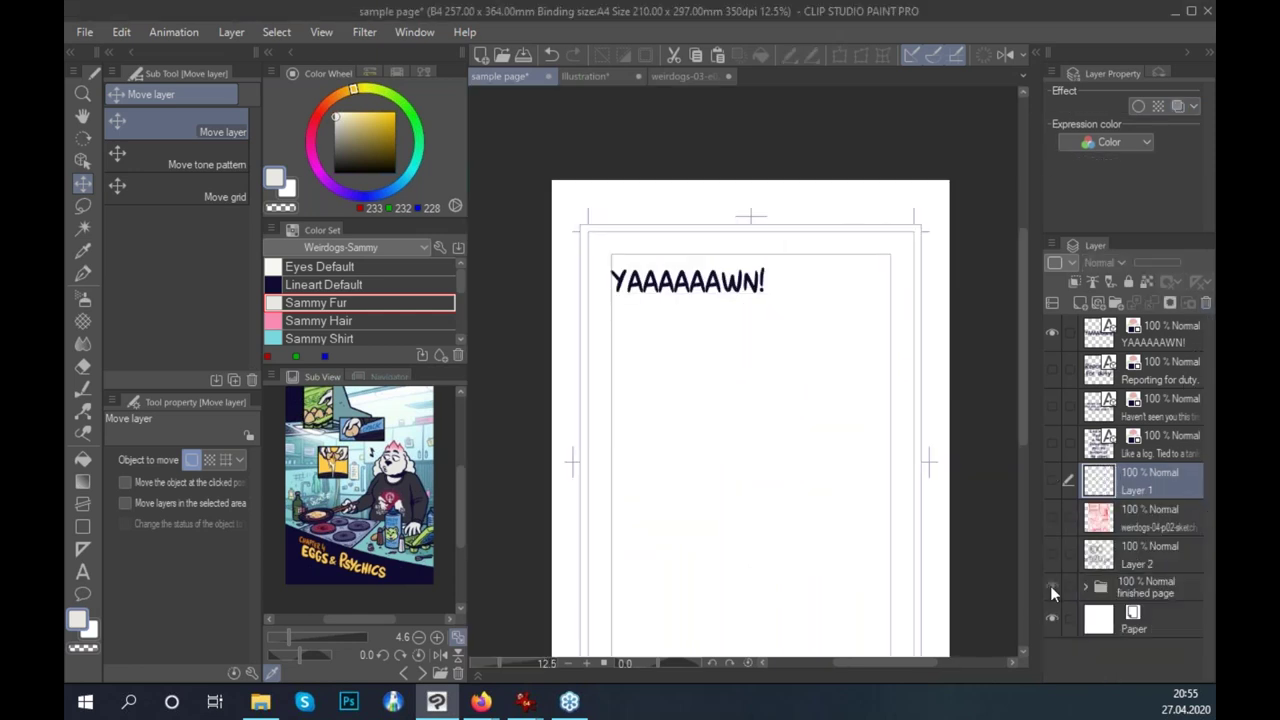
scroll(992, 441, down, 2)
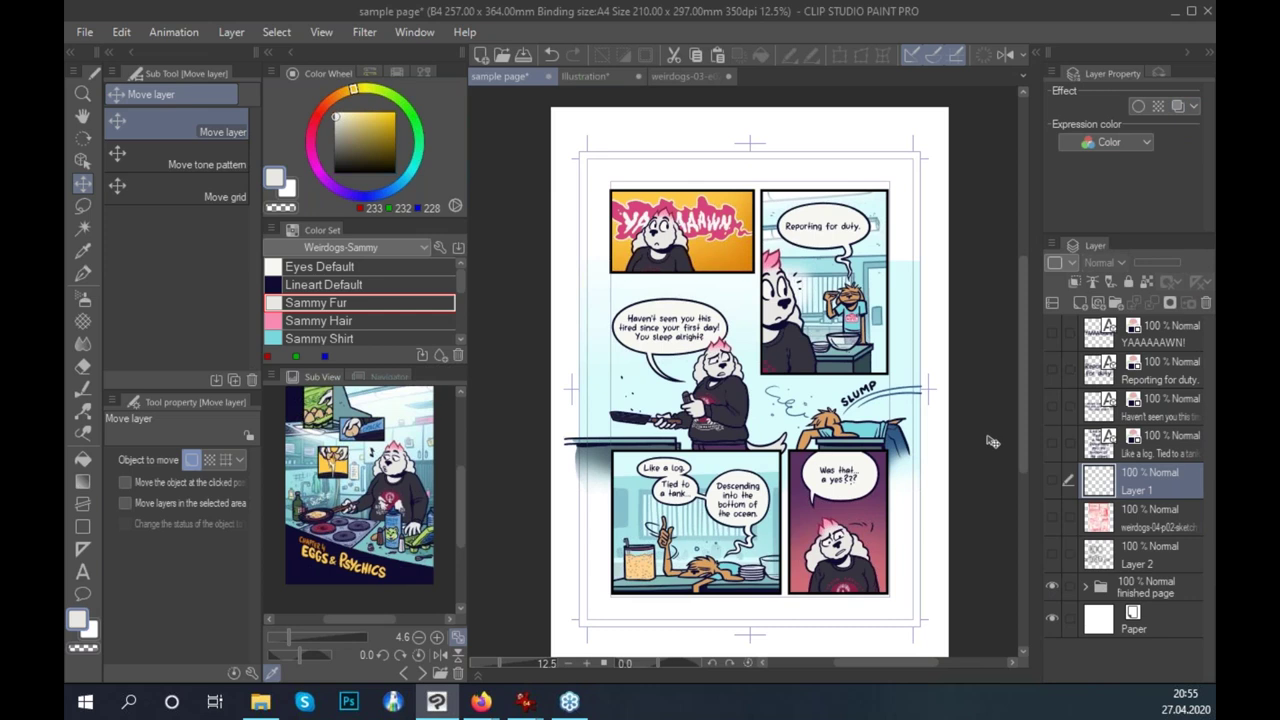
Hide the finished page group and create a new vector layer directly above Layer 2.
click(1086, 587)
click(1052, 587)
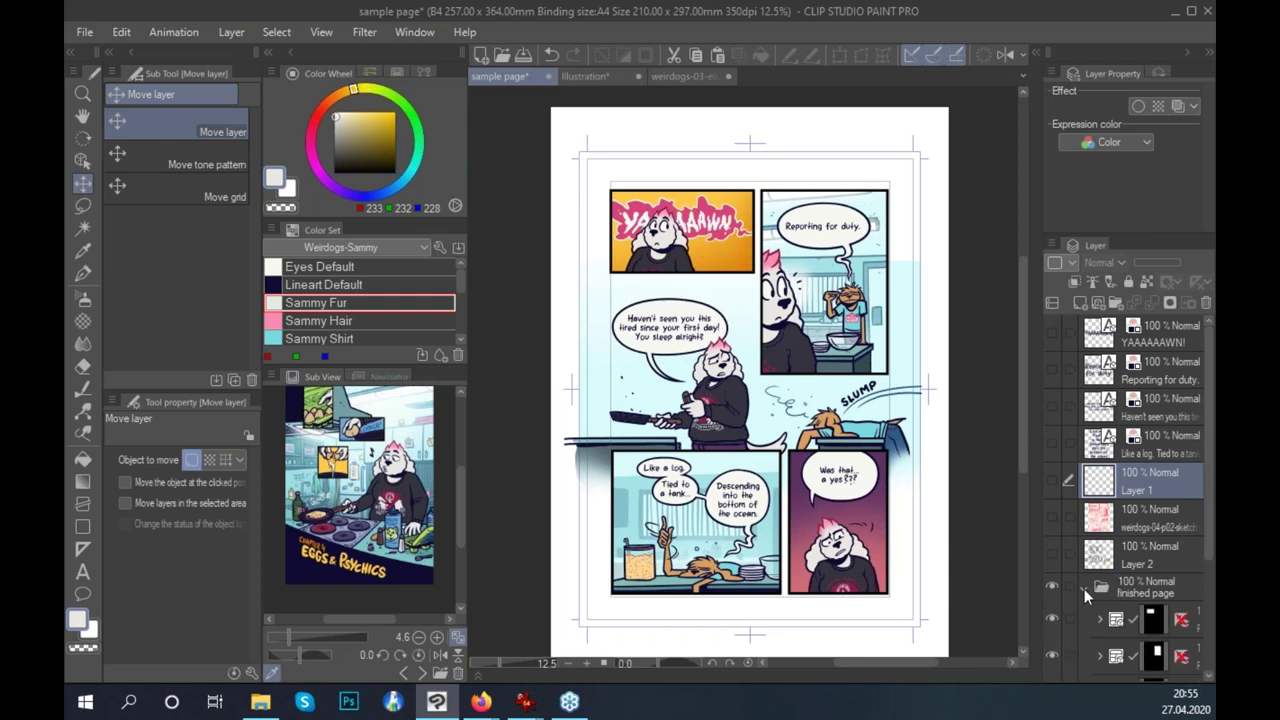
click(1084, 589)
click(1155, 556)
click(1098, 303)
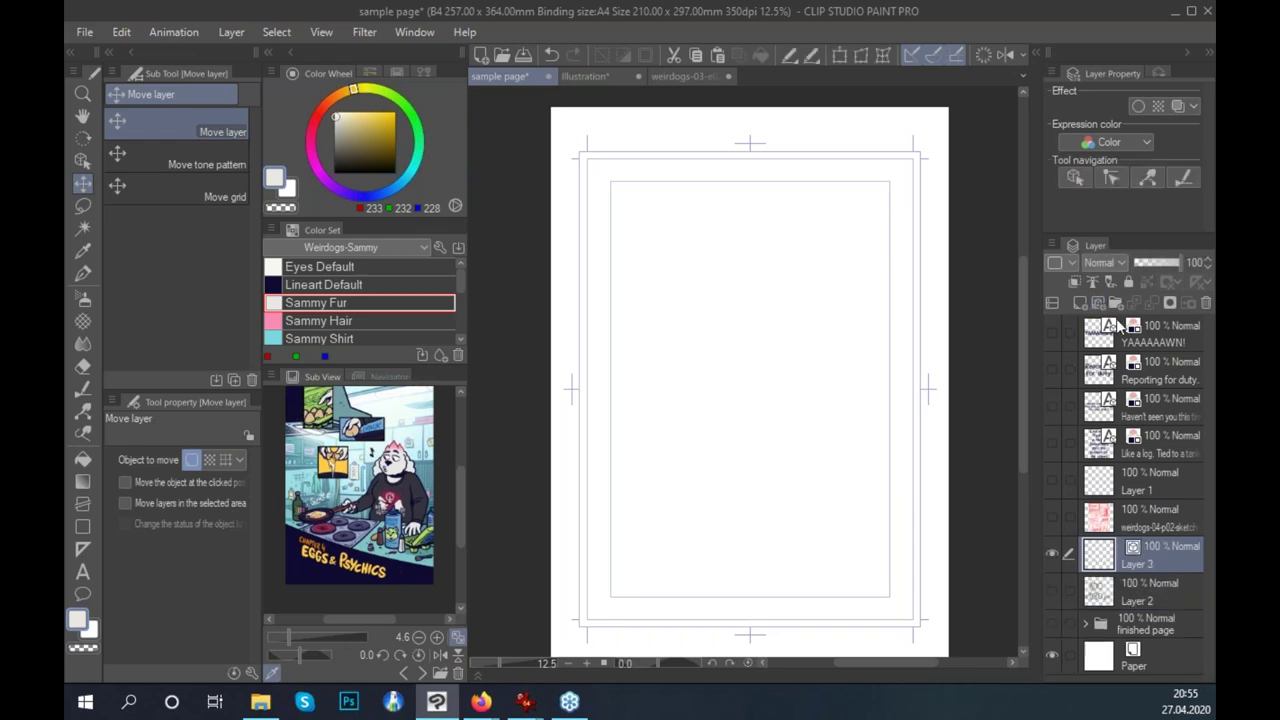
Draw a slanted grid of four horizontal and three vertical black strokes on the vector layer with the Default Inks pen.
scroll(848, 434, up, 2)
key(p)
click(283, 458)
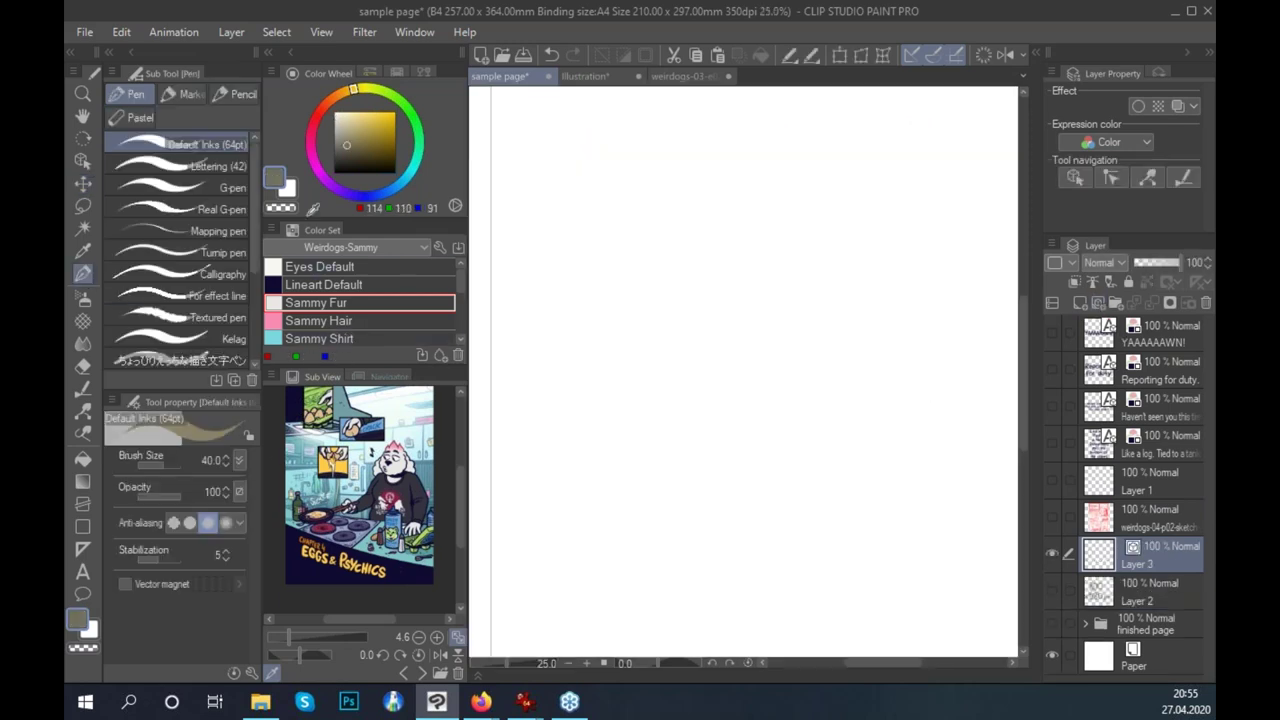
scroll(803, 431, up, 1)
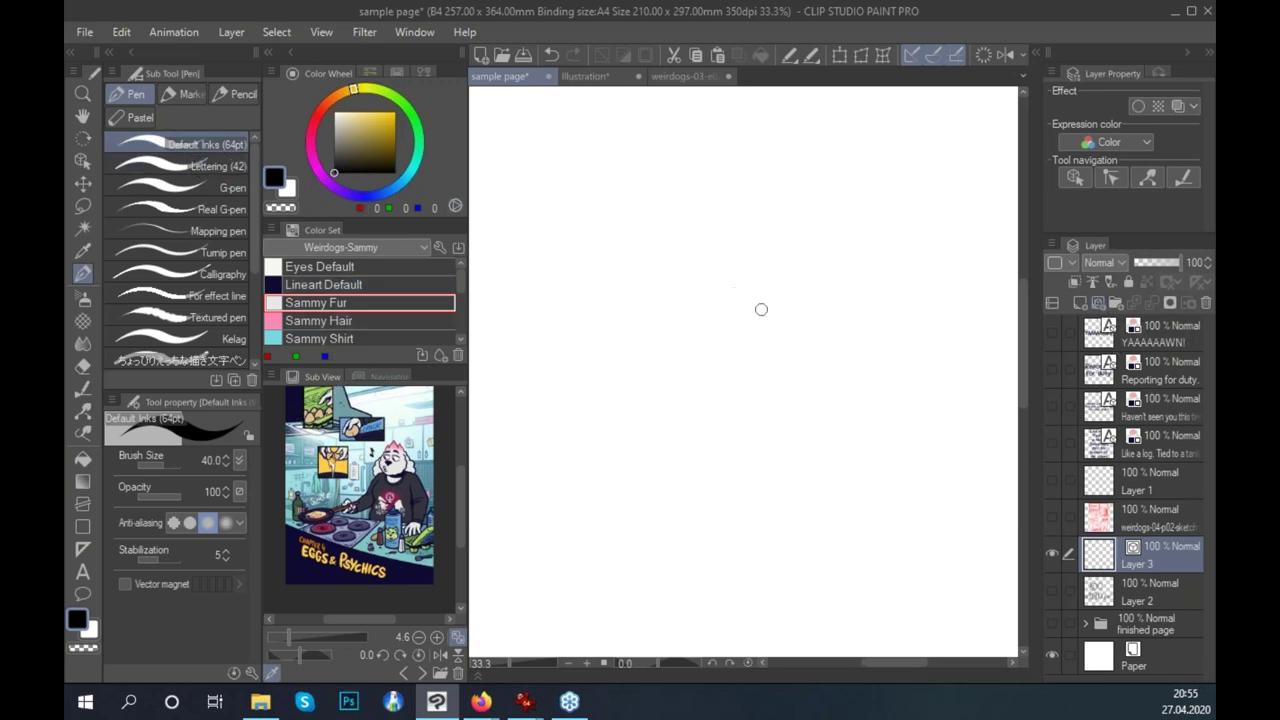
drag(580, 364, 858, 291)
drag(568, 460, 975, 341)
drag(546, 553, 968, 431)
drag(578, 605, 1008, 493)
drag(623, 280, 678, 615)
drag(703, 231, 763, 615)
drag(795, 211, 858, 612)
drag(924, 518, 908, 466)
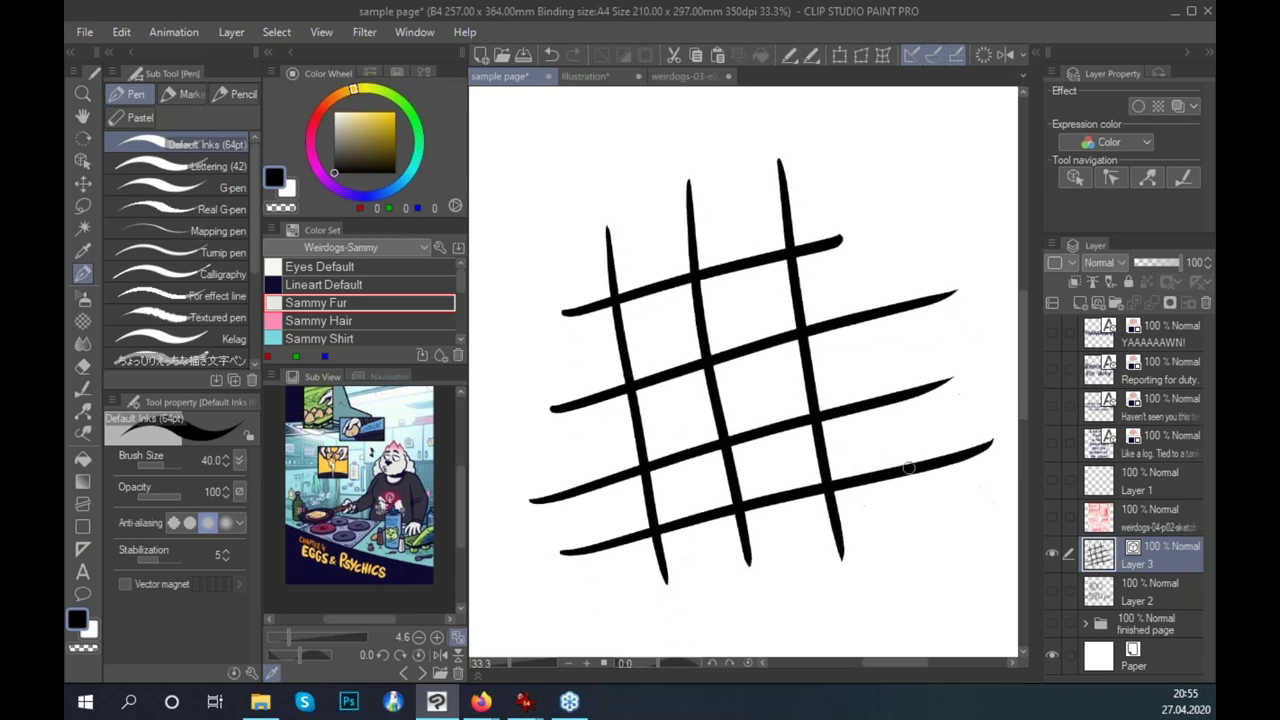
key(ctrl+z)
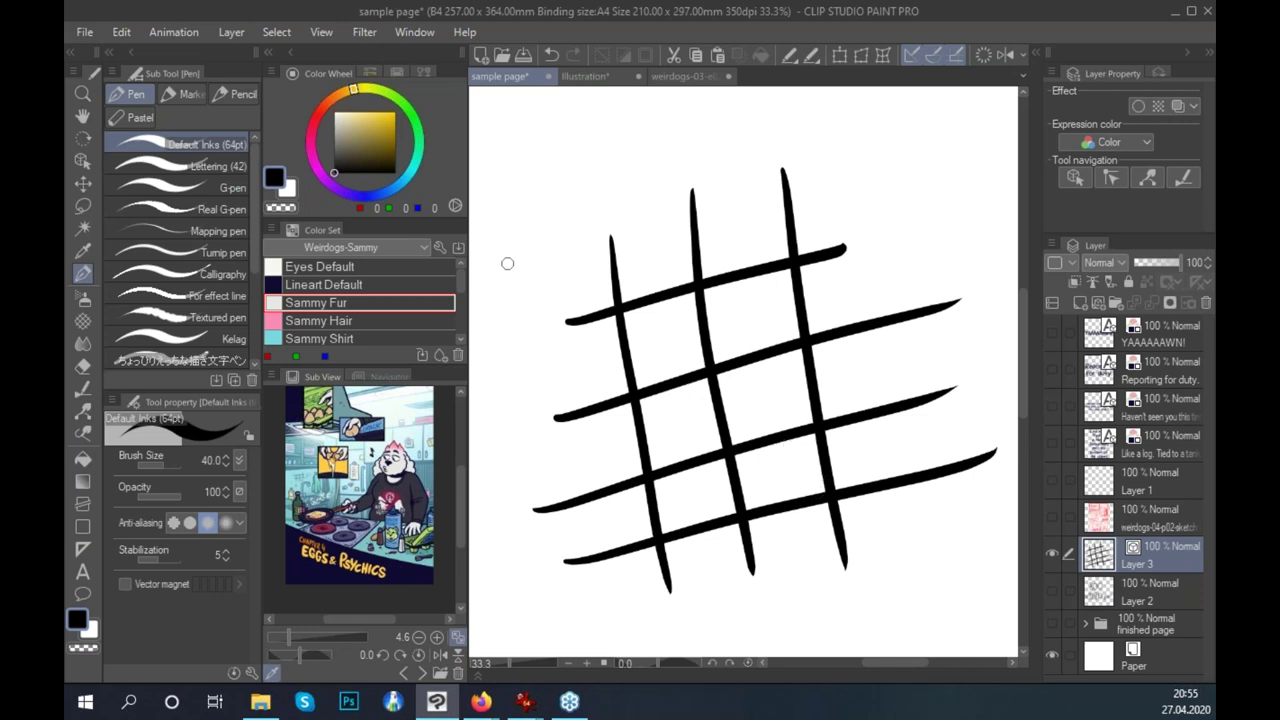
Erase the grid's topmost crossing stroke with the vector eraser set to Whole line, then undo the erasure.
click(80, 365)
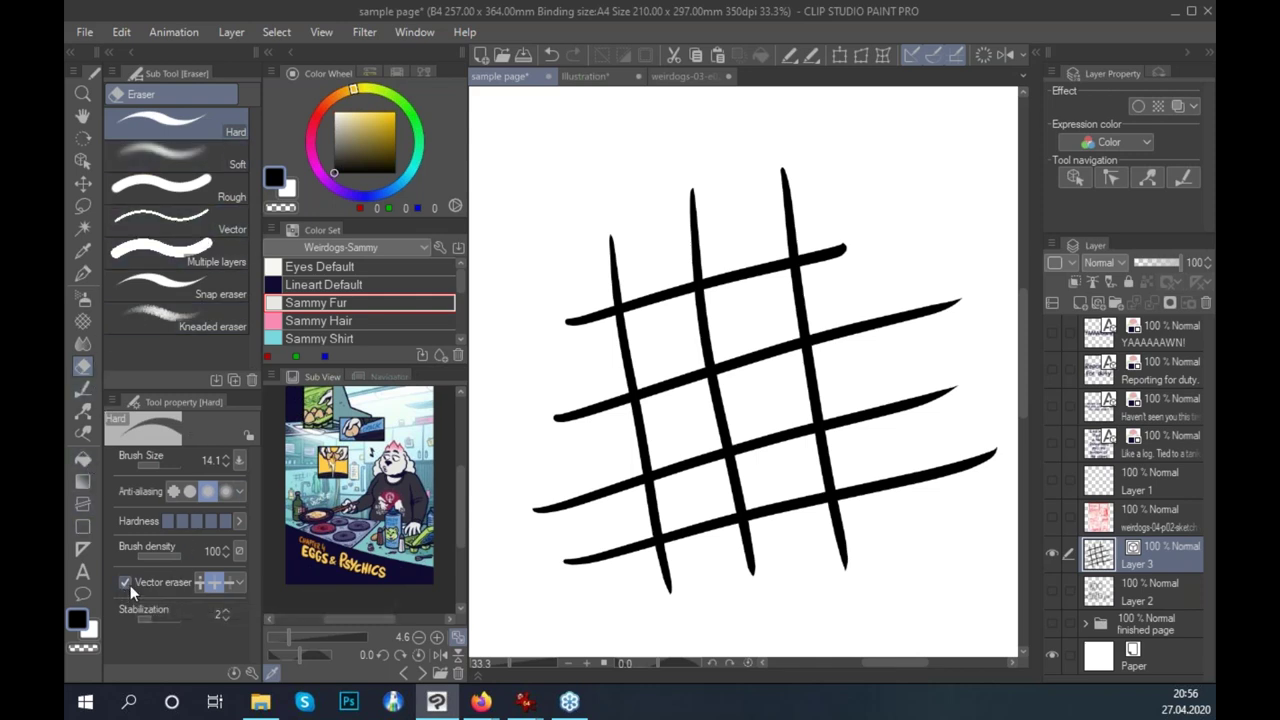
click(239, 581)
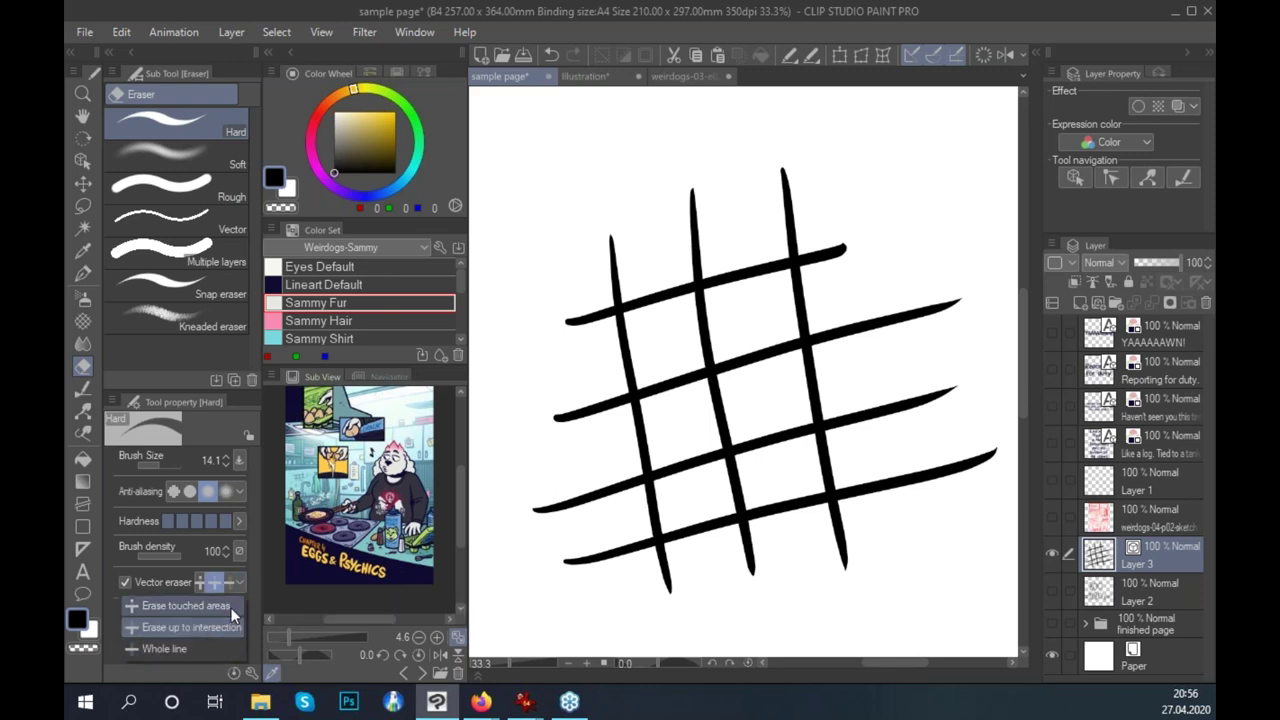
click(196, 650)
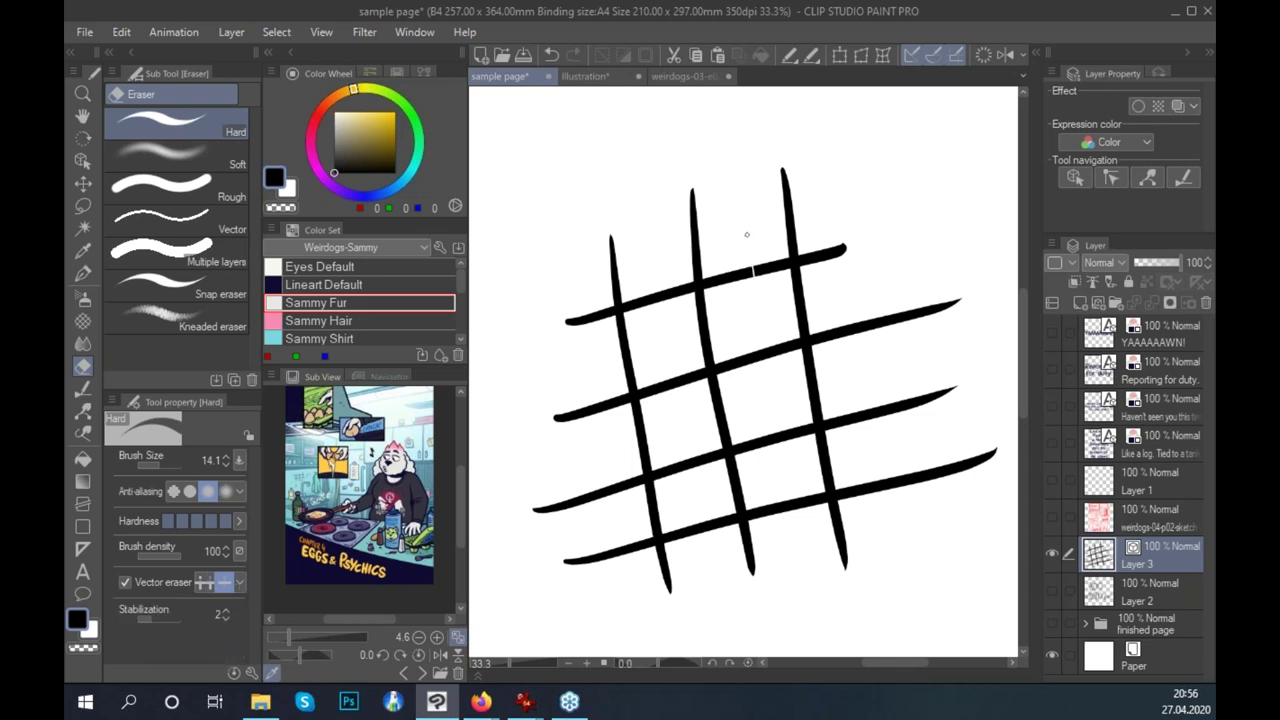
drag(746, 234, 756, 219)
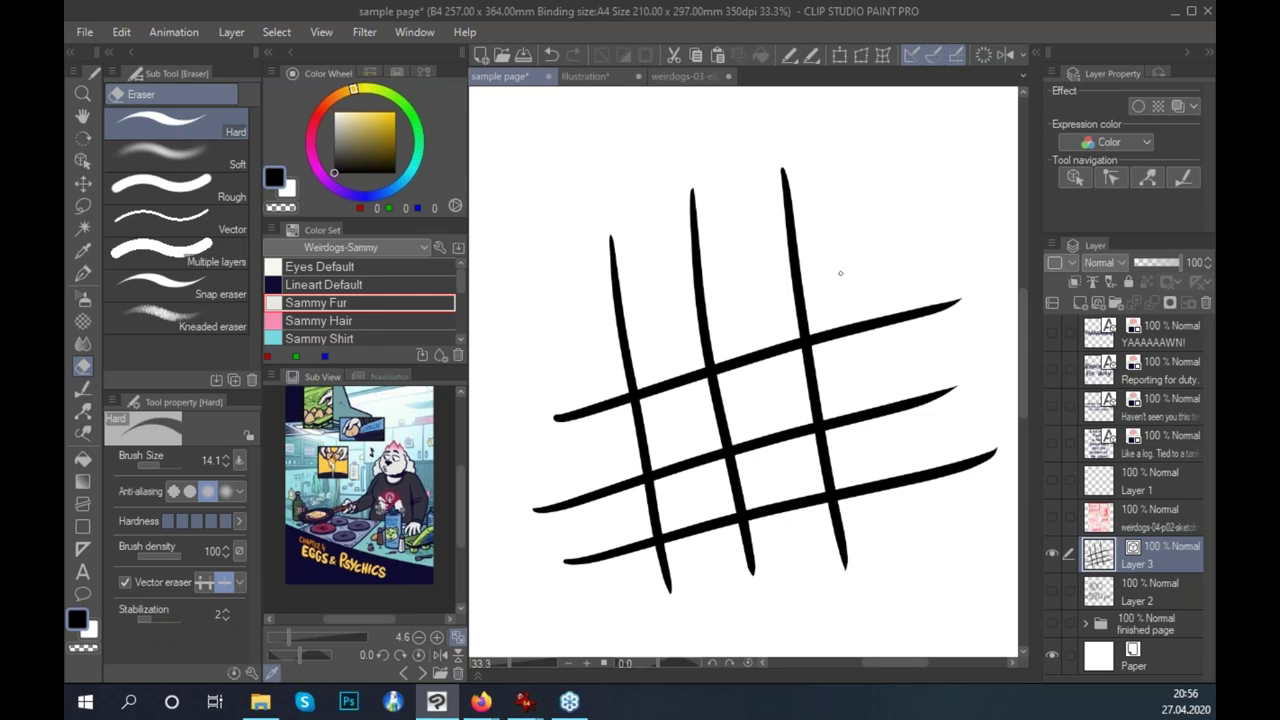
key(ctrl+z)
Set the vector eraser to Erase up to intersection and remove inner segments of the grid's upper two horizontal strokes.
click(237, 583)
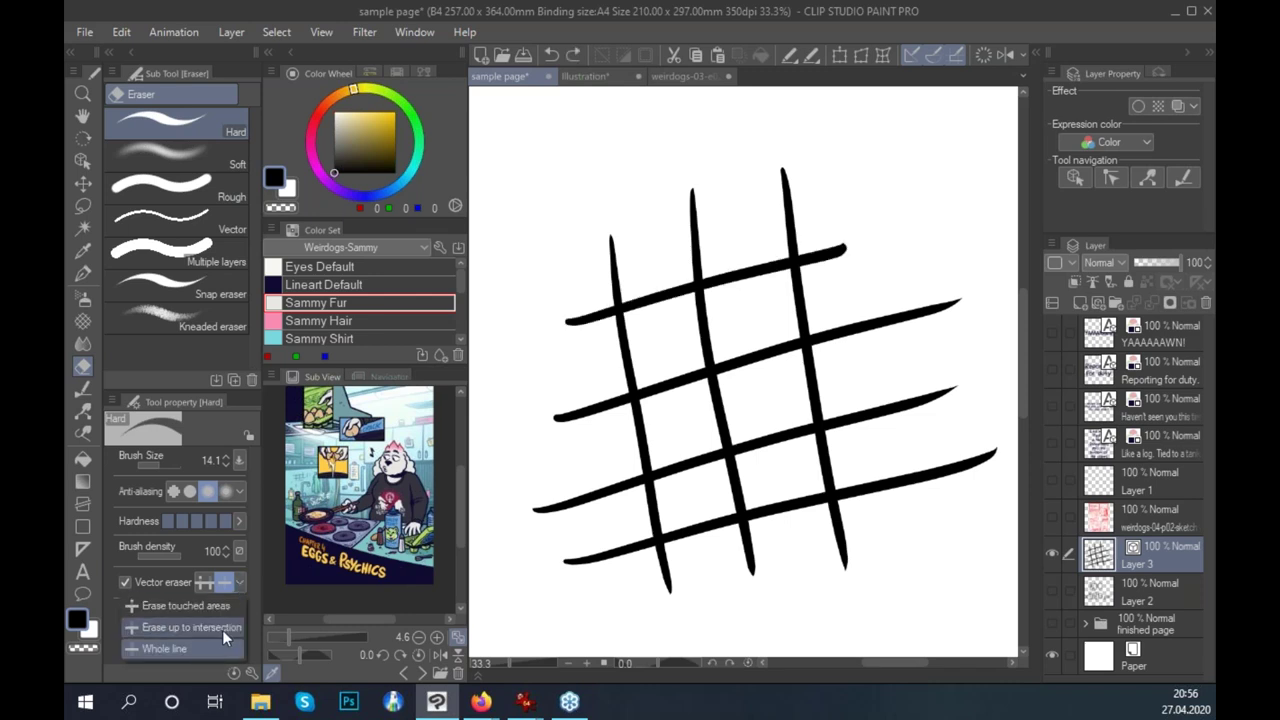
click(222, 628)
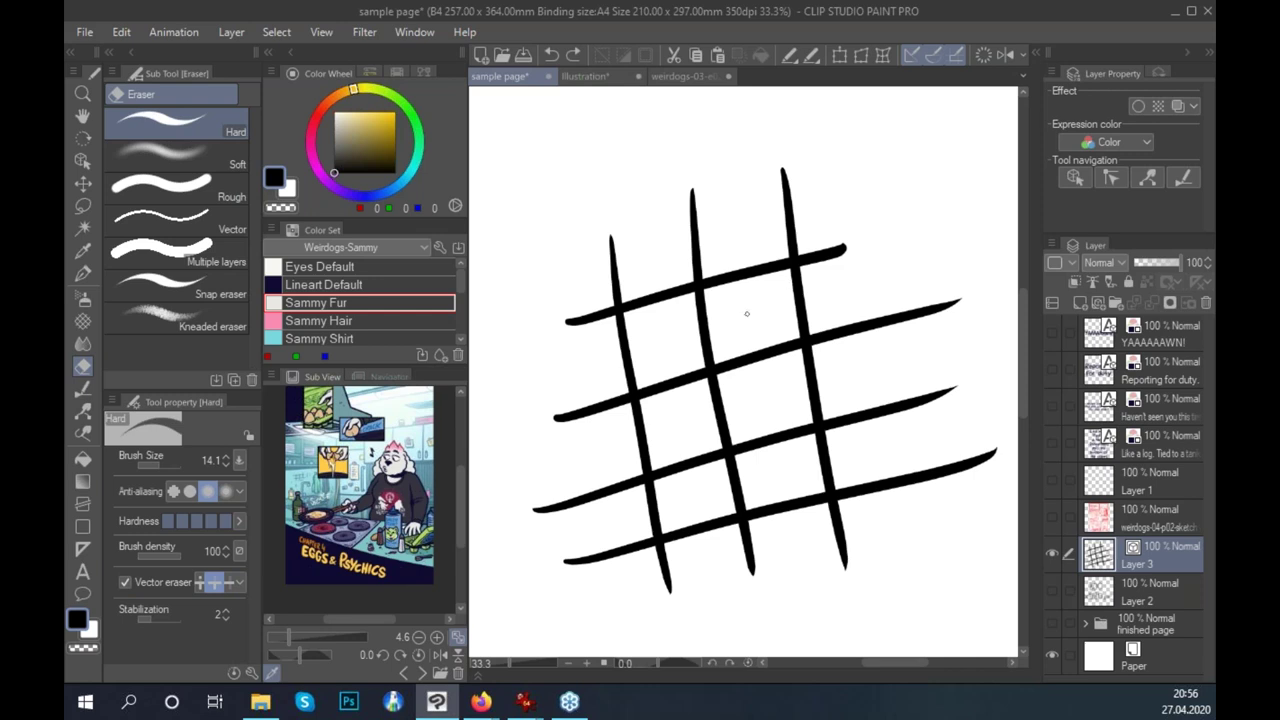
drag(734, 243, 804, 221)
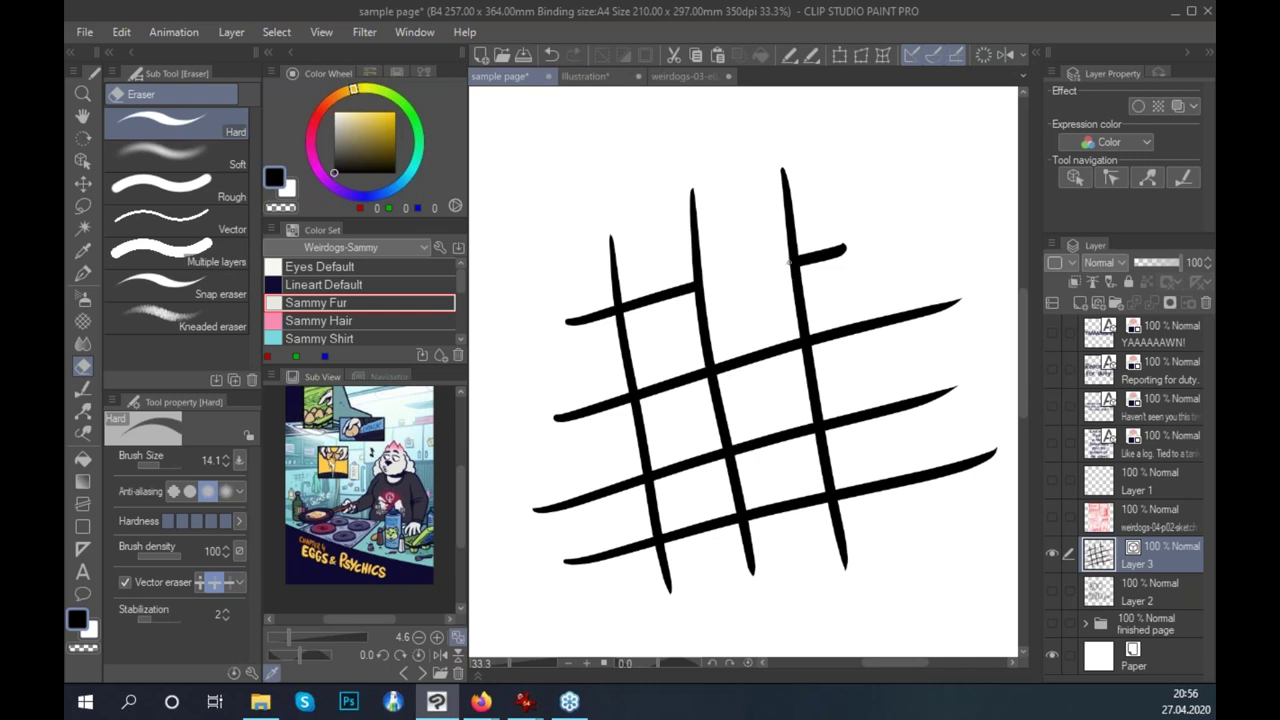
click(83, 272)
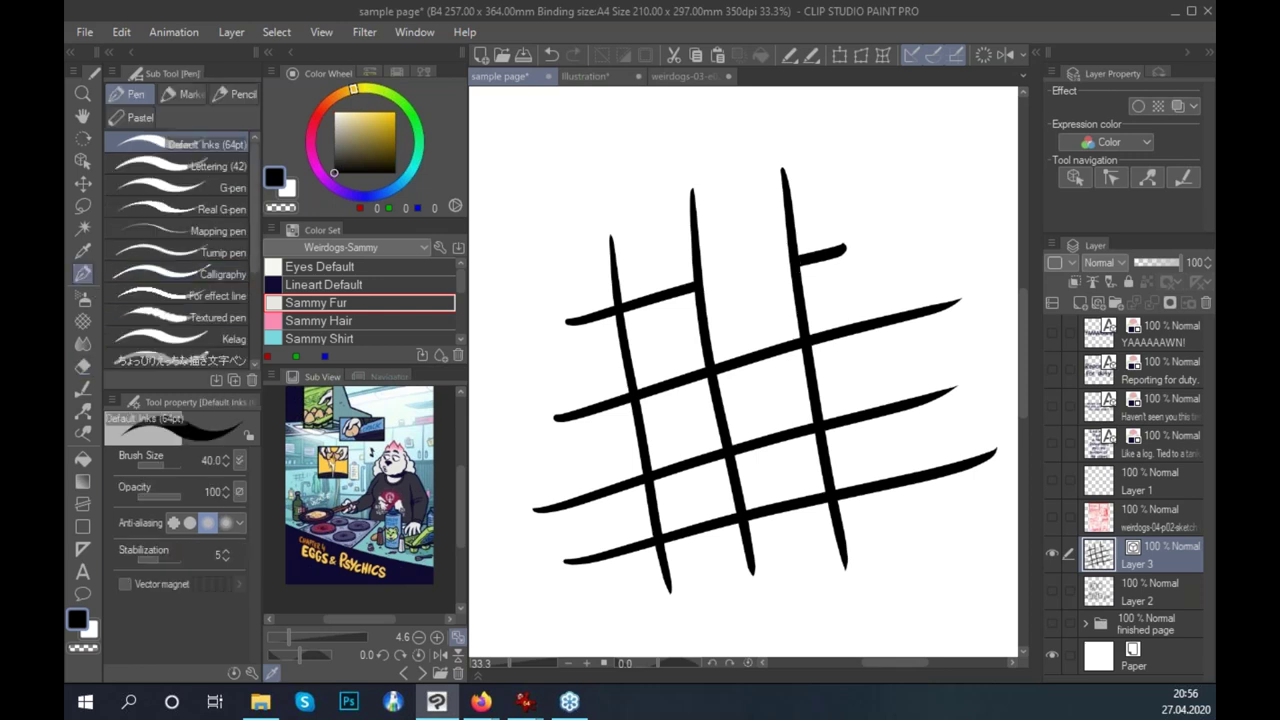
key(e)
drag(659, 279, 665, 304)
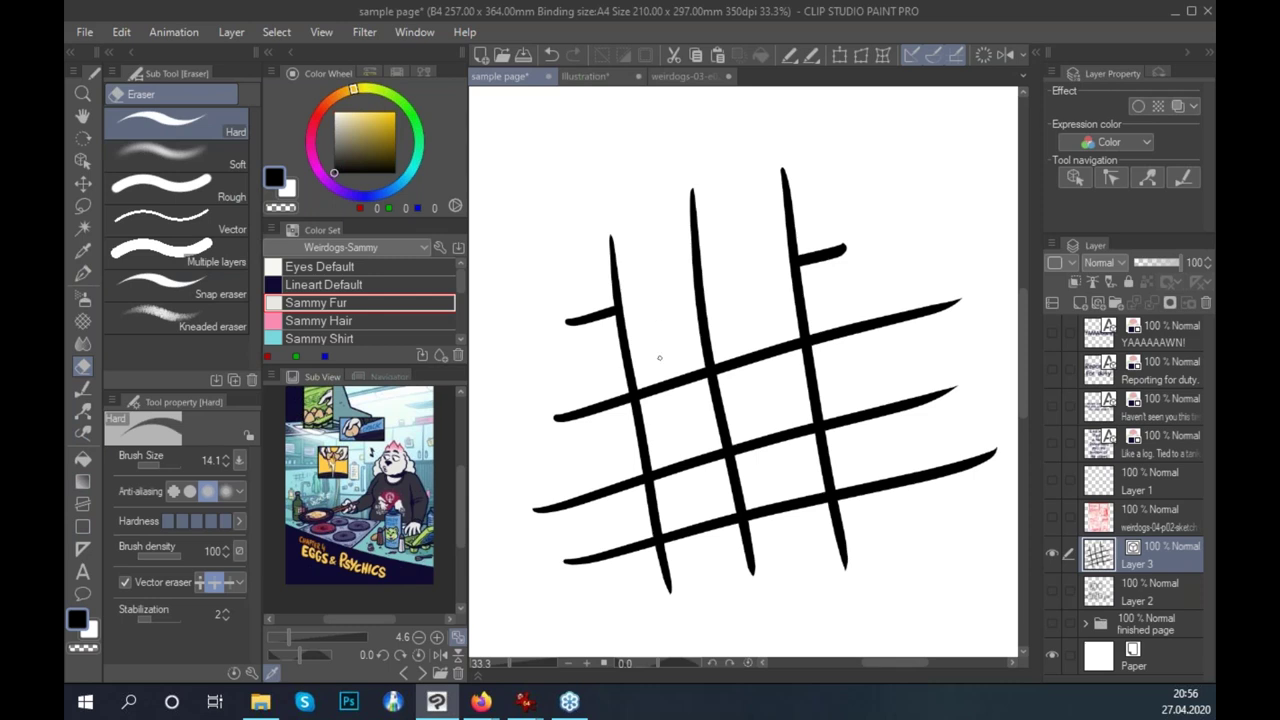
drag(666, 372, 672, 419)
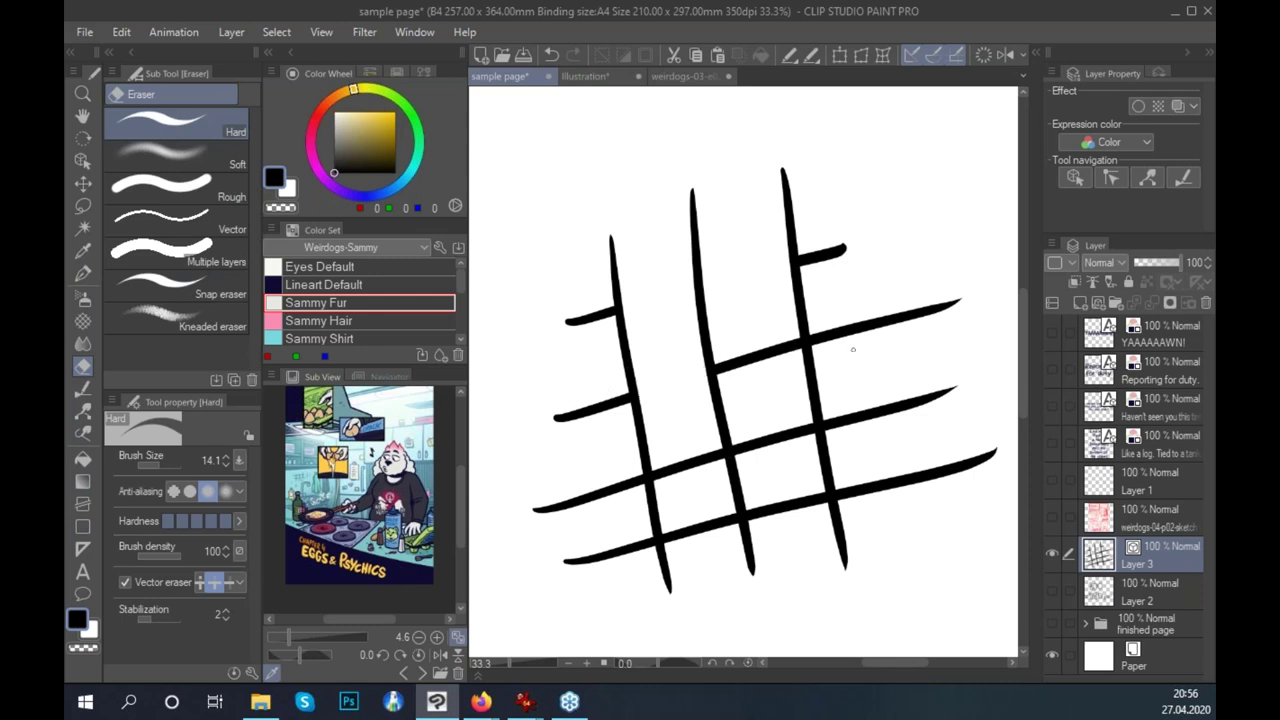
Trim the overhanging ends of the grid's strokes along its lower edge and both sides using the vector eraser.
drag(862, 322, 880, 416)
drag(765, 532, 822, 498)
key(ctrl+z)
drag(746, 525, 752, 576)
drag(832, 502, 875, 515)
drag(641, 569, 680, 578)
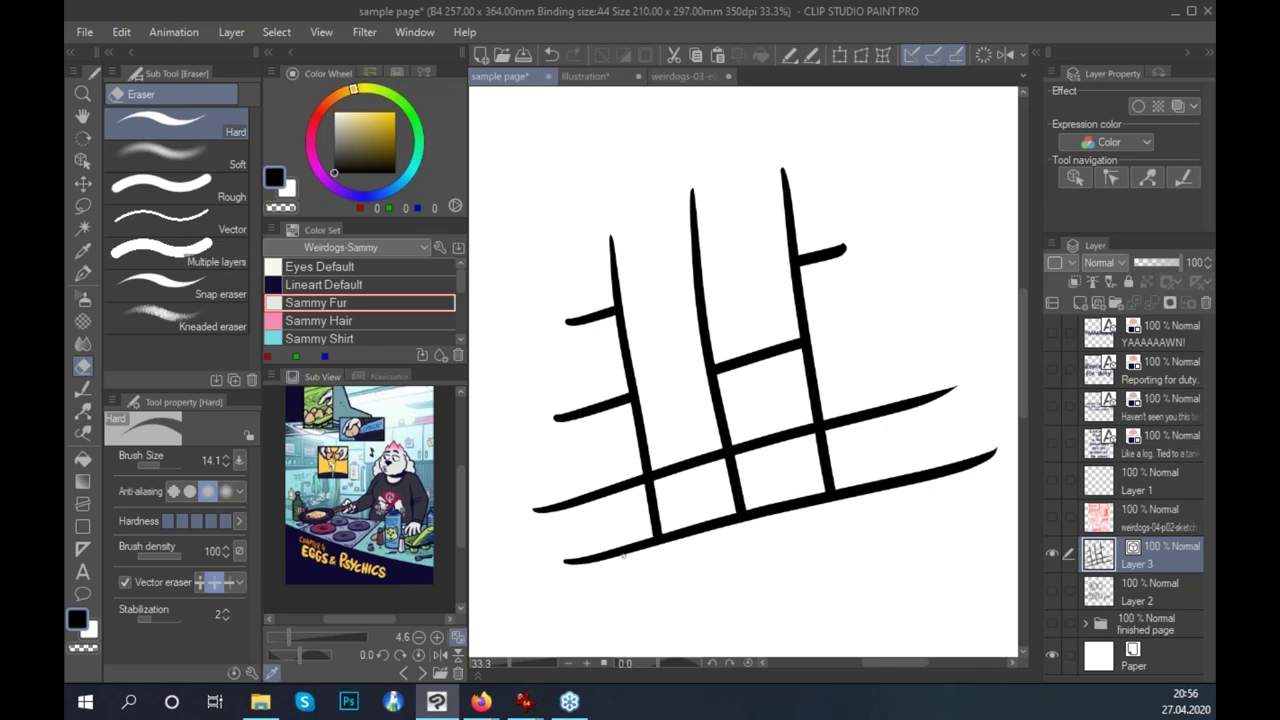
drag(571, 286, 590, 575)
drag(880, 485, 817, 222)
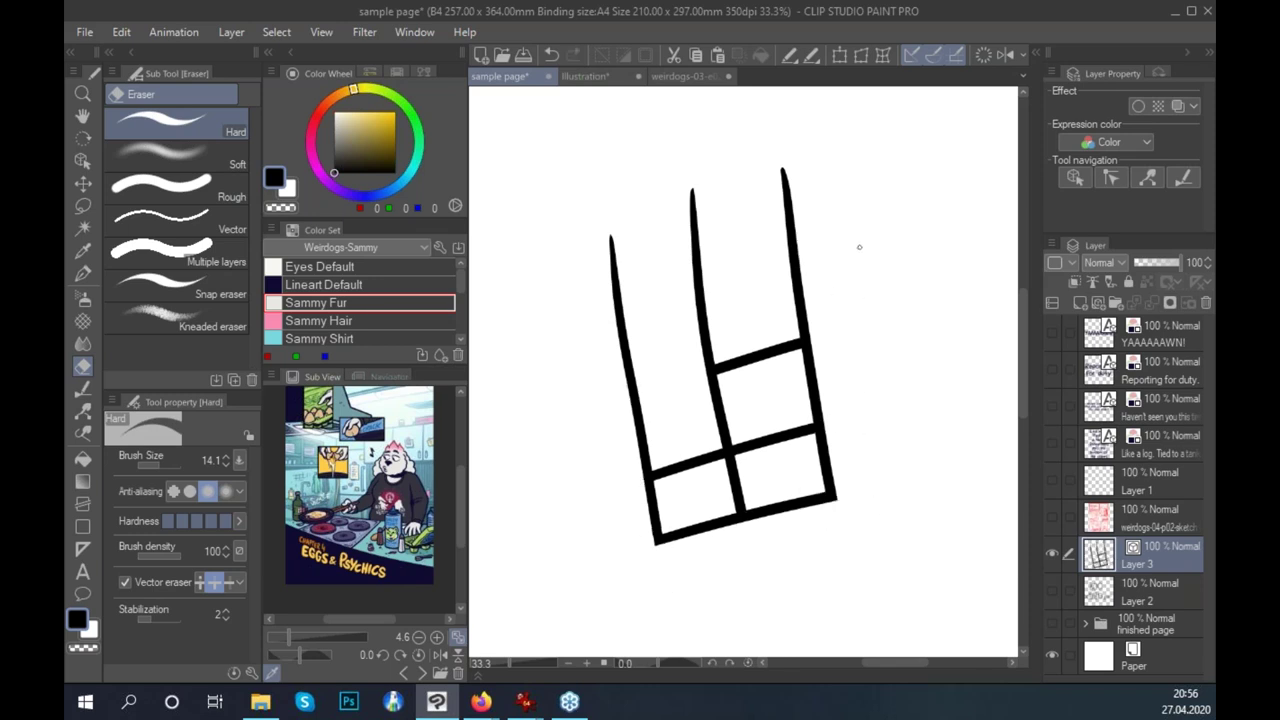
Clear the grid from the layer and draw a rectangle from four black strokes that overshoot each other at the corners.
key(p)
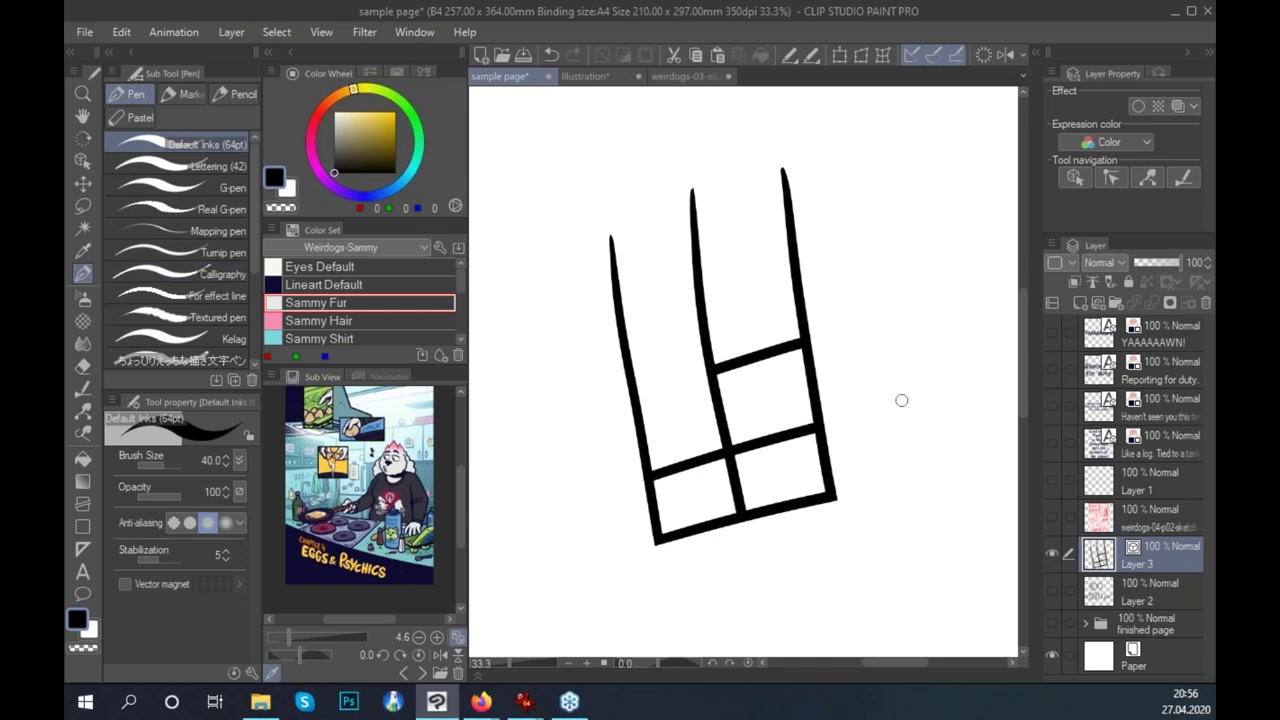
key(Delete)
mouse_move(574, 300)
mouse_down()
mouse_move(574, 568)
mouse_move(566, 560)
mouse_move(808, 550)
mouse_up()
key(ctrl+z)
drag(688, 304, 685, 614)
drag(525, 317, 766, 333)
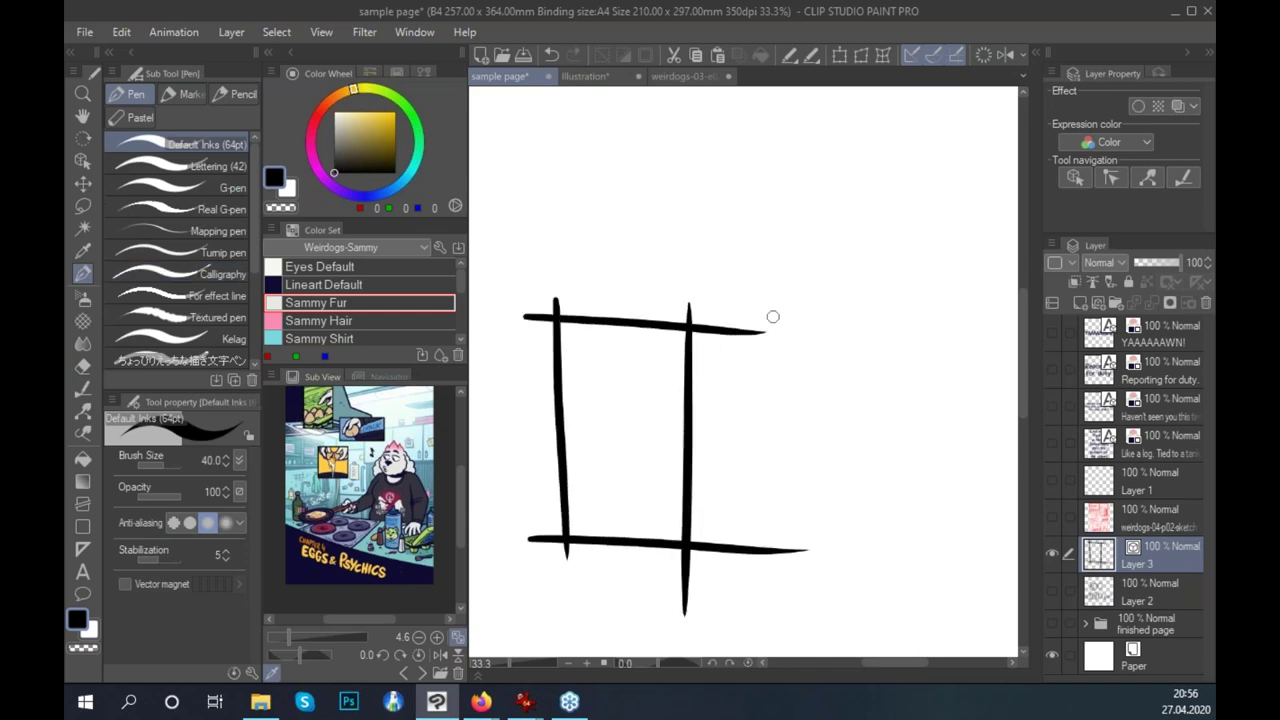
Add a second, slanted side extending from the rectangle's right edge to form a box with overshooting corner lines.
drag(686, 546, 948, 474)
mouse_move(690, 328)
mouse_down()
mouse_move(946, 305)
mouse_move(918, 528)
mouse_up()
drag(738, 333, 787, 321)
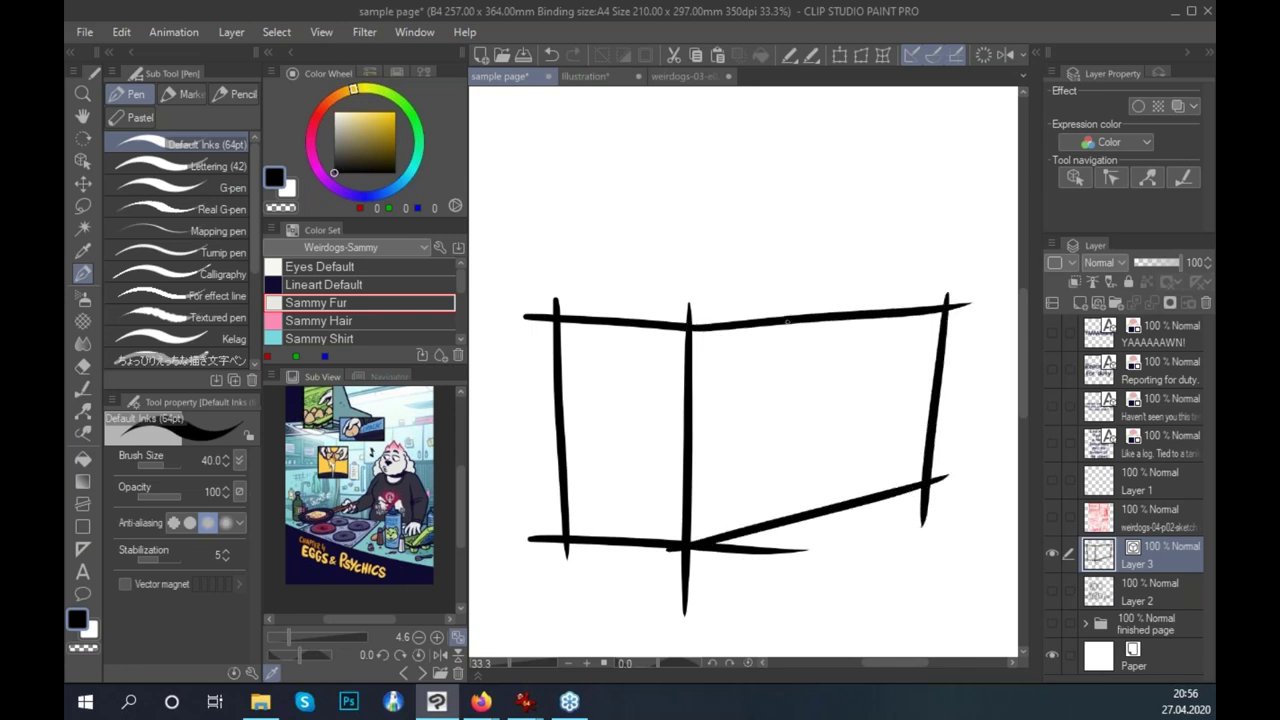
Trim all overshooting line ends at the corners of the two-sided box with the vector eraser.
drag(745, 550, 695, 548)
drag(686, 612, 677, 557)
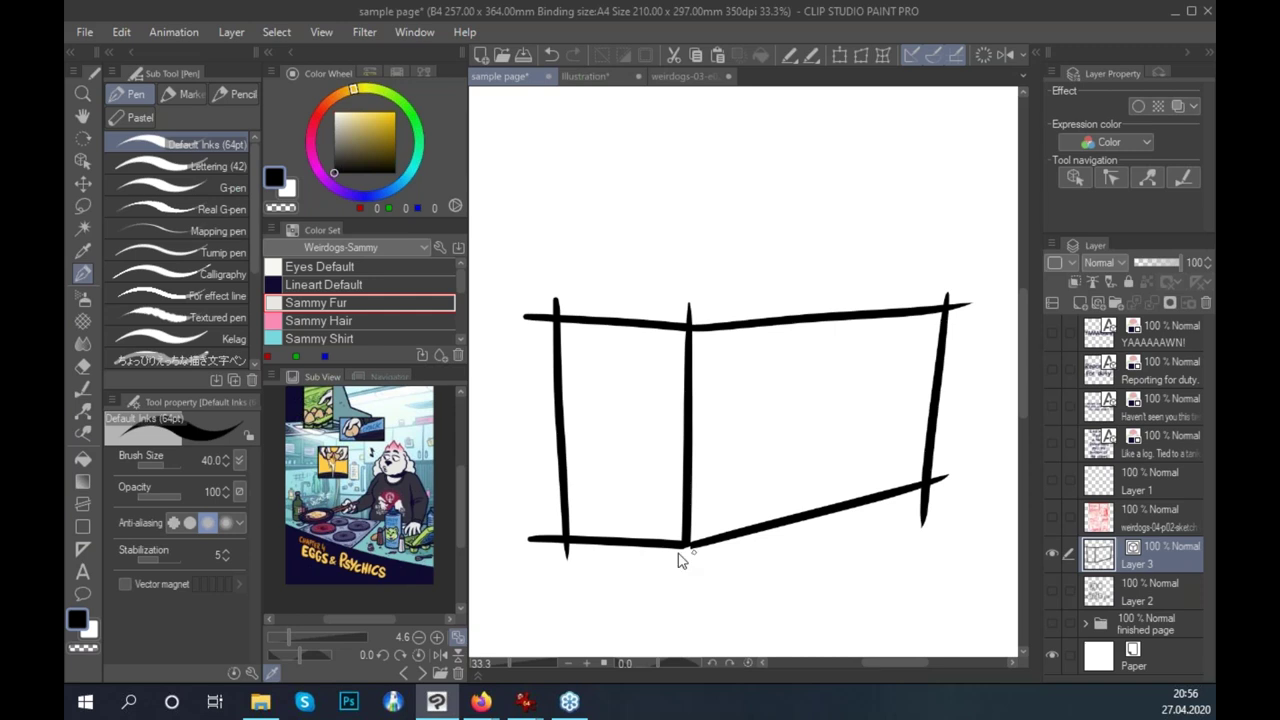
drag(567, 560, 560, 540)
drag(526, 317, 552, 318)
drag(557, 298, 557, 314)
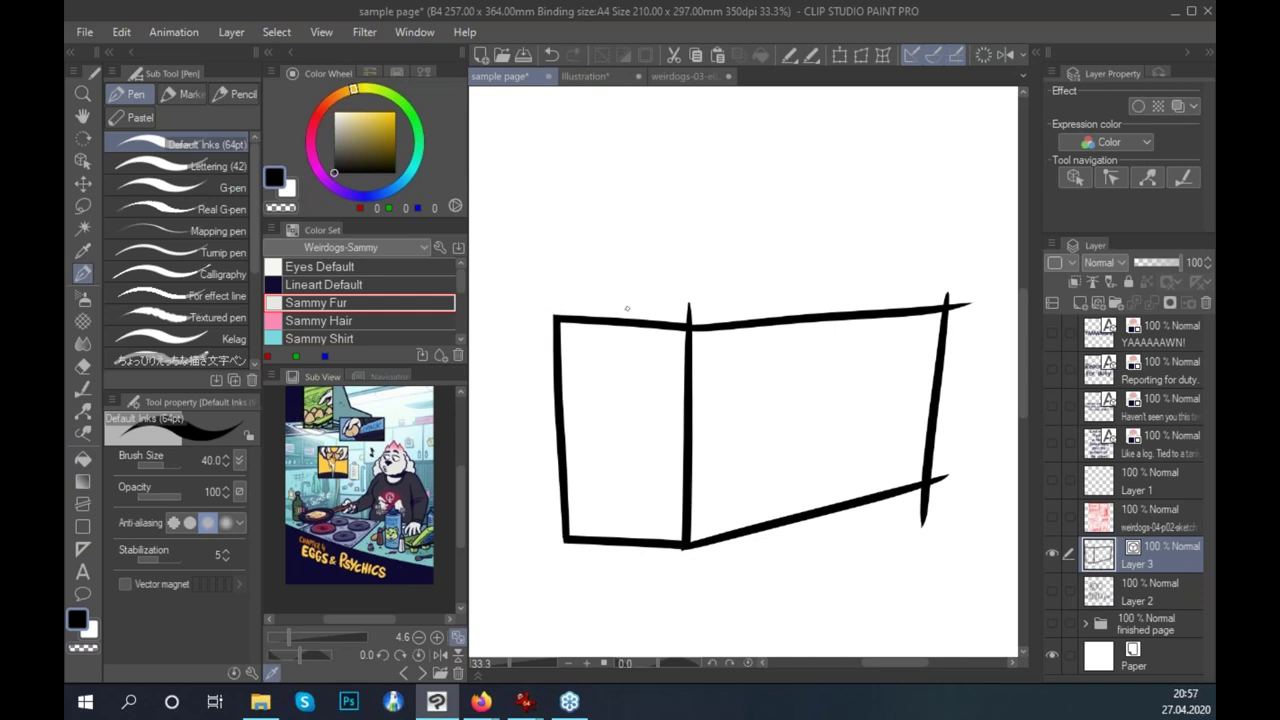
drag(690, 322, 689, 304)
mouse_move(946, 294)
mouse_down()
mouse_move(948, 306)
mouse_move(972, 305)
mouse_up()
drag(945, 478, 926, 526)
Draw the two rear edges of the box's top face and trim their overshooting ends.
drag(521, 321, 962, 262)
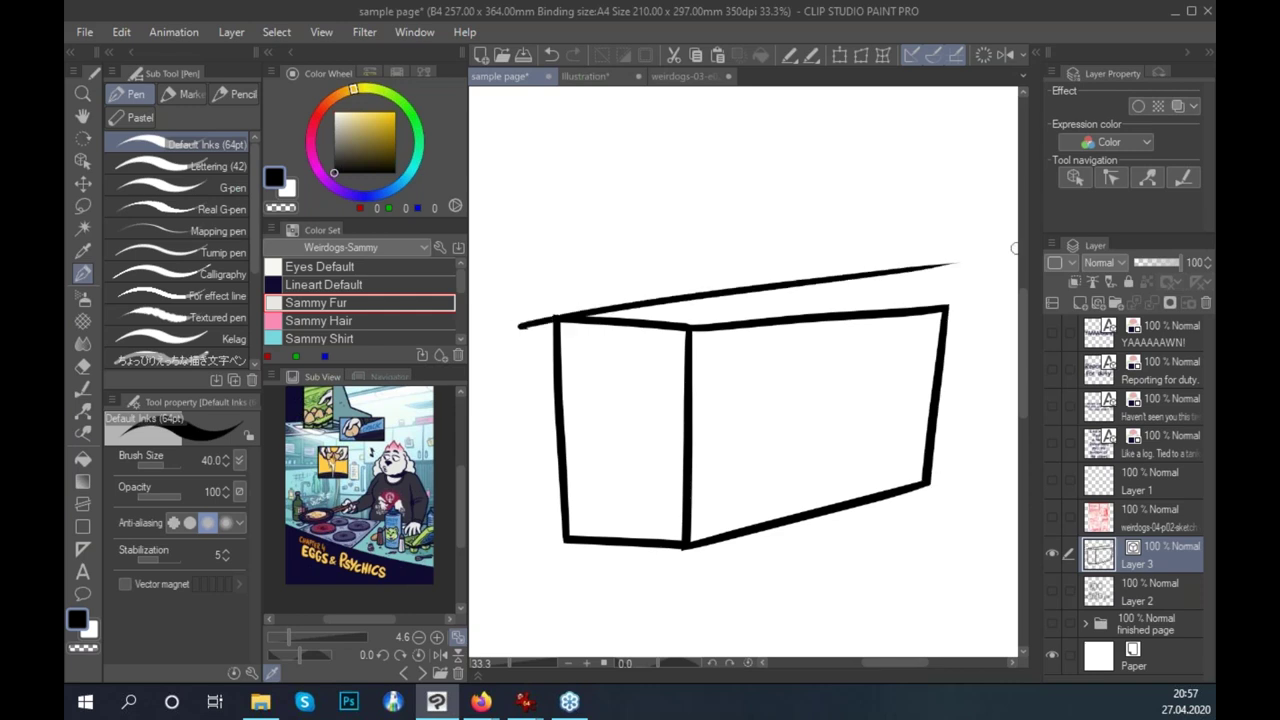
key(ctrl+z)
drag(521, 320, 972, 277)
drag(734, 286, 1010, 324)
key(ctrl+z)
drag(972, 279, 815, 297)
drag(516, 322, 554, 318)
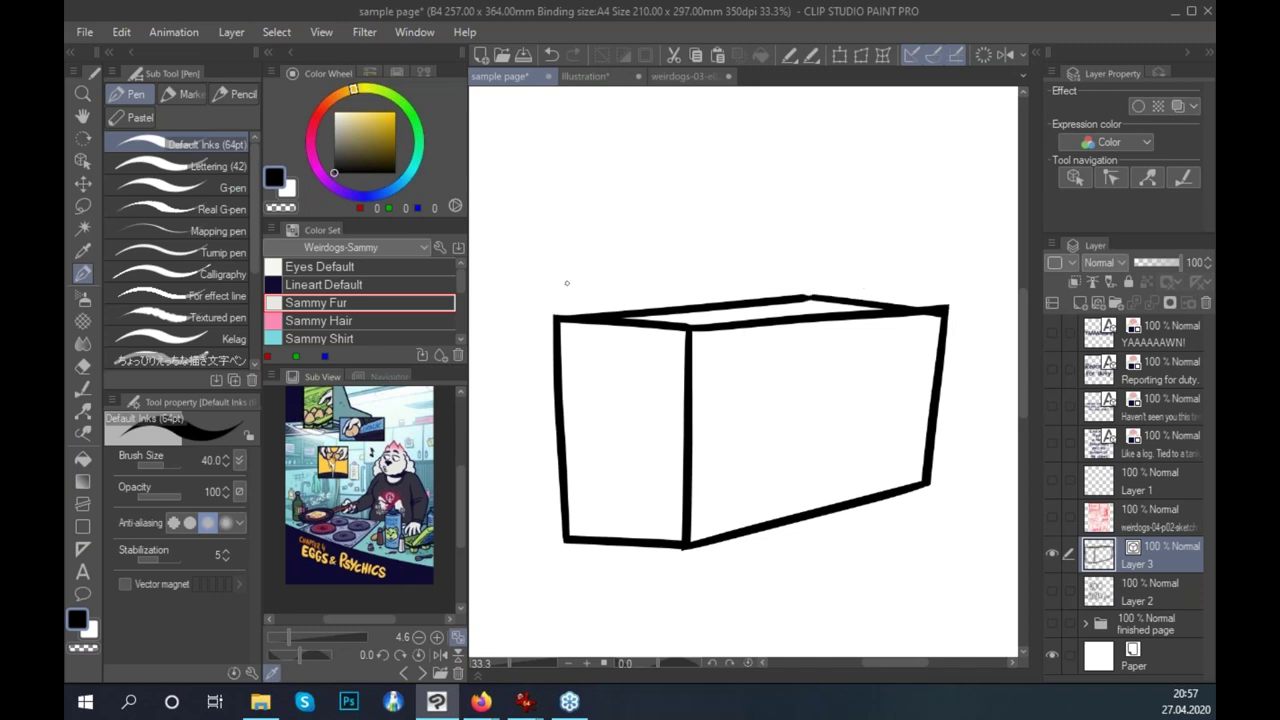
Pinch the rear top line's end so it meets the upper far corner of the box's long side.
key(y)
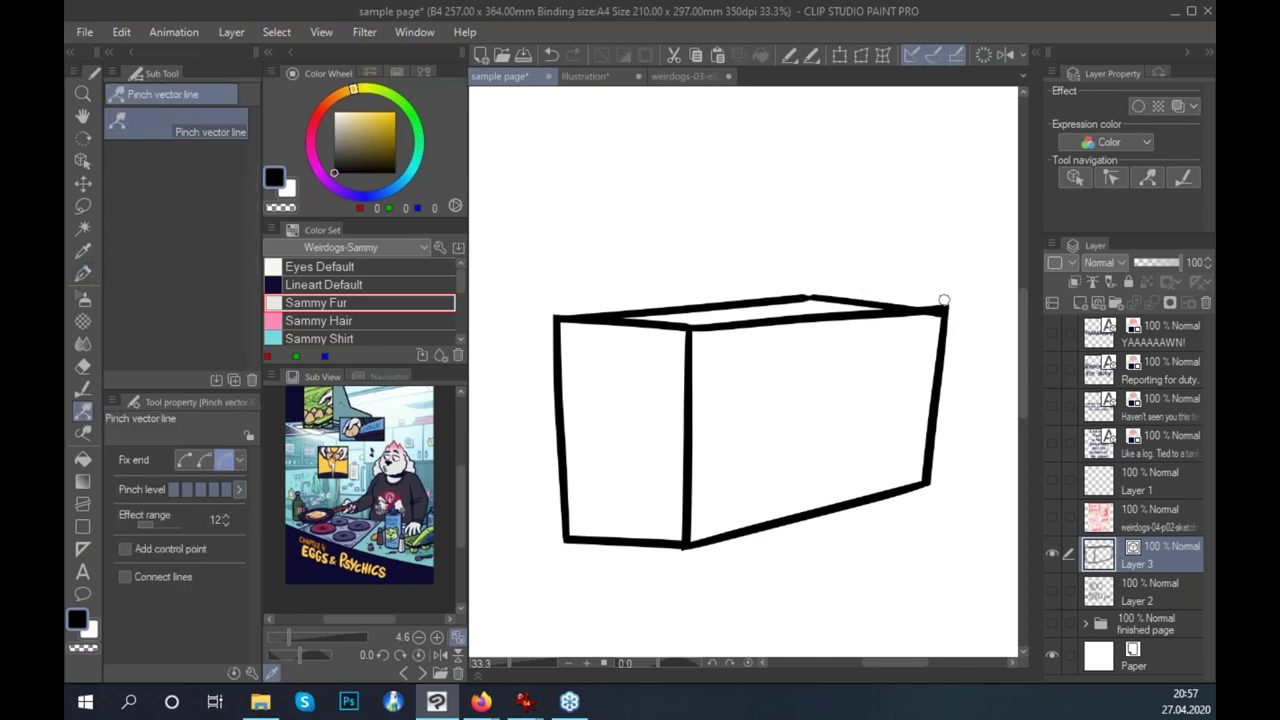
mouse_move(932, 311)
mouse_down()
mouse_move(933, 299)
mouse_move(874, 287)
mouse_up()
drag(945, 312, 940, 302)
Draw two lines across the box's long side and trim their ends beyond both vertical edges.
click(84, 274)
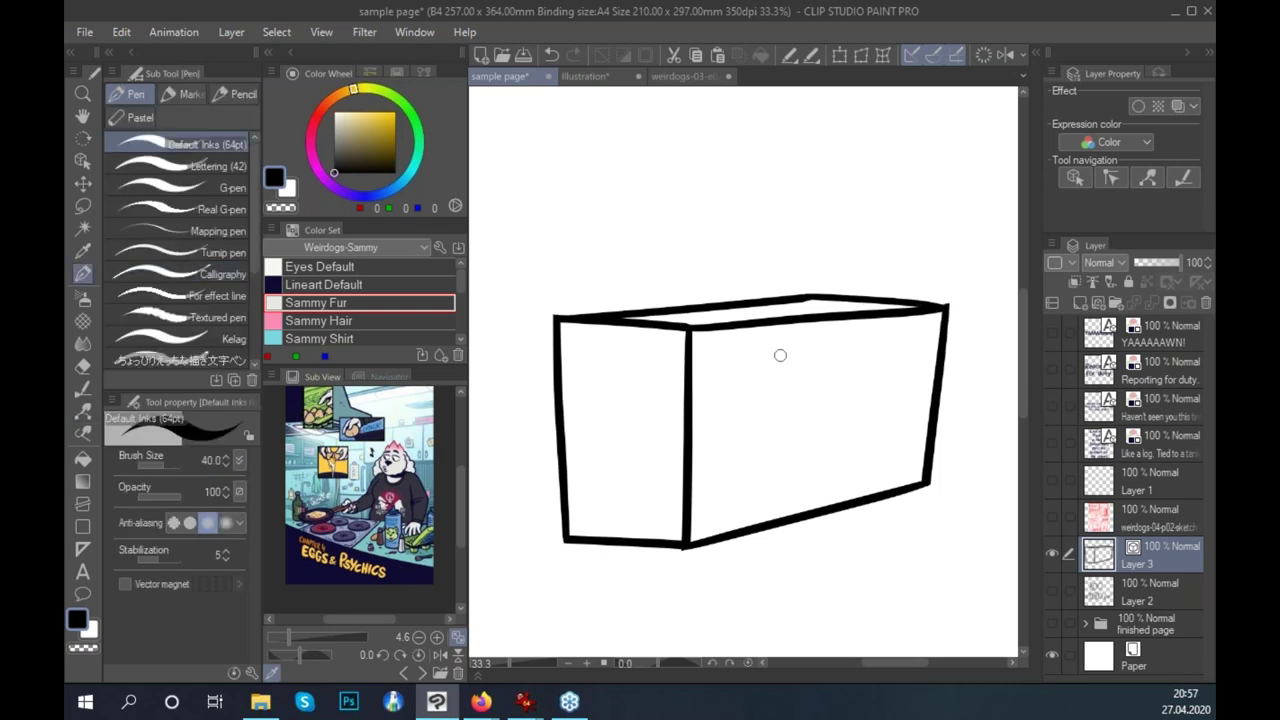
drag(642, 386, 985, 355)
drag(640, 453, 987, 402)
click(665, 385)
click(662, 452)
click(965, 360)
click(960, 406)
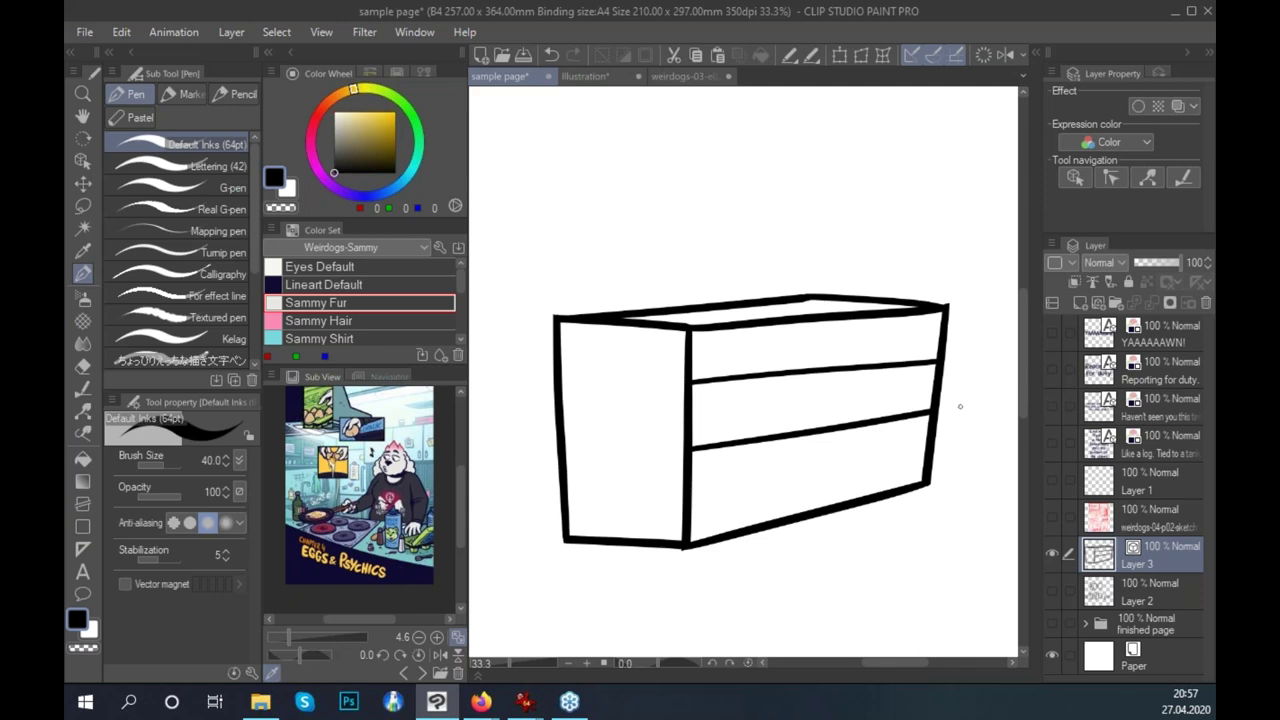
Clear the box drawing from Layer 3 and bring the whole page into view.
key(Delete)
scroll(960, 406, down, 1)
scroll(960, 406, down, 2)
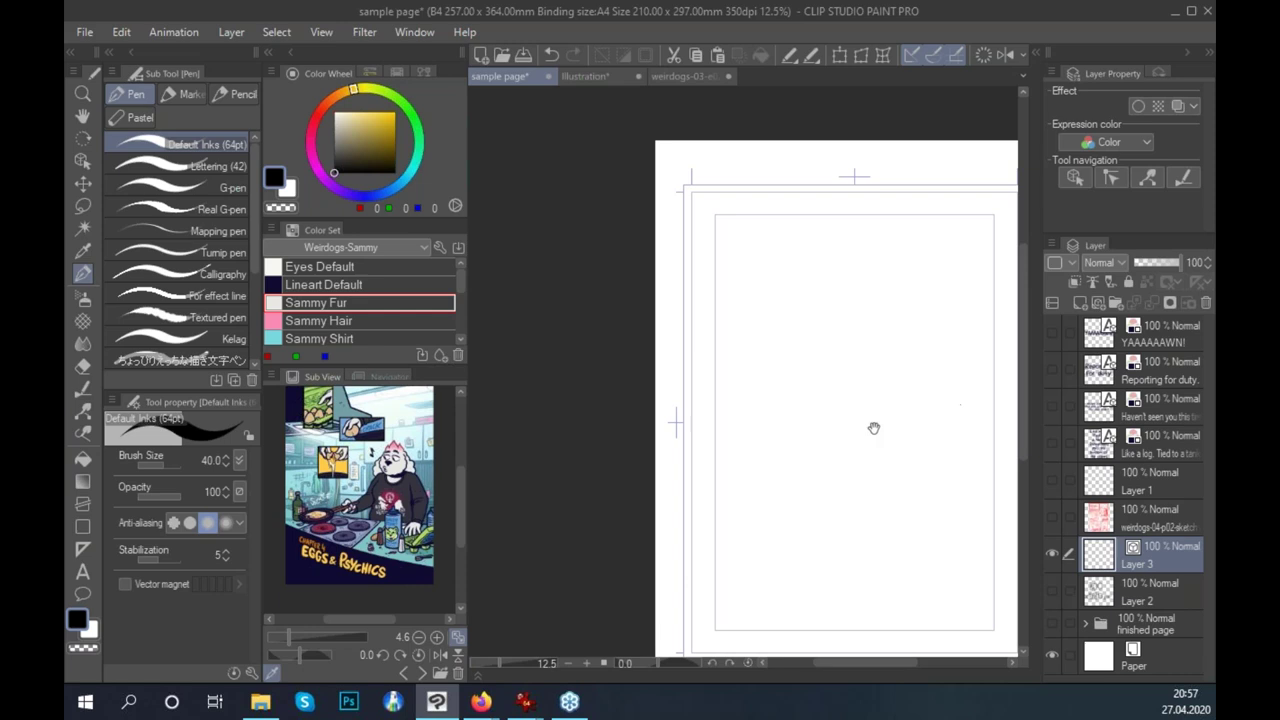
drag(874, 429, 829, 394)
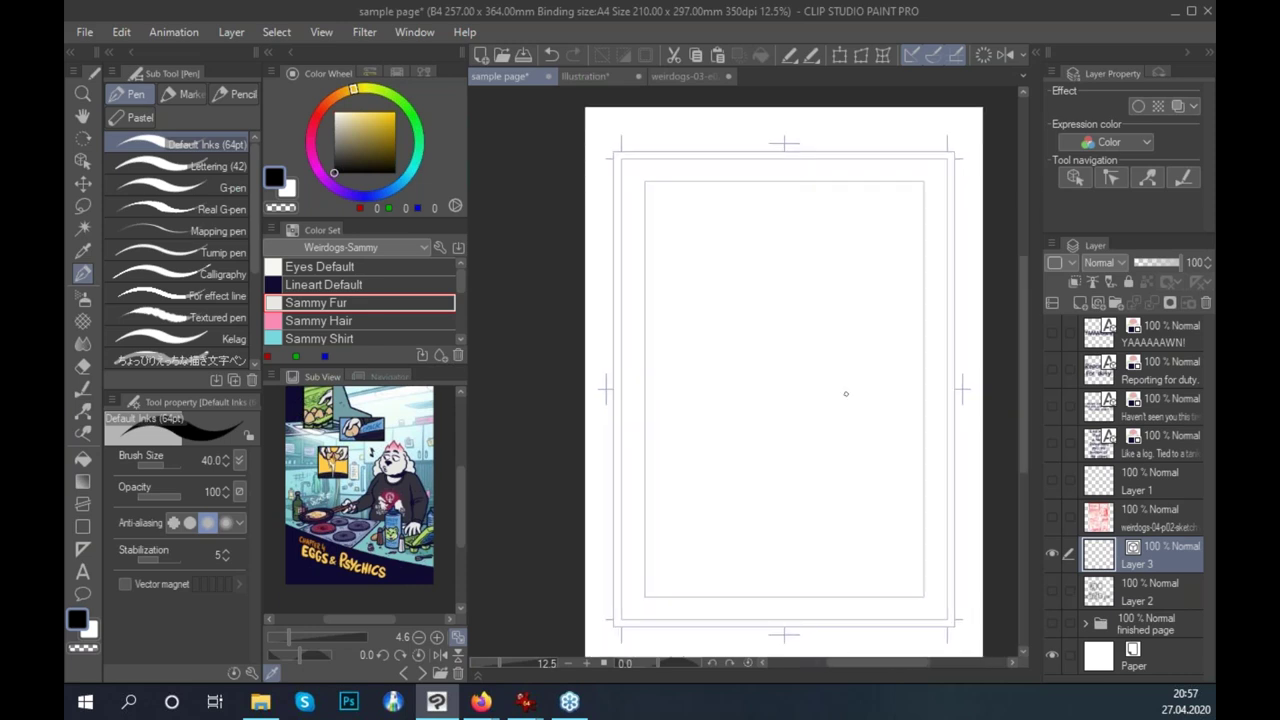
click(83, 594)
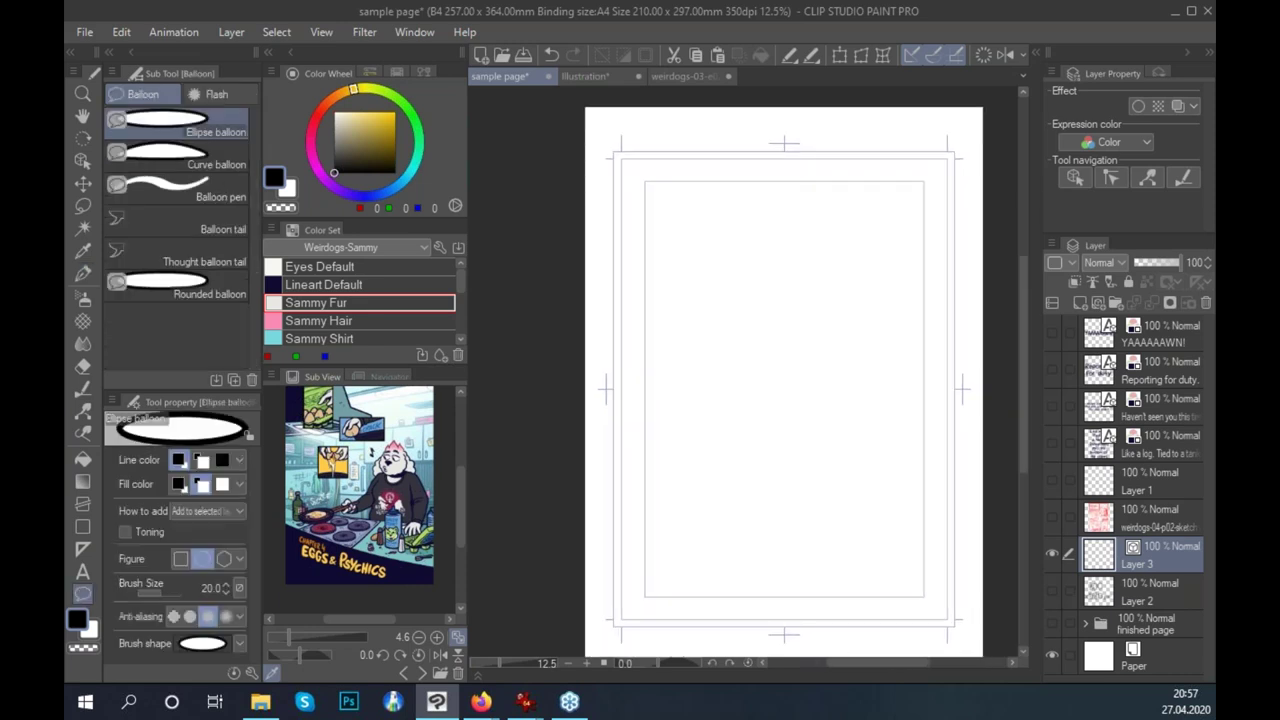
drag(733, 271, 846, 376)
key(ctrl+z)
key(ctrl+z)
Add a new vector layer above the text layers and draw a rounded freehand balloon outline in black on it.
click(1117, 303)
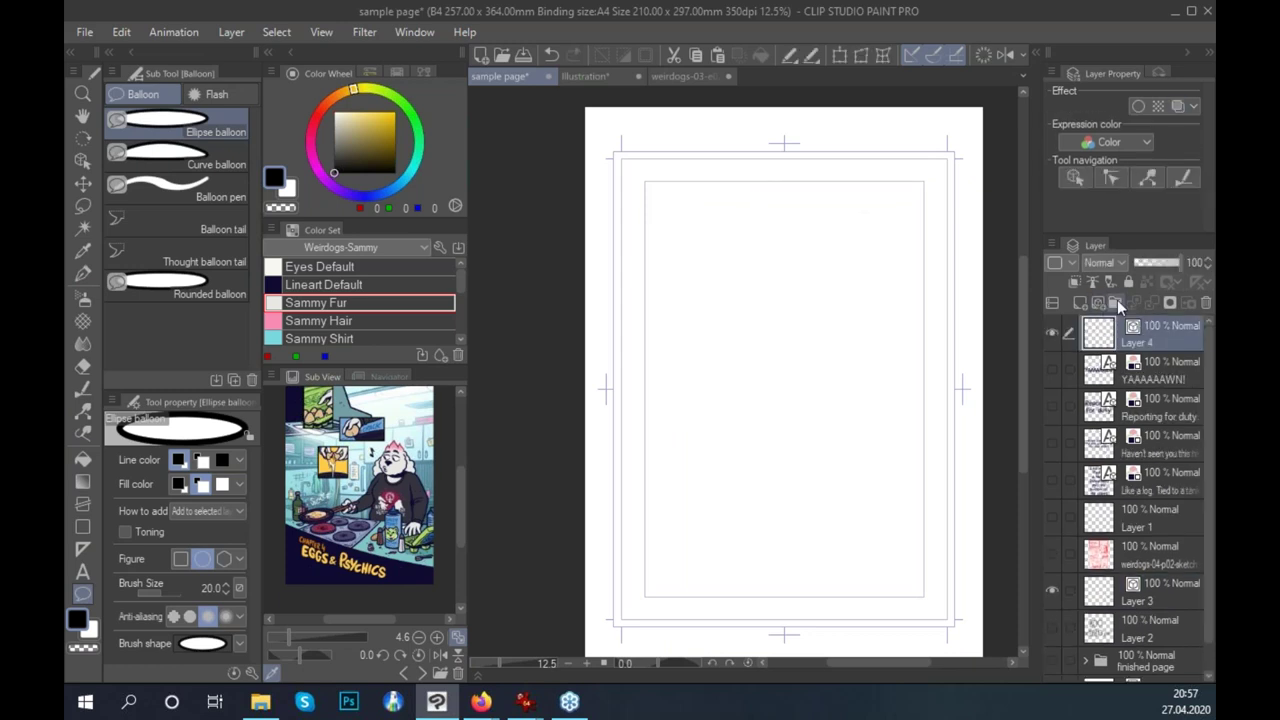
key(p)
mouse_move(794, 264)
mouse_down()
mouse_move(793, 353)
mouse_move(795, 267)
mouse_up()
key(ctrl+z)
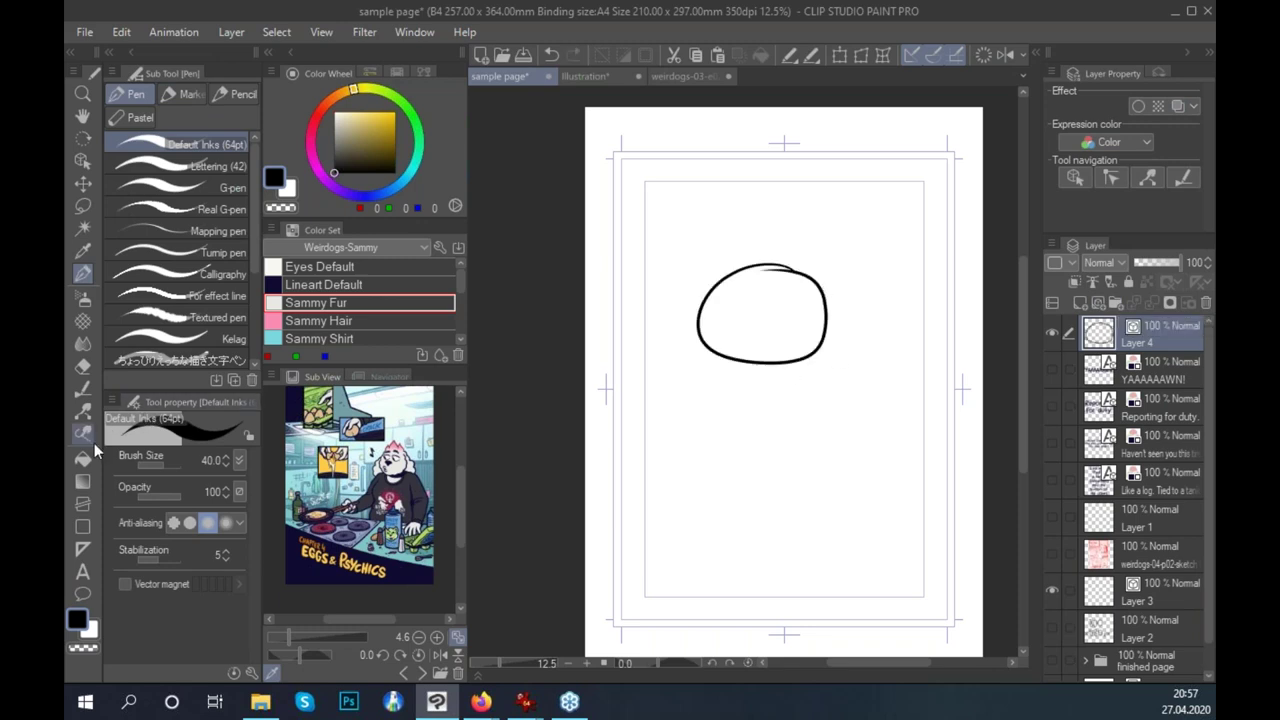
Pinch the overlapping ends of the balloon outline together and clean up the joint into a closed shape.
click(83, 410)
scroll(893, 347, up, 5)
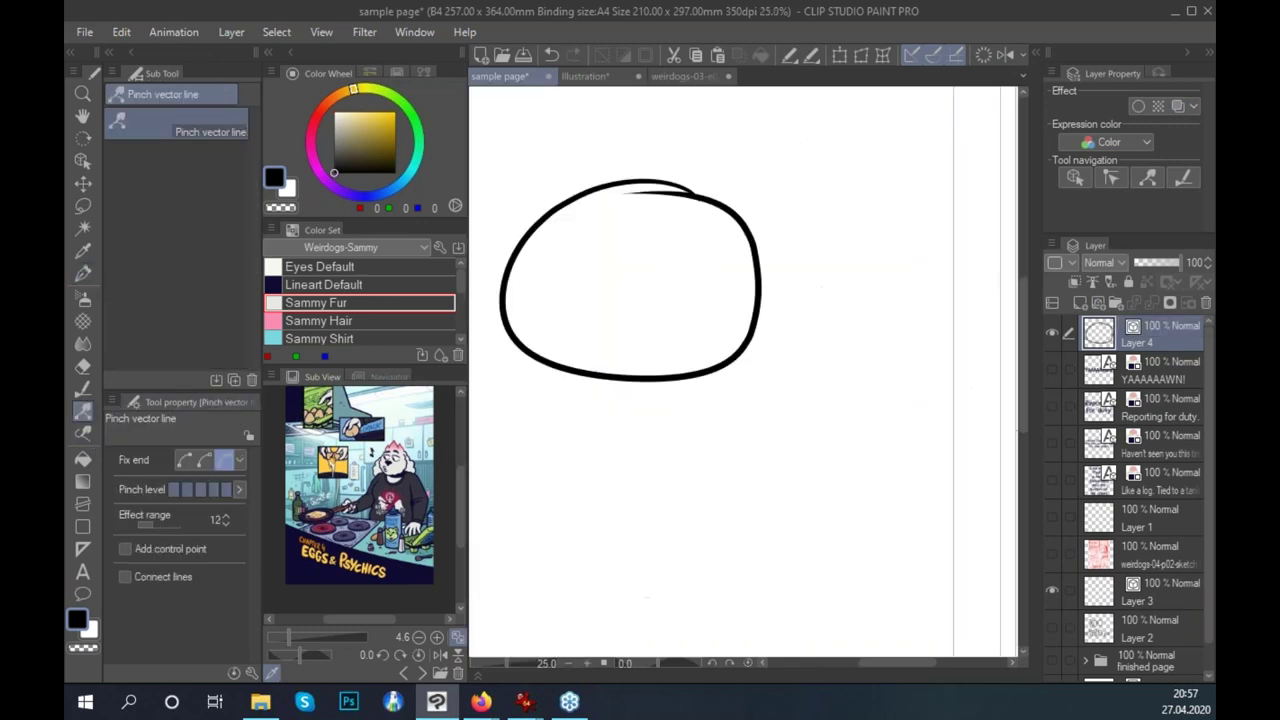
scroll(826, 391, down, 1)
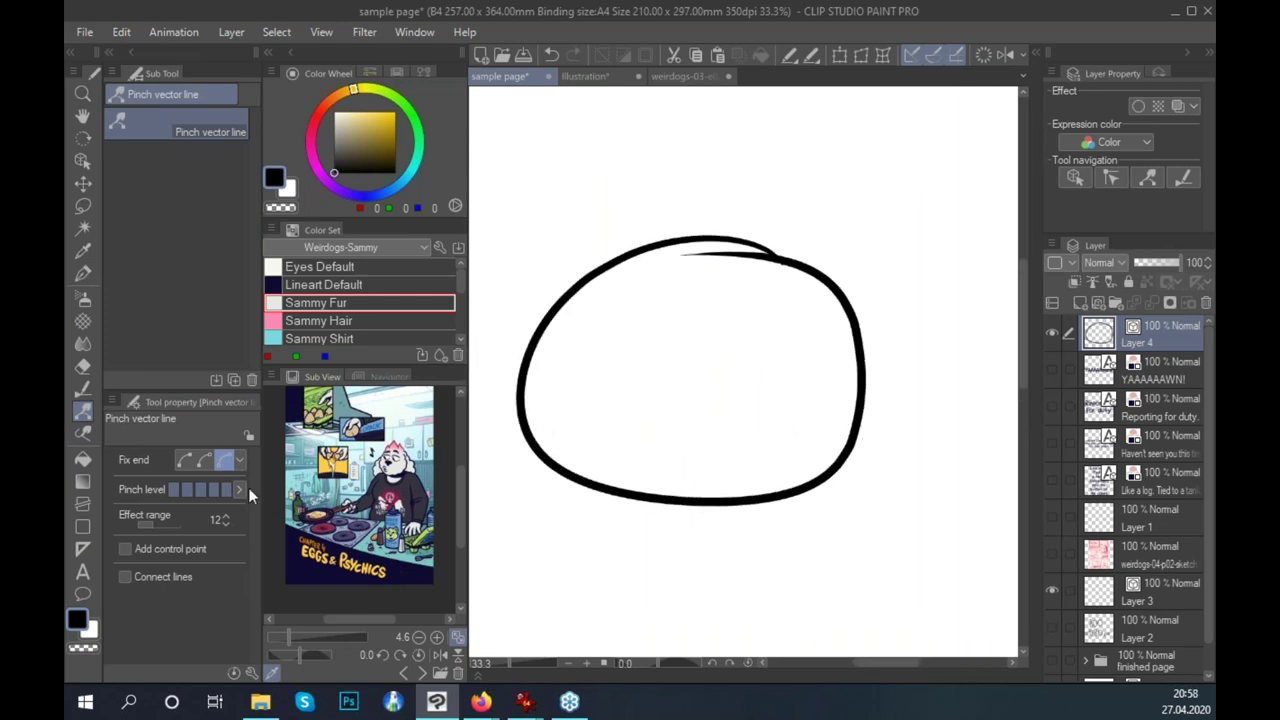
mouse_move(737, 249)
mouse_down()
mouse_move(775, 249)
mouse_move(783, 224)
mouse_up()
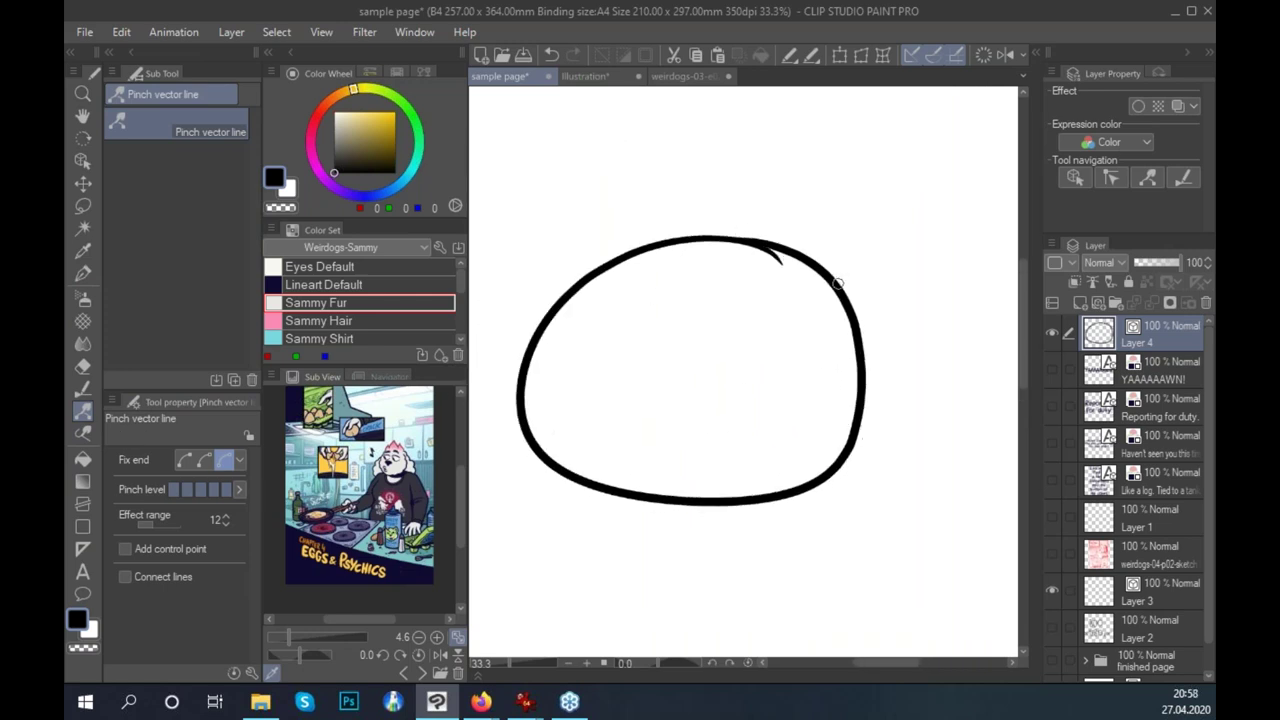
click(80, 276)
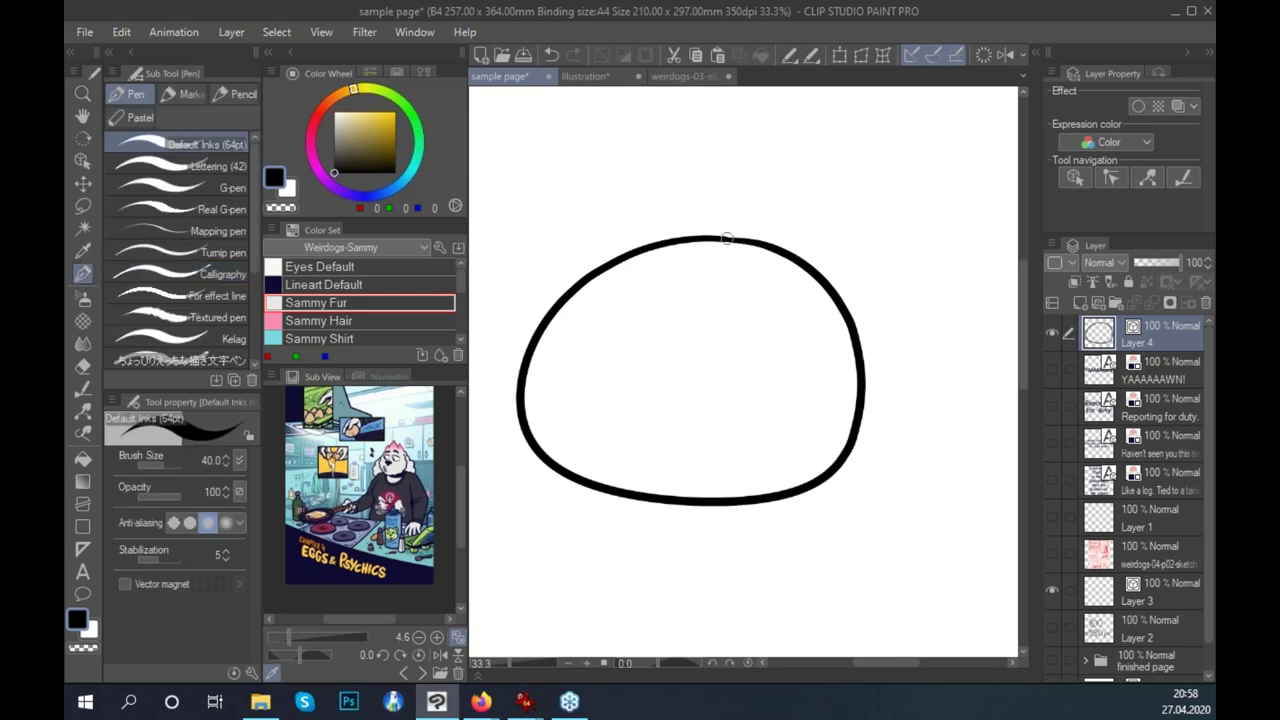
Draw a pointed tail under the balloon and erase the overshooting ends and the outline between its two lines.
scroll(829, 477, down, 2)
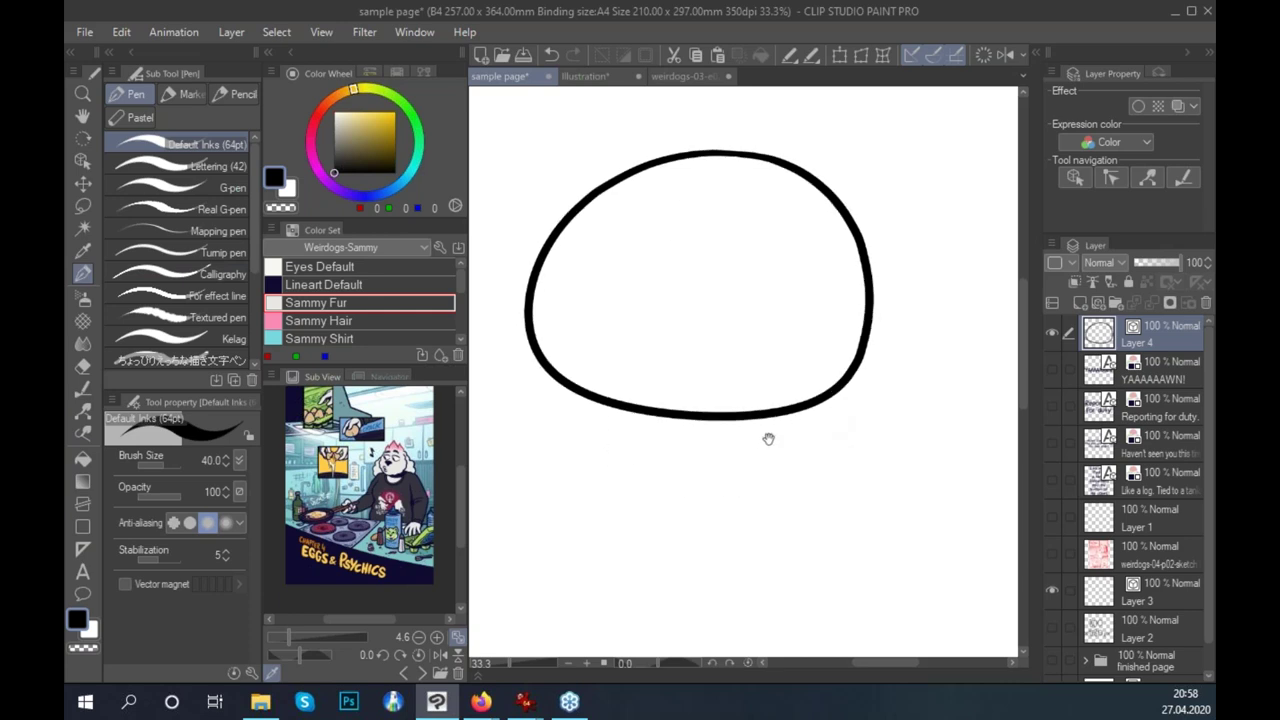
mouse_move(676, 381)
mouse_down()
mouse_move(748, 512)
mouse_move(775, 548)
mouse_up()
drag(715, 373, 765, 572)
key(ctrl+z)
key(ctrl+y)
click(762, 535)
click(755, 560)
click(700, 416)
click(716, 392)
click(679, 392)
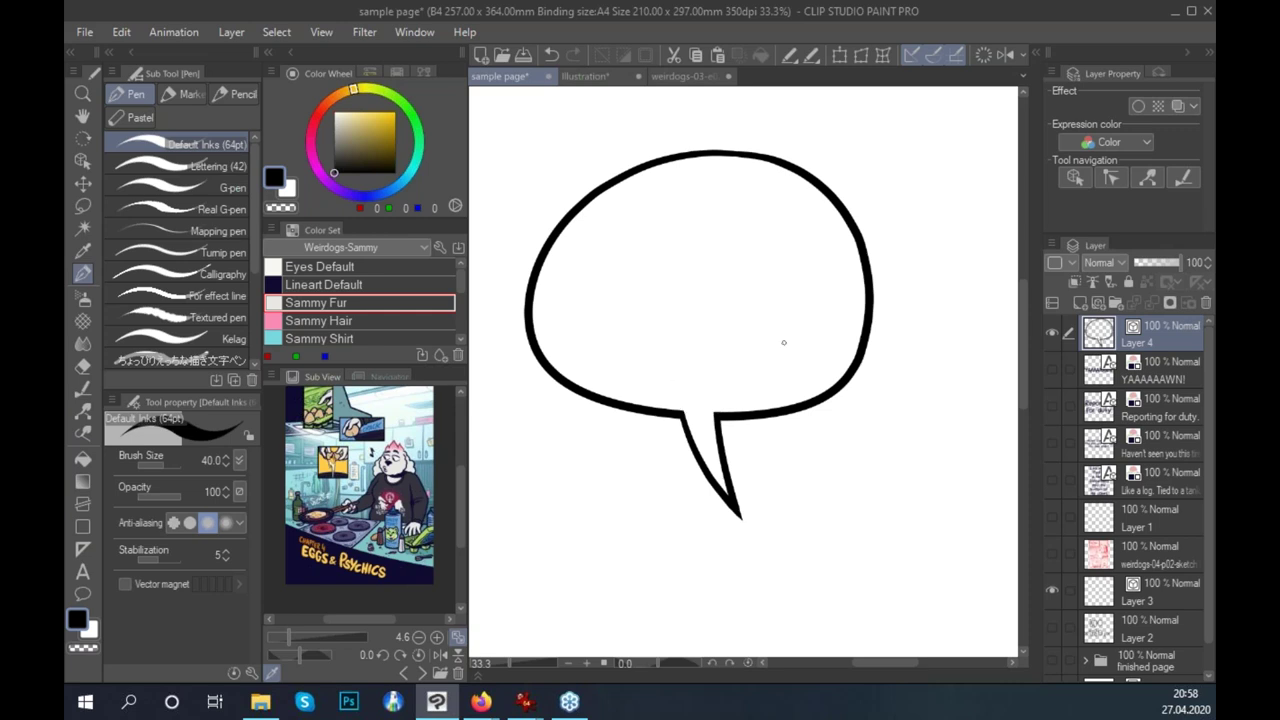
Show the "Reporting for duty." text layer and move the text inside the balloon.
scroll(817, 460, down, 1)
scroll(823, 443, down, 2)
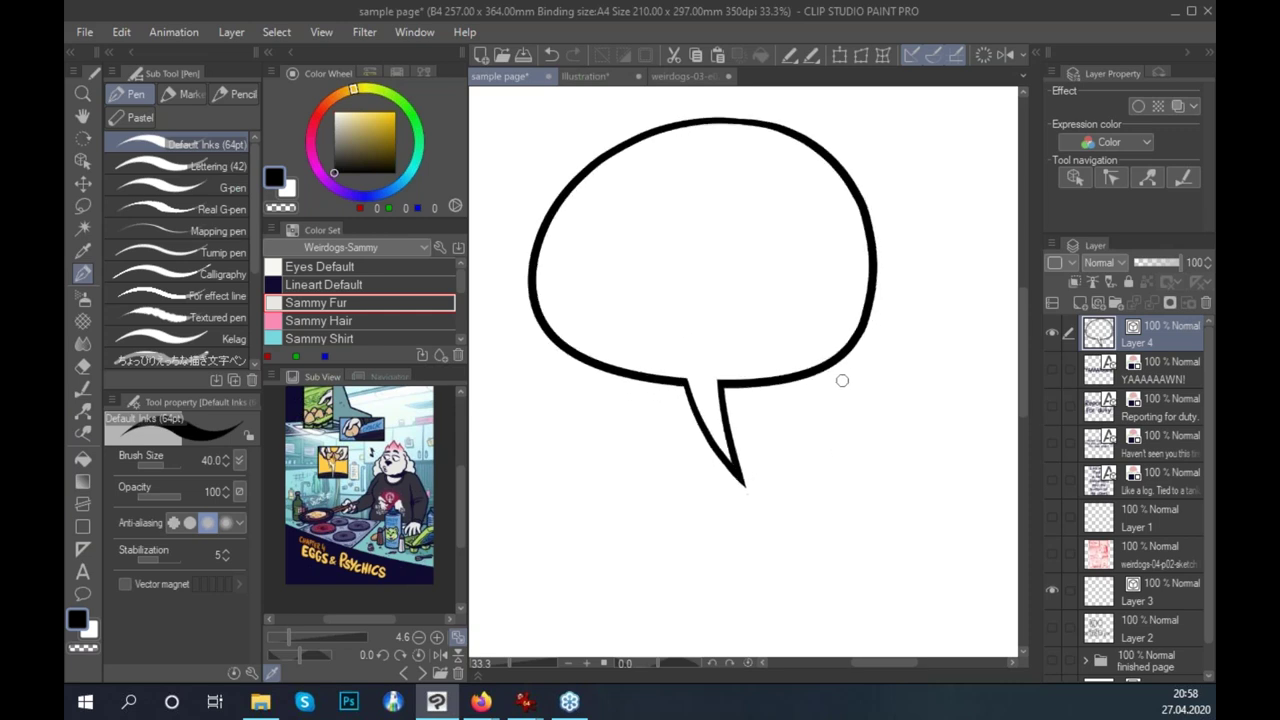
drag(826, 403, 819, 529)
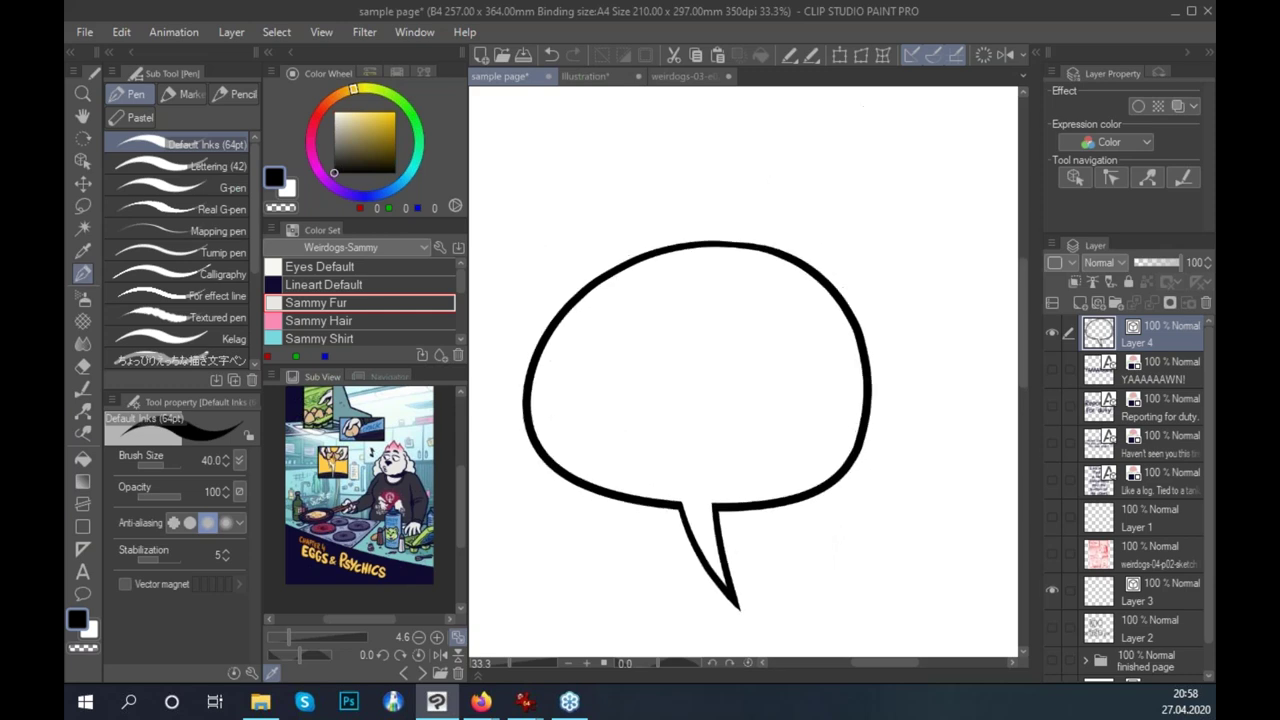
click(1052, 406)
click(1160, 407)
key(k)
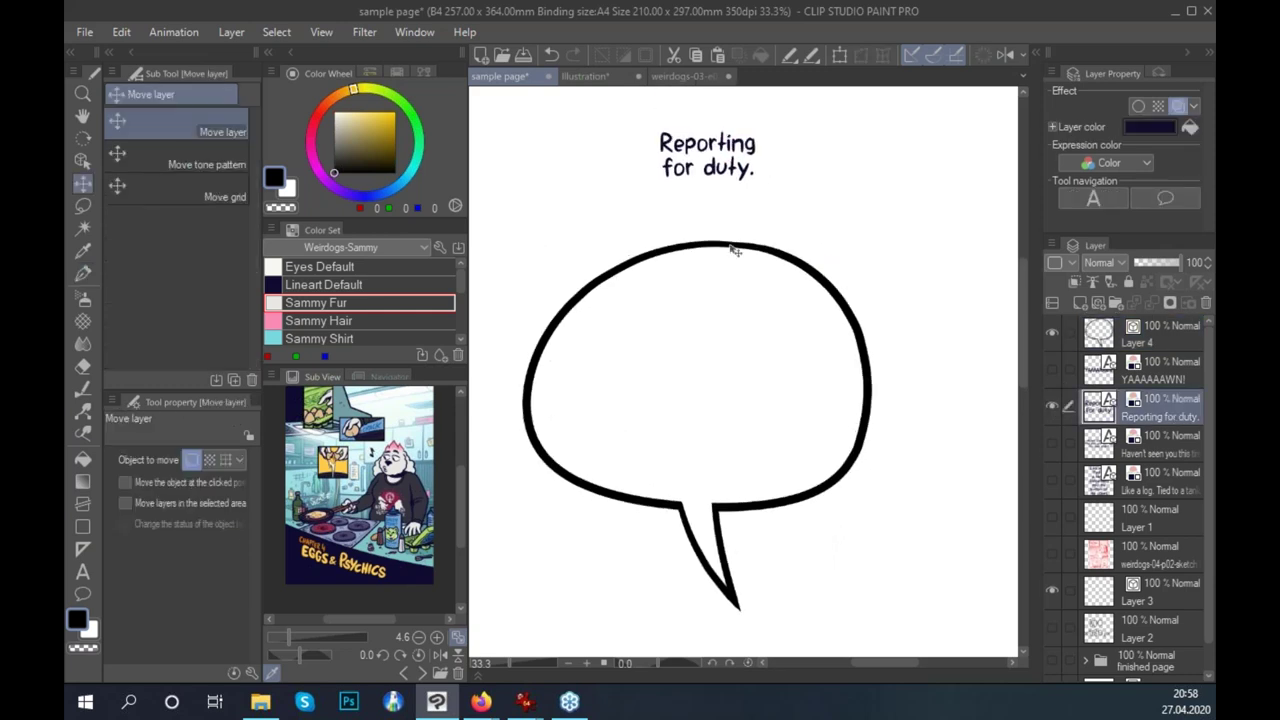
drag(789, 116, 772, 401)
Scale the balloon layer down to about 61% width and 57% height, adjusting its corners to fit around the text.
ctrl+click(940, 383)
key(ctrl+t)
drag(888, 414, 848, 408)
drag(897, 218, 831, 290)
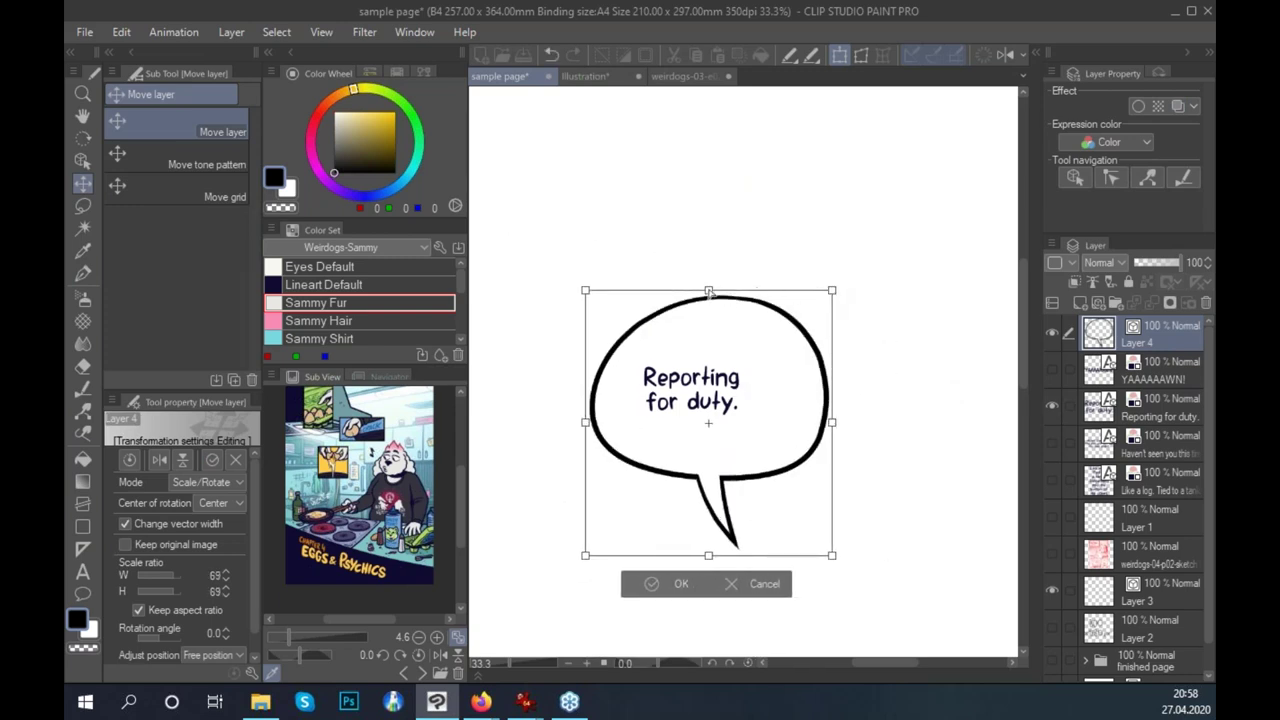
drag(708, 290, 696, 294)
drag(831, 555, 824, 531)
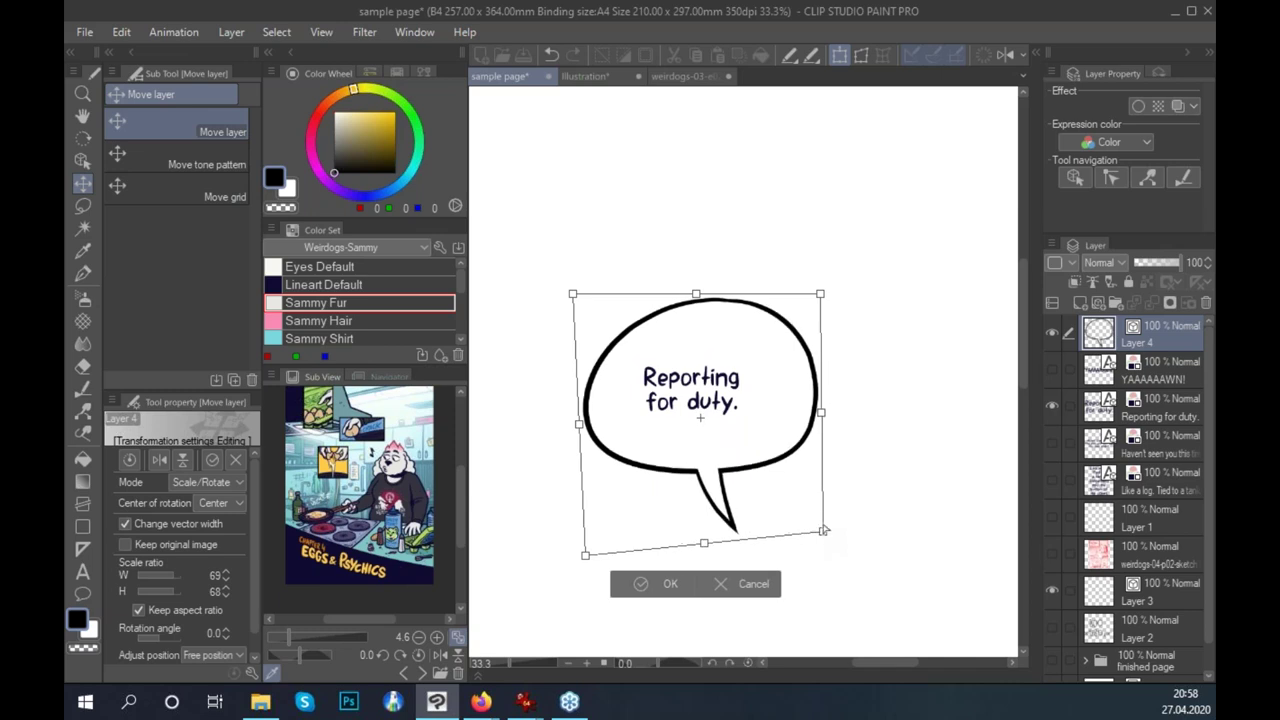
drag(820, 420, 770, 446)
drag(595, 534, 635, 489)
drag(800, 378, 797, 386)
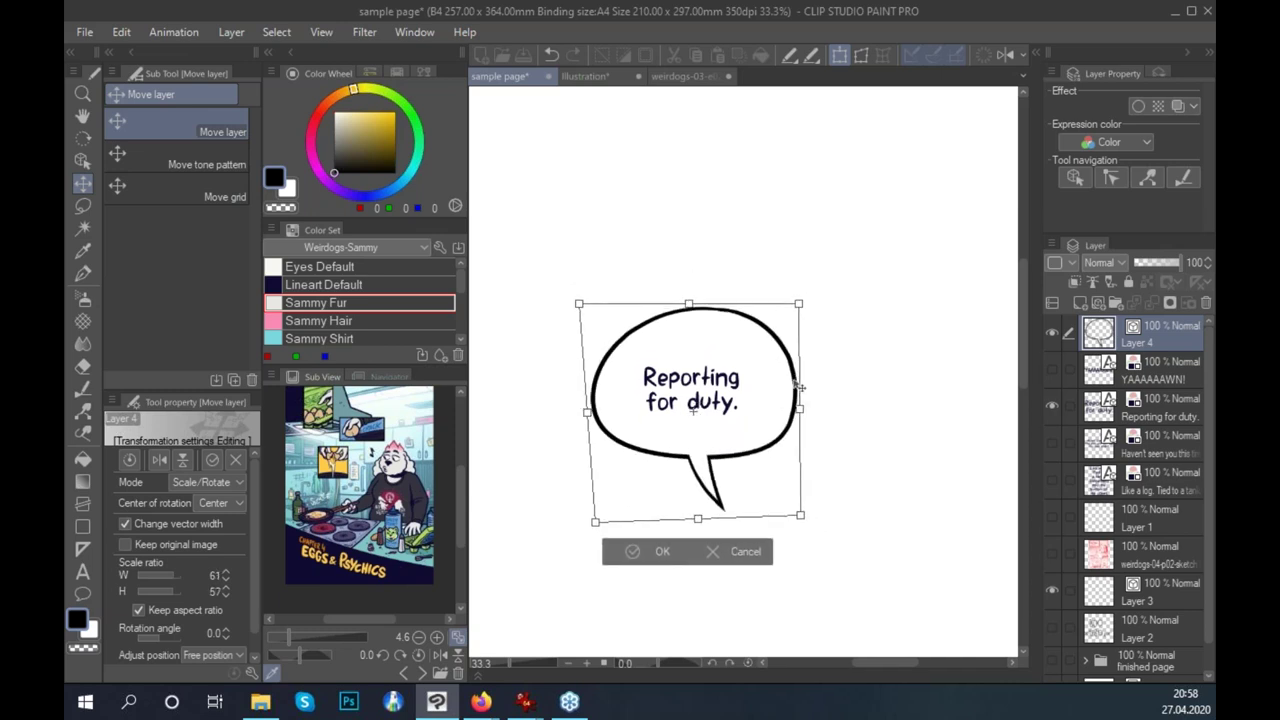
click(660, 551)
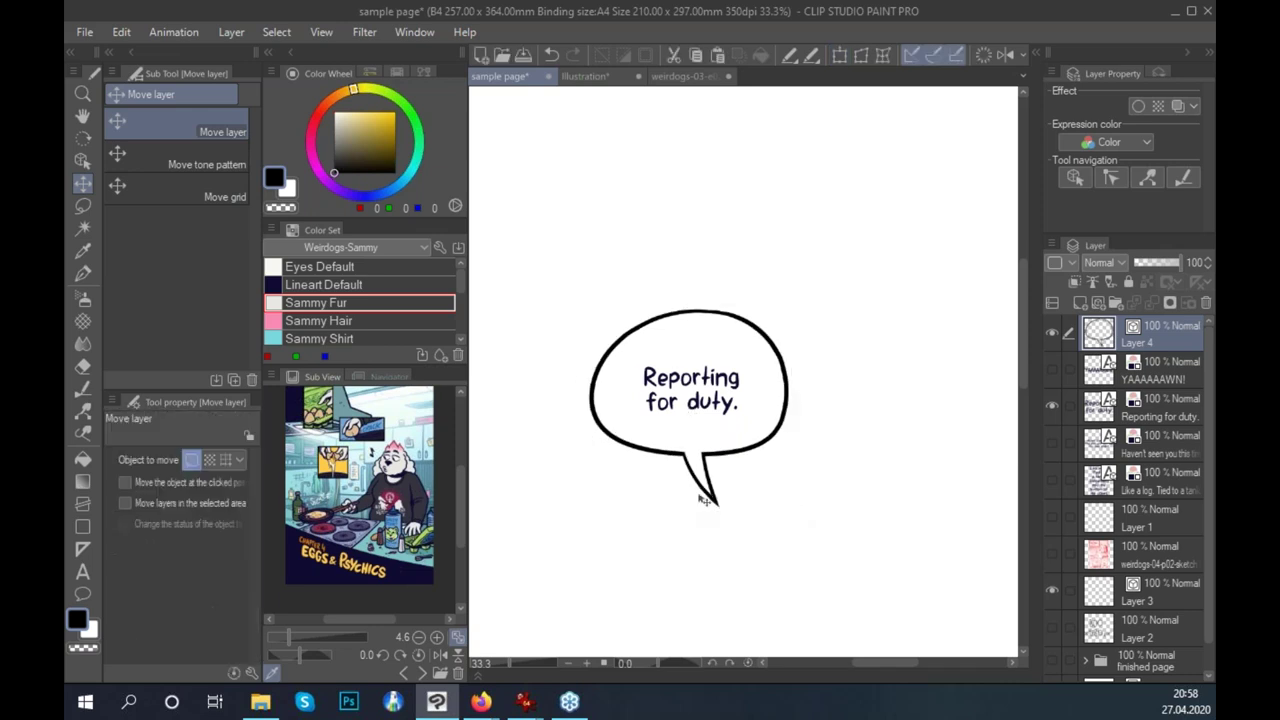
Open the material library, look over its categories and collapse it again.
click(1040, 55)
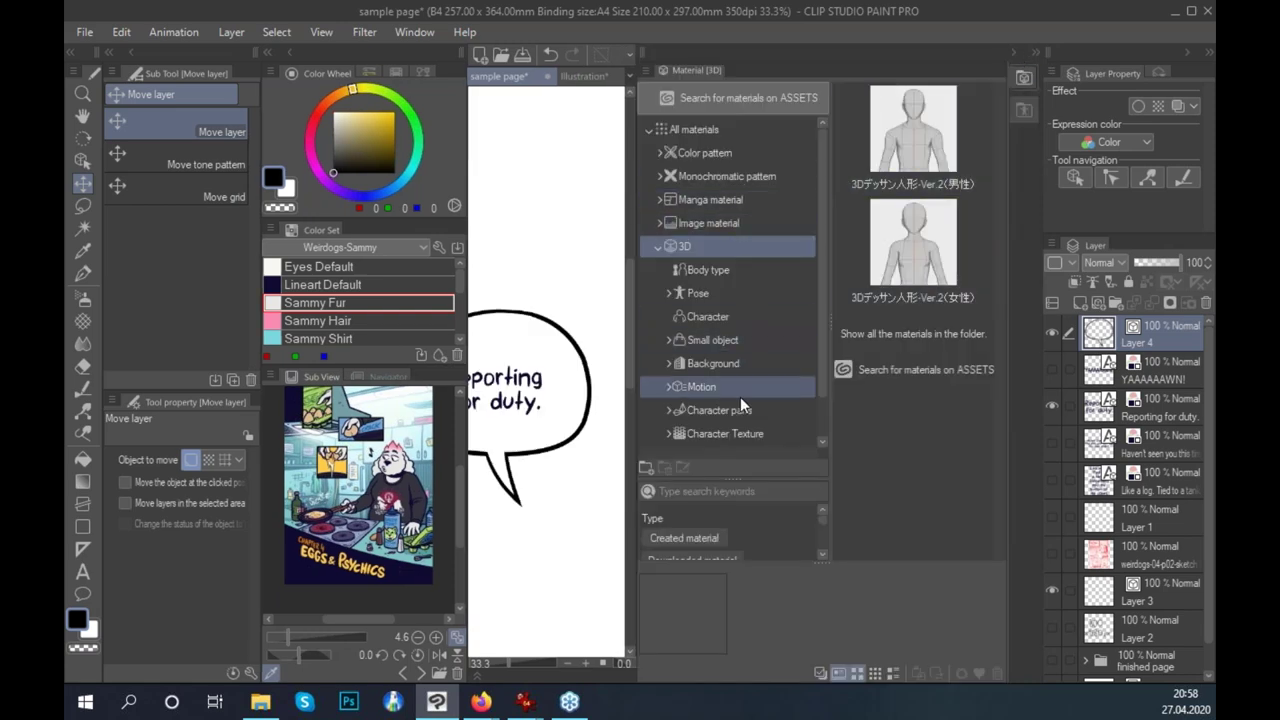
click(1036, 53)
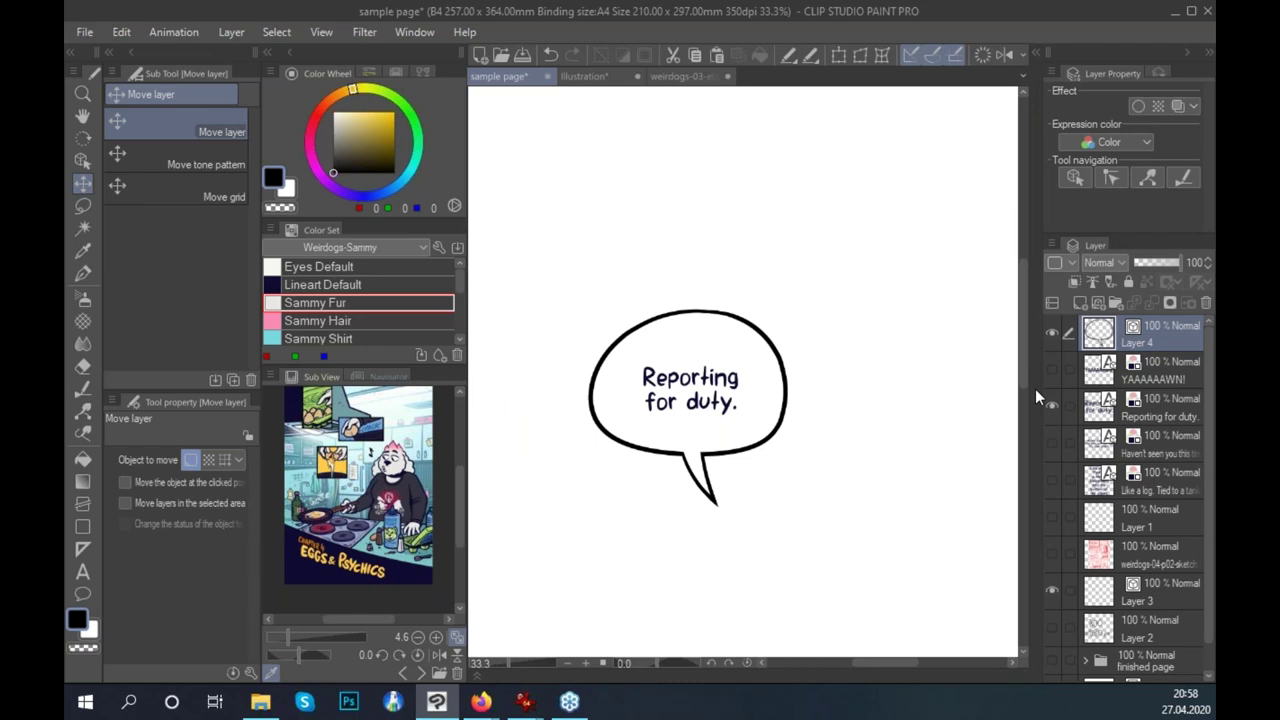
scroll(857, 477, up, 1)
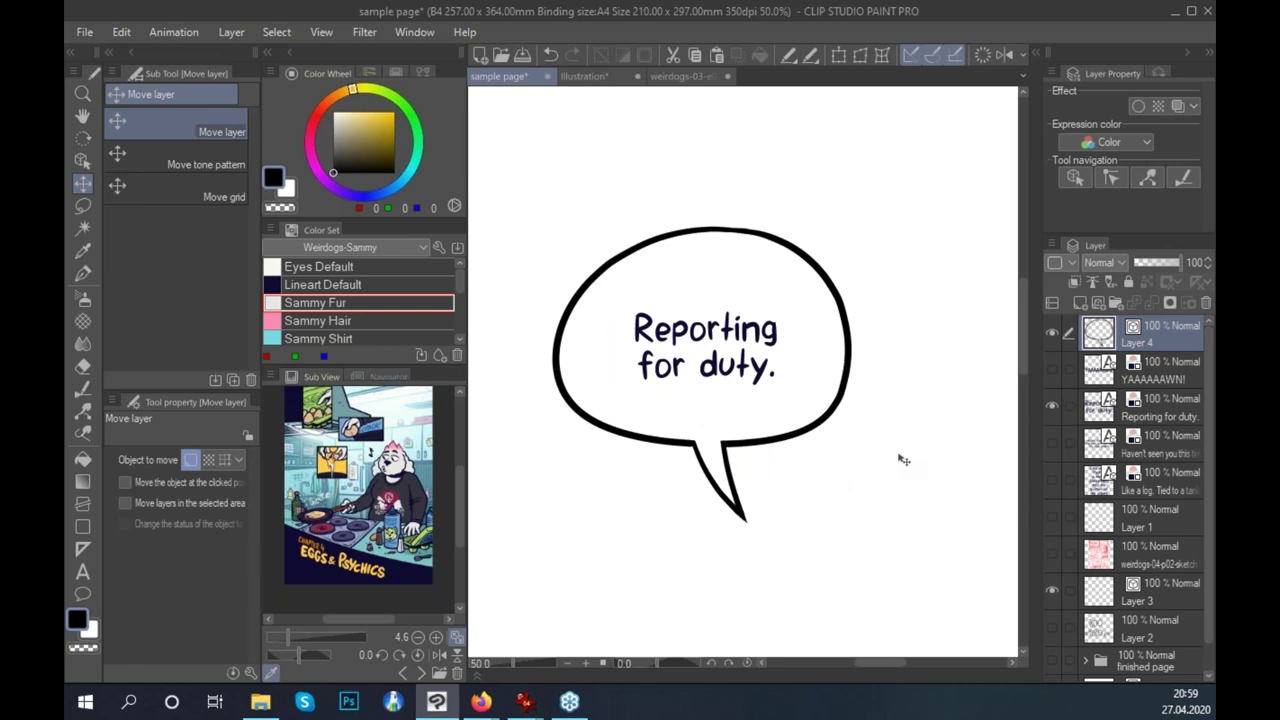
scroll(903, 460, down, 1)
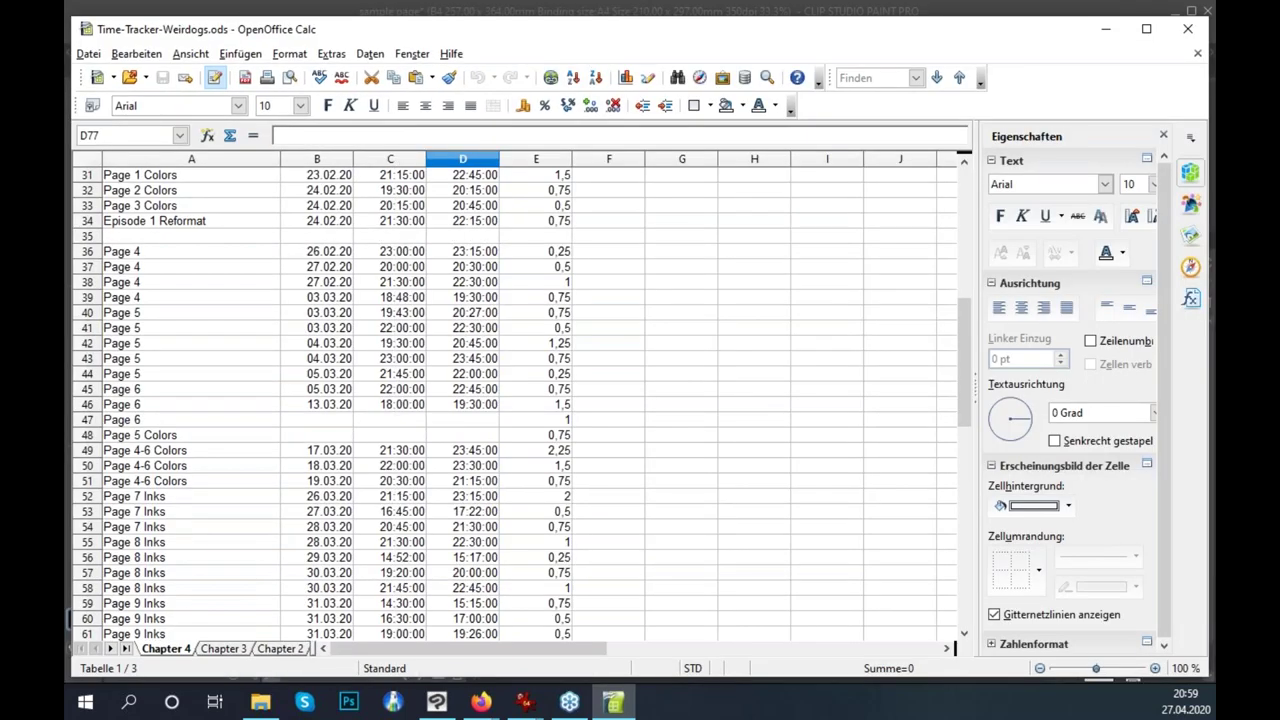
Switch to the Time-Tracker-Weirdogs.ods spreadsheet in OpenOffice Calc and examine the times and hours of the Page 7 Inks rows.
click(405, 344)
scroll(405, 344, down, 3)
scroll(380, 400, down, 3)
scroll(340, 440, up, 3)
scroll(338, 440, down, 3)
drag(240, 190, 400, 222)
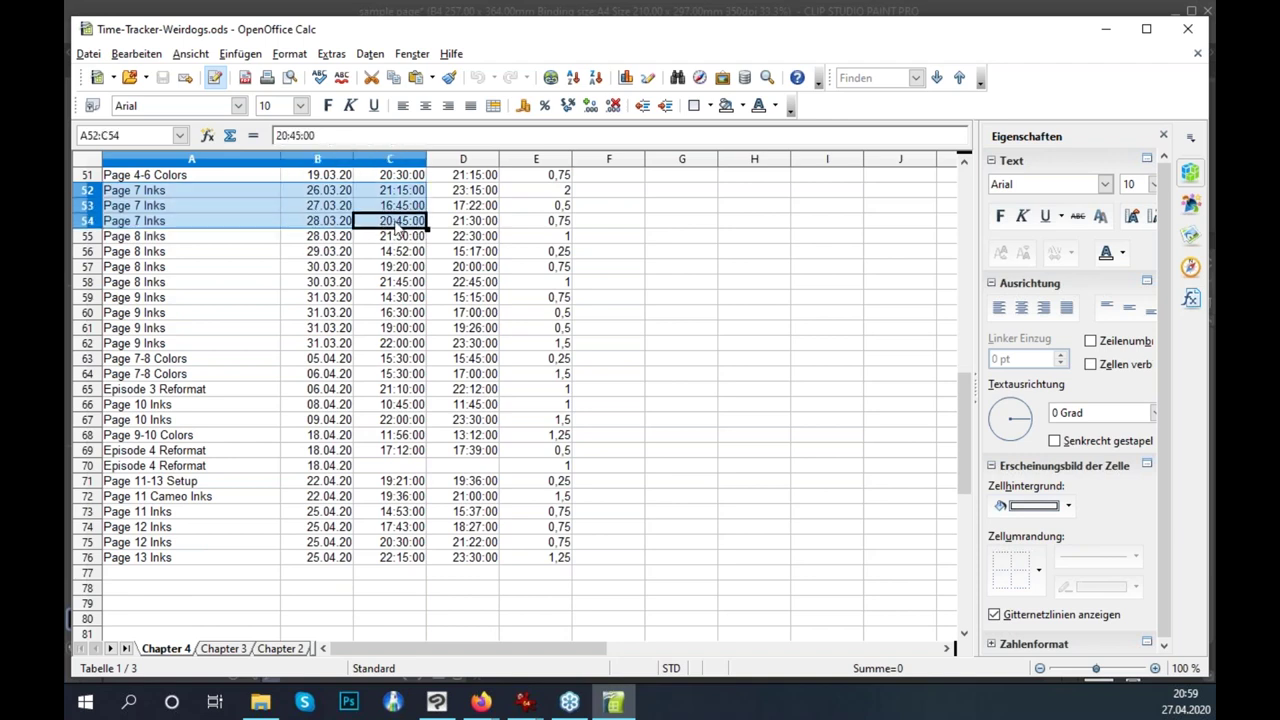
click(480, 206)
drag(556, 192, 550, 222)
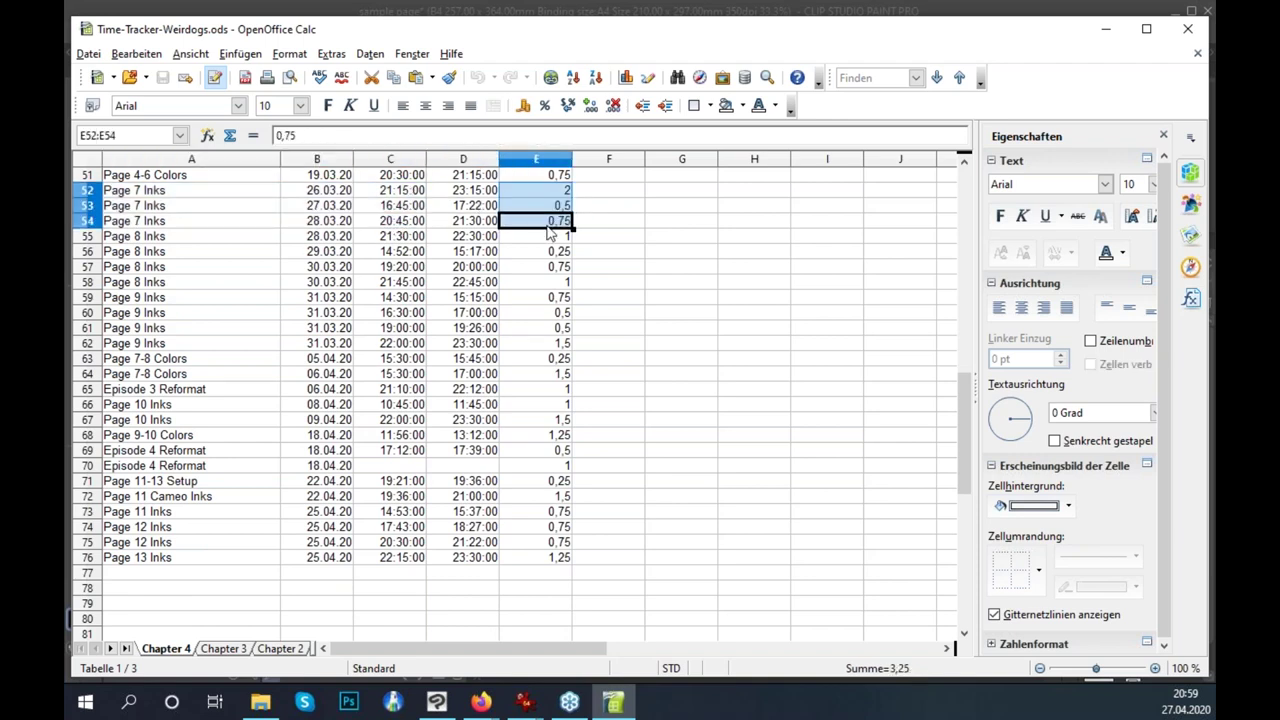
click(565, 192)
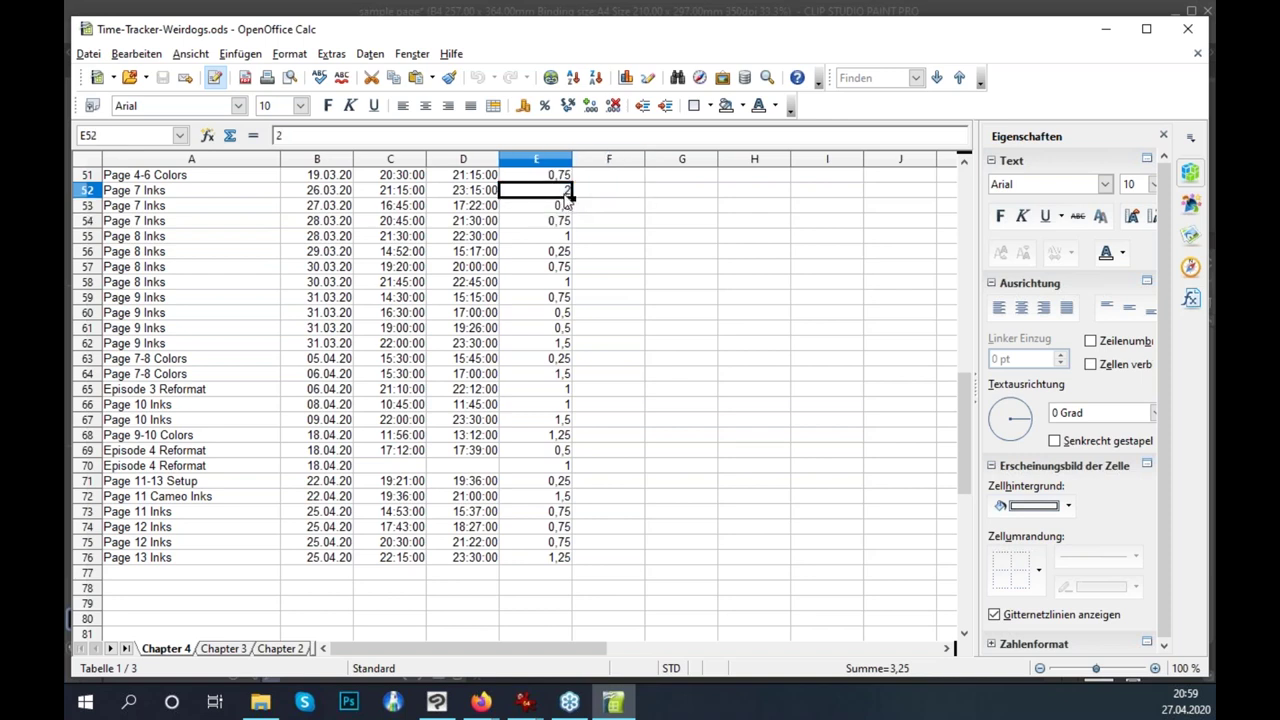
click(562, 221)
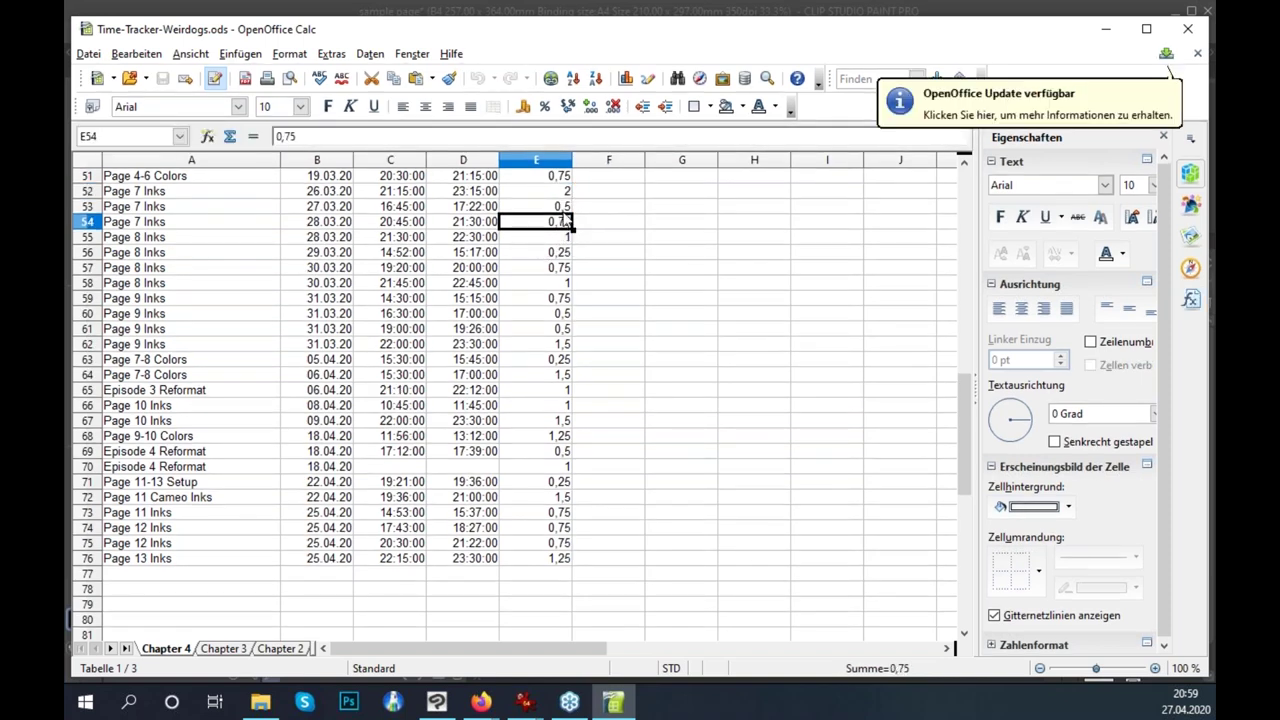
Examine the Page 7 to 9 Inks rows, the Page 7-8 Colors rows and the Episode 3 Reformat row.
drag(160, 192, 566, 344)
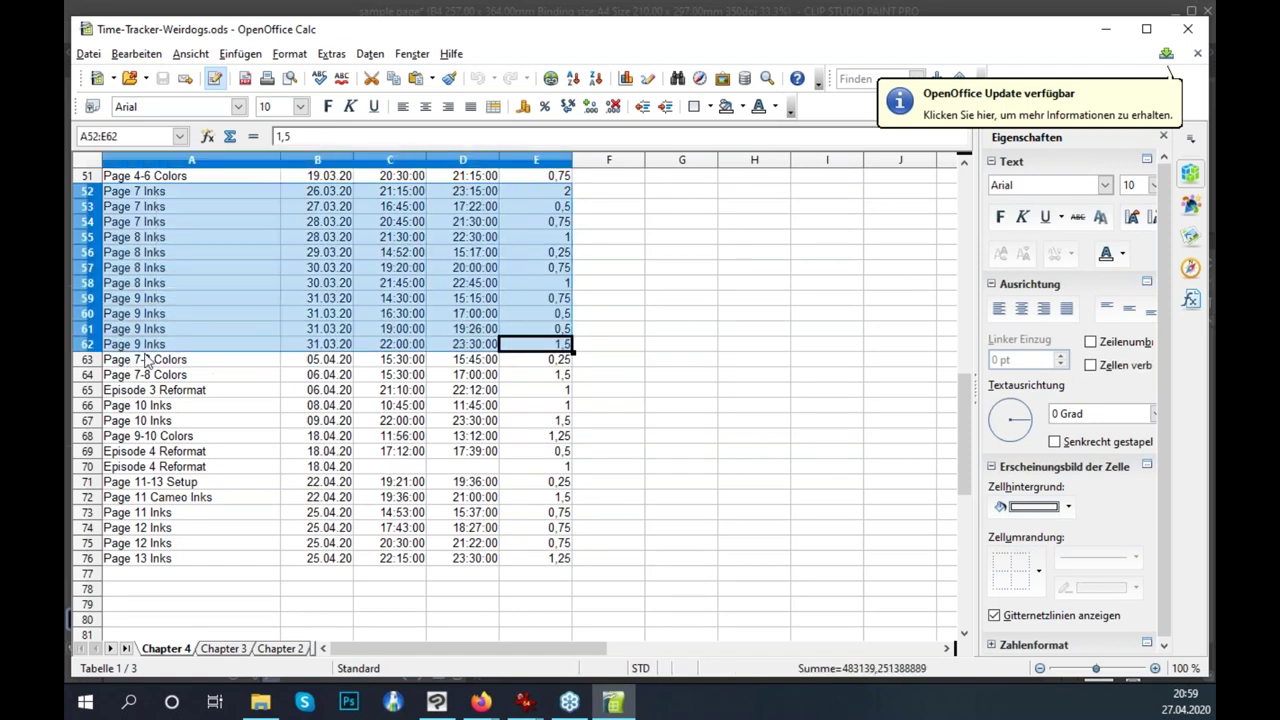
drag(147, 362, 558, 378)
drag(135, 390, 543, 398)
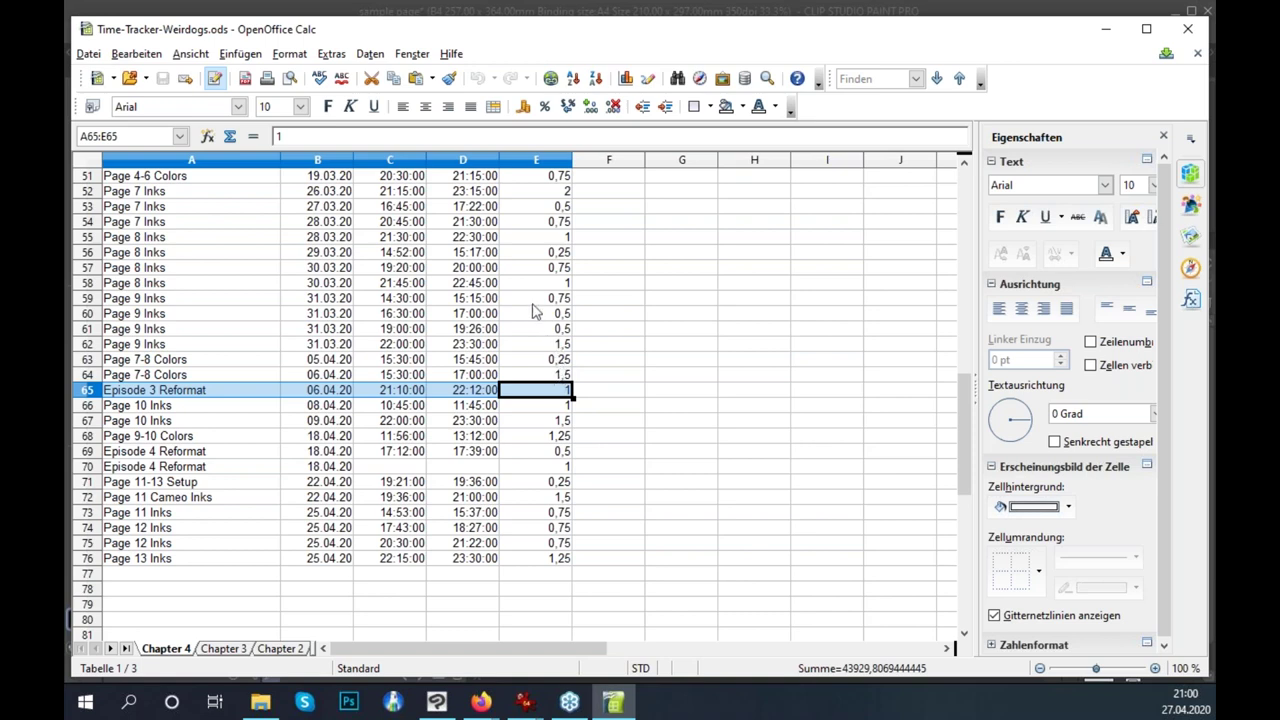
Highlight the three Page 7 Inks rows with their hours, then return the selection to an empty cell beside the Episode 3 Reformat row.
drag(135, 190, 545, 222)
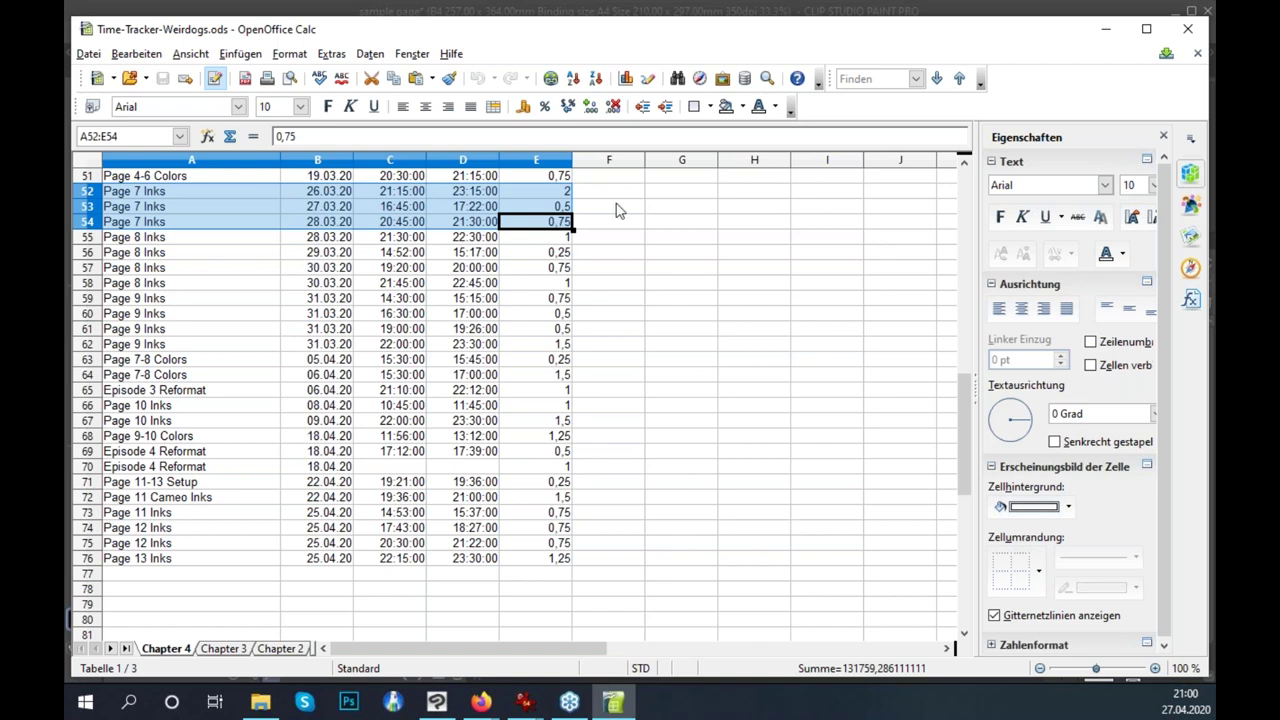
click(1112, 32)
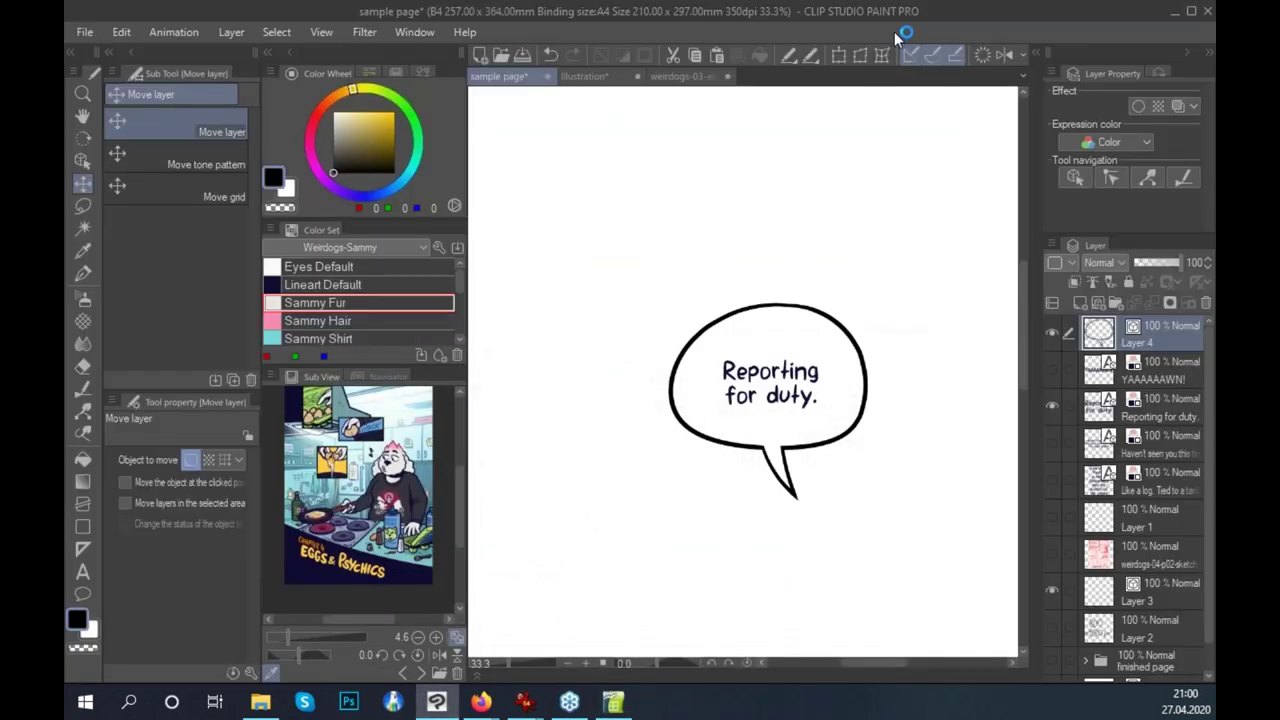
click(613, 702)
click(608, 486)
click(562, 397)
click(592, 396)
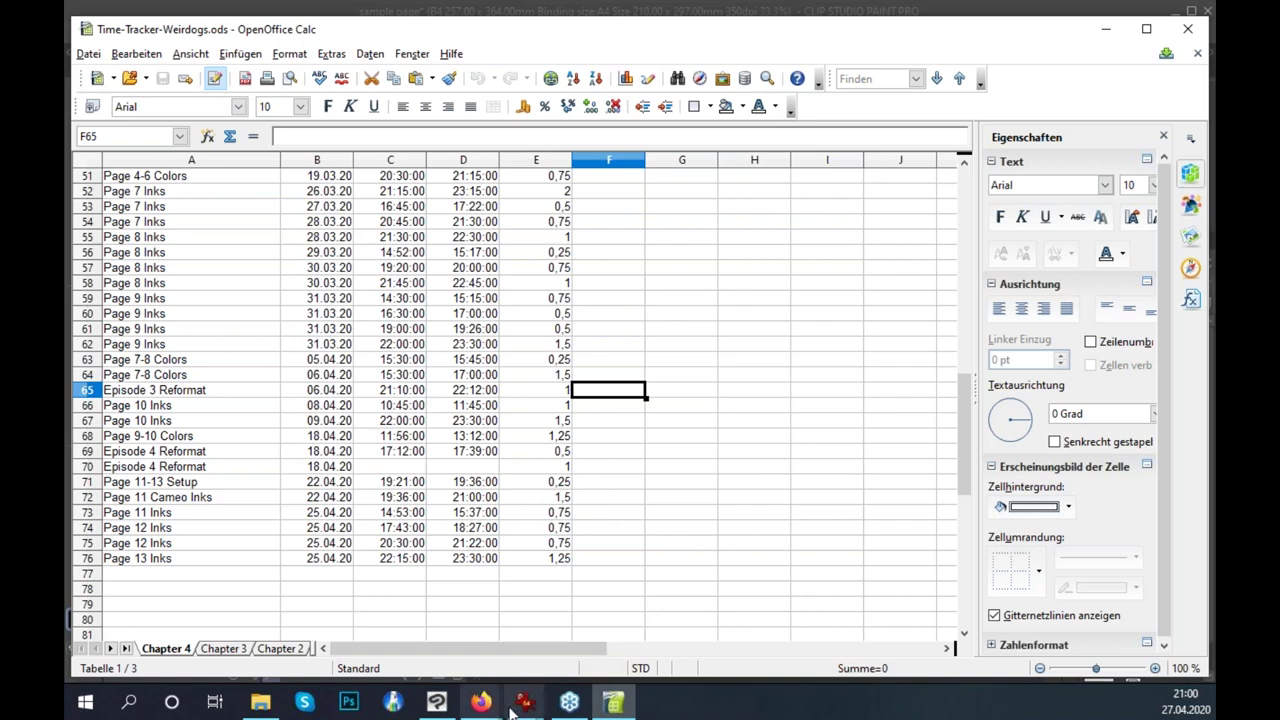
Bring up bonus-panel.jpg in IrfanView and outline the last first-page panel, the Girl's Night panel and the red-framed webtoon panel for comparison.
mouse_move(503, 710)
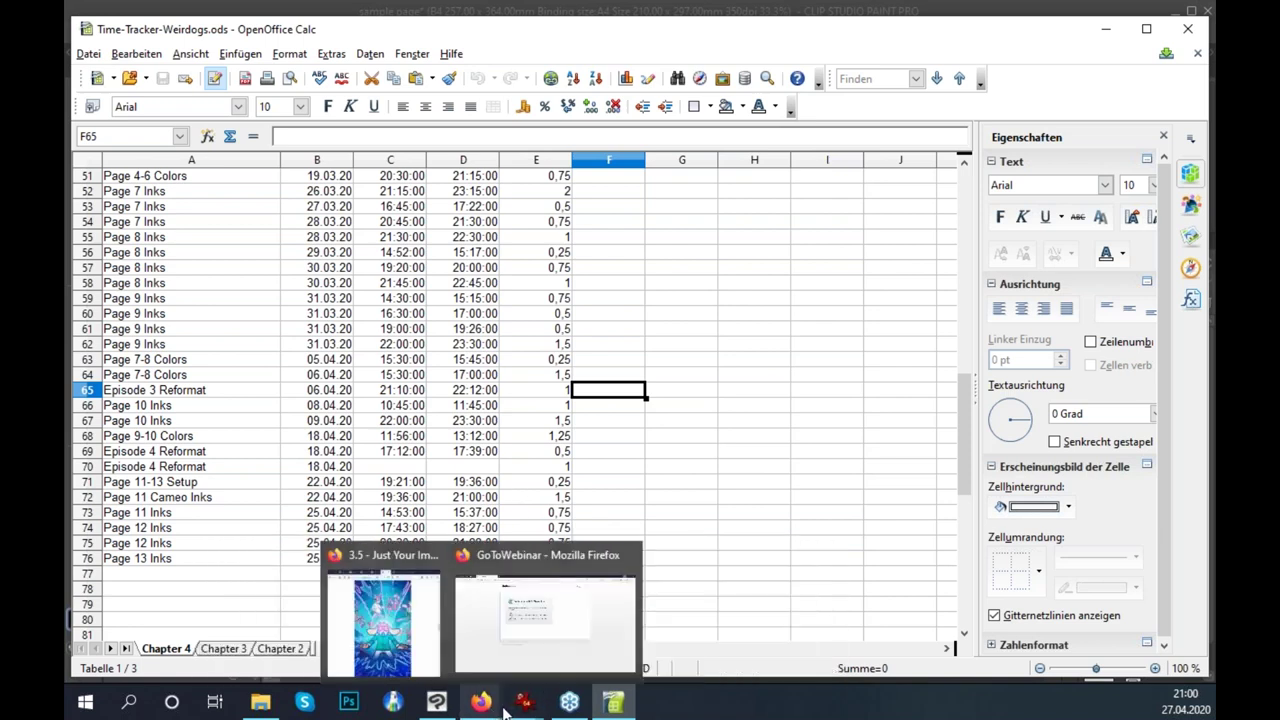
click(260, 702)
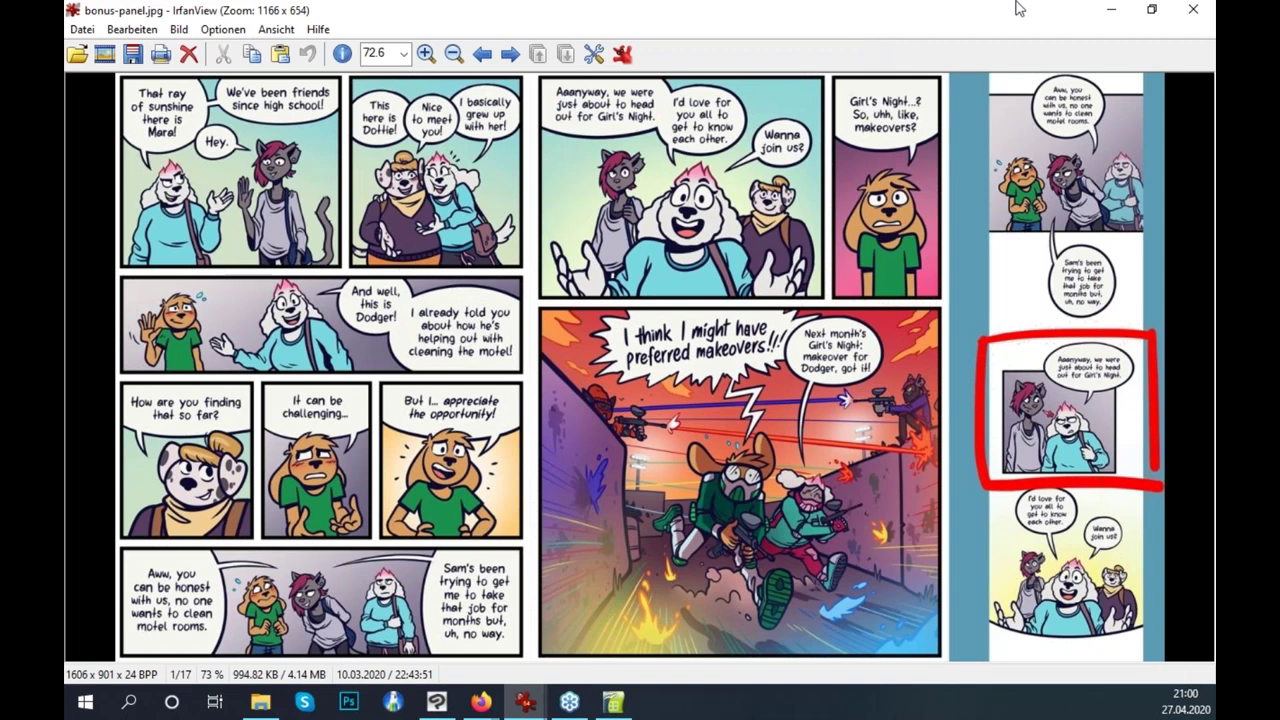
drag(527, 545, 115, 663)
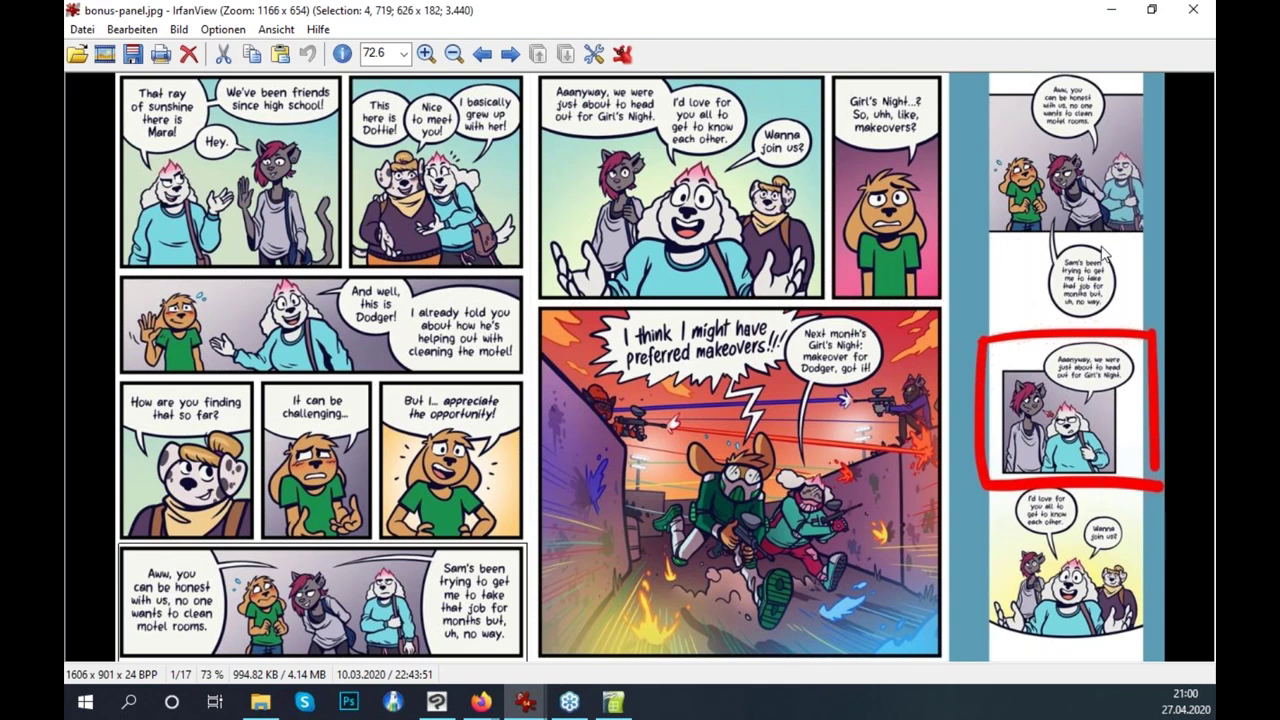
drag(828, 312, 531, 72)
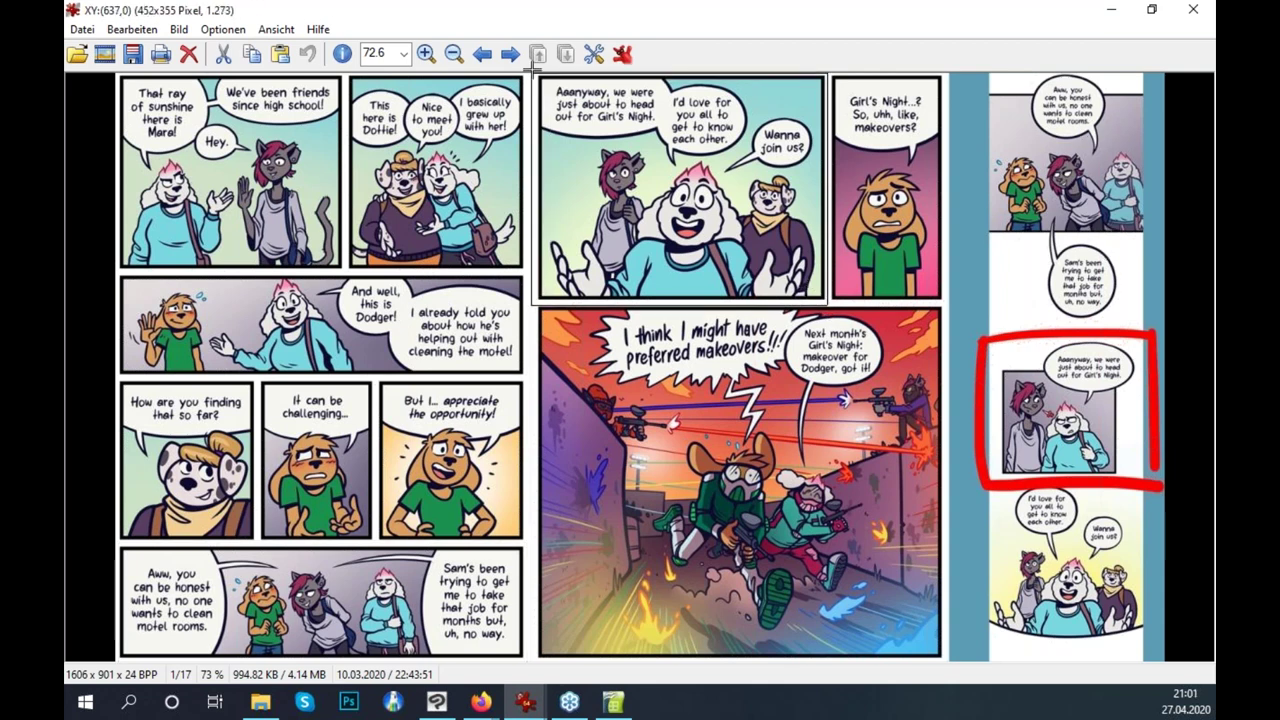
click(801, 362)
drag(990, 337, 1145, 491)
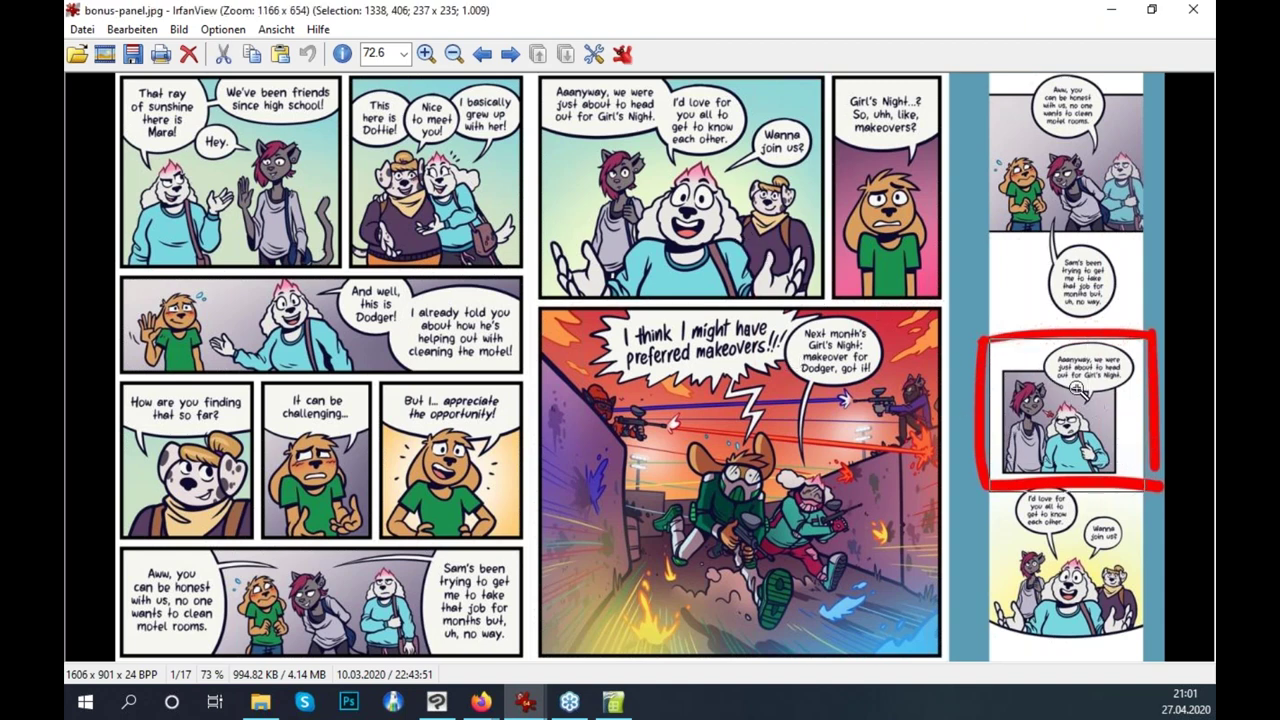
click(1092, 235)
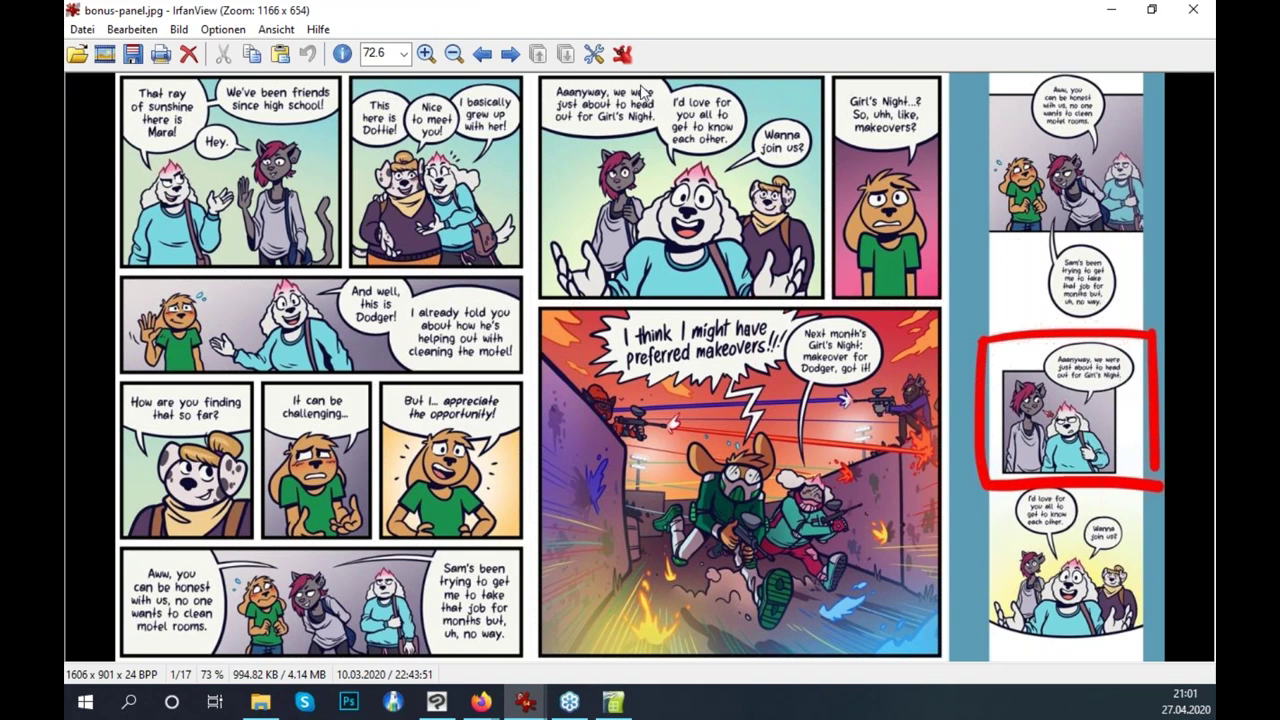
Outline the "Aaanyway" speech balloon and its matching extra webtoon panel, clear the selection and close the image.
drag(682, 152, 545, 77)
drag(1127, 355, 1002, 474)
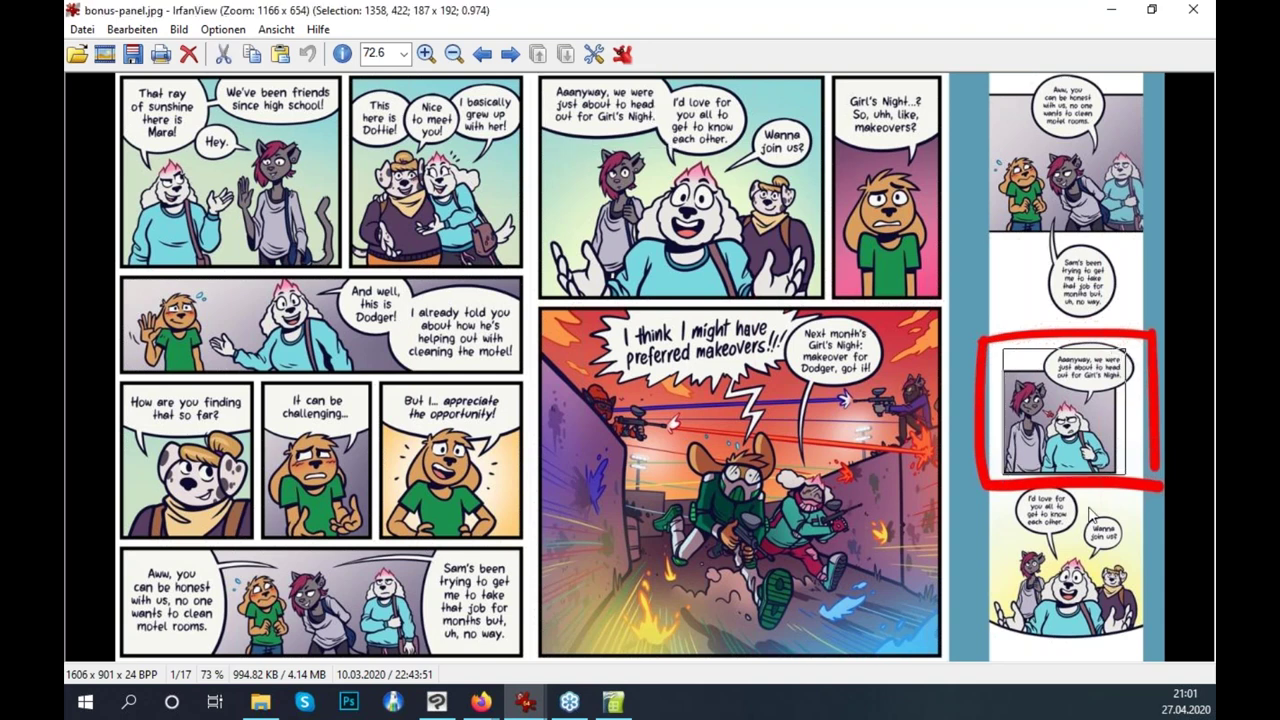
click(1090, 513)
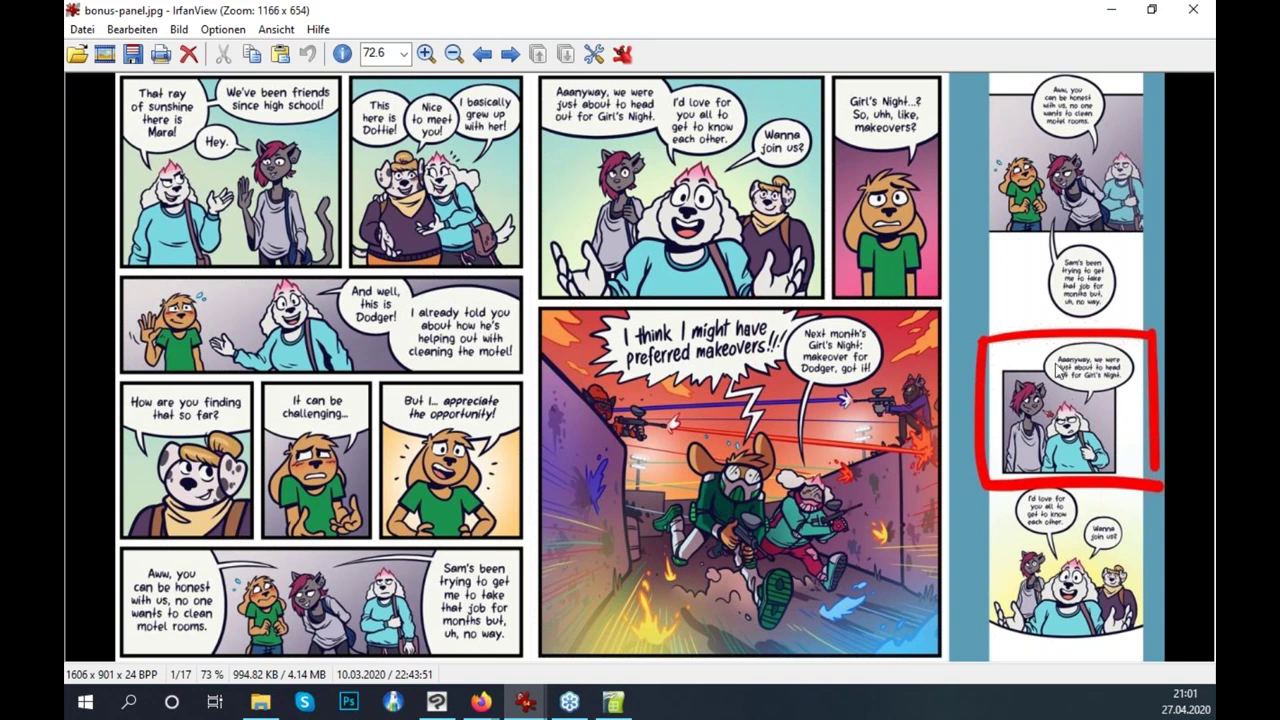
drag(1117, 483, 1003, 372)
click(462, 338)
click(1195, 11)
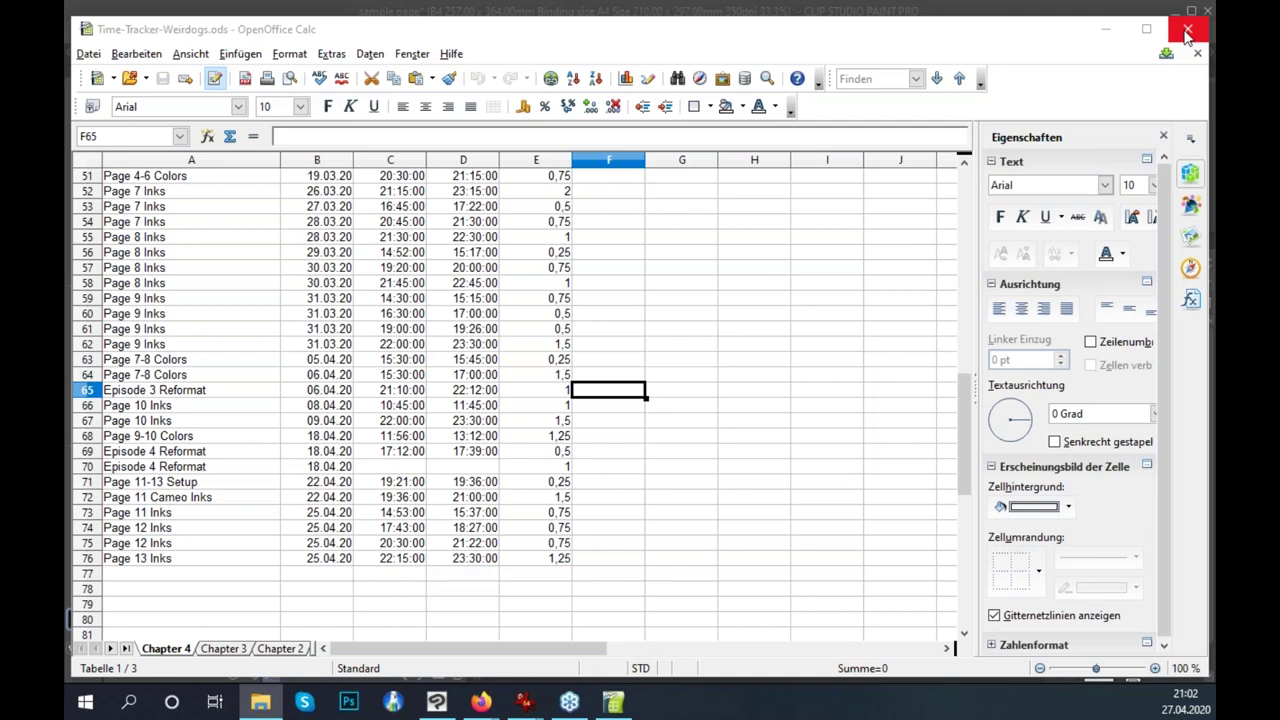
Minimize the spreadsheet, switch to Firefox to show cast poster small.jpg and widen the browser window slightly.
click(1105, 29)
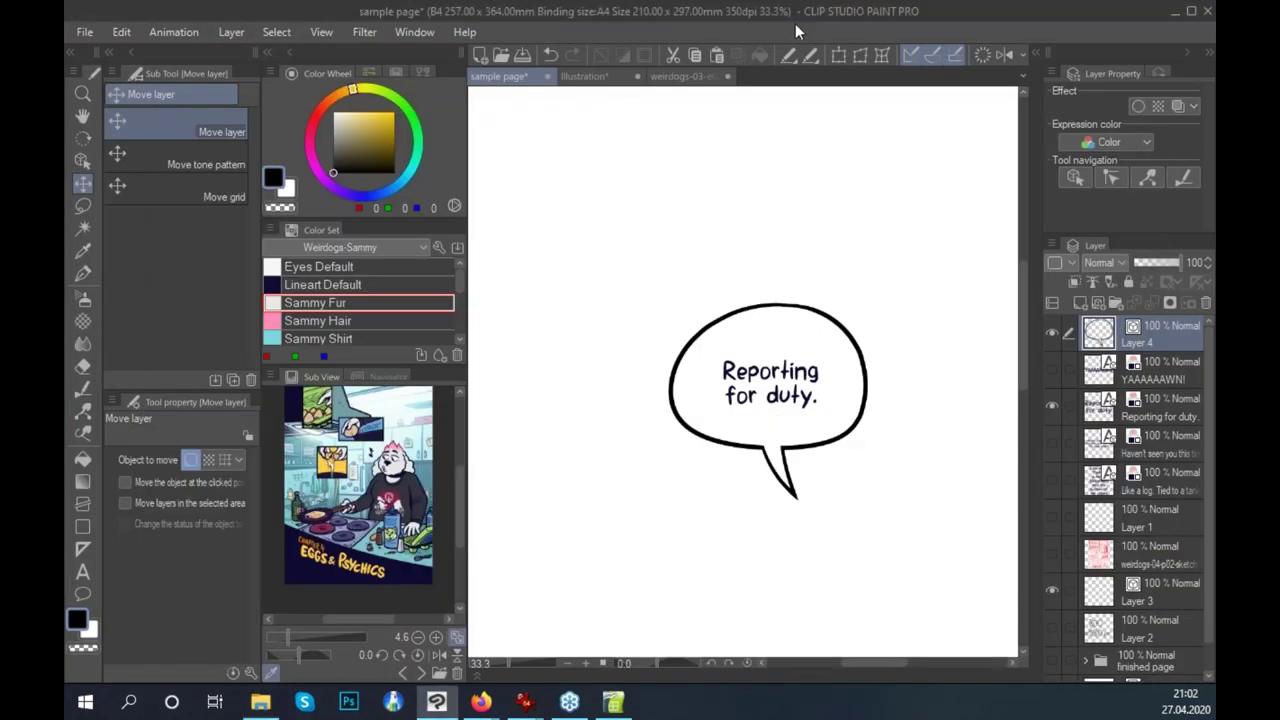
mouse_move(490, 708)
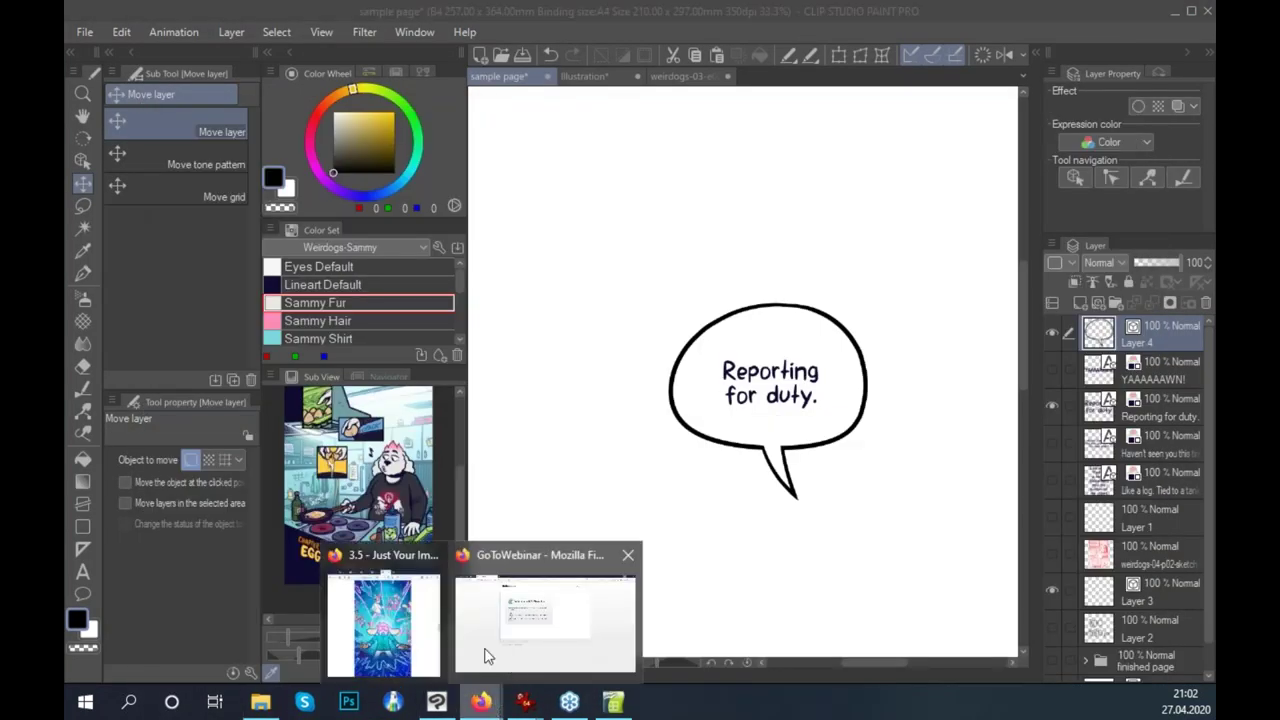
click(392, 630)
click(1041, 16)
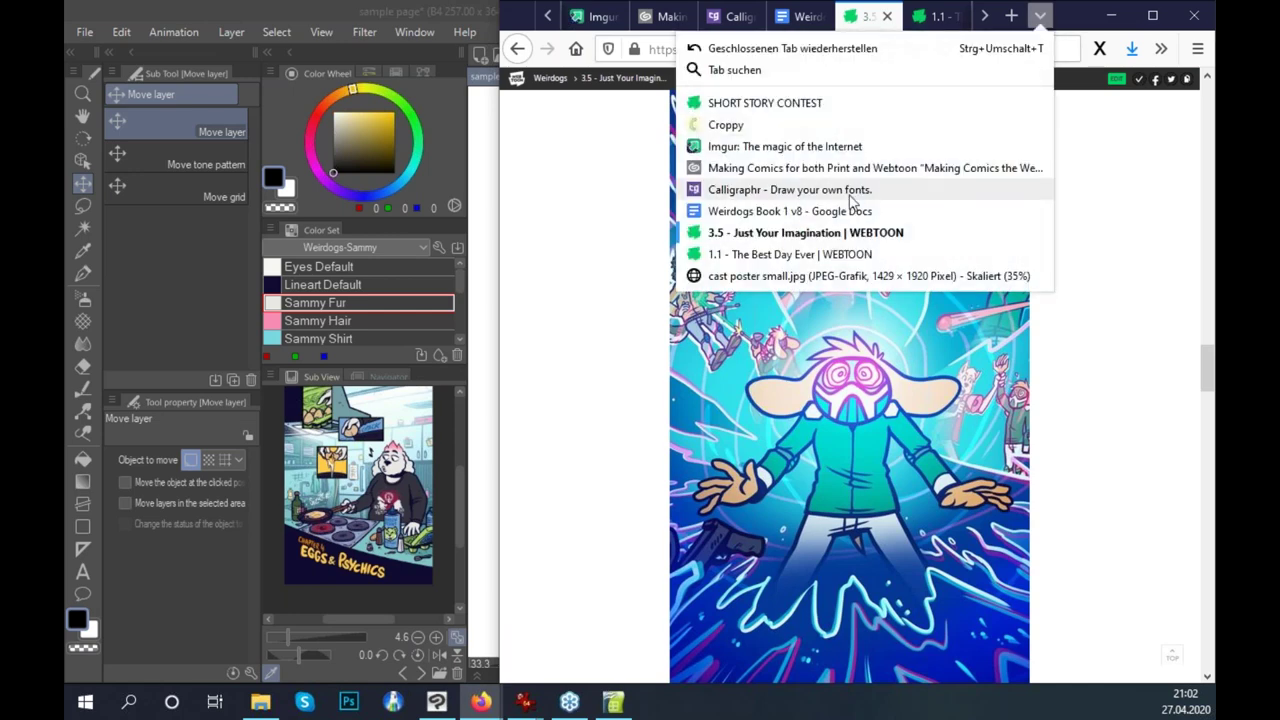
click(820, 276)
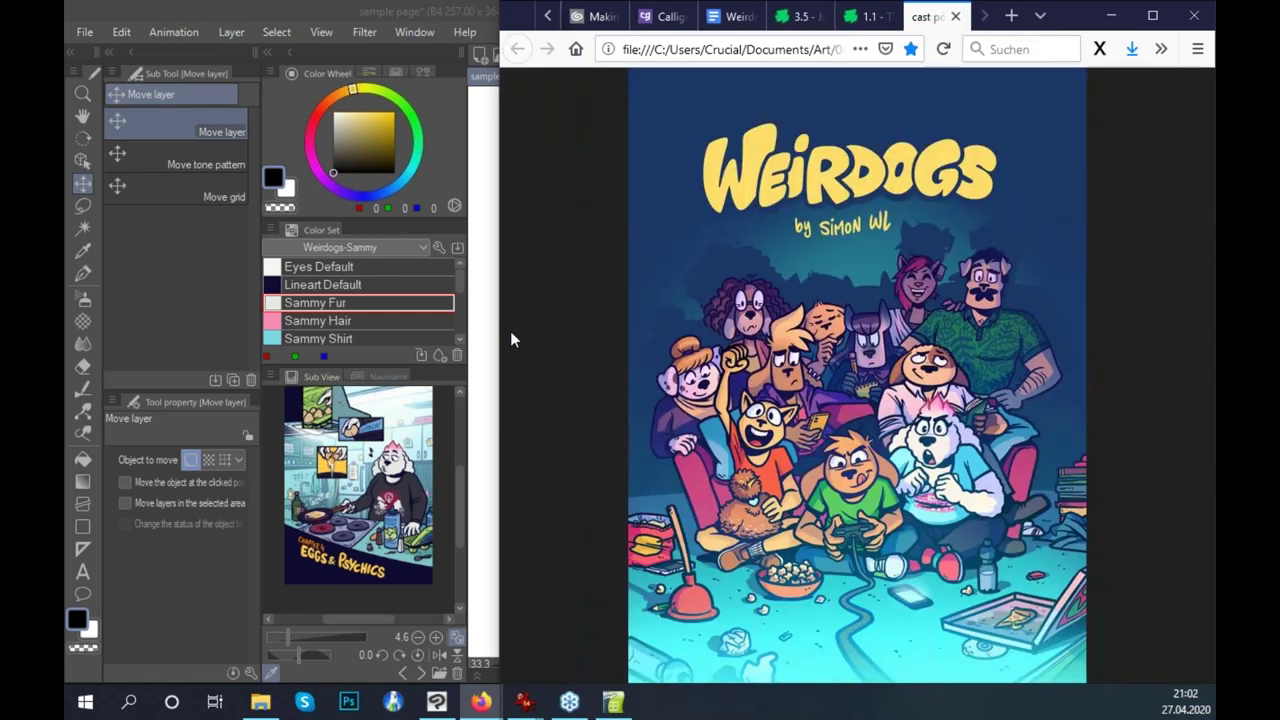
drag(494, 344, 466, 347)
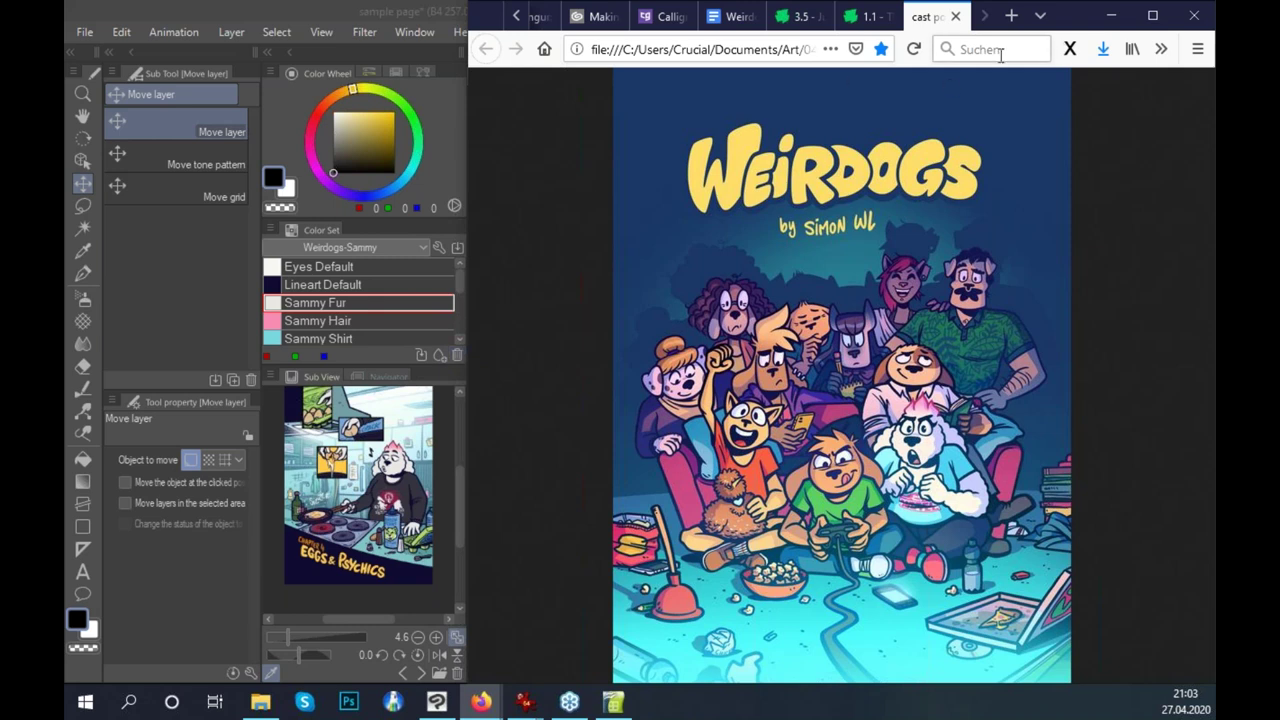
Switch to the SHORT STORY CONTEST page and examine its prize, categories, examples and important dates.
click(1040, 16)
click(849, 106)
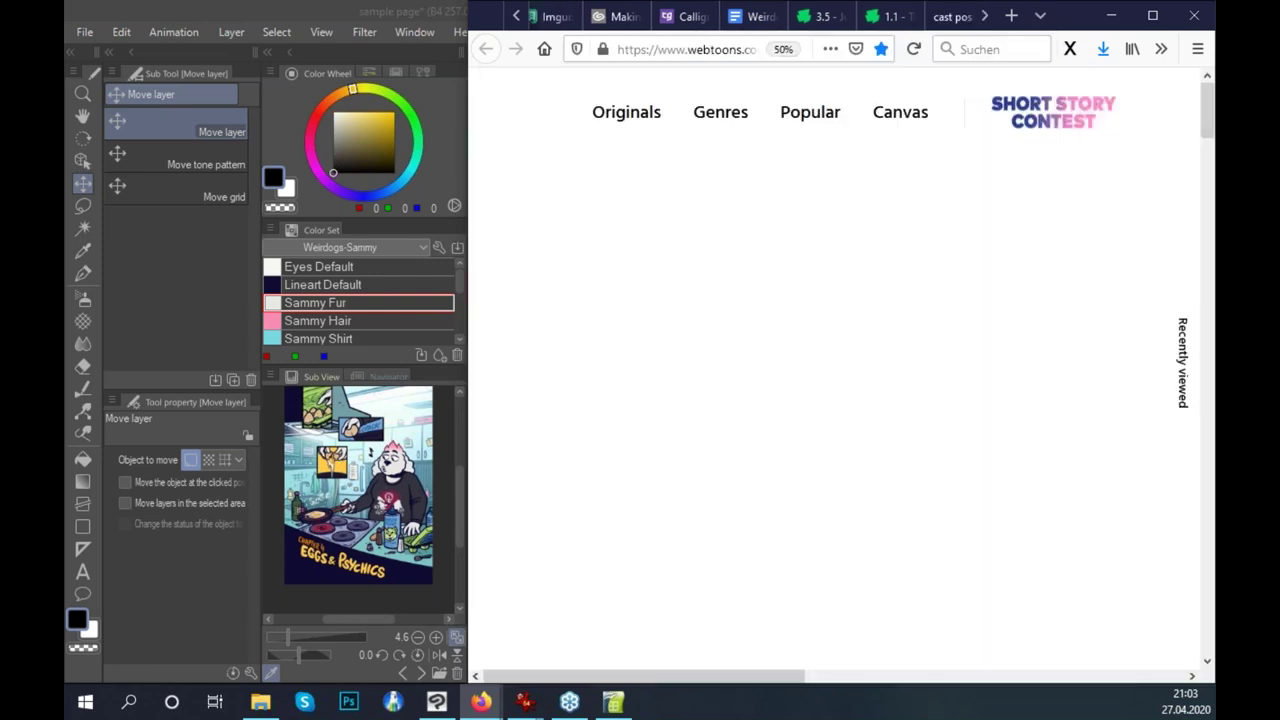
scroll(876, 266, down, 1)
scroll(890, 270, down, 1)
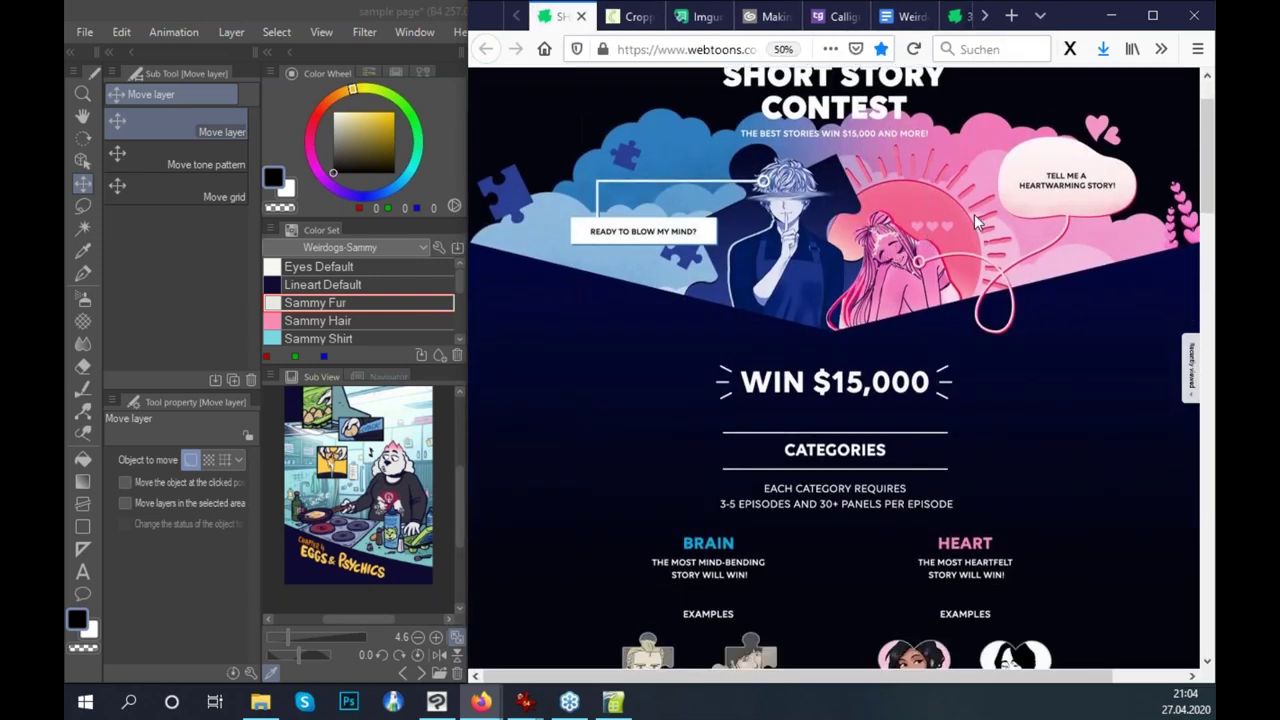
scroll(978, 222, down, 1)
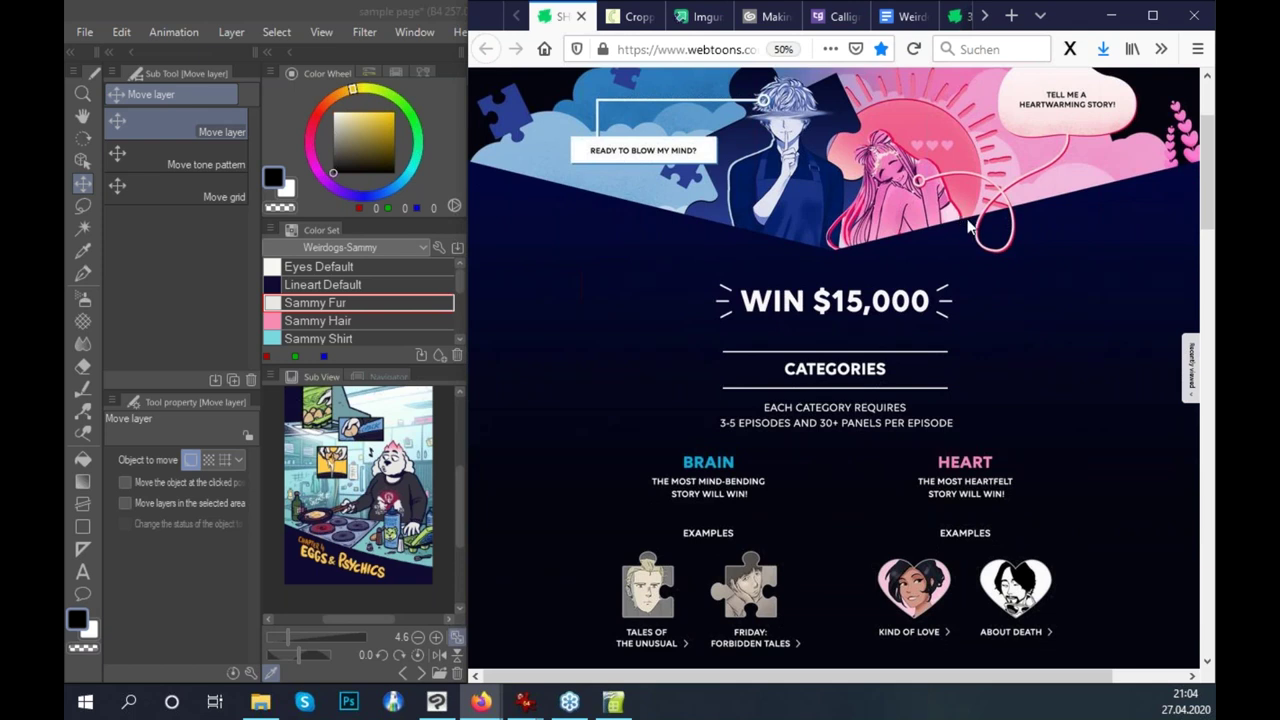
scroll(1020, 236, down, 1)
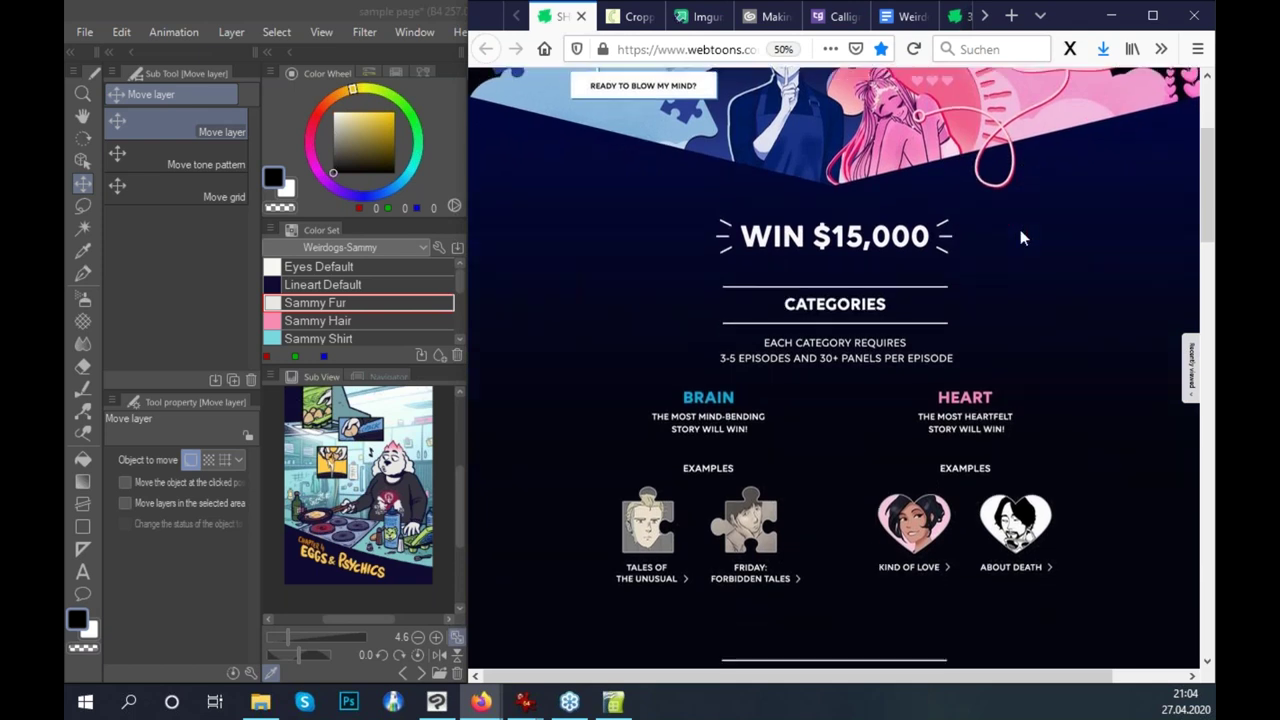
scroll(1014, 250, down, 4)
scroll(954, 285, up, 2)
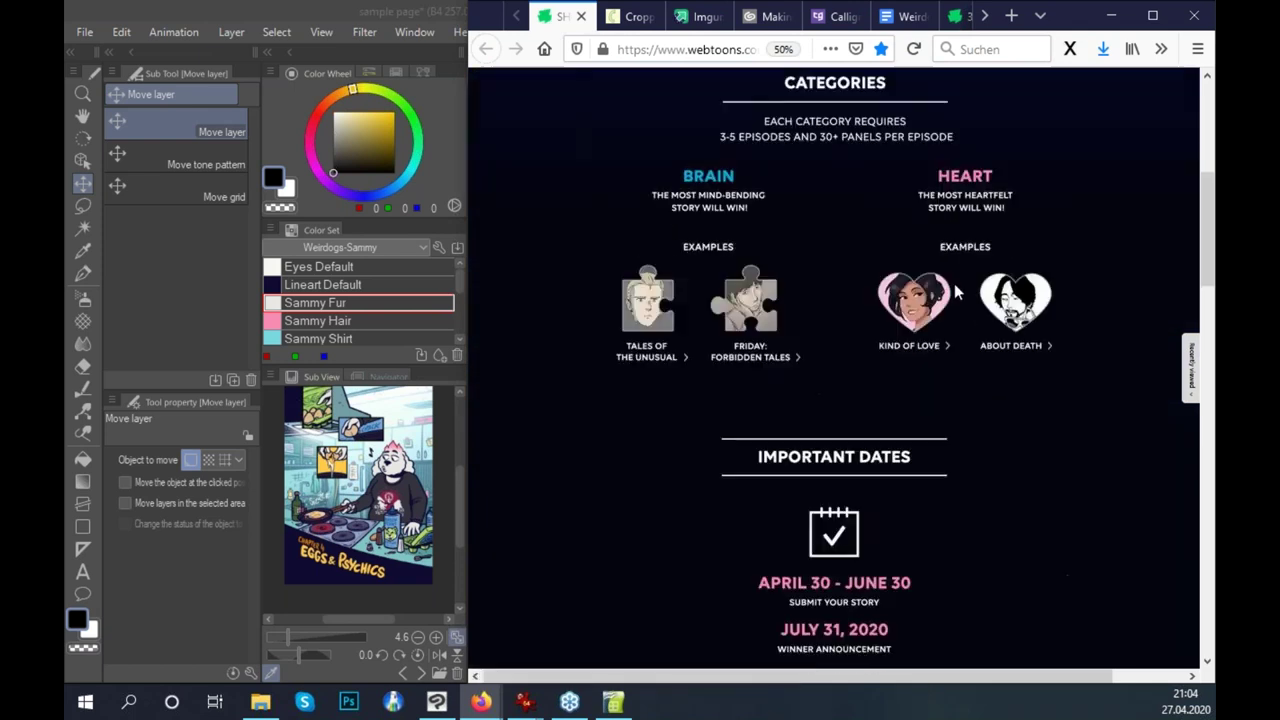
Go back over the contest's prize and the Brain and Heart categories, including the required episodes and panels per episode.
scroll(934, 250, up, 2)
scroll(932, 268, up, 1)
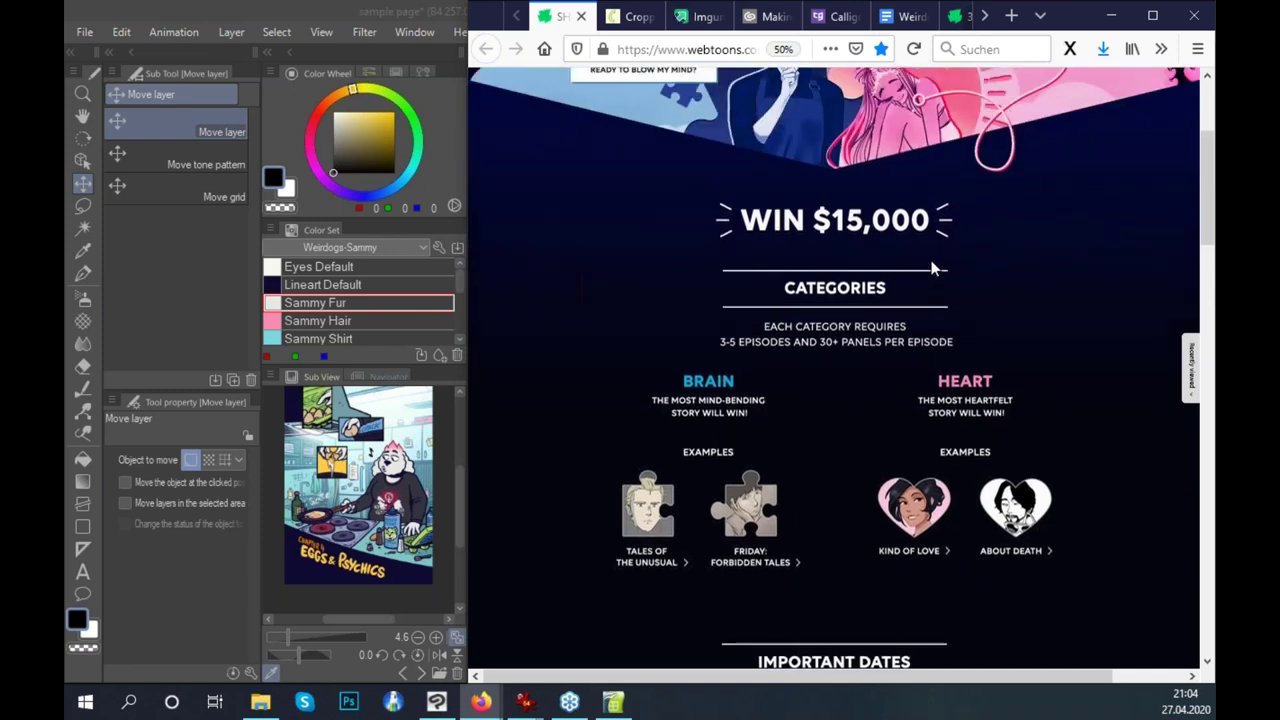
scroll(926, 287, up, 1)
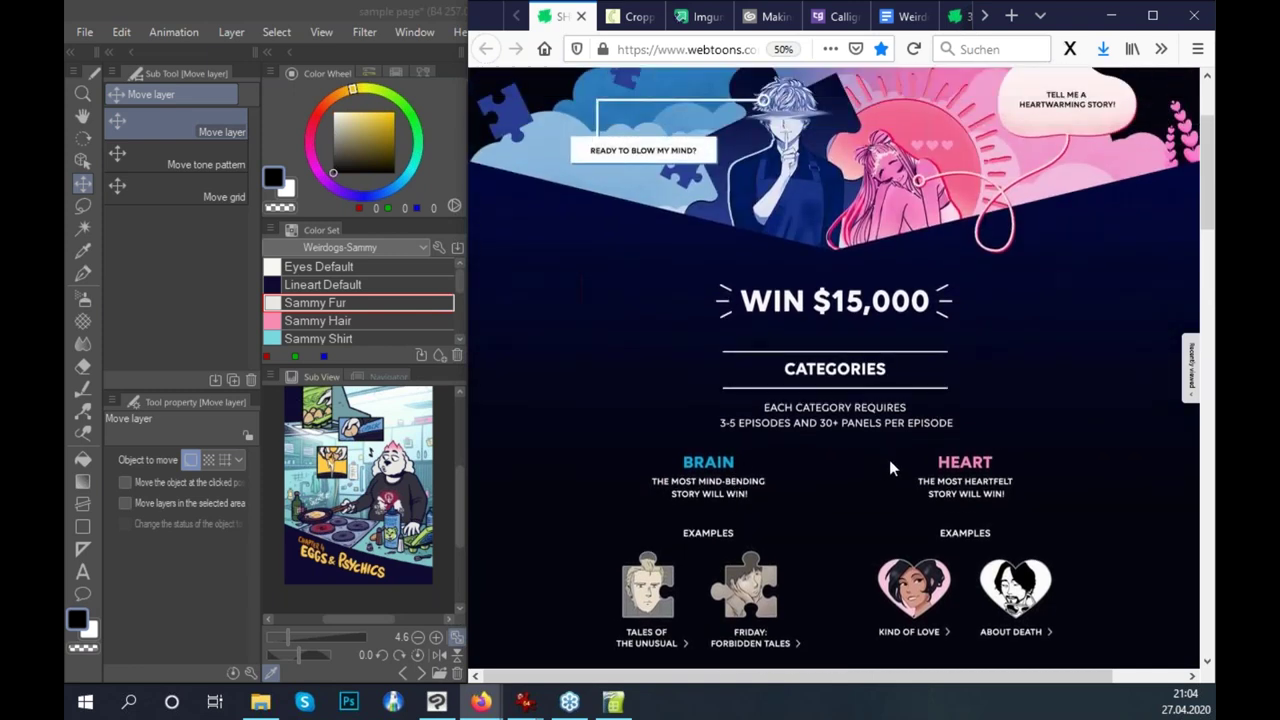
scroll(920, 460, up, 1)
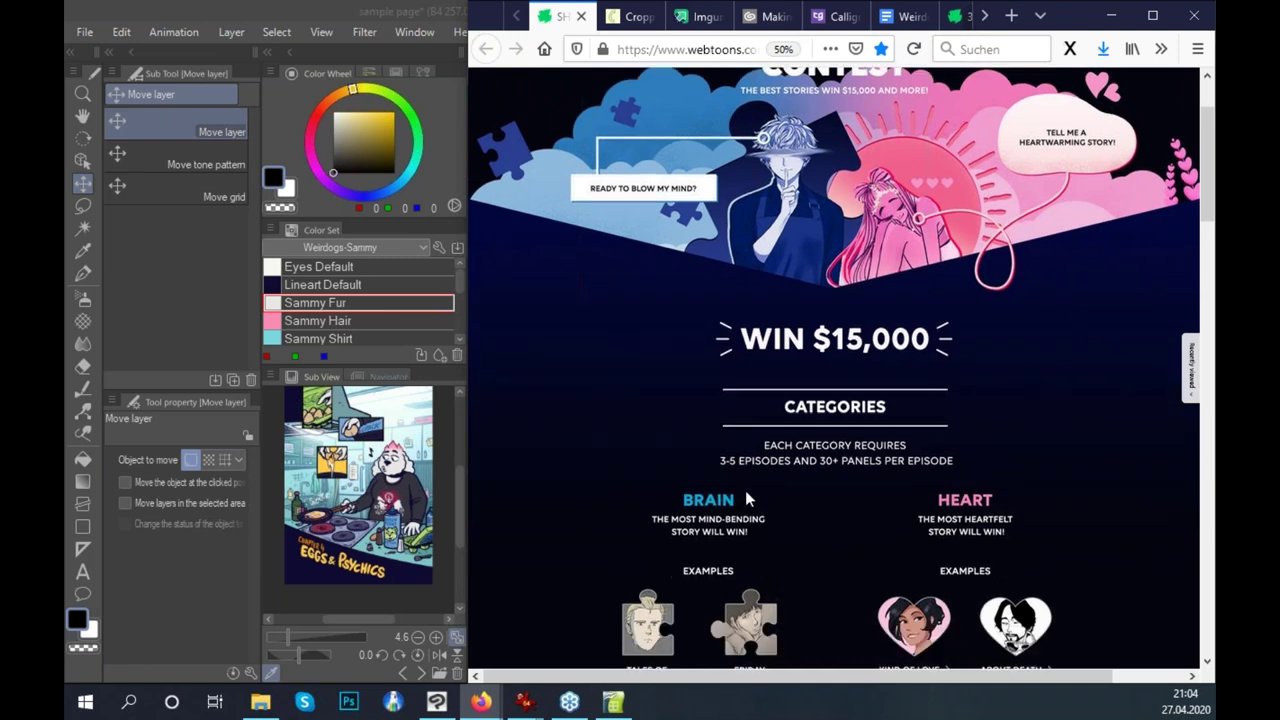
scroll(745, 498, down, 1)
click(1040, 15)
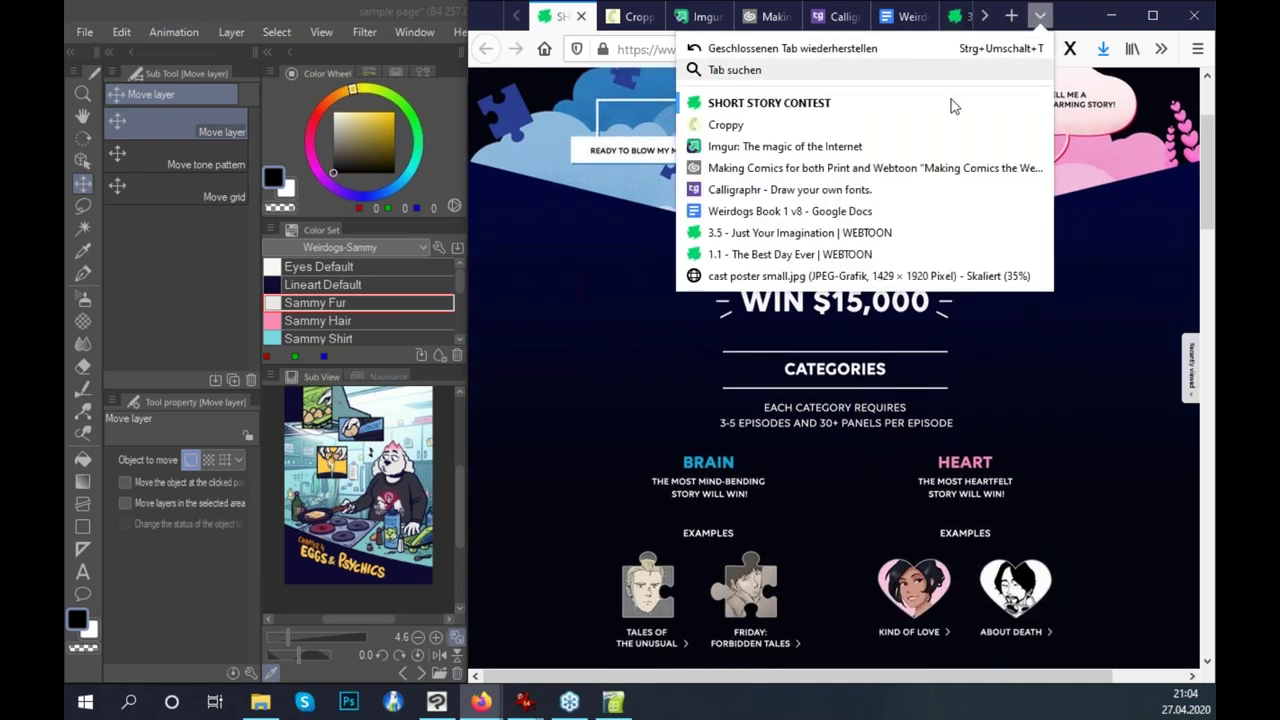
click(1047, 382)
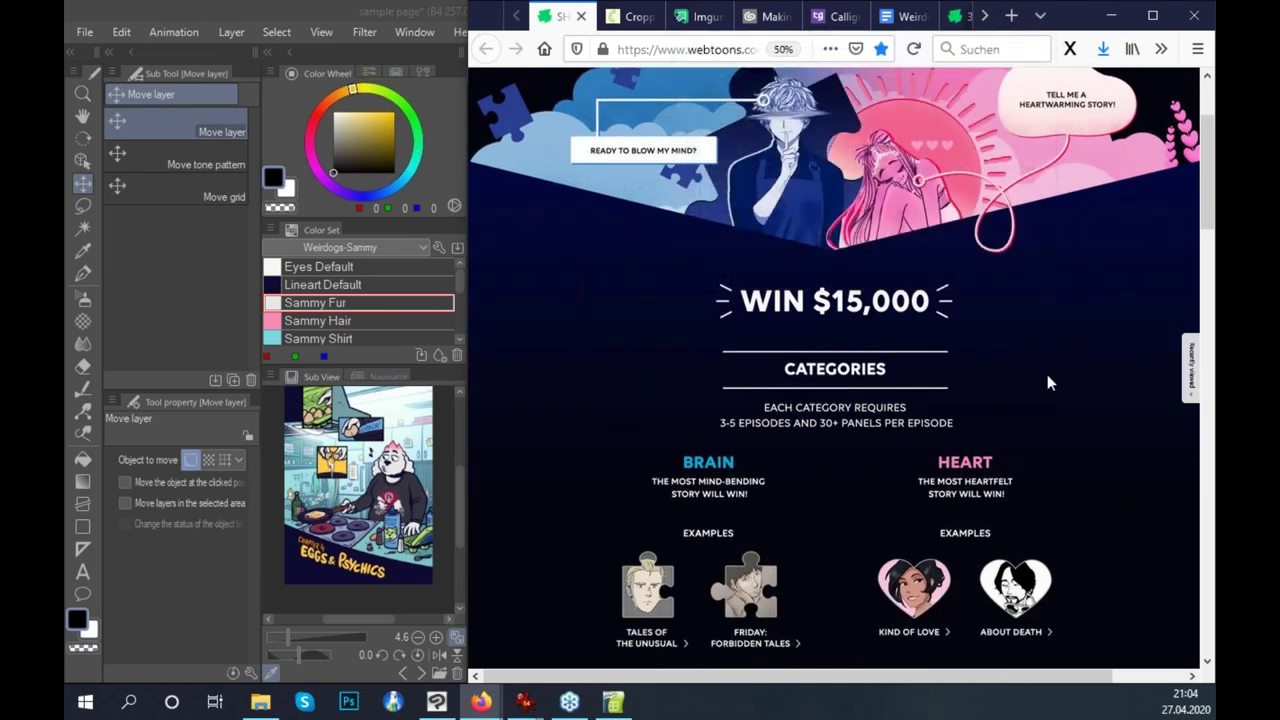
scroll(907, 352, down, 2)
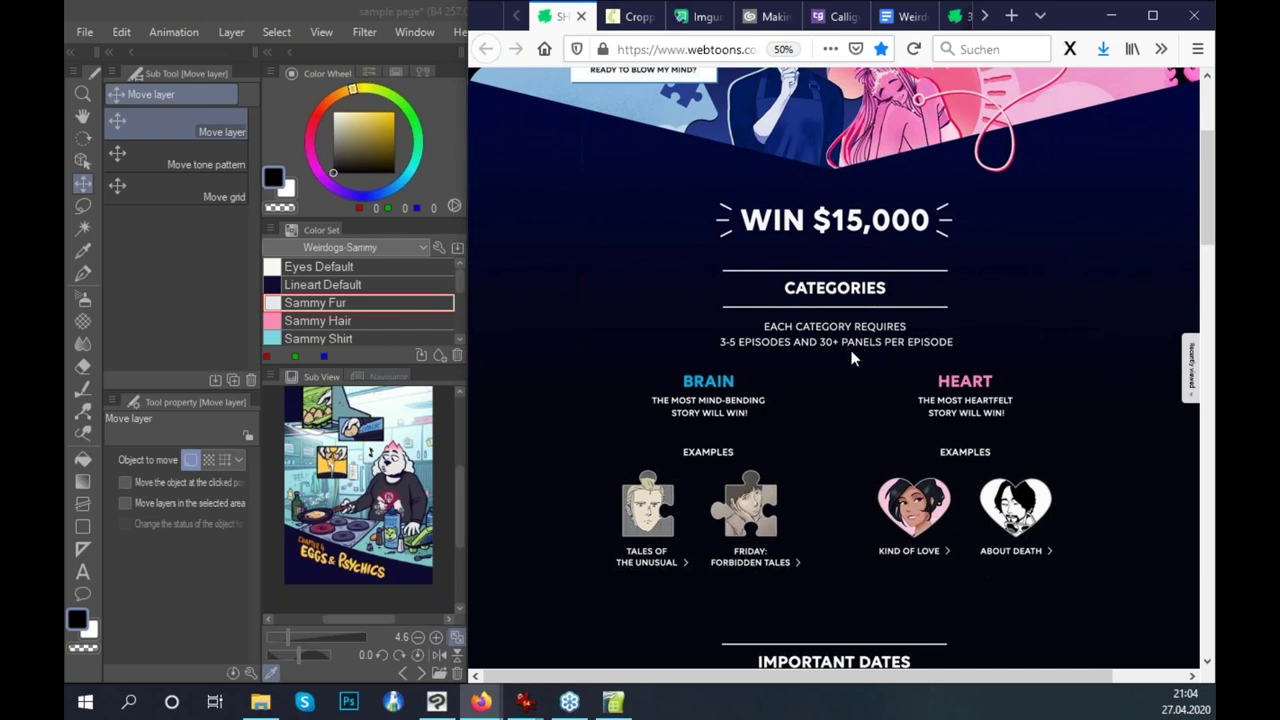
Minimize the browser to return to Clip Studio Paint and enlarge the "Reporting for duty." balloon view to 50%.
click(1112, 16)
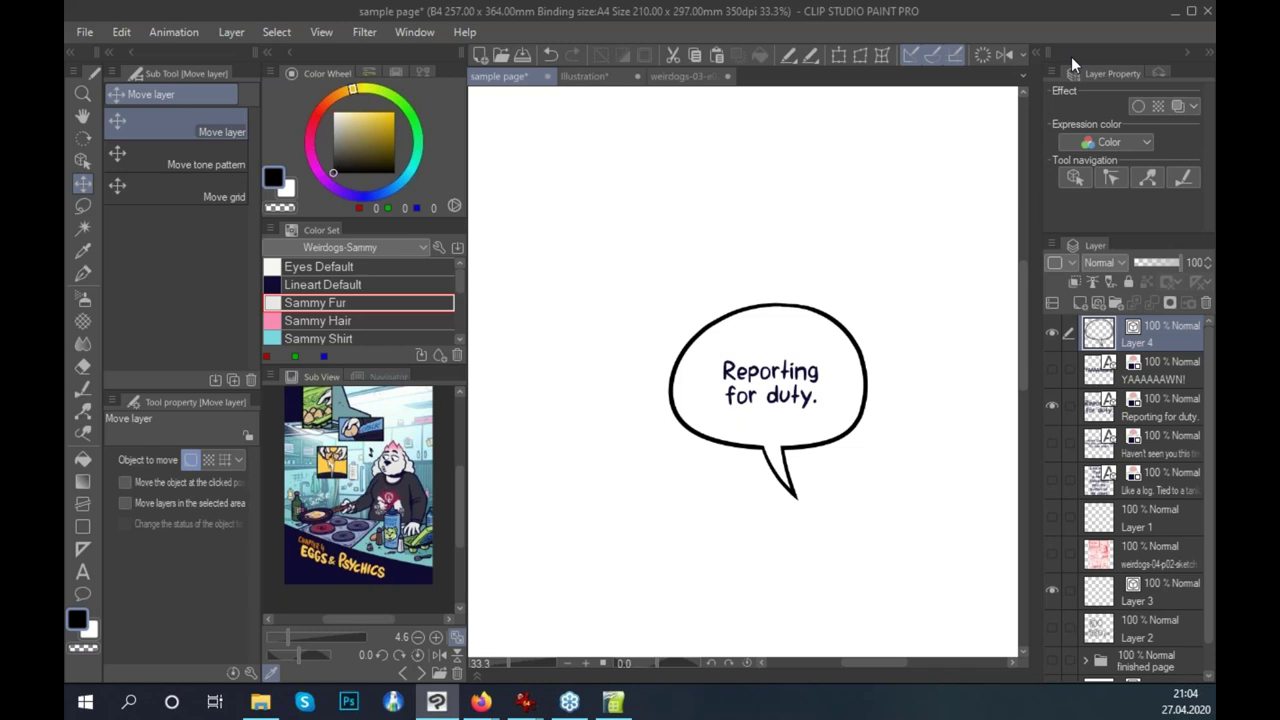
scroll(1022, 350, down, 1)
scroll(900, 463, up, 1)
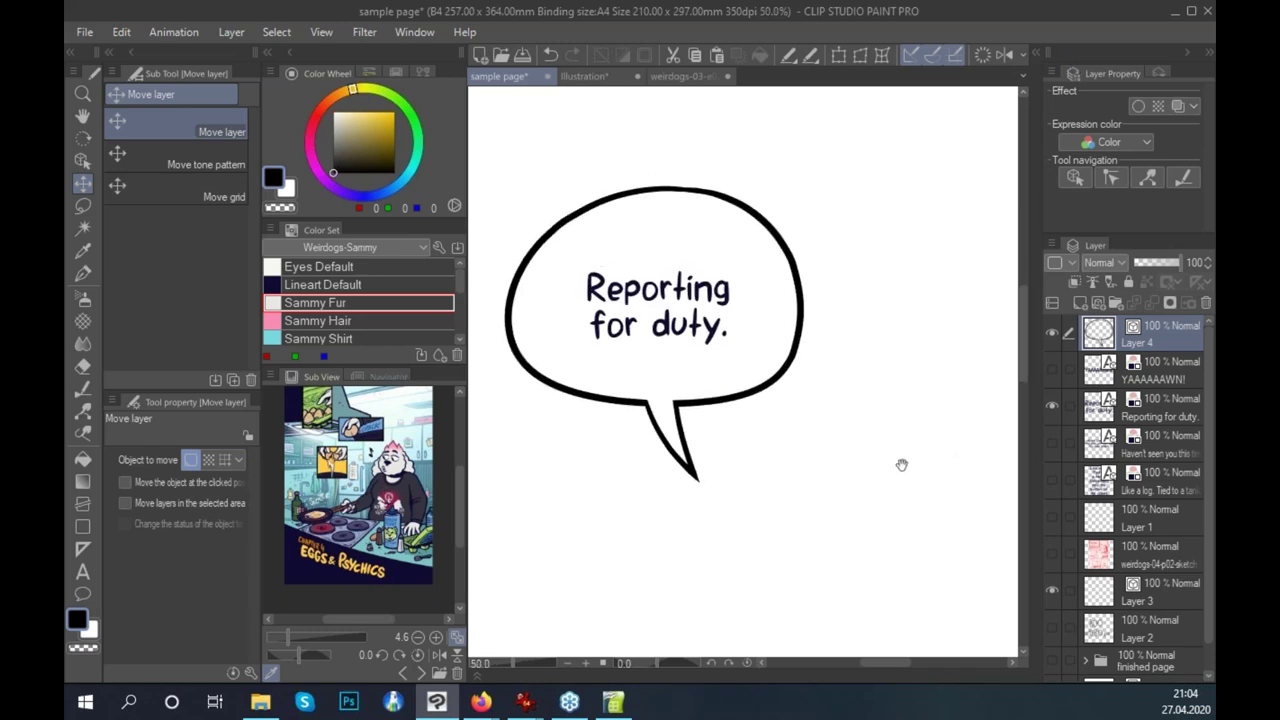
Bring the contest browser window back and switch to the cast poster small.jpg page.
mouse_move(481, 702)
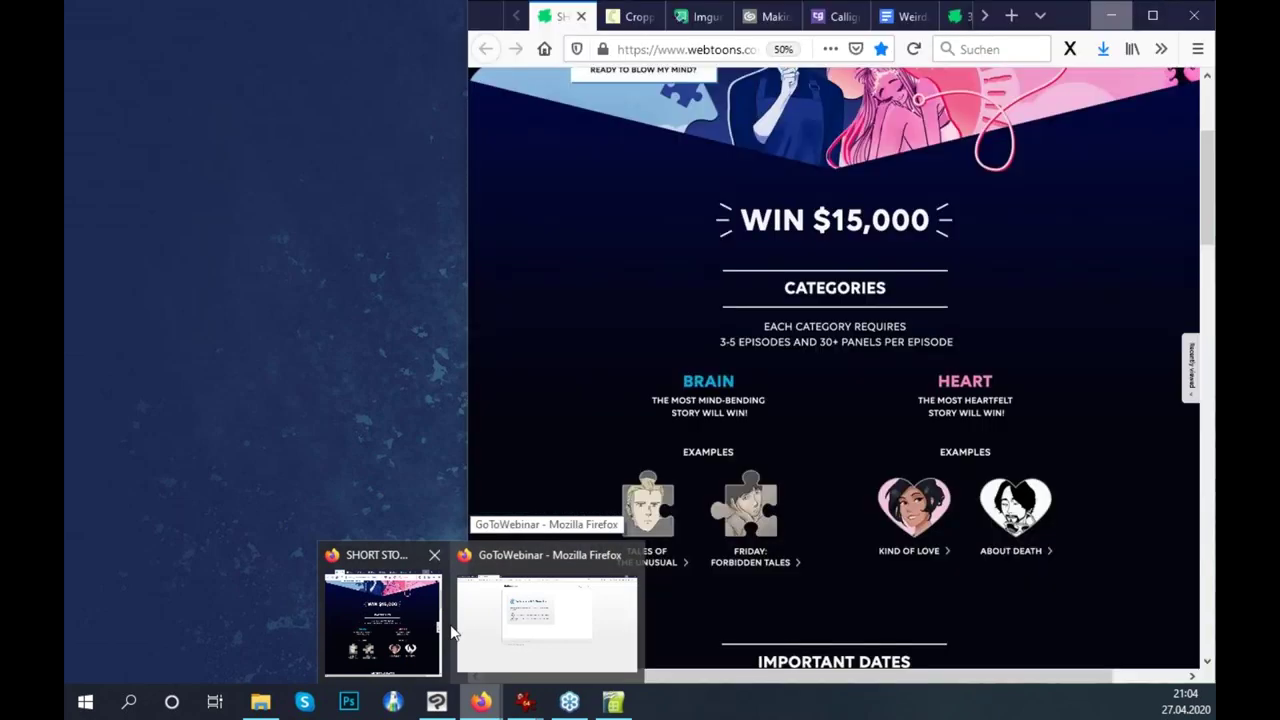
click(420, 625)
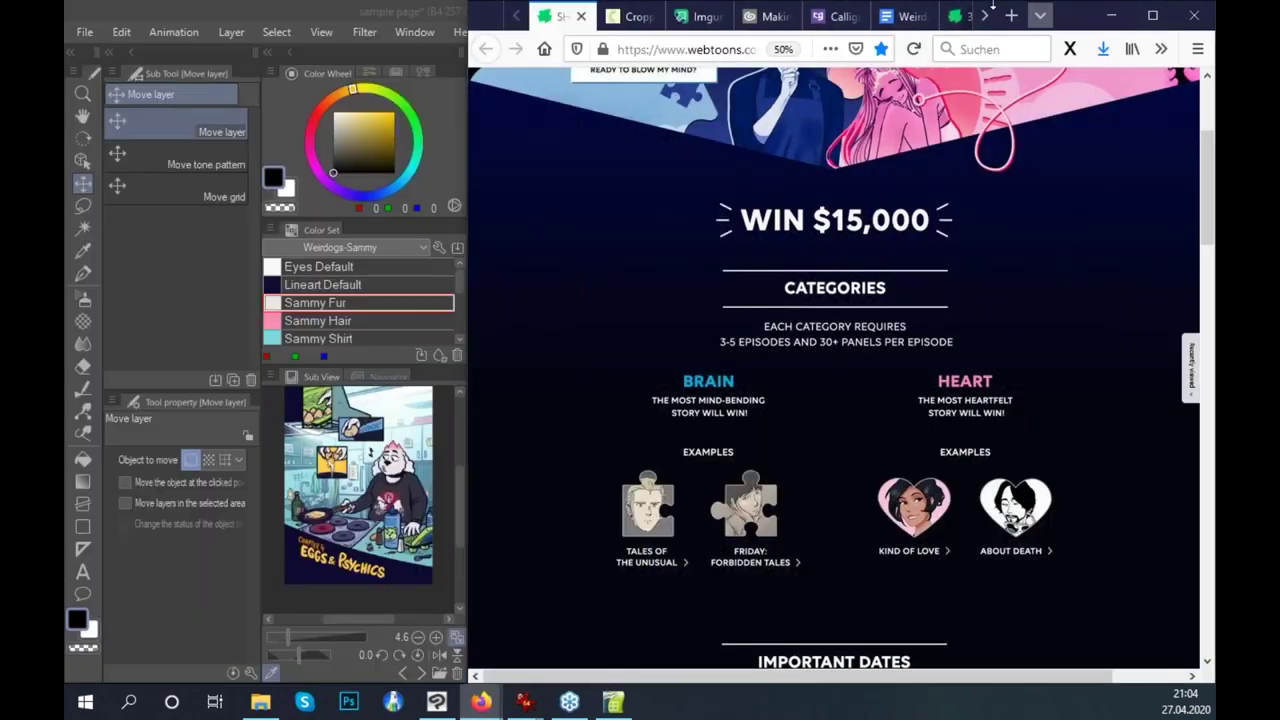
click(1041, 20)
click(856, 277)
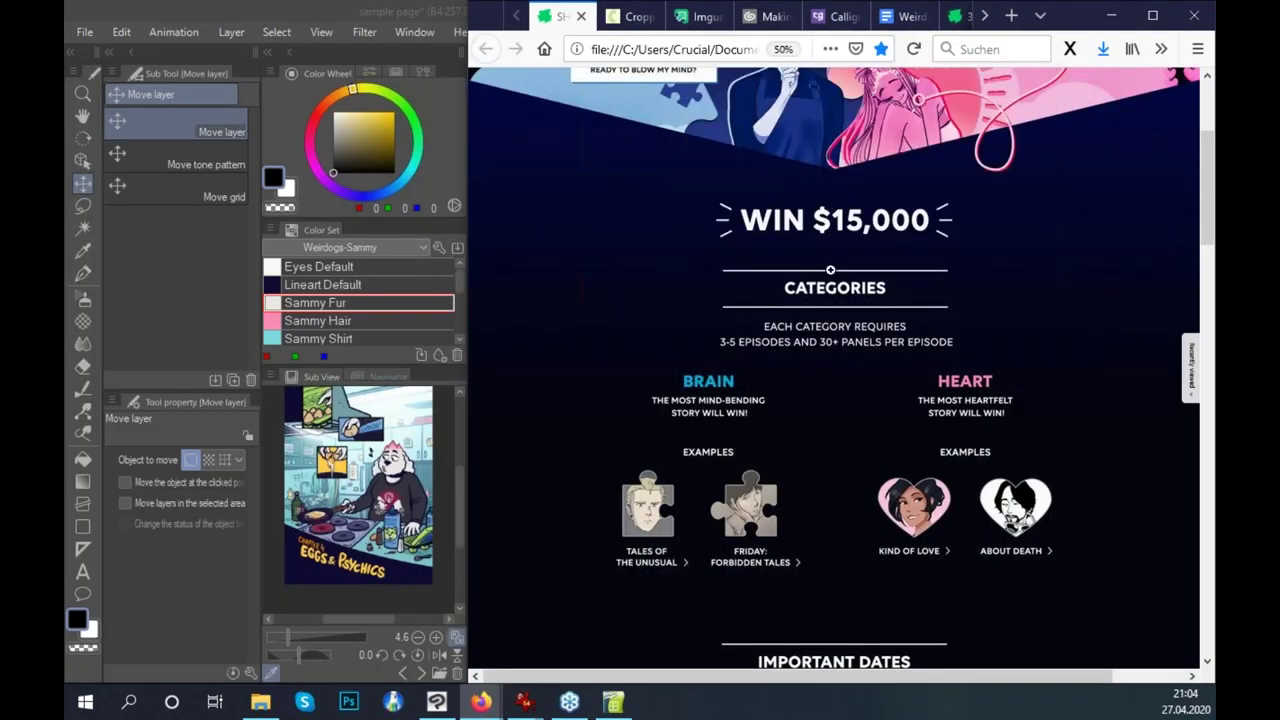